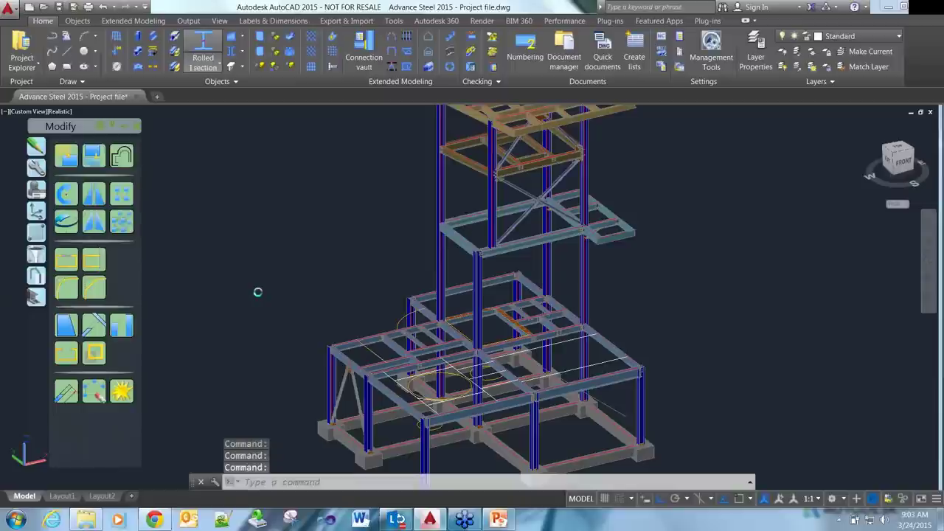
- Draw a test rolled I-beam between two points beside the frame, trying the 250 UB 25.7 section
{"action": "left_click", "coordinate": [253, 288]}
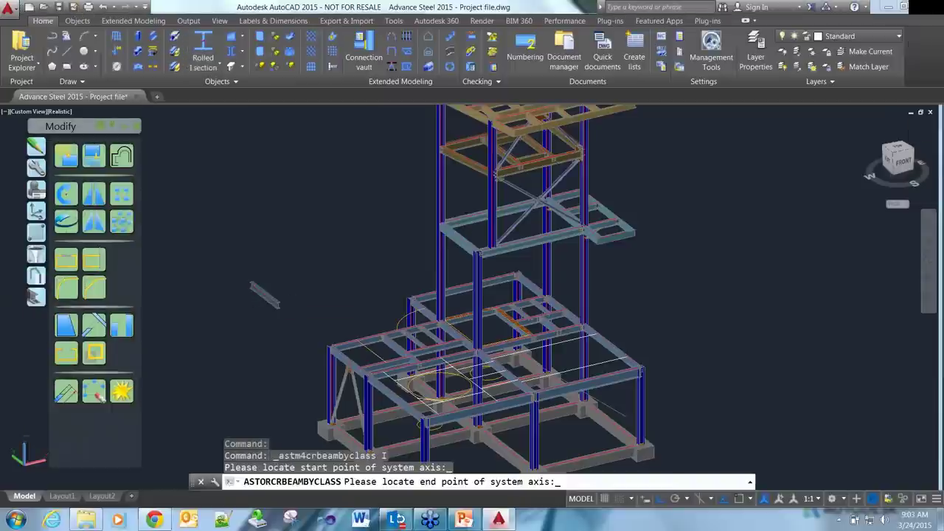
{"action": "left_click", "coordinate": [284, 327]}
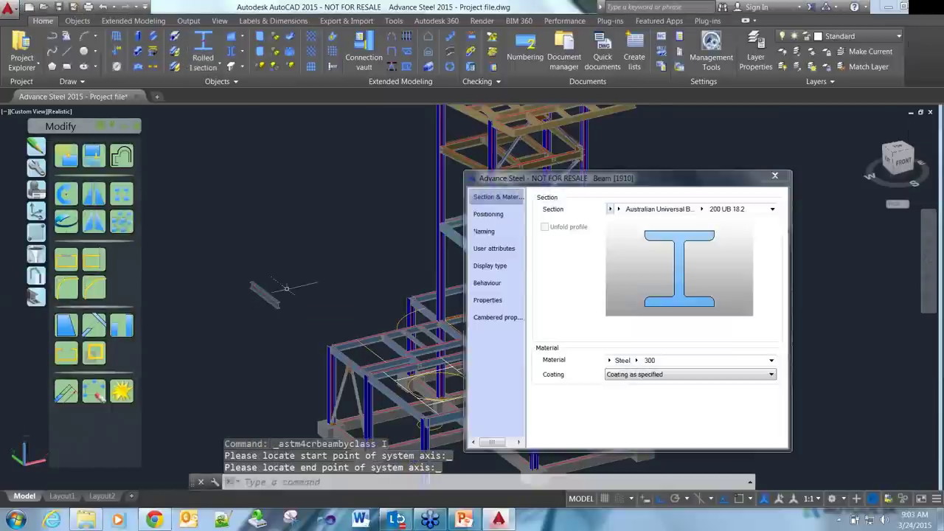
{"action": "scroll", "coordinate": [451, 282], "scroll_direction": "up", "scroll_amount": 5}
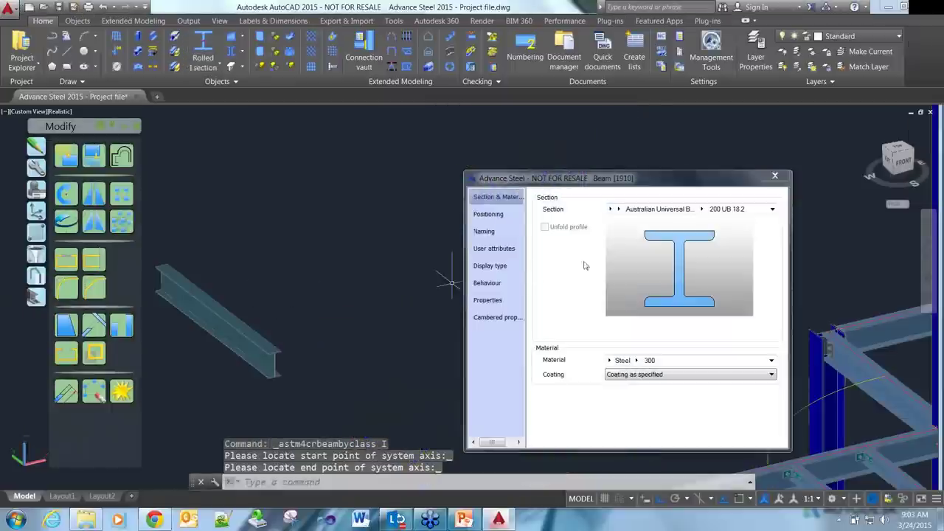
{"action": "left_click", "coordinate": [701, 209]}
{"action": "left_click", "coordinate": [694, 335]}
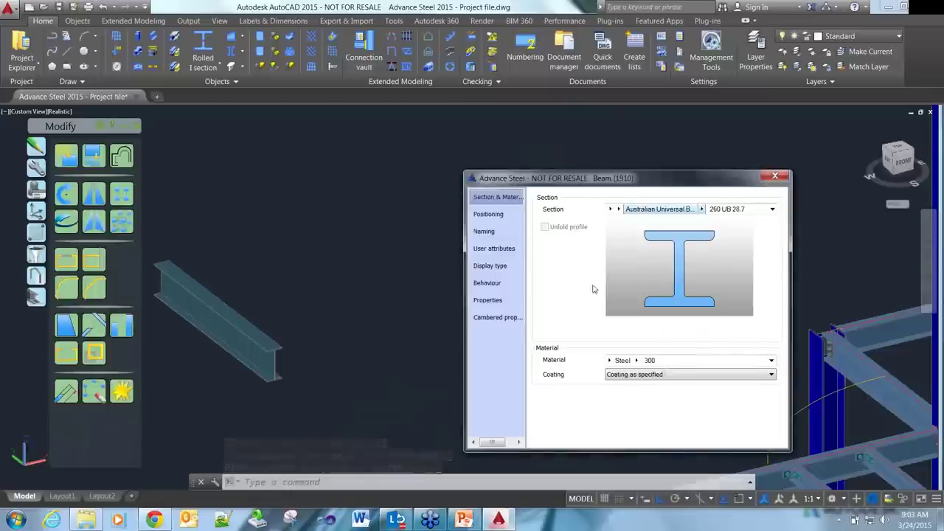
- Switch the section type via Universal Column back to Australian Universal Beam, ending at 150 UB 14.0
{"action": "left_click", "coordinate": [619, 210]}
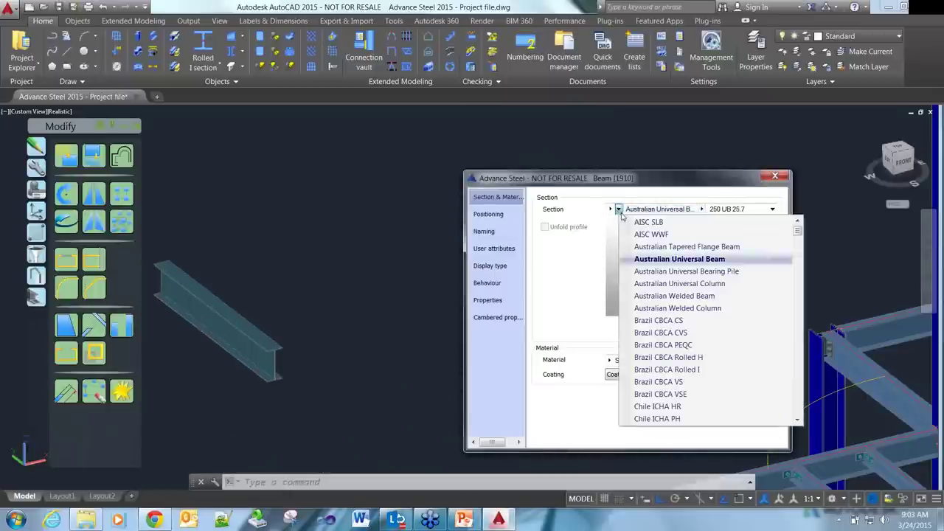
{"action": "left_click", "coordinate": [678, 283]}
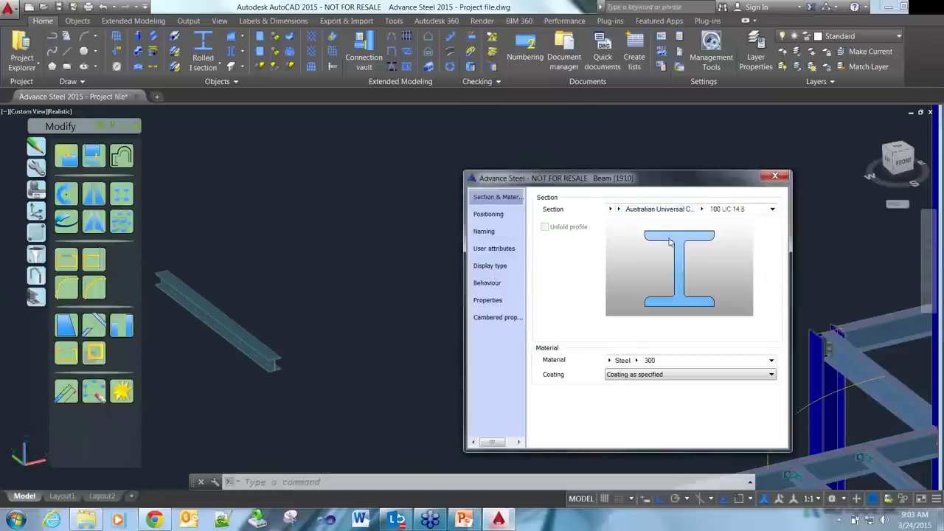
{"action": "left_click", "coordinate": [618, 209]}
{"action": "left_click", "coordinate": [678, 284]}
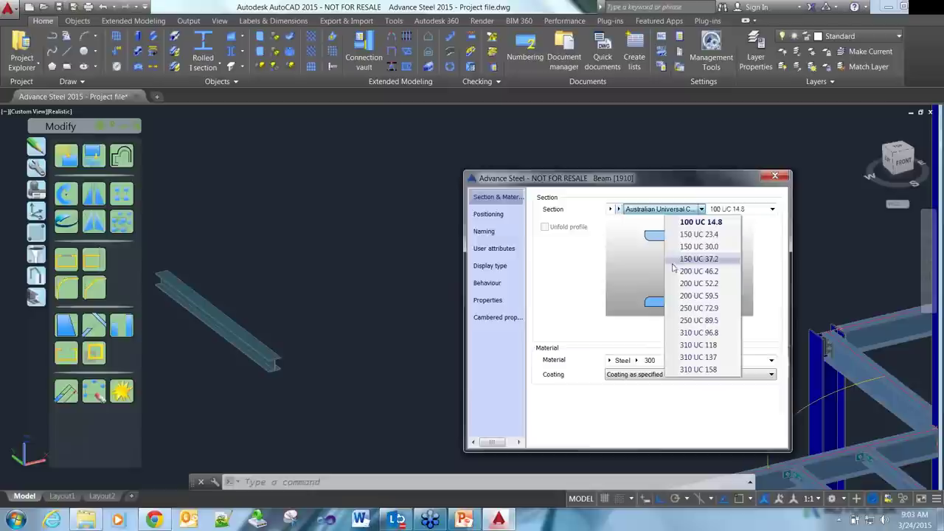
{"action": "left_click", "coordinate": [618, 210]}
{"action": "left_click", "coordinate": [620, 210]}
{"action": "left_click", "coordinate": [619, 210]}
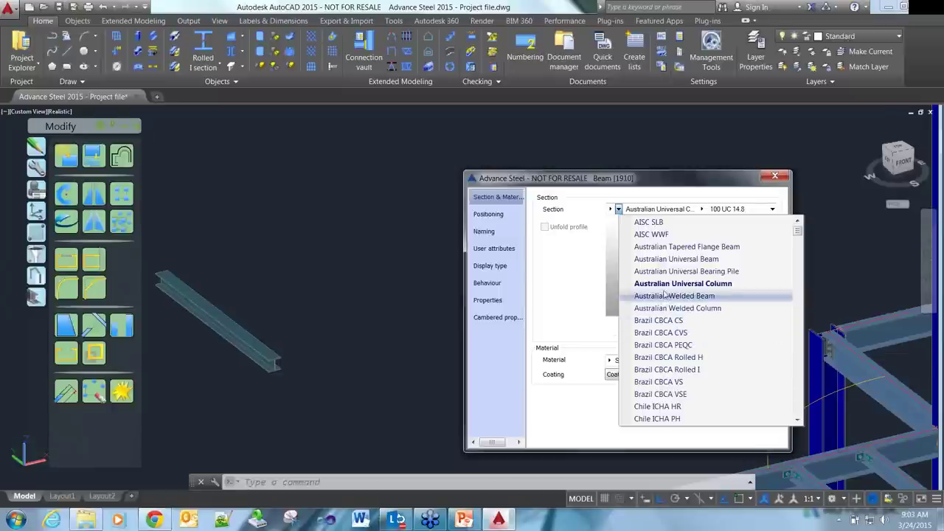
{"action": "left_click", "coordinate": [677, 259]}
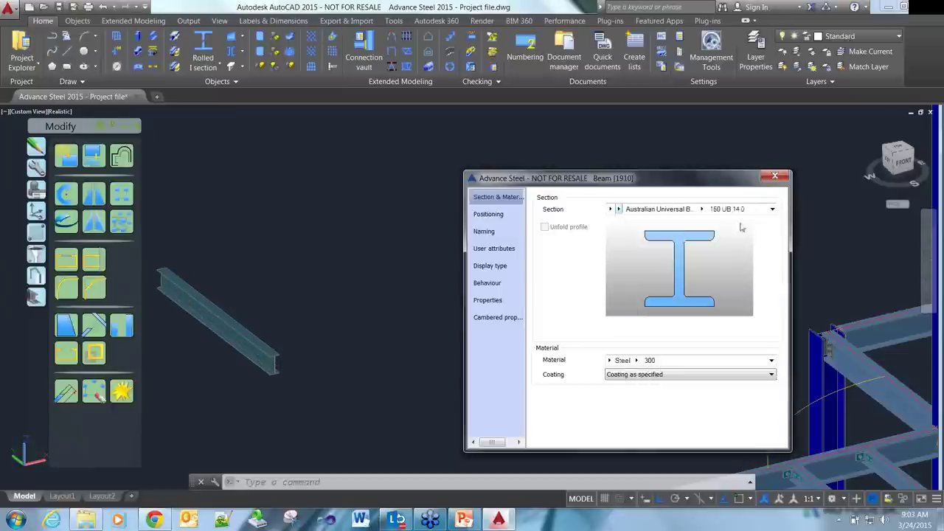
{"action": "left_click", "coordinate": [776, 178]}
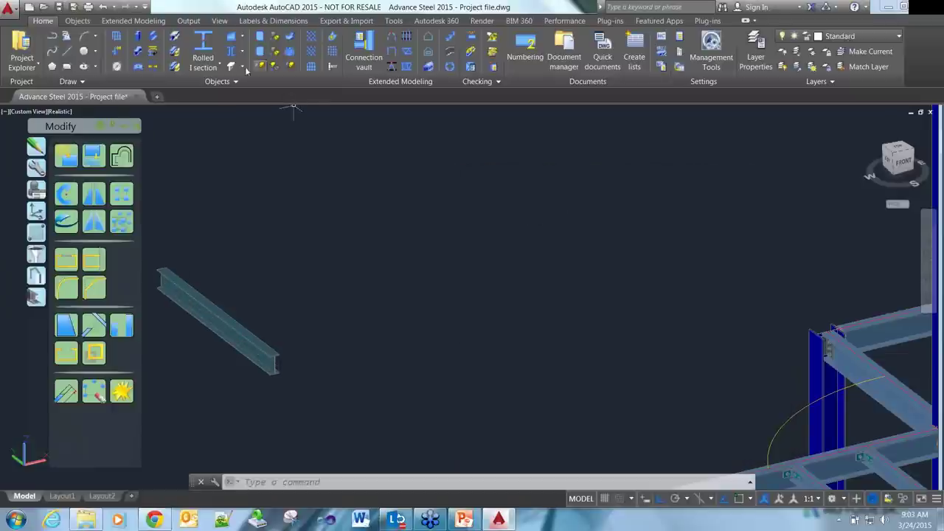
- Draw a 48.3x3.2 CHS tube beside the I-beam, positioned by its top point
{"action": "left_click", "coordinate": [219, 67]}
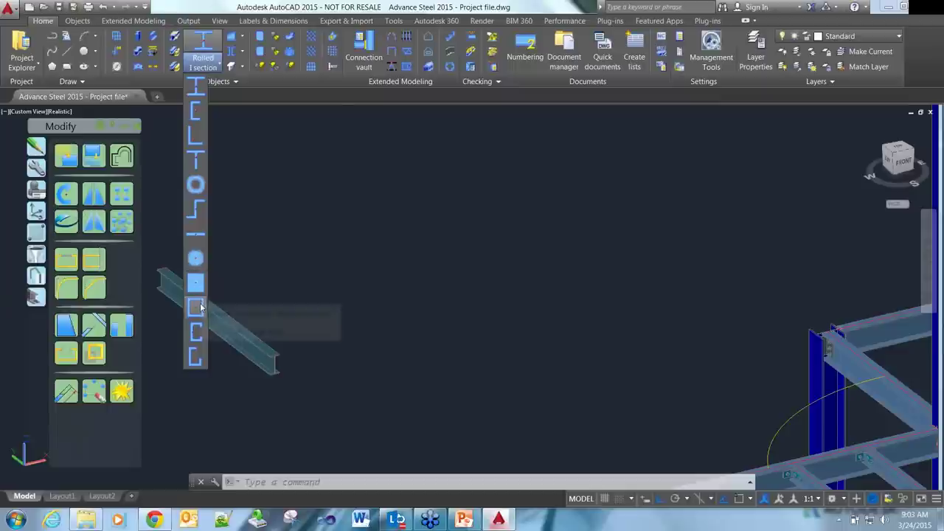
{"action": "left_click", "coordinate": [195, 186]}
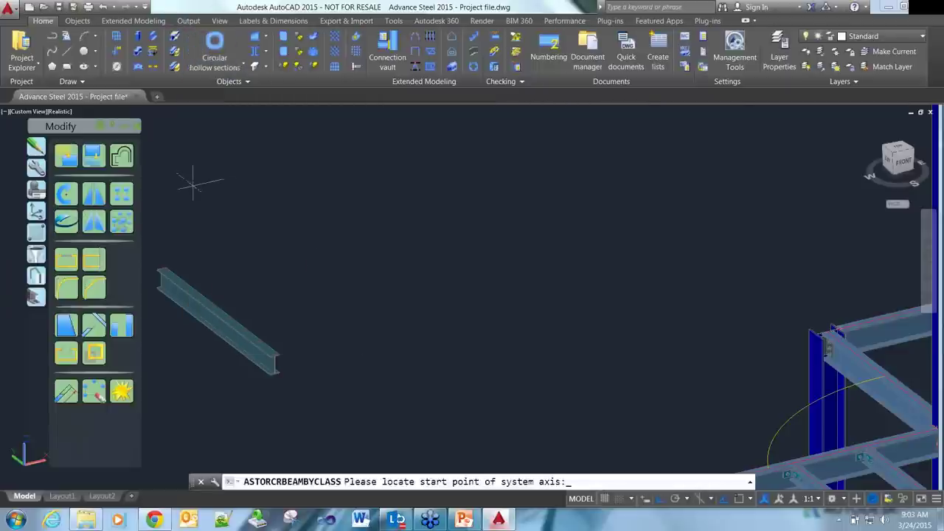
{"action": "left_click", "coordinate": [328, 251]}
{"action": "left_click", "coordinate": [352, 266]}
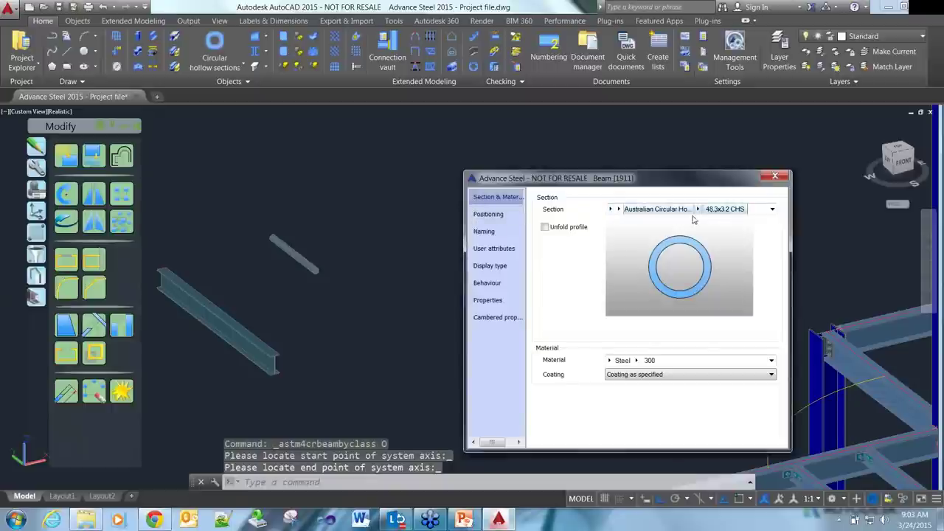
{"action": "left_click", "coordinate": [490, 214]}
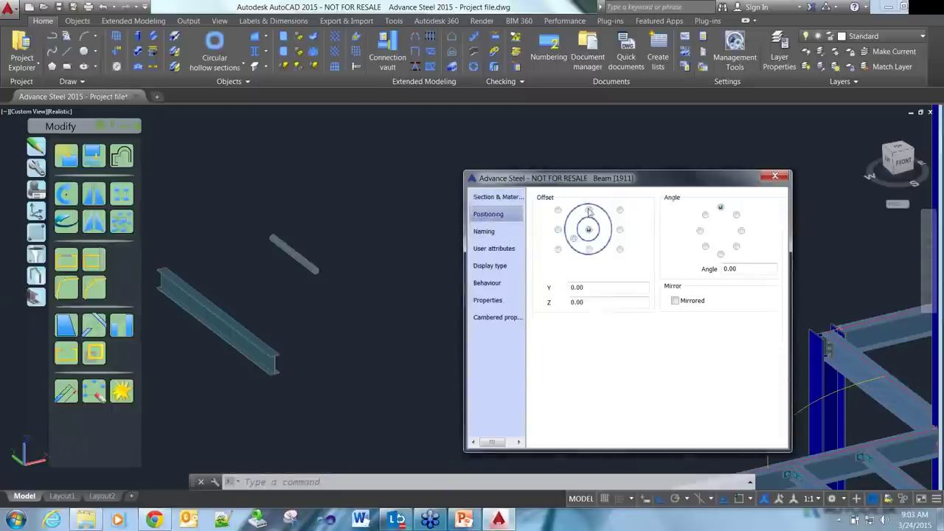
{"action": "left_click", "coordinate": [590, 211]}
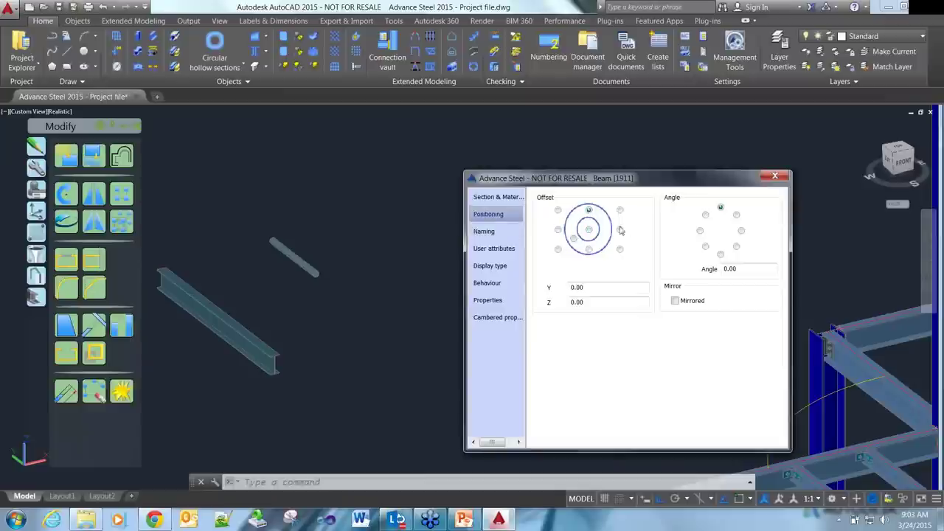
{"action": "left_click", "coordinate": [775, 177]}
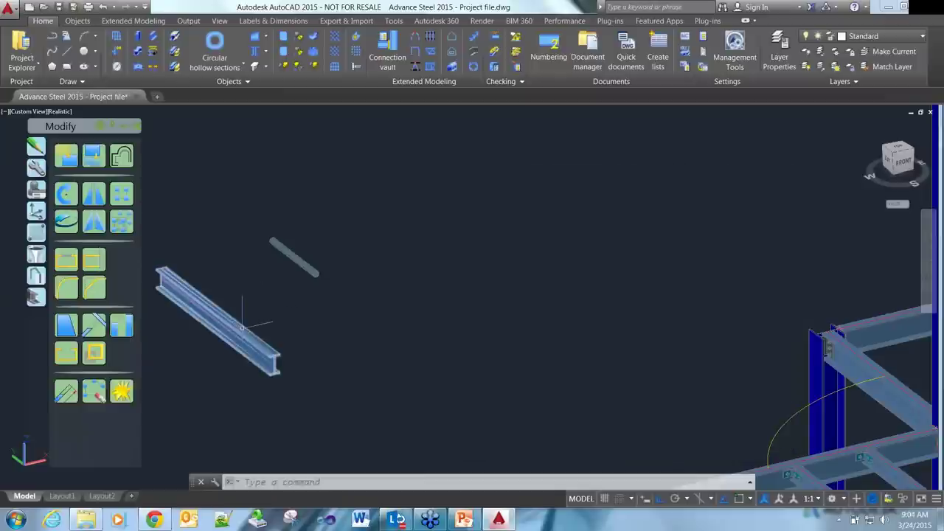
- Give the test I-beam a top-centre offset and a 90° rotation
{"action": "double_click", "coordinate": [243, 327]}
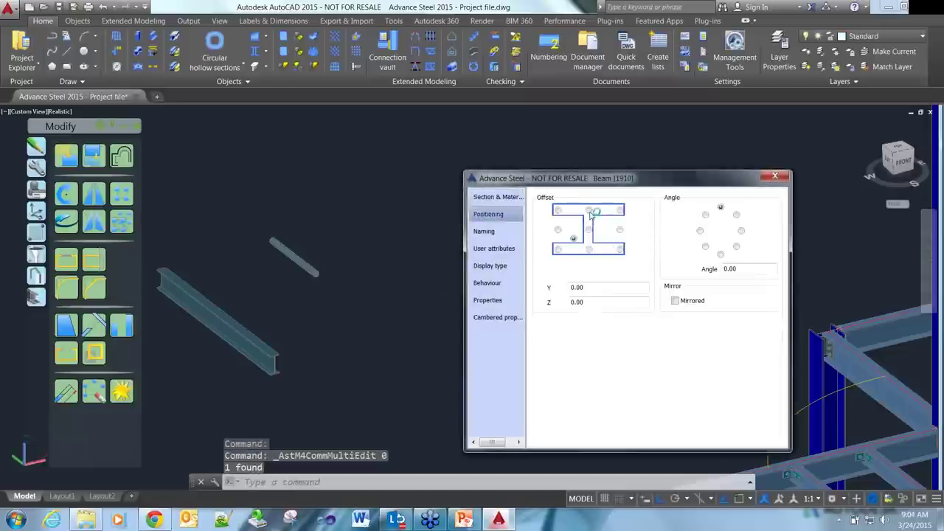
{"action": "left_click", "coordinate": [589, 211]}
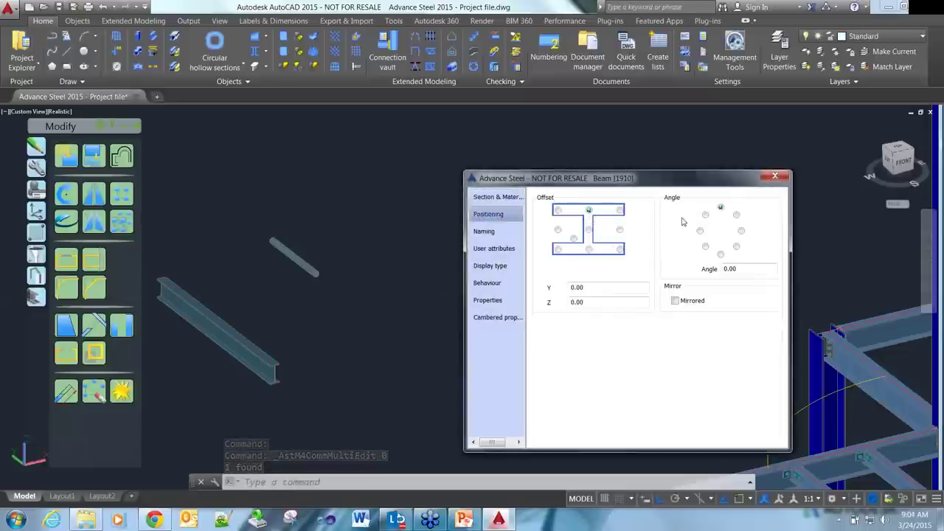
{"action": "left_click", "coordinate": [742, 231]}
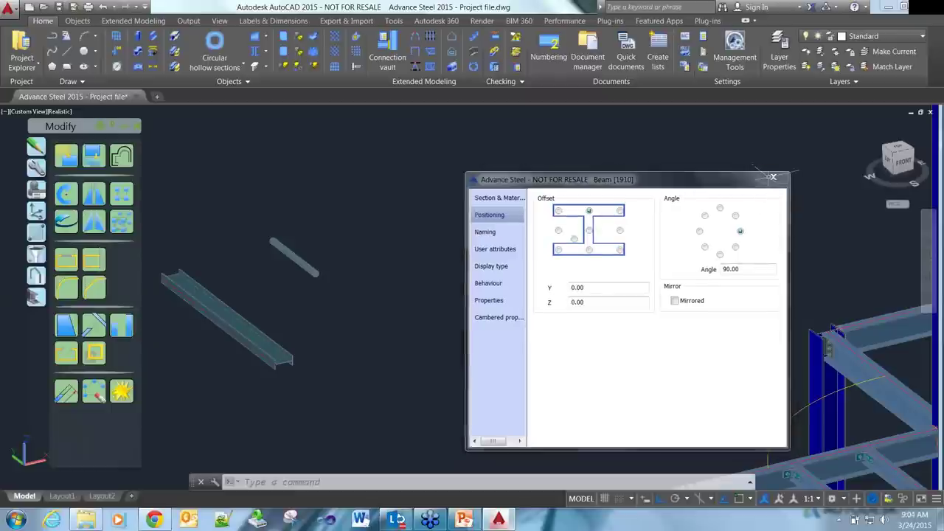
{"action": "left_click", "coordinate": [772, 179]}
- Delete the test I-beam and CHS tube with a selection window
{"action": "left_click", "coordinate": [347, 379]}
{"action": "left_click", "coordinate": [225, 246]}
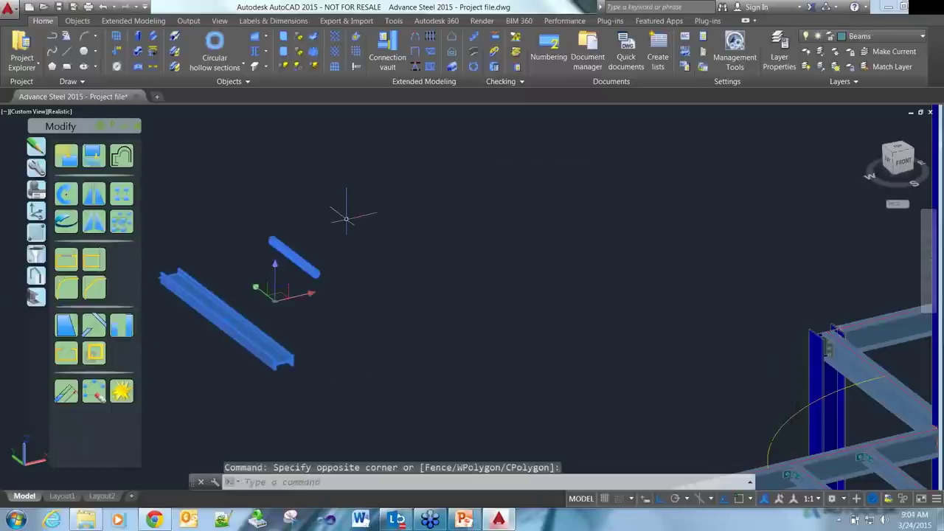
{"action": "key", "text": "Delete"}
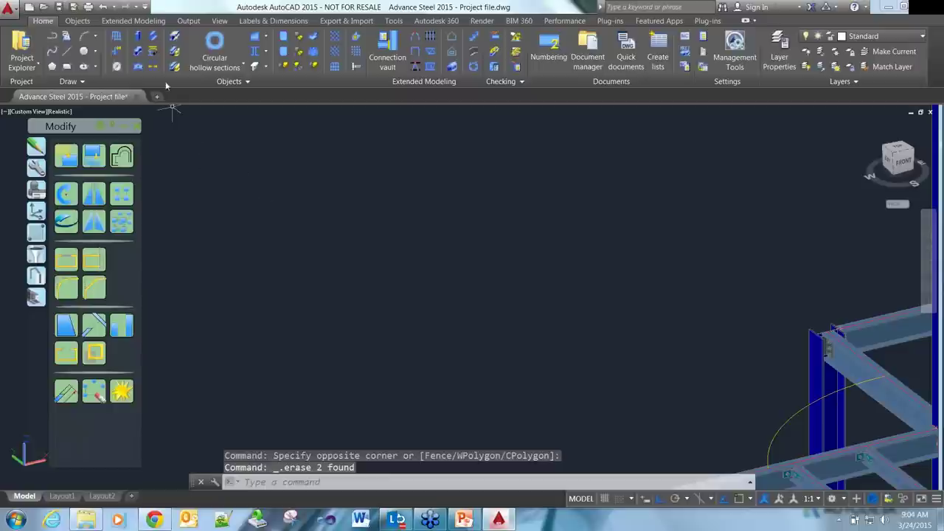
- Place a trial column, delete it, and bring the lower platform into view
{"action": "left_click", "coordinate": [137, 37]}
{"action": "left_click", "coordinate": [463, 255]}
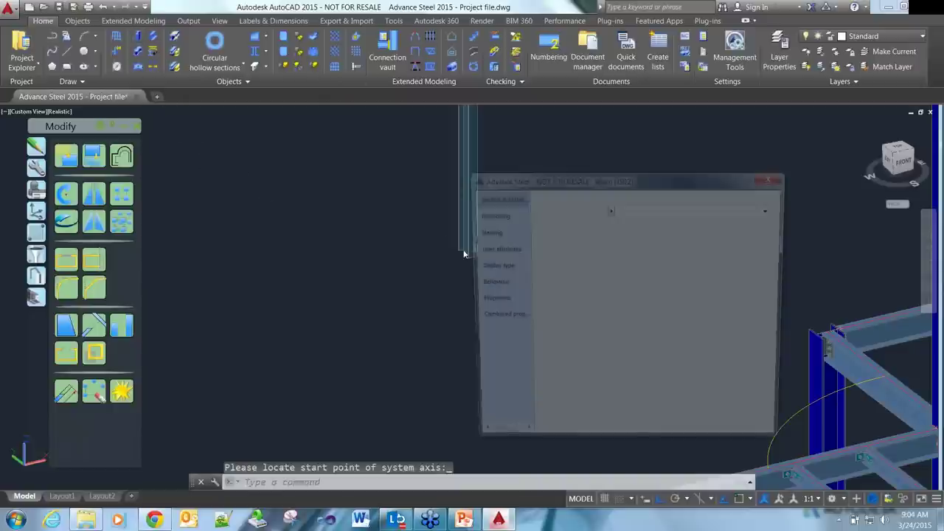
{"action": "middle_click_drag", "start_coordinate": [402, 262], "coordinate": [334, 391], "text": "shift"}
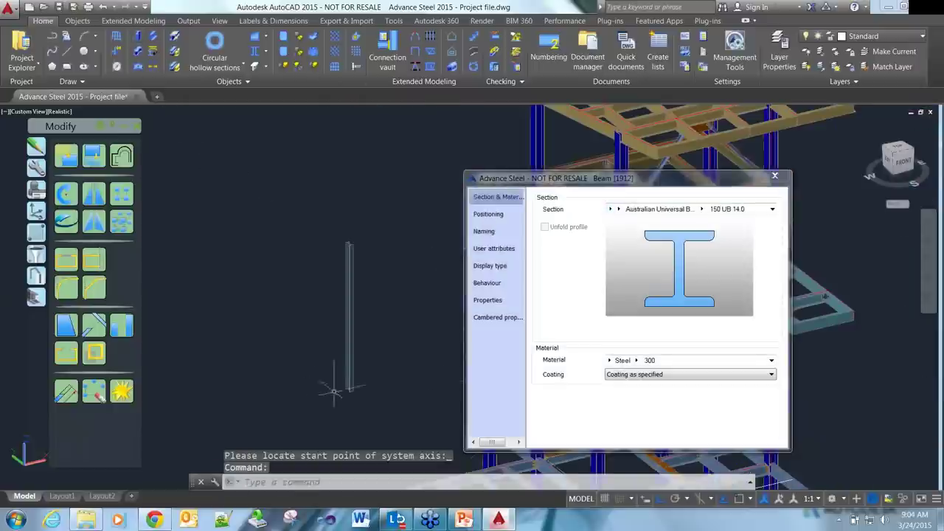
{"action": "left_click", "coordinate": [775, 175]}
{"action": "left_click", "coordinate": [376, 273]}
{"action": "left_click", "coordinate": [327, 310]}
{"action": "key", "text": "Delete"}
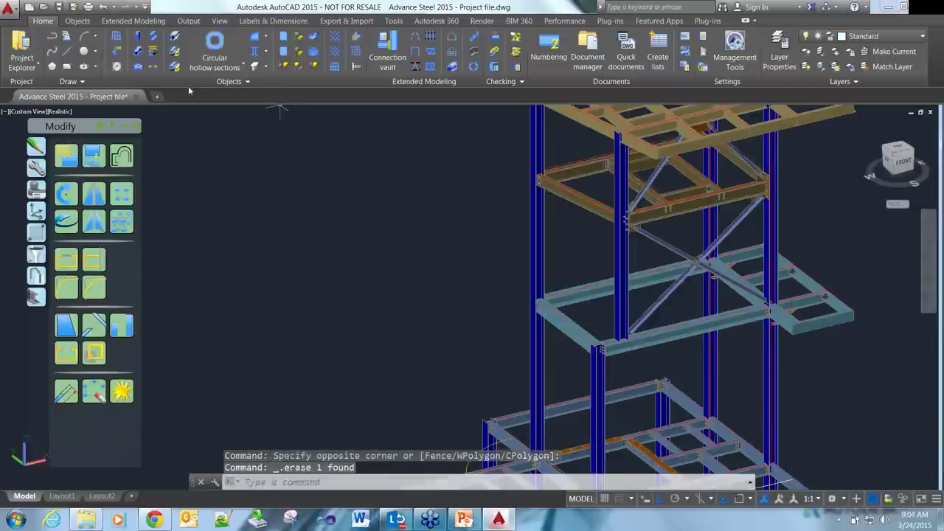
{"action": "middle_click_drag", "start_coordinate": [430, 340], "coordinate": [403, 146]}
{"action": "key", "text": "Escape"}
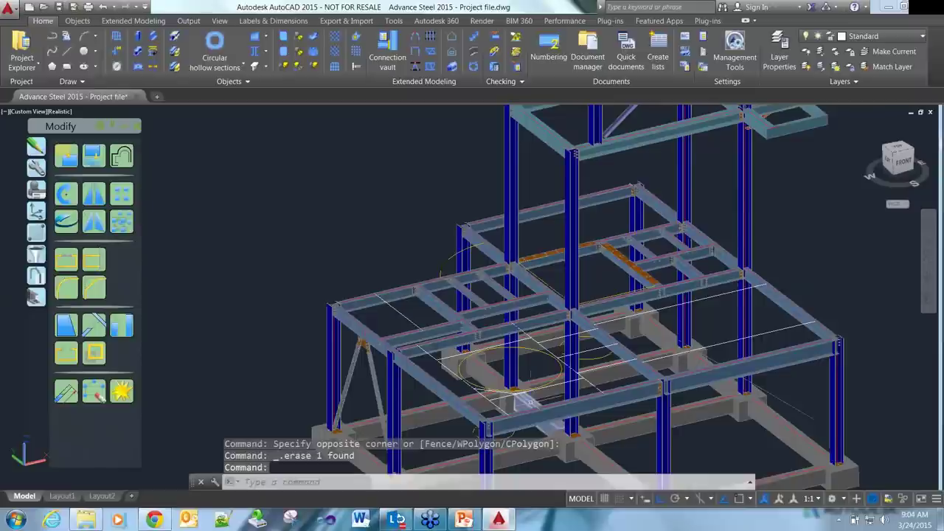
{"action": "middle_click_drag", "start_coordinate": [530, 402], "coordinate": [419, 365], "text": "shift"}
- Convert the drawn lines of the small bay into beams
{"action": "scroll", "coordinate": [424, 366], "scroll_direction": "up", "scroll_amount": 2}
{"action": "left_click", "coordinate": [153, 53]}
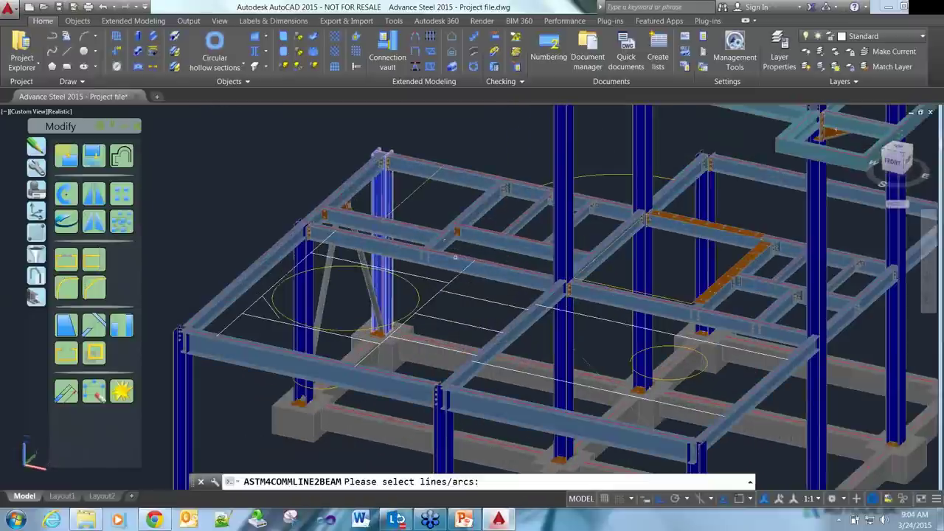
{"action": "left_click", "coordinate": [462, 355]}
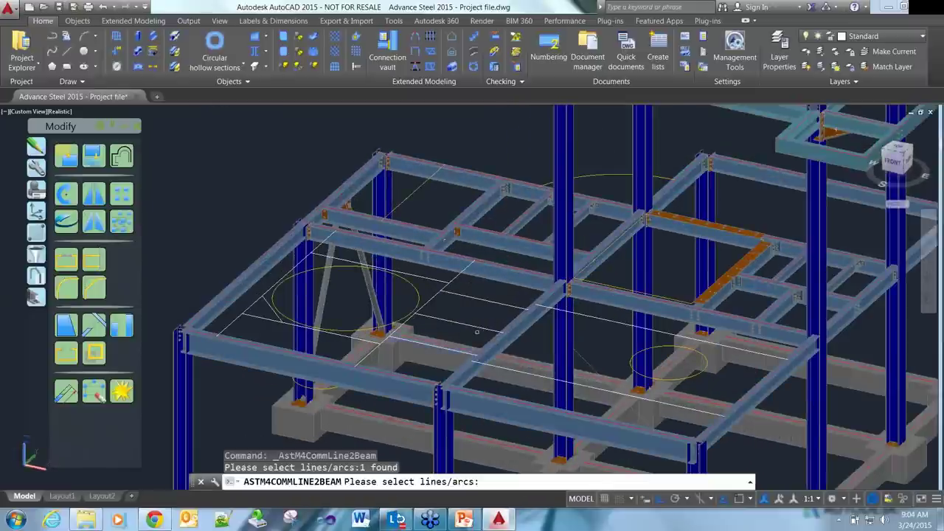
{"action": "left_click", "coordinate": [476, 330]}
{"action": "left_click", "coordinate": [459, 305]}
{"action": "left_click", "coordinate": [458, 293]}
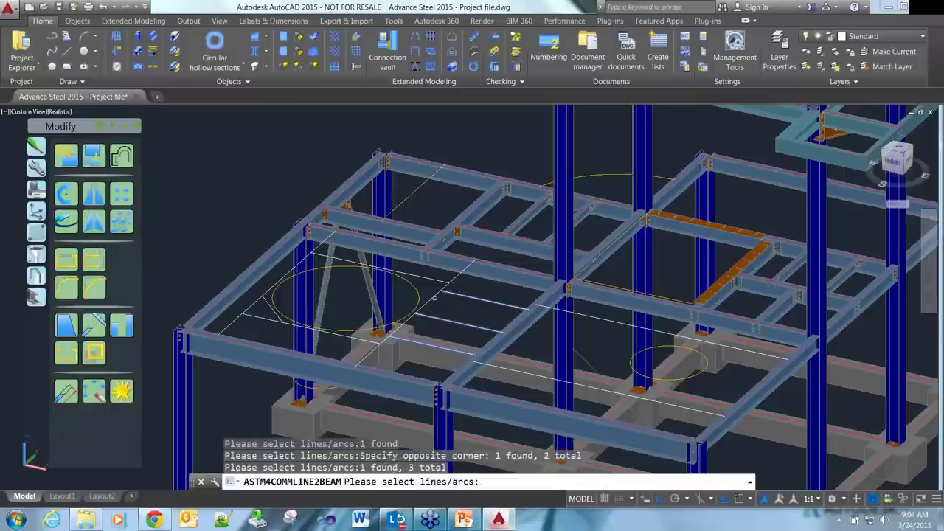
{"action": "left_click", "coordinate": [433, 299]}
{"action": "left_click", "coordinate": [402, 273]}
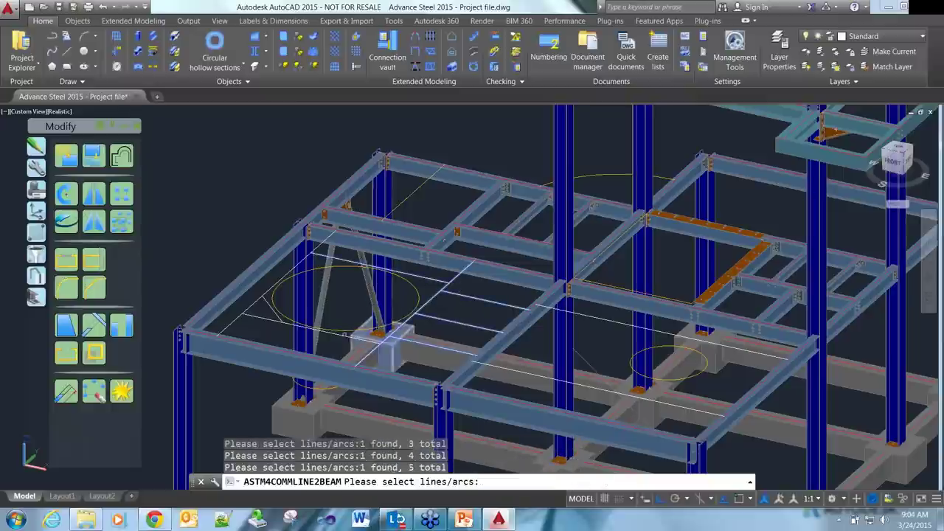
{"action": "left_click", "coordinate": [344, 334]}
{"action": "key", "text": "Return"}
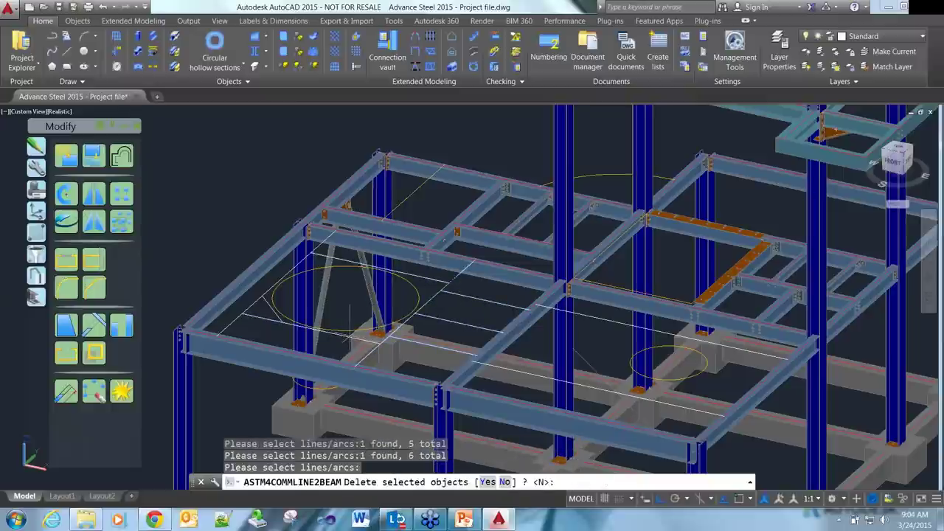
{"action": "key", "text": "Return"}
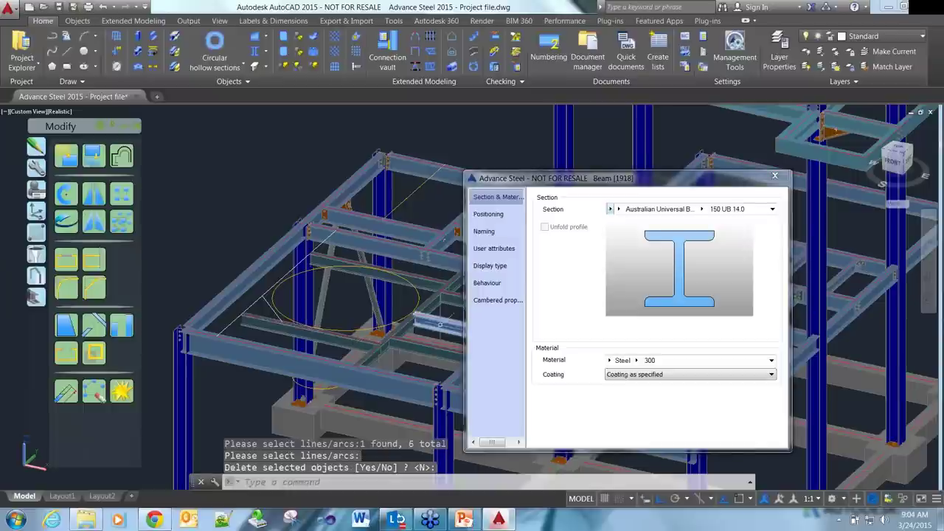
- Set an infill beam's section to 250 UB 31.4
{"action": "scroll", "coordinate": [441, 323], "scroll_direction": "up", "scroll_amount": 2}
{"action": "middle_click_drag", "start_coordinate": [441, 323], "coordinate": [353, 319]}
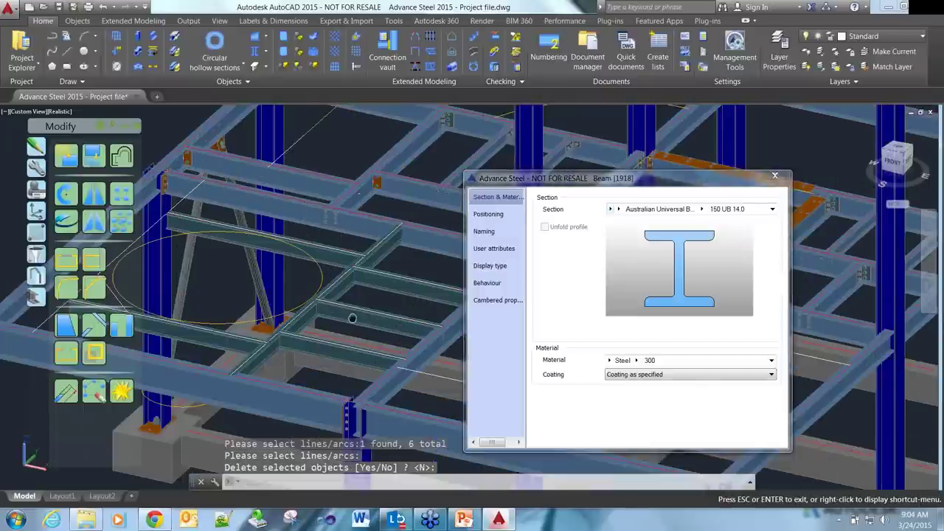
{"action": "left_click", "coordinate": [701, 209]}
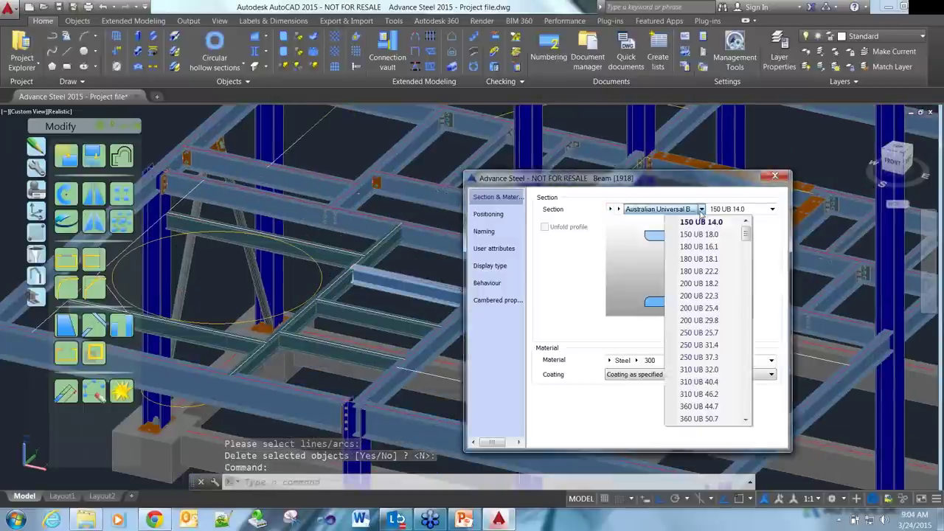
{"action": "left_click", "coordinate": [701, 345]}
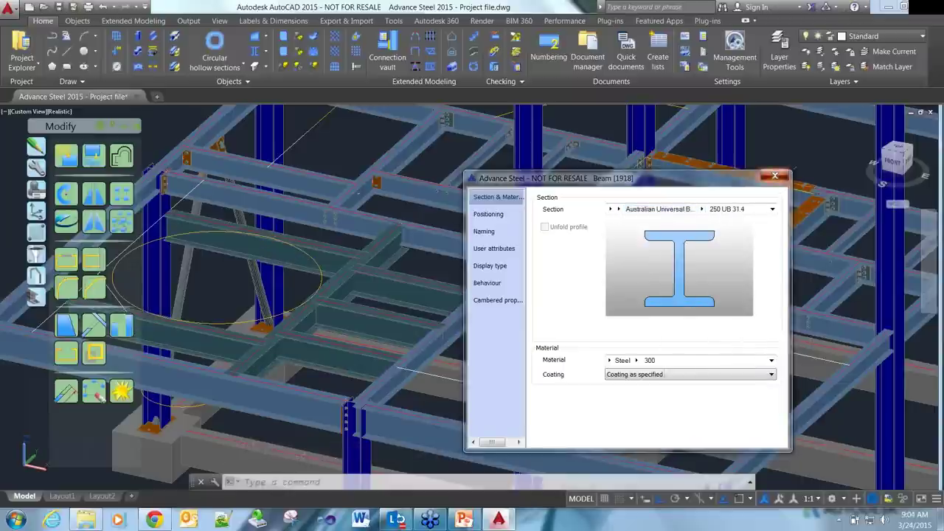
{"action": "left_click", "coordinate": [774, 175]}
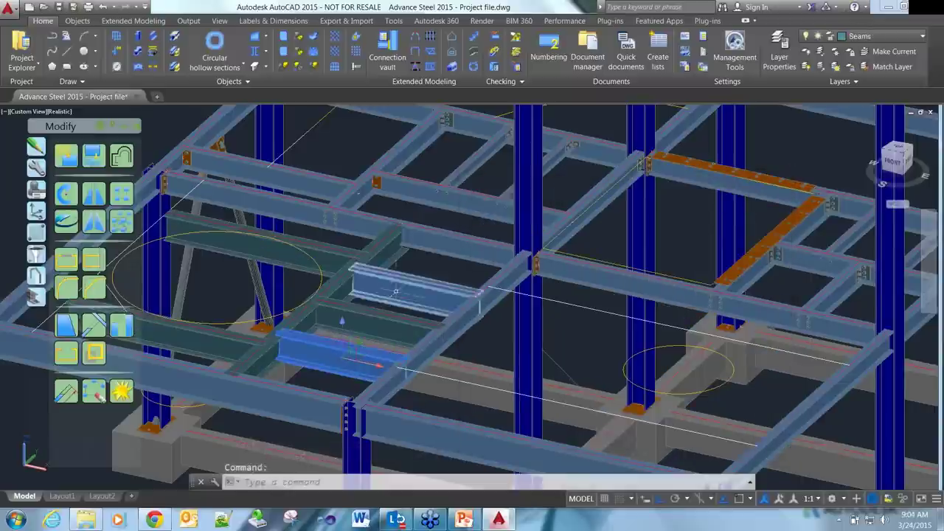
- Change the two selected infill beams to the 180 UB 18.1 section
{"action": "left_click", "coordinate": [399, 294]}
{"action": "right_click", "coordinate": [399, 293]}
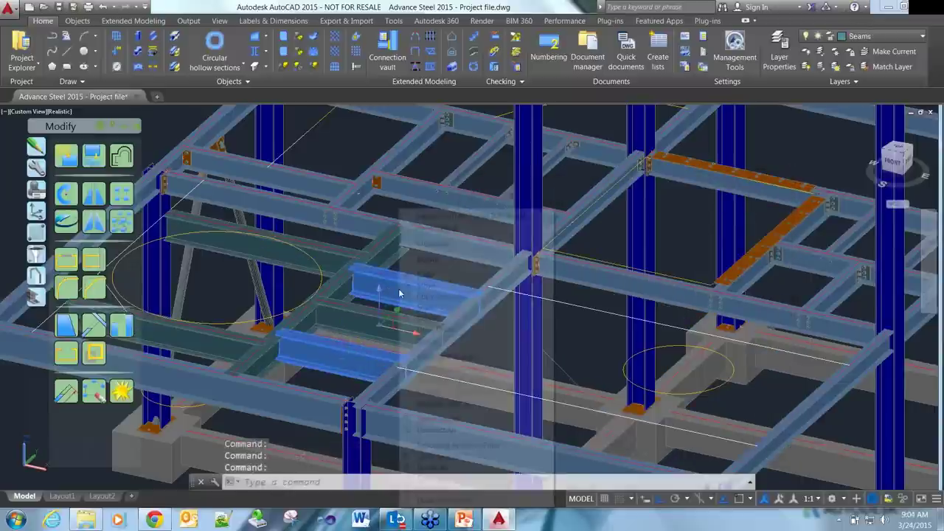
{"action": "left_click", "coordinate": [456, 360]}
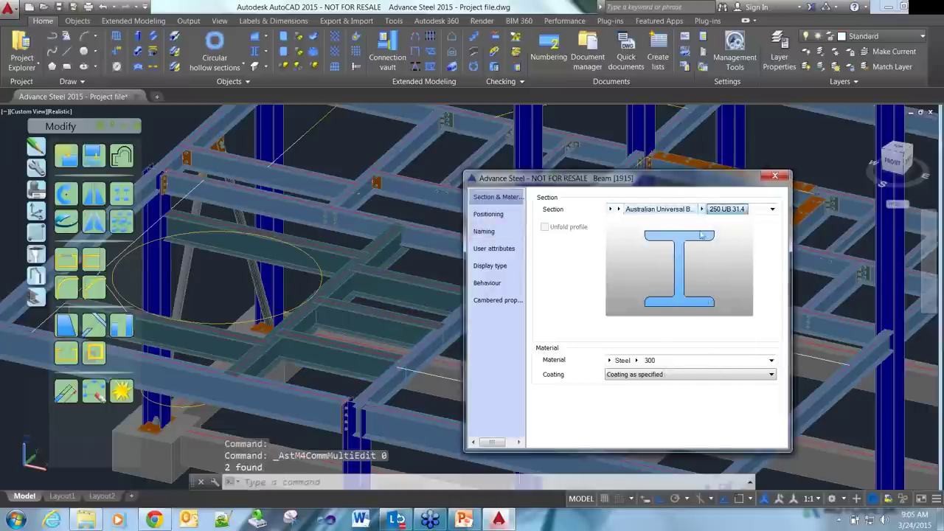
{"action": "left_click", "coordinate": [701, 214]}
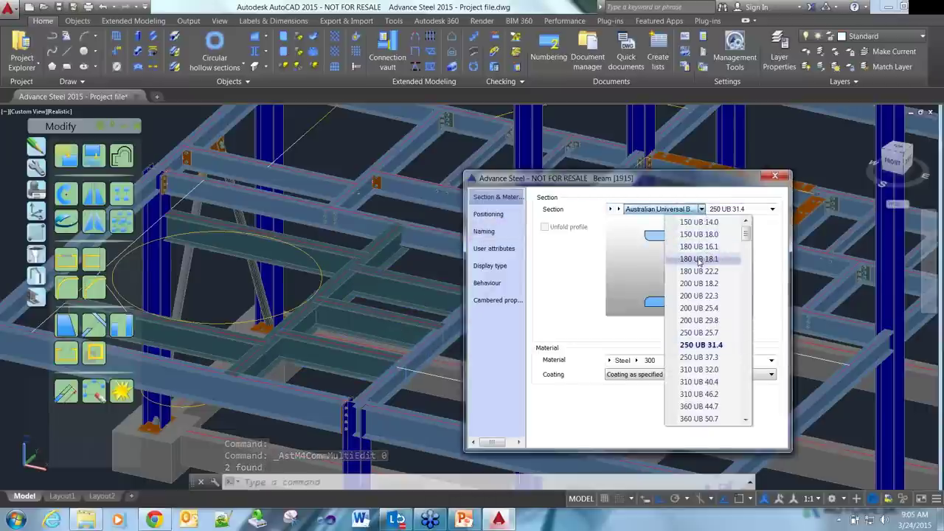
{"action": "left_click", "coordinate": [699, 252]}
{"action": "left_click", "coordinate": [774, 176]}
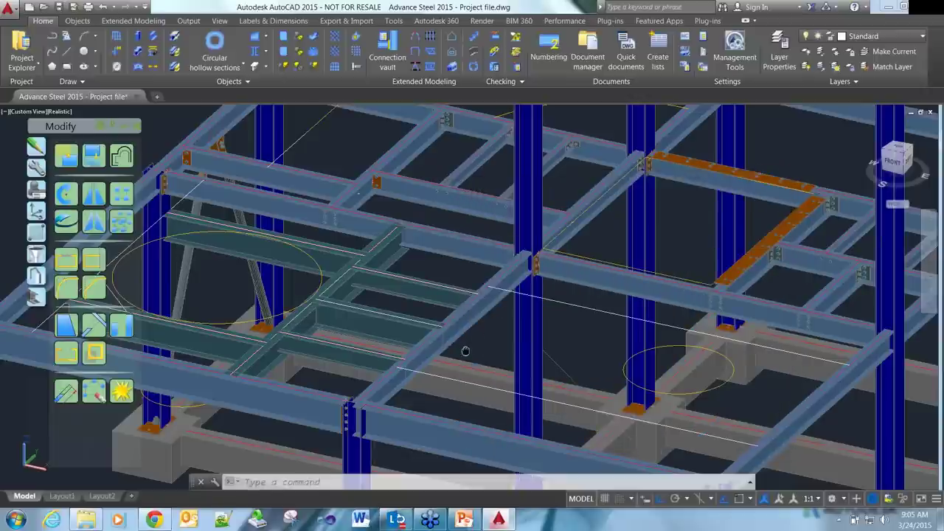
{"action": "scroll", "coordinate": [466, 351], "scroll_direction": "down", "scroll_amount": 5}
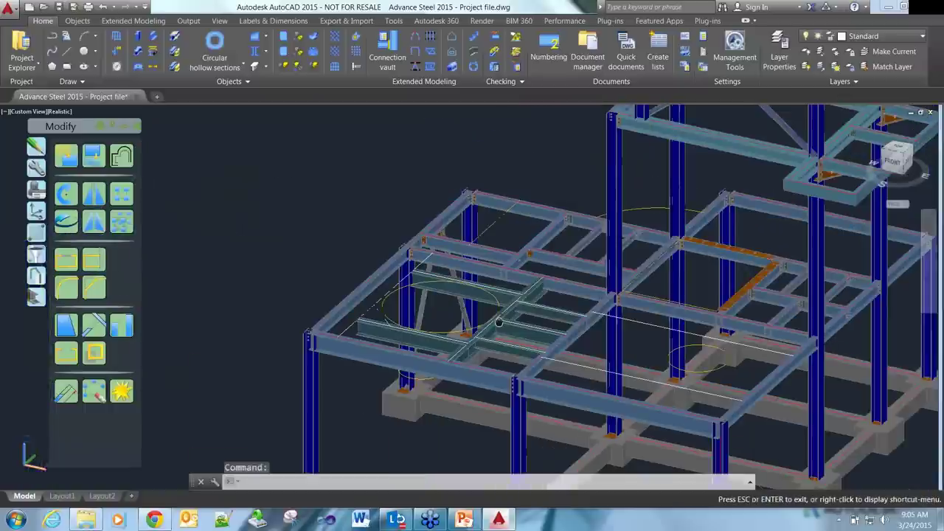
- Create a rectangular plate by its diagonal in empty space and stretch it larger with grips
{"action": "left_click_drag", "start_coordinate": [499, 322], "coordinate": [550, 341]}
{"action": "key", "text": "Escape"}
{"action": "left_click", "coordinate": [285, 37]}
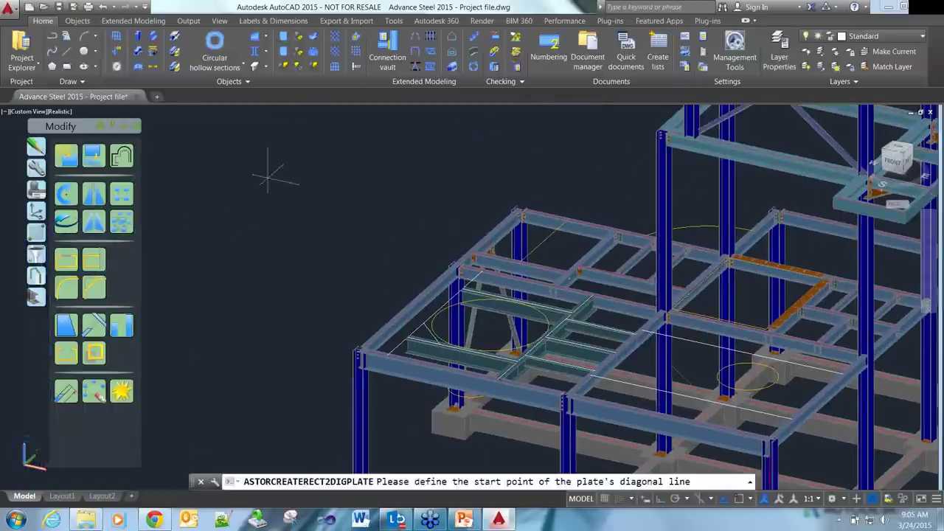
{"action": "left_click", "coordinate": [264, 234]}
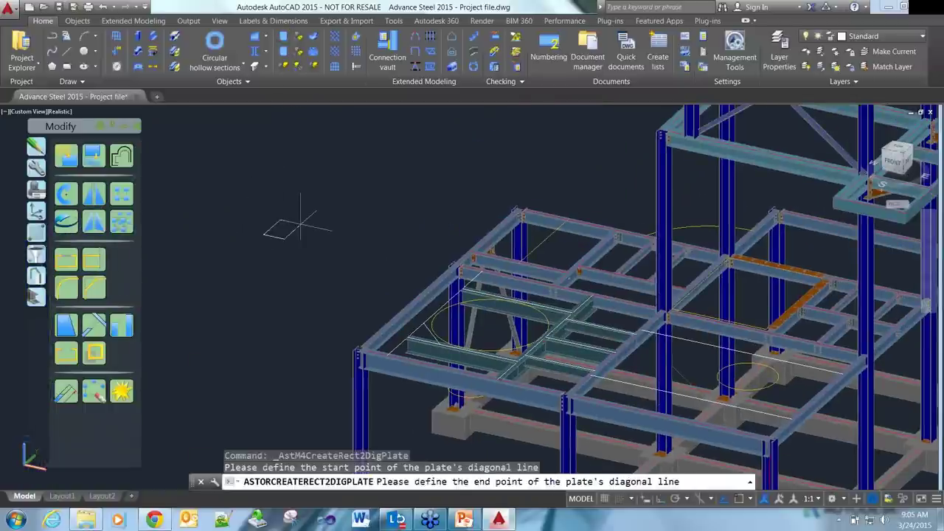
{"action": "left_click", "coordinate": [300, 222]}
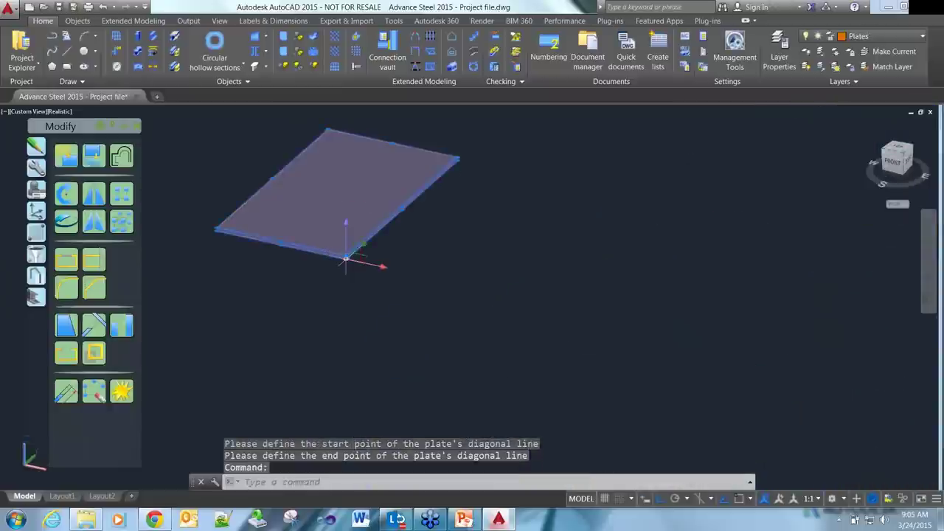
{"action": "left_click", "coordinate": [345, 258]}
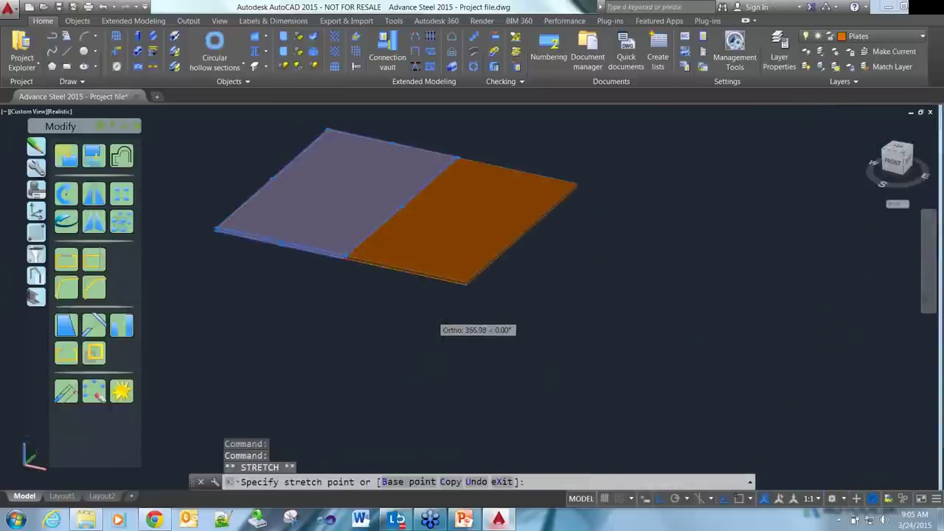
{"action": "left_click", "coordinate": [433, 302]}
{"action": "left_click", "coordinate": [299, 283]}
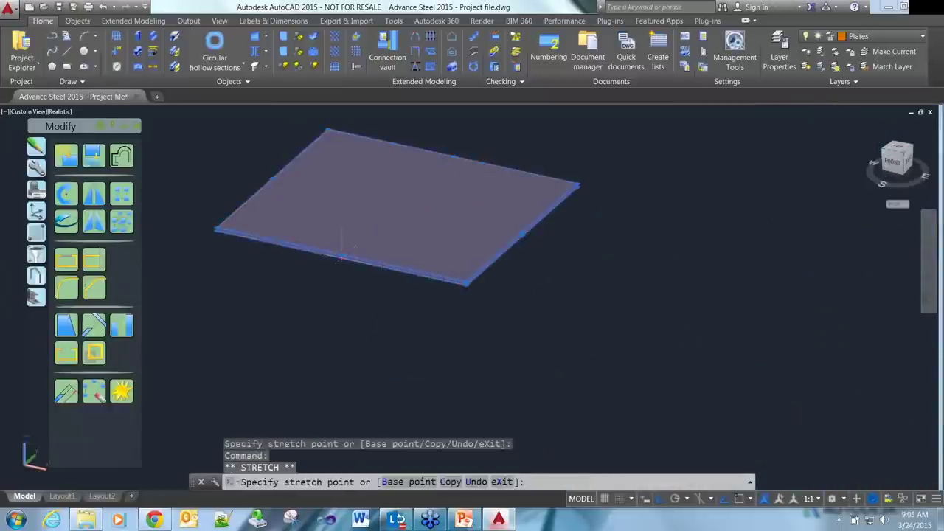
{"action": "key", "text": "Escape"}
- Set the plate to Width X 150 and Length Y 200, and convert it to a polygon plate
{"action": "double_click", "coordinate": [347, 275]}
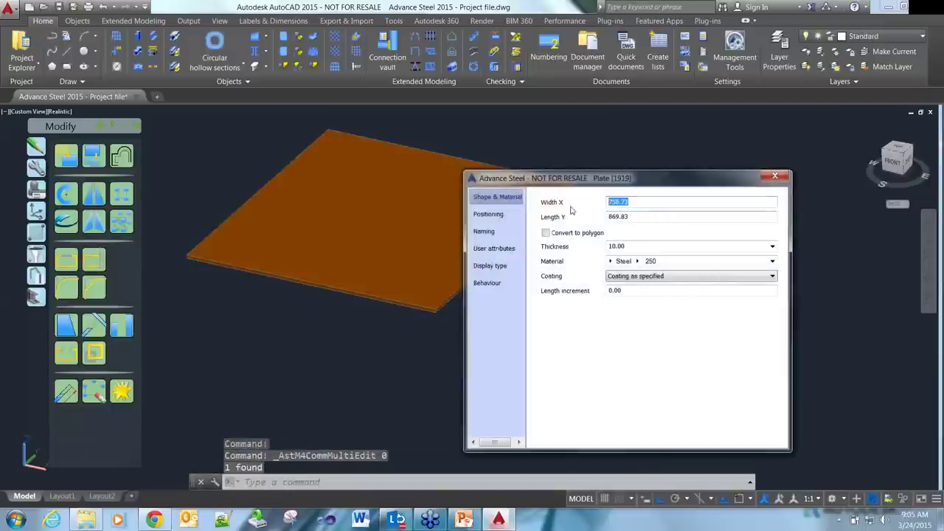
{"action": "type", "text": "150"}
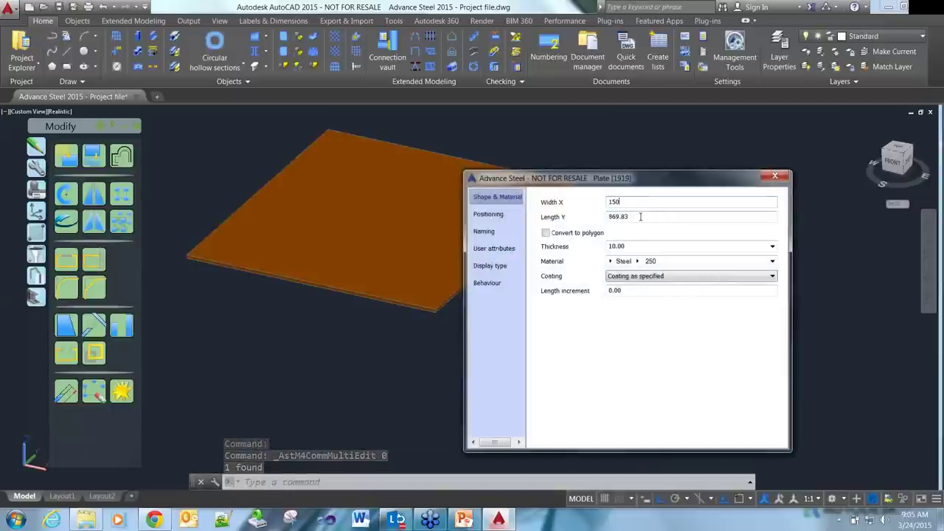
{"action": "key", "text": "Tab"}
{"action": "type", "text": "200"}
{"action": "left_click", "coordinate": [633, 204]}
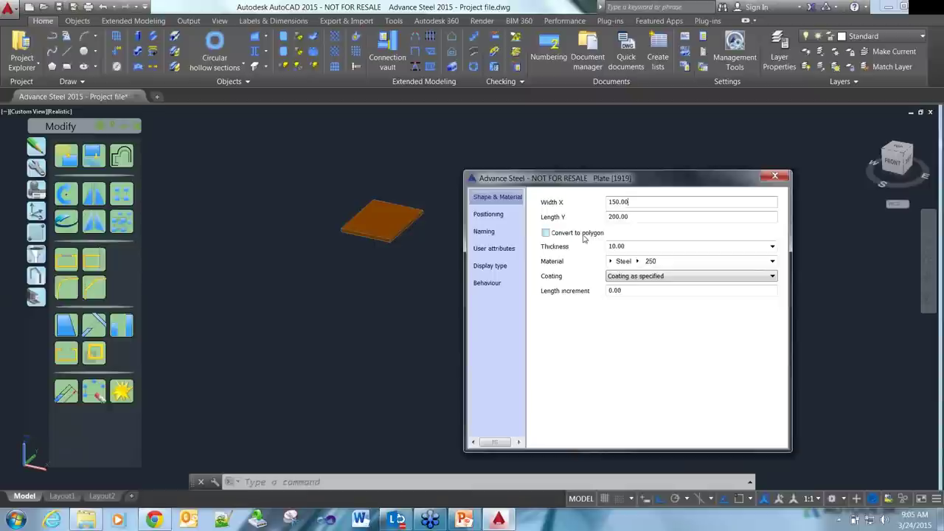
{"action": "left_click", "coordinate": [505, 216]}
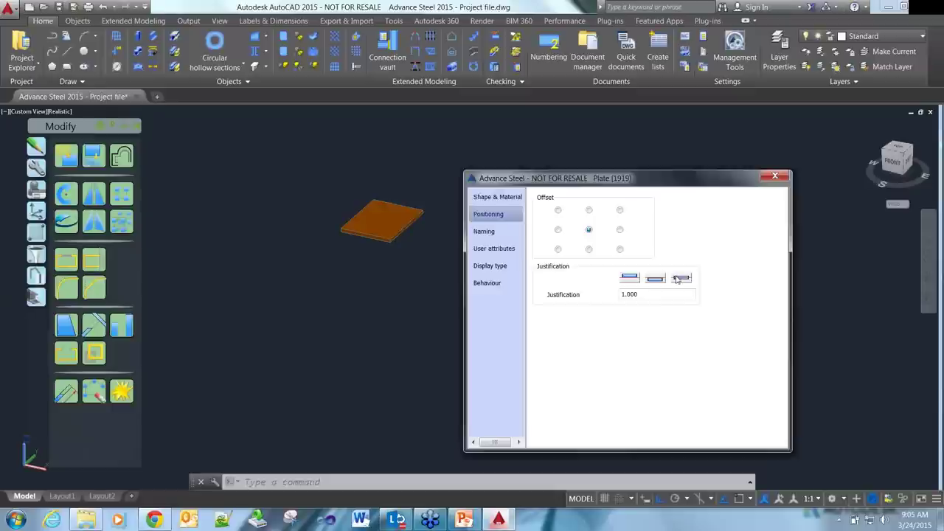
{"action": "left_click", "coordinate": [498, 197]}
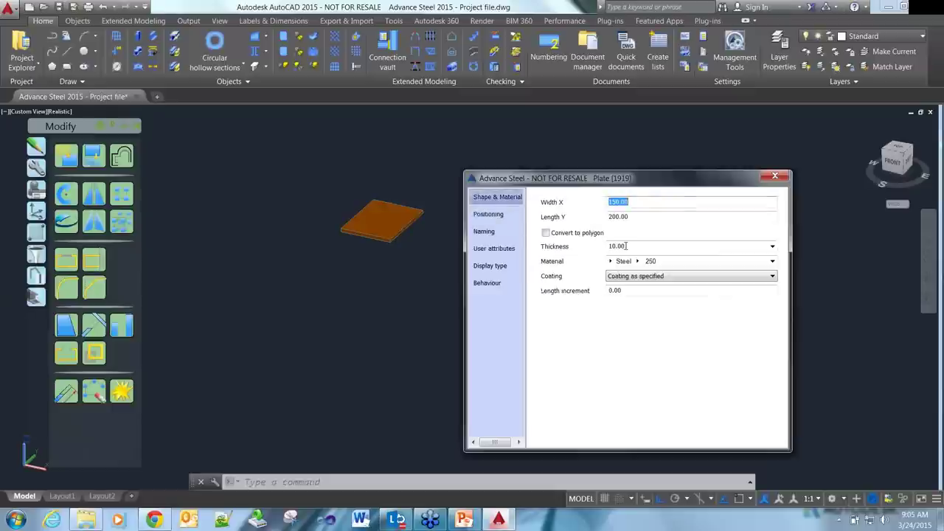
{"action": "left_click", "coordinate": [580, 235]}
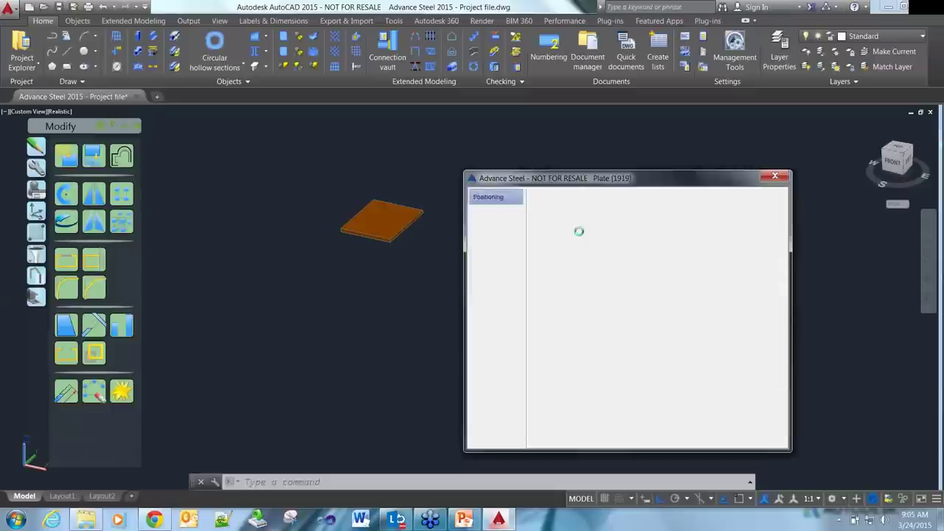
{"action": "left_click", "coordinate": [775, 177]}
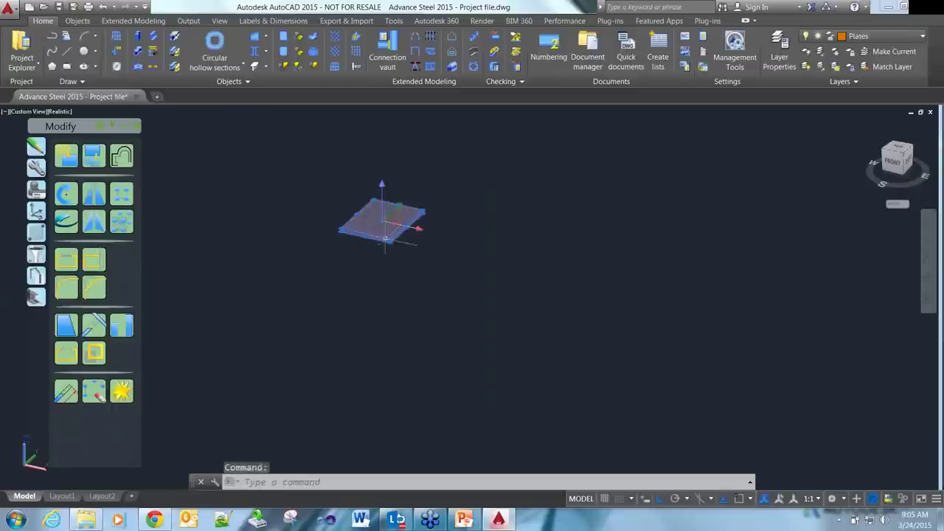
- Stretch two of the plate's corners to new positions
{"action": "left_click", "coordinate": [389, 242]}
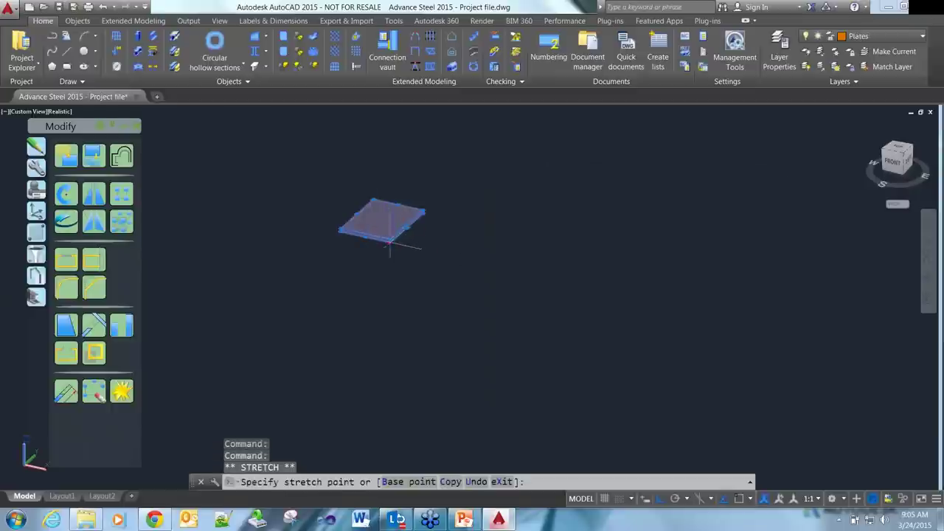
{"action": "left_click", "coordinate": [470, 283]}
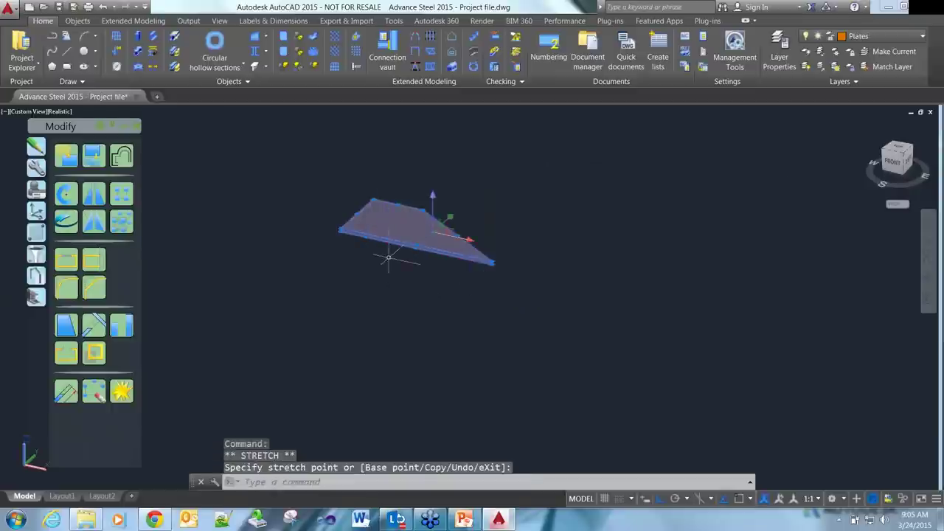
{"action": "left_click", "coordinate": [341, 231]}
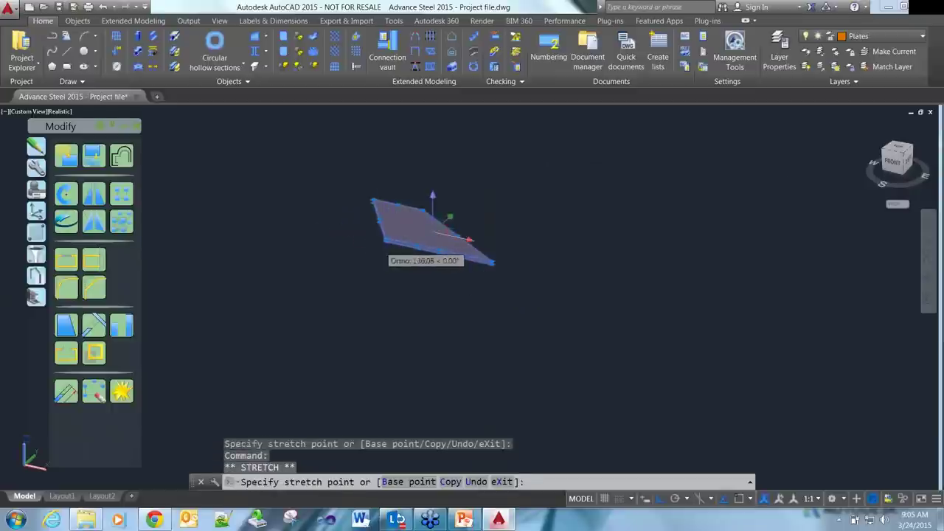
{"action": "left_click", "coordinate": [384, 243]}
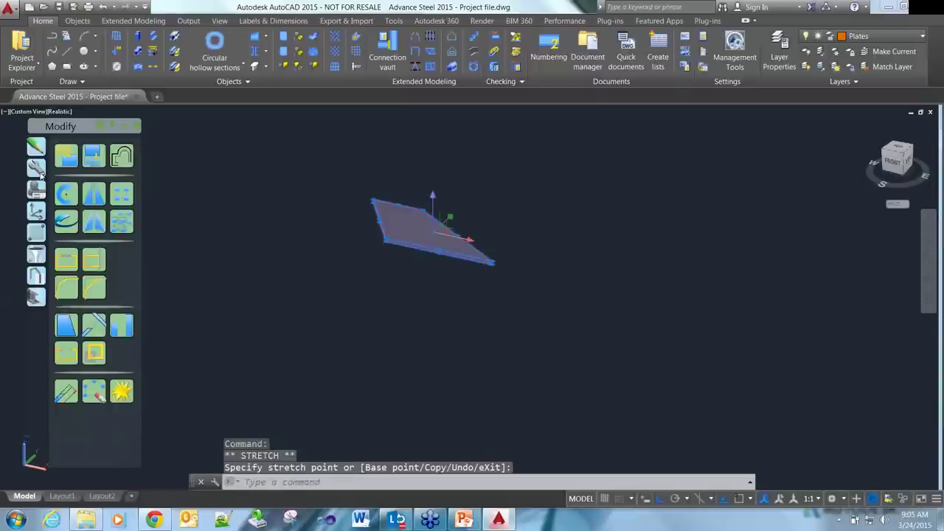
- Insert an extra plate vertex on one edge using the Features tools
{"action": "left_click", "coordinate": [36, 167]}
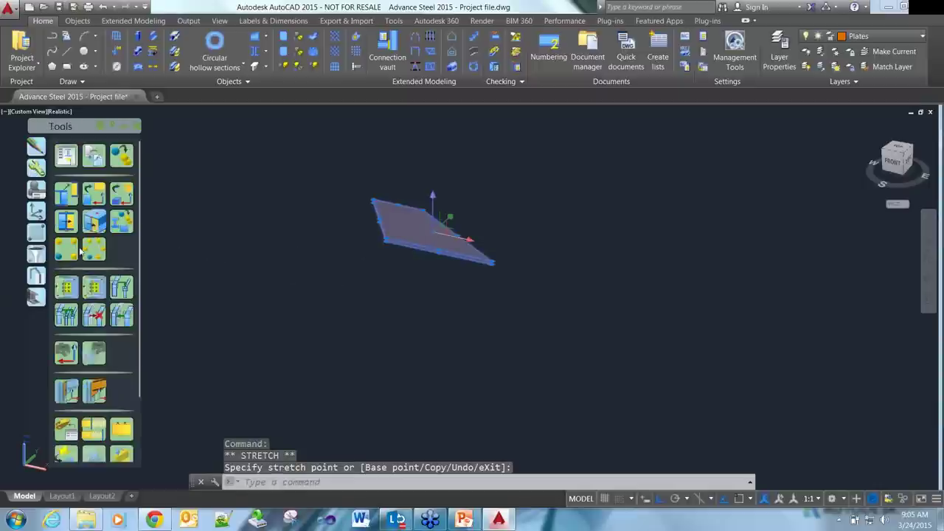
{"action": "left_click", "coordinate": [36, 297]}
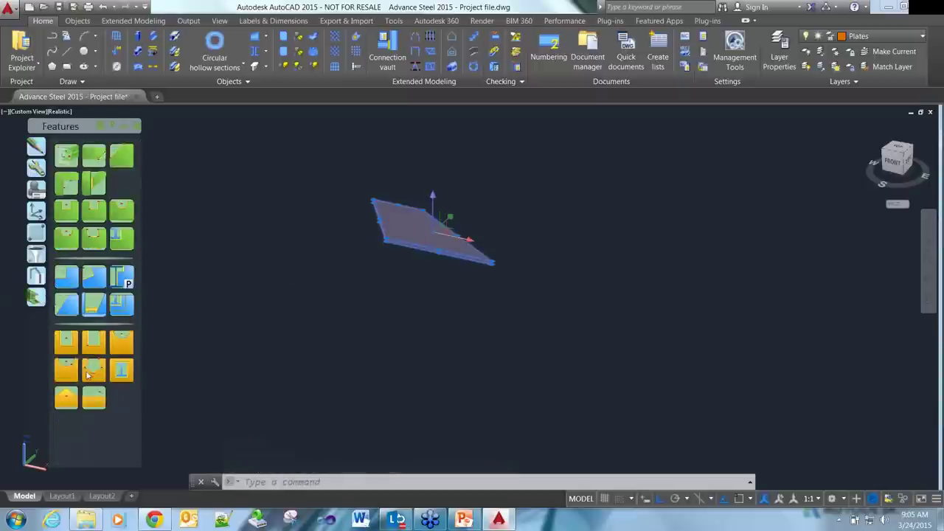
{"action": "left_click", "coordinate": [89, 373]}
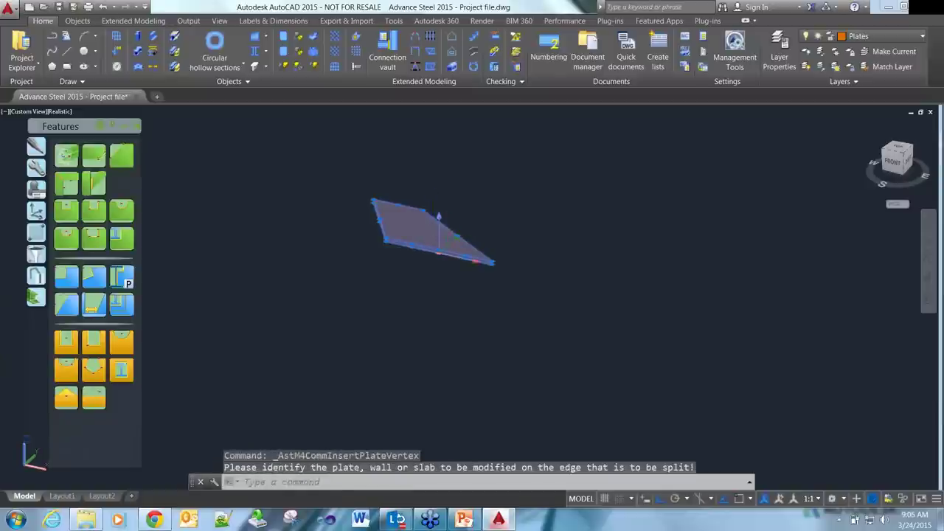
{"action": "left_click", "coordinate": [438, 254]}
{"action": "key", "text": "Escape"}
{"action": "left_click", "coordinate": [397, 254]}
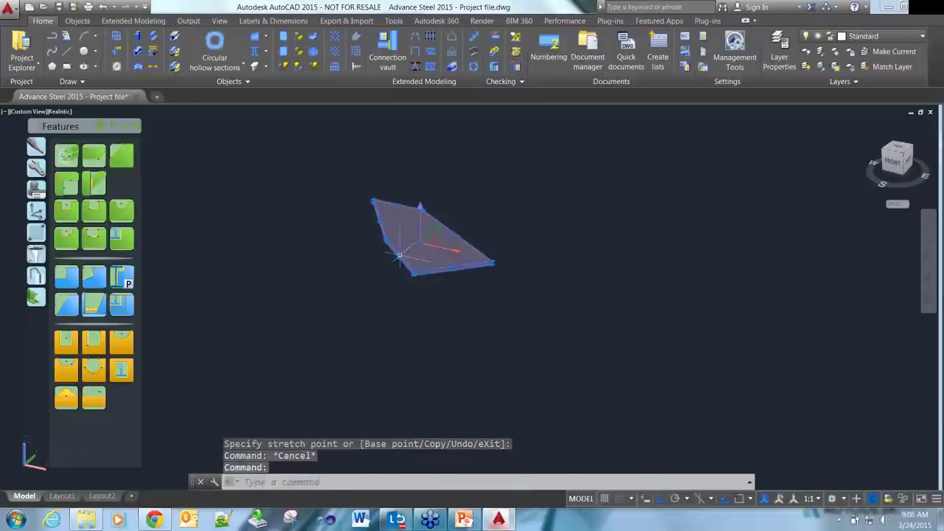
{"action": "left_click", "coordinate": [386, 238]}
{"action": "key", "text": "Escape"}
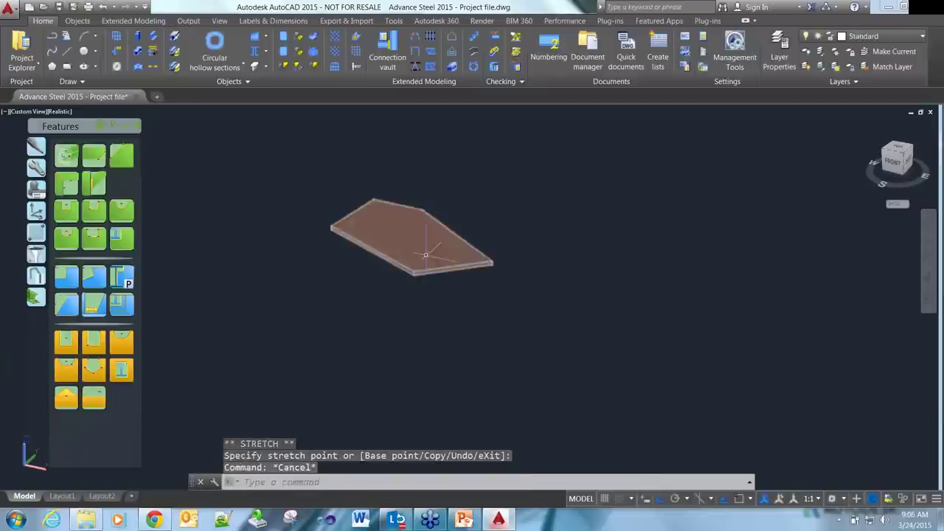
- Erase the test plate with the E command and a selection window
{"action": "type", "text": "e"}
{"action": "key", "text": "Return"}
{"action": "left_click", "coordinate": [485, 270]}
{"action": "left_click", "coordinate": [454, 257]}
{"action": "key", "text": "Return"}
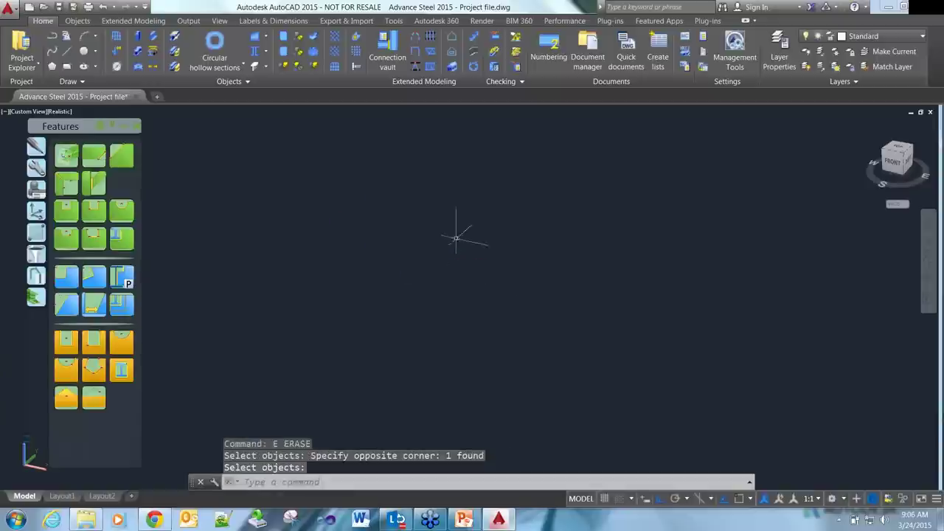
- Place a test 180 UB 18.1 beam between two points near the frame
{"action": "scroll", "coordinate": [427, 195], "scroll_direction": "down", "scroll_amount": 2}
{"action": "middle_click_drag", "start_coordinate": [426, 210], "coordinate": [460, 247]}
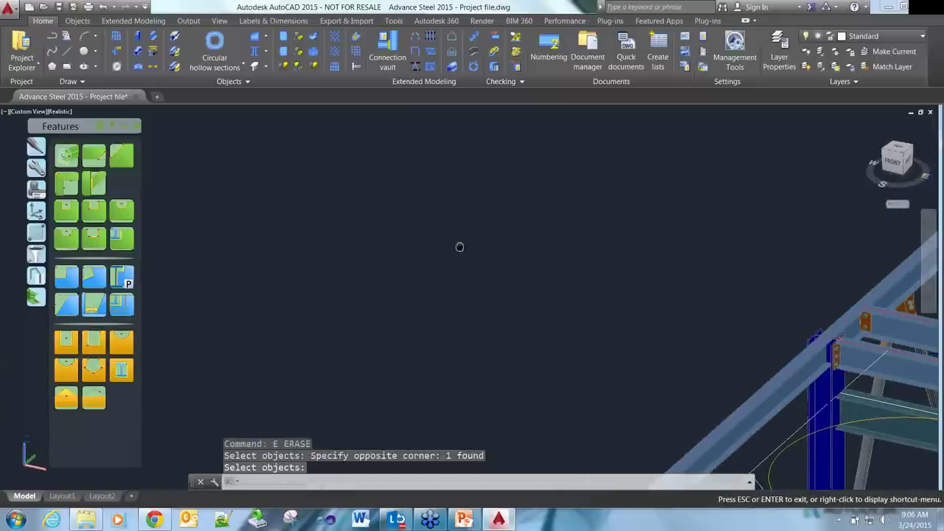
{"action": "key", "text": "Return"}
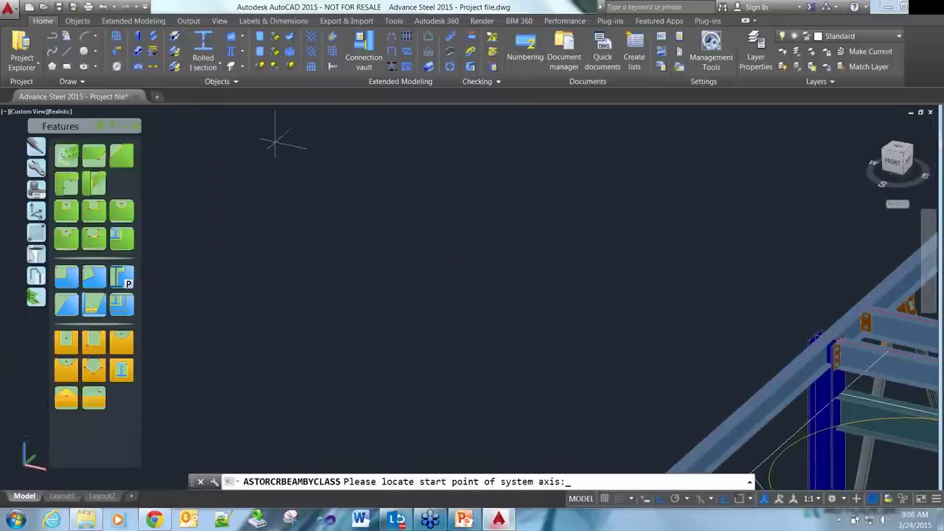
{"action": "left_click", "coordinate": [295, 168]}
{"action": "left_click", "coordinate": [347, 185]}
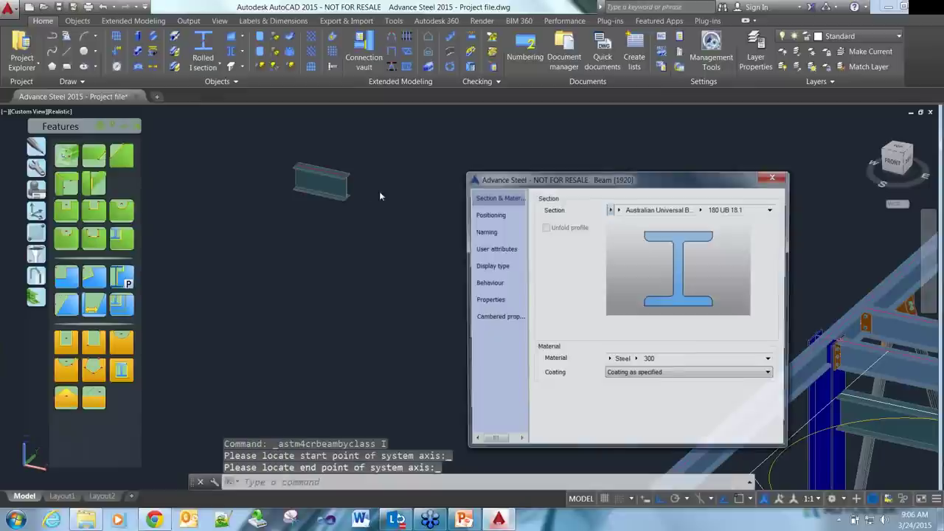
- Add a 90 x 175 rectangular end plate at the beam end using three snapped points
{"action": "scroll", "coordinate": [359, 146], "scroll_direction": "up", "scroll_amount": 4}
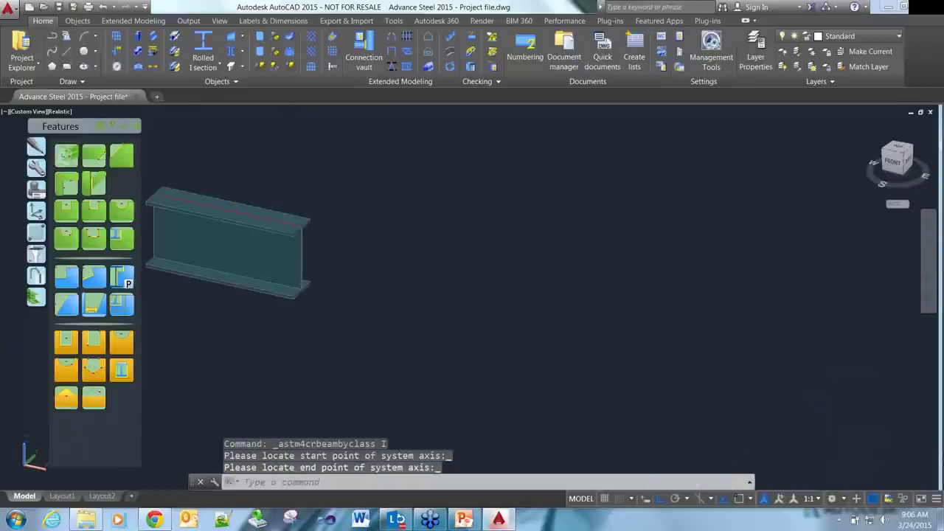
{"action": "middle_click_drag", "start_coordinate": [296, 137], "coordinate": [398, 191]}
{"action": "left_click", "coordinate": [261, 52]}
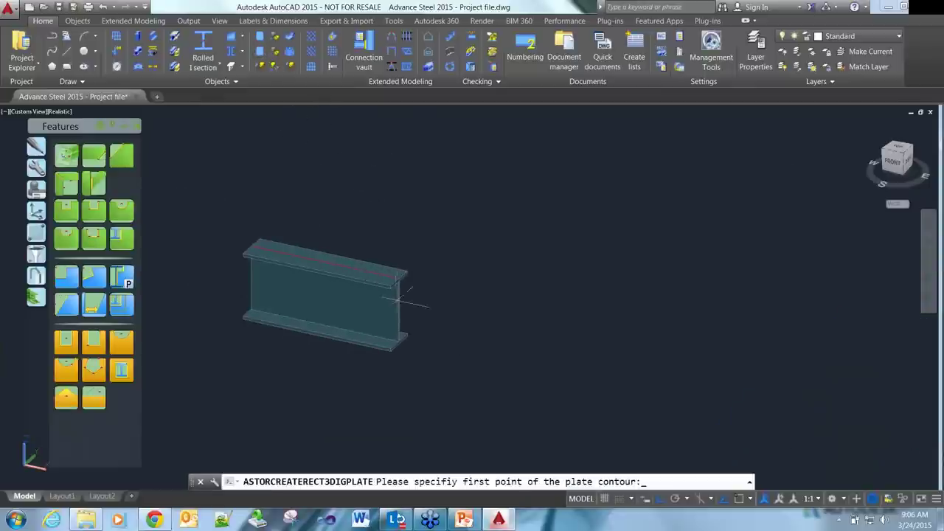
{"action": "scroll", "coordinate": [402, 346], "scroll_direction": "up", "scroll_amount": 3}
{"action": "right_click", "coordinate": [395, 354], "text": "shift"}
{"action": "left_click", "coordinate": [391, 347]}
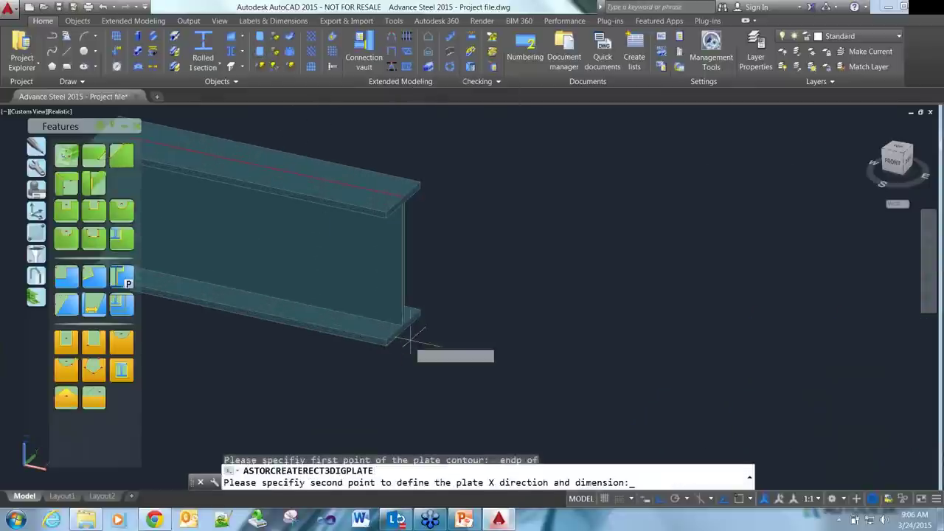
{"action": "right_click", "coordinate": [419, 334], "text": "shift"}
{"action": "left_click", "coordinate": [443, 151]}
{"action": "left_click", "coordinate": [420, 311]}
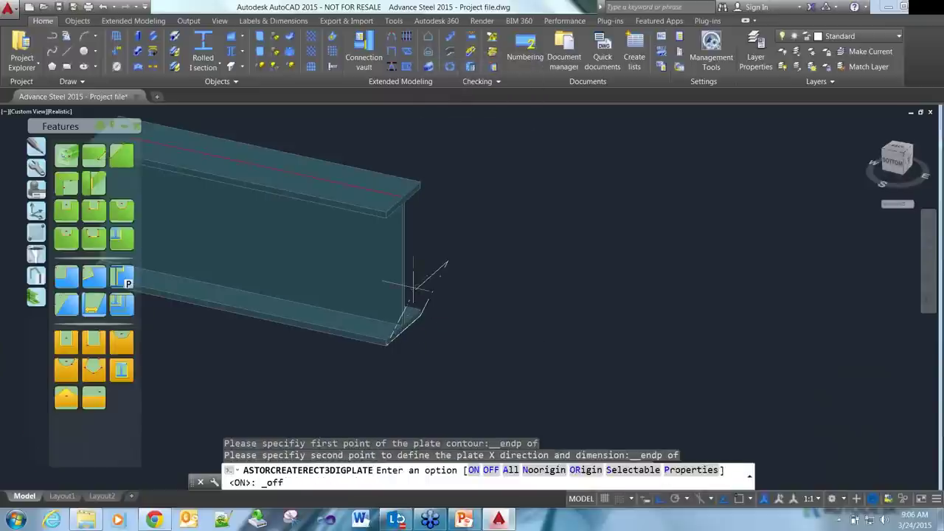
{"action": "left_click", "coordinate": [388, 211]}
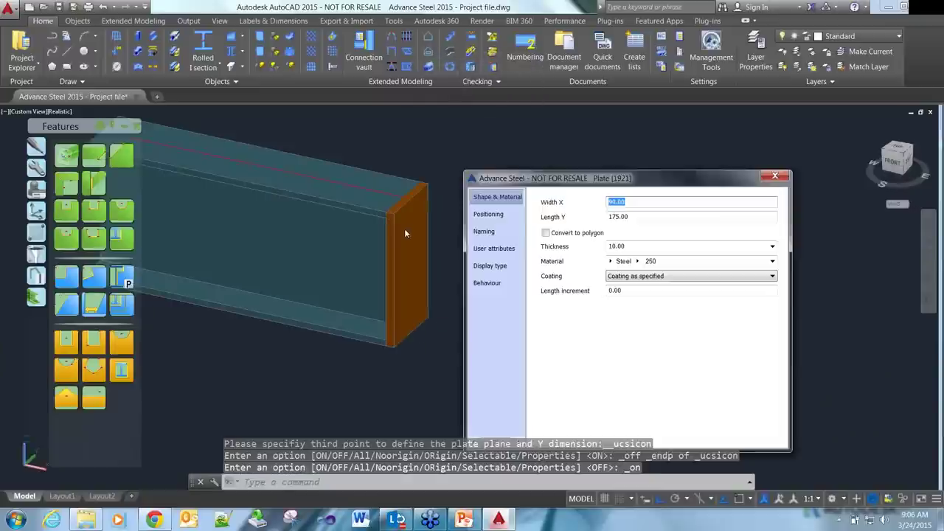
{"action": "left_click", "coordinate": [641, 217]}
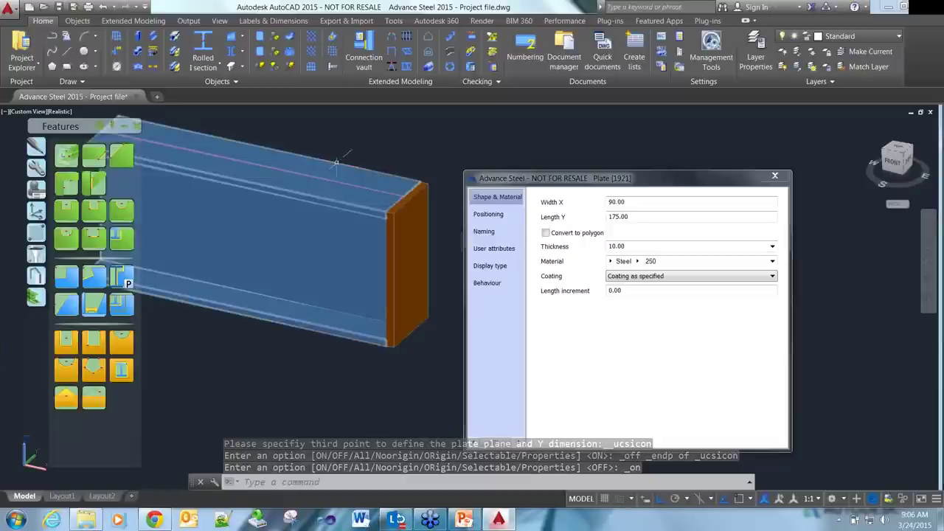
{"action": "left_click", "coordinate": [775, 176]}
- Erase the test beam and its end plate with a crossing window
{"action": "scroll", "coordinate": [413, 243], "scroll_direction": "down", "scroll_amount": 4}
{"action": "type", "text": "e"}
{"action": "key", "text": "Return"}
{"action": "left_click", "coordinate": [490, 299]}
{"action": "left_click", "coordinate": [310, 198]}
{"action": "key", "text": "Return"}
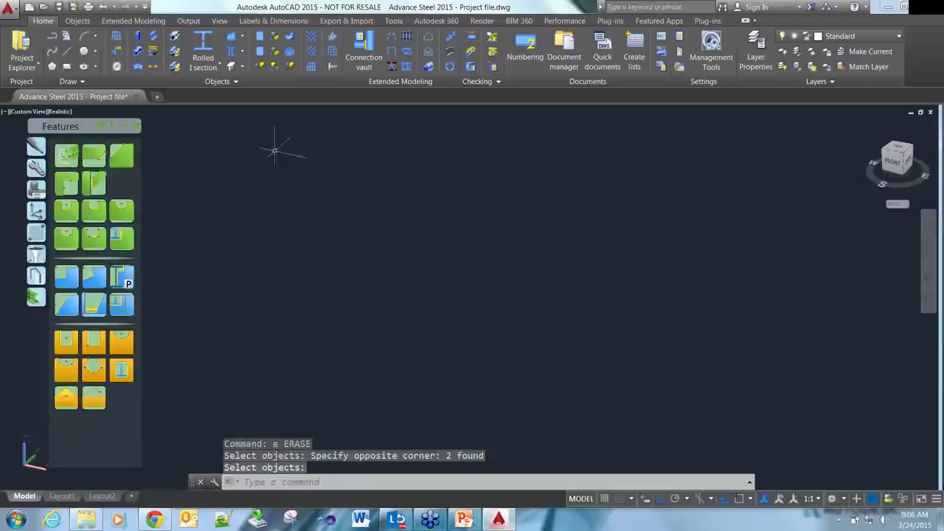
- Draw a rectangular steel plate by picking two diagonal corners
{"action": "left_click", "coordinate": [262, 54]}
{"action": "left_click", "coordinate": [421, 338]}
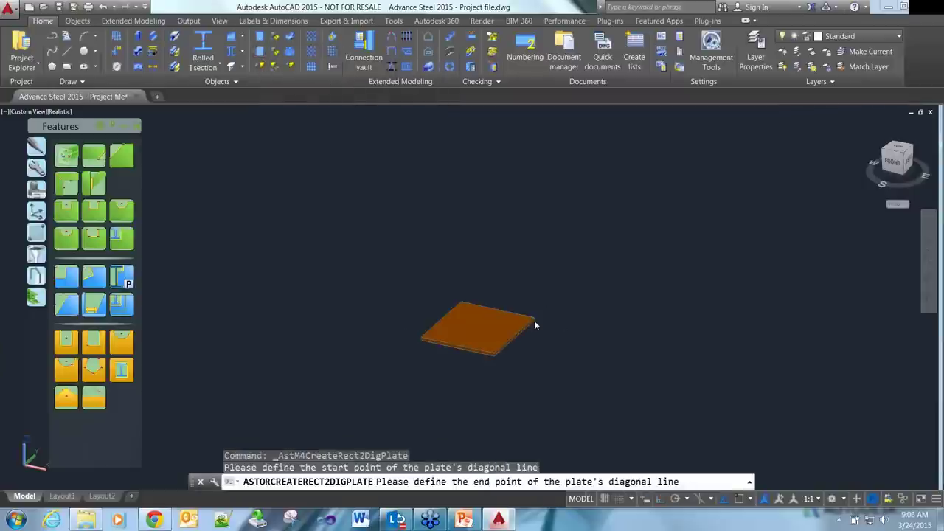
{"action": "left_click", "coordinate": [542, 344]}
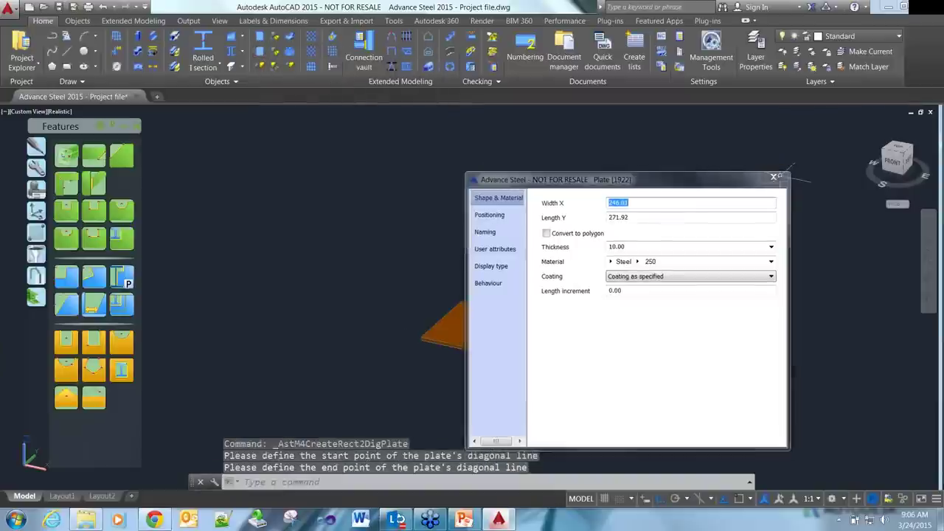
{"action": "left_click", "coordinate": [774, 176]}
- Copy the plate with CP using a displacement of 10
{"action": "type", "text": "cp"}
{"action": "key", "text": "Return"}
{"action": "left_click", "coordinate": [543, 411]}
{"action": "left_click", "coordinate": [516, 391]}
{"action": "left_click", "coordinate": [491, 359]}
{"action": "left_click", "coordinate": [497, 356]}
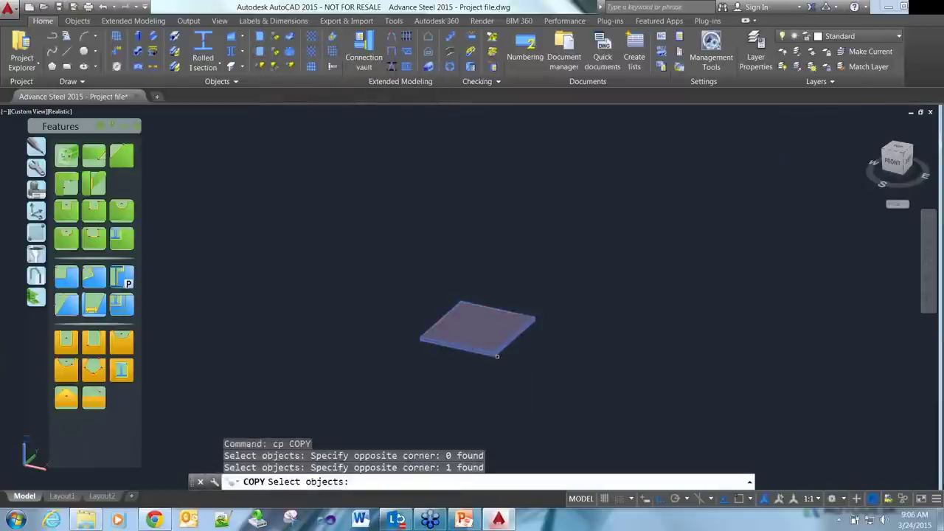
{"action": "key", "text": "Return"}
{"action": "left_click", "coordinate": [599, 381]}
{"action": "type", "text": "10"}
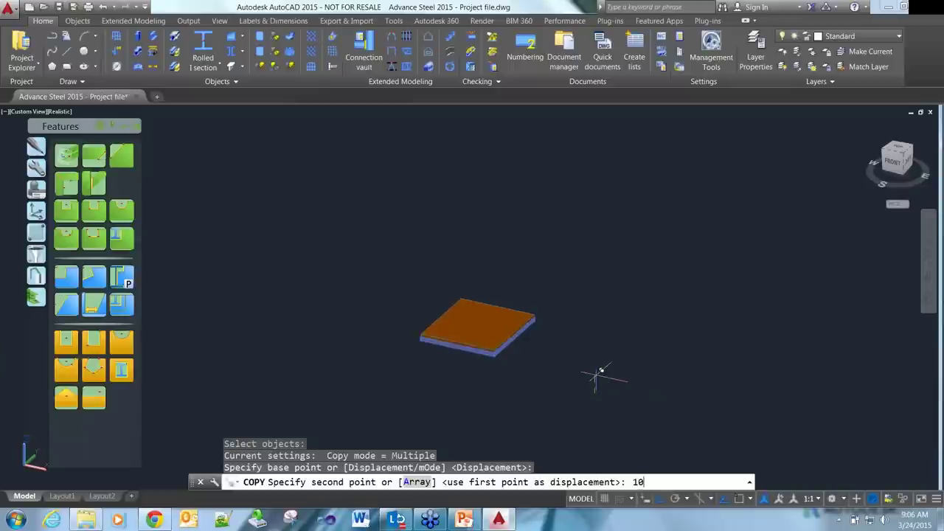
{"action": "key", "text": "Return"}
{"action": "key", "text": "Escape"}
- Move the copied plate sideways so the two plates overlap
{"action": "key", "text": "Escape"}
{"action": "type", "text": "m"}
{"action": "key", "text": "Return"}
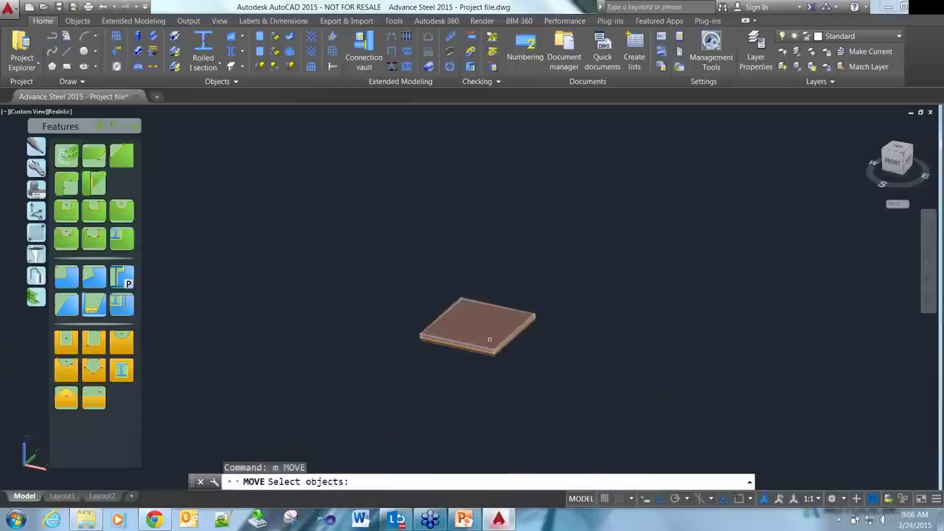
{"action": "left_click", "coordinate": [491, 341]}
{"action": "key", "text": "Return"}
{"action": "left_click", "coordinate": [551, 353]}
{"action": "key", "text": "Escape"}
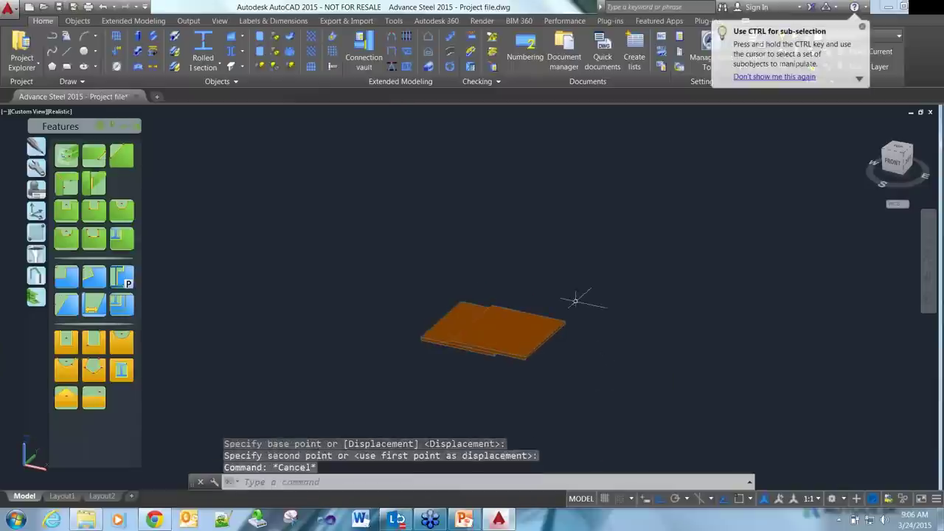
{"action": "key", "text": "Escape"}
{"action": "left_click", "coordinate": [861, 28]}
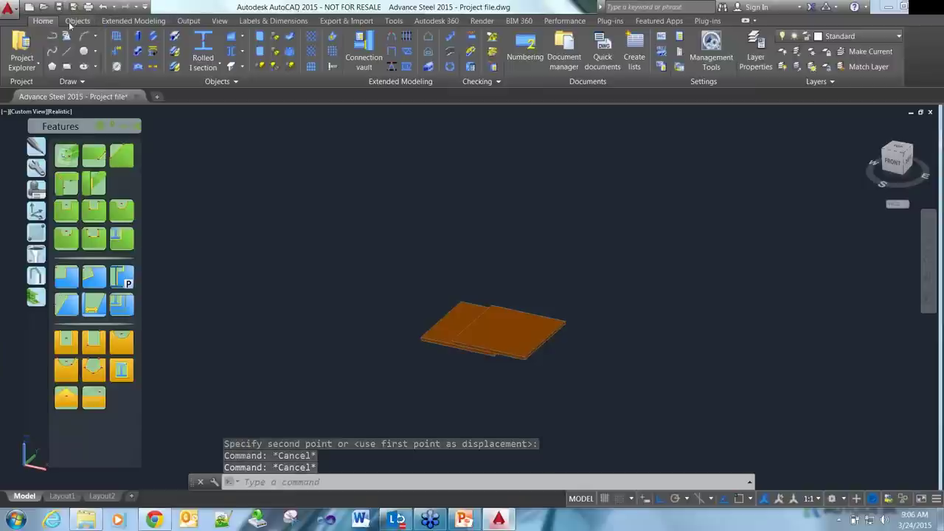
{"action": "left_click", "coordinate": [71, 22]}
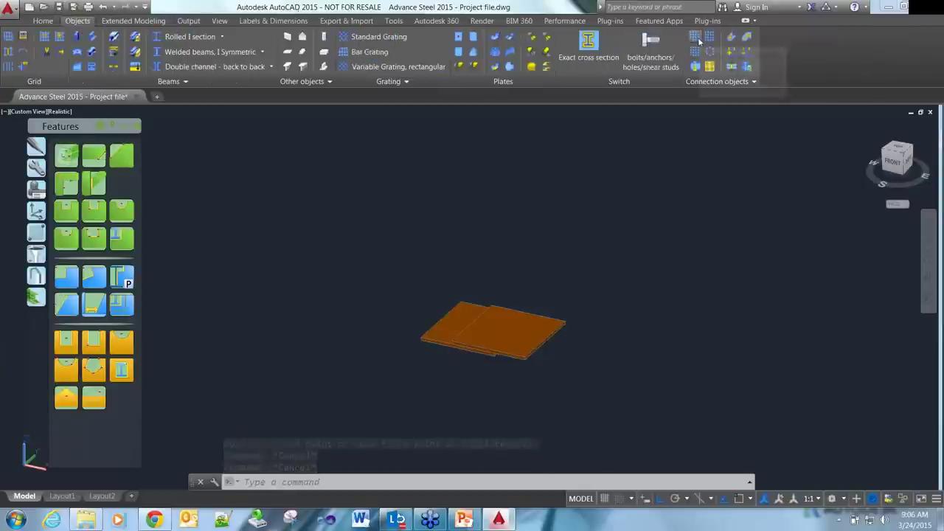
- Place a bolt group through both plates, using Endpoint snaps for its corners
{"action": "left_click", "coordinate": [696, 37]}
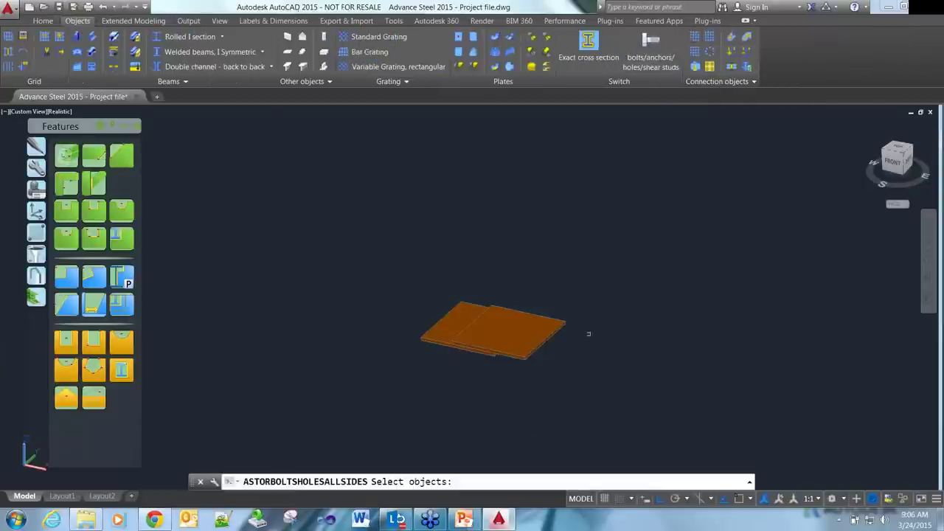
{"action": "left_click", "coordinate": [552, 388]}
{"action": "left_click", "coordinate": [515, 365]}
{"action": "key", "text": "Return"}
{"action": "right_click", "coordinate": [459, 351], "text": "shift"}
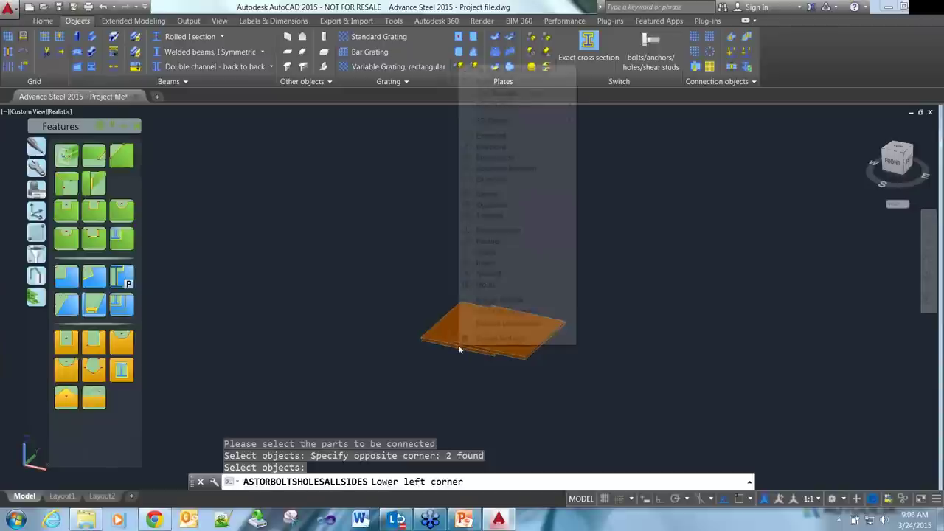
{"action": "left_click", "coordinate": [492, 136]}
{"action": "left_click", "coordinate": [453, 341]}
{"action": "right_click", "coordinate": [528, 338], "text": "shift"}
{"action": "left_click", "coordinate": [559, 134]}
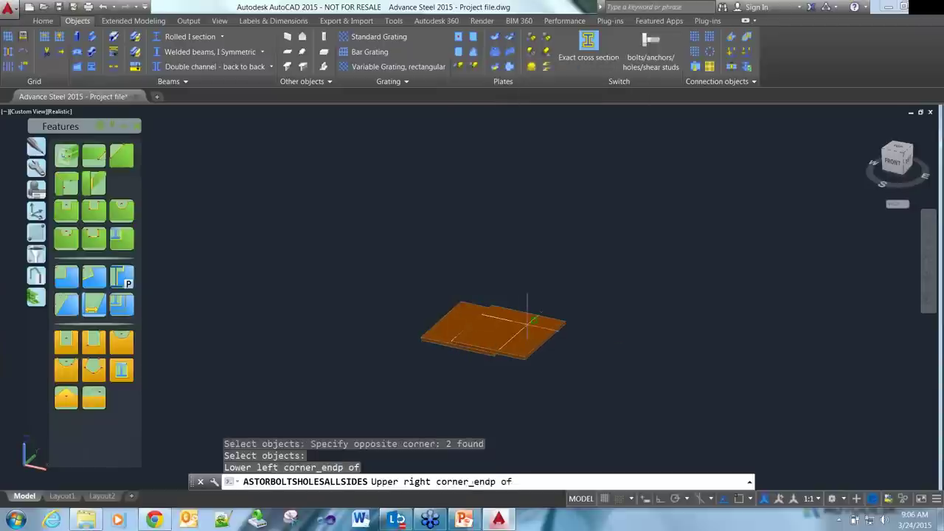
{"action": "left_click", "coordinate": [530, 321]}
{"action": "scroll", "coordinate": [458, 214], "scroll_direction": "up", "scroll_amount": 3}
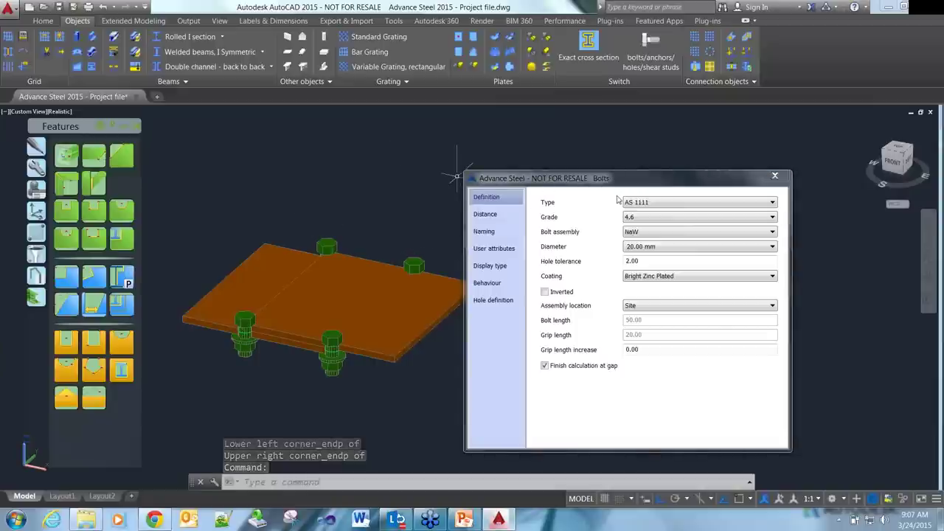
- Set the bolt standard to AS 1252 and keep the assembly location as Site
{"action": "left_click", "coordinate": [642, 217]}
{"action": "left_click", "coordinate": [642, 202]}
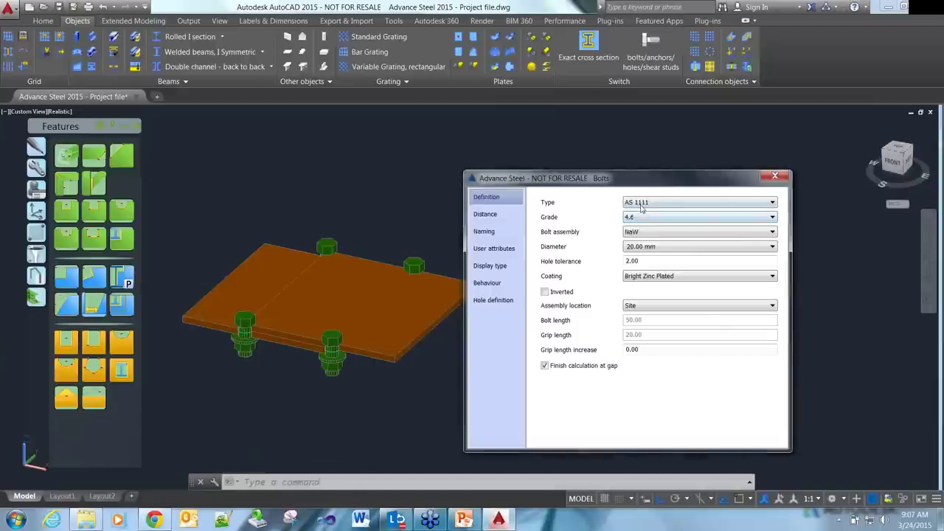
{"action": "left_click", "coordinate": [642, 202]}
{"action": "scroll", "coordinate": [664, 332], "scroll_direction": "down", "scroll_amount": 1}
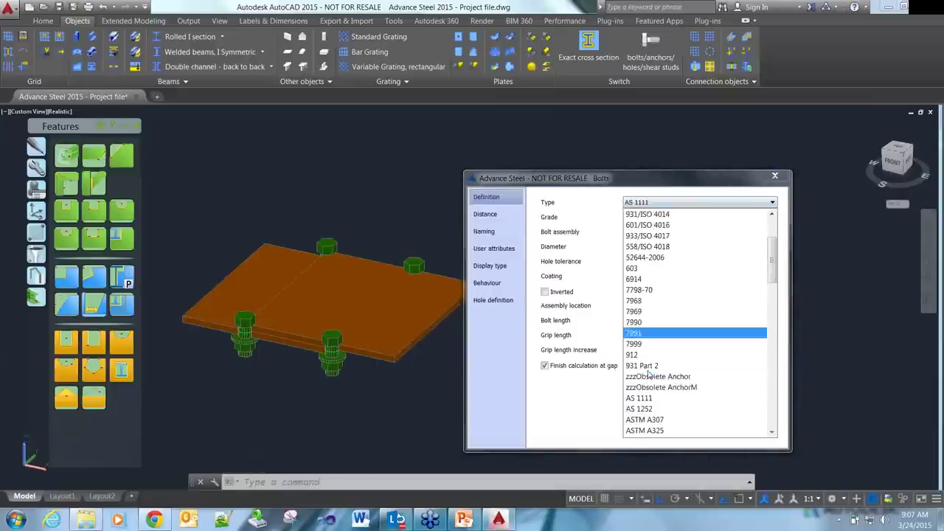
{"action": "left_click", "coordinate": [642, 409]}
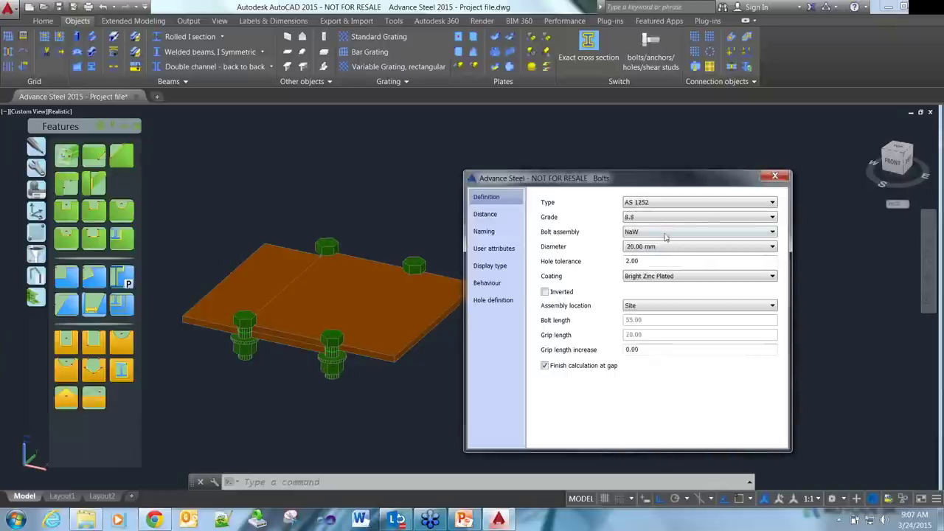
{"action": "left_click", "coordinate": [649, 308]}
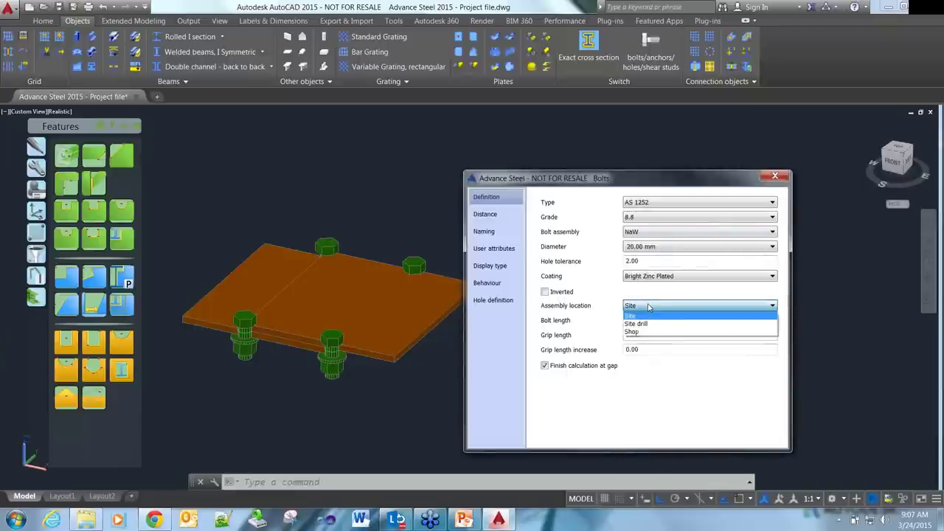
{"action": "left_click", "coordinate": [650, 306]}
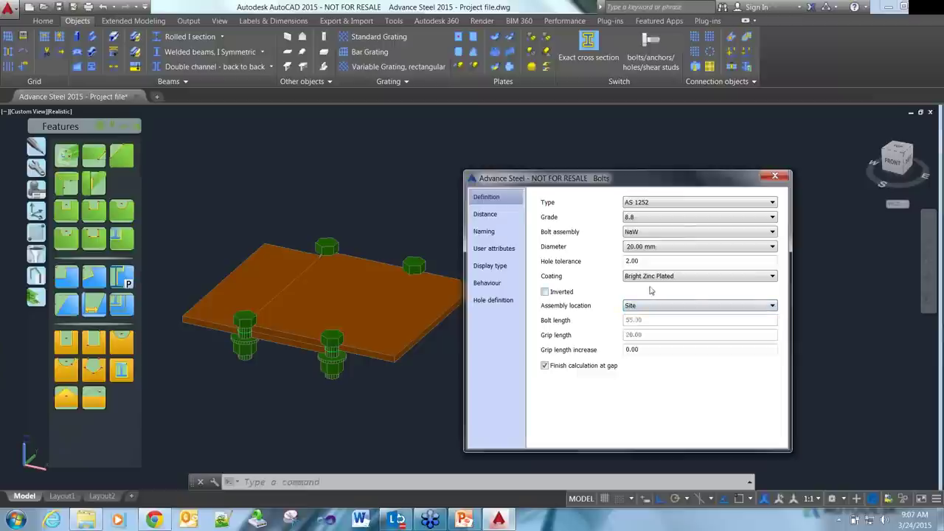
- Set edge distances X and Y to 35 and 3 bolts in the Y direction
{"action": "left_click", "coordinate": [485, 214]}
{"action": "double_click", "coordinate": [624, 291]}
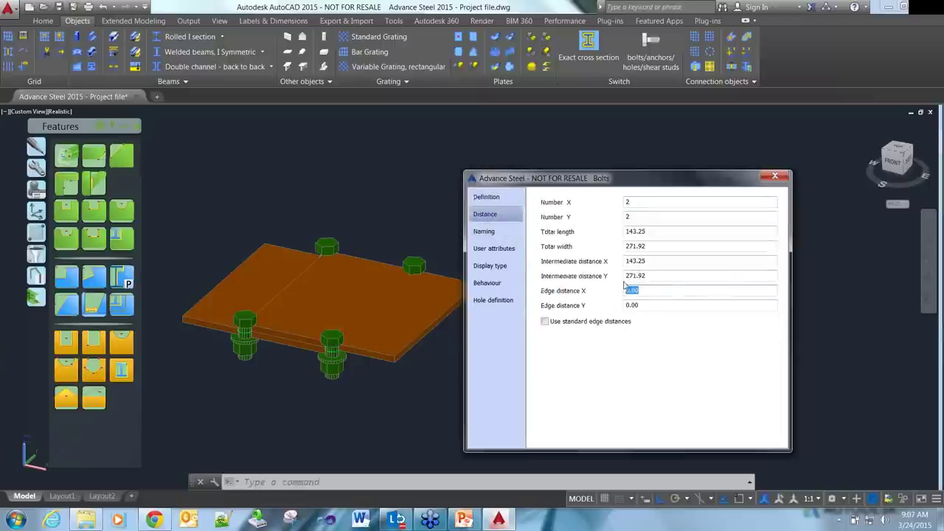
{"action": "type", "text": "35"}
{"action": "double_click", "coordinate": [658, 302]}
{"action": "type", "text": "3"}
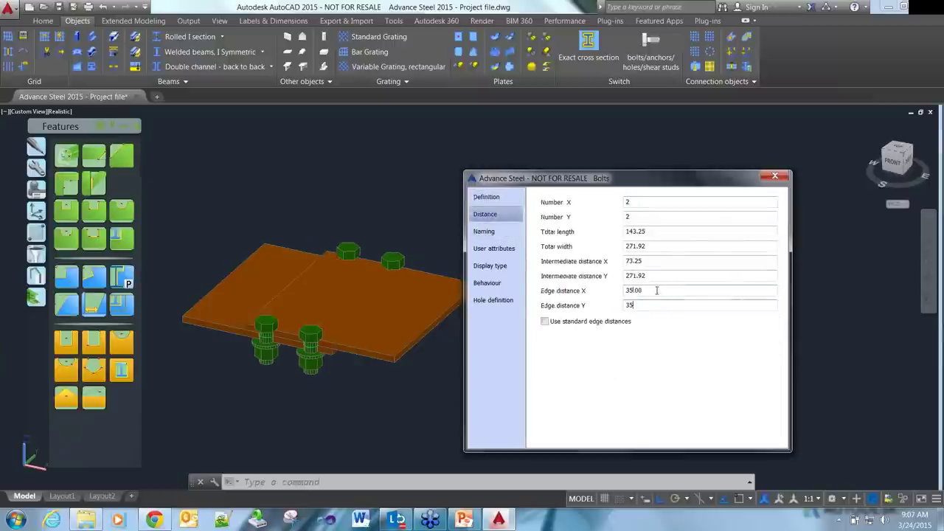
{"action": "type", "text": "5"}
{"action": "key", "text": "Return"}
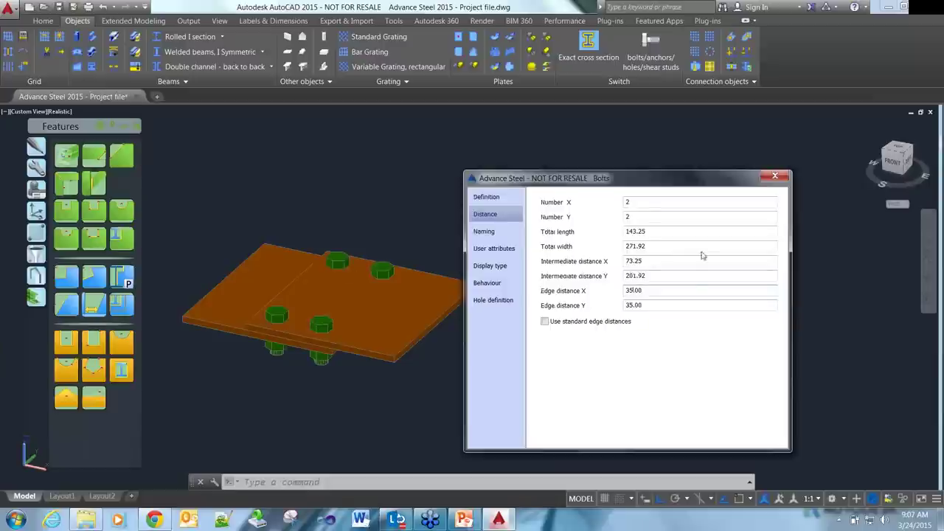
{"action": "double_click", "coordinate": [626, 202]}
{"action": "type", "text": "3"}
{"action": "key", "text": "Tab"}
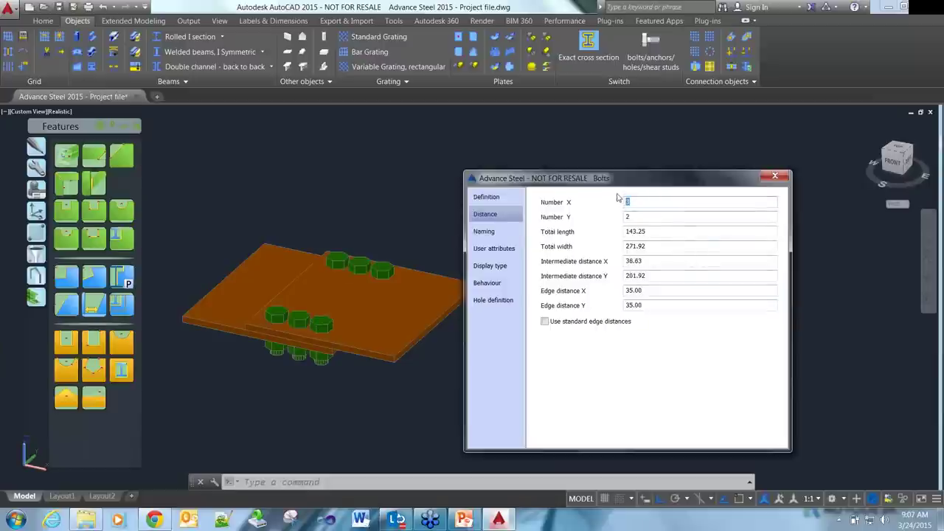
{"action": "double_click", "coordinate": [647, 219]}
{"action": "type", "text": "3"}
{"action": "left_click", "coordinate": [654, 204]}
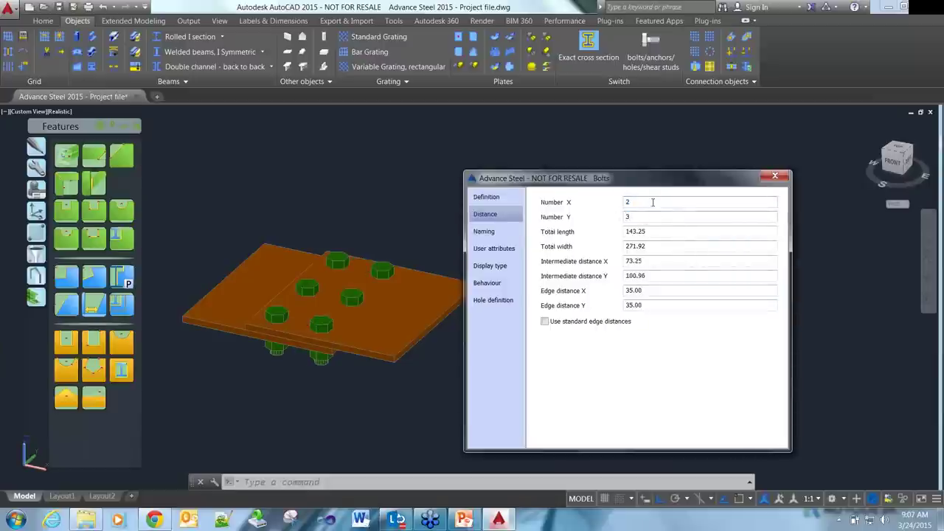
{"action": "left_click", "coordinate": [774, 177]}
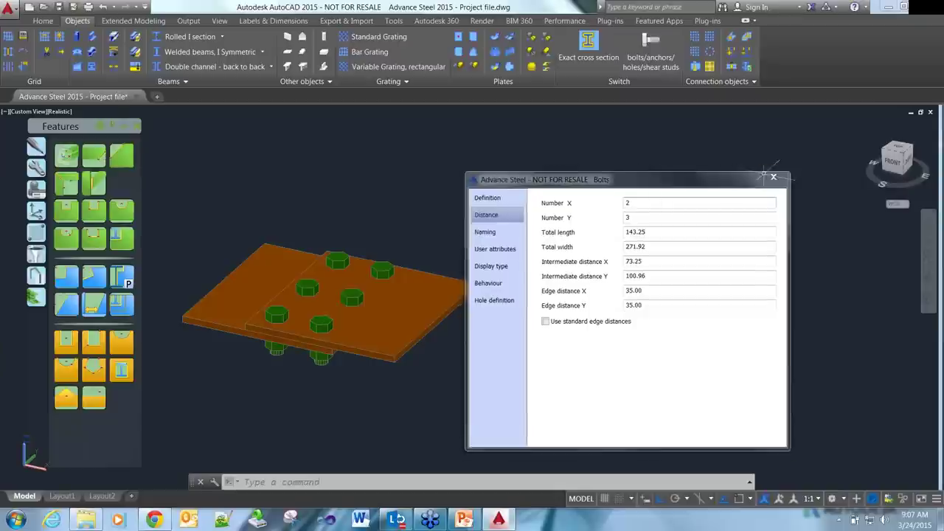
{"action": "middle_click_drag", "start_coordinate": [509, 289], "coordinate": [432, 264], "text": "shift"}
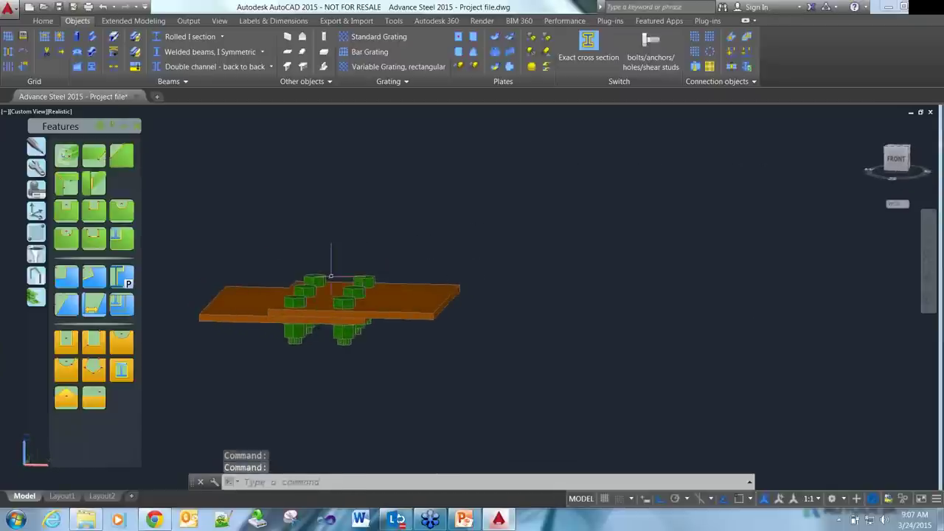
- Copy the top plate 20 units lower with CP
{"action": "key", "text": "Escape"}
{"action": "key", "text": "Escape"}
{"action": "key", "text": "Escape"}
{"action": "type", "text": "CP"}
{"action": "key", "text": "Return"}
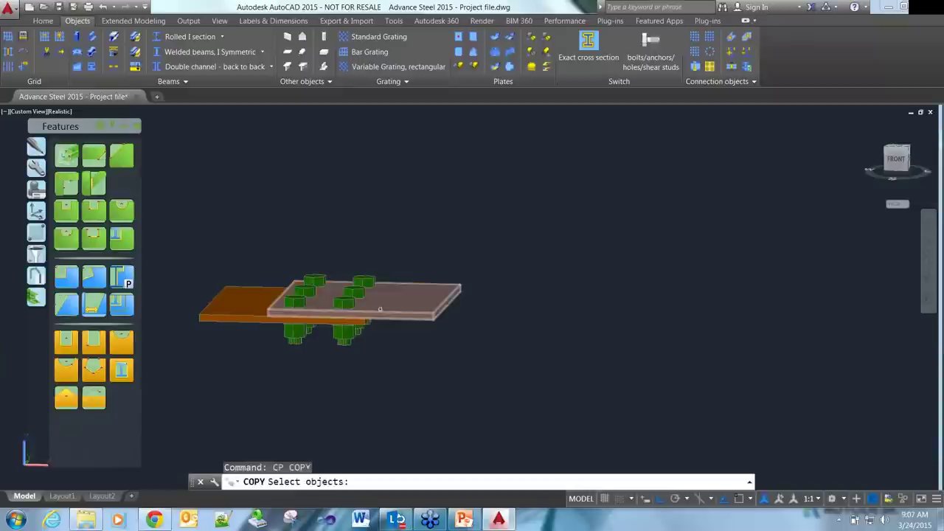
{"action": "left_click", "coordinate": [402, 315]}
{"action": "key", "text": "Return"}
{"action": "left_click", "coordinate": [481, 317]}
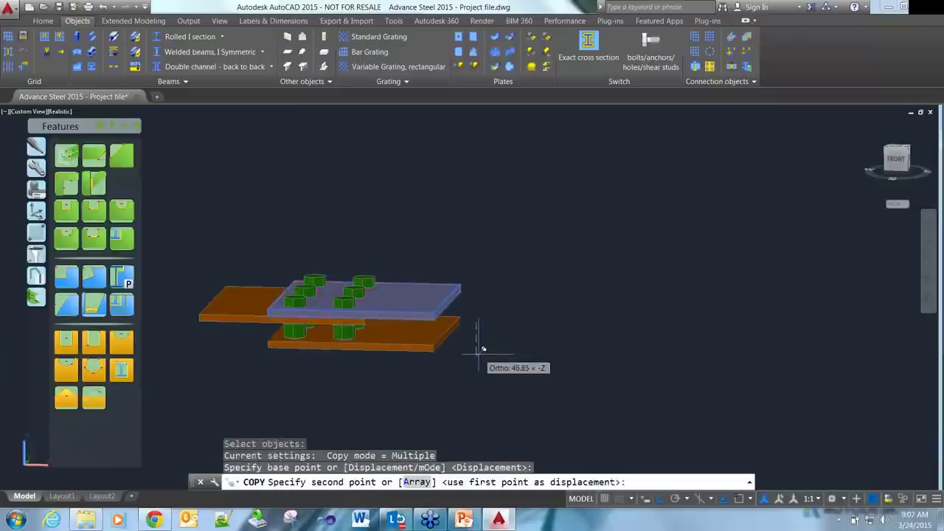
{"action": "type", "text": "20"}
{"action": "key", "text": "Return"}
{"action": "key", "text": "Escape"}
{"action": "key", "text": "Escape"}
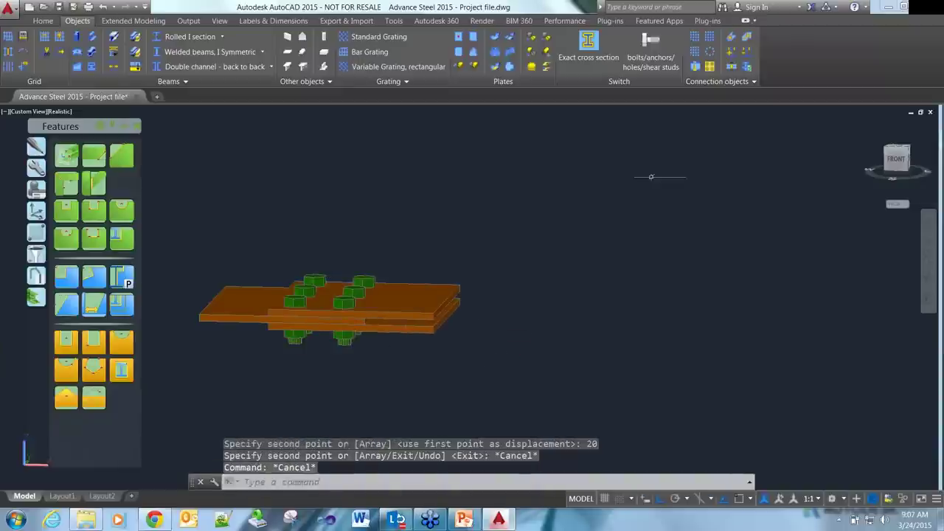
- Connect the bolt group to the new lower plate with Create connection
{"action": "left_click", "coordinate": [732, 52]}
{"action": "left_click", "coordinate": [344, 343]}
{"action": "left_click", "coordinate": [344, 342]}
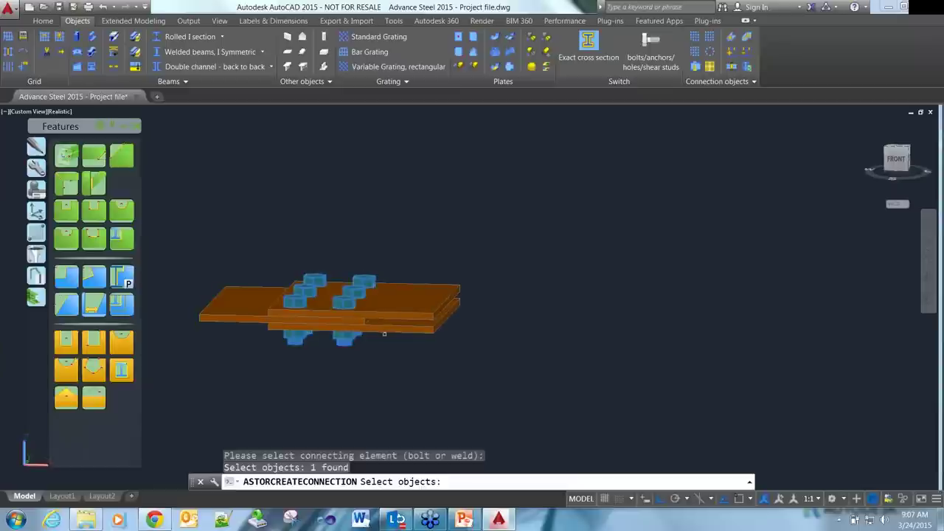
{"action": "key", "text": "Return"}
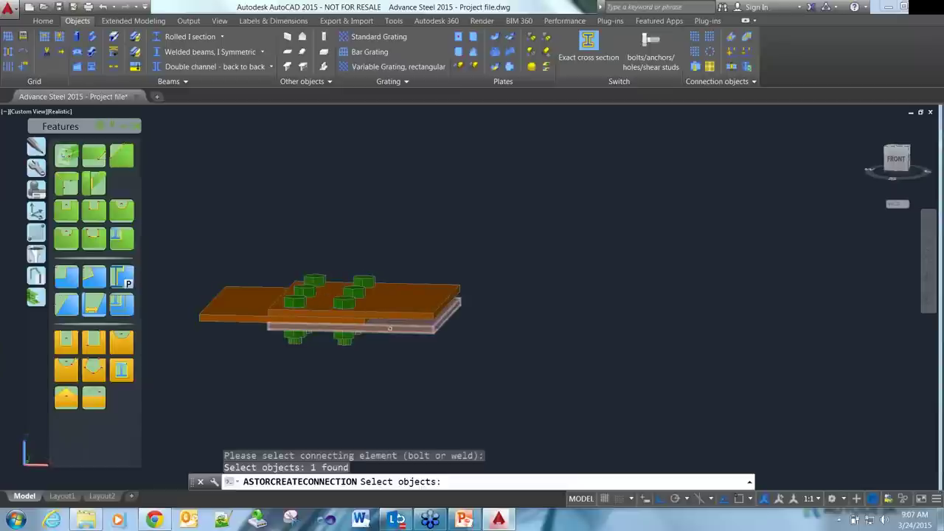
{"action": "middle_click_drag", "start_coordinate": [361, 337], "coordinate": [393, 335], "text": "shift"}
{"action": "key", "text": "Return"}
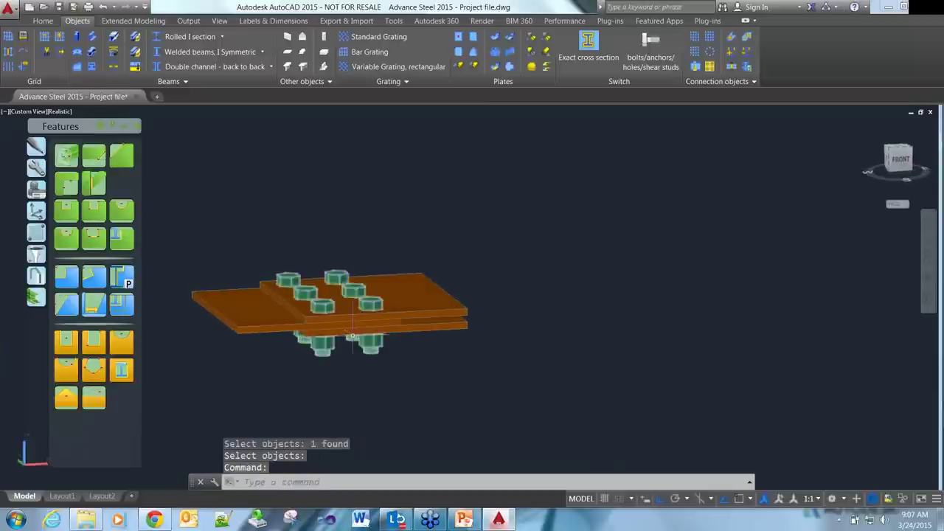
{"action": "scroll", "coordinate": [361, 306], "scroll_direction": "up", "scroll_amount": 5}
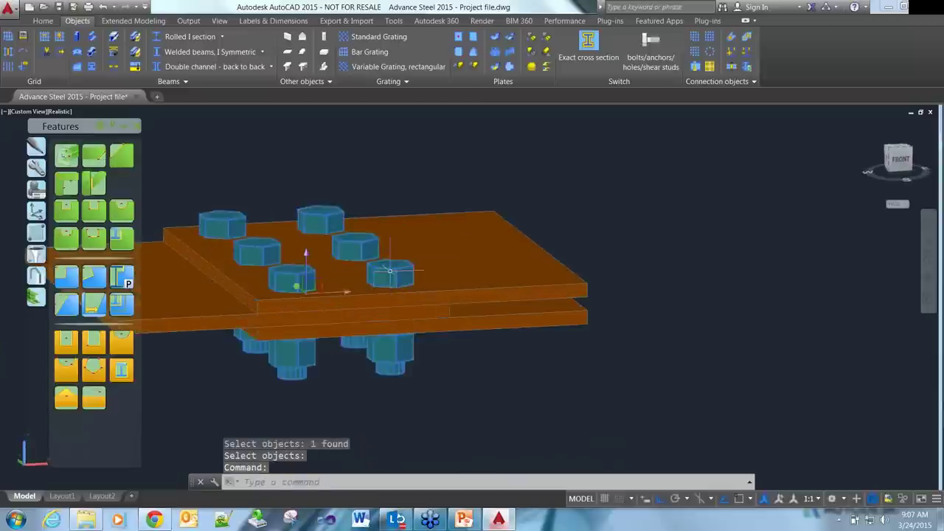
- Open the bolt group's properties and review the hole settings of the connected 246.01x10 PL plates
{"action": "double_click", "coordinate": [390, 275]}
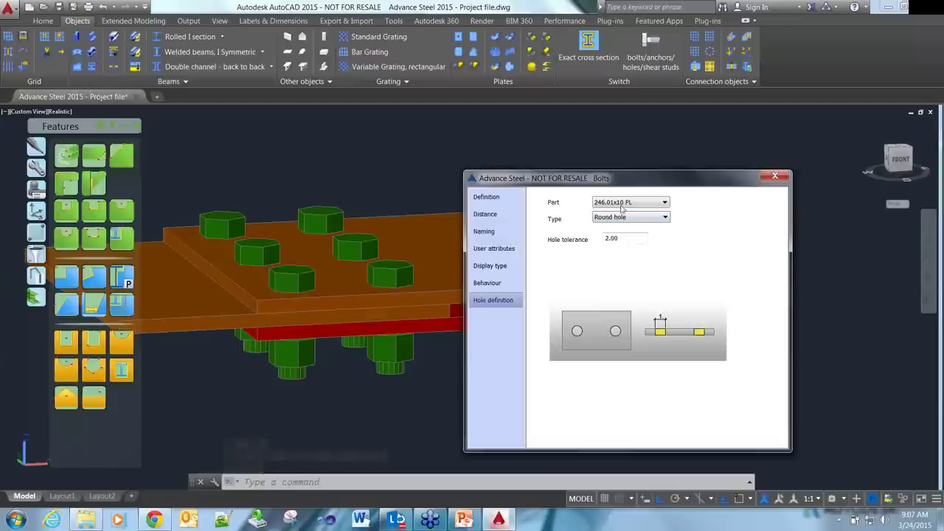
{"action": "left_click", "coordinate": [622, 205]}
{"action": "left_click", "coordinate": [624, 221]}
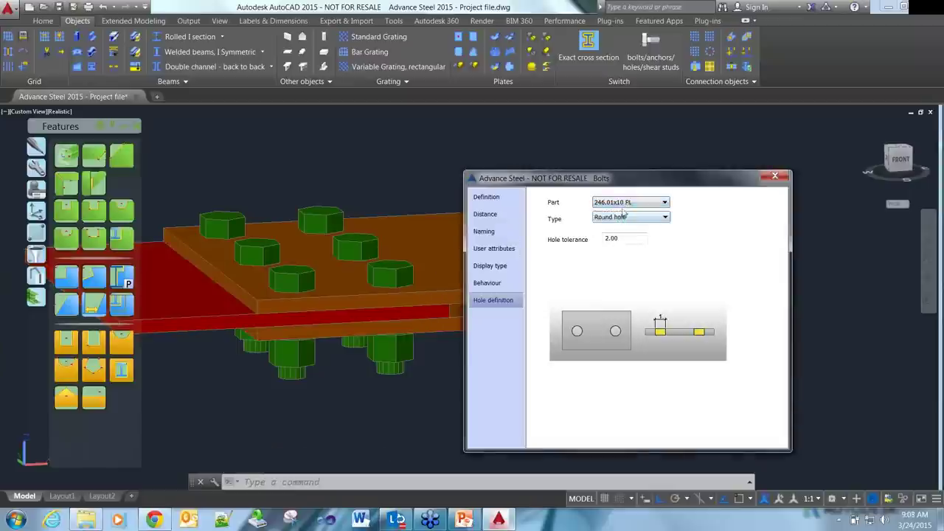
{"action": "left_click", "coordinate": [624, 204]}
{"action": "left_click", "coordinate": [624, 220]}
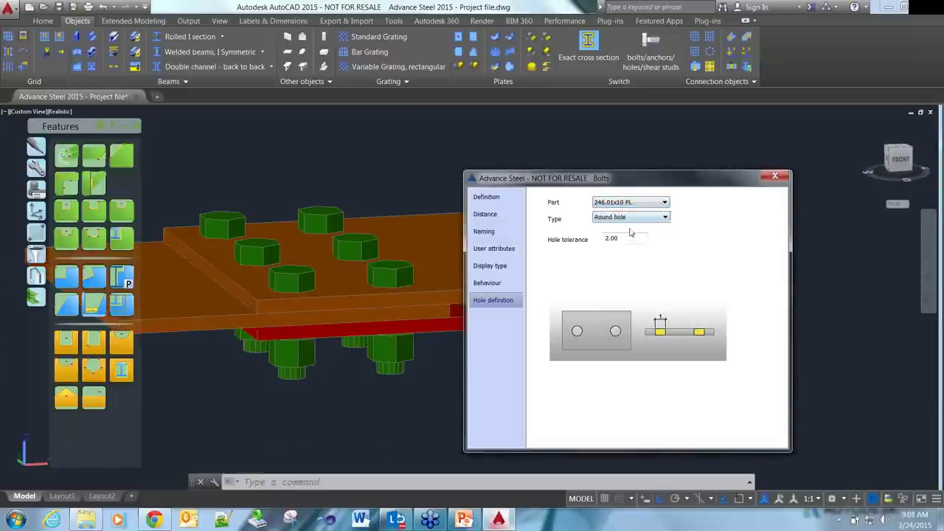
{"action": "left_click", "coordinate": [630, 217]}
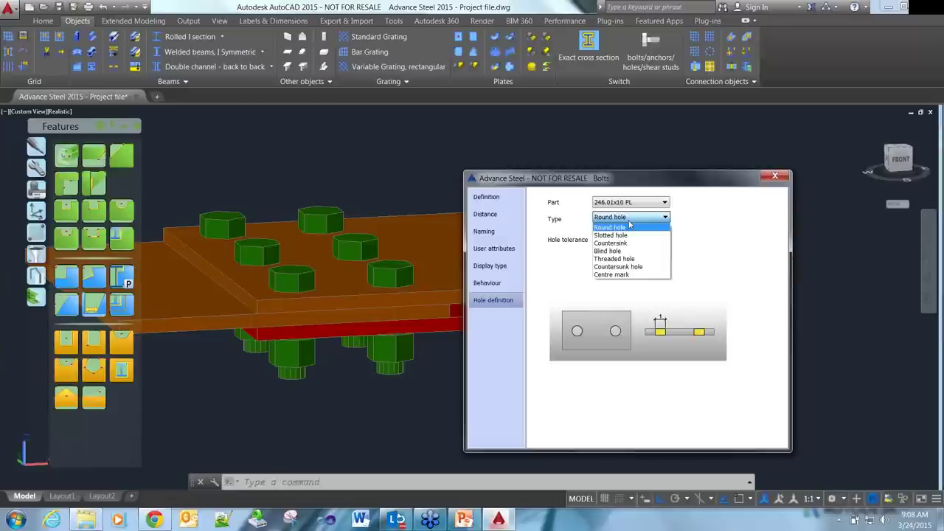
{"action": "left_click", "coordinate": [678, 226]}
- Change one 246.01x10 PL plate's holes to 30-long slotted holes
{"action": "left_click", "coordinate": [653, 202]}
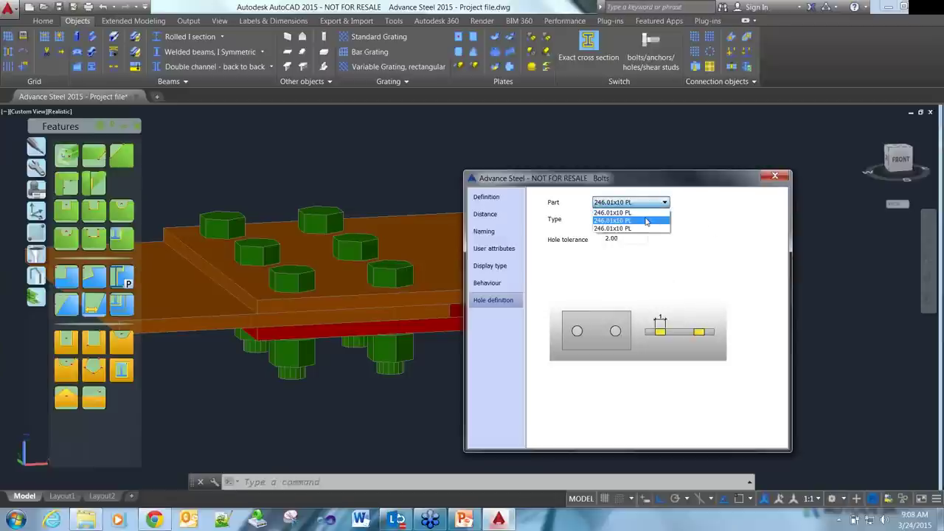
{"action": "left_click", "coordinate": [646, 220]}
{"action": "left_click", "coordinate": [644, 217]}
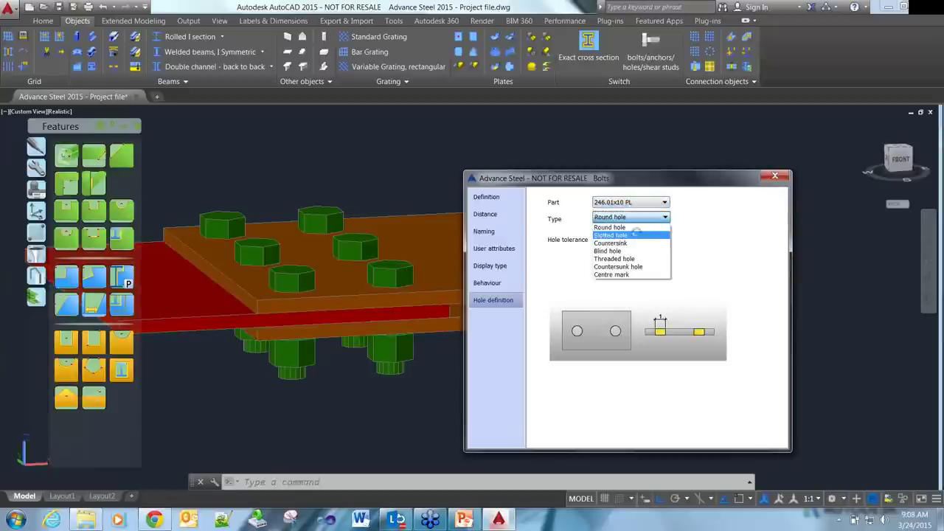
{"action": "left_click", "coordinate": [639, 234]}
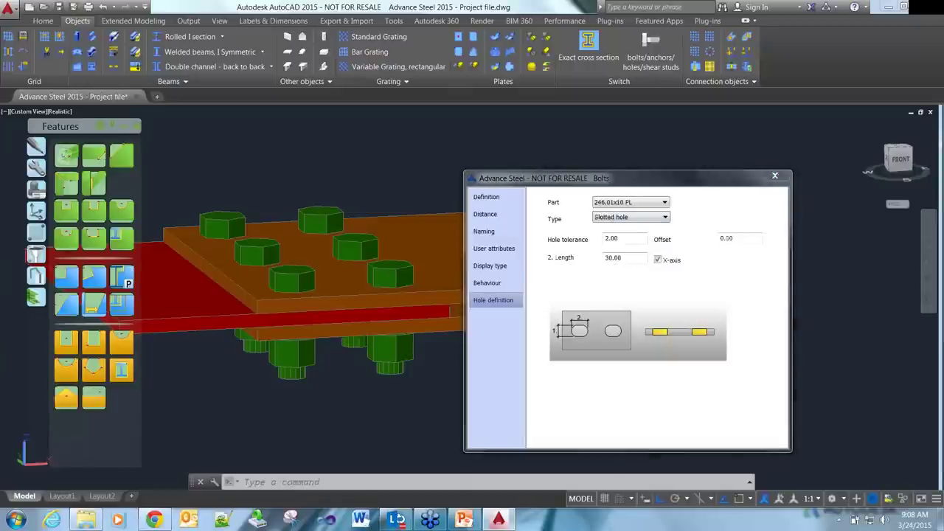
{"action": "scroll", "coordinate": [317, 384], "scroll_direction": "down", "scroll_amount": 5}
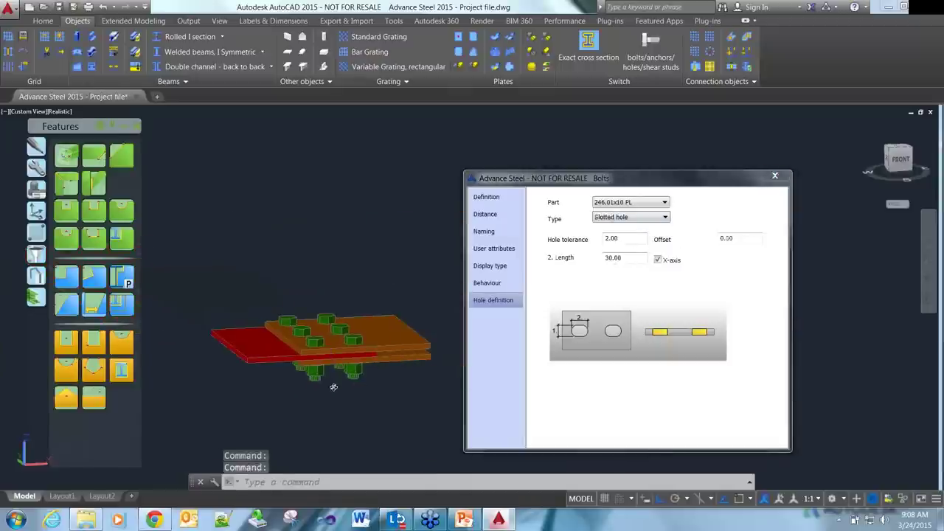
{"action": "middle_click_drag", "start_coordinate": [325, 399], "coordinate": [337, 413], "text": "shift"}
{"action": "scroll", "coordinate": [423, 345], "scroll_direction": "up", "scroll_amount": 2}
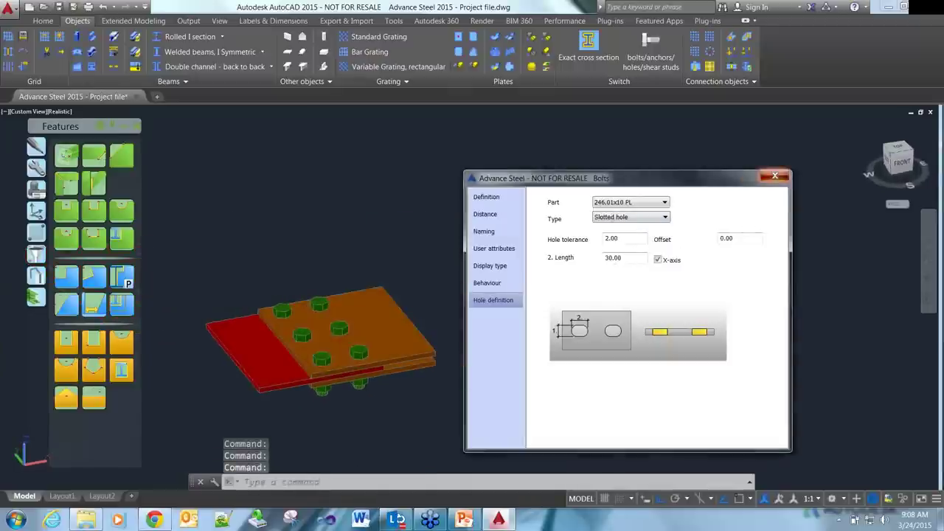
{"action": "left_click", "coordinate": [776, 176]}
{"action": "middle_click_drag", "start_coordinate": [283, 361], "coordinate": [274, 401], "text": "shift"}
{"action": "key", "text": "Escape"}
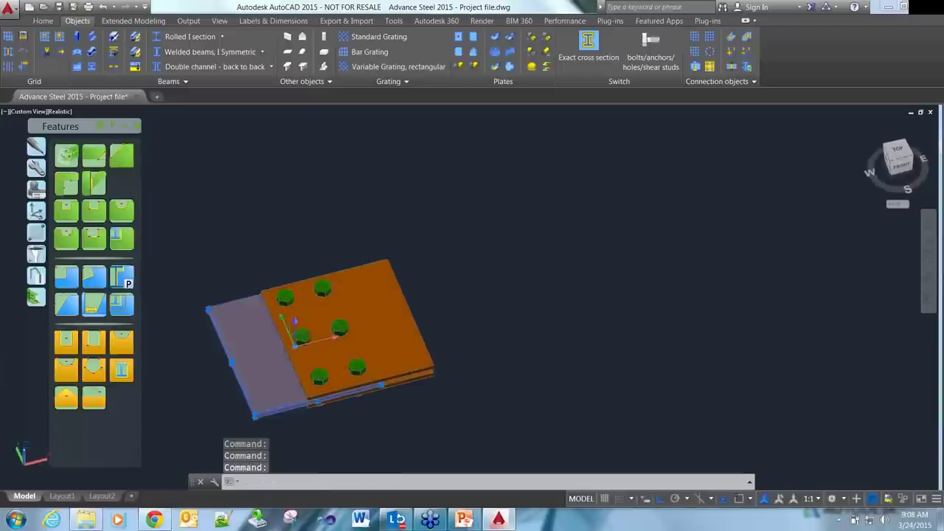
- Orbit the test assembly to inspect the plate with slotted holes
{"action": "left_click", "coordinate": [404, 339]}
{"action": "middle_click_drag", "start_coordinate": [405, 340], "coordinate": [404, 339], "text": "shift"}
{"action": "key", "text": "Escape"}
{"action": "scroll", "coordinate": [425, 366], "scroll_direction": "down", "scroll_amount": 5}
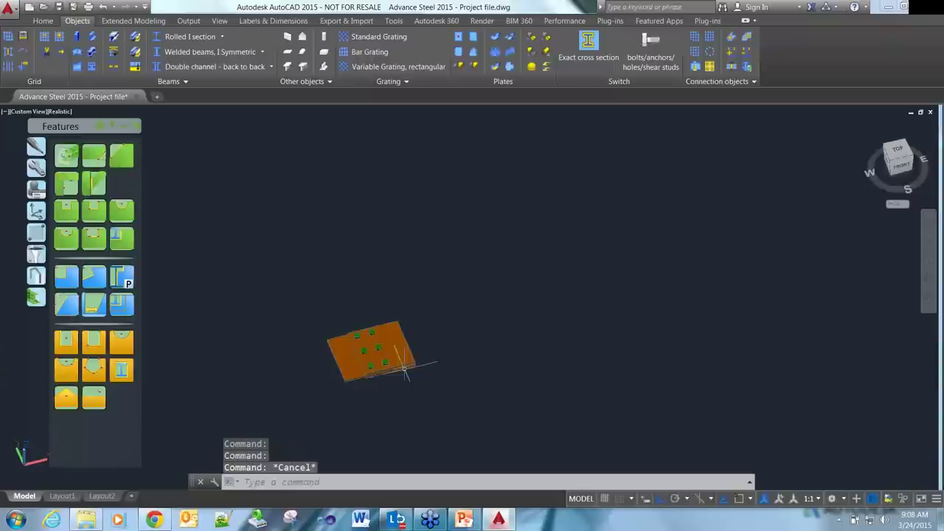
{"action": "scroll", "coordinate": [424, 367], "scroll_direction": "down", "scroll_amount": 2}
{"action": "middle_click_drag", "start_coordinate": [449, 396], "coordinate": [440, 368], "text": "shift"}
- Erase the test plates and bolts with E and a selection window
{"action": "type", "text": "e"}
{"action": "key", "text": "Return"}
{"action": "left_click", "coordinate": [426, 382]}
{"action": "left_click", "coordinate": [389, 343]}
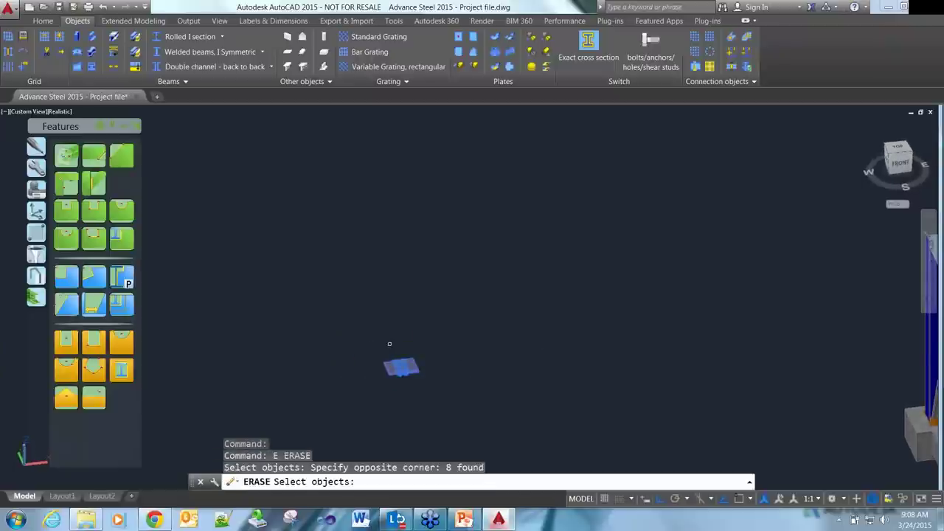
{"action": "key", "text": "Return"}
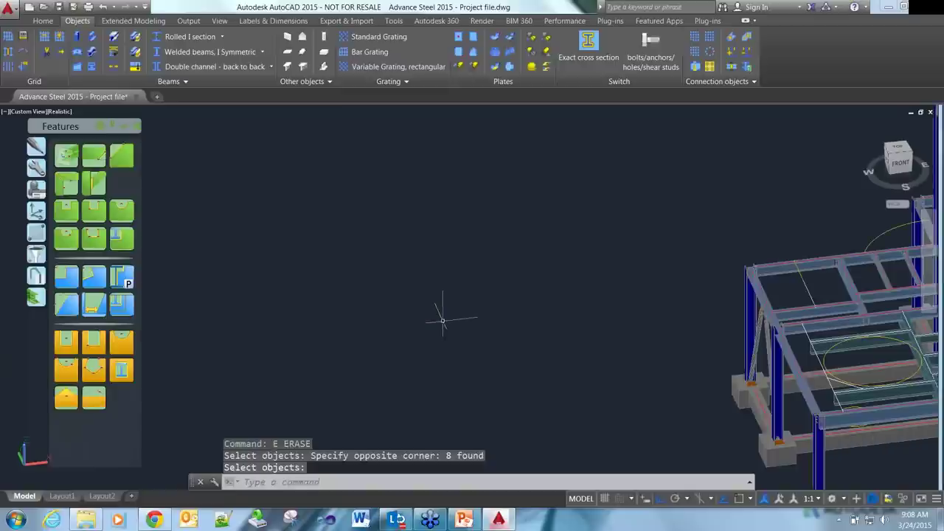
- Zoom back out to the main steel platform and clear the selection
{"action": "scroll", "coordinate": [443, 320], "scroll_direction": "down", "scroll_amount": 3}
{"action": "scroll", "coordinate": [629, 282], "scroll_direction": "up", "scroll_amount": 2}
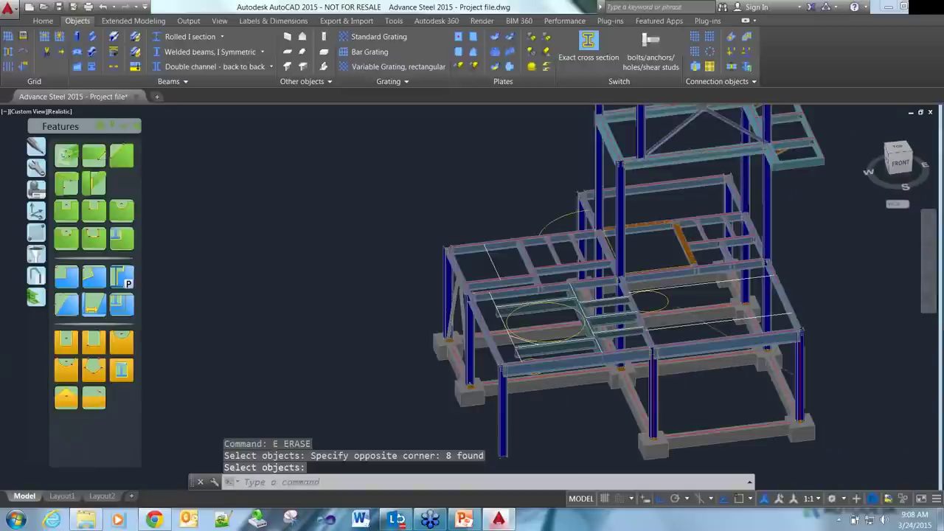
{"action": "scroll", "coordinate": [673, 348], "scroll_direction": "up", "scroll_amount": 2}
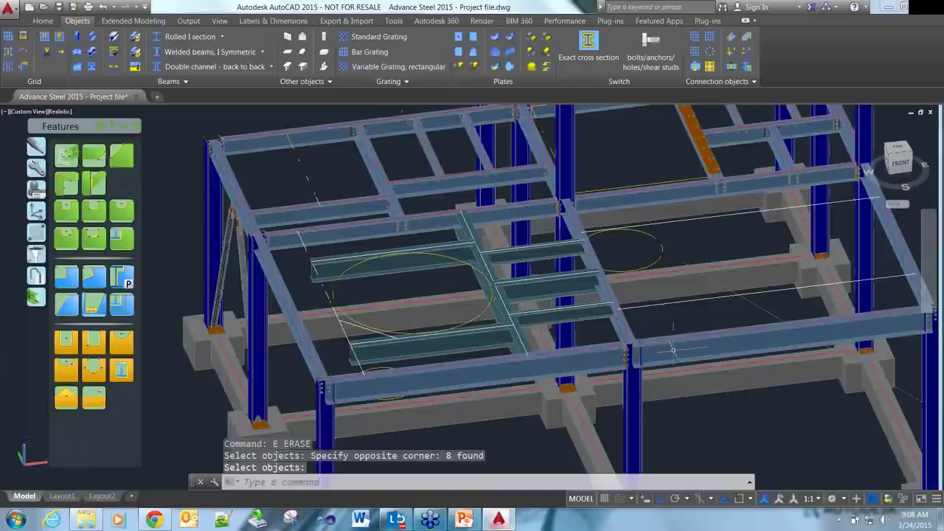
{"action": "scroll", "coordinate": [673, 348], "scroll_direction": "up", "scroll_amount": 3}
{"action": "scroll", "coordinate": [635, 362], "scroll_direction": "up", "scroll_amount": 2}
{"action": "right_click", "coordinate": [590, 354]}
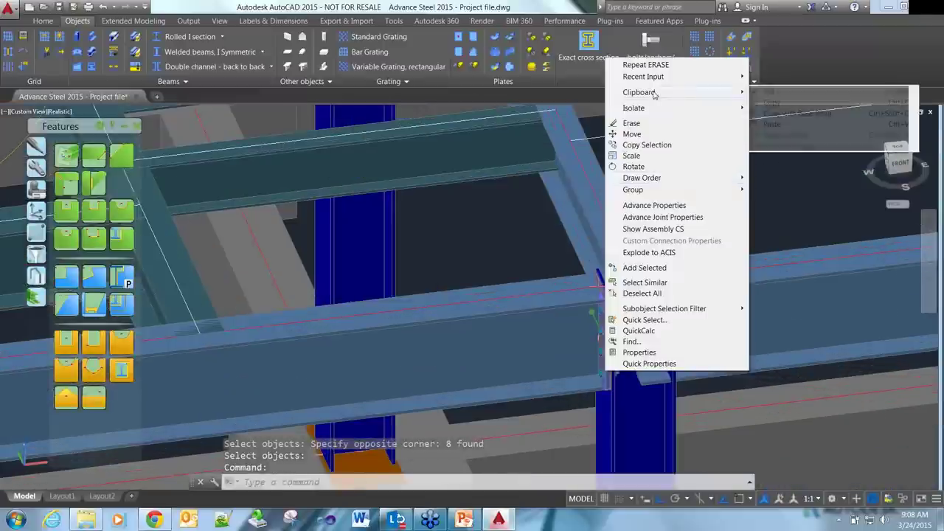
{"action": "left_click", "coordinate": [421, 101]}
{"action": "key", "text": "Escape"}
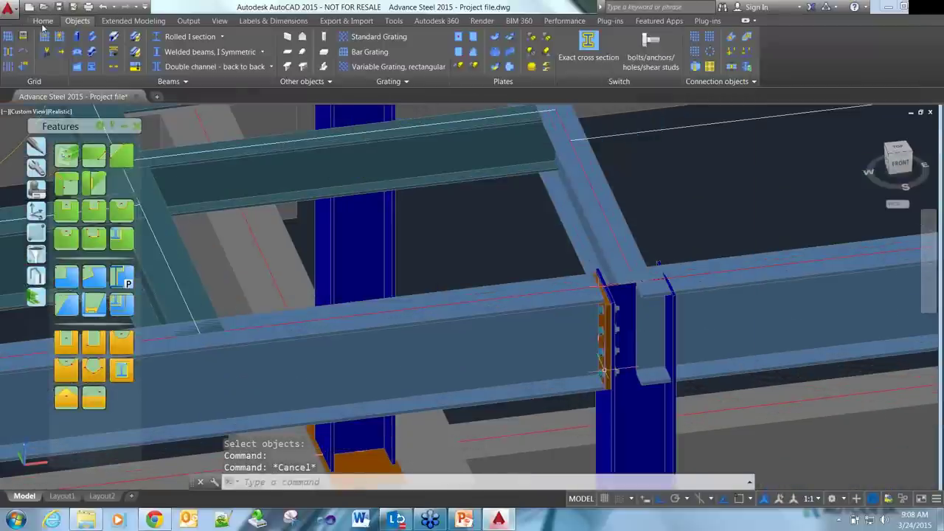
- Open the Connection vault and preview Plates at beam connections up to Stiffener box Column
{"action": "left_click", "coordinate": [43, 22]}
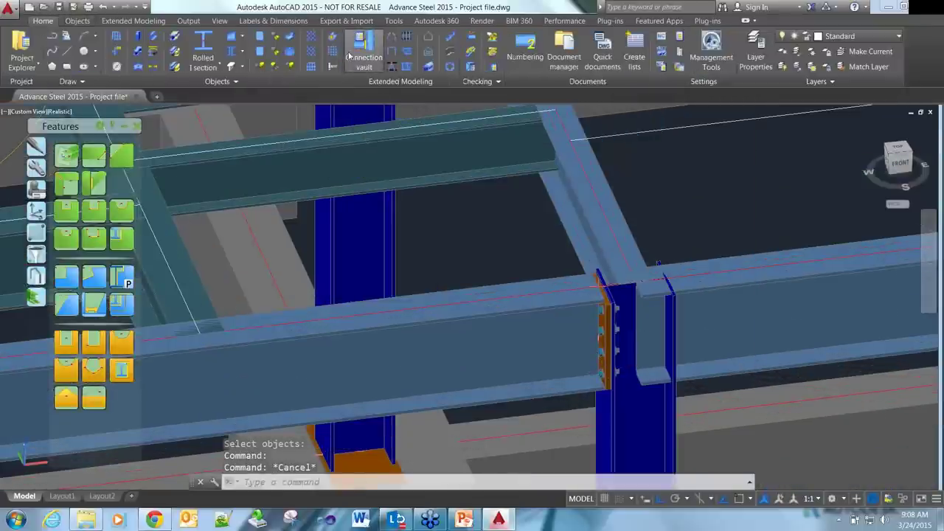
{"action": "left_click", "coordinate": [351, 58]}
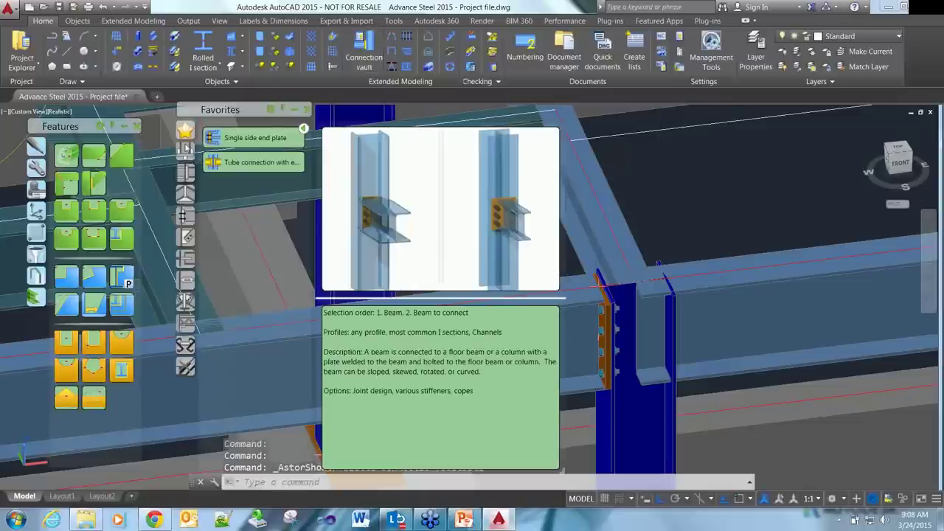
{"action": "left_click", "coordinate": [186, 148]}
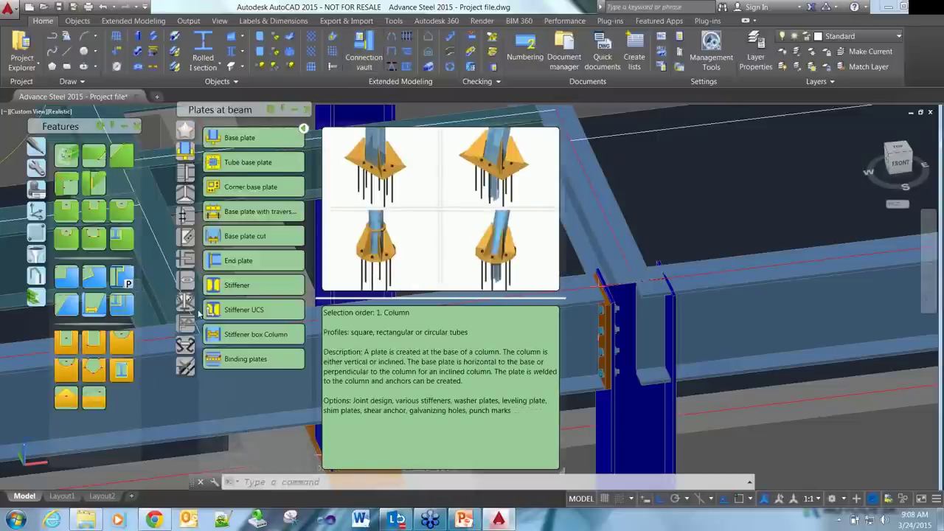
{"action": "mouse_move", "coordinate": [204, 209]}
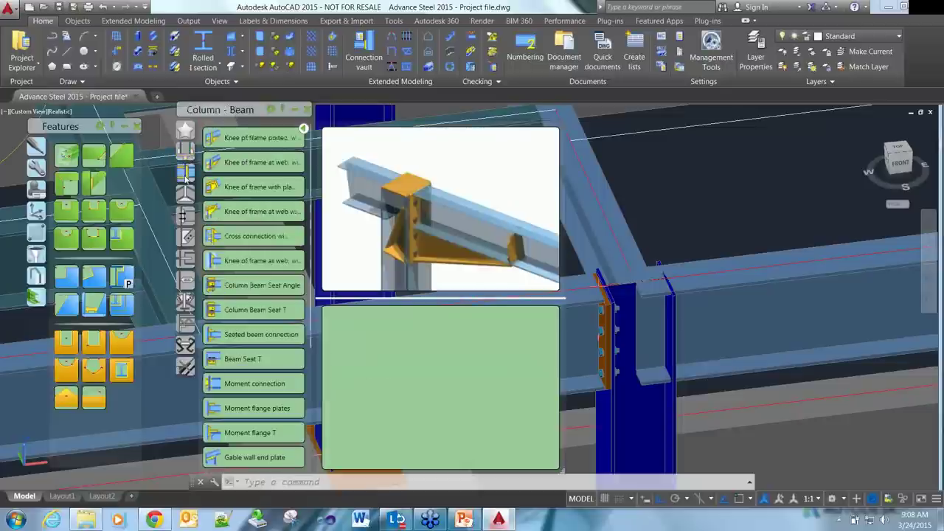
{"action": "mouse_move", "coordinate": [186, 195]}
{"action": "mouse_move", "coordinate": [186, 150]}
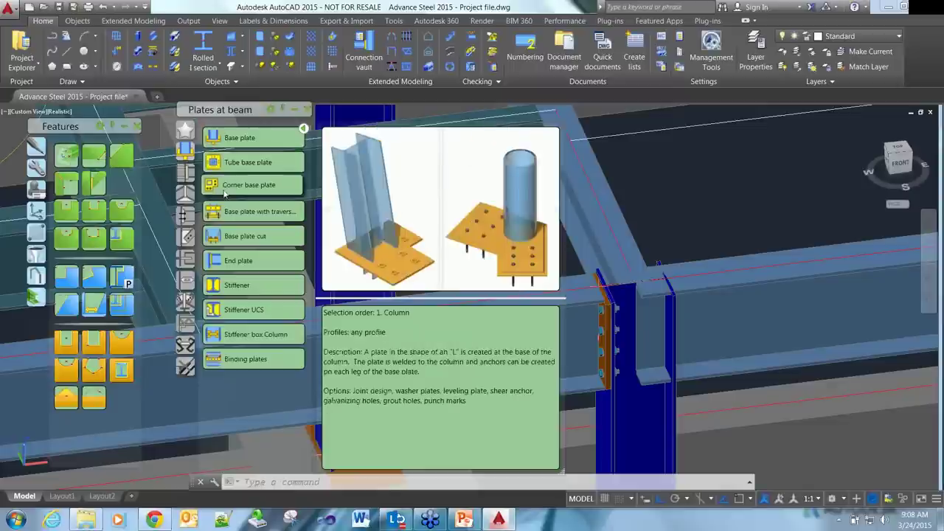
{"action": "mouse_move", "coordinate": [223, 237]}
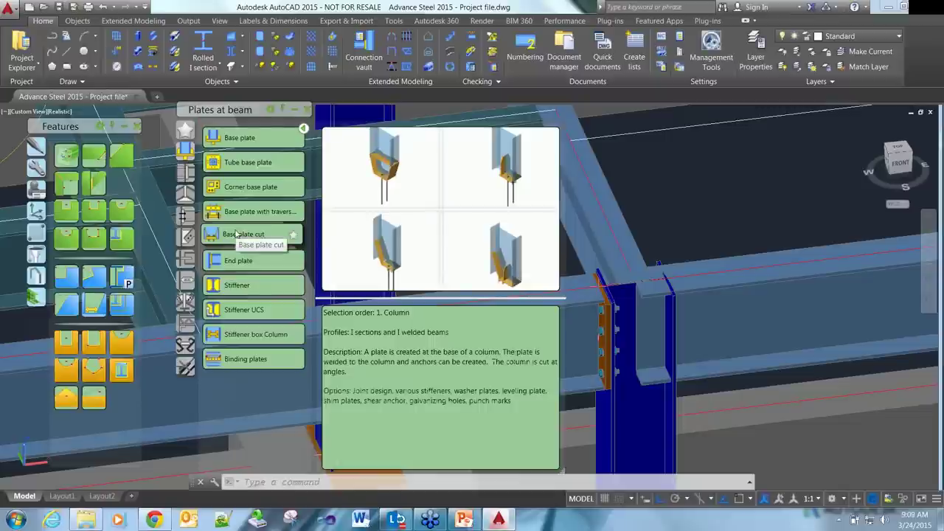
{"action": "mouse_move", "coordinate": [248, 164]}
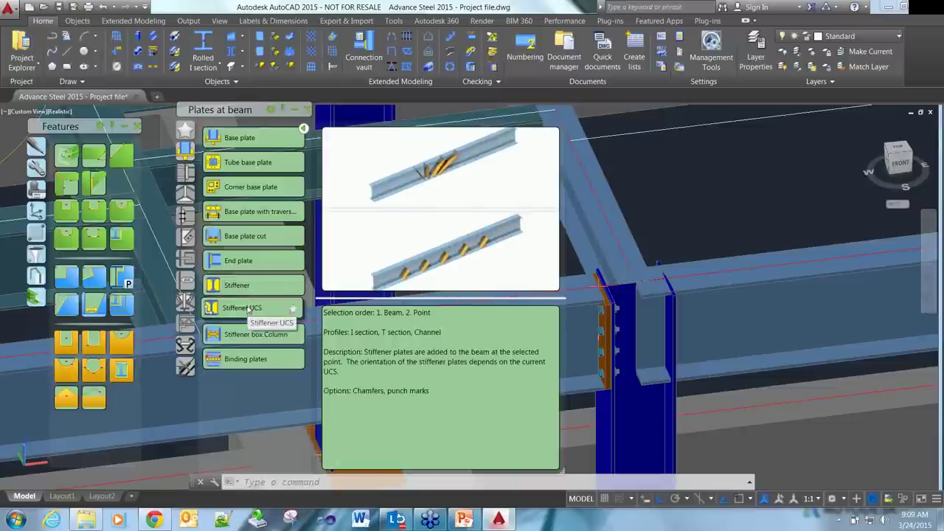
{"action": "left_click", "coordinate": [239, 336]}
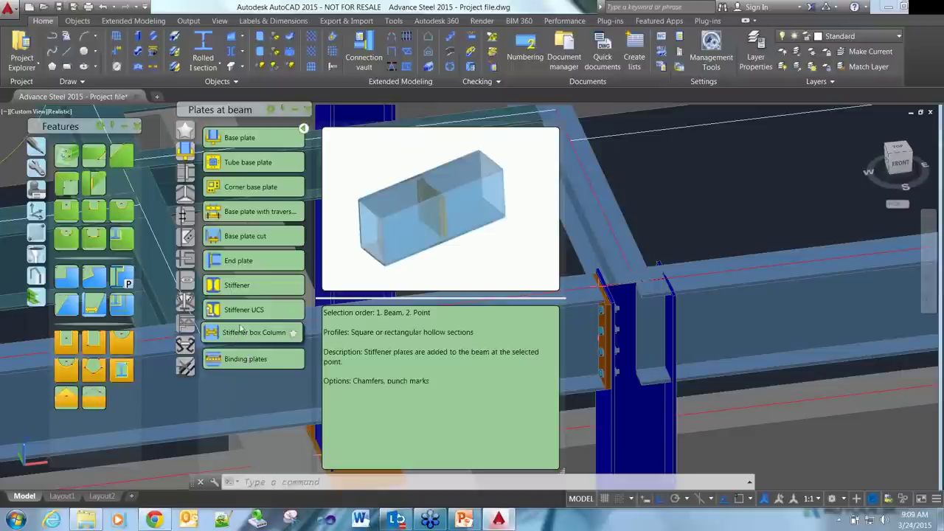
- Preview the Column-Beam (Beam Seat T), Beam end to end, Platform beams and General bracings categories
{"action": "left_click", "coordinate": [186, 174]}
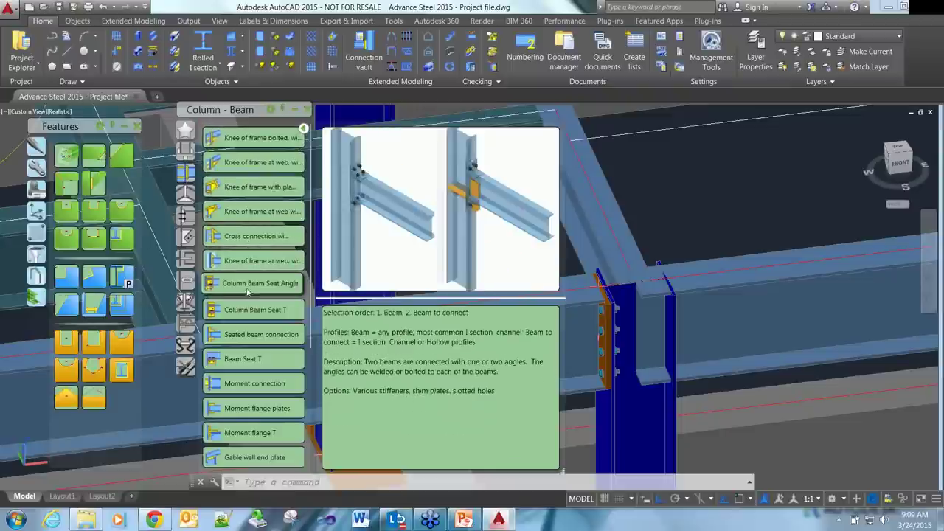
{"action": "left_click", "coordinate": [253, 358]}
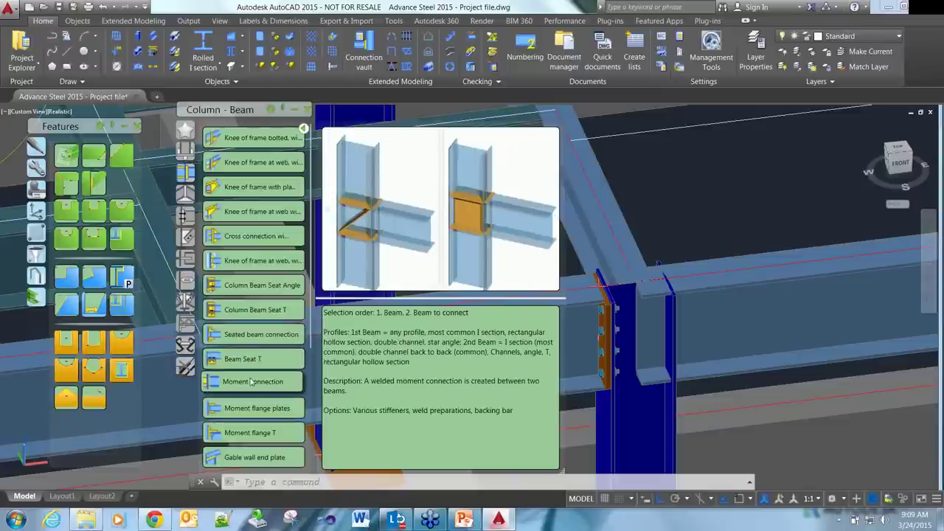
{"action": "scroll", "coordinate": [254, 391], "scroll_direction": "down", "scroll_amount": 5}
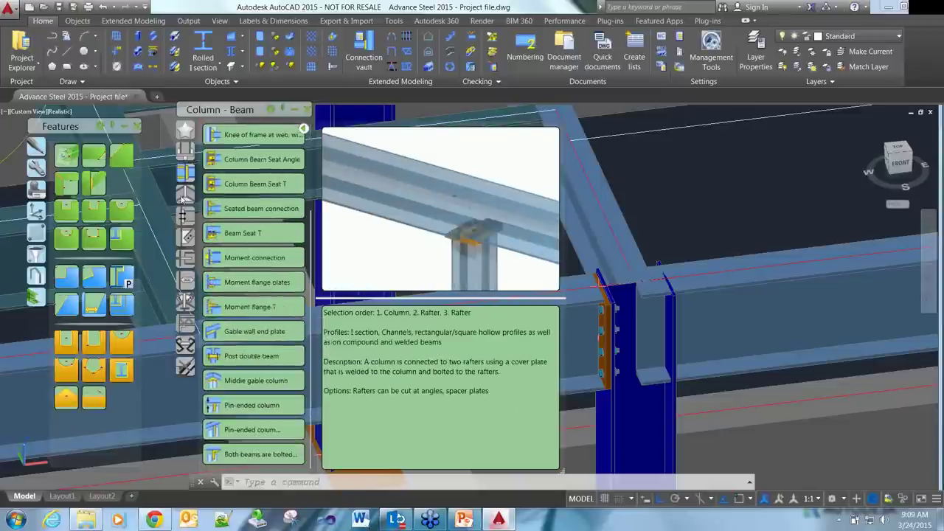
{"action": "left_click", "coordinate": [185, 195]}
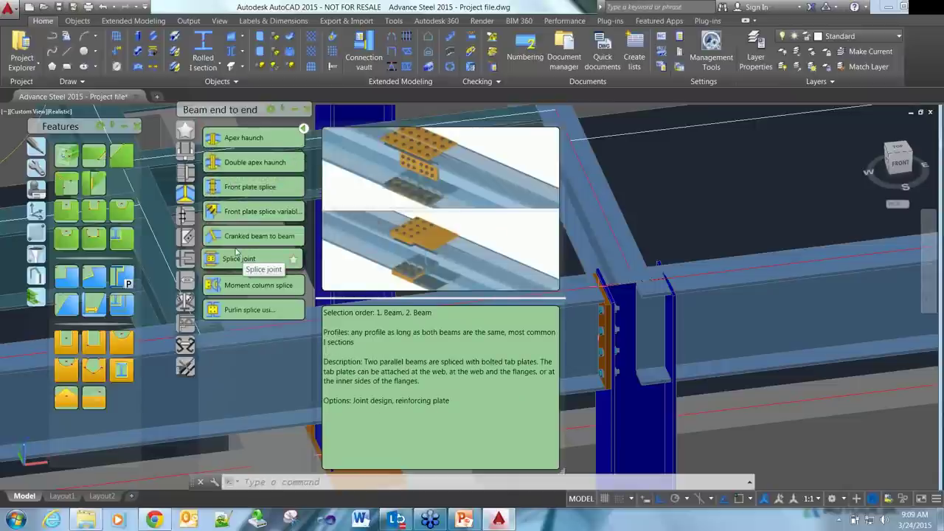
{"action": "left_click", "coordinate": [186, 216]}
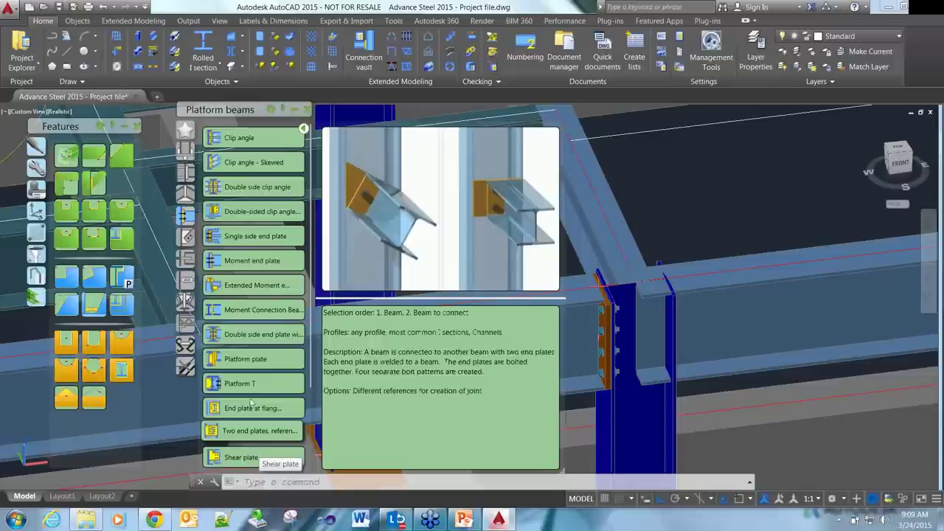
{"action": "left_click", "coordinate": [187, 236]}
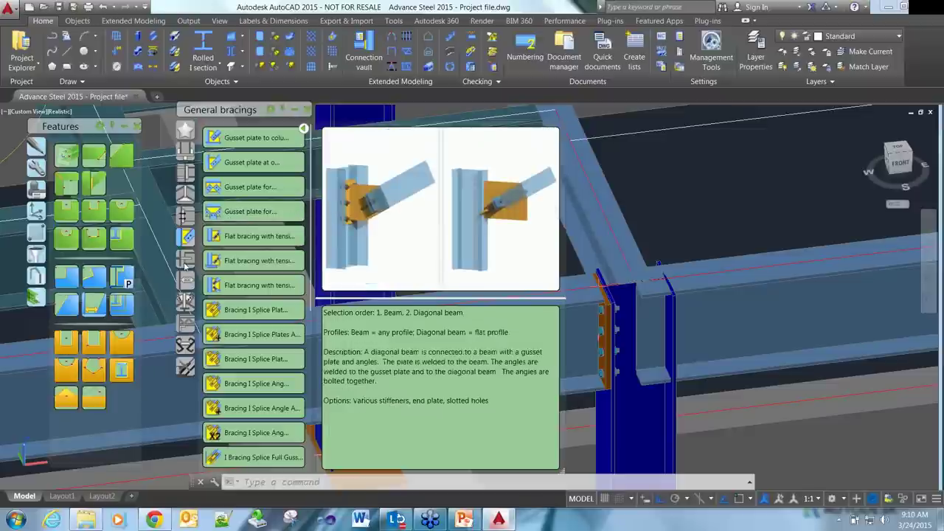
- Preview the Tube connections, Turnbuckle bracing, Purlins & Cold rolled and Miscellaneous categories
{"action": "left_click", "coordinate": [186, 263]}
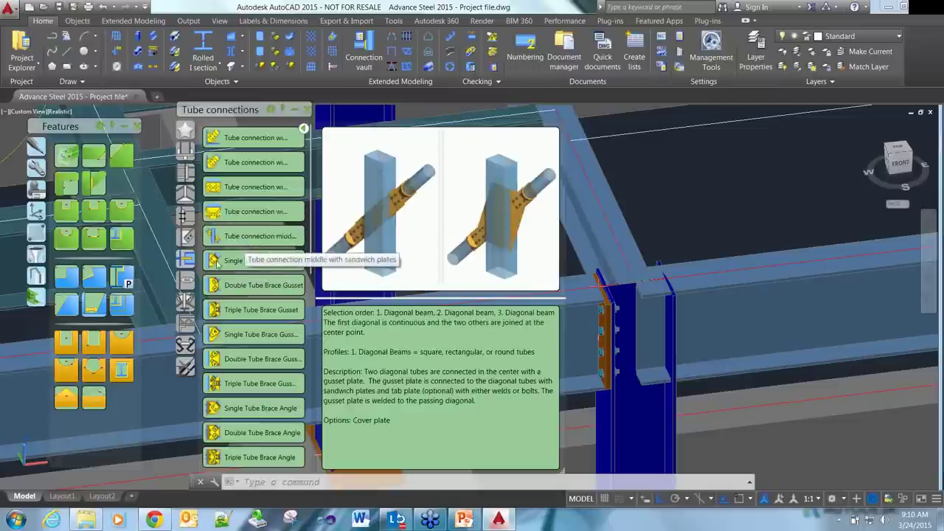
{"action": "left_click", "coordinate": [185, 281]}
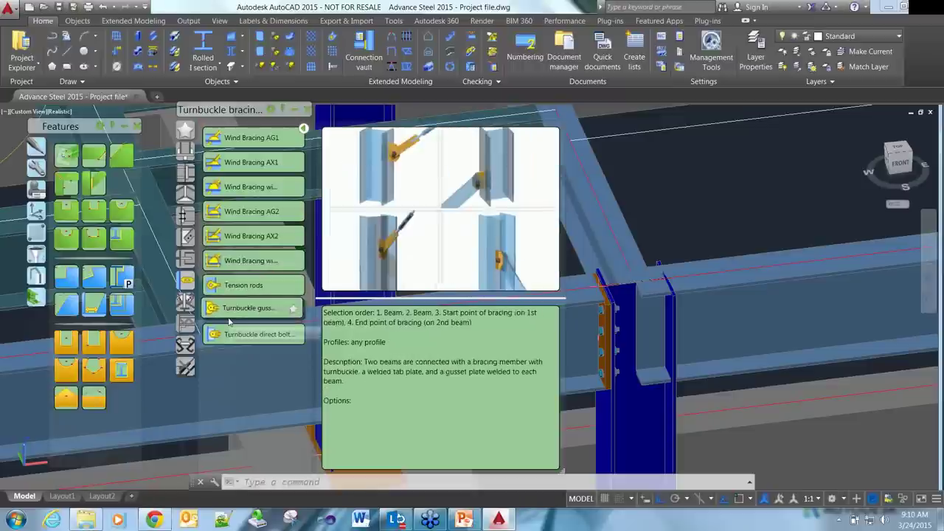
{"action": "left_click", "coordinate": [186, 303]}
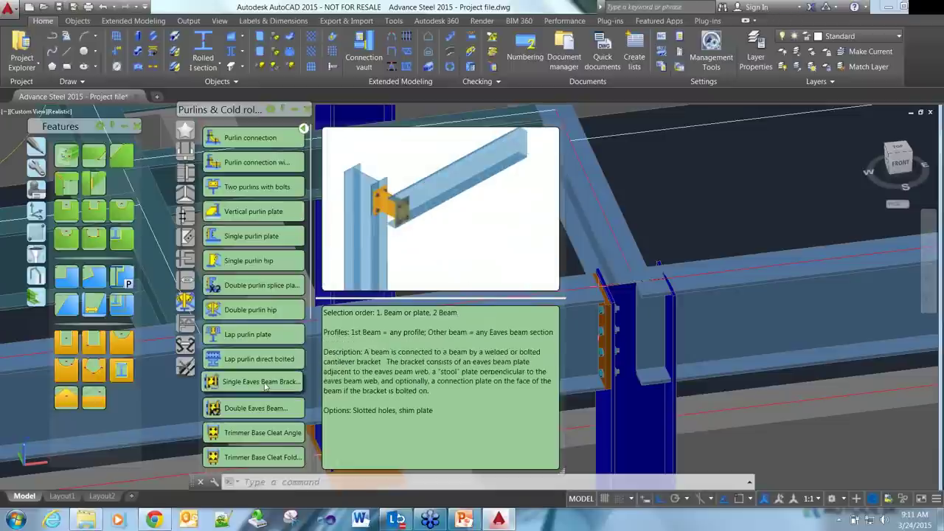
{"action": "scroll", "coordinate": [266, 387], "scroll_direction": "down", "scroll_amount": 3}
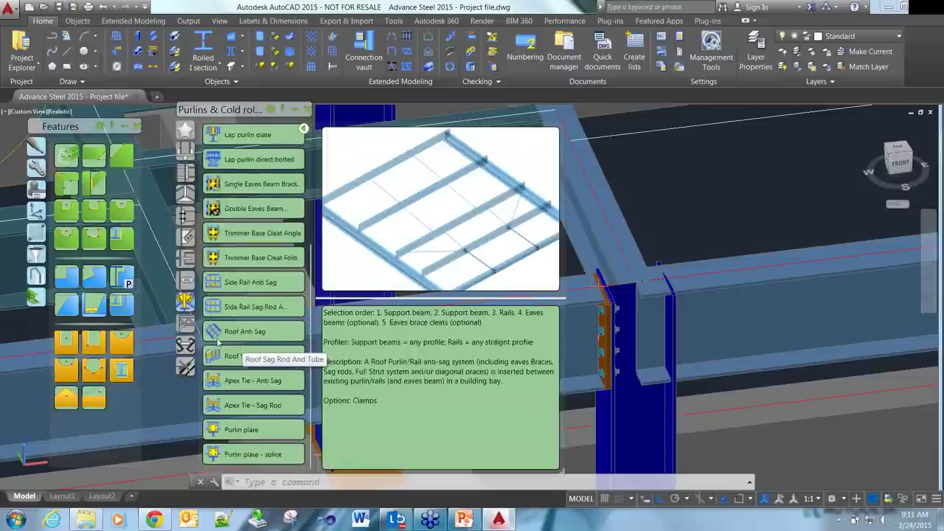
{"action": "left_click", "coordinate": [183, 325]}
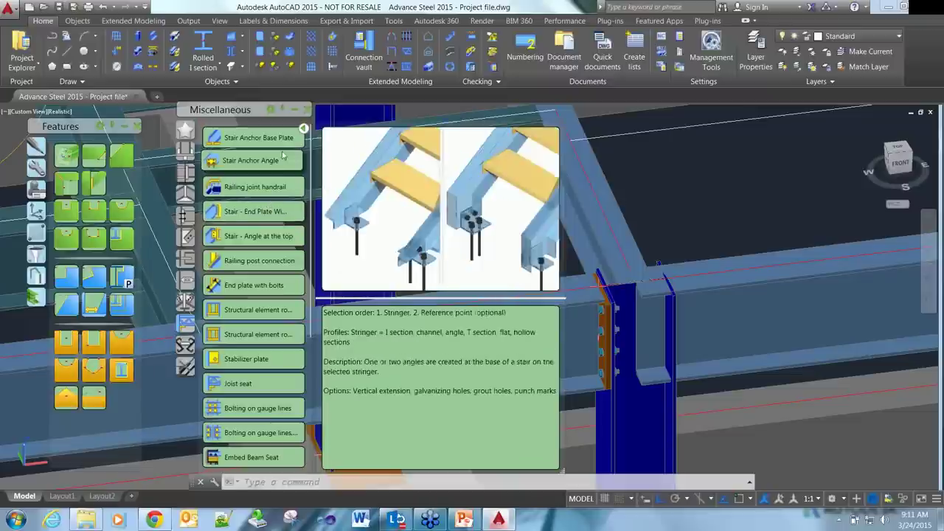
- Open Advance Joint Properties for the single sided end plate joint and orbit to see it
{"action": "left_click", "coordinate": [603, 345]}
{"action": "right_click", "coordinate": [610, 348]}
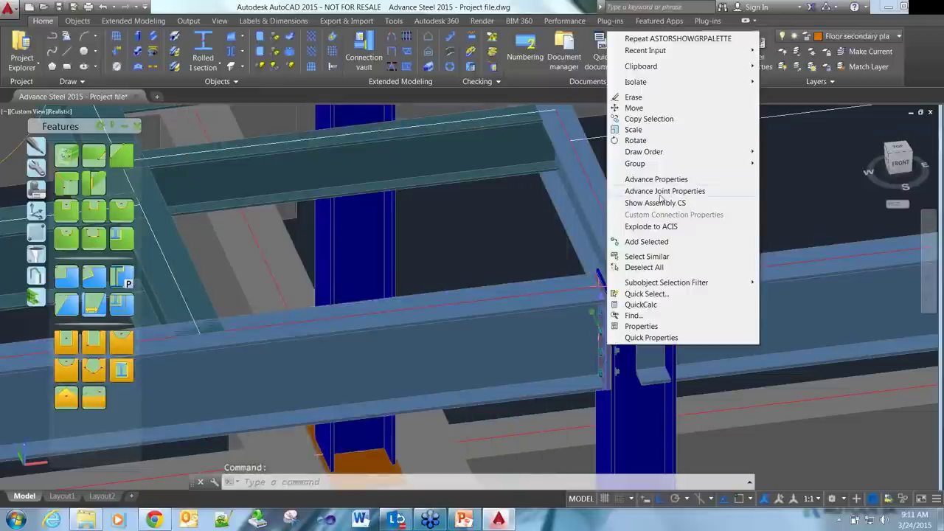
{"action": "left_click", "coordinate": [659, 194]}
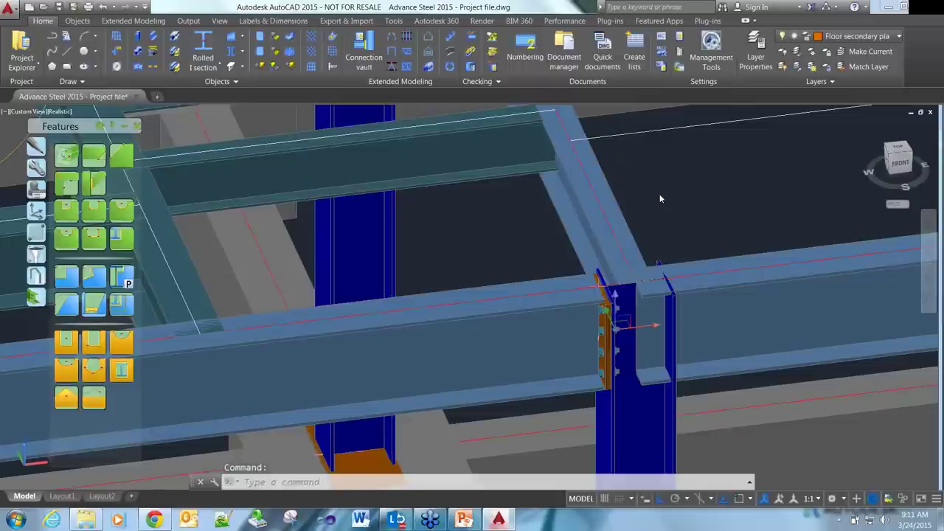
{"action": "left_click_drag", "start_coordinate": [648, 180], "coordinate": [346, 115]}
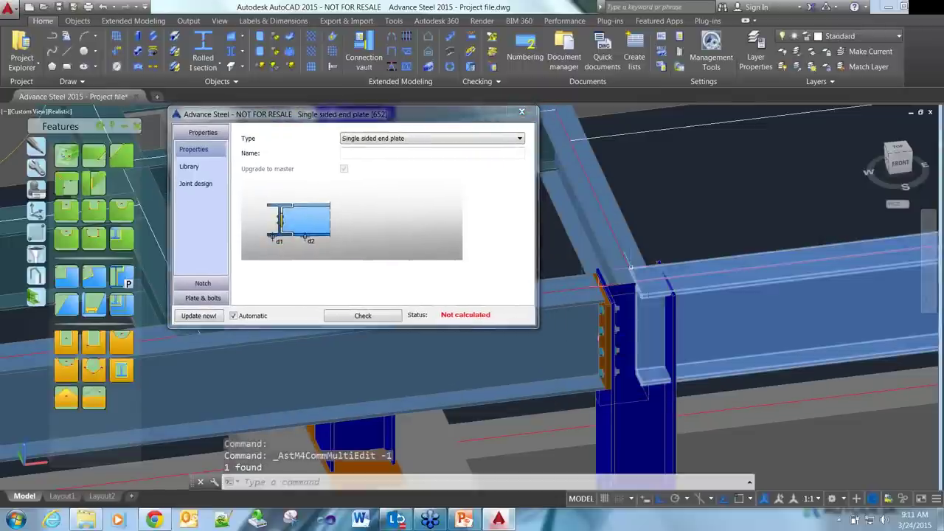
{"action": "middle_click_drag", "start_coordinate": [631, 267], "coordinate": [649, 254], "text": "shift"}
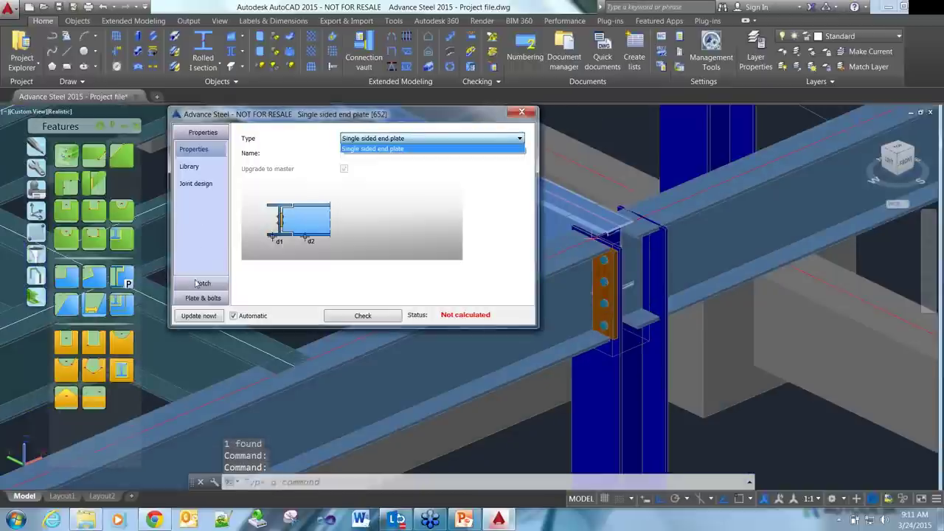
- Review the top and bottom notch, end plate and bolt settings pages
{"action": "left_click", "coordinate": [201, 283]}
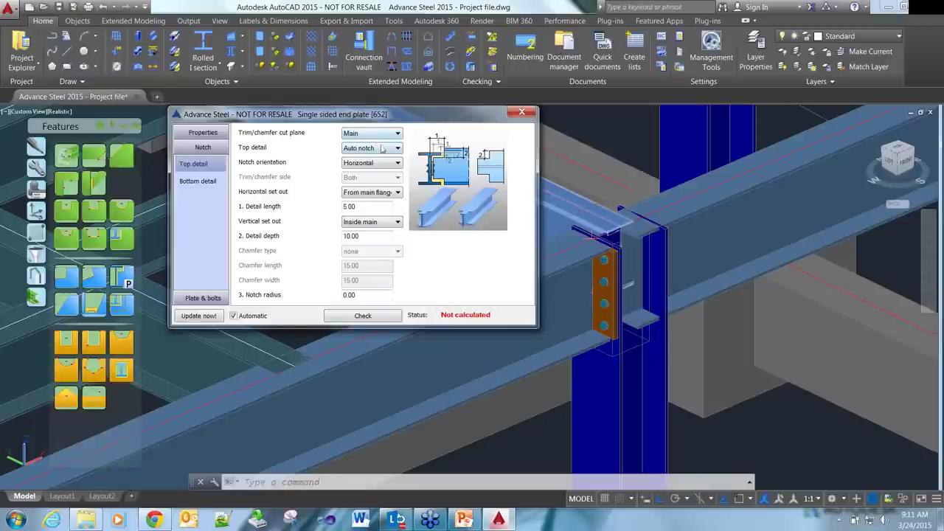
{"action": "left_click", "coordinate": [181, 184]}
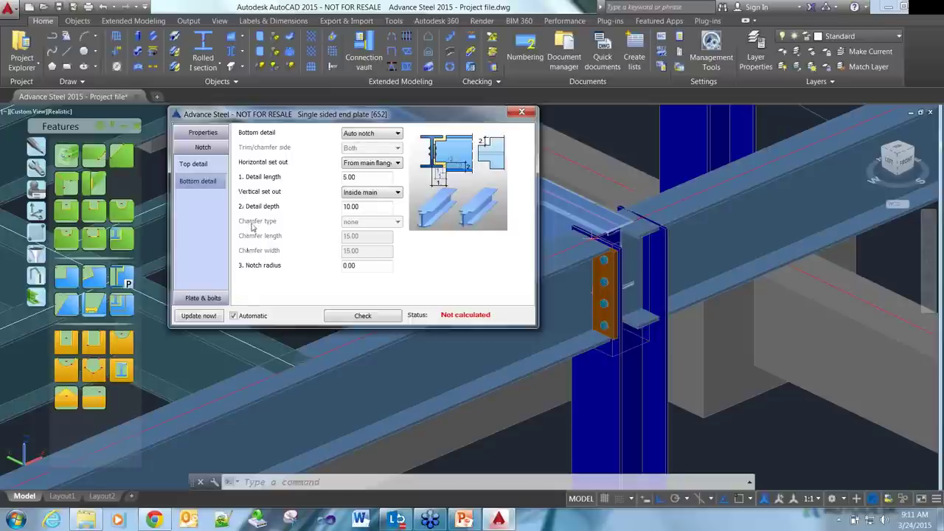
{"action": "left_click", "coordinate": [203, 298]}
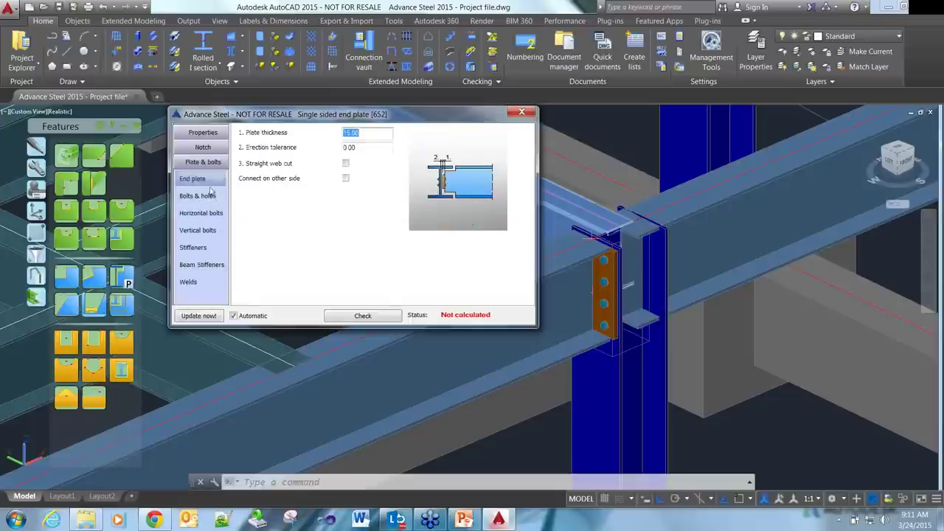
{"action": "left_click", "coordinate": [361, 147]}
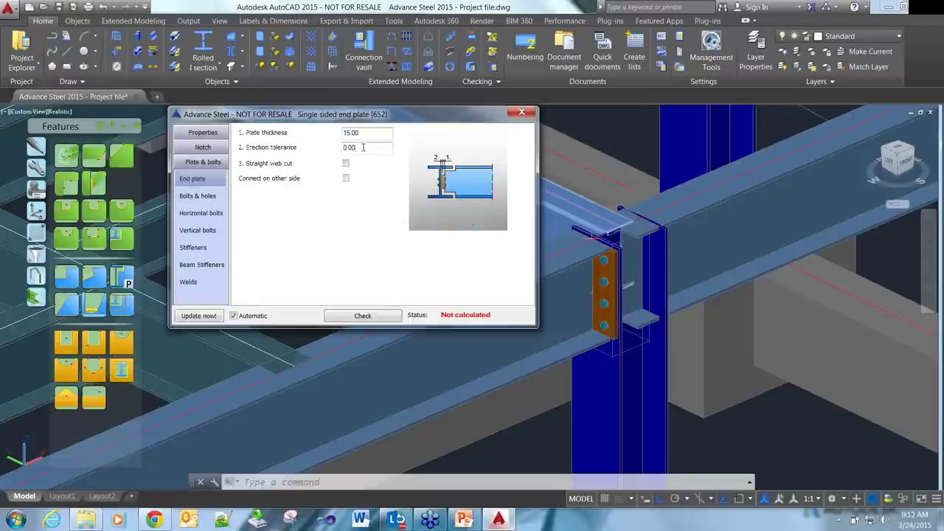
{"action": "left_click", "coordinate": [212, 196]}
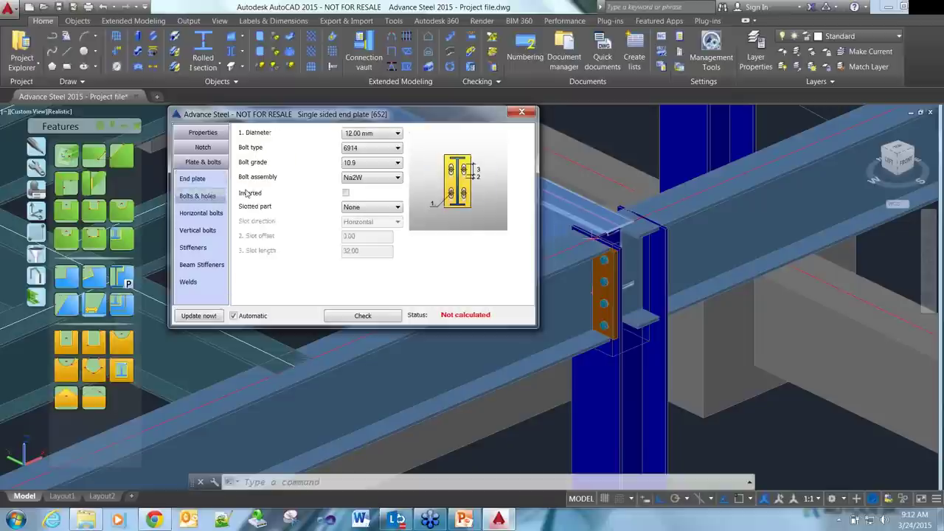
- Set the end plate bolts to AS 1252 grade 8.8 with no slotted part, then view horizontal bolts
{"action": "left_click", "coordinate": [371, 149]}
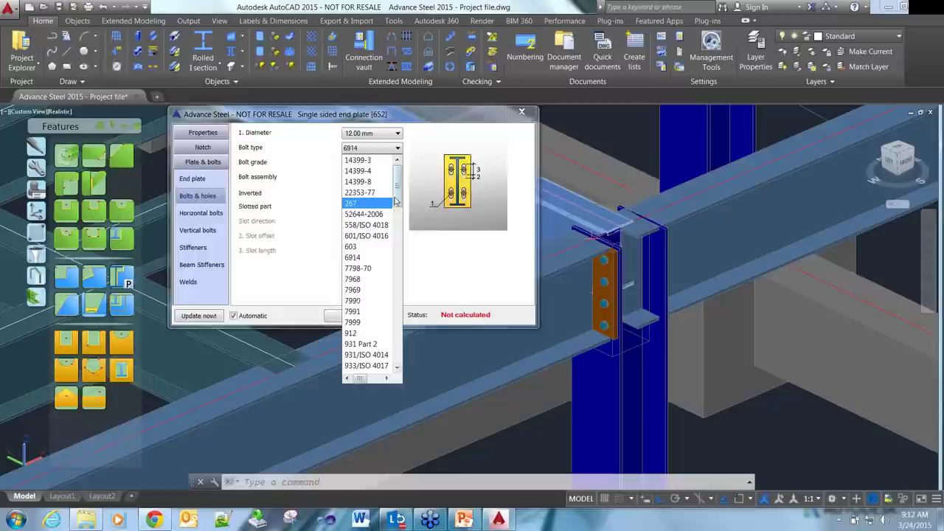
{"action": "mouse_move", "coordinate": [397, 185]}
{"action": "left_mouse_down"}
{"action": "mouse_move", "coordinate": [399, 318]}
{"action": "mouse_move", "coordinate": [404, 184]}
{"action": "left_mouse_up"}
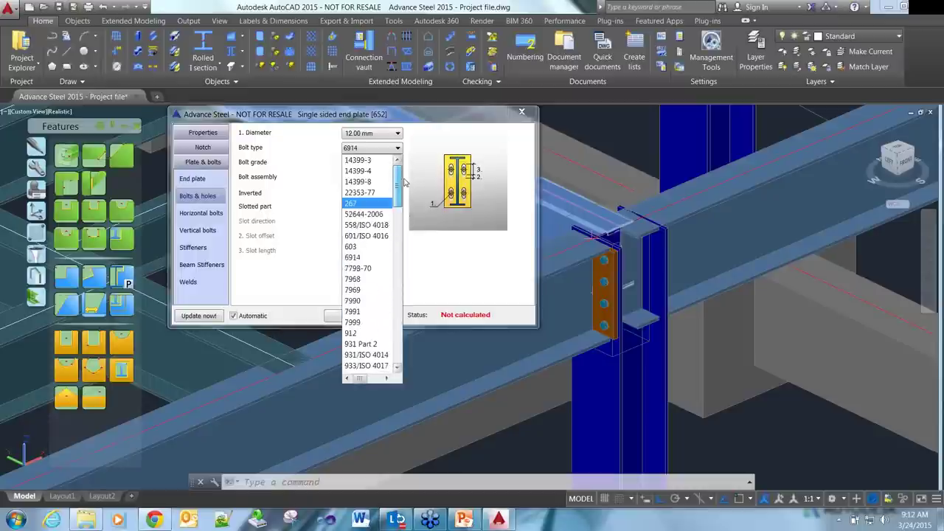
{"action": "scroll", "coordinate": [391, 273], "scroll_direction": "down", "scroll_amount": 4}
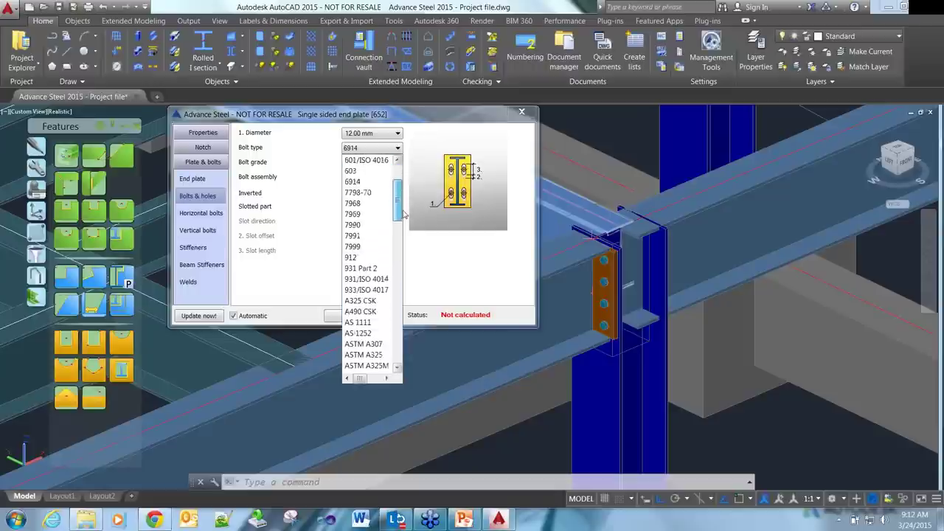
{"action": "left_click", "coordinate": [373, 312]}
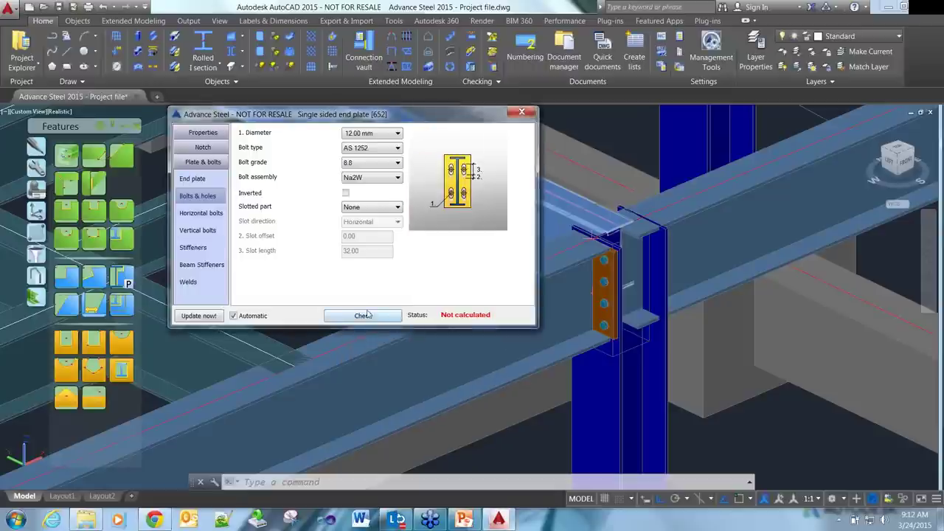
{"action": "left_click", "coordinate": [346, 193]}
{"action": "left_click", "coordinate": [346, 194]}
{"action": "left_click", "coordinate": [357, 210]}
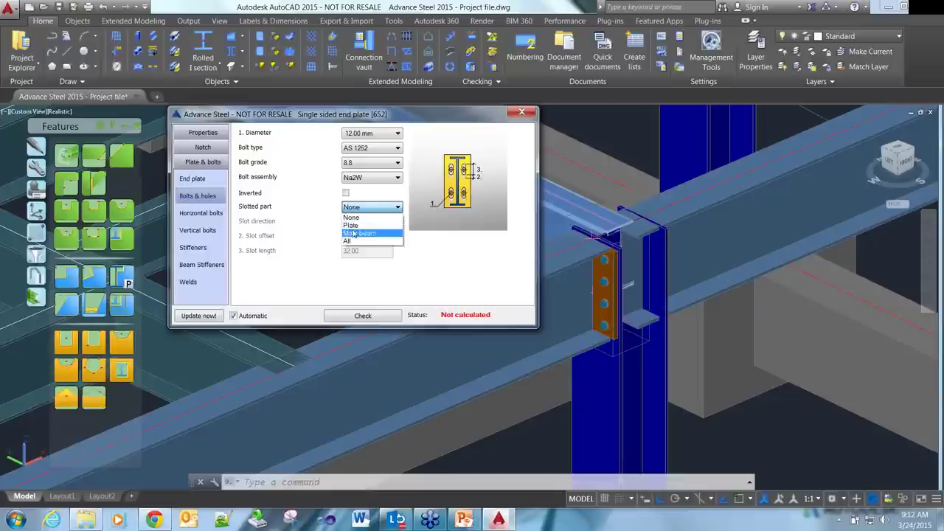
{"action": "left_click", "coordinate": [317, 216]}
{"action": "left_click", "coordinate": [220, 214]}
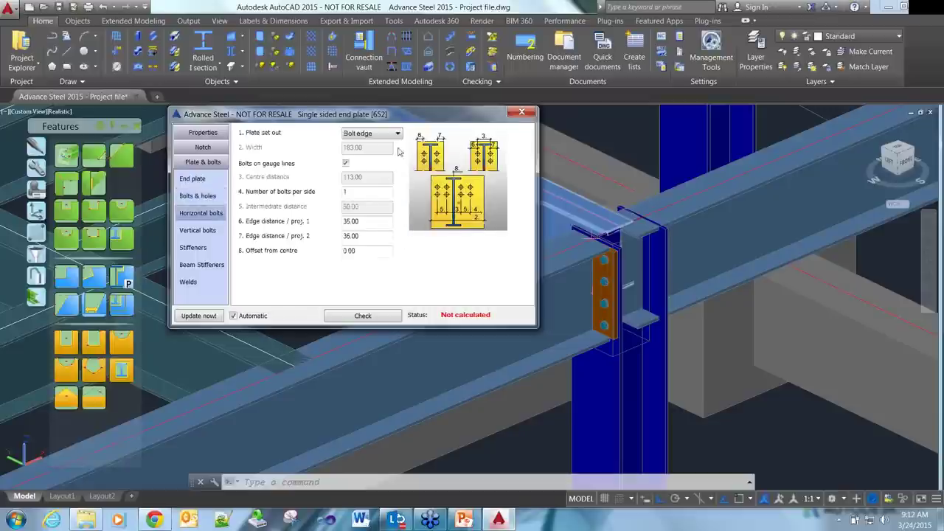
- Keep Bolt edge plate set out, review stiffener, beam stiffener and weld pages, then return to Properties
{"action": "left_click", "coordinate": [394, 135]}
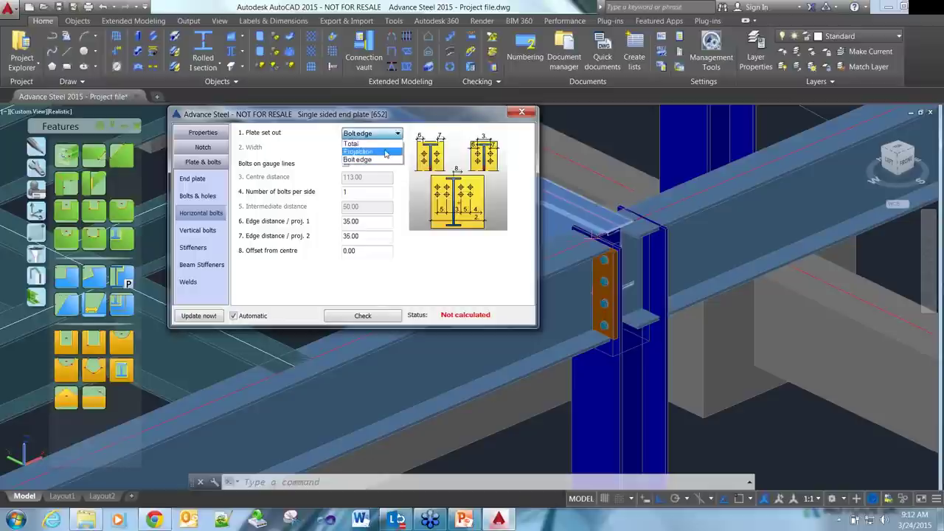
{"action": "left_click", "coordinate": [323, 135]}
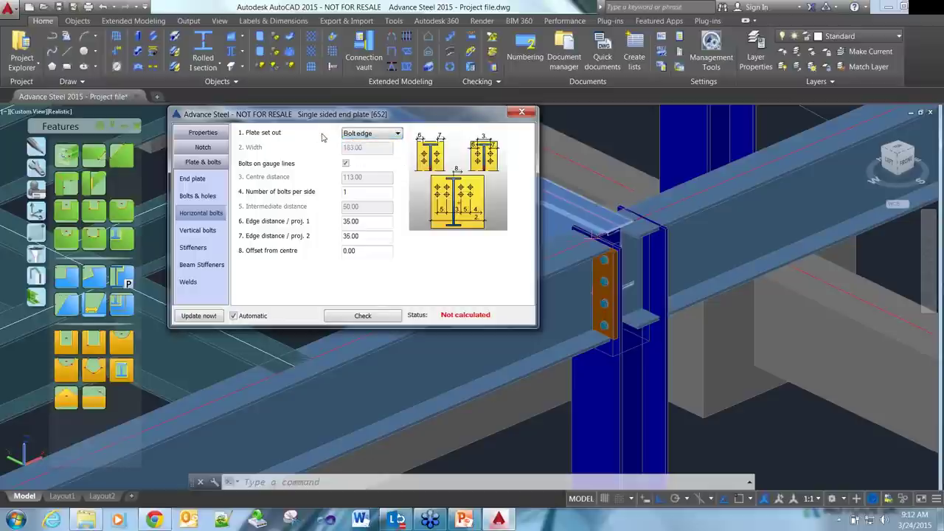
{"action": "left_click", "coordinate": [209, 248]}
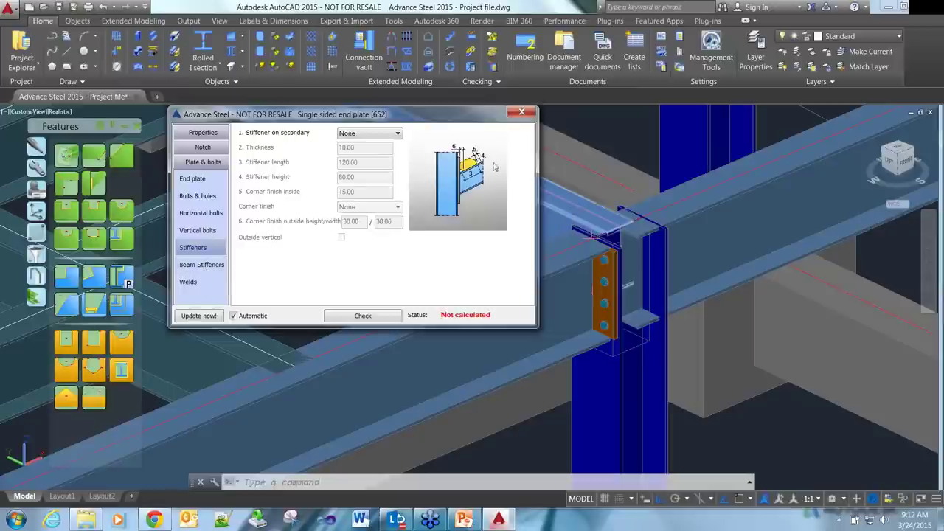
{"action": "left_click", "coordinate": [201, 264]}
{"action": "left_click", "coordinate": [190, 281]}
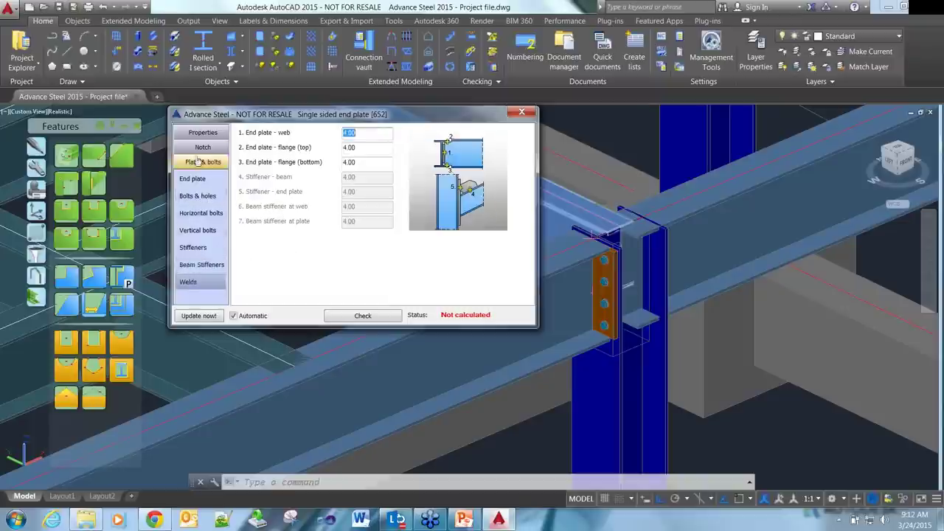
{"action": "left_click", "coordinate": [199, 133]}
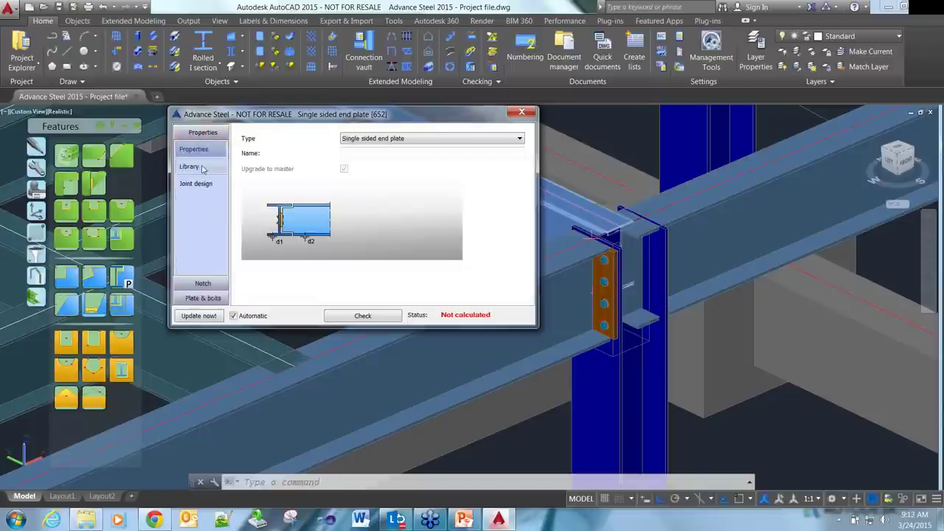
- Load the Library page and start editing the single sided end plate table
{"action": "left_click", "coordinate": [201, 168]}
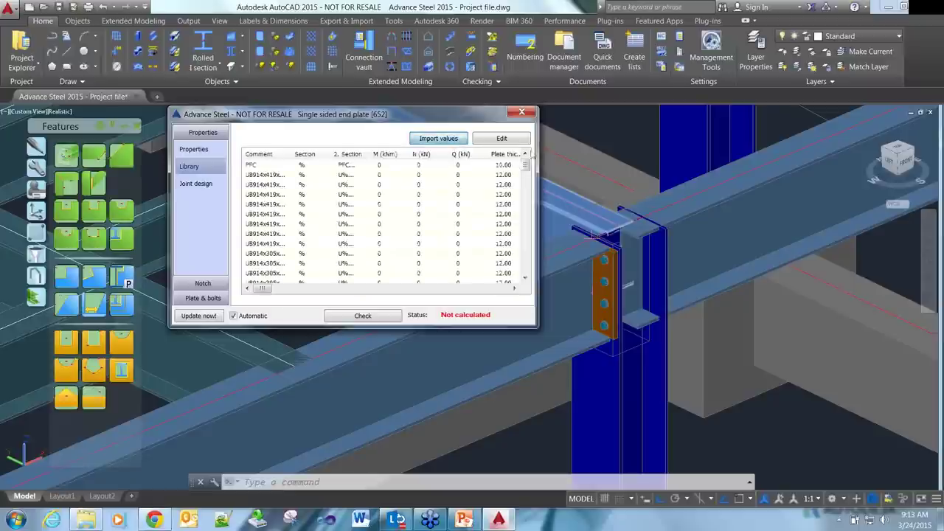
{"action": "left_click", "coordinate": [519, 140]}
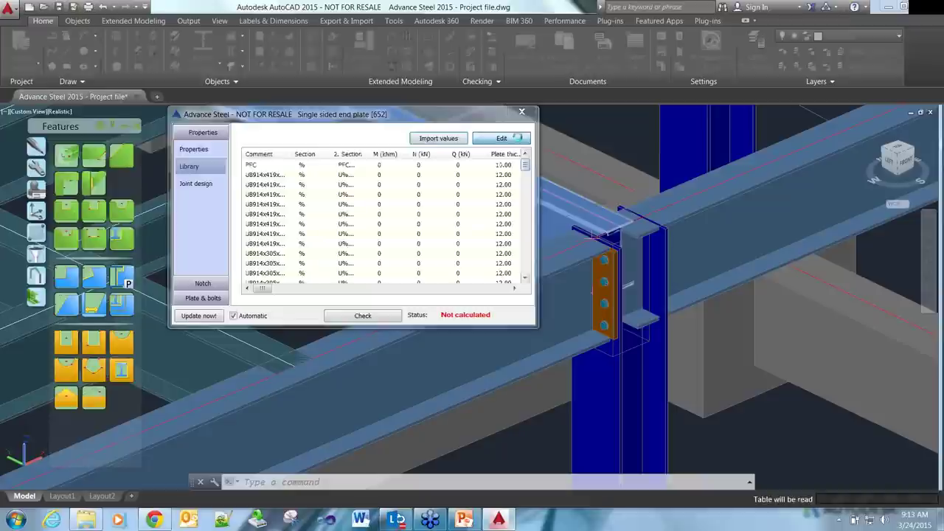
- Add a library row commented 'MyEndPlate' for HEA200 to IPE300 with a 15 mm plate, and save
{"action": "left_click", "coordinate": [206, 232]}
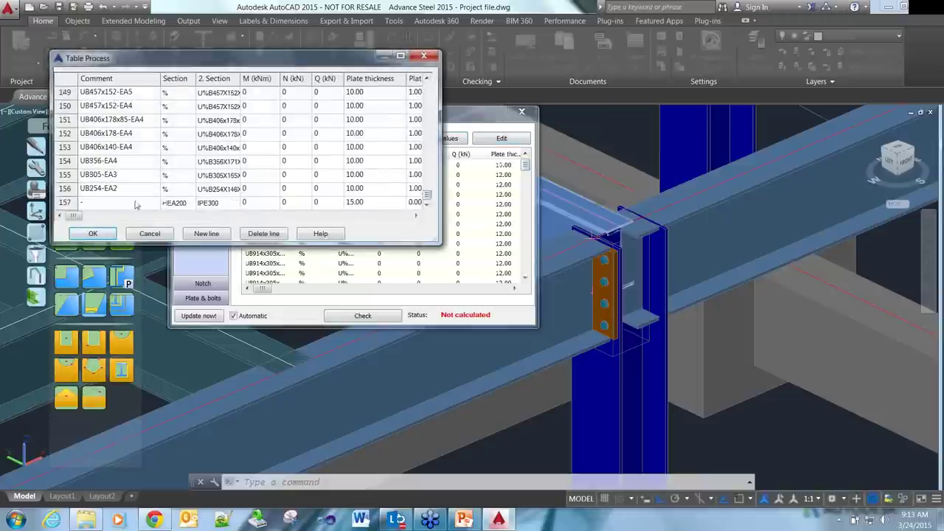
{"action": "type", "text": "mYeNDpLATE"}
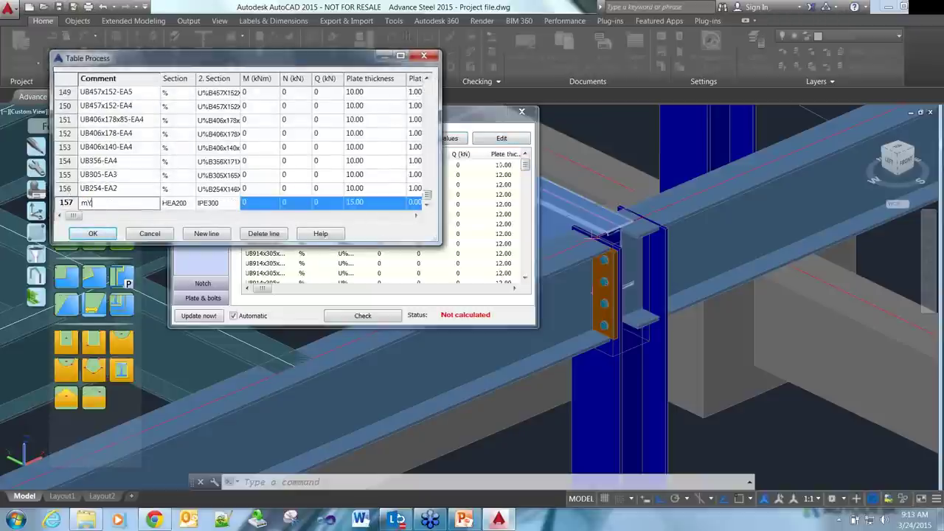
{"action": "key", "text": "BackSpace"}
{"action": "key", "text": "BackSpace"}
{"action": "key", "text": "BackSpace"}
{"action": "key", "text": "BackSpace"}
{"action": "key", "text": "BackSpace"}
{"action": "key", "text": "BackSpace"}
{"action": "key", "text": "BackSpace"}
{"action": "key", "text": "BackSpace"}
{"action": "key", "text": "BackSpace"}
{"action": "key", "text": "BackSpace"}
{"action": "type", "text": "M"}
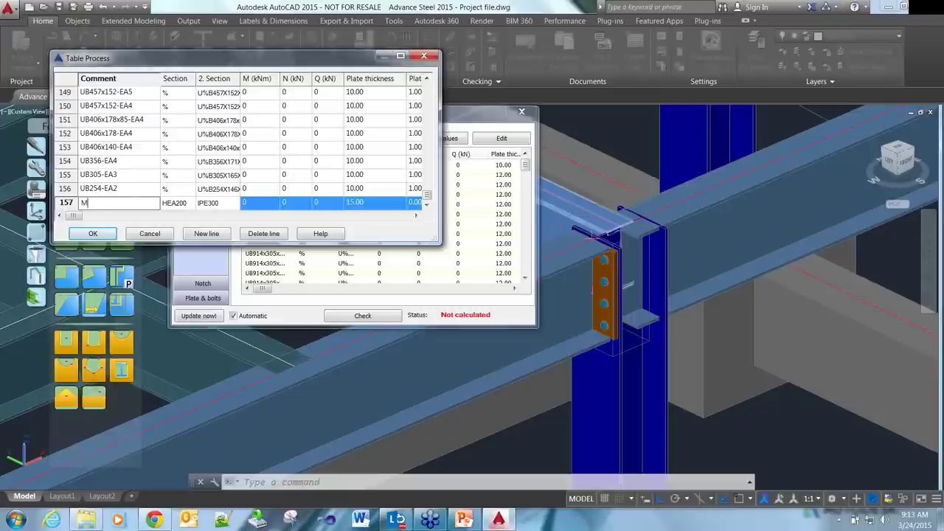
{"action": "type", "text": "yEndPlate"}
{"action": "left_click", "coordinate": [92, 236]}
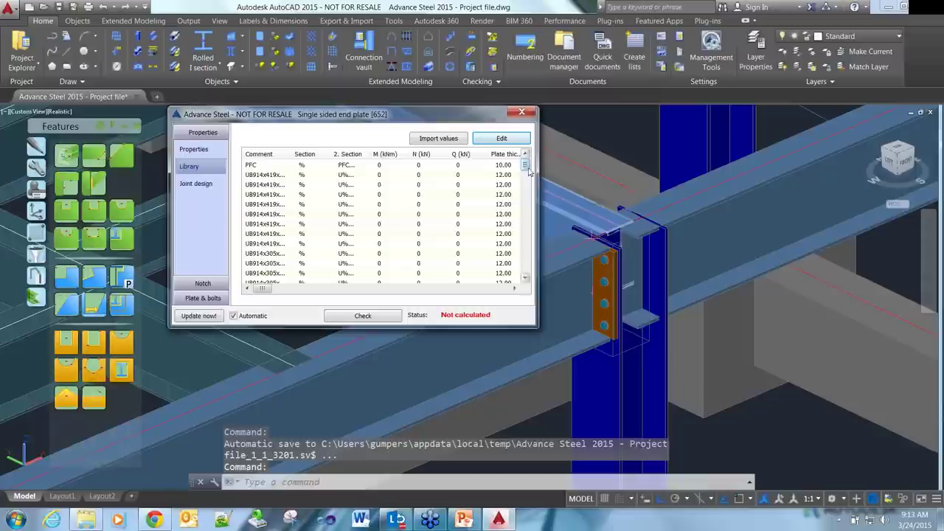
{"action": "left_click_drag", "start_coordinate": [529, 171], "coordinate": [527, 263]}
- Select the MyEndPlate library entry for the joint and close the dialog
{"action": "left_click", "coordinate": [512, 274]}
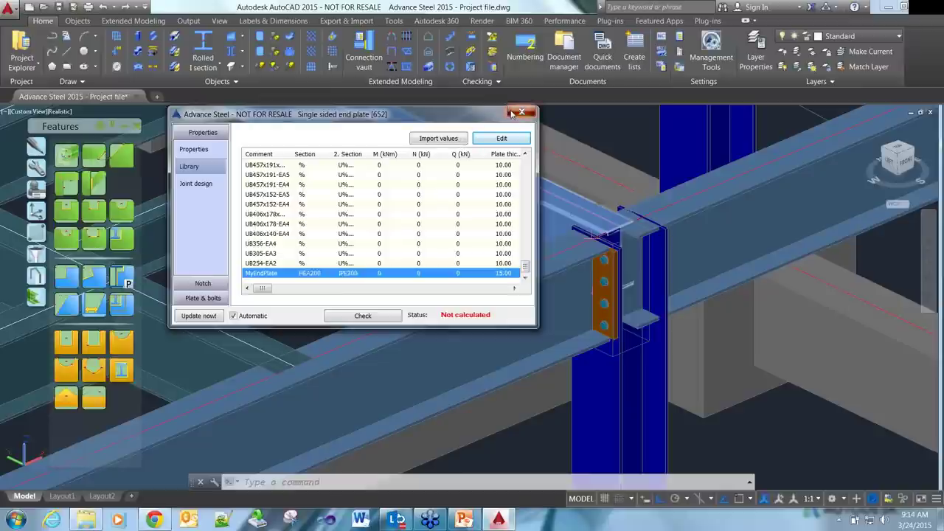
{"action": "left_click", "coordinate": [512, 113]}
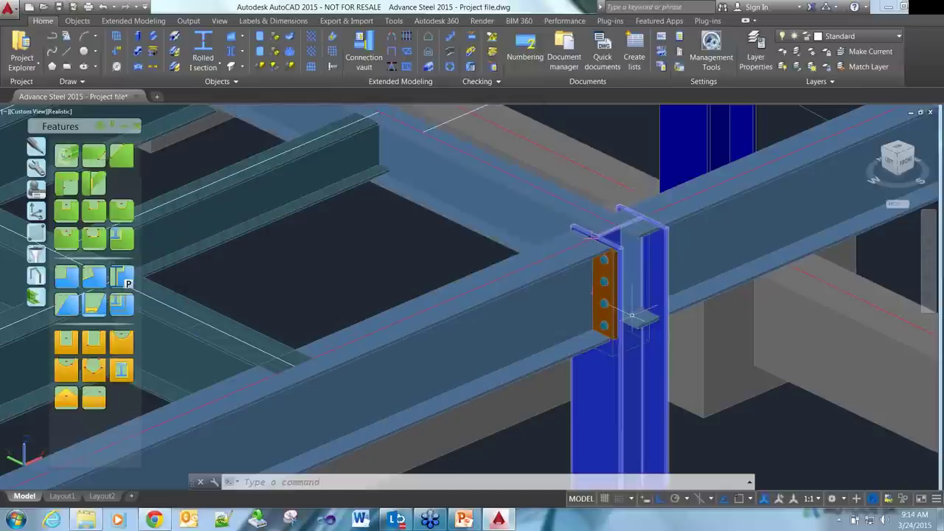
- Pan the frame and start Transfer connection, picking the orange end plate as source
{"action": "scroll", "coordinate": [632, 316], "scroll_direction": "down", "scroll_amount": 3}
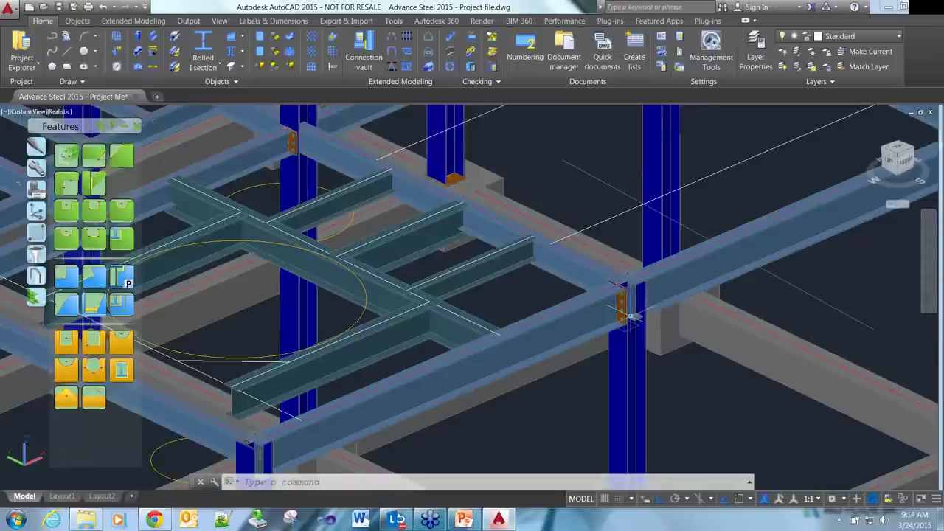
{"action": "middle_click_drag", "start_coordinate": [525, 408], "coordinate": [480, 384]}
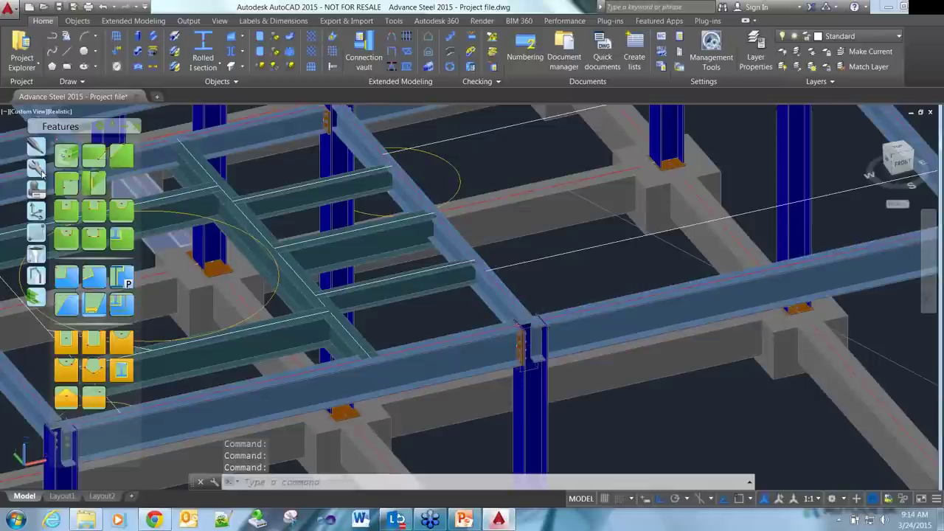
{"action": "left_click", "coordinate": [37, 169]}
{"action": "left_click", "coordinate": [94, 391]}
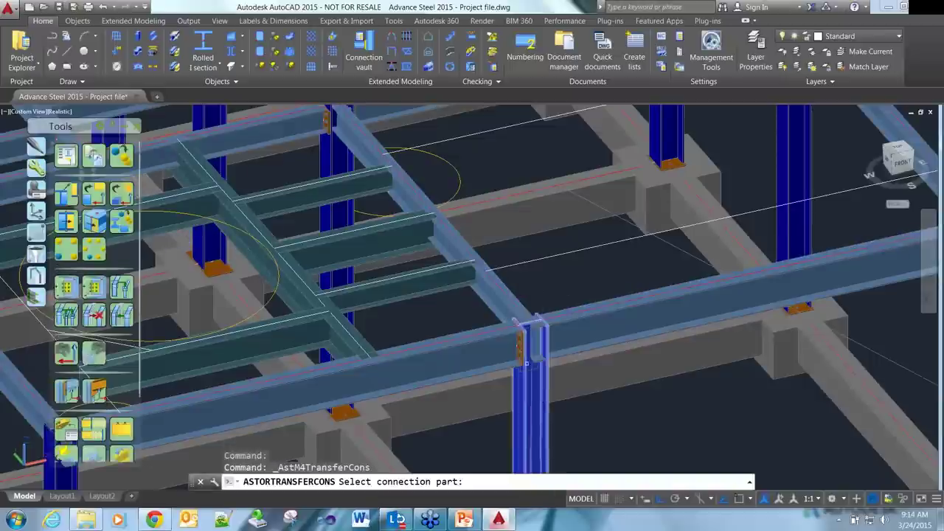
{"action": "scroll", "coordinate": [527, 363], "scroll_direction": "up", "scroll_amount": 3}
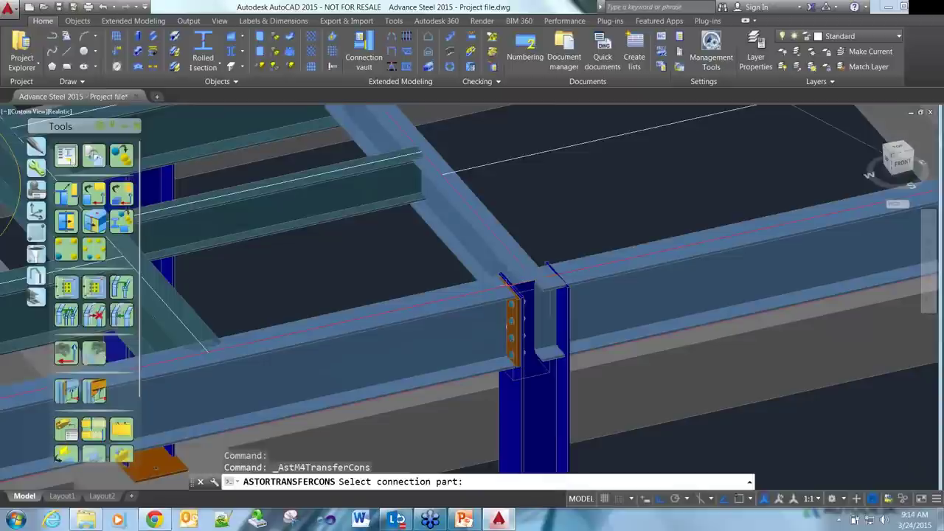
{"action": "left_click", "coordinate": [511, 325]}
{"action": "scroll", "coordinate": [438, 393], "scroll_direction": "up", "scroll_amount": 1}
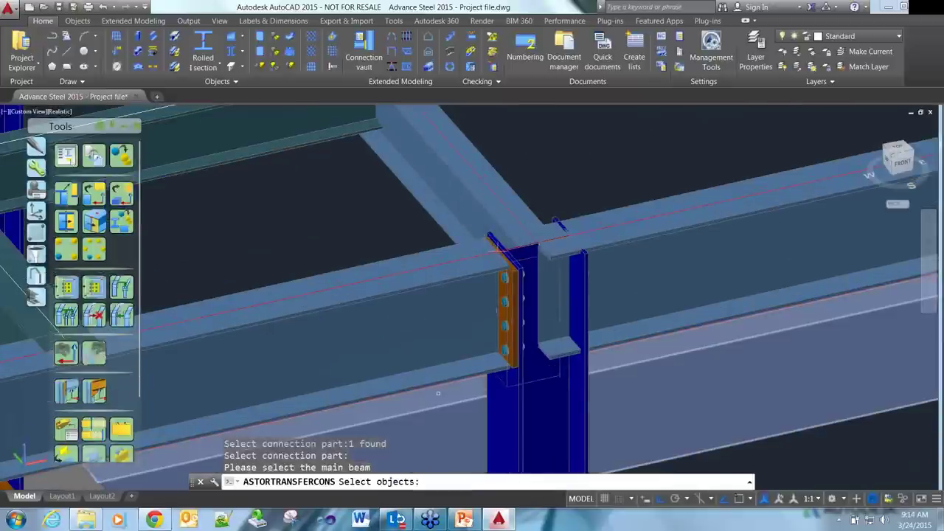
{"action": "scroll", "coordinate": [534, 383], "scroll_direction": "down", "scroll_amount": 5}
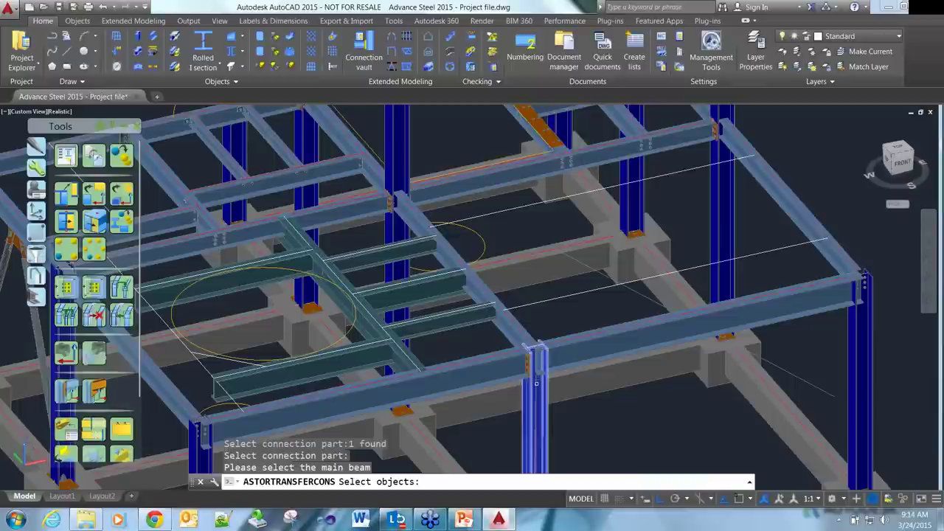
{"action": "scroll", "coordinate": [792, 384], "scroll_direction": "up", "scroll_amount": 3}
- Pick the column and beam as members, orbit to inspect, then cancel the transfer
{"action": "left_click", "coordinate": [360, 360]}
{"action": "left_click", "coordinate": [361, 360]}
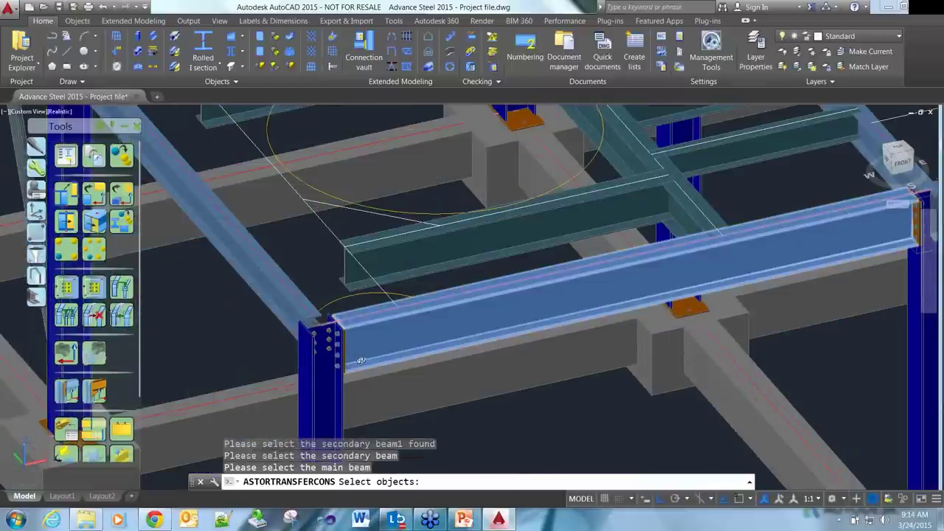
{"action": "scroll", "coordinate": [360, 360], "scroll_direction": "up", "scroll_amount": 1}
{"action": "middle_click_drag", "start_coordinate": [350, 360], "coordinate": [269, 334], "text": "shift"}
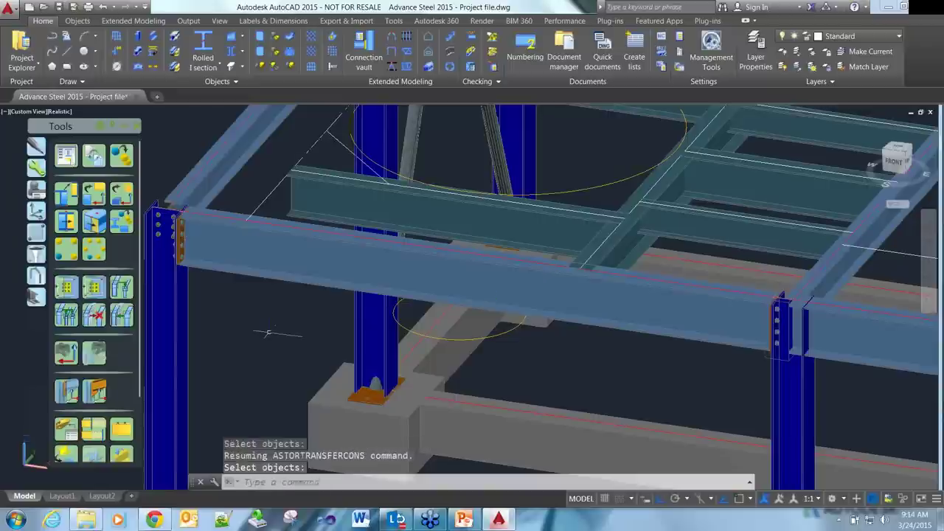
{"action": "scroll", "coordinate": [268, 333], "scroll_direction": "down", "scroll_amount": 8}
{"action": "scroll", "coordinate": [279, 296], "scroll_direction": "up", "scroll_amount": 10}
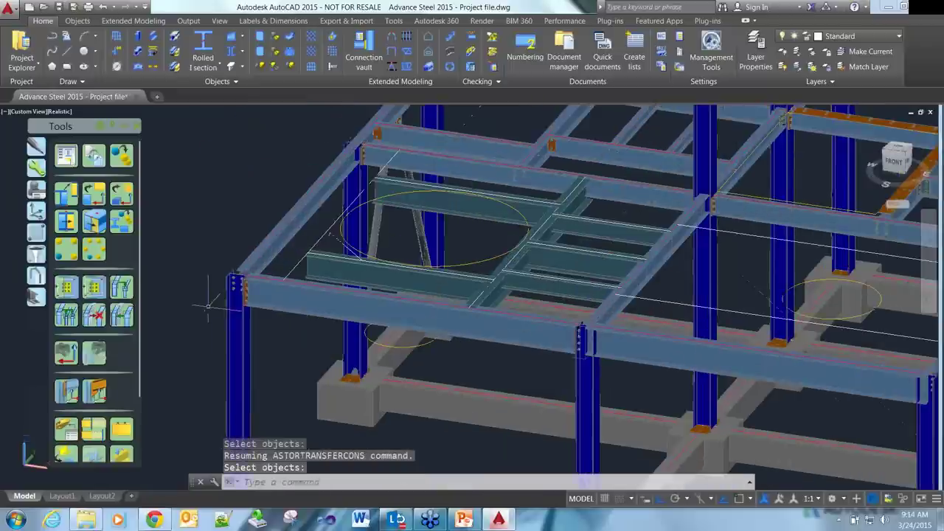
{"action": "key", "text": "Escape"}
- Erase the unwanted connection part and start Transfer connections multi
{"action": "left_click", "coordinate": [310, 283]}
{"action": "key", "text": "Delete"}
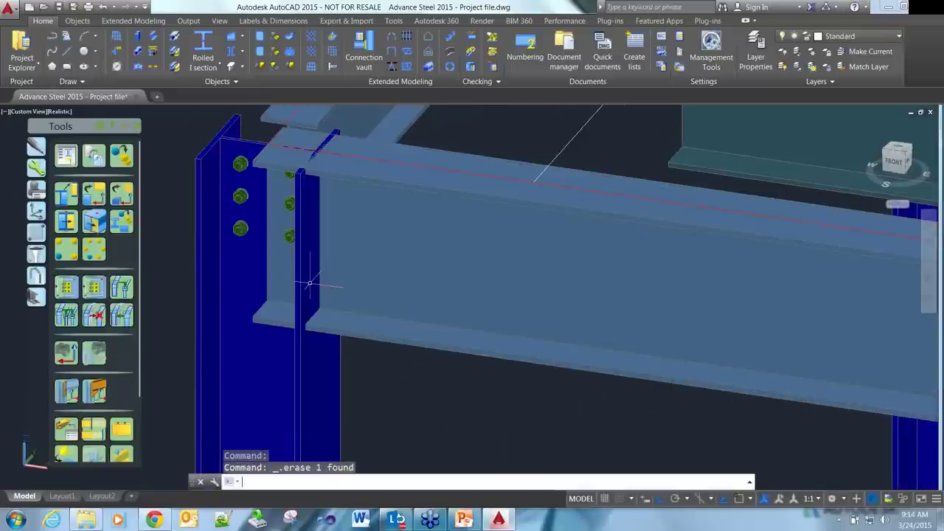
{"action": "scroll", "coordinate": [310, 283], "scroll_direction": "down", "scroll_amount": 8}
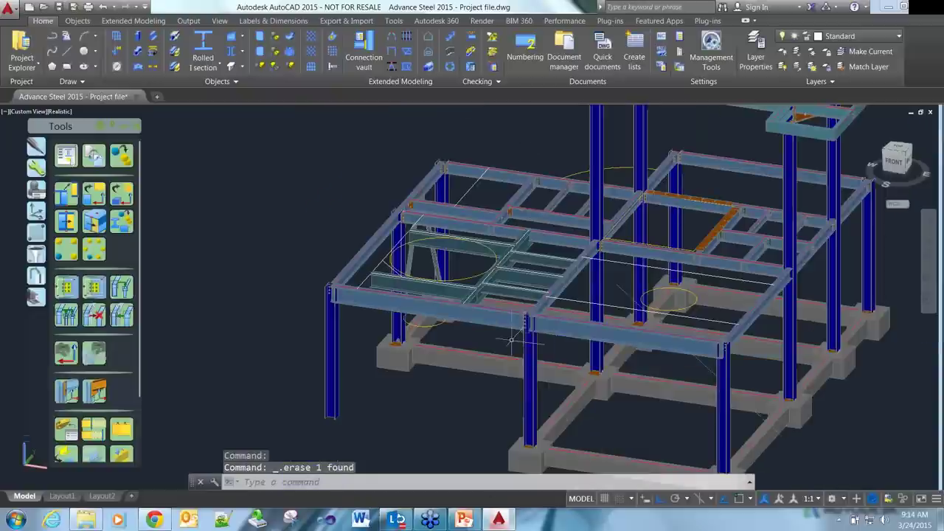
{"action": "scroll", "coordinate": [512, 341], "scroll_direction": "up", "scroll_amount": 3}
{"action": "key", "text": "Return"}
{"action": "scroll", "coordinate": [511, 340], "scroll_direction": "up", "scroll_amount": 2}
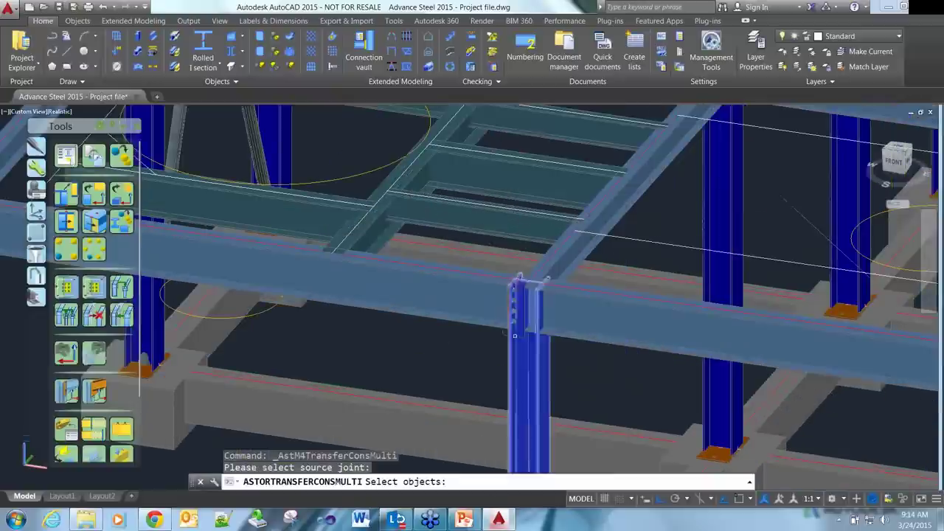
- Choose the end plate joint as source and the two front columns as targets
{"action": "left_click", "coordinate": [504, 334]}
{"action": "key", "text": "Return"}
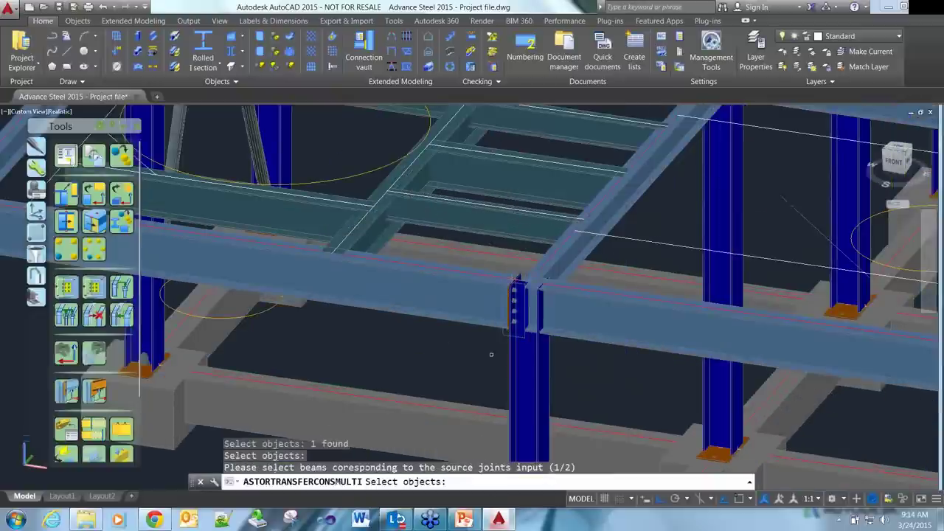
{"action": "scroll", "coordinate": [491, 355], "scroll_direction": "down", "scroll_amount": 2}
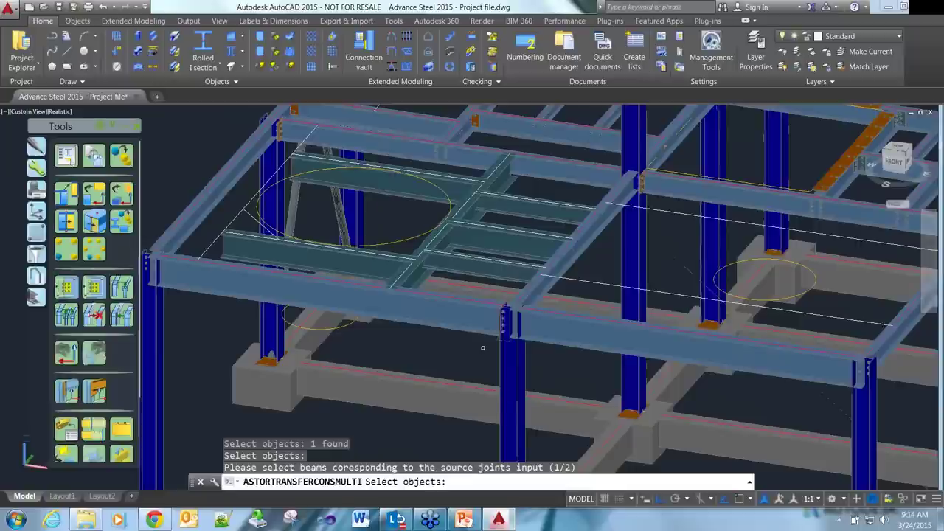
{"action": "scroll", "coordinate": [483, 348], "scroll_direction": "down", "scroll_amount": 3}
{"action": "left_click", "coordinate": [353, 362]}
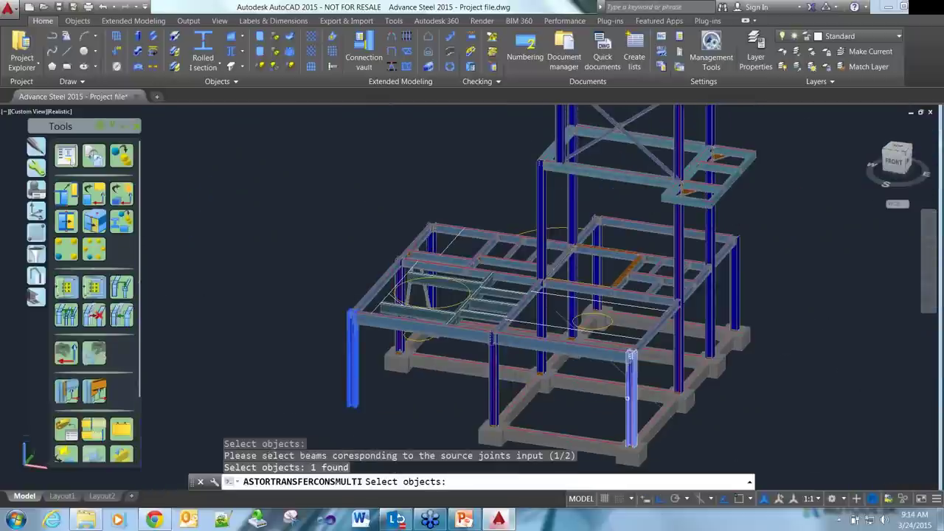
{"action": "left_click", "coordinate": [629, 398]}
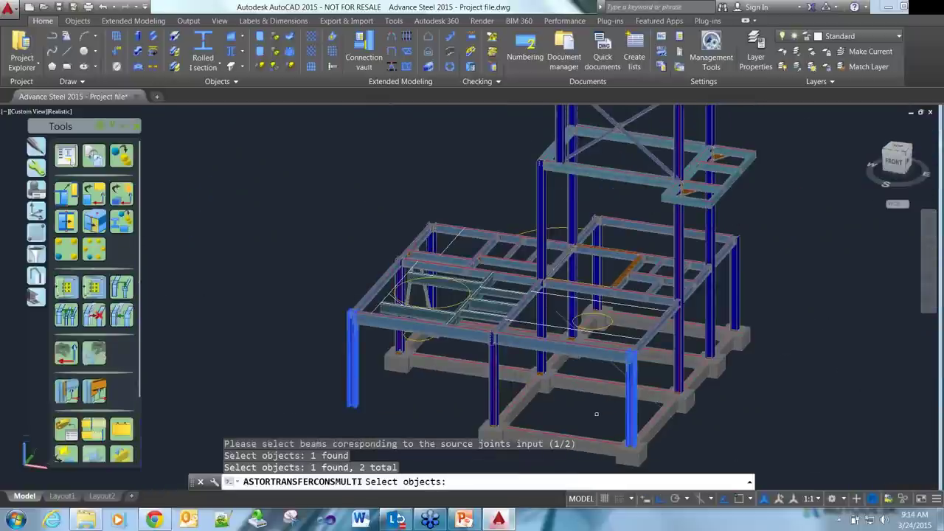
{"action": "key", "text": "Return"}
- Add the front-right and front-left beams as targets to complete the multi-joint transfer
{"action": "left_click", "coordinate": [560, 347]}
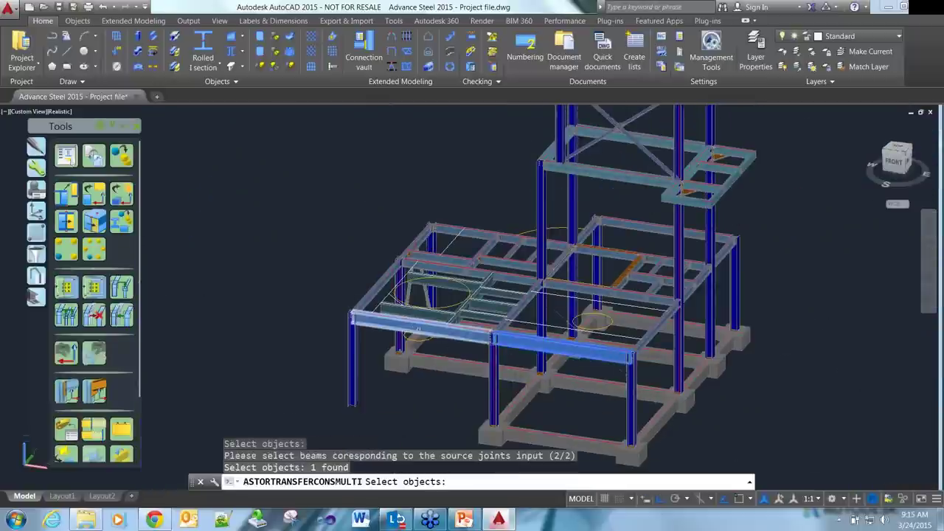
{"action": "left_click", "coordinate": [417, 328]}
{"action": "key", "text": "Return"}
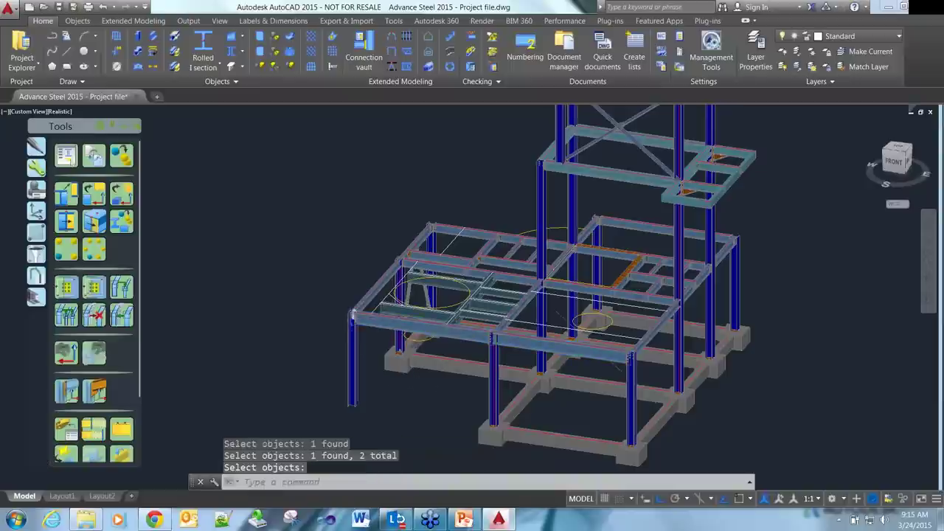
{"action": "scroll", "coordinate": [351, 316], "scroll_direction": "up", "scroll_amount": 5}
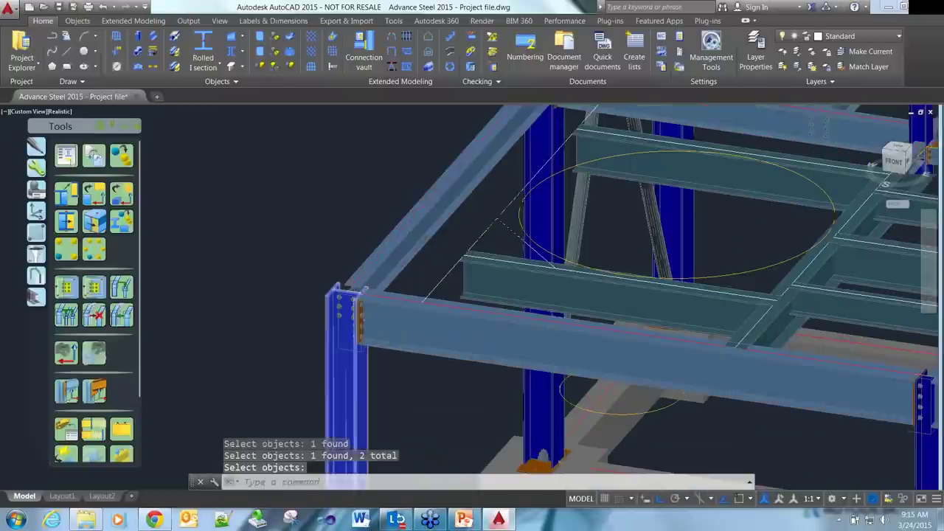
{"action": "scroll", "coordinate": [351, 358], "scroll_direction": "down", "scroll_amount": 3}
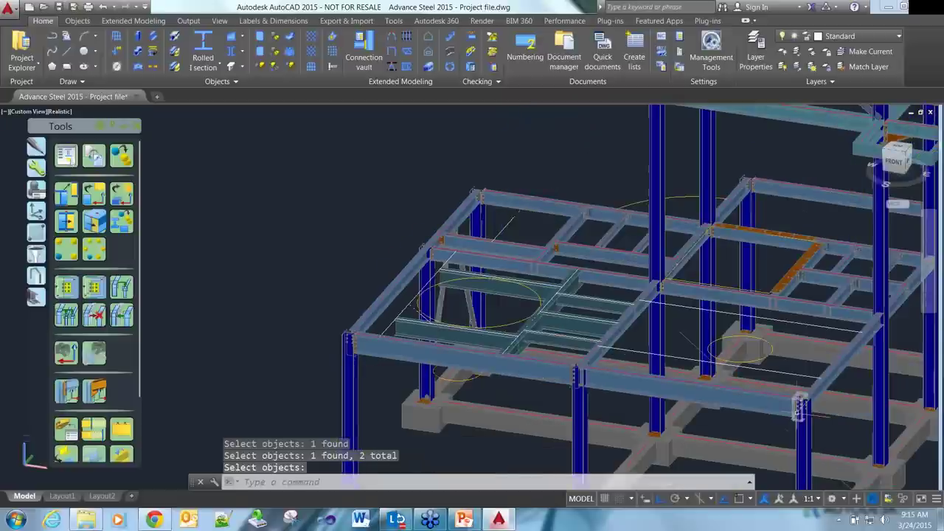
{"action": "scroll", "coordinate": [620, 408], "scroll_direction": "up", "scroll_amount": 3}
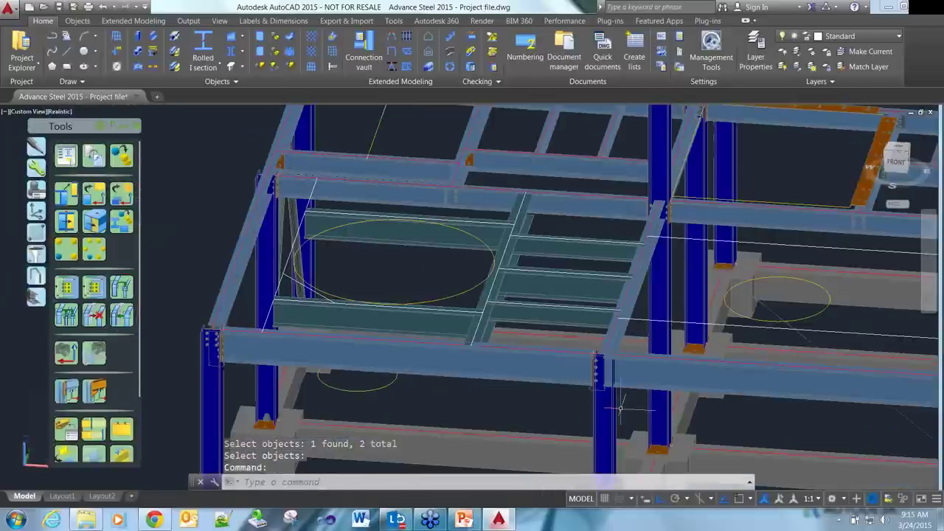
{"action": "scroll", "coordinate": [621, 408], "scroll_direction": "up", "scroll_amount": 3}
{"action": "left_click", "coordinate": [66, 286]}
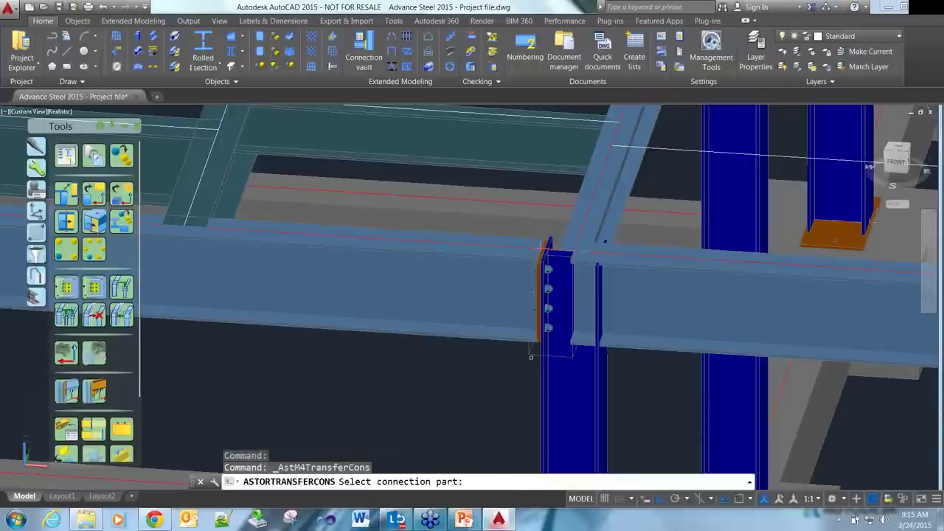
- Copy the end plate onto the joint between the column and the right-hand beam
{"action": "left_click", "coordinate": [536, 359]}
{"action": "left_click", "coordinate": [580, 224]}
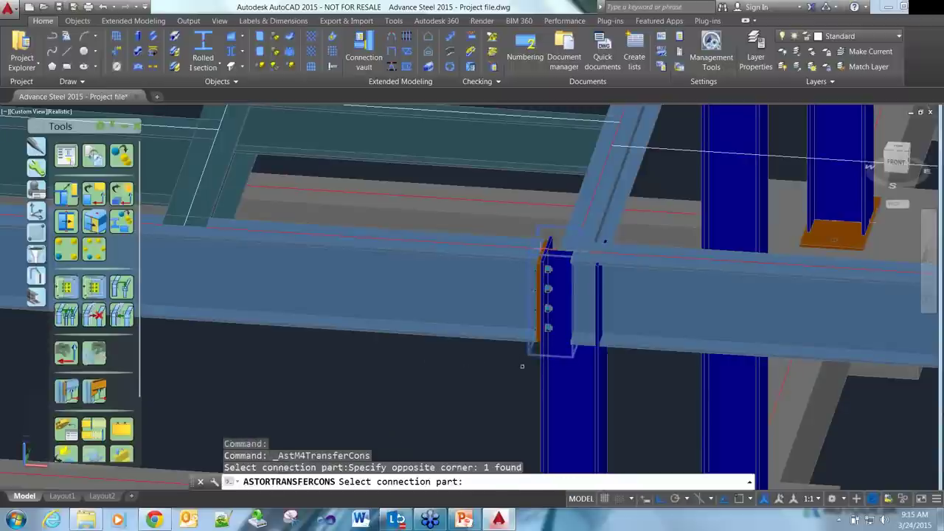
{"action": "key", "text": "Return"}
{"action": "left_click", "coordinate": [553, 384]}
{"action": "key", "text": "Return"}
{"action": "left_click", "coordinate": [635, 334]}
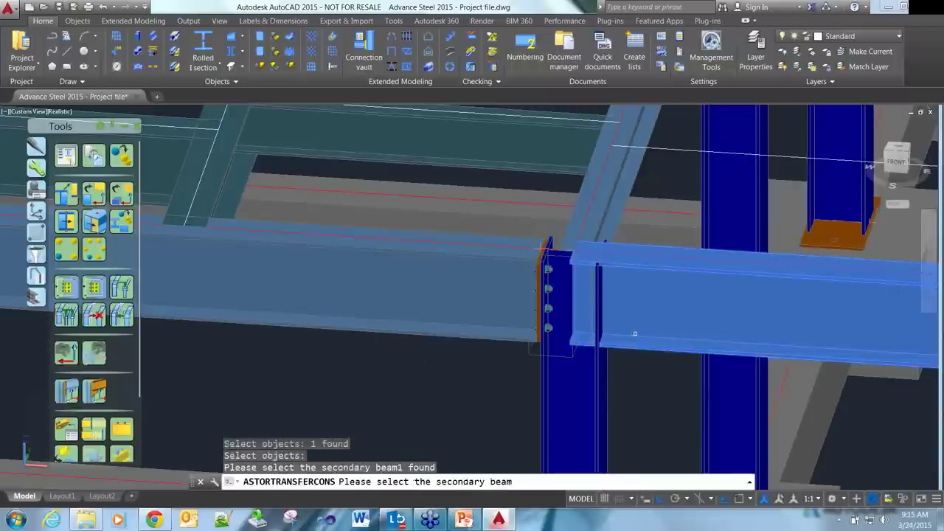
{"action": "key", "text": "Return"}
{"action": "key", "text": "Return"}
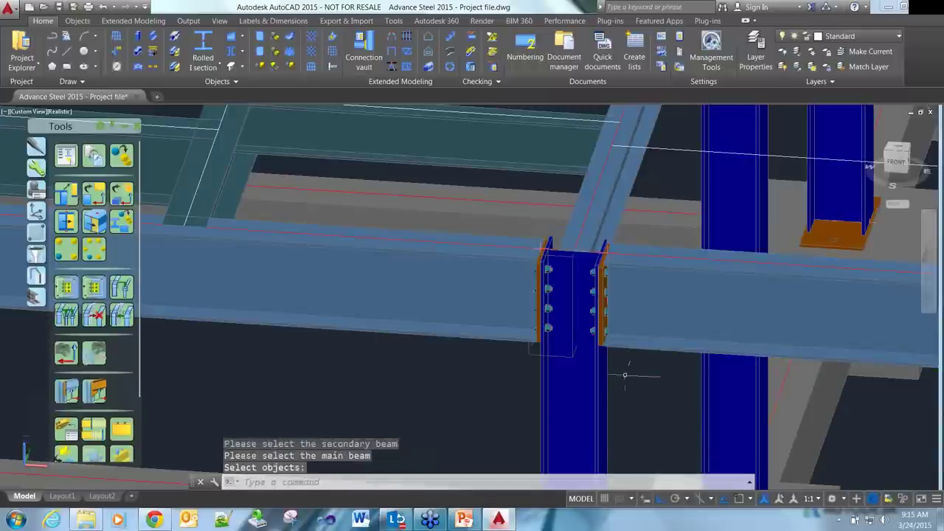
- Zoom to the front beam-column joint and delete the unwanted object
{"action": "scroll", "coordinate": [625, 375], "scroll_direction": "down", "scroll_amount": 3}
{"action": "scroll", "coordinate": [625, 375], "scroll_direction": "down", "scroll_amount": 4}
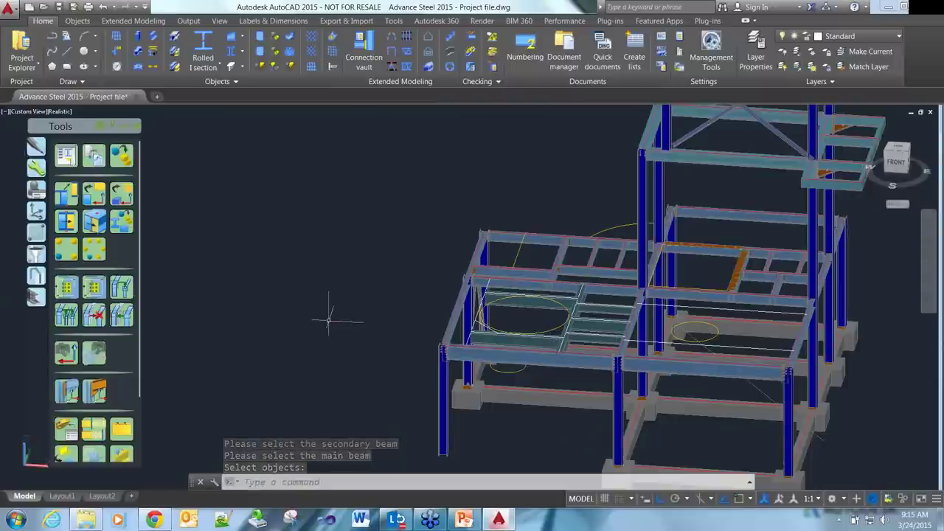
{"action": "middle_click_drag", "start_coordinate": [493, 417], "coordinate": [480, 371]}
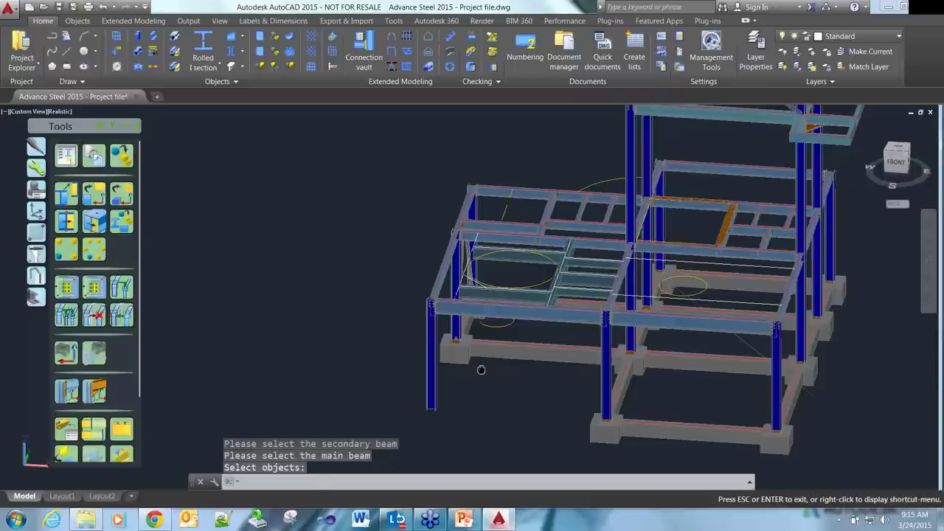
{"action": "scroll", "coordinate": [791, 337], "scroll_direction": "up", "scroll_amount": 2}
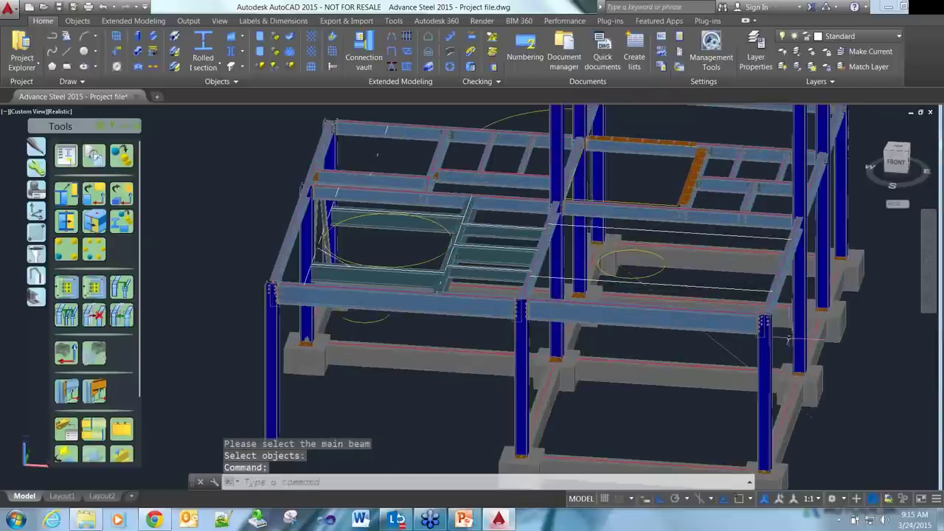
{"action": "scroll", "coordinate": [788, 340], "scroll_direction": "up", "scroll_amount": 2}
{"action": "scroll", "coordinate": [749, 342], "scroll_direction": "up", "scroll_amount": 2}
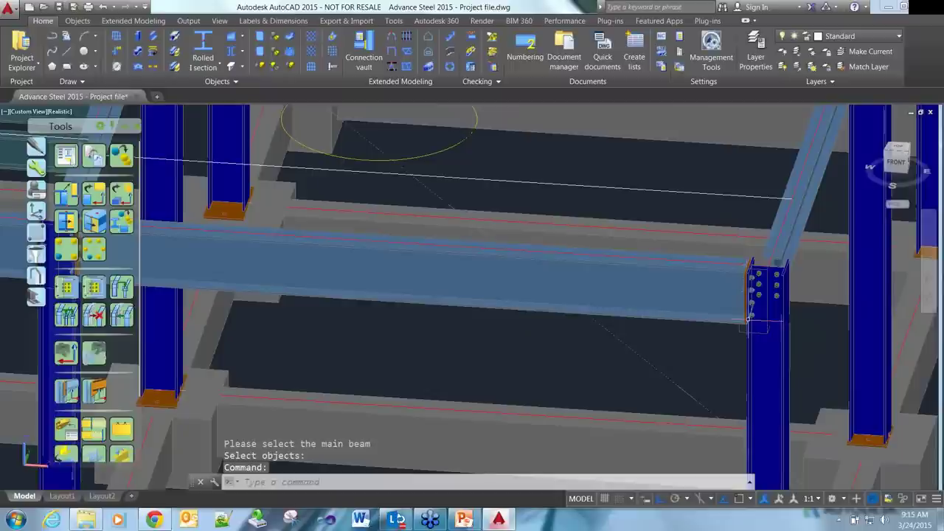
{"action": "scroll", "coordinate": [749, 318], "scroll_direction": "up", "scroll_amount": 2}
{"action": "key", "text": "Delete"}
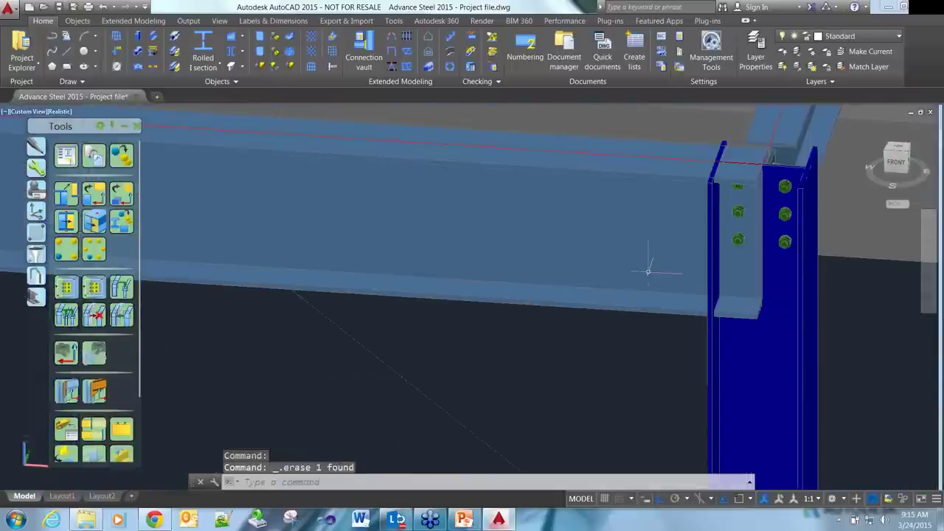
{"action": "scroll", "coordinate": [649, 271], "scroll_direction": "down", "scroll_amount": 5}
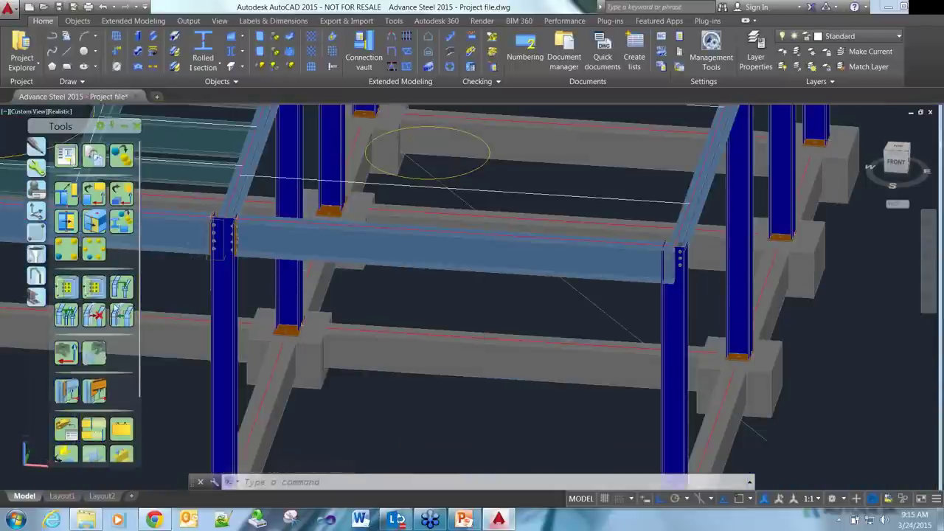
- Copy the end-plate connection to the right column (main) and beam (secondary), then inspect it
{"action": "left_click", "coordinate": [121, 287]}
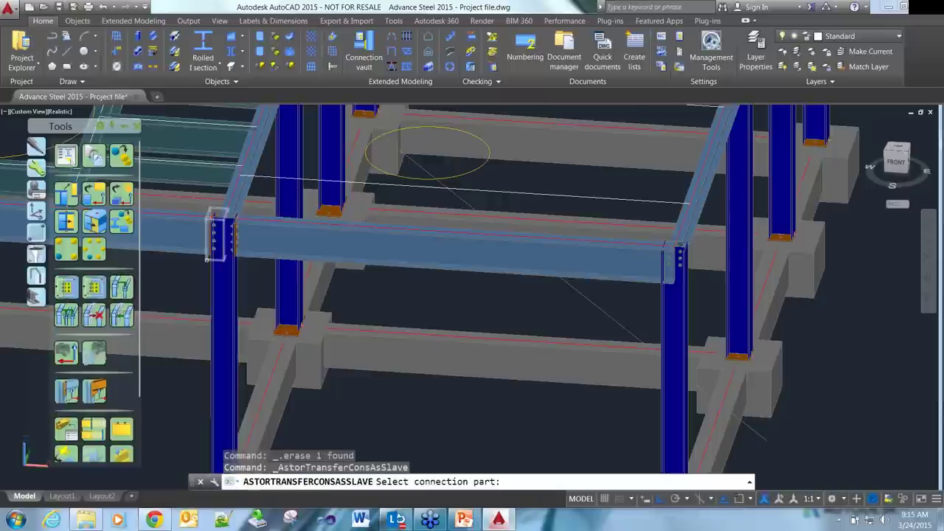
{"action": "left_click", "coordinate": [214, 234]}
{"action": "key", "text": "Return"}
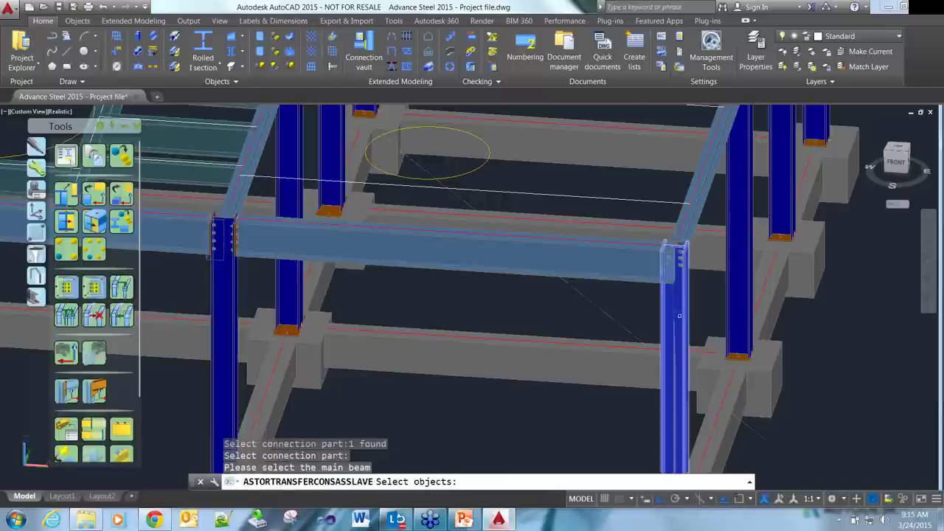
{"action": "left_click", "coordinate": [675, 314]}
{"action": "key", "text": "Return"}
{"action": "left_click", "coordinate": [640, 295]}
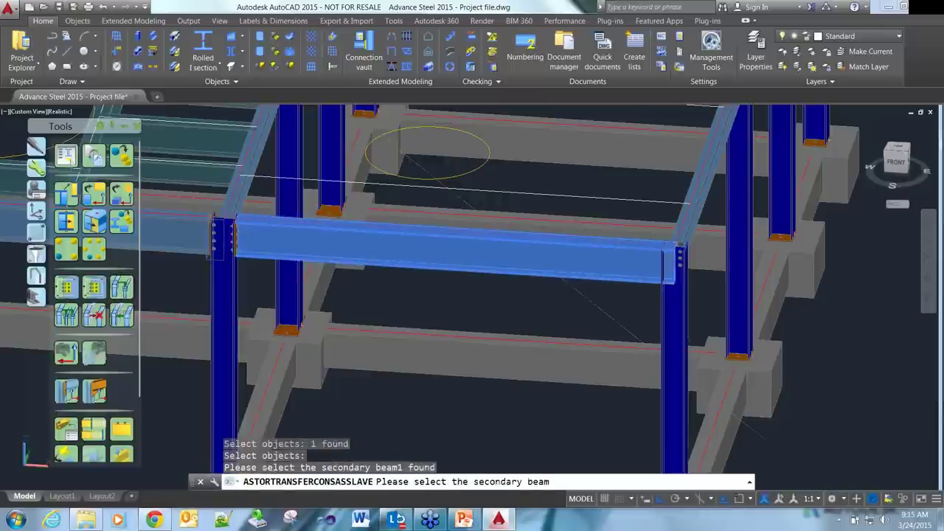
{"action": "key", "text": "Return"}
{"action": "key", "text": "Return"}
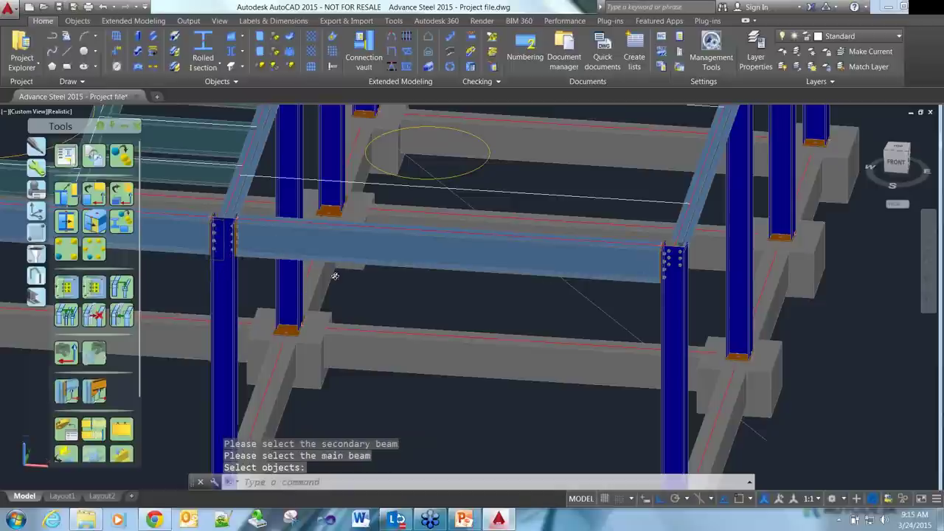
{"action": "middle_click_drag", "start_coordinate": [334, 276], "coordinate": [385, 284], "text": "shift"}
{"action": "scroll", "coordinate": [386, 284], "scroll_direction": "up", "scroll_amount": 2}
{"action": "key", "text": "Escape"}
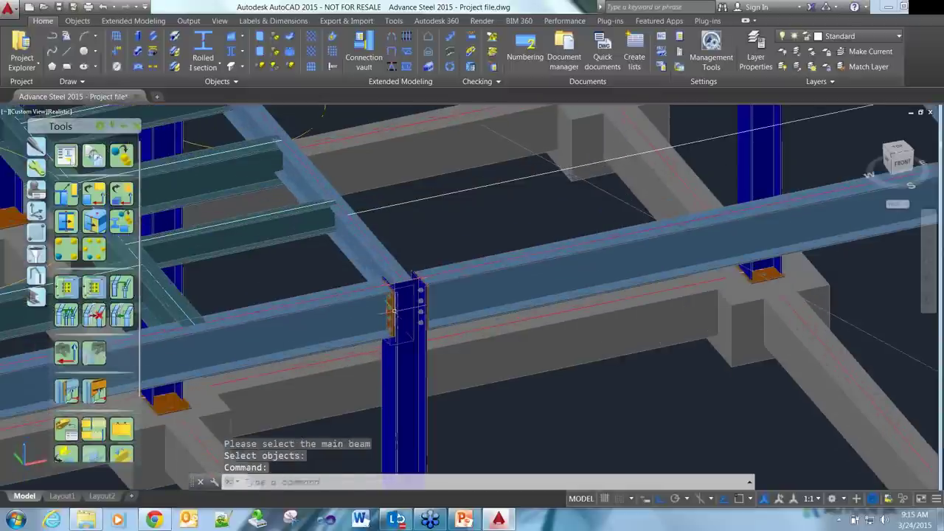
{"action": "scroll", "coordinate": [527, 337], "scroll_direction": "down", "scroll_amount": 2}
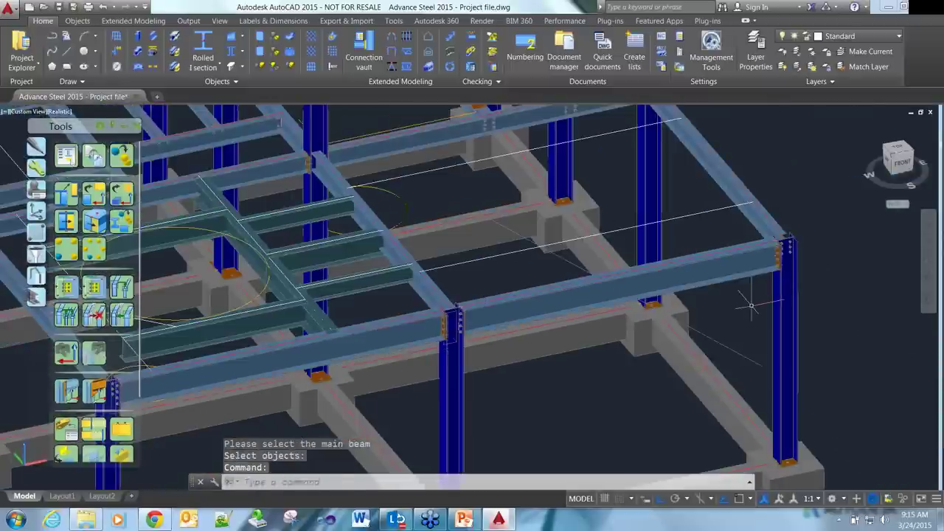
{"action": "scroll", "coordinate": [751, 305], "scroll_direction": "up", "scroll_amount": 2}
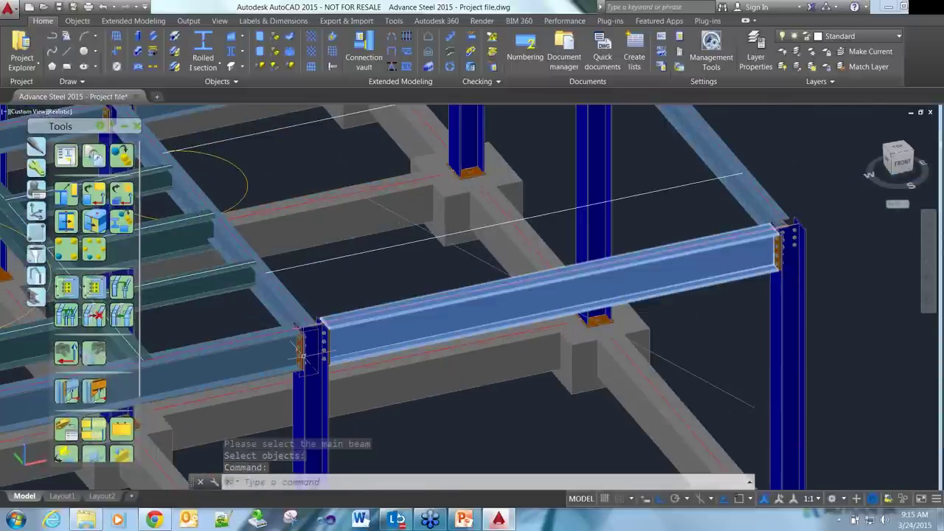
- Set the end plate's Group 1 vertical bolt rows to 3, shortening the plate to 210
{"action": "scroll", "coordinate": [303, 357], "scroll_direction": "up", "scroll_amount": 2}
{"action": "double_click", "coordinate": [302, 357]}
{"action": "left_click", "coordinate": [191, 178]}
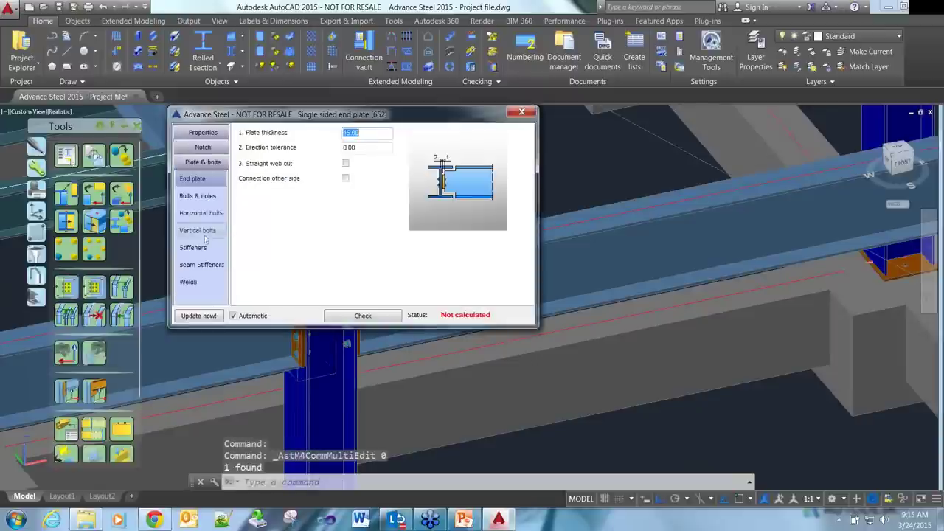
{"action": "left_click", "coordinate": [198, 230]}
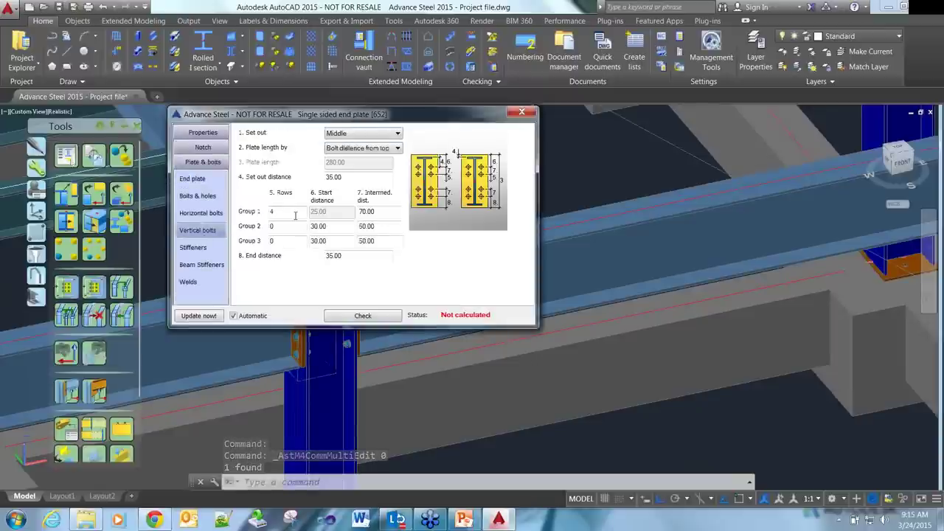
{"action": "double_click", "coordinate": [270, 211]}
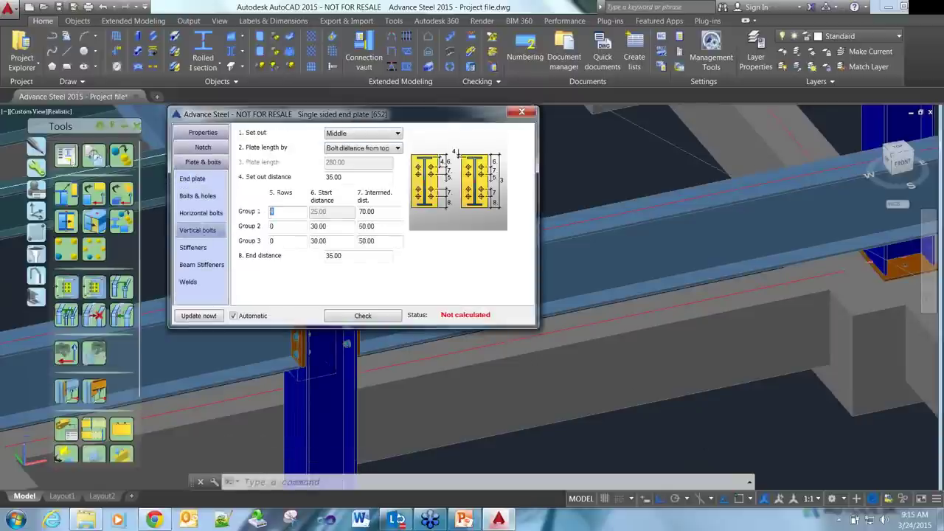
{"action": "middle_click_drag", "start_coordinate": [755, 415], "coordinate": [754, 417]}
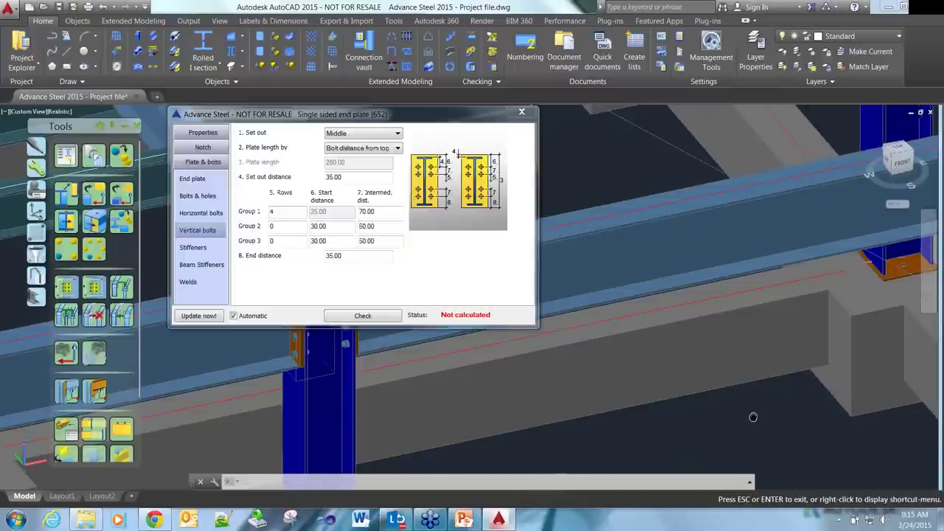
{"action": "left_click_drag", "start_coordinate": [754, 417], "coordinate": [638, 459]}
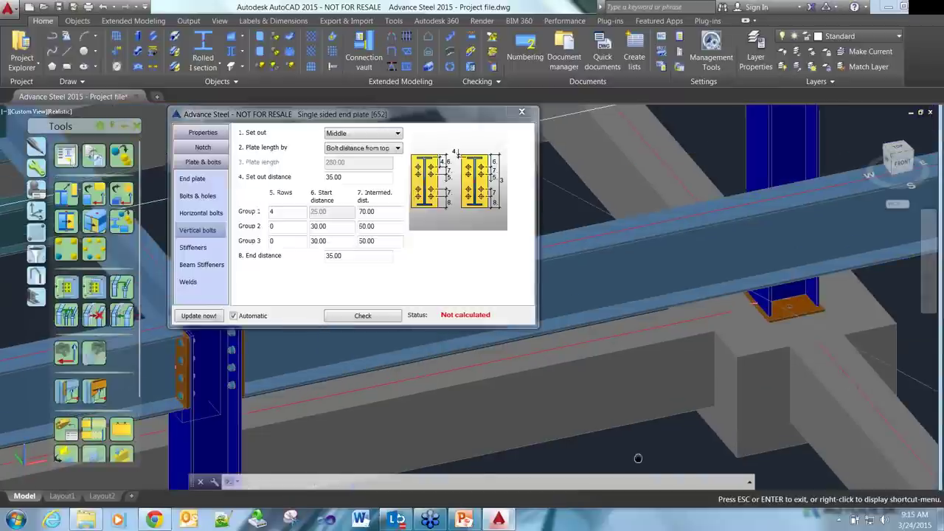
{"action": "scroll", "coordinate": [646, 415], "scroll_direction": "down", "scroll_amount": 3}
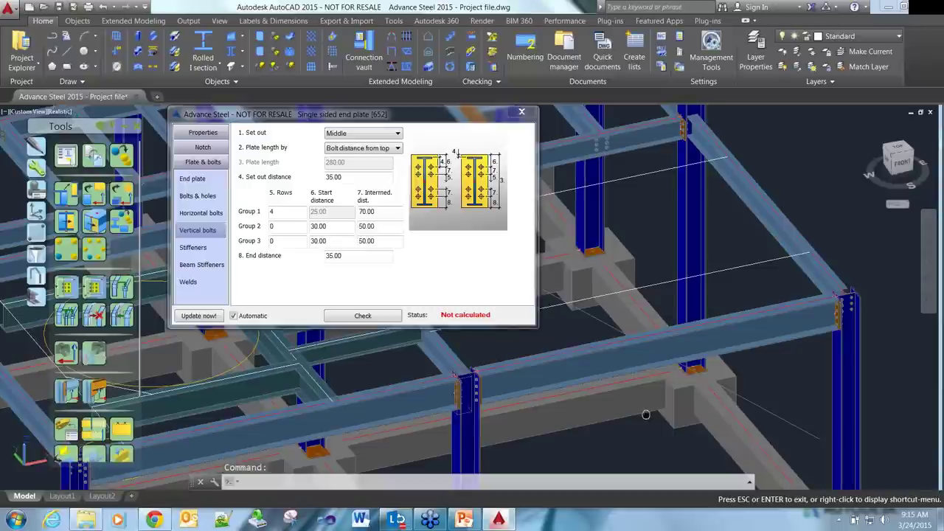
{"action": "scroll", "coordinate": [523, 430], "scroll_direction": "up", "scroll_amount": 2}
{"action": "type", "text": "3"}
{"action": "key", "text": "Tab"}
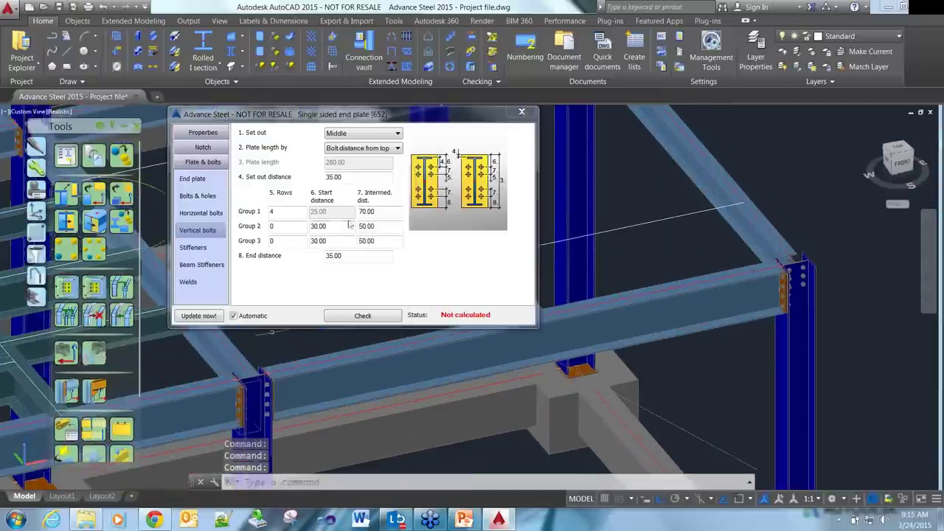
{"action": "left_click", "coordinate": [523, 113]}
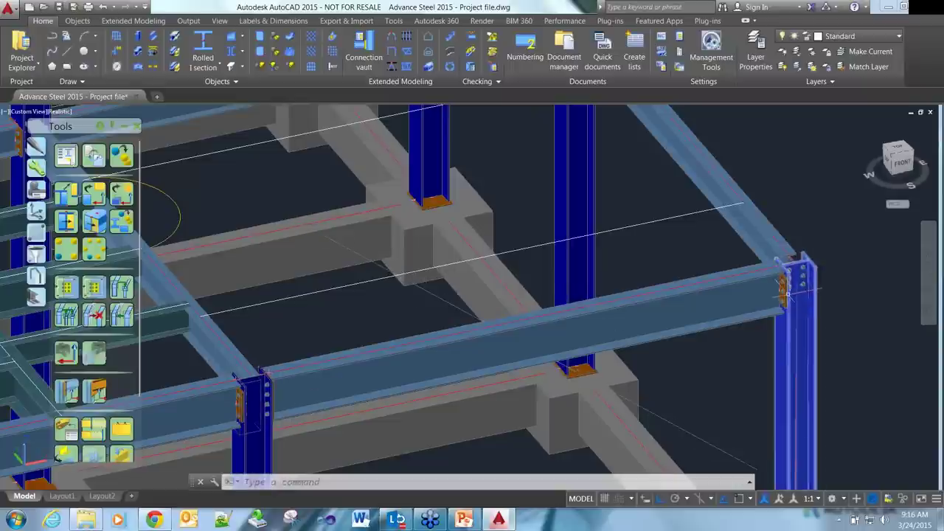
- Change the beam-end joint's end plate thickness from 15 to 25
{"action": "scroll", "coordinate": [788, 293], "scroll_direction": "up", "scroll_amount": 2}
{"action": "scroll", "coordinate": [788, 294], "scroll_direction": "up", "scroll_amount": 1}
{"action": "right_click", "coordinate": [787, 194]}
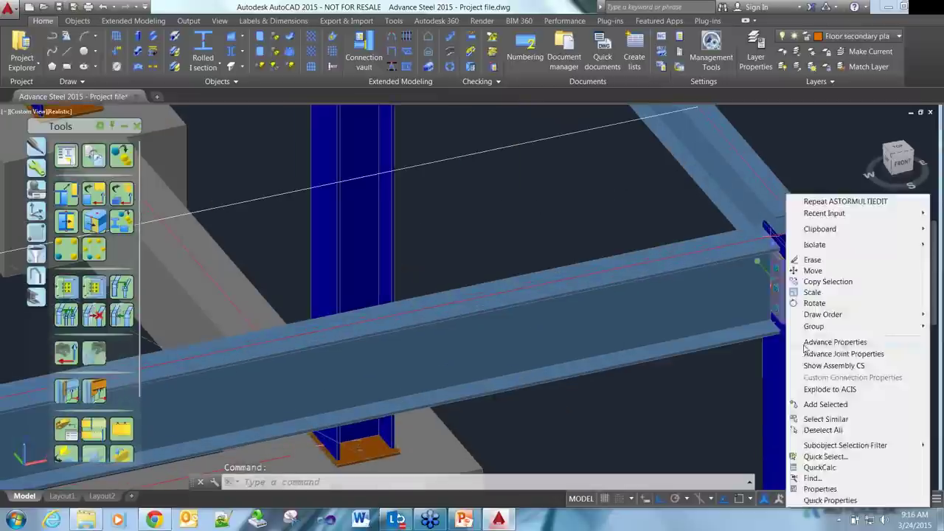
{"action": "left_click", "coordinate": [826, 348]}
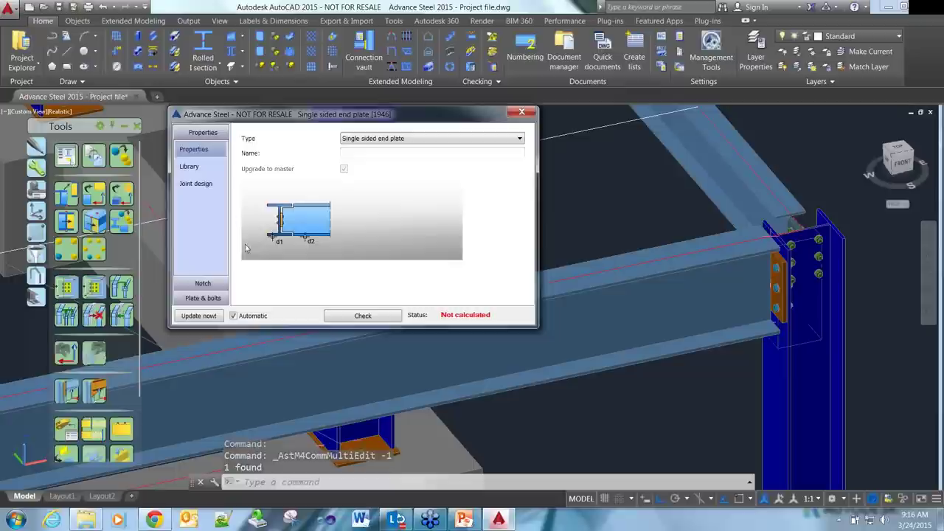
{"action": "left_click", "coordinate": [203, 298]}
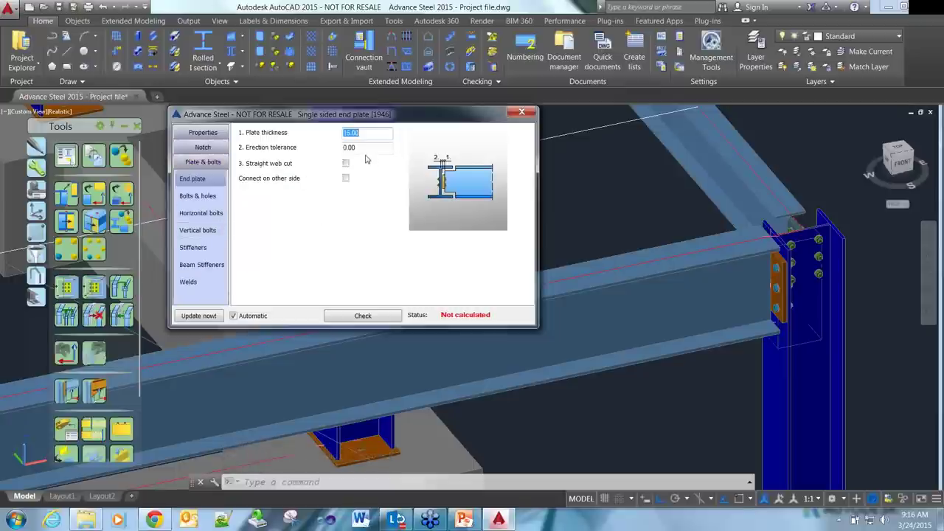
{"action": "type", "text": "25"}
{"action": "key", "text": "Tab"}
{"action": "left_click", "coordinate": [522, 112]}
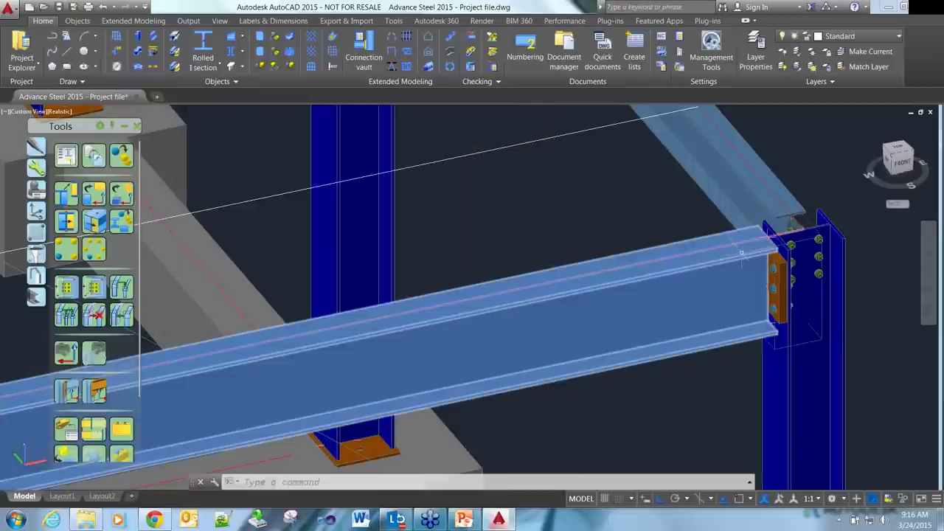
- Pan and zoom along the beam to inspect the thicker end plate at the column
{"action": "middle_click_drag", "start_coordinate": [323, 348], "coordinate": [521, 337]}
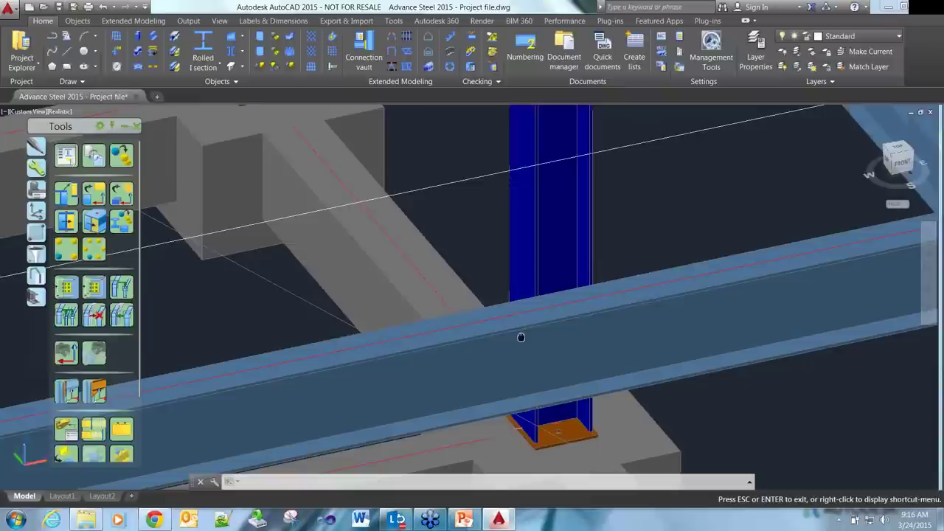
{"action": "left_click_drag", "start_coordinate": [521, 337], "coordinate": [338, 261]}
{"action": "key", "text": "Escape"}
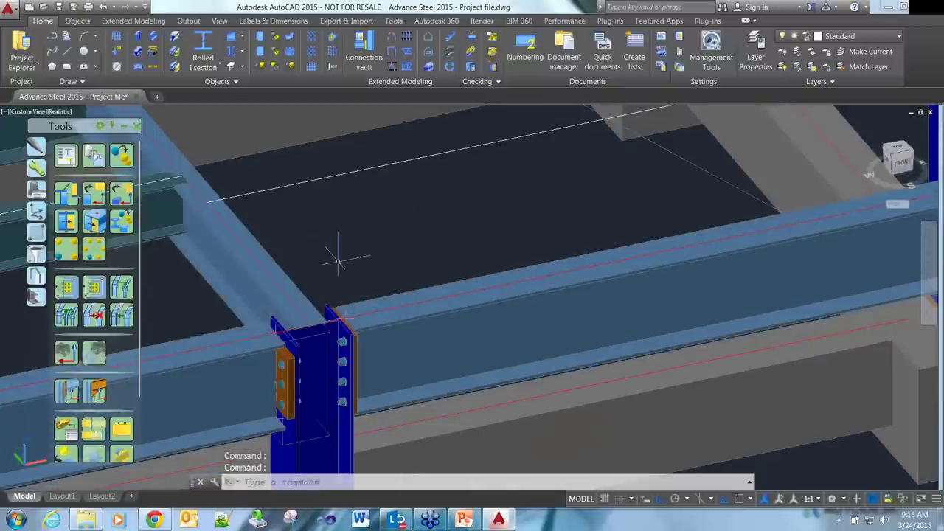
{"action": "scroll", "coordinate": [338, 260], "scroll_direction": "down", "scroll_amount": 2}
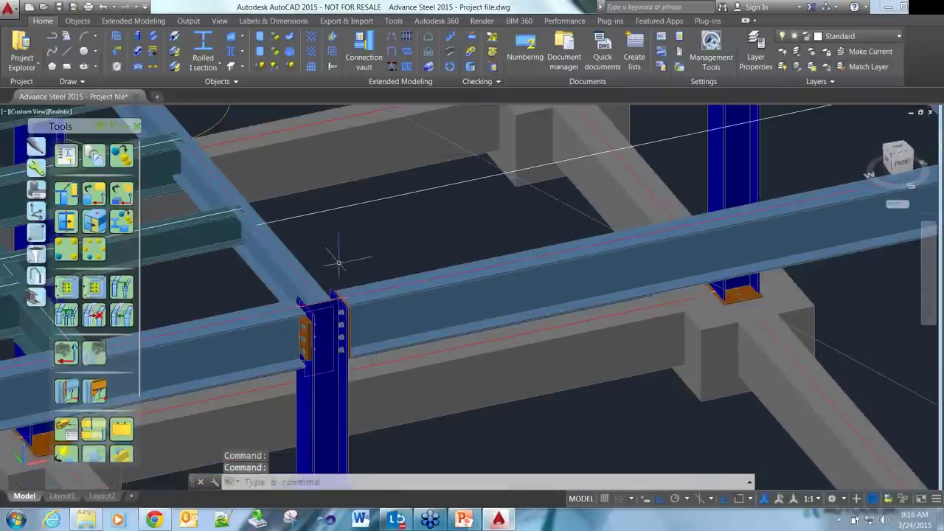
{"action": "scroll", "coordinate": [338, 260], "scroll_direction": "down", "scroll_amount": 3}
{"action": "scroll", "coordinate": [331, 277], "scroll_direction": "down", "scroll_amount": 3}
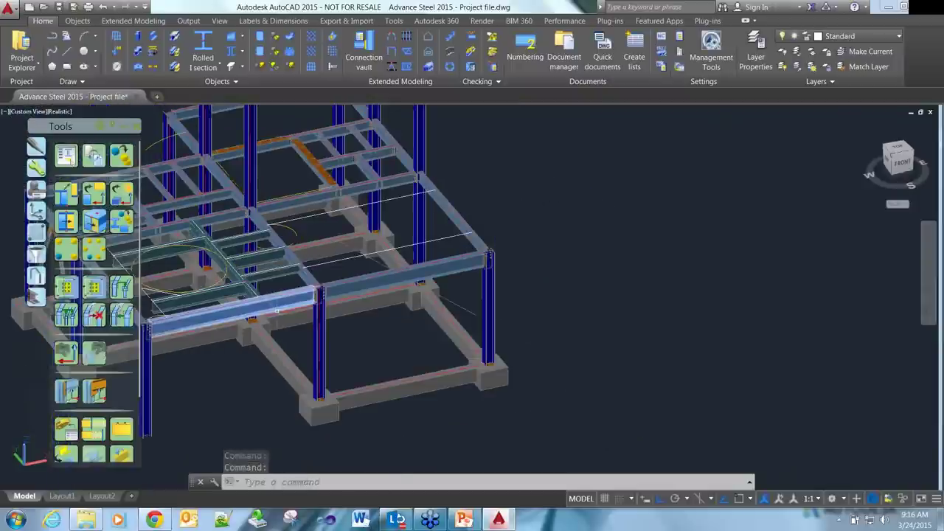
{"action": "middle_click_drag", "start_coordinate": [277, 310], "coordinate": [510, 276]}
- Apply the Base plate connection from the Plates at beam group to the lone column
{"action": "left_click", "coordinate": [78, 21]}
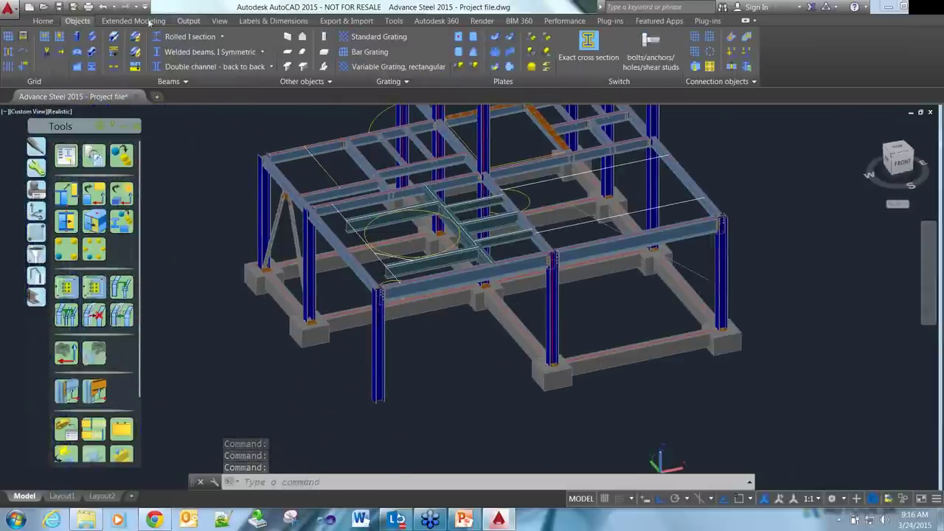
{"action": "left_click", "coordinate": [42, 21]}
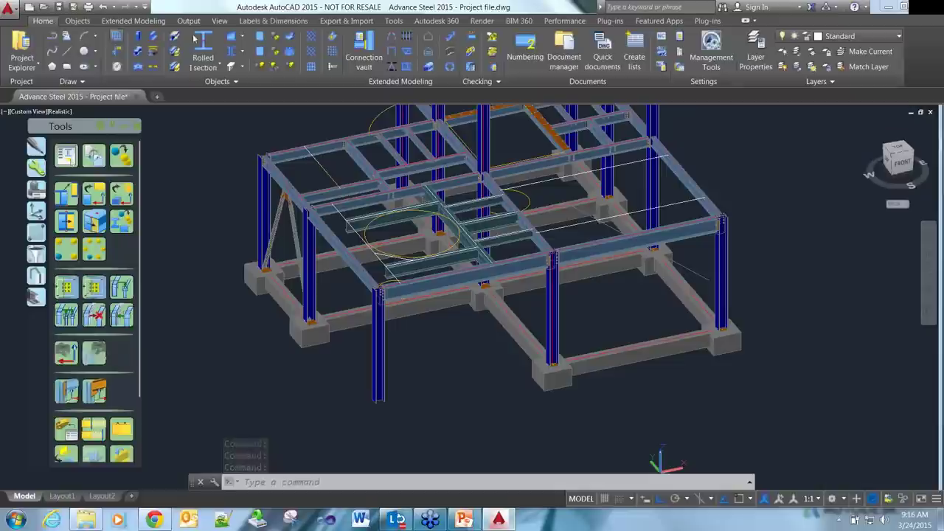
{"action": "left_click", "coordinate": [362, 50]}
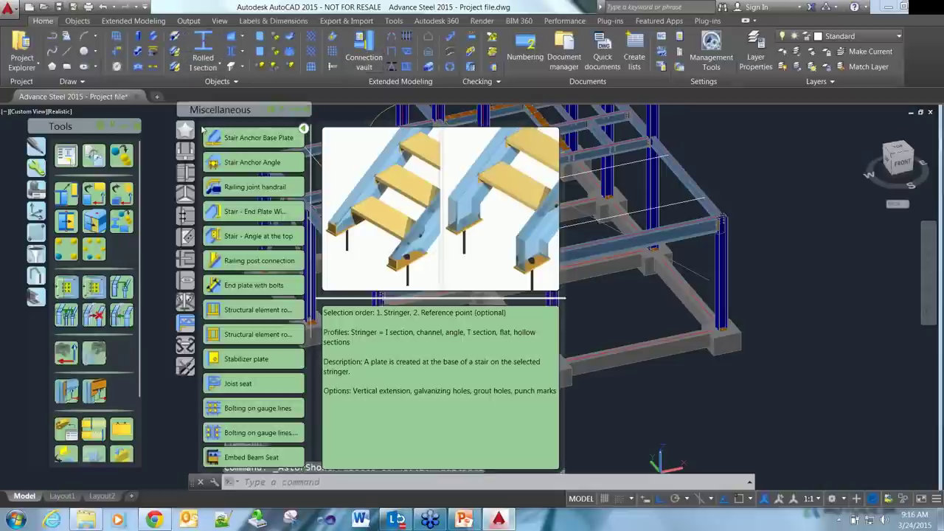
{"action": "left_click", "coordinate": [186, 150]}
{"action": "left_click", "coordinate": [286, 186]}
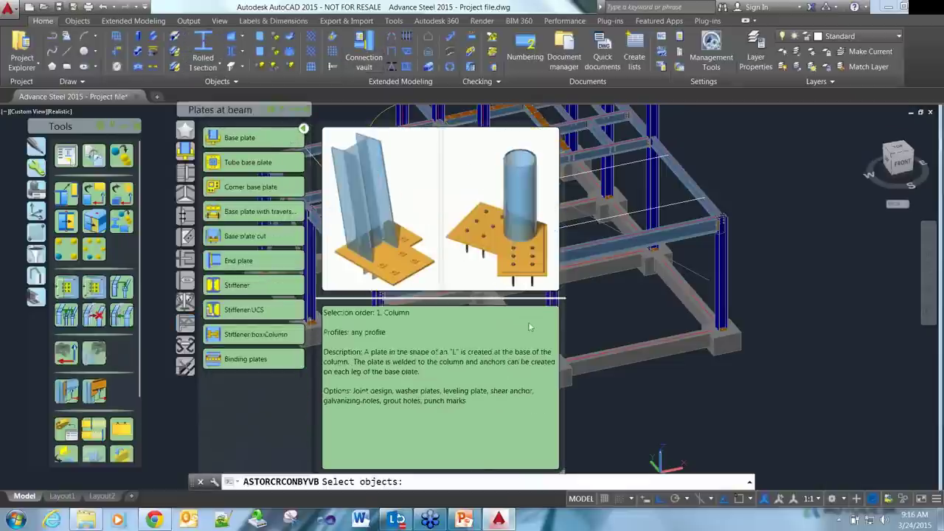
{"action": "middle_click_drag", "start_coordinate": [529, 327], "coordinate": [755, 281]}
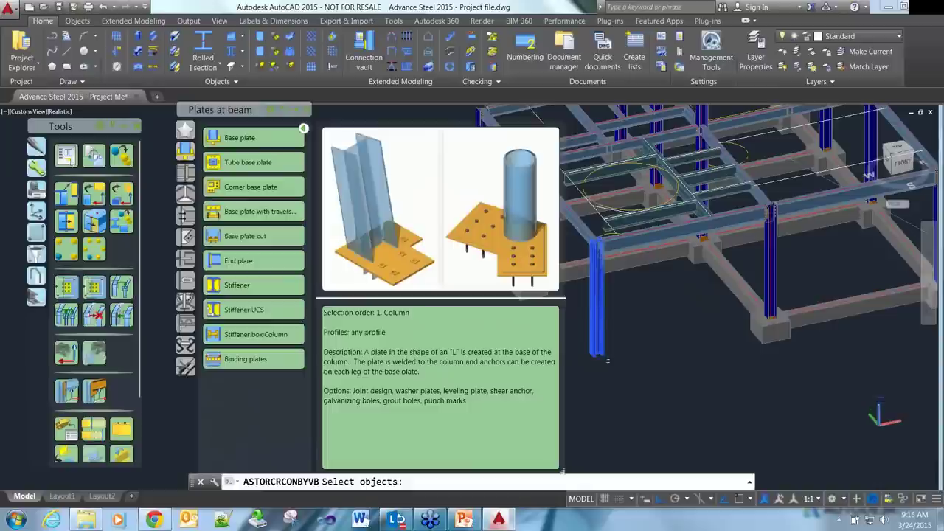
{"action": "left_click", "coordinate": [607, 360]}
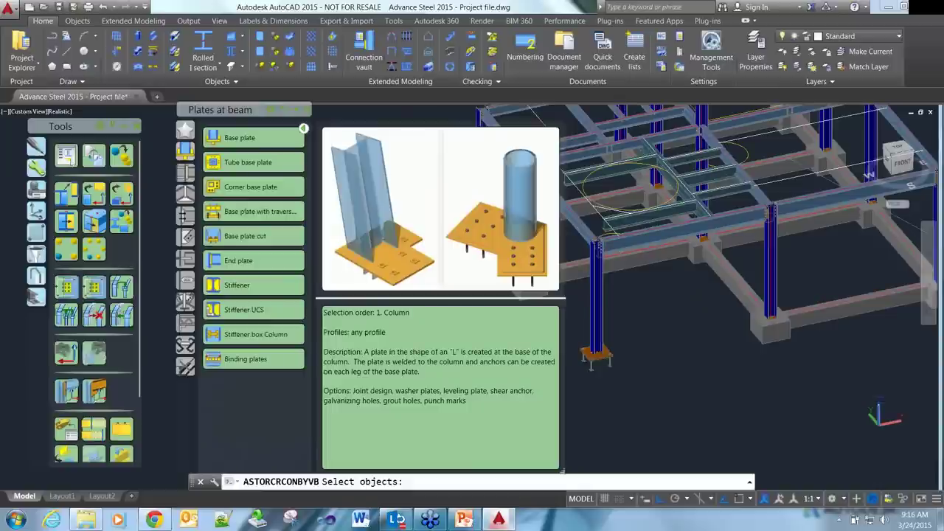
{"action": "key", "text": "Return"}
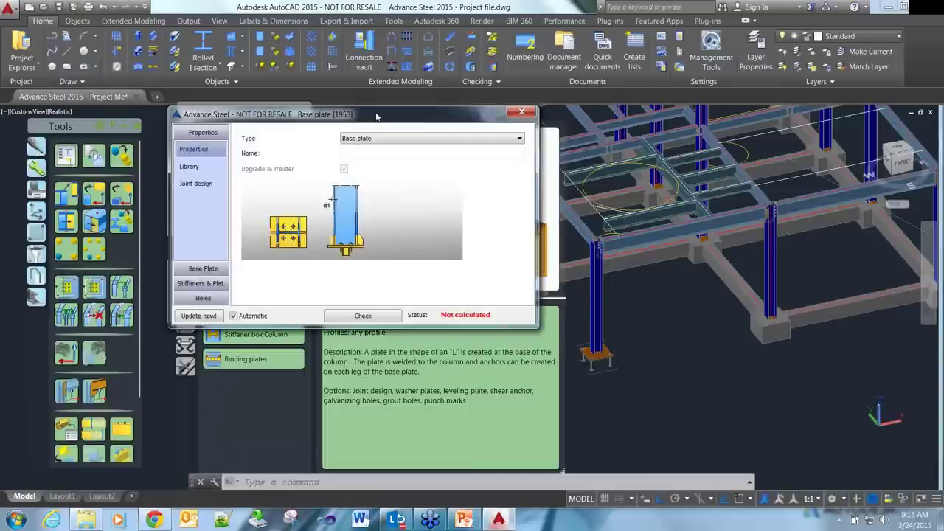
- Review the base plate's size settings, trying projections set-out before returning to from centre
{"action": "left_click_drag", "start_coordinate": [350, 116], "coordinate": [720, 184]}
{"action": "middle_click_drag", "start_coordinate": [417, 304], "coordinate": [405, 304], "text": "shift"}
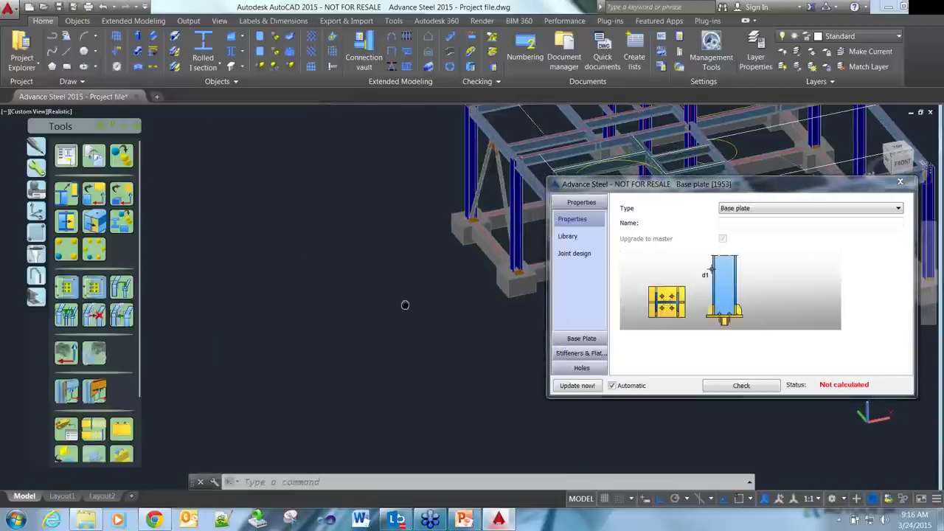
{"action": "scroll", "coordinate": [405, 304], "scroll_direction": "up", "scroll_amount": 5}
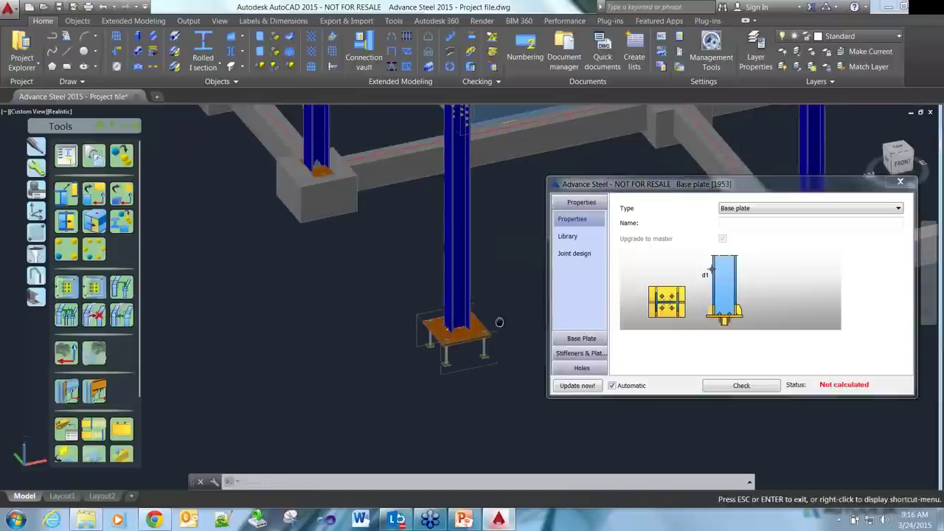
{"action": "left_click", "coordinate": [584, 338]}
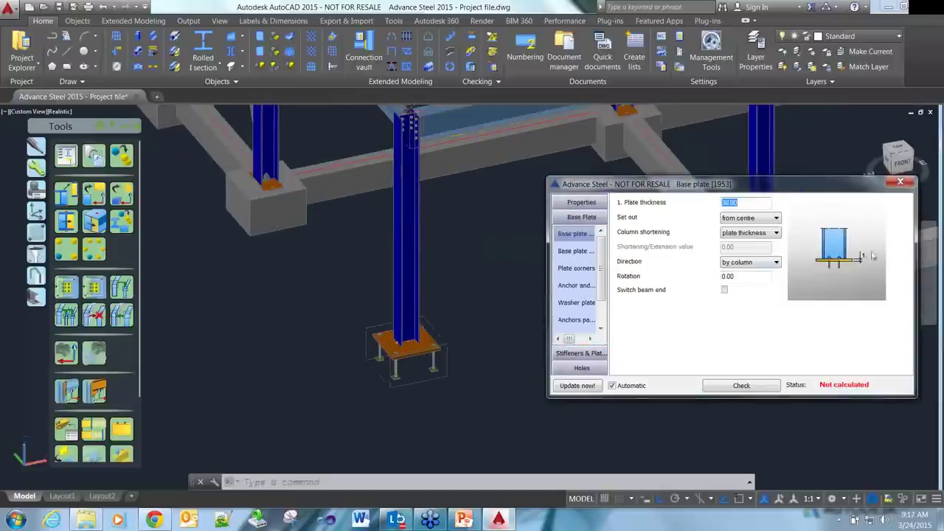
{"action": "left_click", "coordinate": [570, 252]}
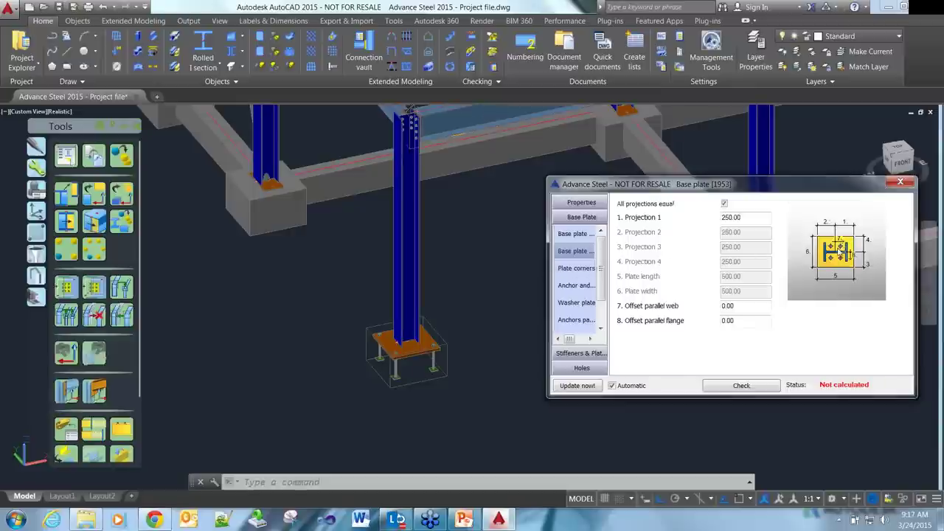
{"action": "left_click", "coordinate": [575, 233]}
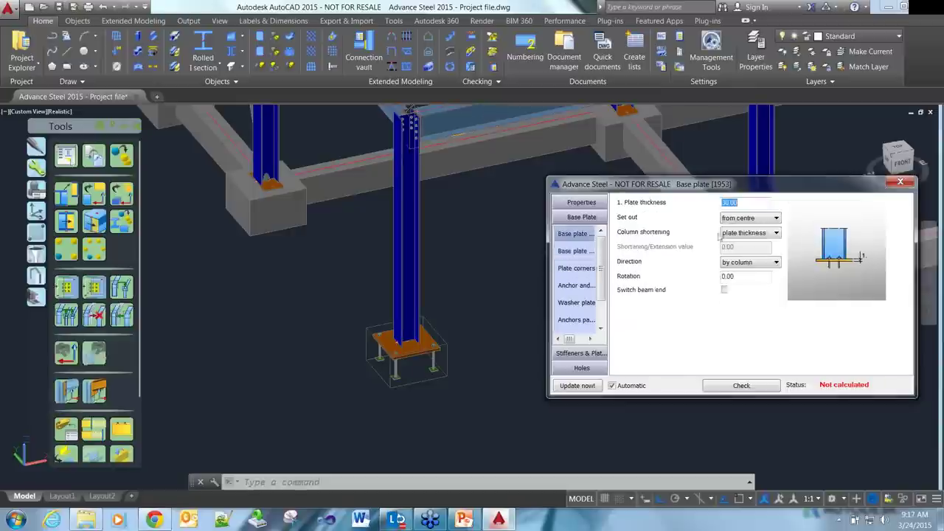
{"action": "left_click", "coordinate": [760, 221]}
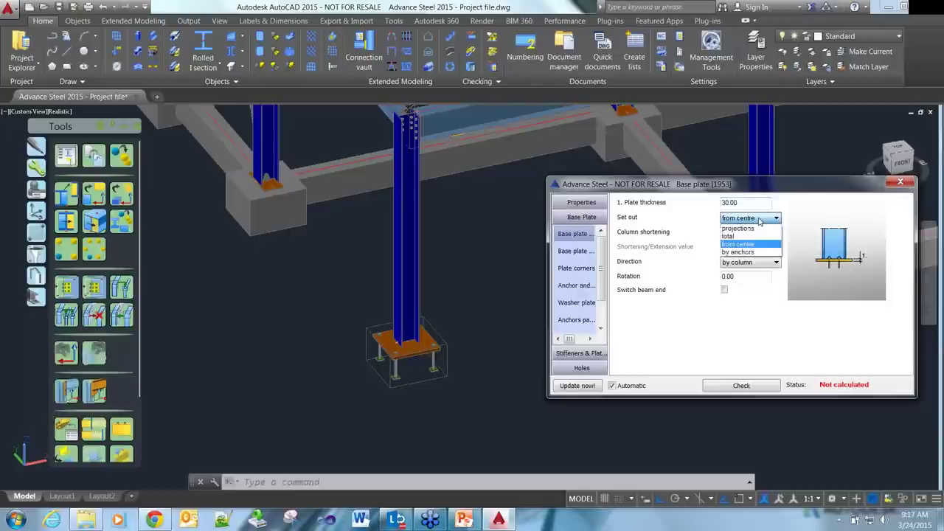
{"action": "left_click", "coordinate": [756, 228]}
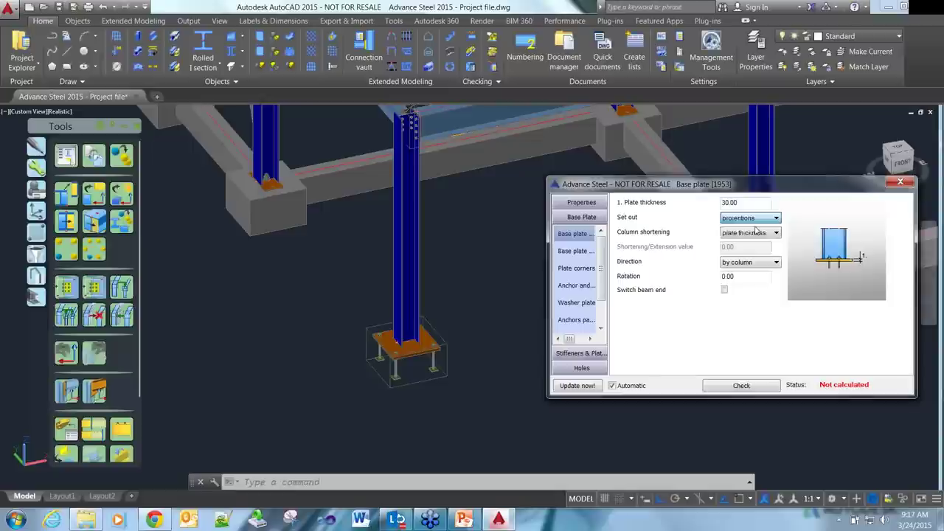
{"action": "left_click", "coordinate": [587, 252]}
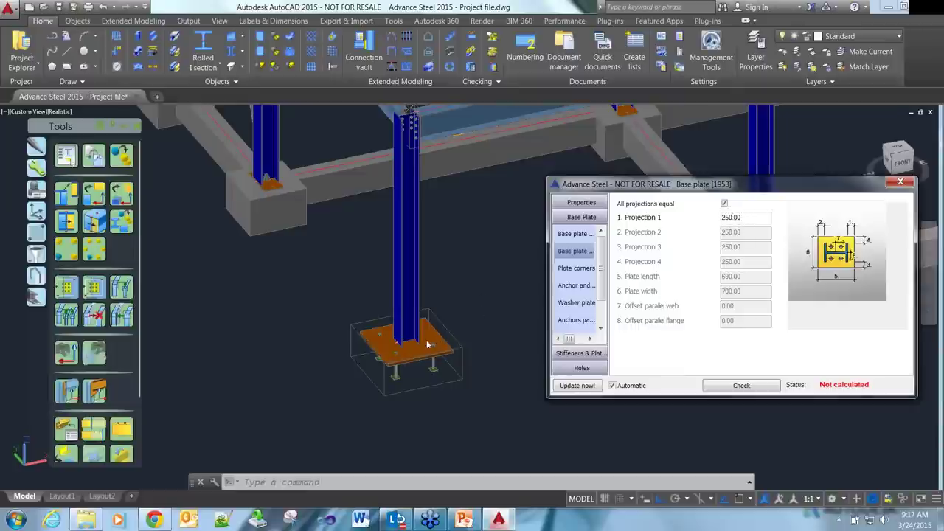
{"action": "left_click", "coordinate": [576, 233]}
{"action": "left_click", "coordinate": [752, 218]}
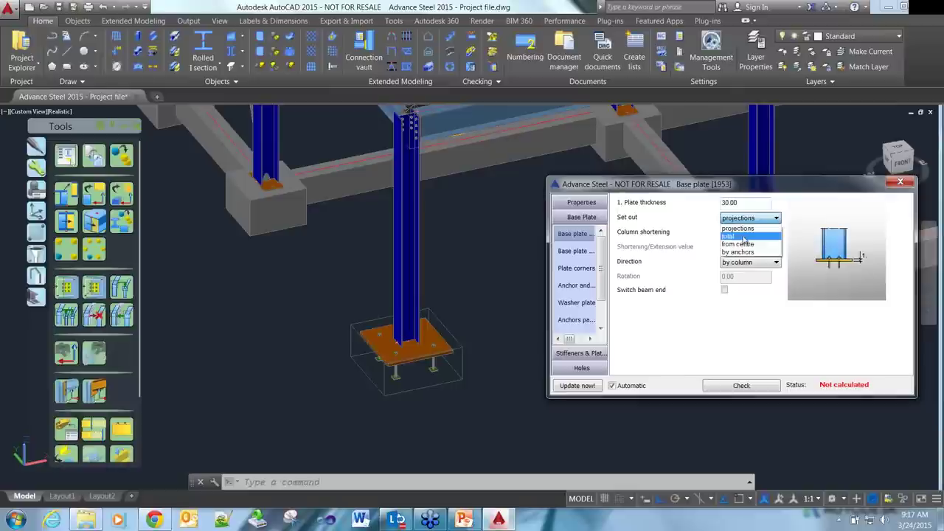
{"action": "left_click", "coordinate": [739, 244]}
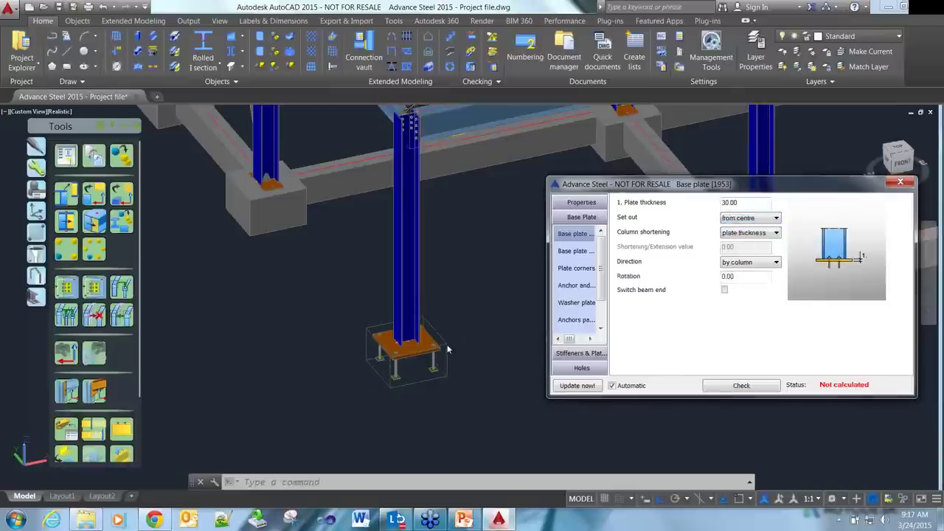
- Review the anchor, washer, layout, weld, stiffener, shim and shear anchor settings, then close
{"action": "left_click", "coordinate": [561, 292]}
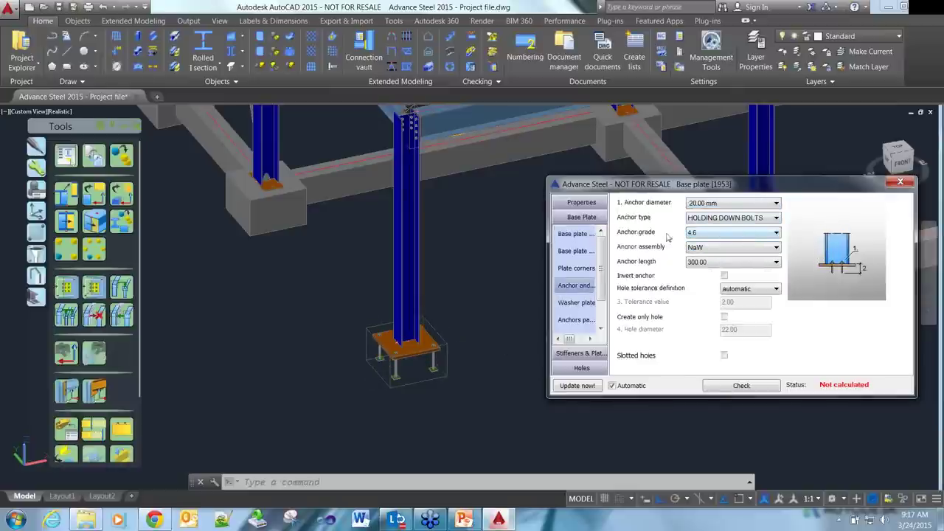
{"action": "left_click", "coordinate": [576, 302]}
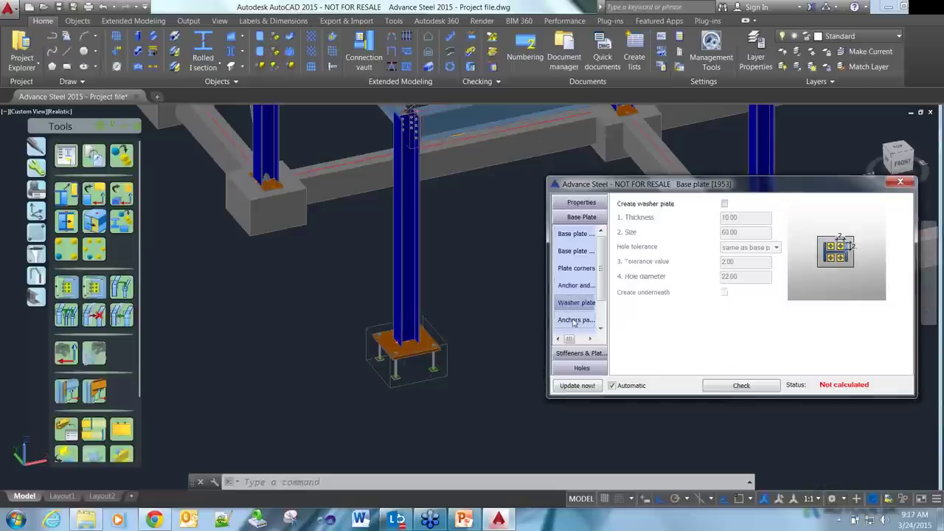
{"action": "left_click", "coordinate": [574, 320]}
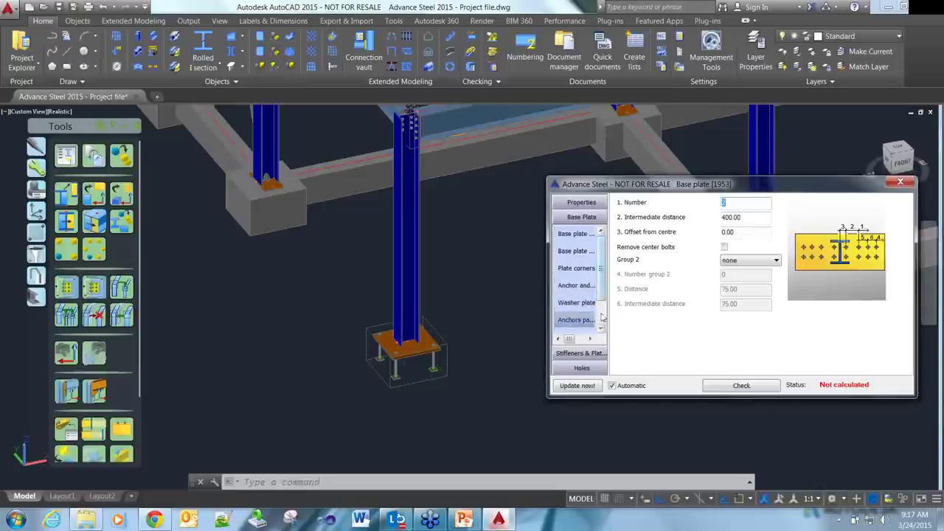
{"action": "scroll", "coordinate": [591, 317], "scroll_direction": "down", "scroll_amount": 1}
{"action": "left_click", "coordinate": [576, 302]}
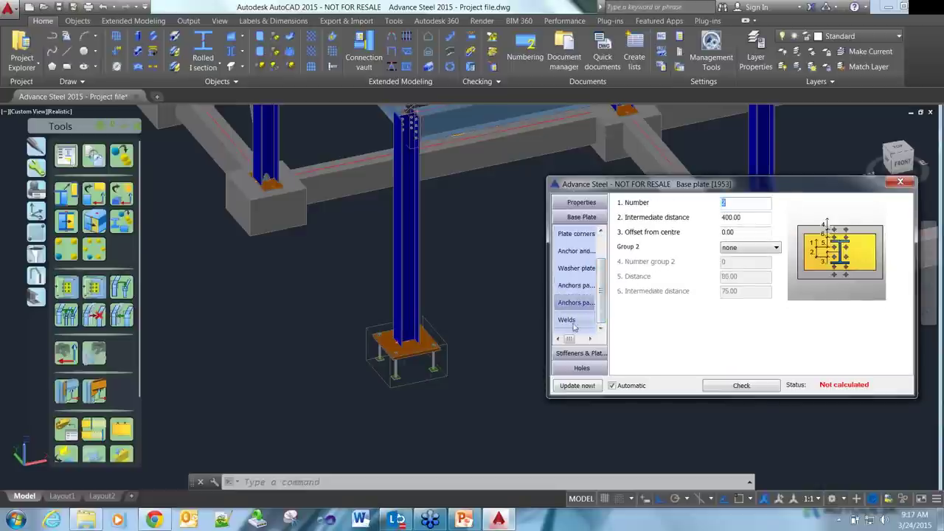
{"action": "left_click", "coordinate": [575, 324]}
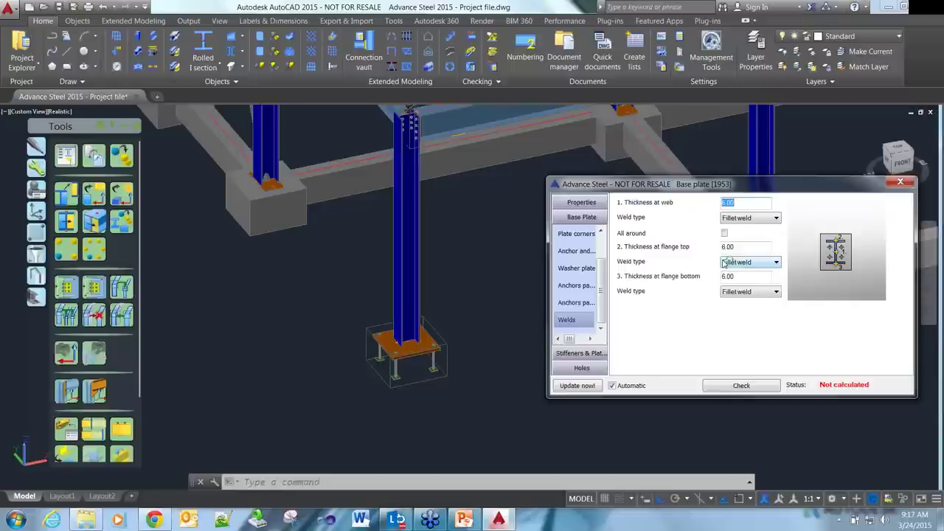
{"action": "left_click", "coordinate": [581, 352]}
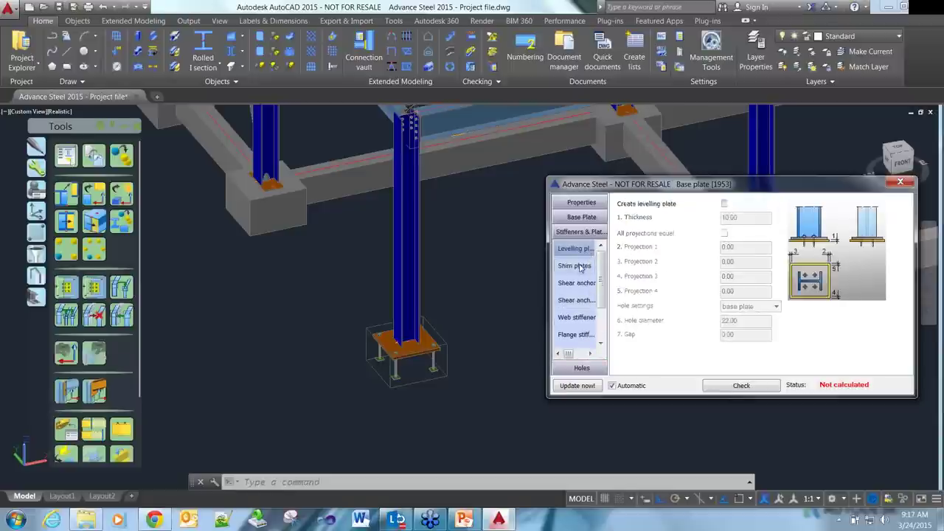
{"action": "left_click", "coordinate": [580, 267]}
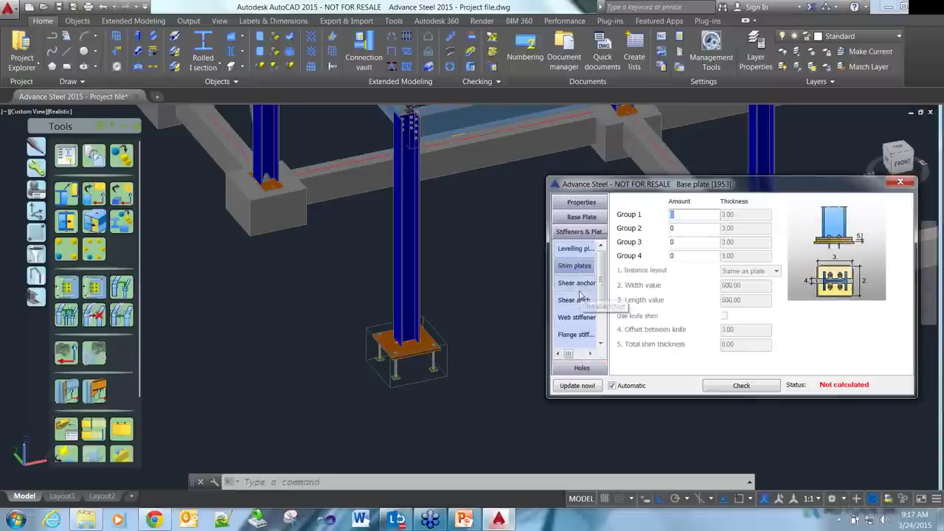
{"action": "left_click", "coordinate": [580, 291]}
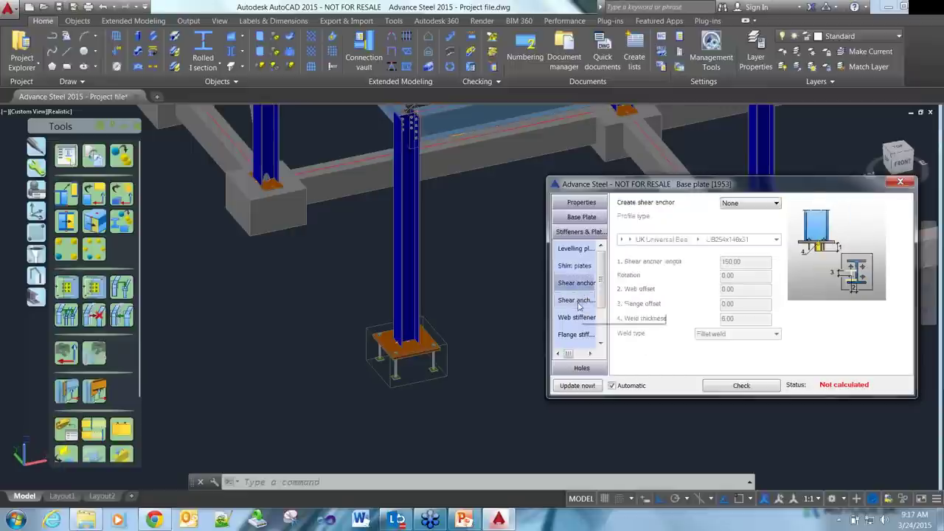
{"action": "left_click", "coordinate": [580, 300]}
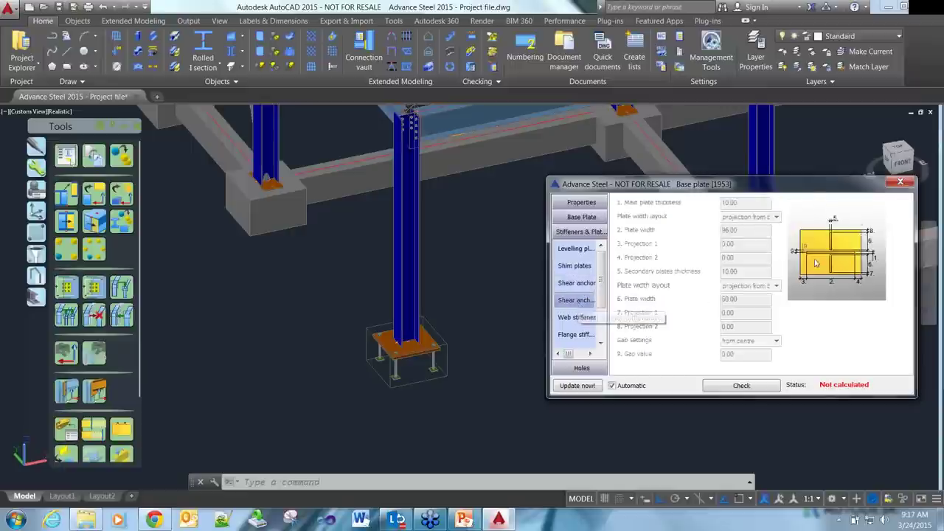
{"action": "left_click", "coordinate": [900, 183]}
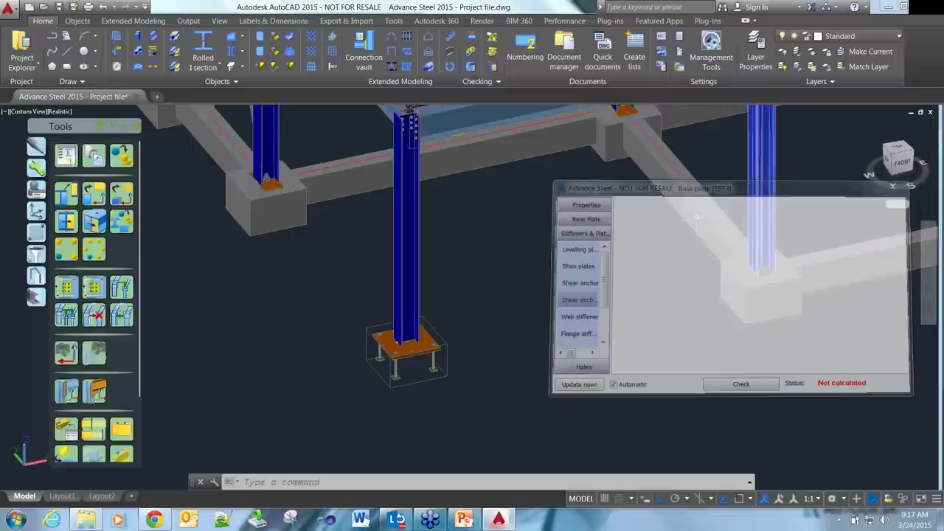
{"action": "middle_click_drag", "start_coordinate": [280, 252], "coordinate": [221, 222]}
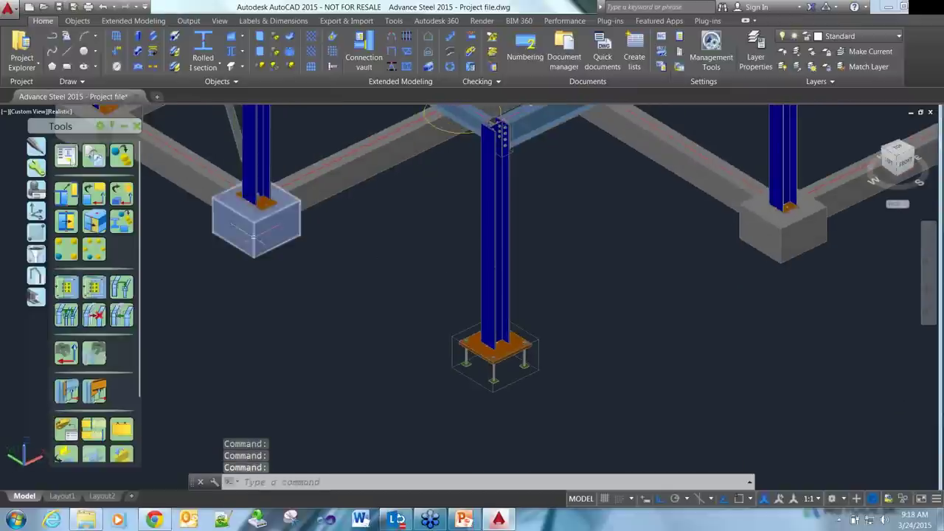
- Place an isolated footing snapped to the node beneath the column's base plate
{"action": "left_click", "coordinate": [75, 21]}
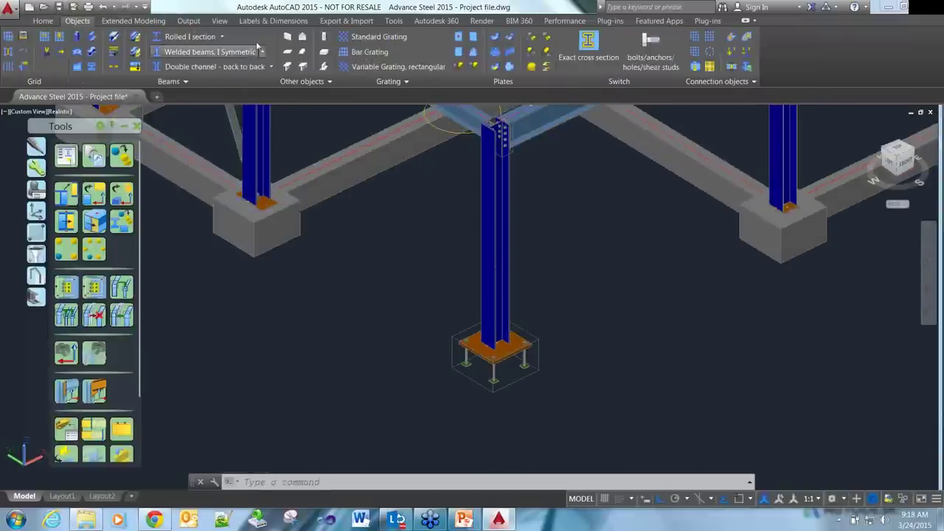
{"action": "left_click", "coordinate": [323, 55]}
{"action": "right_click", "coordinate": [537, 301], "text": "shift"}
{"action": "left_click", "coordinate": [575, 234]}
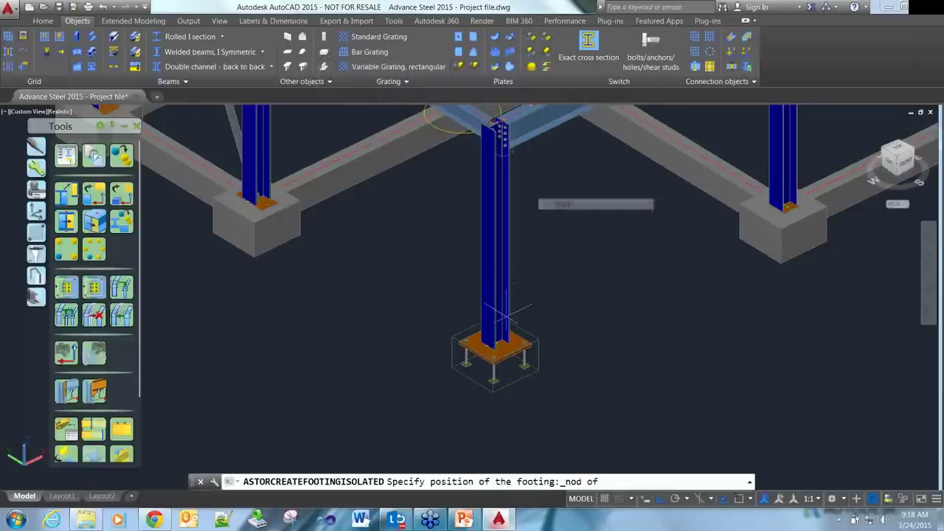
{"action": "left_click", "coordinate": [504, 317]}
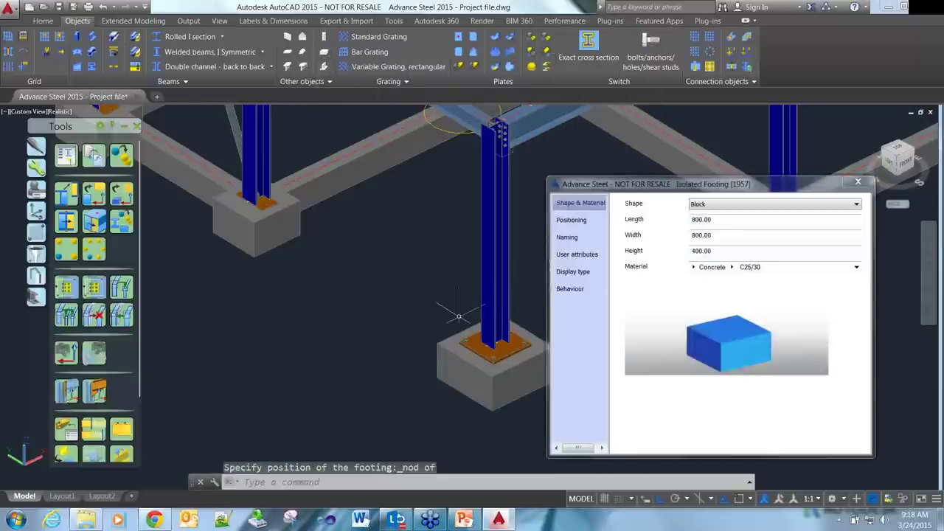
{"action": "middle_click_drag", "start_coordinate": [459, 316], "coordinate": [376, 342]}
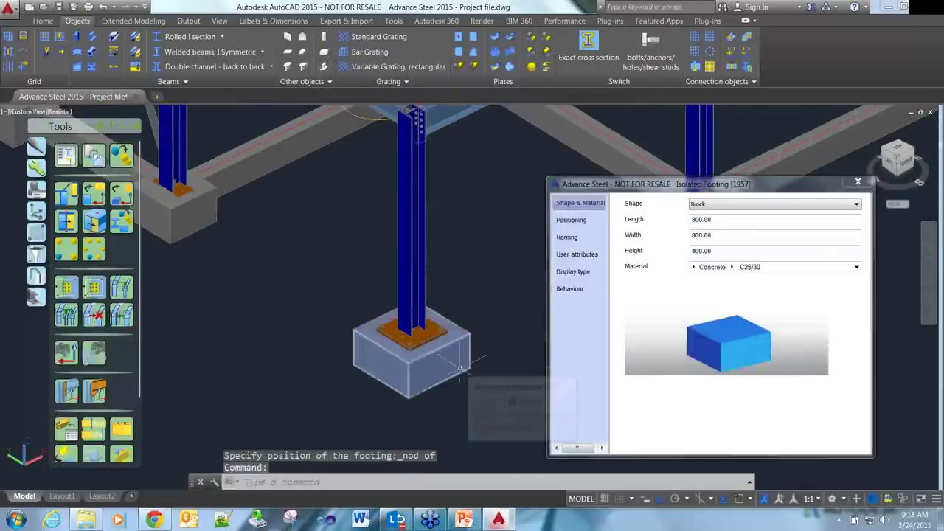
{"action": "key", "text": "Escape"}
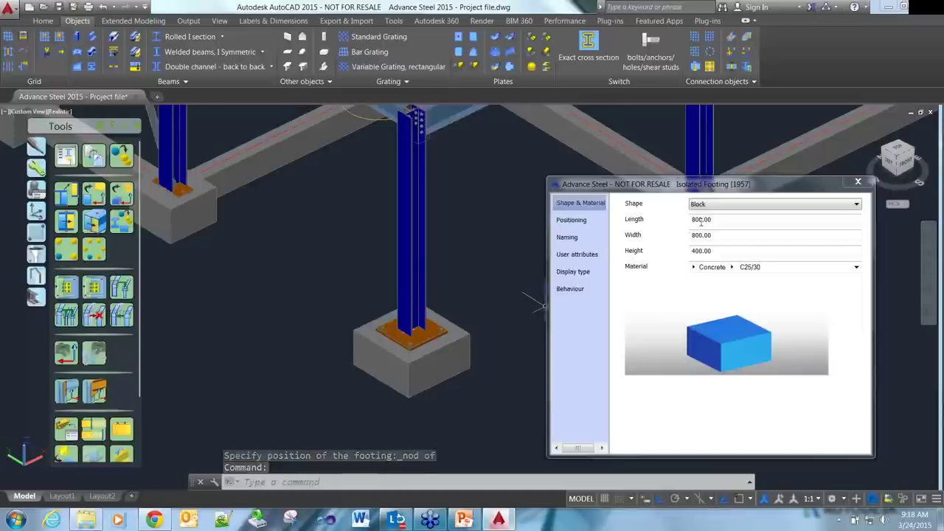
- Keep the footing shape as Block, check its positioning and naming settings, and close
{"action": "left_click", "coordinate": [719, 205]}
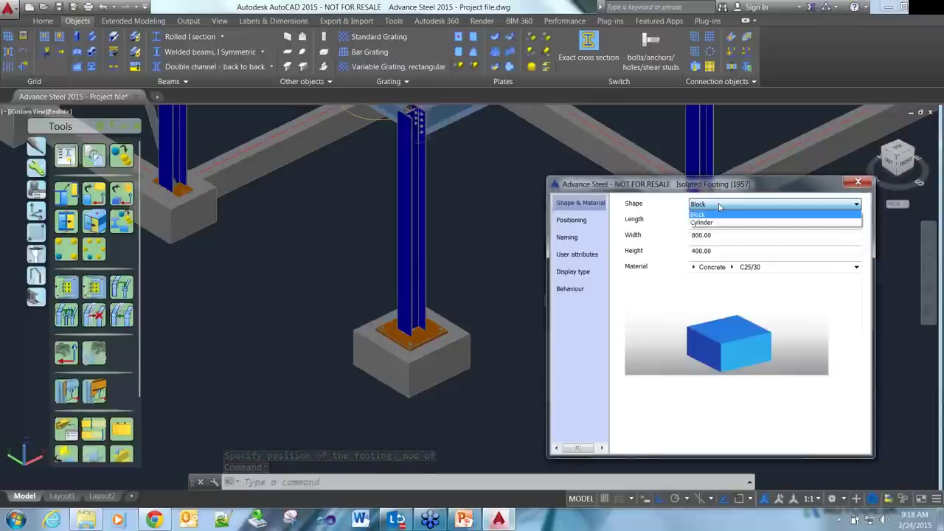
{"action": "left_click", "coordinate": [720, 214]}
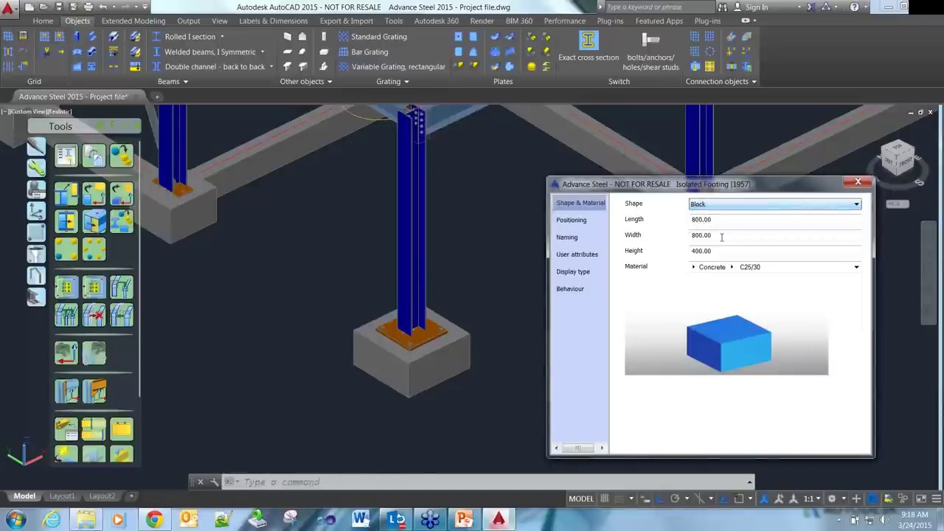
{"action": "left_click", "coordinate": [589, 222]}
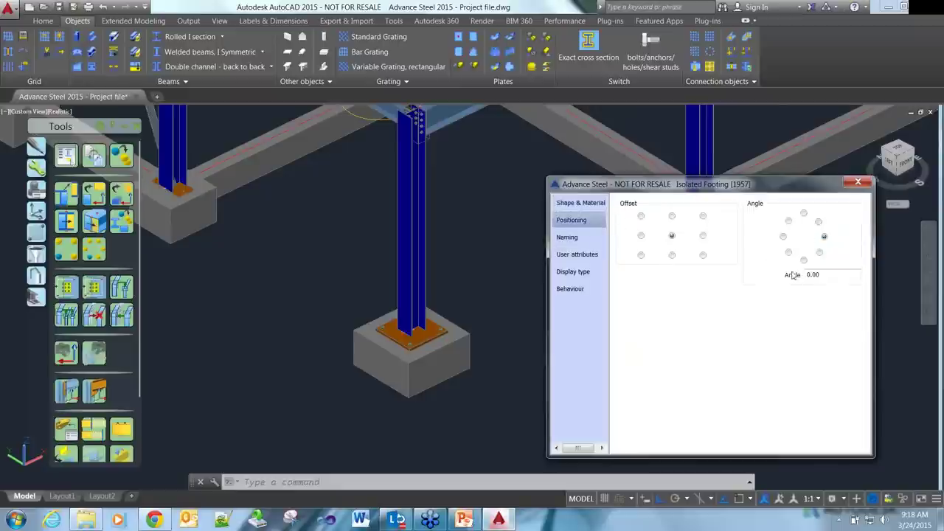
{"action": "left_click", "coordinate": [573, 239]}
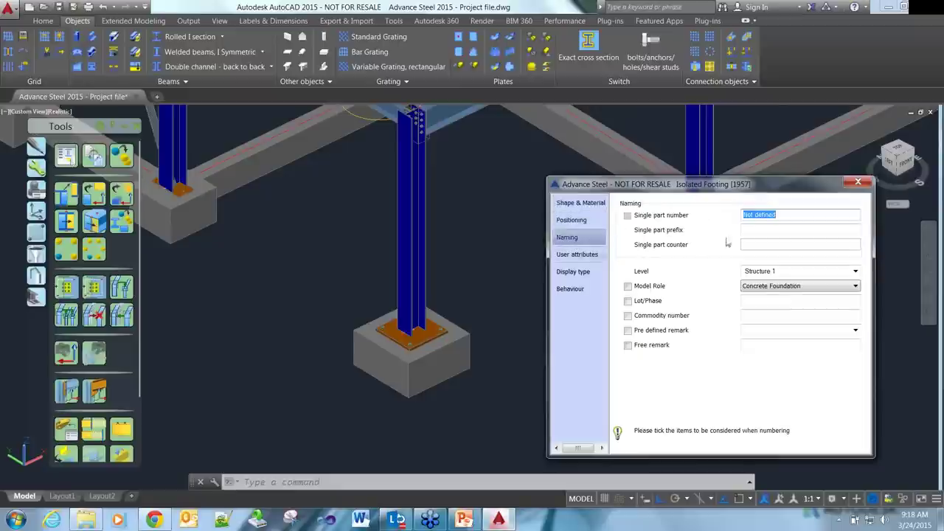
{"action": "left_click", "coordinate": [856, 182]}
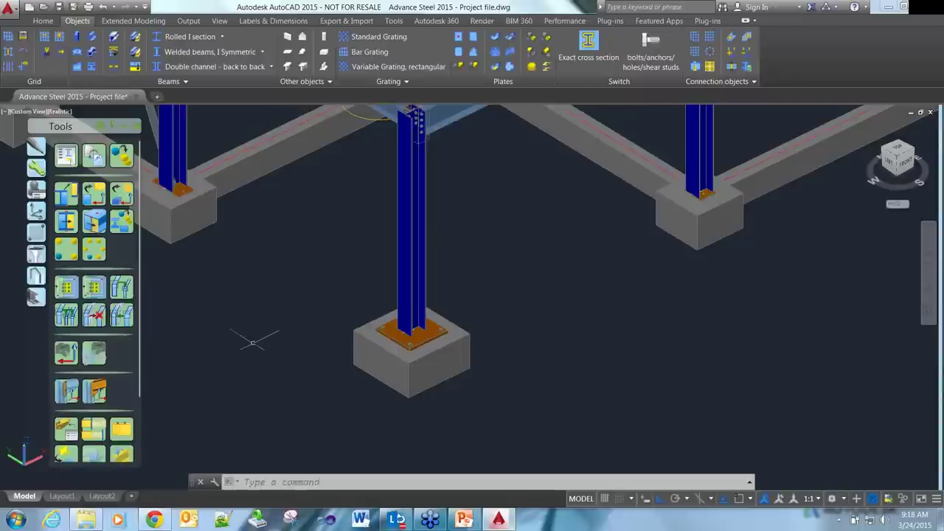
{"action": "middle_click_drag", "start_coordinate": [252, 342], "coordinate": [376, 326], "text": "shift"}
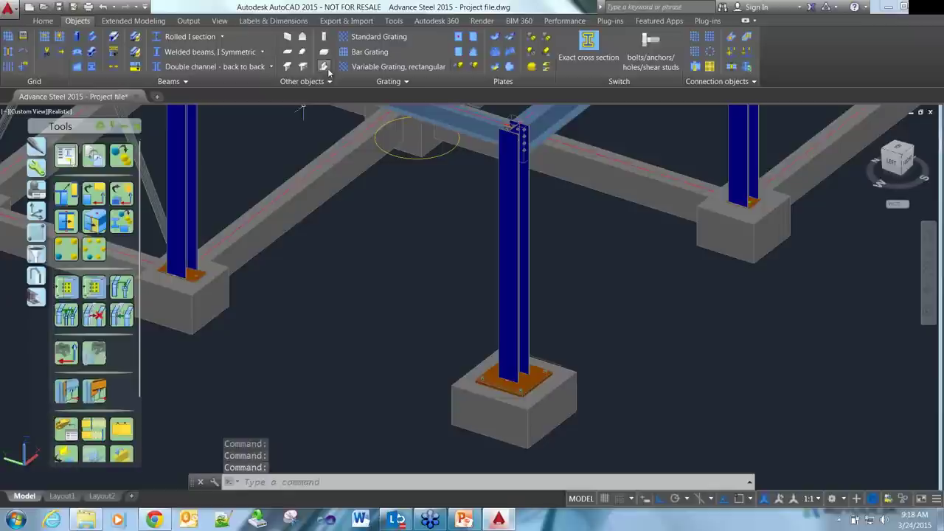
- Draw a continuous footing between the two footings' edge midpoints, aligned top-centre
{"action": "left_click", "coordinate": [324, 67]}
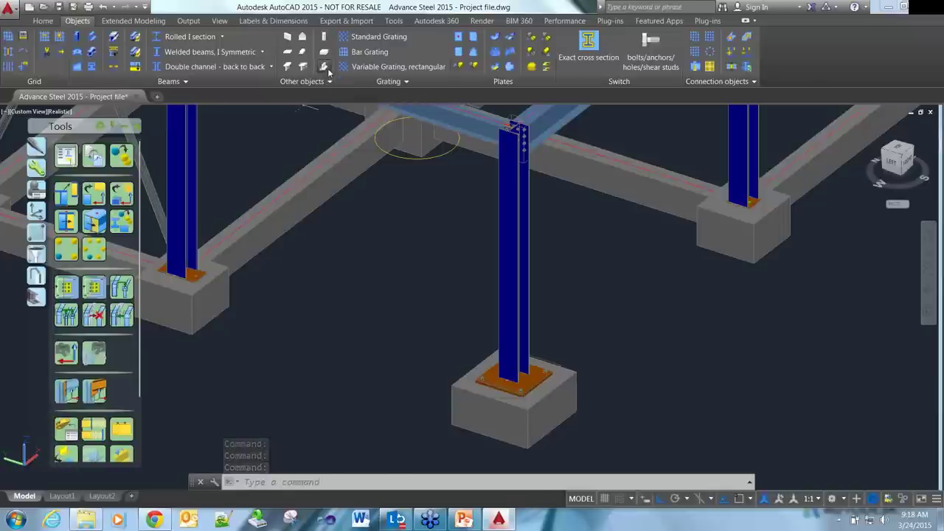
{"action": "right_click", "coordinate": [243, 317], "text": "shift"}
{"action": "left_click", "coordinate": [277, 436]}
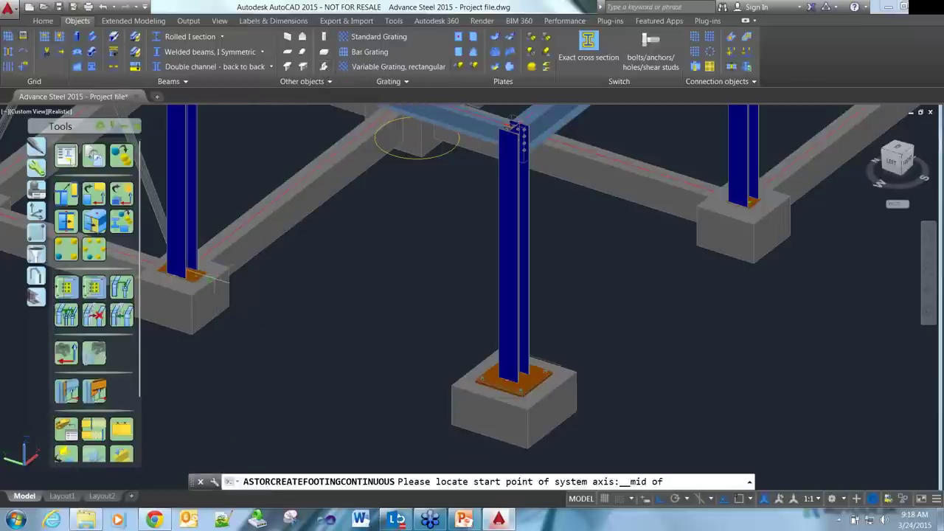
{"action": "left_click", "coordinate": [218, 282]}
{"action": "right_click", "coordinate": [380, 327], "text": "shift"}
{"action": "left_click", "coordinate": [411, 217]}
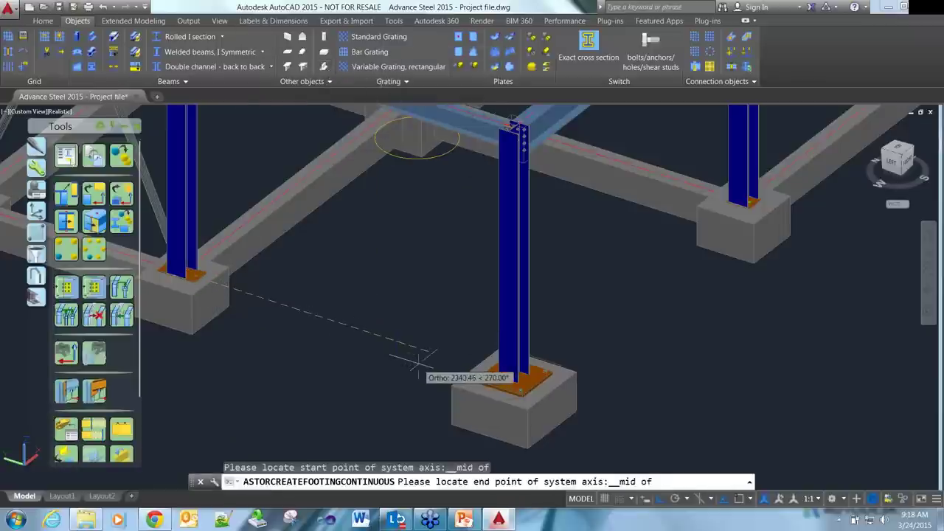
{"action": "middle_click_drag", "start_coordinate": [418, 362], "coordinate": [460, 373], "text": "shift"}
{"action": "left_click", "coordinate": [461, 373]}
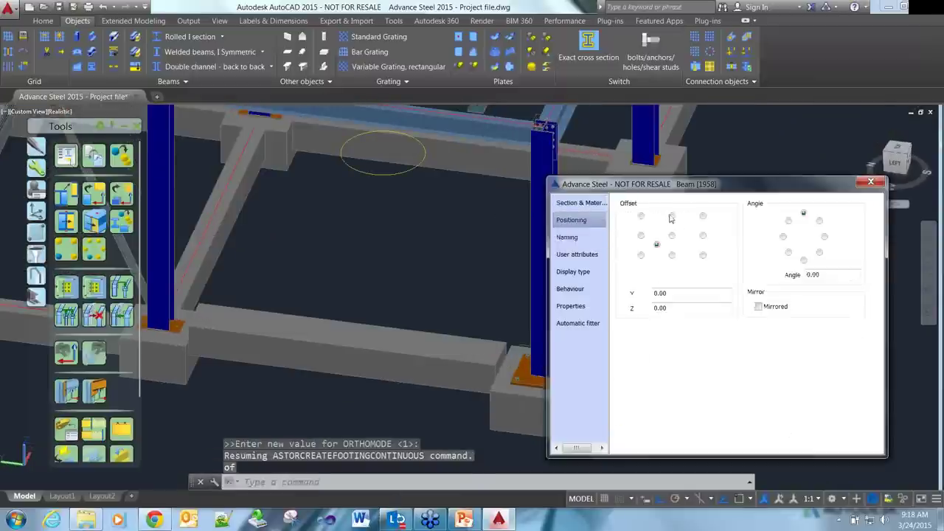
{"action": "left_click", "coordinate": [672, 217]}
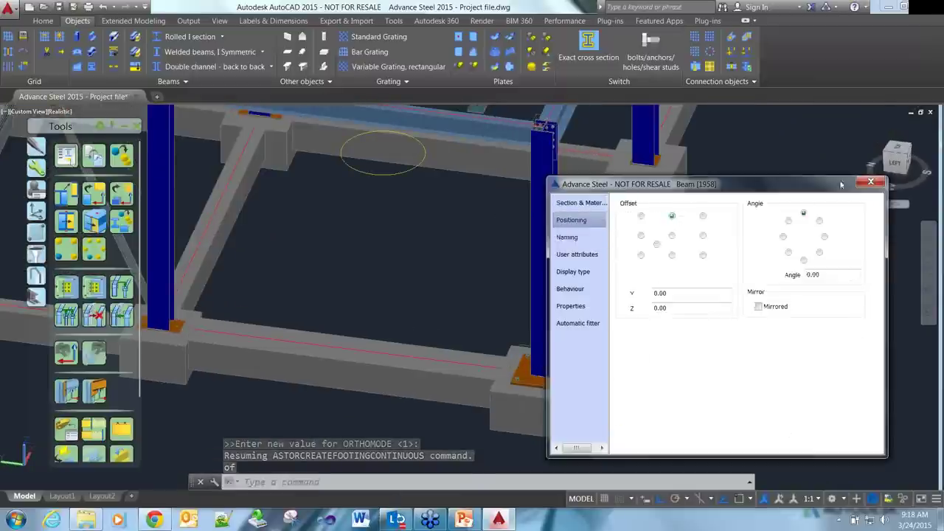
{"action": "left_click", "coordinate": [871, 183]}
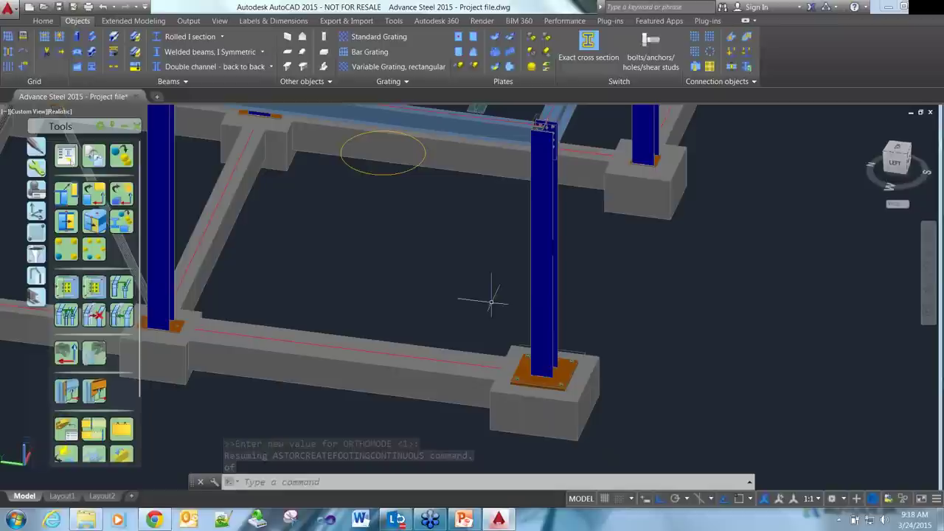
{"action": "scroll", "coordinate": [491, 301], "scroll_direction": "down", "scroll_amount": 5}
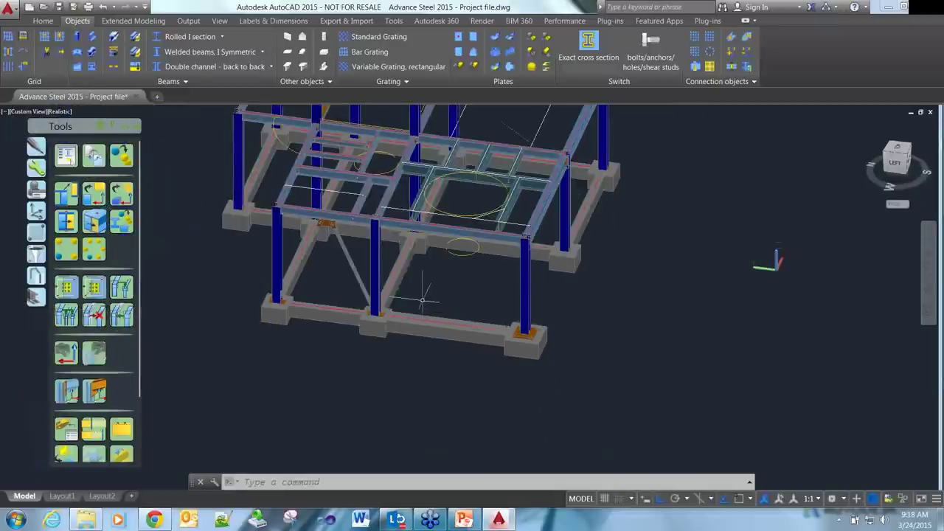
{"action": "left_click", "coordinate": [330, 81]}
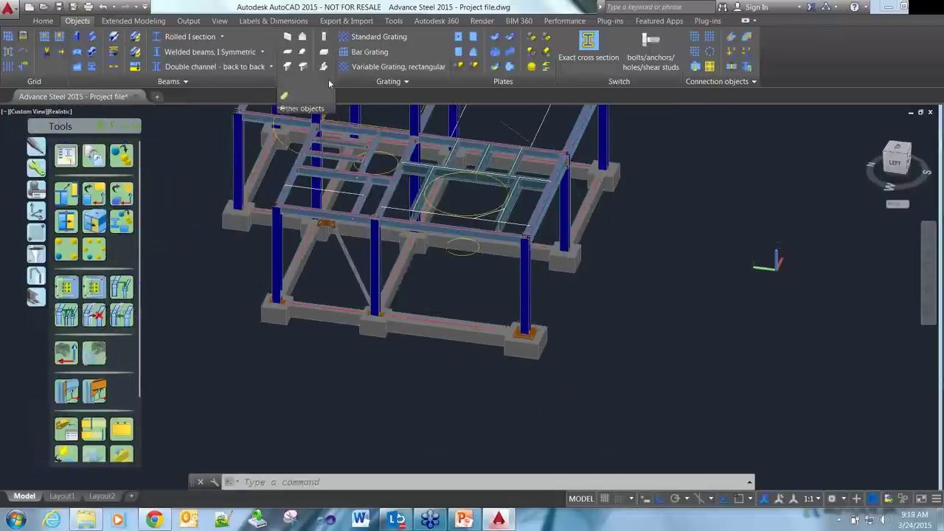
- Insert a two-point timber beam with the solid wood VH 100X260 section
{"action": "left_click", "coordinate": [286, 97]}
{"action": "left_click", "coordinate": [682, 284]}
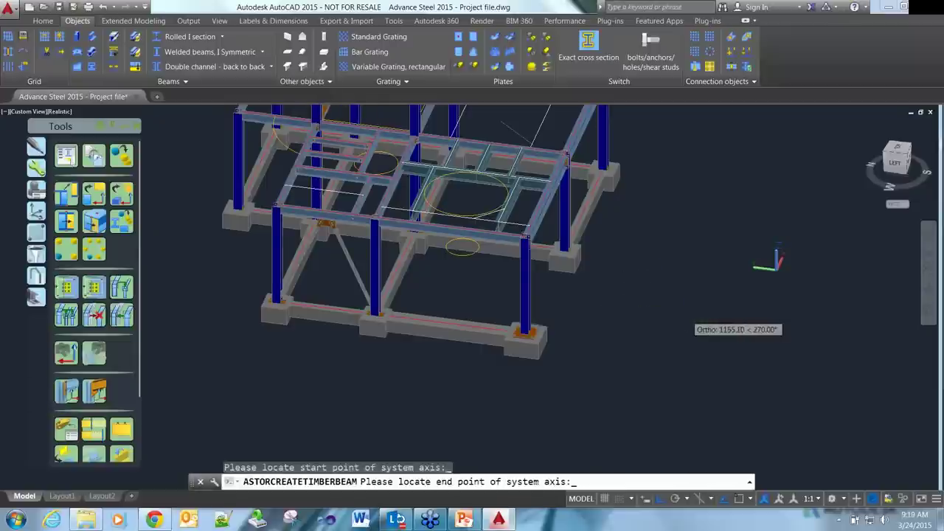
{"action": "left_click", "coordinate": [687, 319]}
{"action": "left_click", "coordinate": [701, 214]}
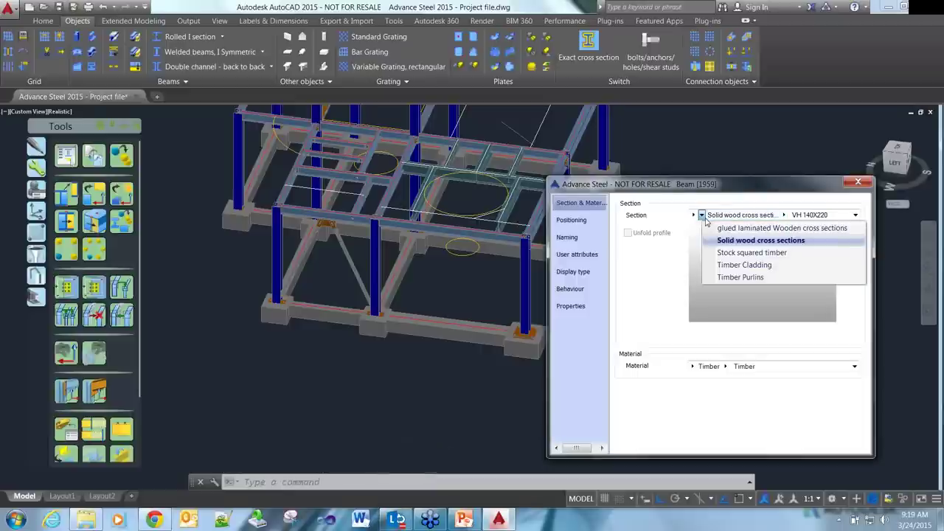
{"action": "left_click", "coordinate": [707, 223]}
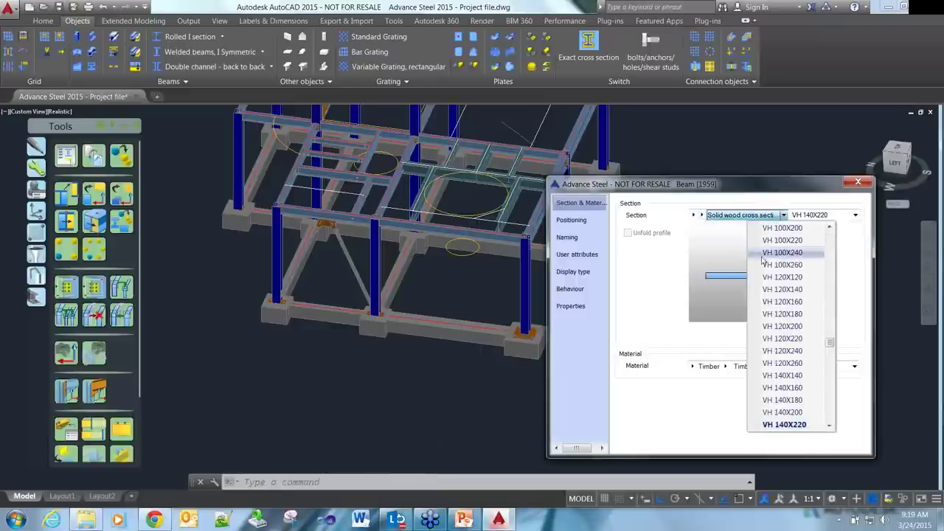
{"action": "left_click", "coordinate": [766, 267]}
{"action": "left_click_drag", "start_coordinate": [755, 190], "coordinate": [392, 172]}
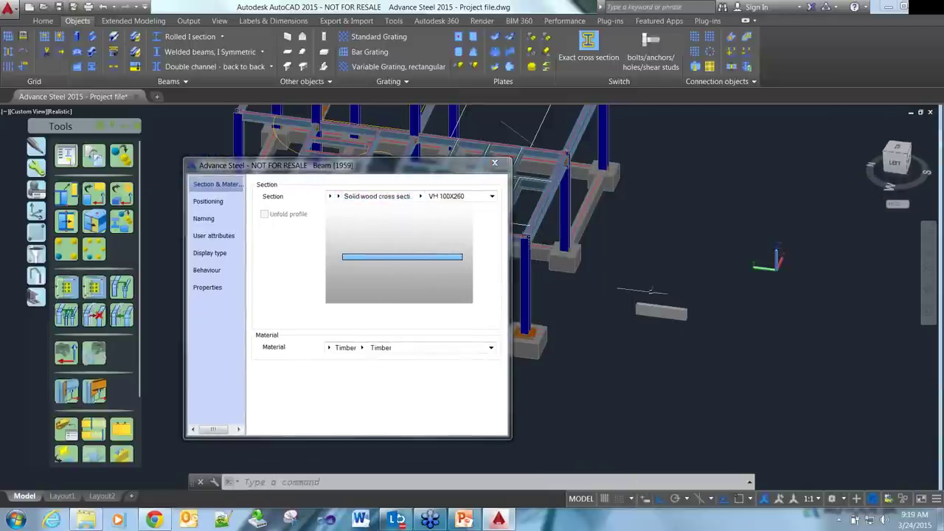
{"action": "scroll", "coordinate": [651, 291], "scroll_direction": "up", "scroll_amount": 5}
{"action": "key", "text": "Escape"}
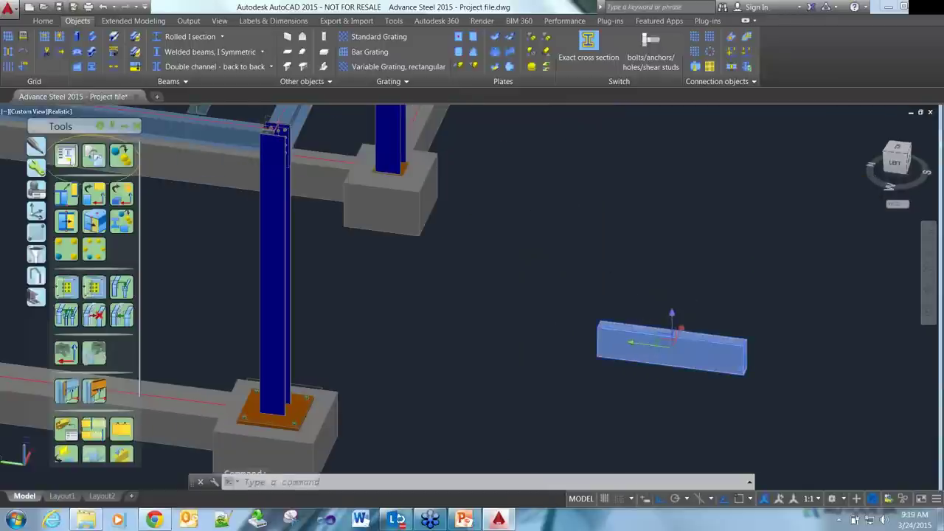
{"action": "double_click", "coordinate": [672, 346]}
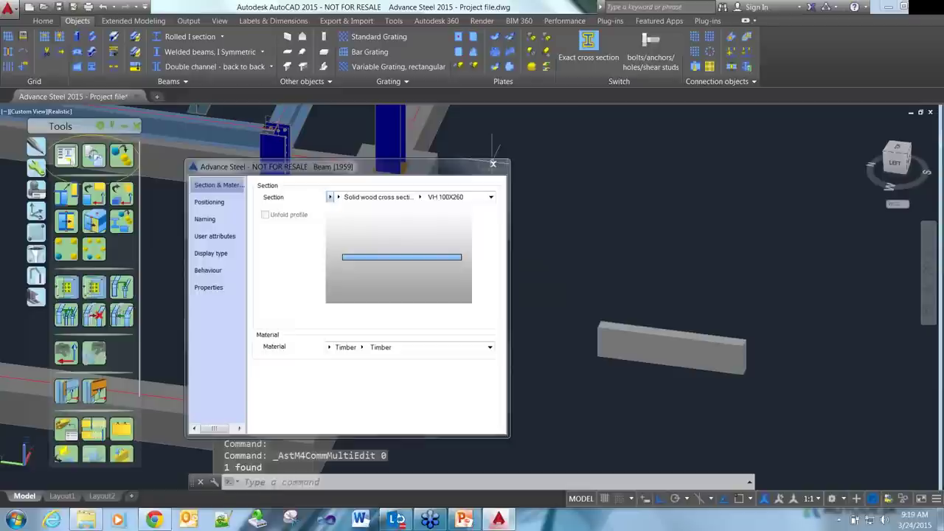
{"action": "key", "text": "Escape"}
- Erase the trial timber beam with E and save the project
{"action": "type", "text": "e"}
{"action": "key", "text": "Return"}
{"action": "left_click", "coordinate": [685, 312]}
{"action": "left_click", "coordinate": [655, 345]}
{"action": "key", "text": "Return"}
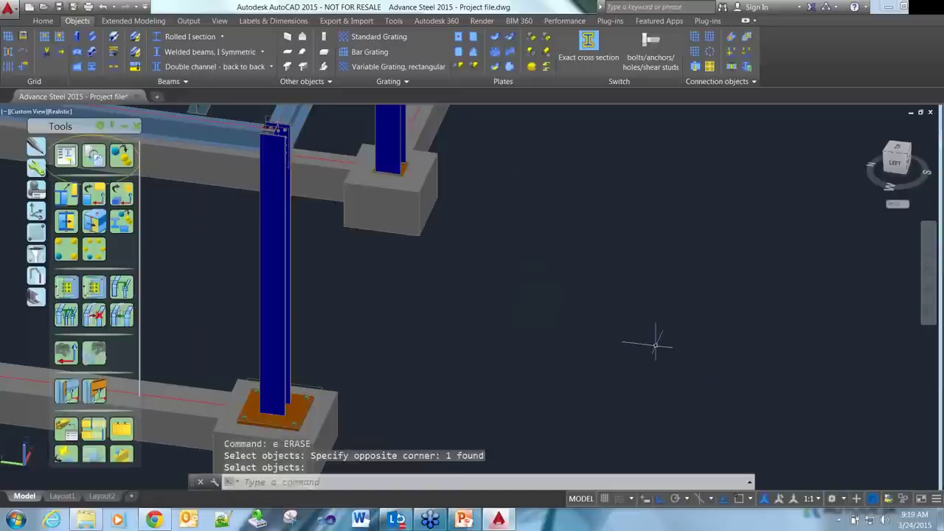
{"action": "scroll", "coordinate": [655, 344], "scroll_direction": "down", "scroll_amount": 10}
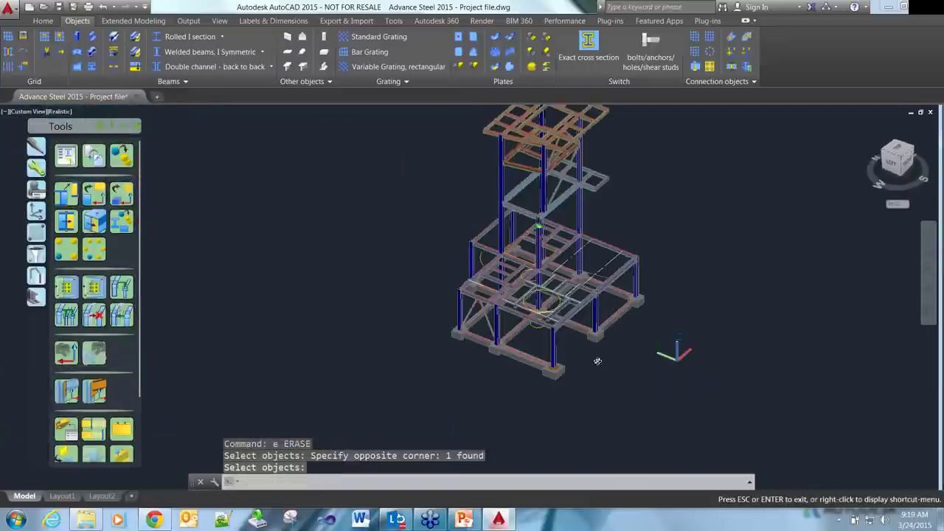
{"action": "middle_click_drag", "start_coordinate": [598, 361], "coordinate": [583, 354], "text": "shift"}
{"action": "key", "text": "Escape"}
{"action": "key", "text": "Escape"}
{"action": "key", "text": "ctrl+s"}
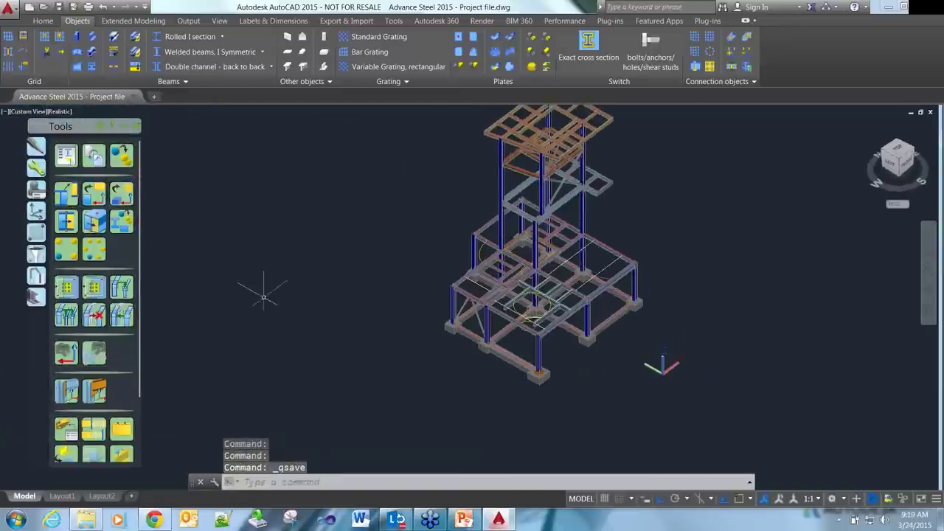
- Place a portal frame from the first column's base to the second column's top, showing span and heights
{"action": "left_click", "coordinate": [157, 24]}
{"action": "left_click", "coordinate": [25, 34]}
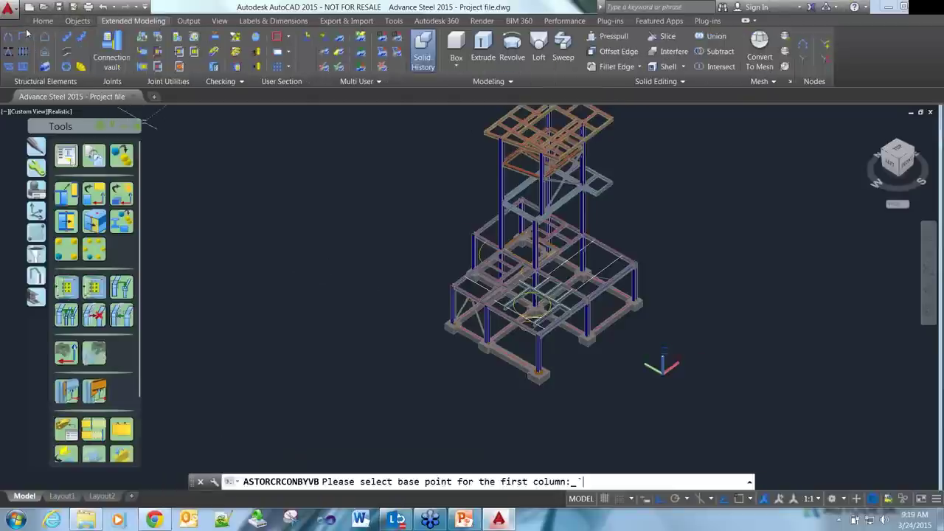
{"action": "key", "text": "Escape"}
{"action": "left_click", "coordinate": [331, 274]}
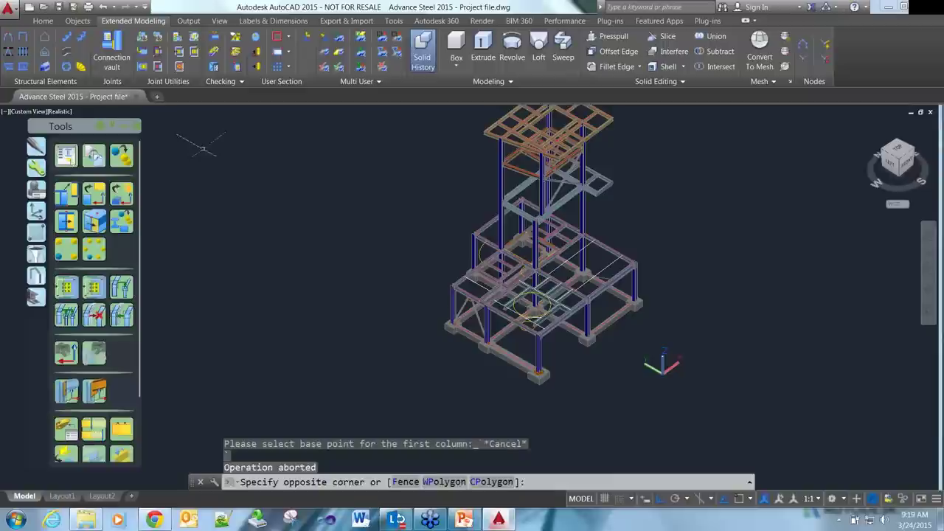
{"action": "key", "text": "Escape"}
{"action": "key", "text": "Escape"}
{"action": "key", "text": "Escape"}
{"action": "left_click", "coordinate": [25, 37]}
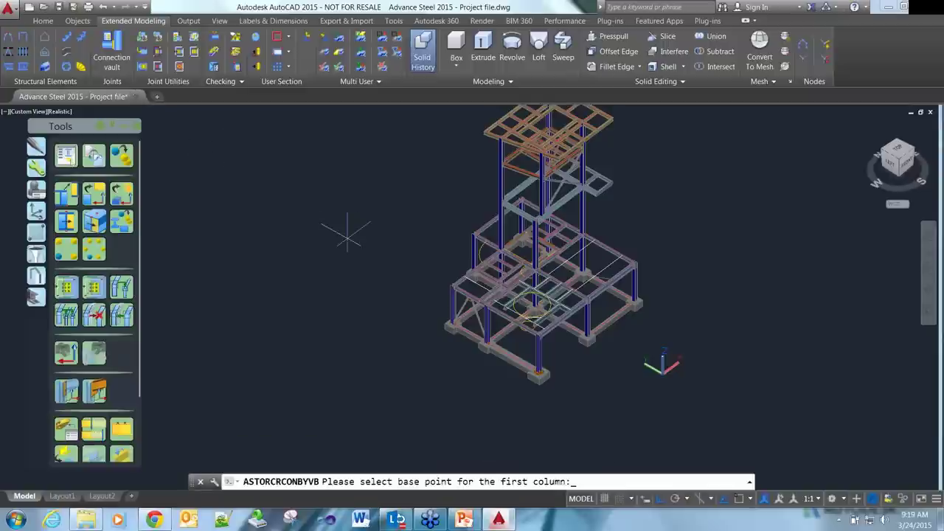
{"action": "left_click", "coordinate": [347, 234]}
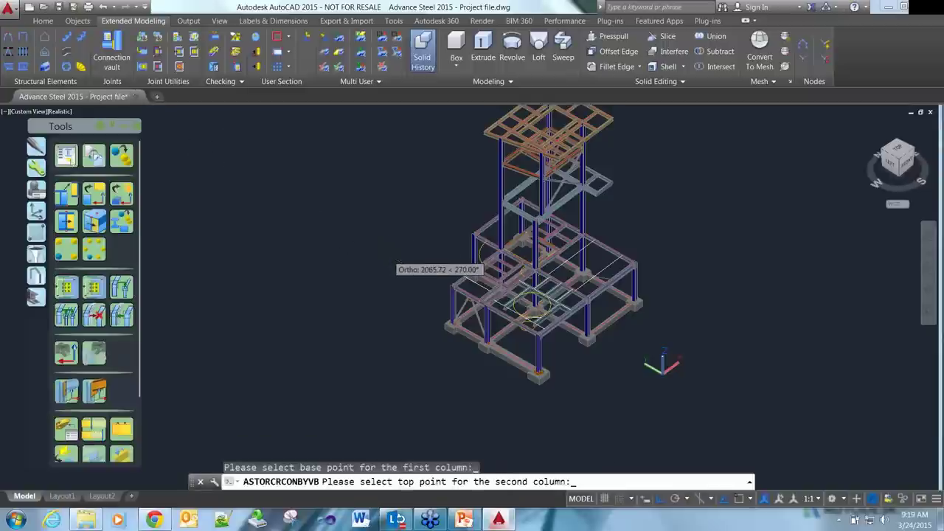
{"action": "left_click", "coordinate": [388, 258]}
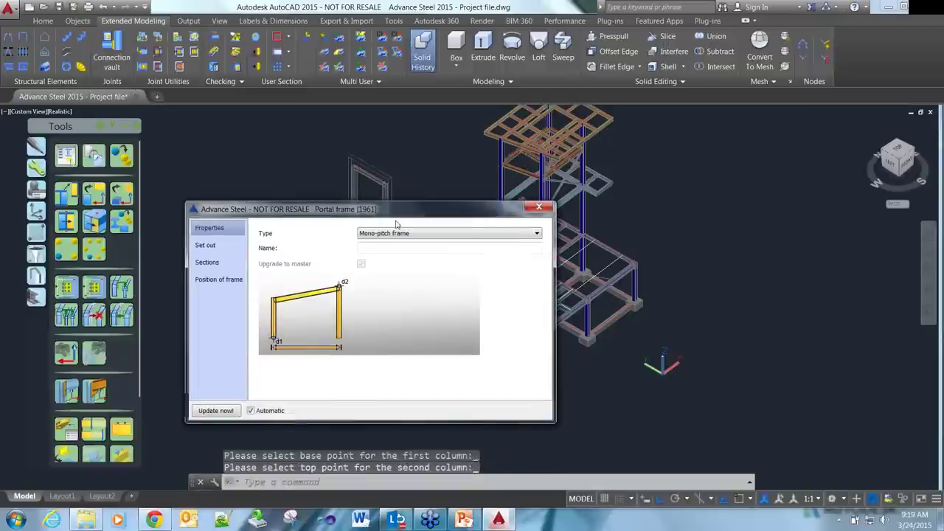
{"action": "scroll", "coordinate": [414, 236], "scroll_direction": "up", "scroll_amount": 4}
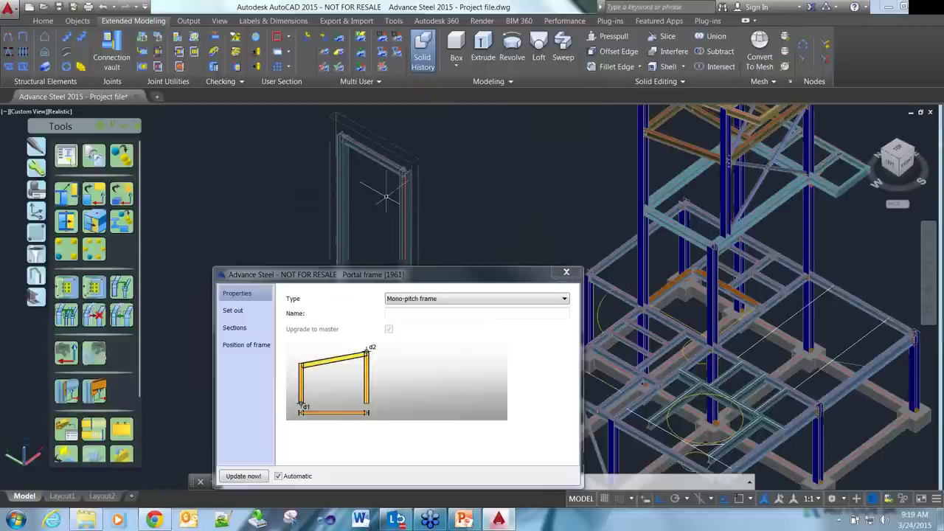
{"action": "left_click_drag", "start_coordinate": [413, 275], "coordinate": [605, 218]}
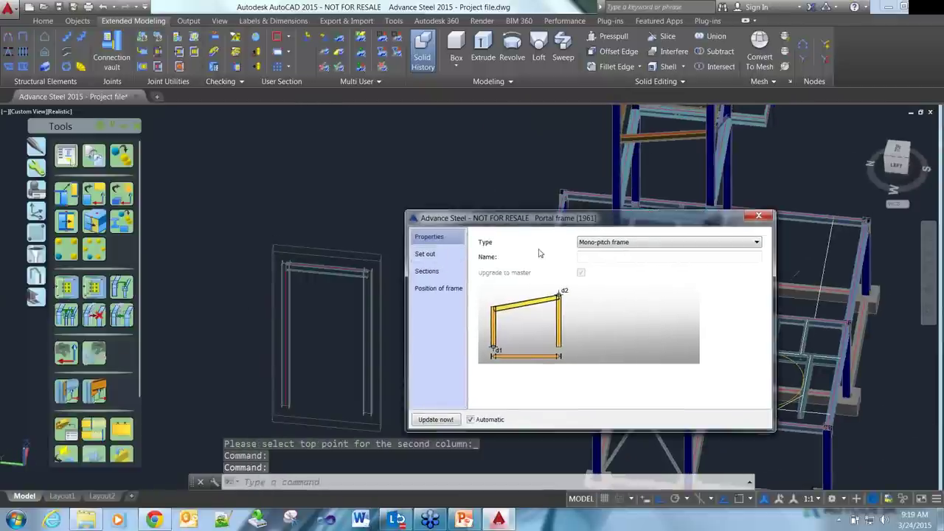
{"action": "left_click", "coordinate": [432, 256]}
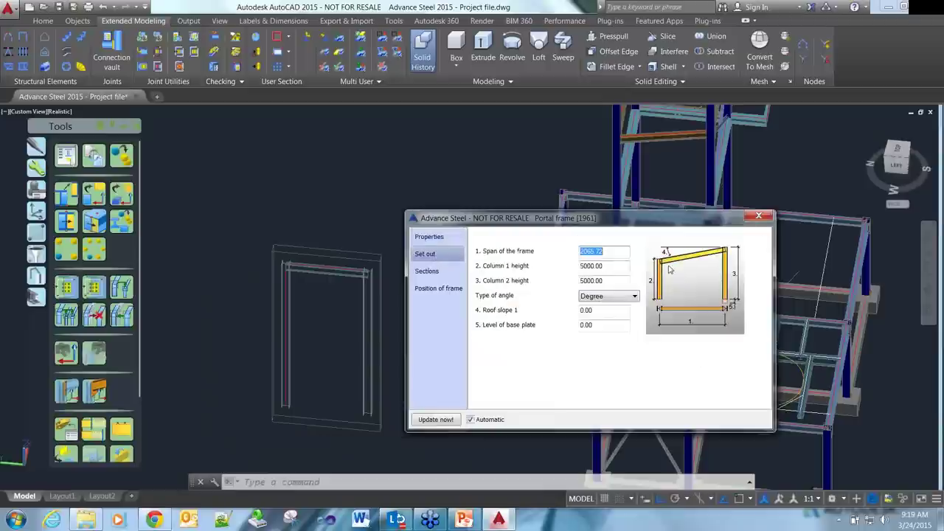
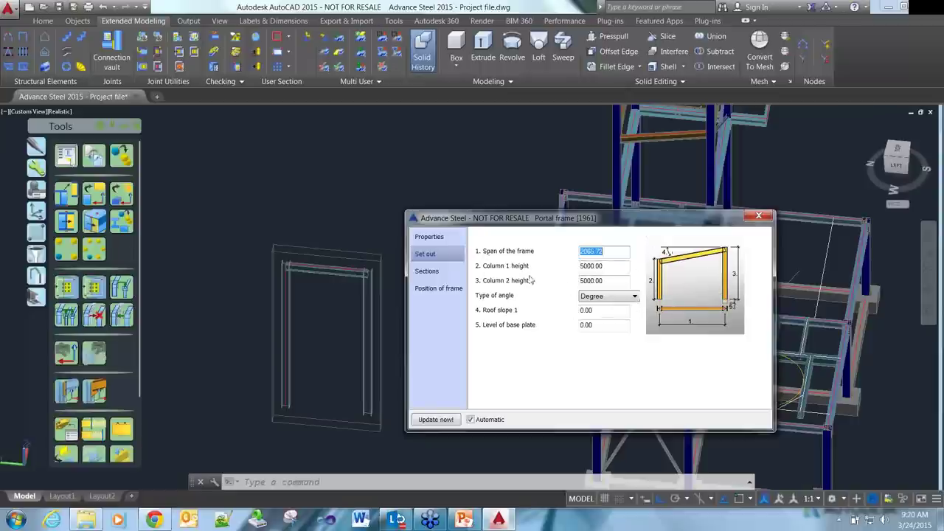
- On the frame's Sections page, set rafter Projections 1 and 2 to 500
{"action": "left_click", "coordinate": [428, 270]}
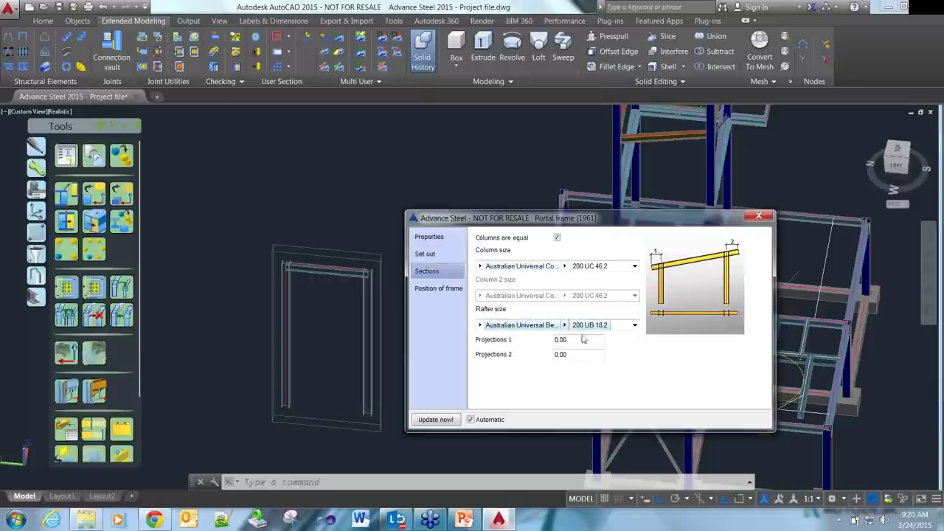
{"action": "left_click", "coordinate": [557, 339]}
{"action": "type", "text": "500"}
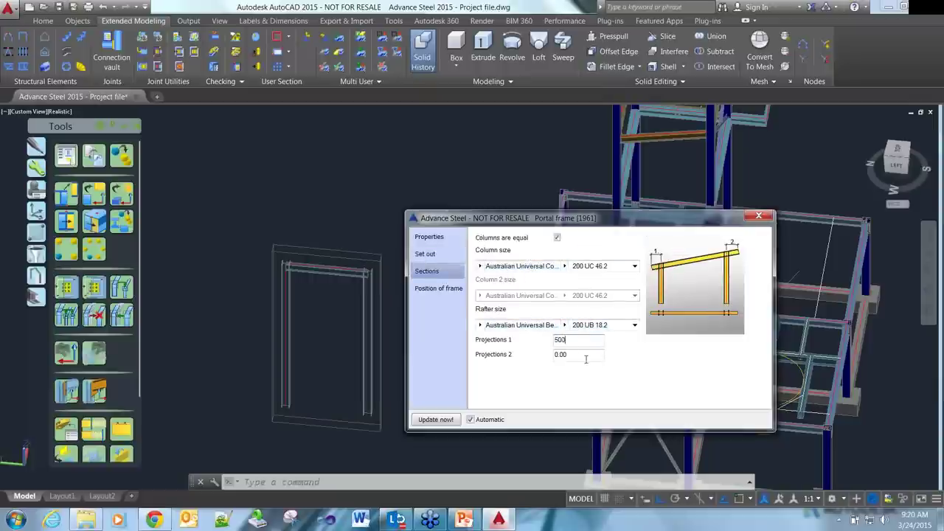
{"action": "left_click", "coordinate": [579, 354]}
{"action": "type", "text": "500"}
{"action": "key", "text": "Tab"}
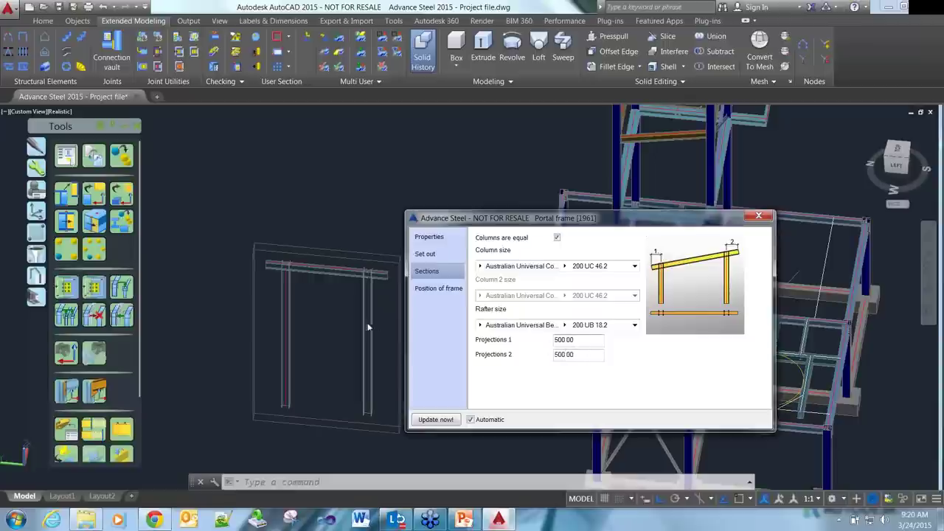
{"action": "scroll", "coordinate": [367, 275], "scroll_direction": "up", "scroll_amount": 2}
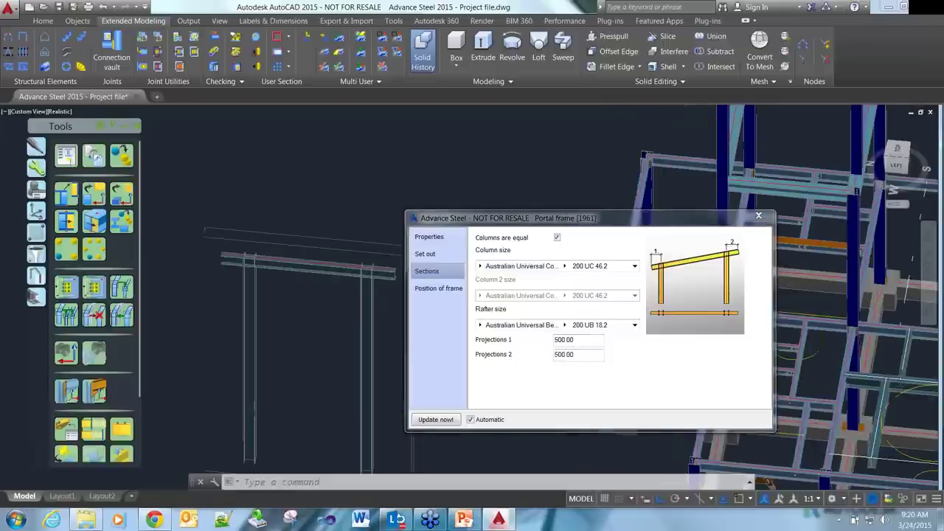
{"action": "scroll", "coordinate": [377, 284], "scroll_direction": "down", "scroll_amount": 2}
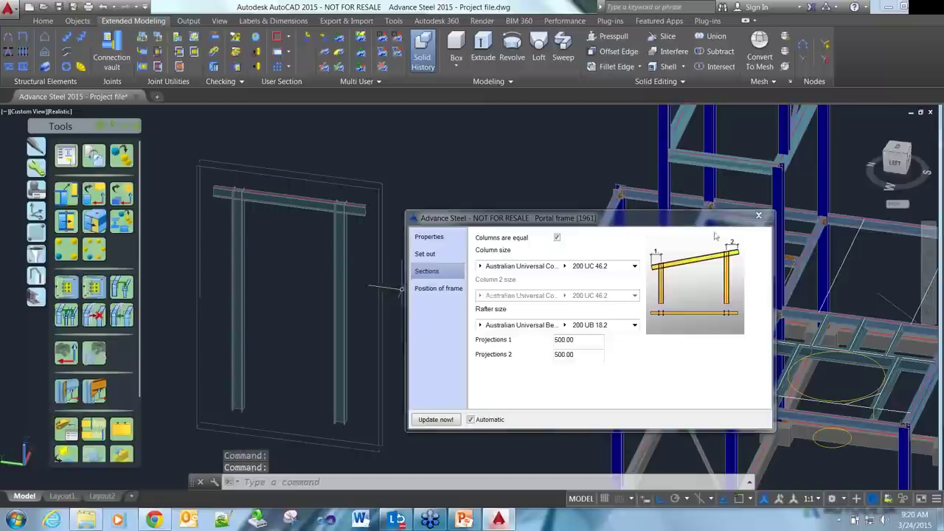
- Add a base plate connection under the portal frame's left column
{"action": "left_click", "coordinate": [758, 217]}
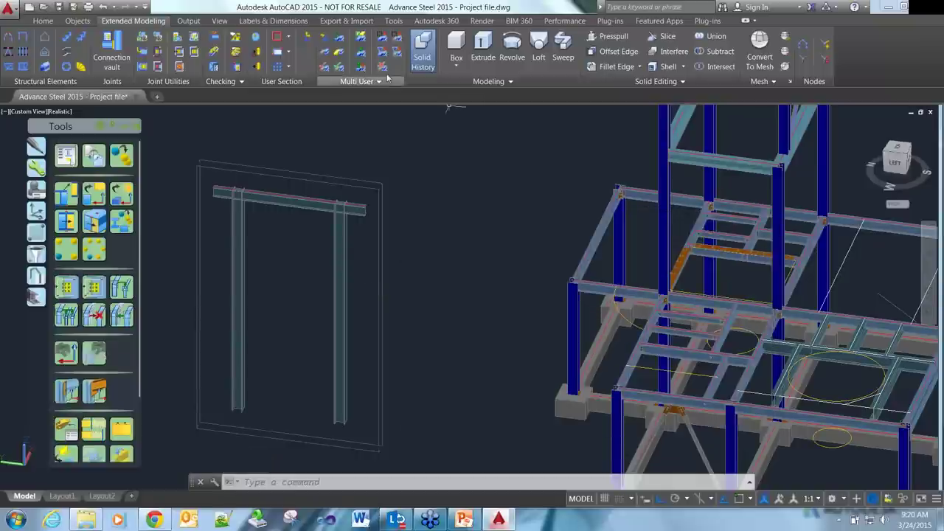
{"action": "left_click", "coordinate": [118, 55]}
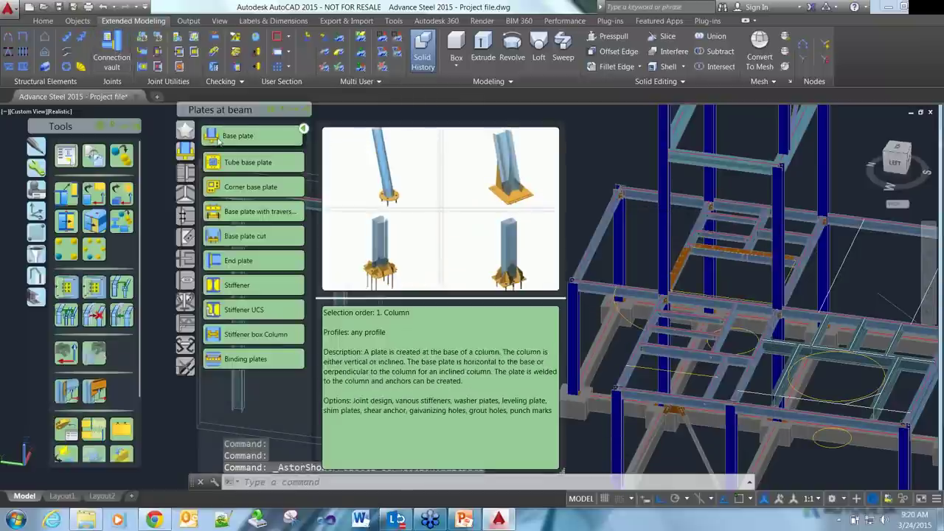
{"action": "left_click", "coordinate": [243, 212]}
{"action": "left_click", "coordinate": [238, 295]}
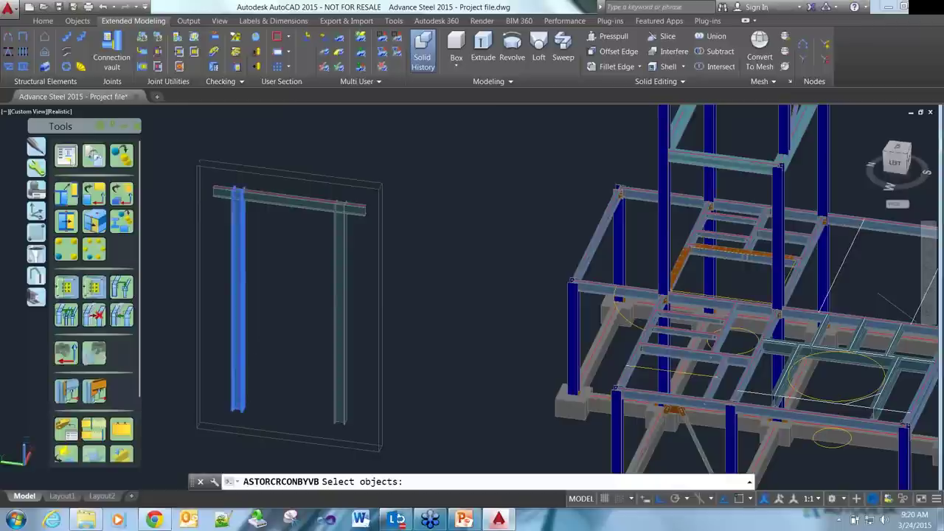
{"action": "key", "text": "Return"}
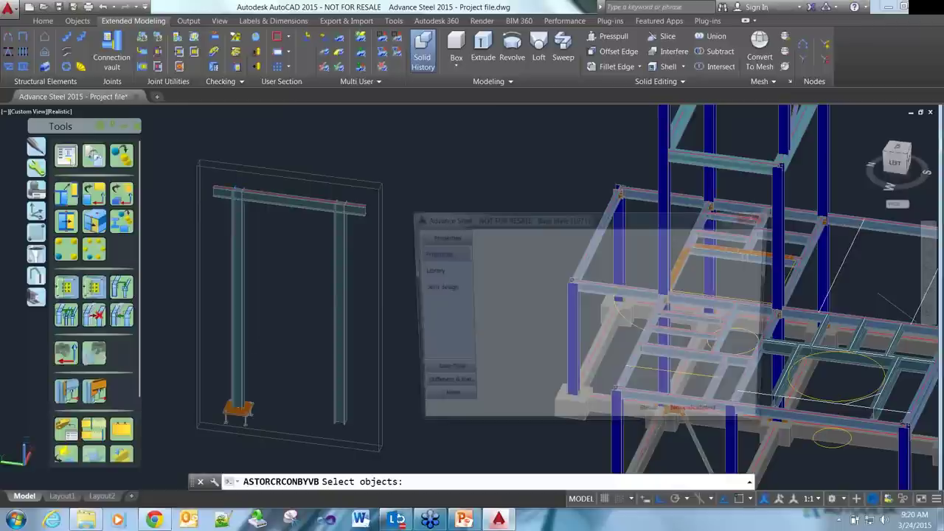
{"action": "left_click", "coordinate": [753, 219]}
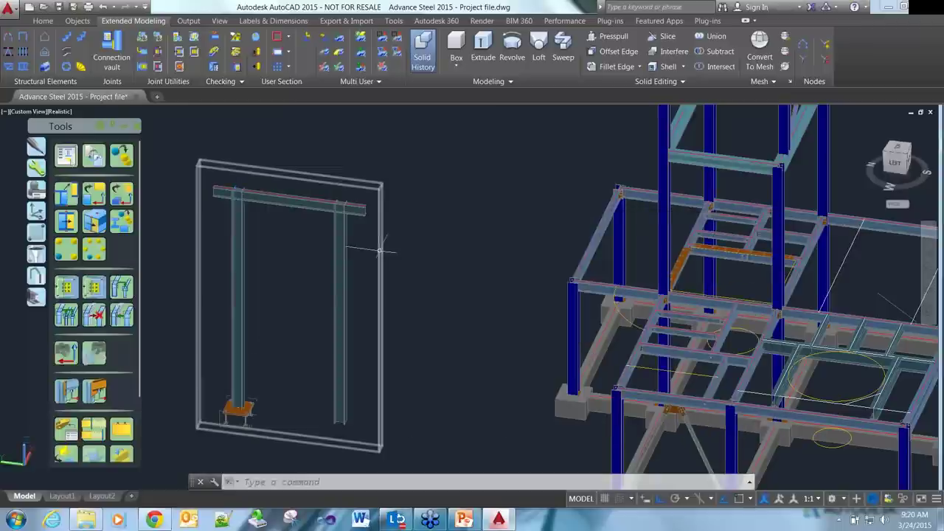
- Widen the portal frame's span to 5000 on its Set out page
{"action": "double_click", "coordinate": [380, 255]}
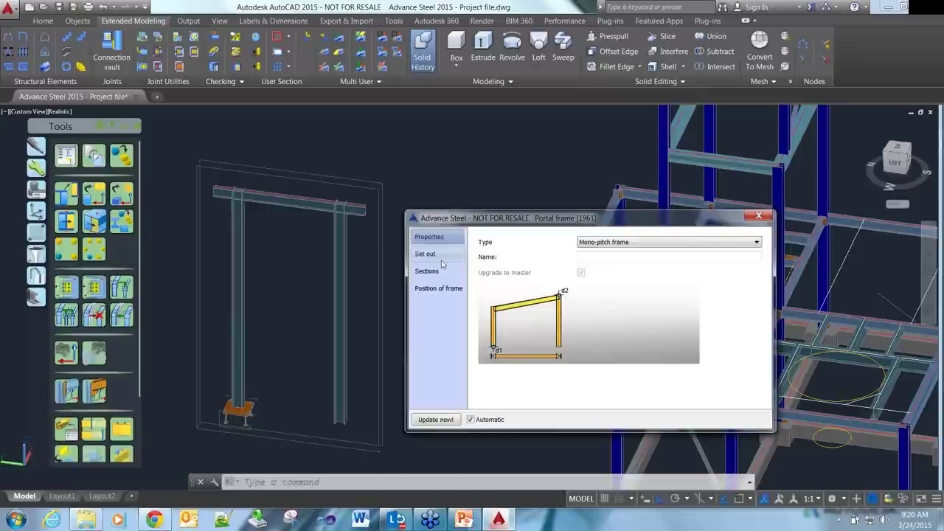
{"action": "left_click", "coordinate": [426, 254]}
{"action": "type", "text": "5000"}
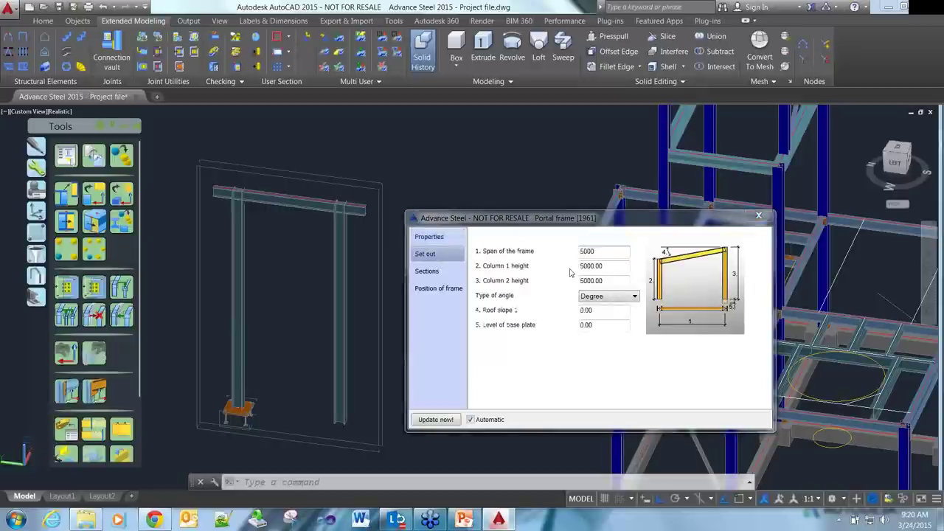
{"action": "key", "text": "Tab"}
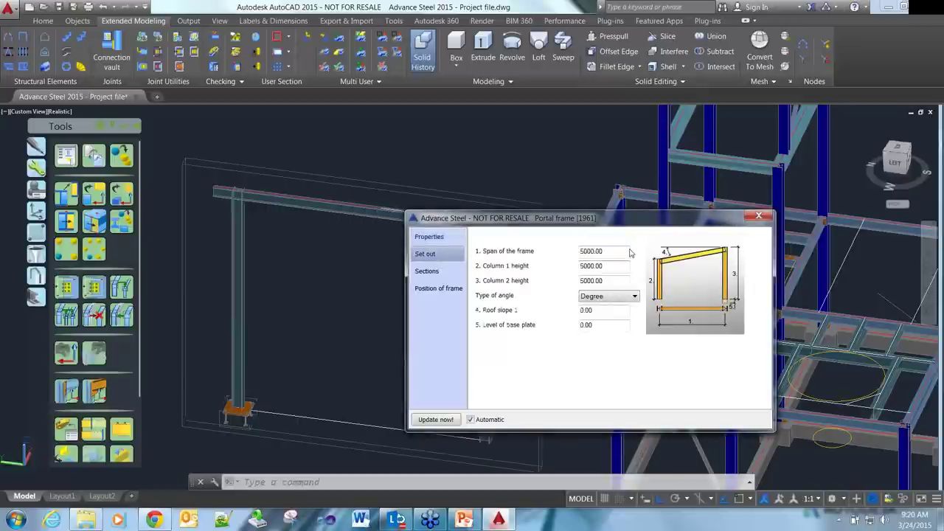
{"action": "left_click", "coordinate": [761, 217]}
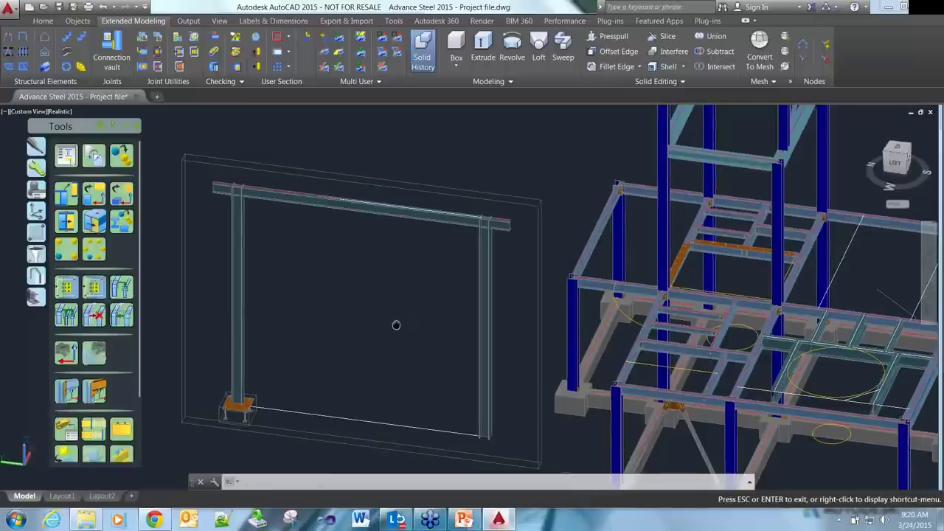
{"action": "key", "text": "Return"}
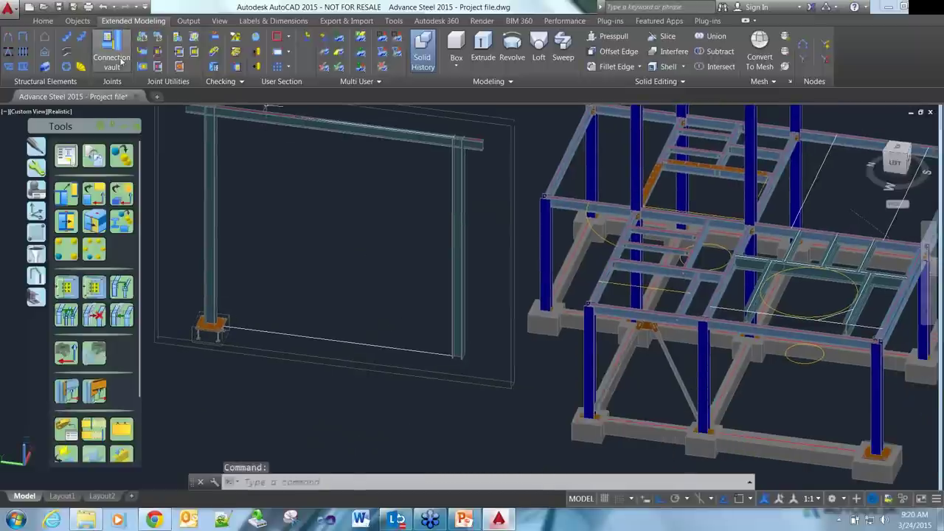
- Add a base plate connection under the portal frame's right column
{"action": "left_click", "coordinate": [122, 61]}
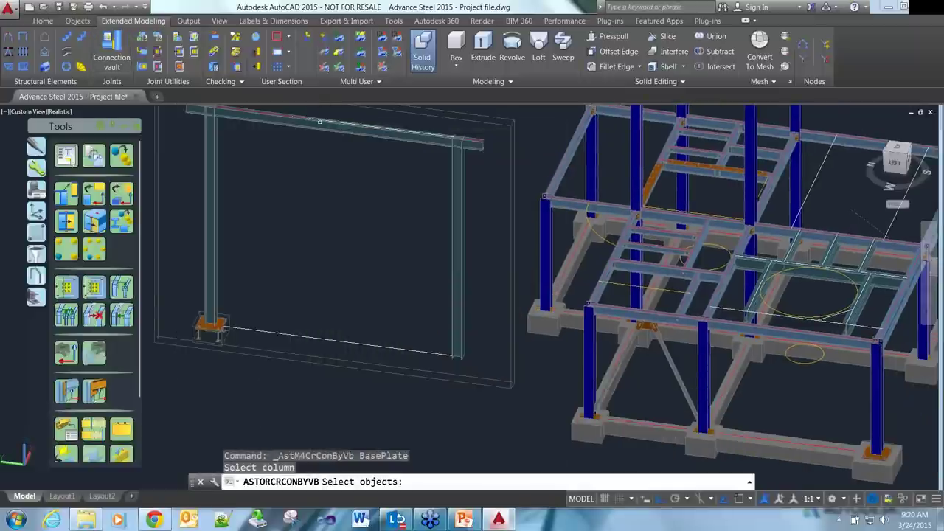
{"action": "left_click", "coordinate": [457, 243]}
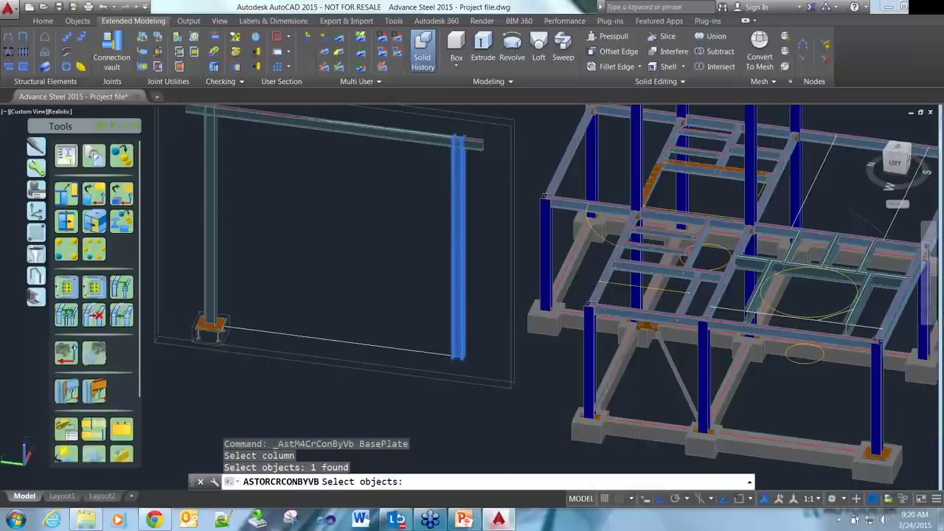
{"action": "key", "text": "Return"}
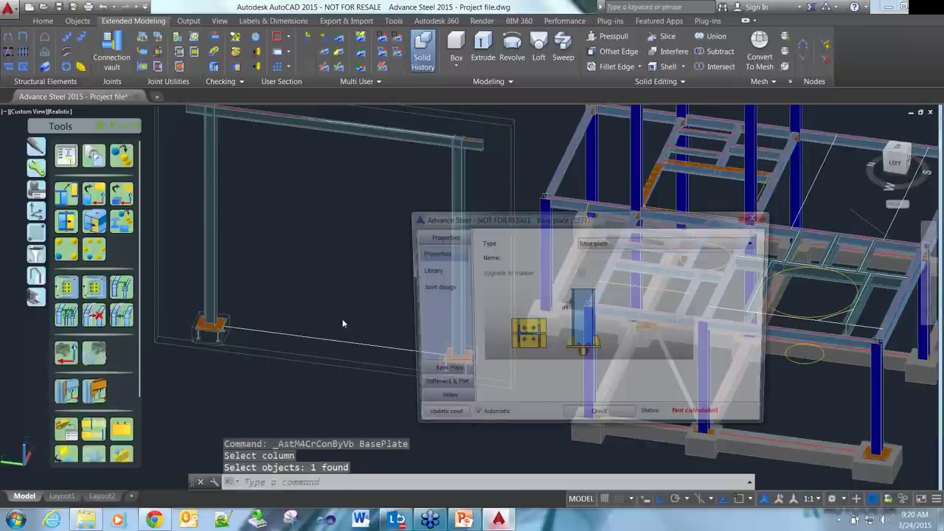
{"action": "left_click", "coordinate": [760, 216]}
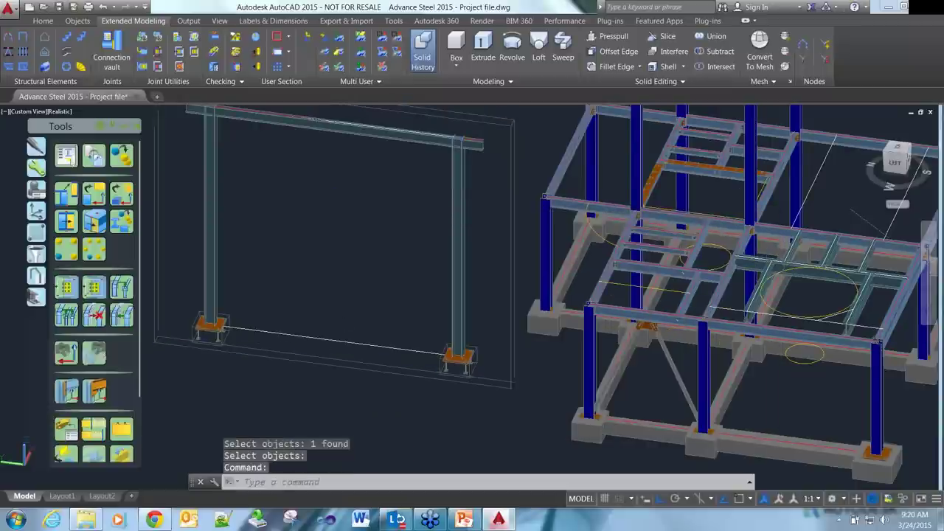
- Reduce the portal frame's span to 4500 on its Set out page
{"action": "double_click", "coordinate": [321, 363]}
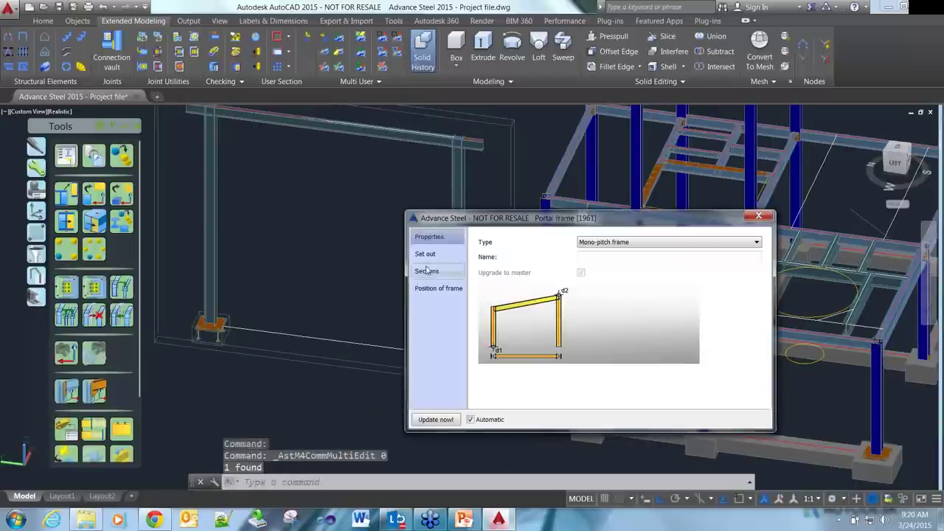
{"action": "left_click", "coordinate": [427, 271]}
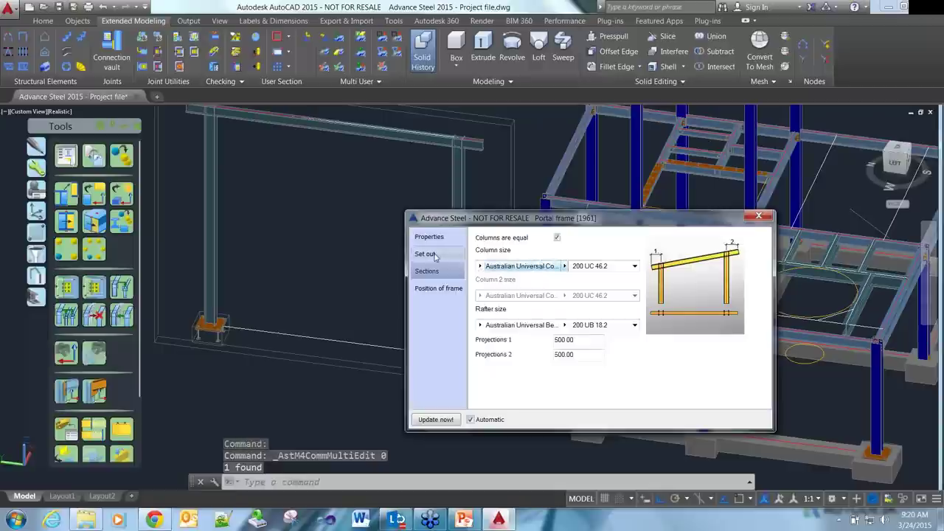
{"action": "left_click", "coordinate": [426, 254]}
{"action": "double_click", "coordinate": [598, 251]}
{"action": "type", "text": "4500"}
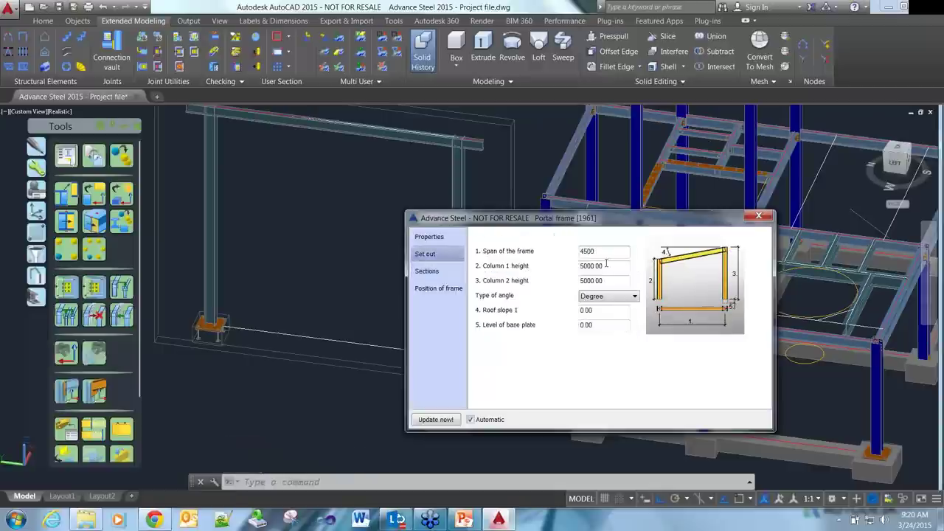
{"action": "key", "text": "Tab"}
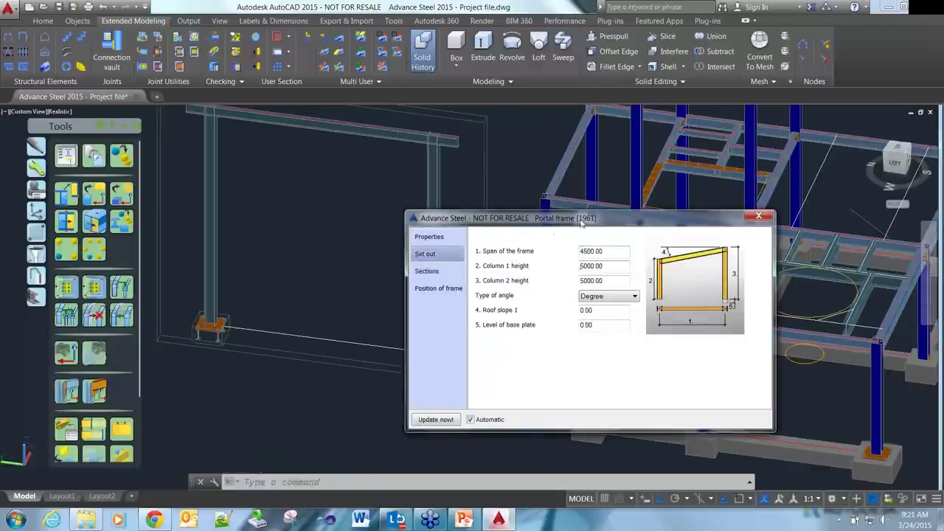
{"action": "left_click_drag", "start_coordinate": [582, 223], "coordinate": [661, 225]}
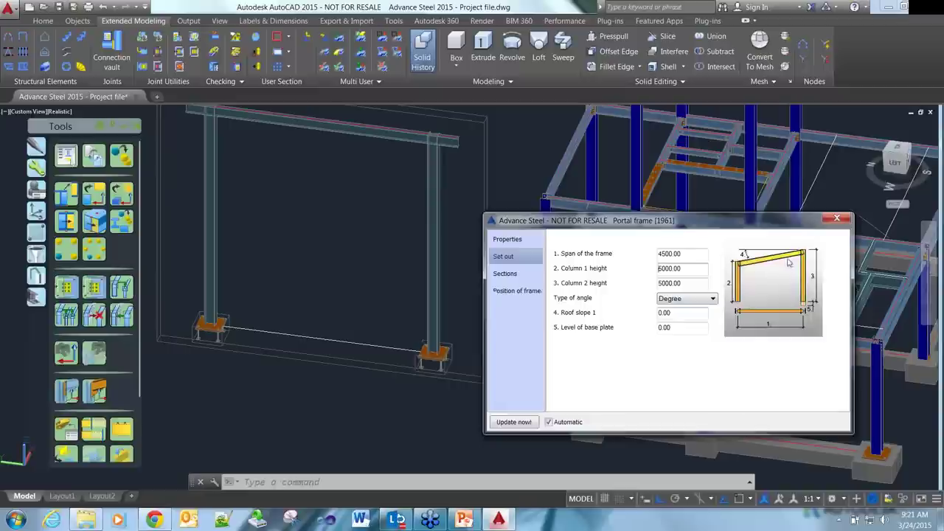
{"action": "left_click", "coordinate": [837, 218]}
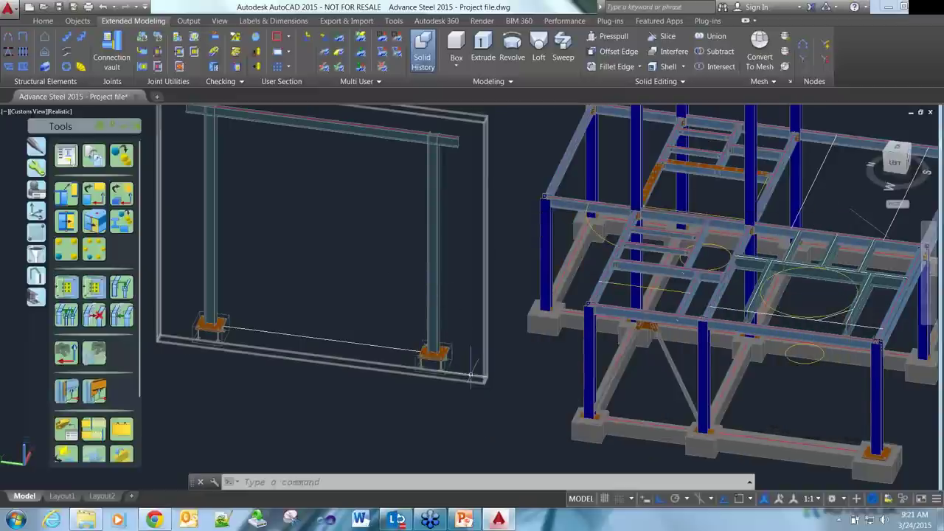
- Delete the existing portal frame and create a new one from base and apex points
{"action": "scroll", "coordinate": [473, 376], "scroll_direction": "down", "scroll_amount": 2}
{"action": "left_click", "coordinate": [486, 401]}
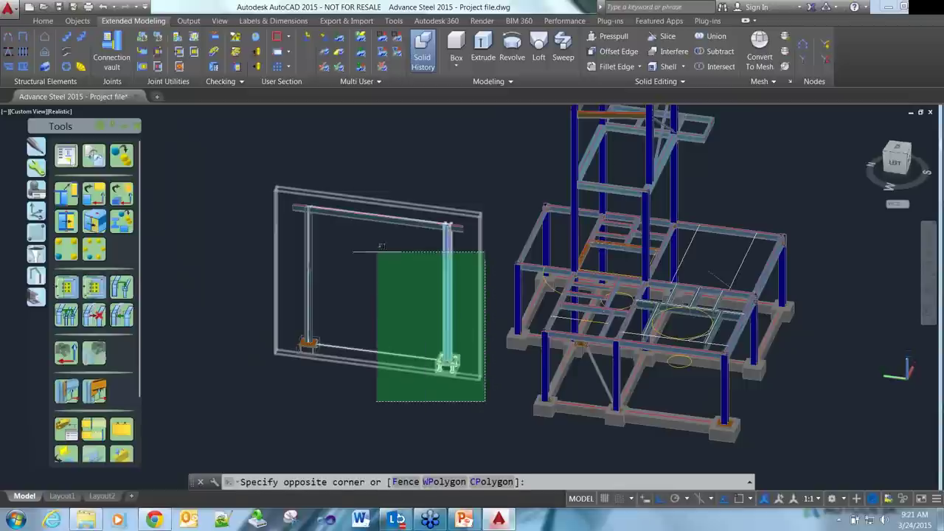
{"action": "left_click", "coordinate": [194, 139]}
{"action": "key", "text": "Delete"}
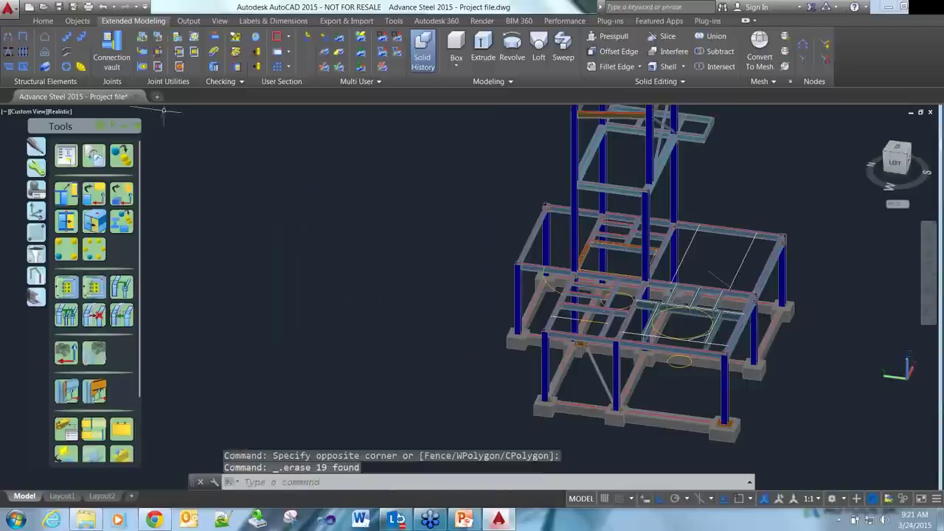
{"action": "left_click", "coordinate": [8, 37]}
{"action": "left_click", "coordinate": [210, 225]}
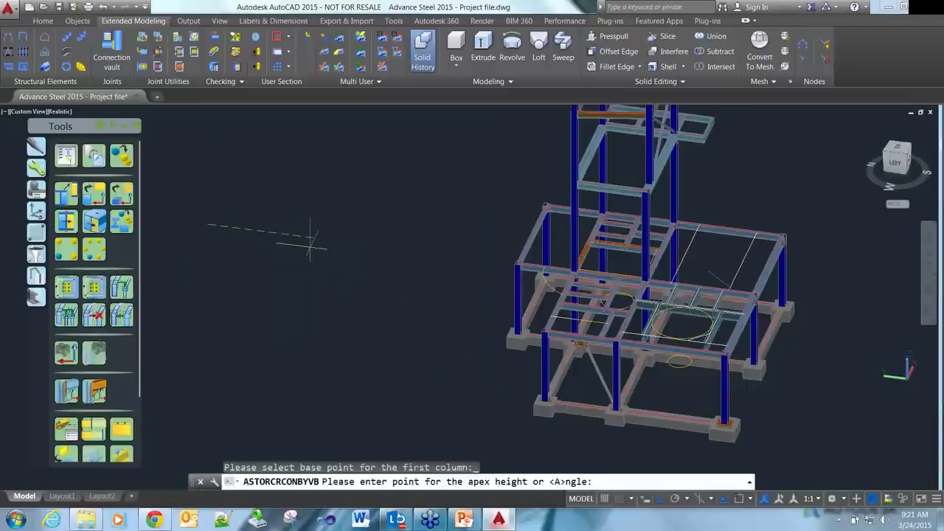
{"action": "left_click", "coordinate": [200, 159]}
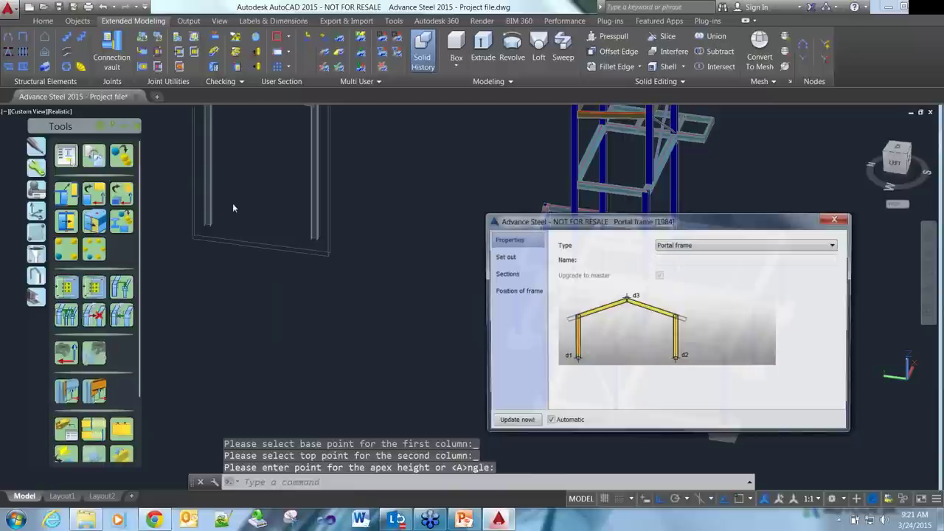
- Set the new frame to span 4000, total height 5000 and eaves level 3500
{"action": "left_click", "coordinate": [505, 257]}
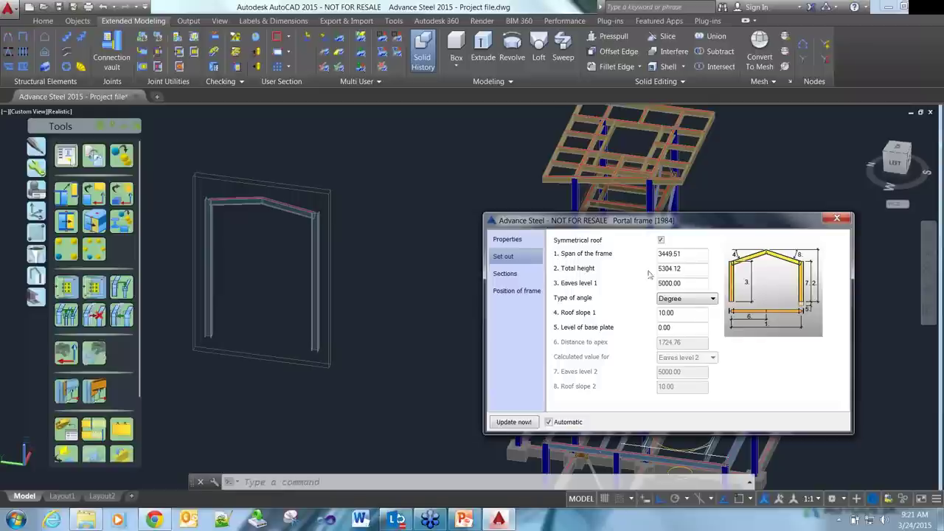
{"action": "left_click_drag", "start_coordinate": [686, 256], "coordinate": [641, 251]}
{"action": "type", "text": "4000"}
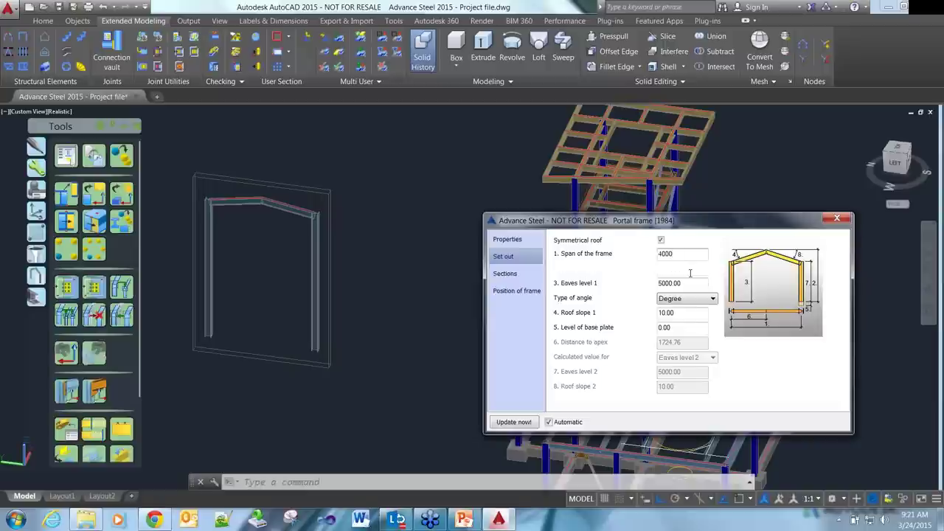
{"action": "key", "text": "Tab"}
{"action": "type", "text": "5000"}
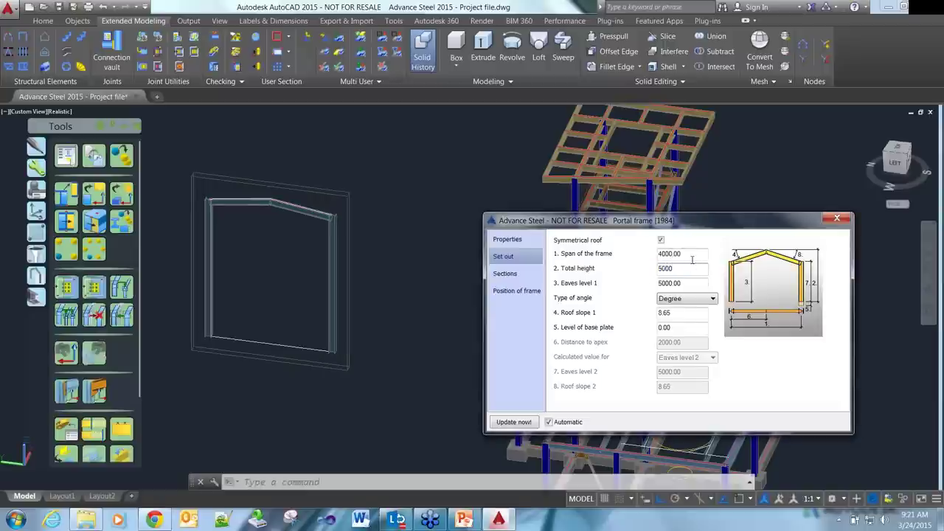
{"action": "key", "text": "Tab"}
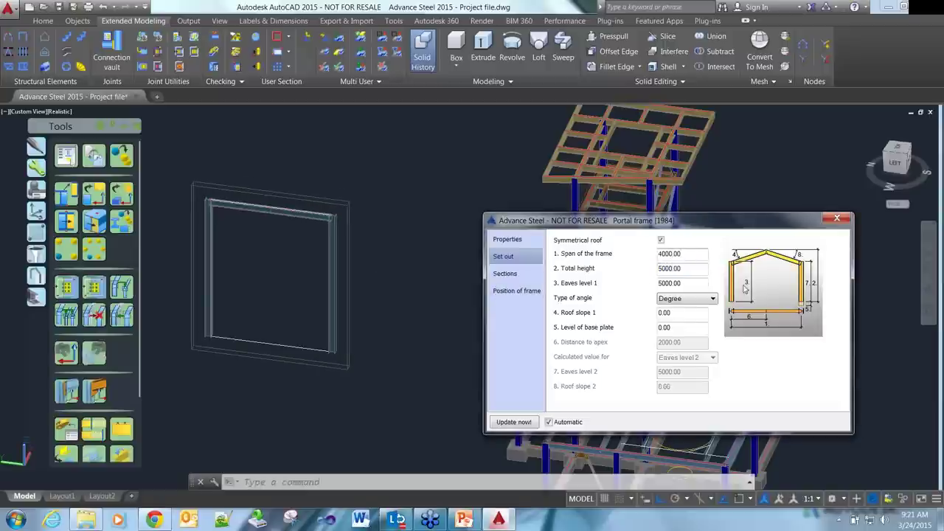
{"action": "key", "text": "Tab"}
{"action": "key", "text": "Tab"}
{"action": "type", "text": "3500"}
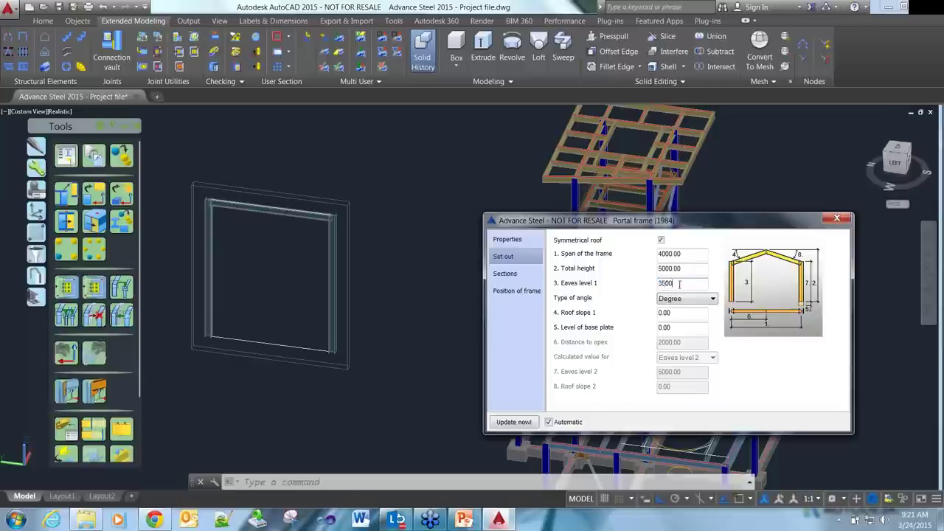
{"action": "key", "text": "Tab"}
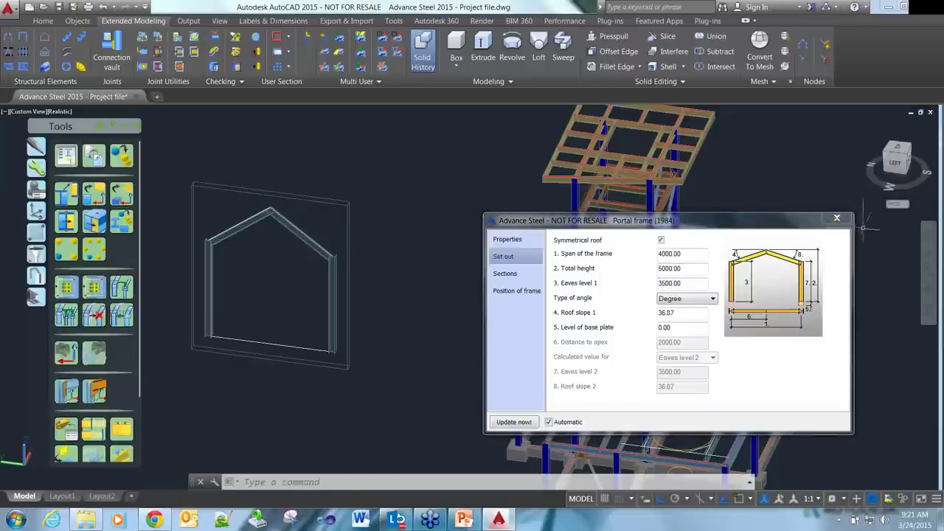
{"action": "left_click", "coordinate": [841, 219]}
{"action": "left_click", "coordinate": [416, 392]}
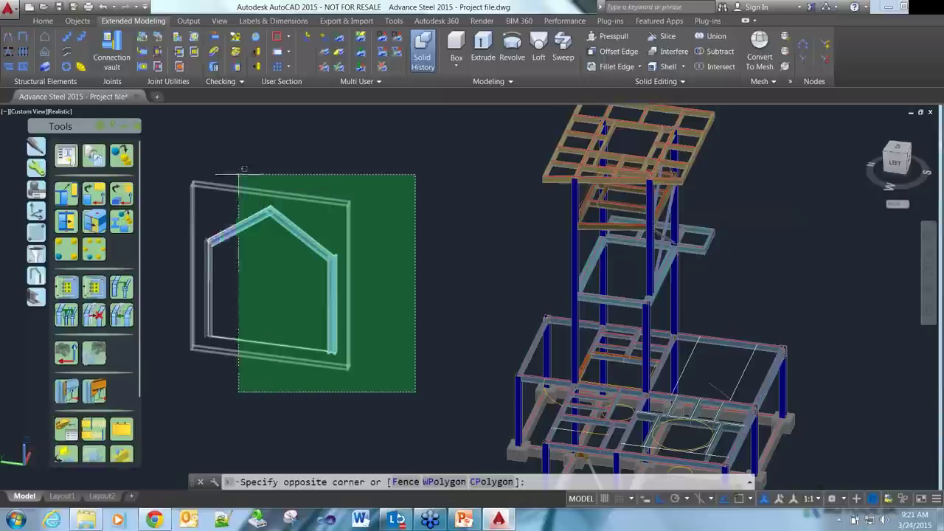
- Delete the test portal frame and place a new truss between two points
{"action": "left_click", "coordinate": [193, 146]}
{"action": "key", "text": "Delete"}
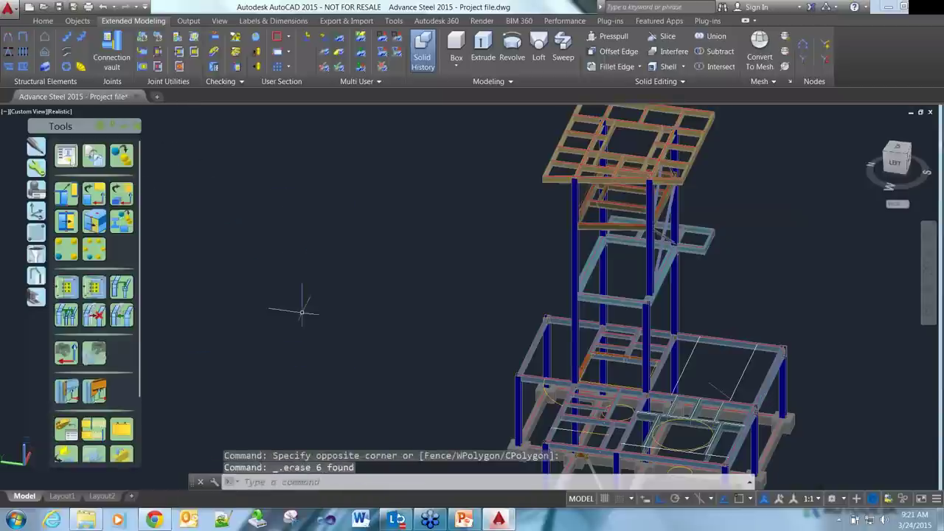
{"action": "left_click", "coordinate": [24, 70]}
{"action": "left_click", "coordinate": [213, 212]}
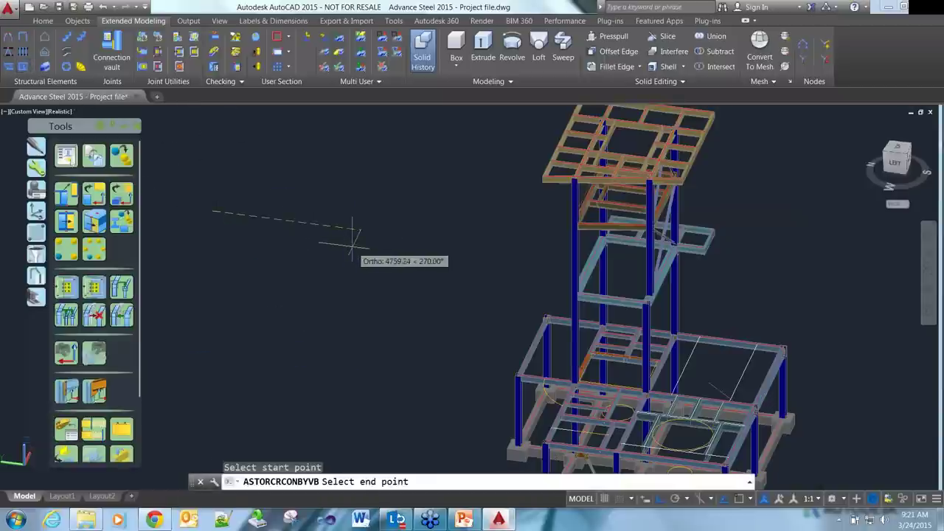
{"action": "left_click", "coordinate": [352, 238]}
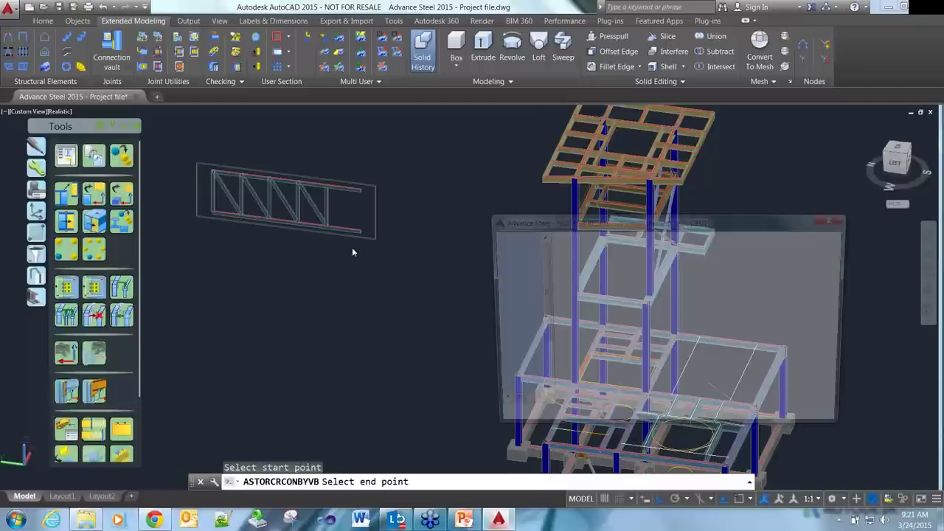
- Set the truss alignment to Top and make both top and bottom chords Curved
{"action": "left_click", "coordinate": [507, 256]}
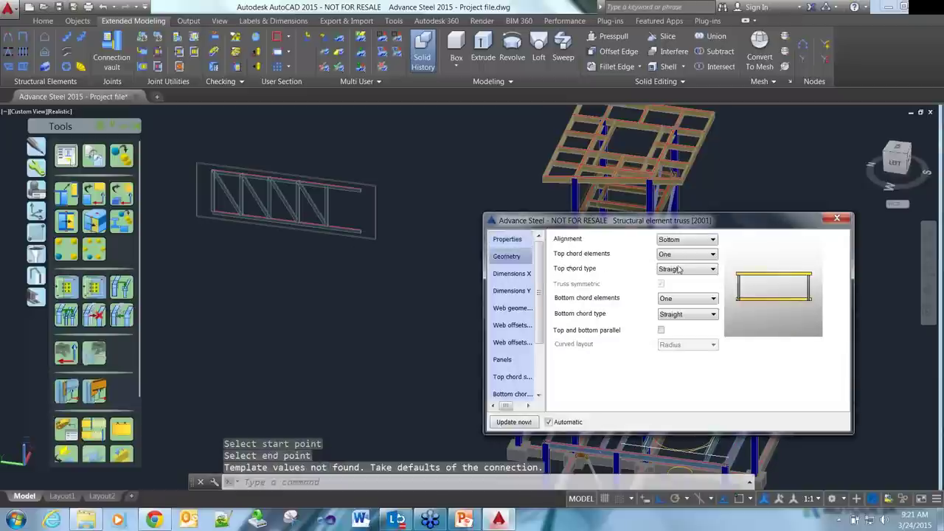
{"action": "left_click", "coordinate": [690, 241]}
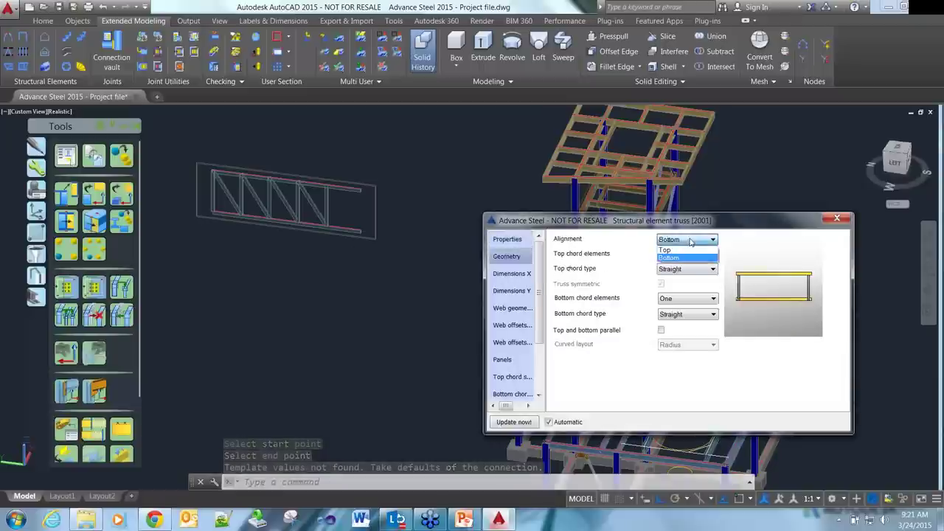
{"action": "left_click", "coordinate": [685, 250]}
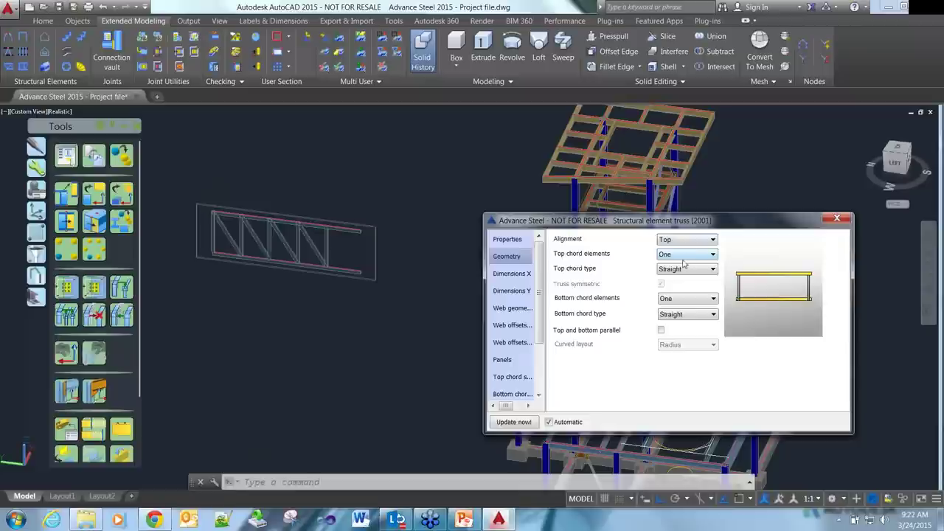
{"action": "left_click", "coordinate": [685, 270]}
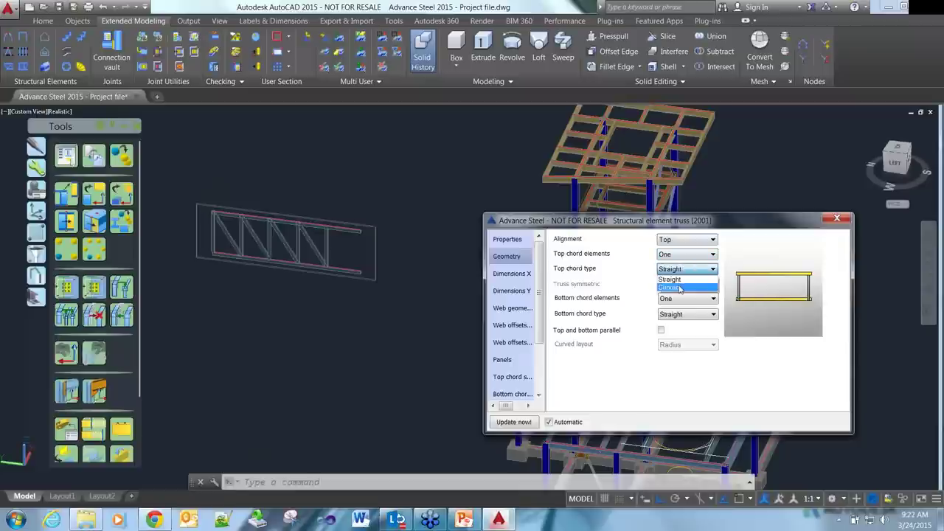
{"action": "left_click", "coordinate": [683, 286]}
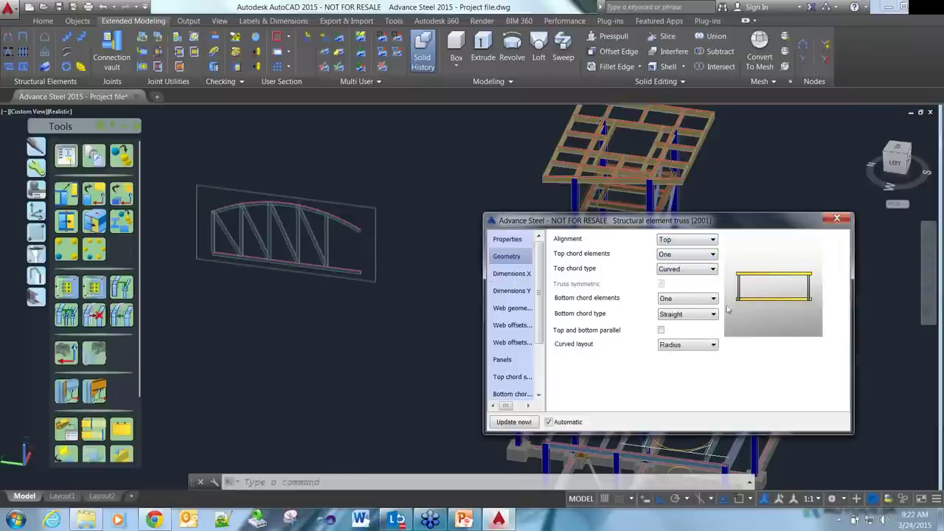
{"action": "left_click", "coordinate": [695, 315]}
{"action": "left_click", "coordinate": [690, 335]}
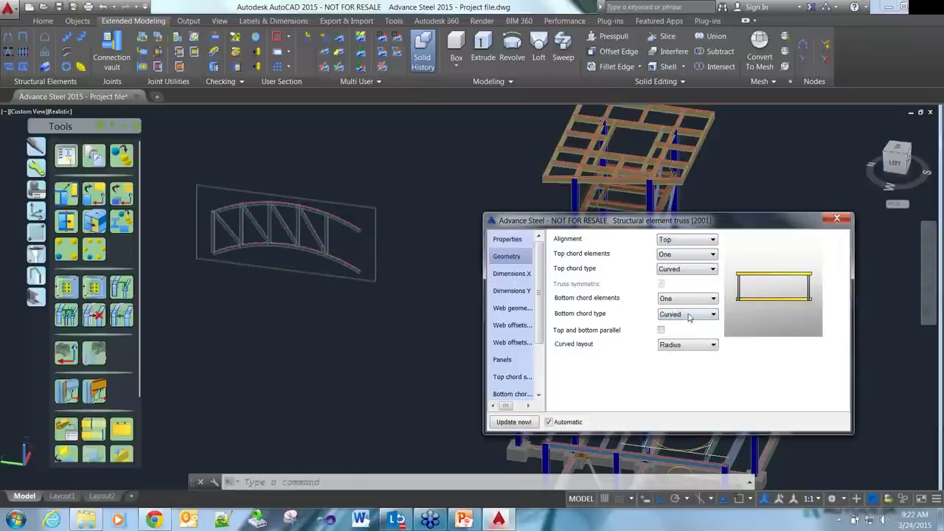
{"action": "left_click", "coordinate": [689, 316]}
{"action": "left_click", "coordinate": [688, 324]}
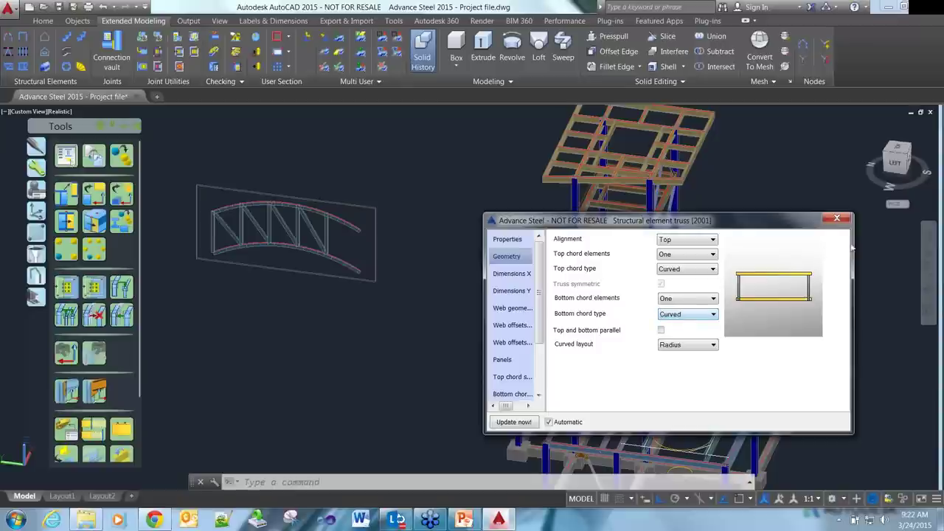
- Review the truss length and height dimension pages, then the web geometry page
{"action": "left_click", "coordinate": [506, 274]}
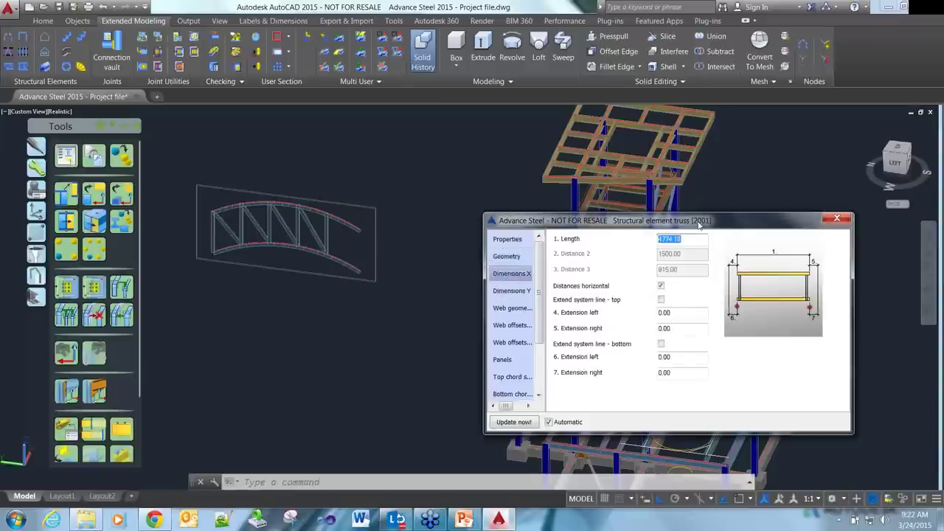
{"action": "left_click_drag", "start_coordinate": [700, 225], "coordinate": [612, 222]}
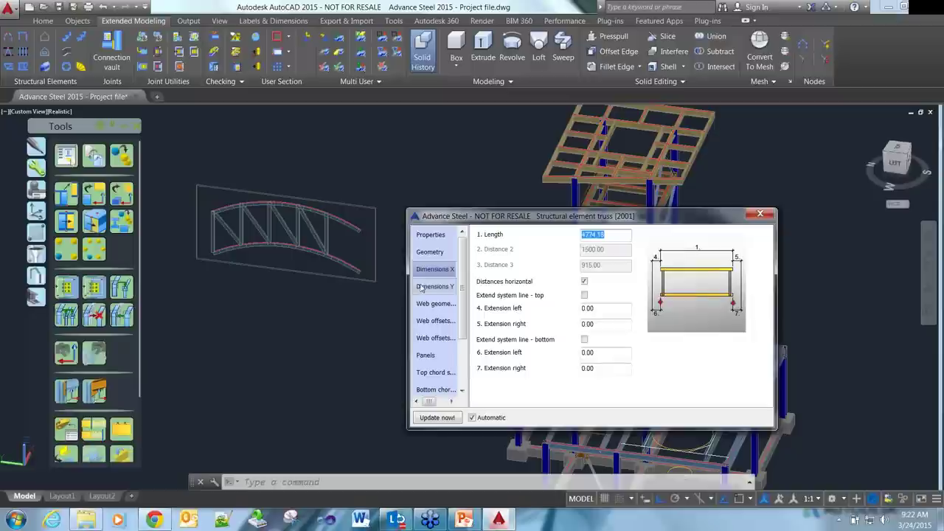
{"action": "left_click", "coordinate": [435, 287]}
{"action": "left_click", "coordinate": [441, 306]}
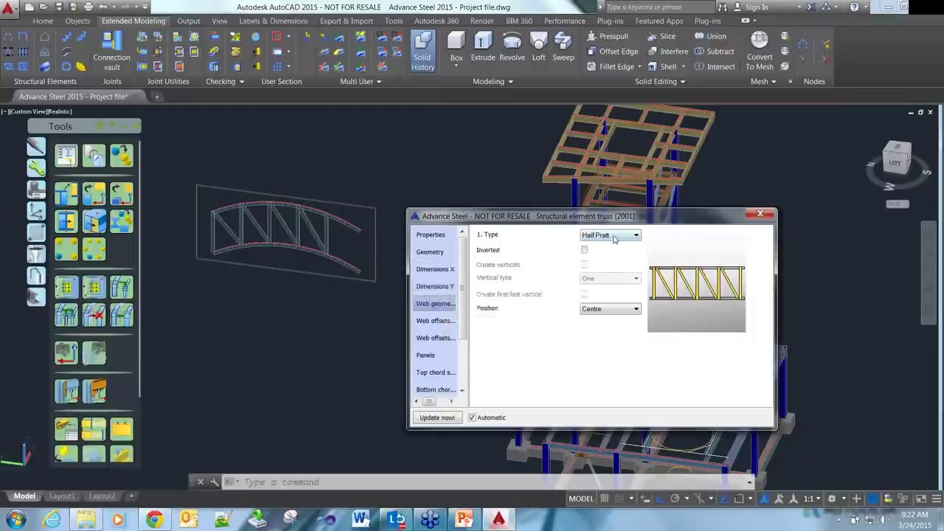
- Change the truss web type to Warren, then show the Web offsets - Top page
{"action": "left_click", "coordinate": [614, 238]}
{"action": "left_click", "coordinate": [612, 245]}
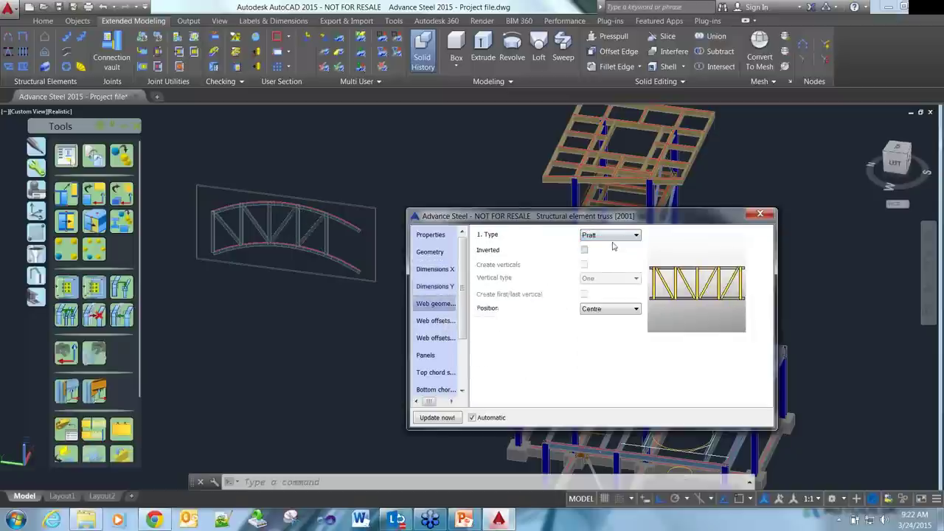
{"action": "left_click", "coordinate": [619, 237]}
{"action": "left_click", "coordinate": [620, 244]}
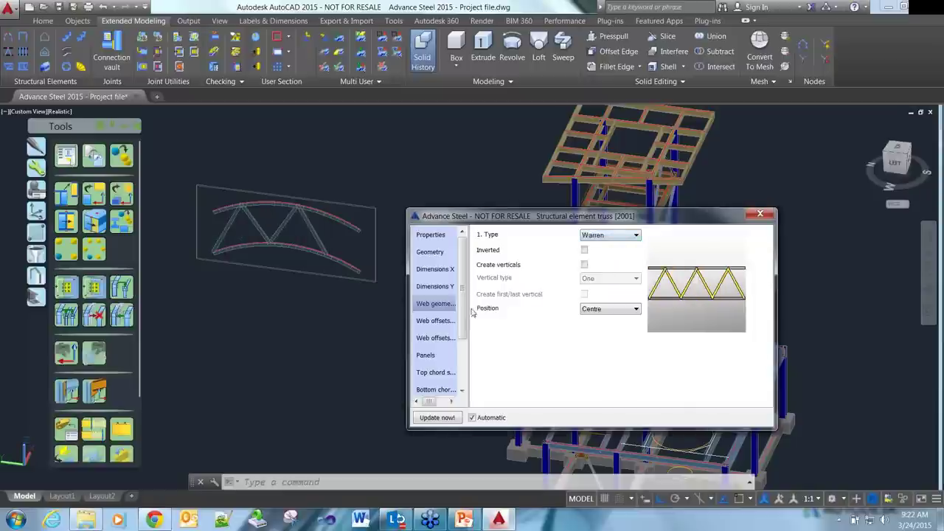
{"action": "left_click", "coordinate": [445, 323]}
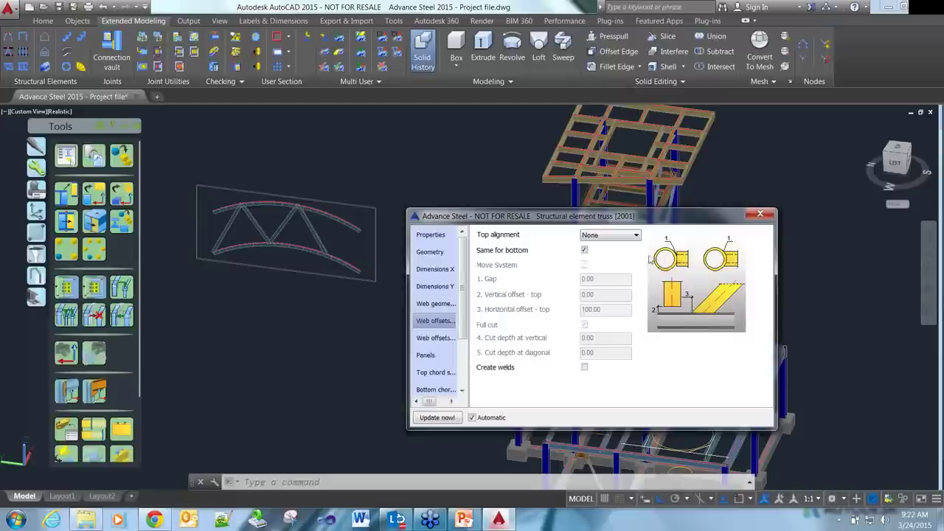
- Set top web alignment to Aligned, enable Move System, and set horizontal offset - top to 0
{"action": "left_click", "coordinate": [603, 237]}
{"action": "left_click", "coordinate": [609, 254]}
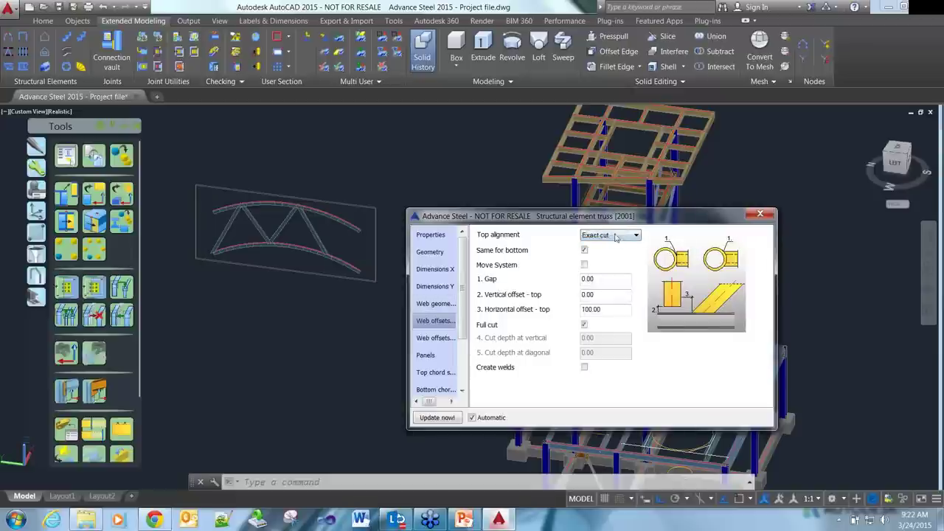
{"action": "left_click", "coordinate": [616, 236]}
{"action": "left_click", "coordinate": [609, 261]}
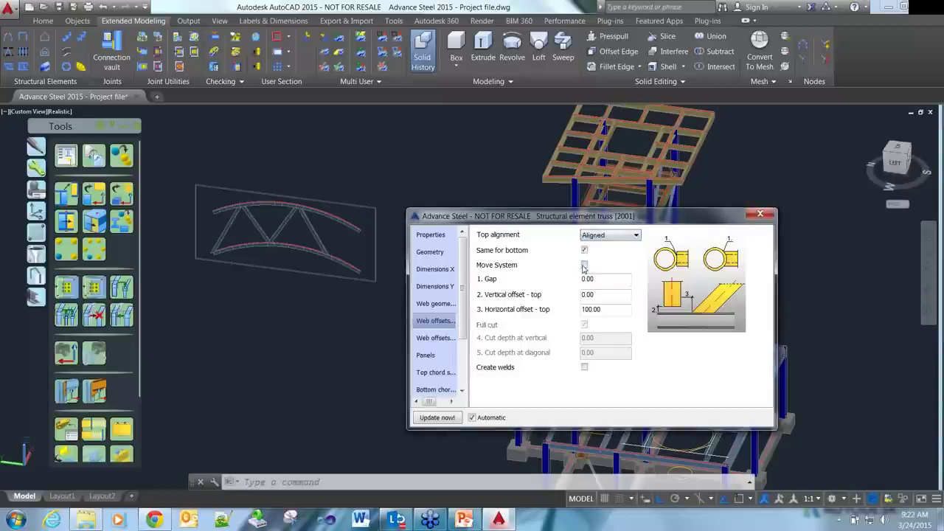
{"action": "left_click", "coordinate": [583, 265]}
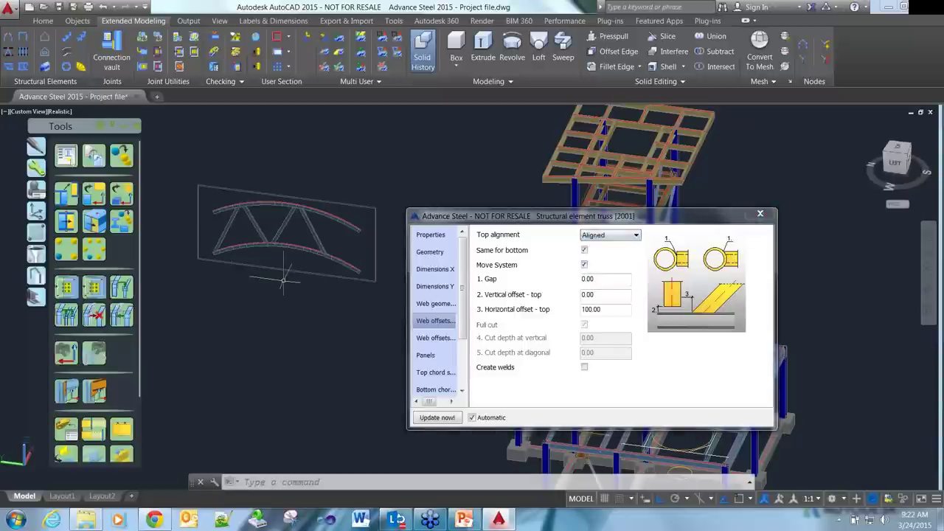
{"action": "scroll", "coordinate": [260, 255], "scroll_direction": "up", "scroll_amount": 3}
{"action": "scroll", "coordinate": [261, 255], "scroll_direction": "up", "scroll_amount": 5}
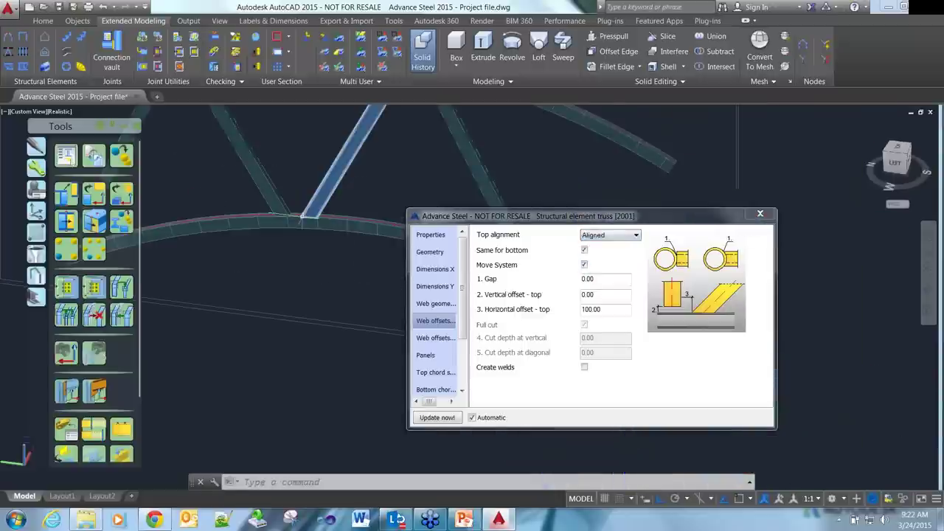
{"action": "double_click", "coordinate": [594, 309]}
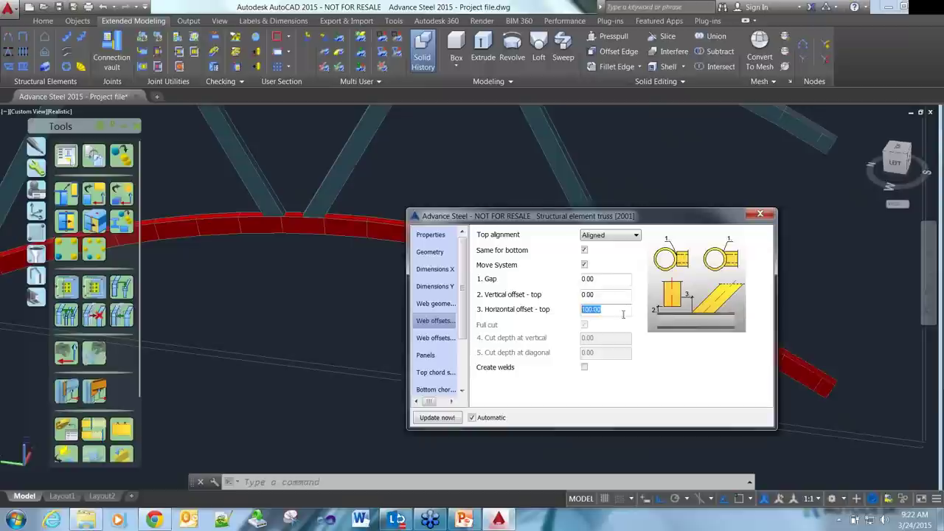
{"action": "type", "text": "0"}
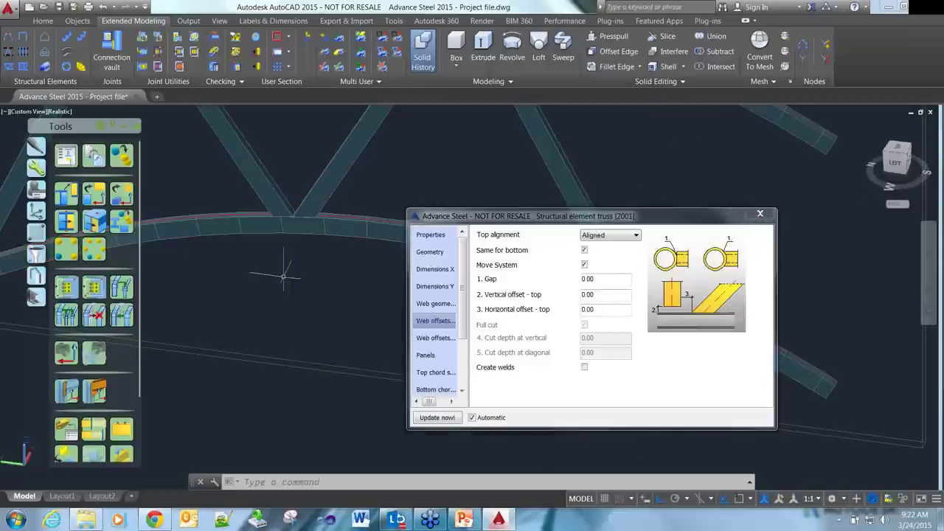
{"action": "scroll", "coordinate": [284, 277], "scroll_direction": "down", "scroll_amount": 3}
{"action": "left_click", "coordinate": [758, 215]}
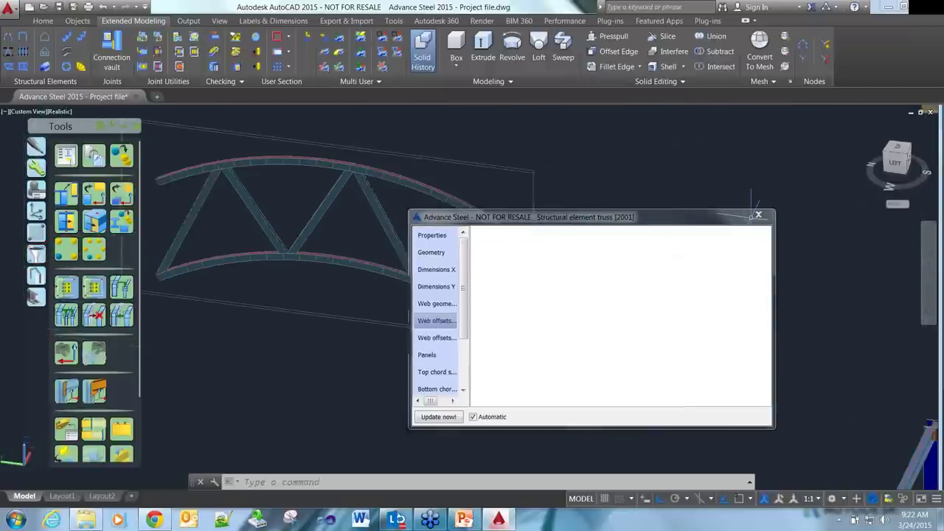
- Browse the General bracings and tube connections in the Connection vault, moving the panel aside
{"action": "left_click", "coordinate": [112, 59]}
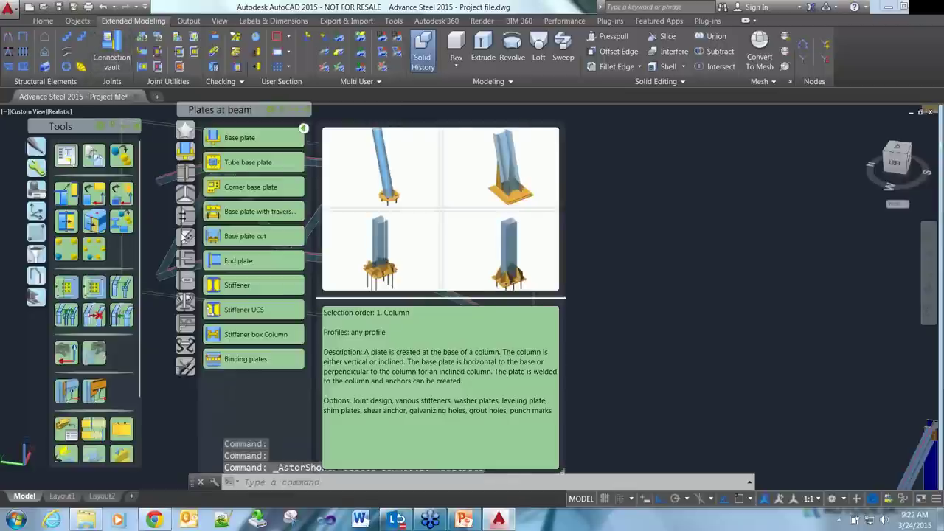
{"action": "left_click", "coordinate": [185, 237]}
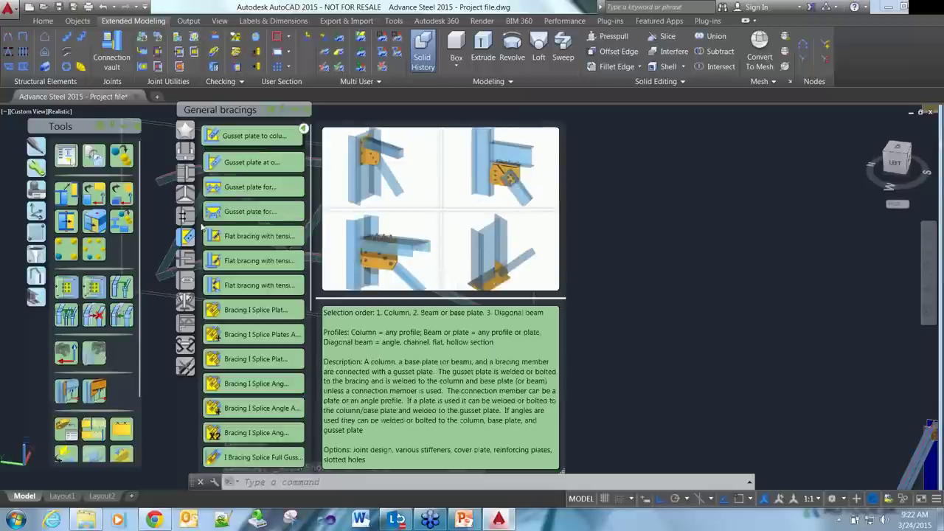
{"action": "left_click", "coordinate": [186, 214]}
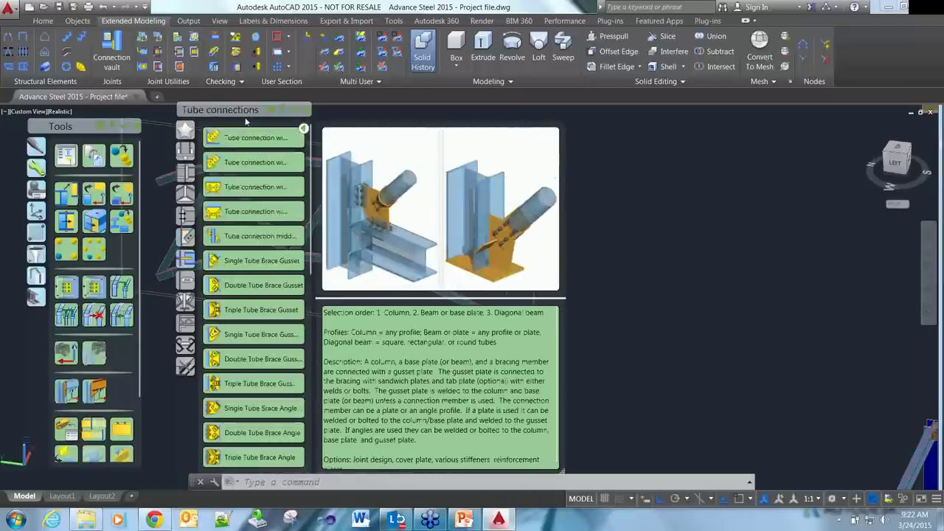
{"action": "left_click_drag", "start_coordinate": [246, 121], "coordinate": [490, 160]}
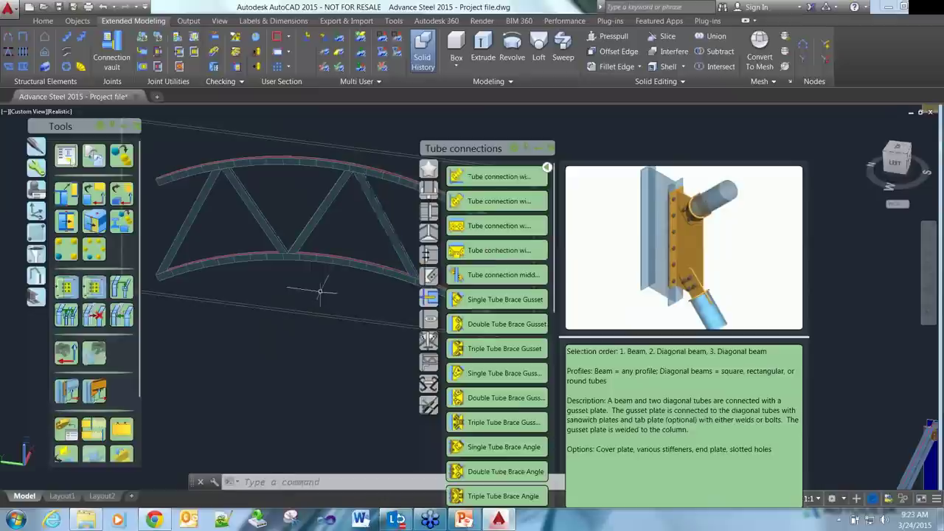
- Select the curved Warren truss members and erase them (7 objects)
{"action": "left_click", "coordinate": [548, 149]}
{"action": "left_click", "coordinate": [423, 178]}
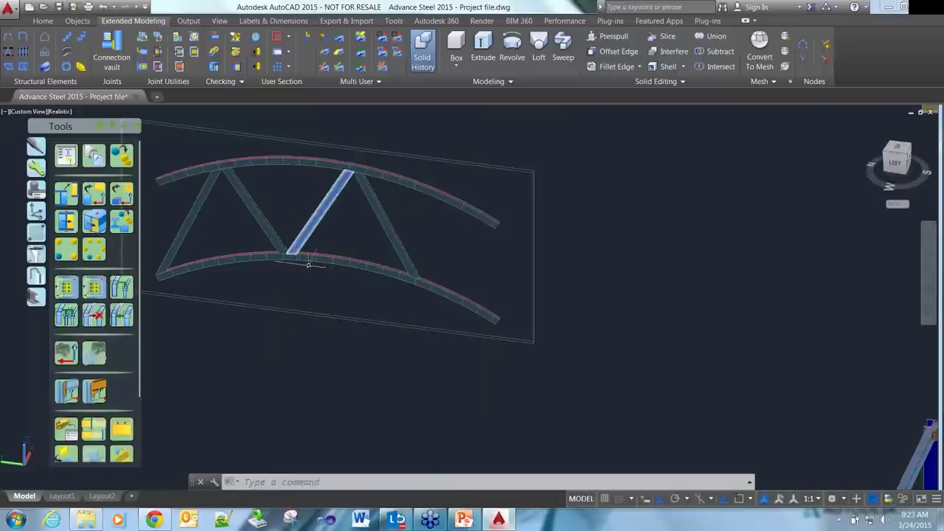
{"action": "scroll", "coordinate": [309, 285], "scroll_direction": "down", "scroll_amount": 2}
{"action": "left_click", "coordinate": [506, 334]}
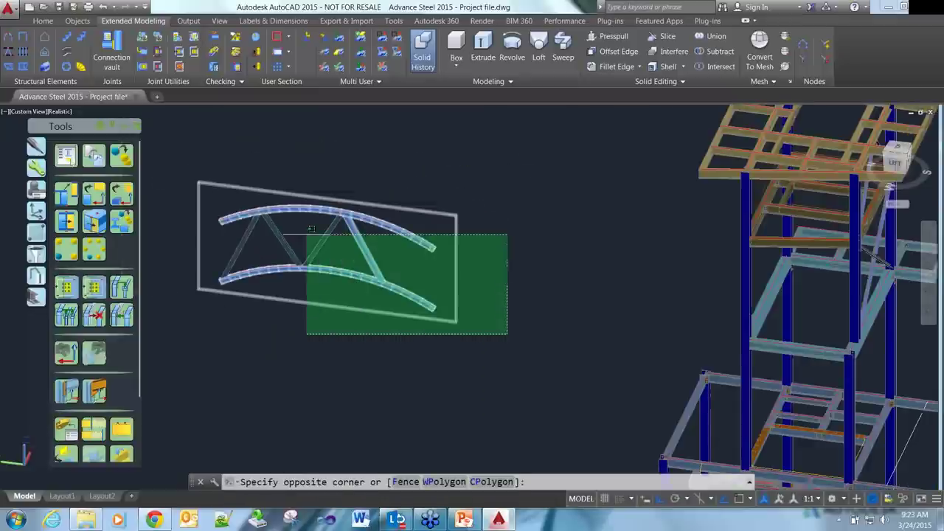
{"action": "key", "text": "Delete"}
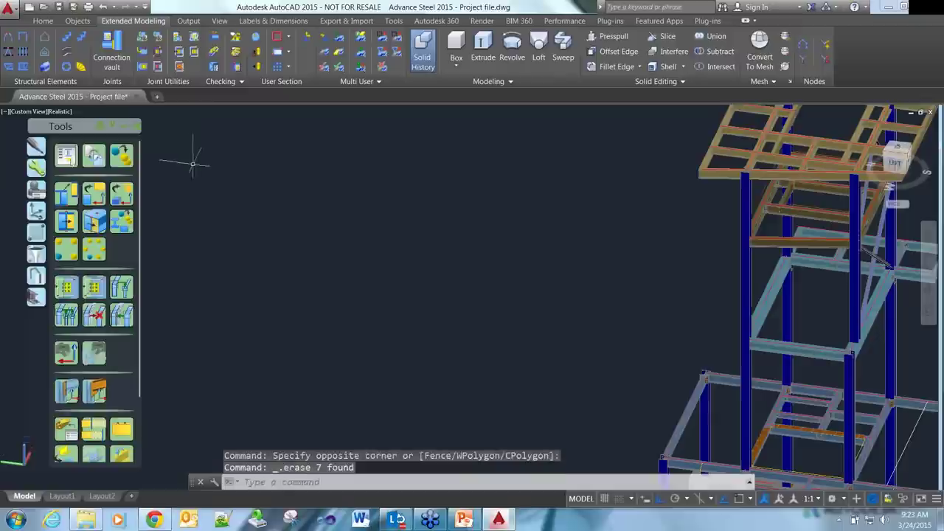
- Place a double angle joist by picking its start, end and height points
{"action": "left_click", "coordinate": [312, 253]}
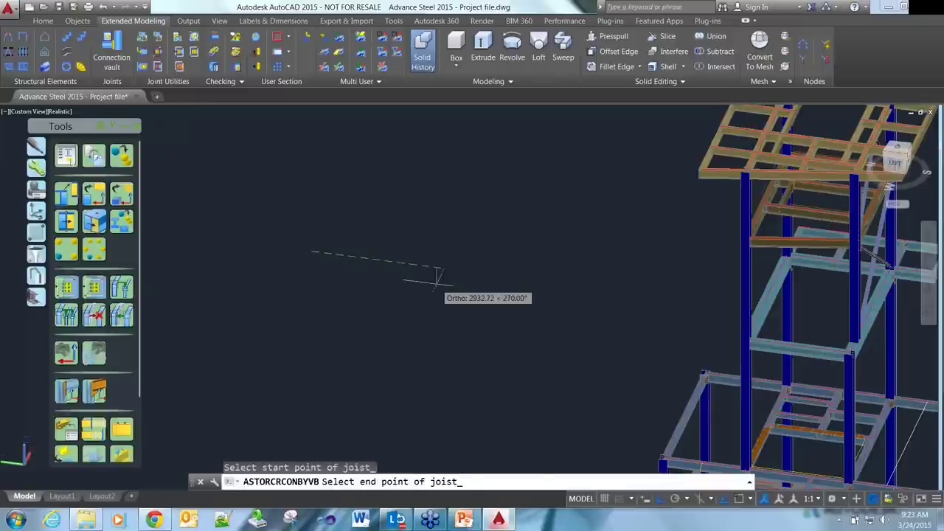
{"action": "left_click", "coordinate": [436, 273]}
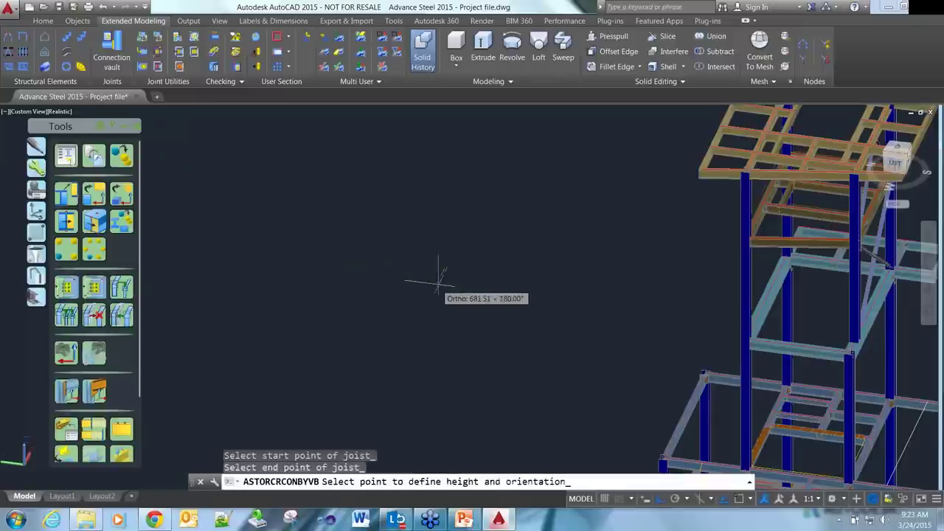
{"action": "left_click", "coordinate": [445, 242]}
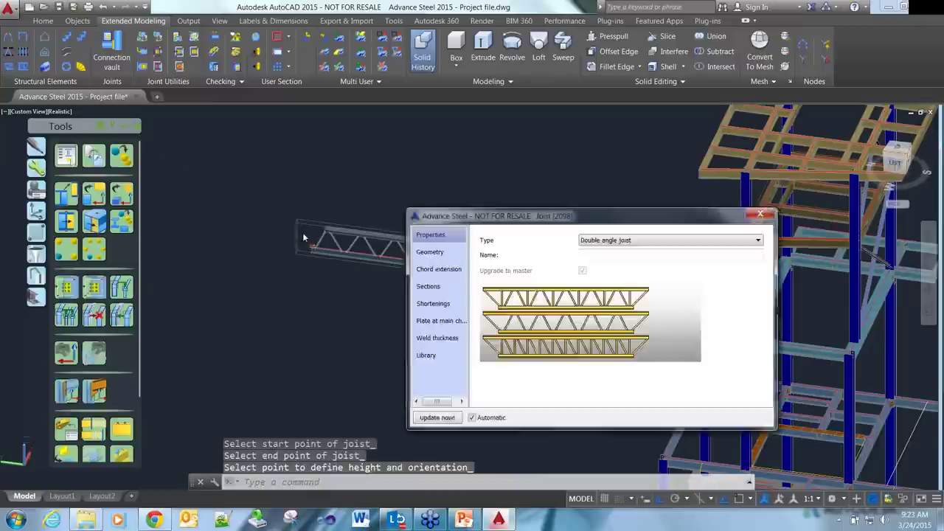
{"action": "scroll", "coordinate": [306, 272], "scroll_direction": "up", "scroll_amount": 5}
{"action": "scroll", "coordinate": [357, 303], "scroll_direction": "up", "scroll_amount": 3}
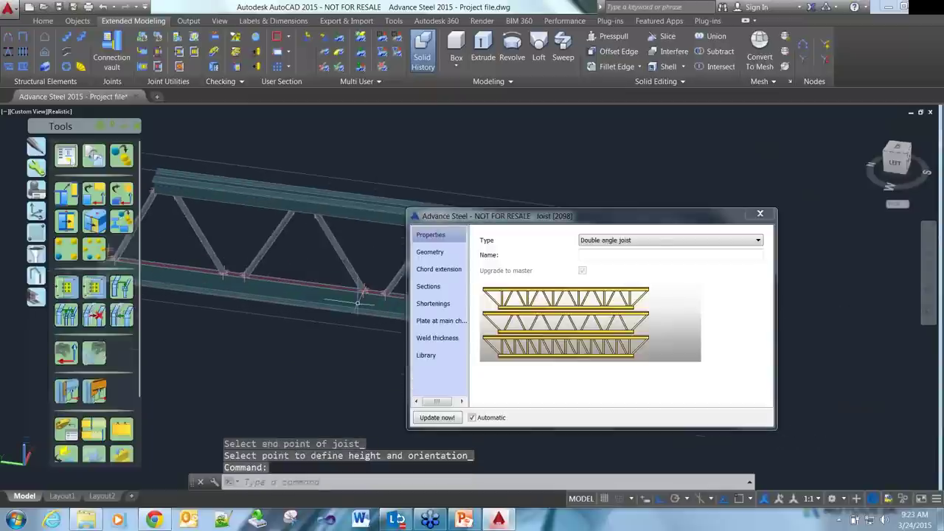
{"action": "scroll", "coordinate": [318, 306], "scroll_direction": "down", "scroll_amount": 3}
{"action": "middle_click_drag", "start_coordinate": [276, 310], "coordinate": [147, 332], "text": "shift"}
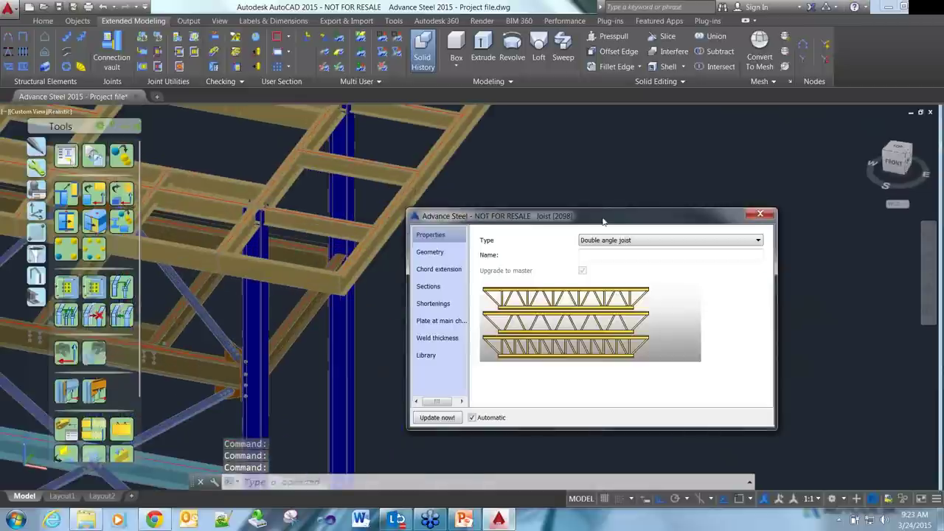
{"action": "left_click_drag", "start_coordinate": [603, 221], "coordinate": [754, 278]}
{"action": "scroll", "coordinate": [324, 310], "scroll_direction": "down", "scroll_amount": 5}
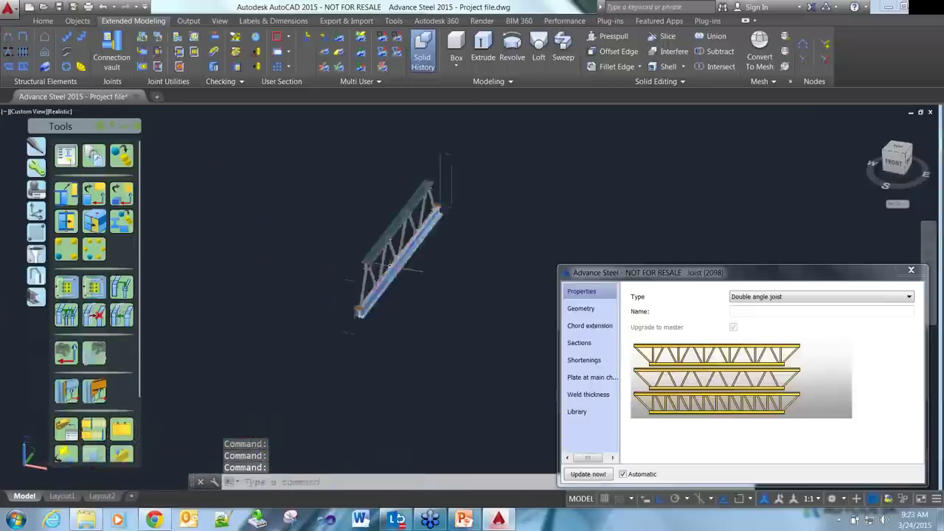
{"action": "scroll", "coordinate": [366, 403], "scroll_direction": "up", "scroll_amount": 5}
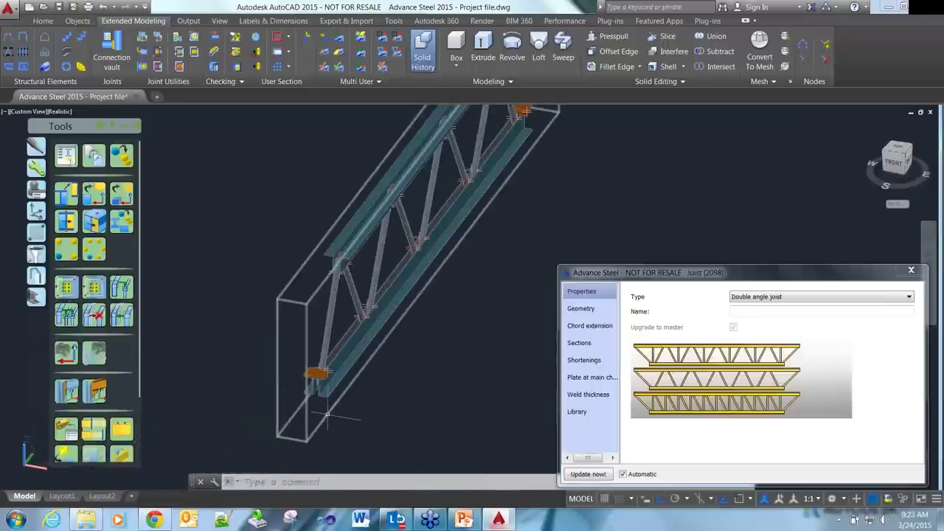
- Review the joist's Geometry, Chord extension, Sections and Shortenings pages, then close its settings
{"action": "mouse_move", "coordinate": [328, 414]}
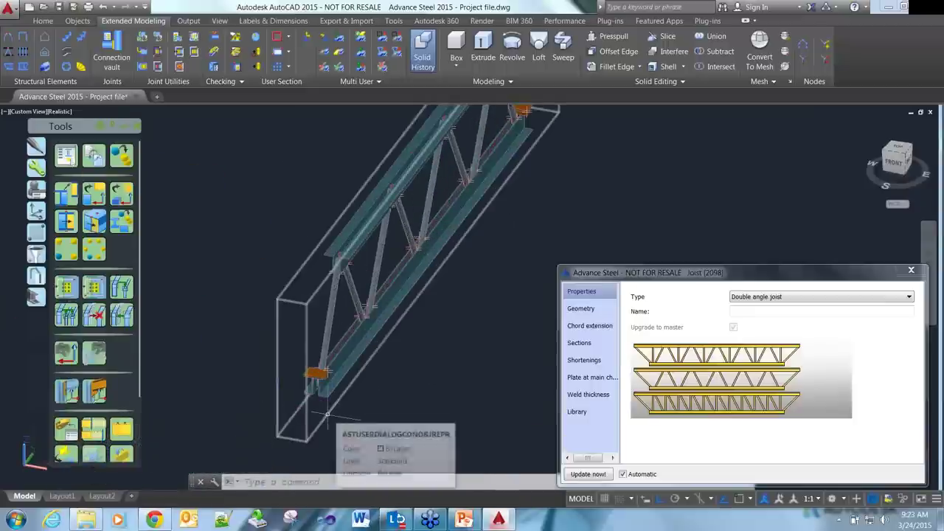
{"action": "left_click", "coordinate": [599, 316]}
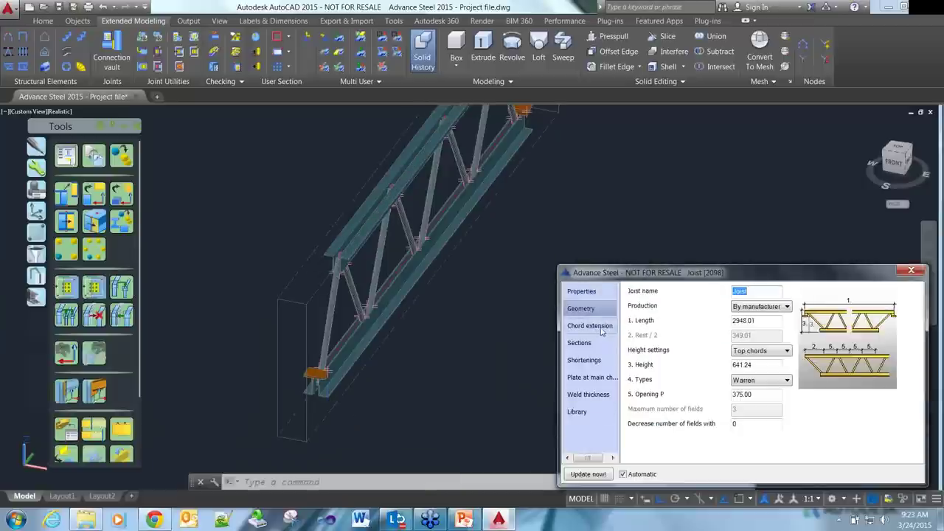
{"action": "left_click", "coordinate": [602, 329]}
{"action": "left_click", "coordinate": [598, 345]}
{"action": "left_click", "coordinate": [599, 360]}
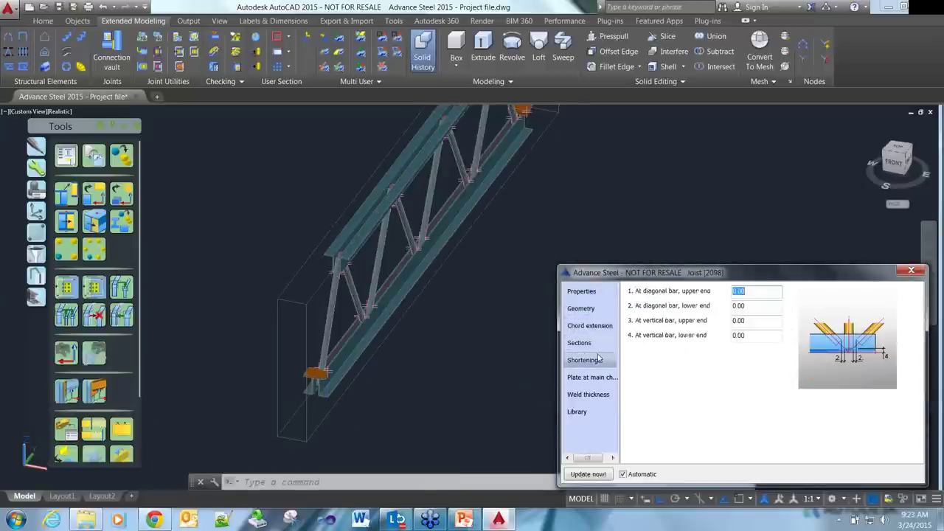
{"action": "left_click", "coordinate": [912, 273]}
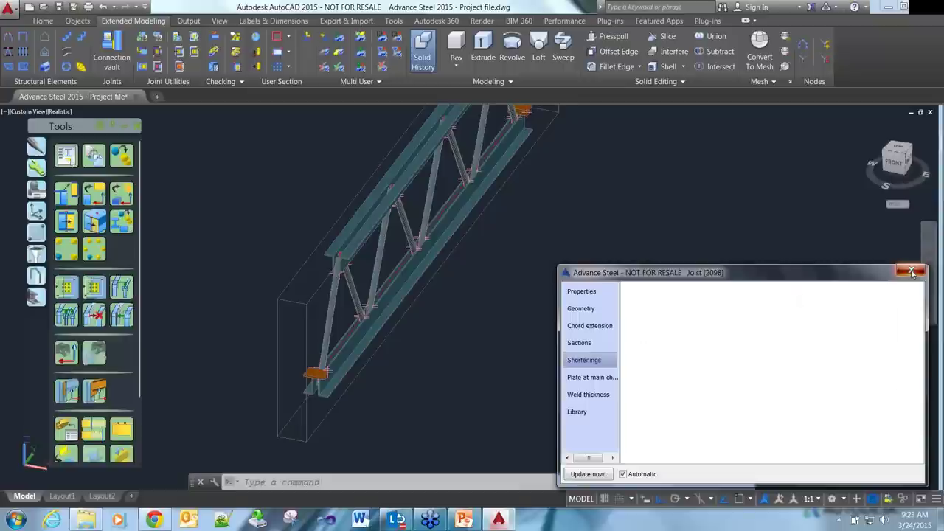
{"action": "scroll", "coordinate": [467, 301], "scroll_direction": "down", "scroll_amount": 5}
- Erase the joist with a crossing window (55 objects) and orbit back to the steel frame
{"action": "left_click", "coordinate": [558, 370]}
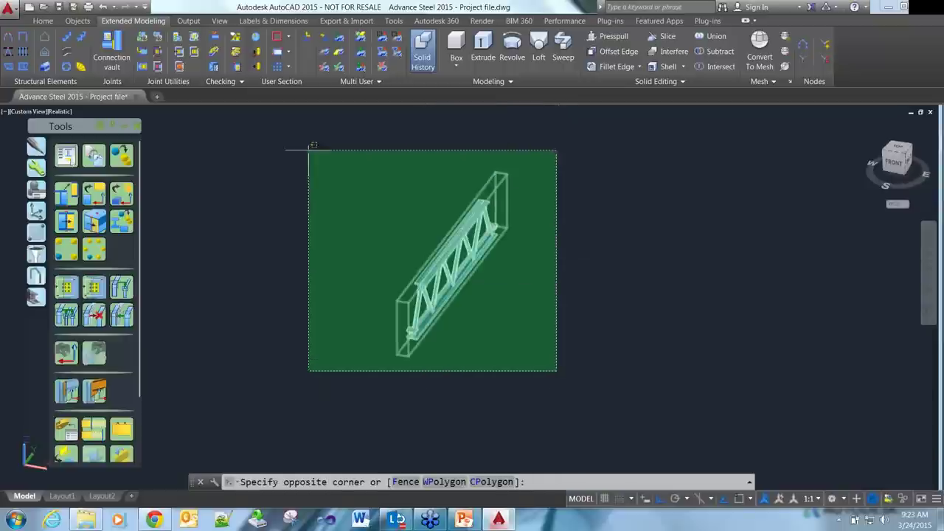
{"action": "left_click", "coordinate": [310, 149]}
{"action": "key", "text": "Delete"}
{"action": "scroll", "coordinate": [332, 259], "scroll_direction": "down", "scroll_amount": 5}
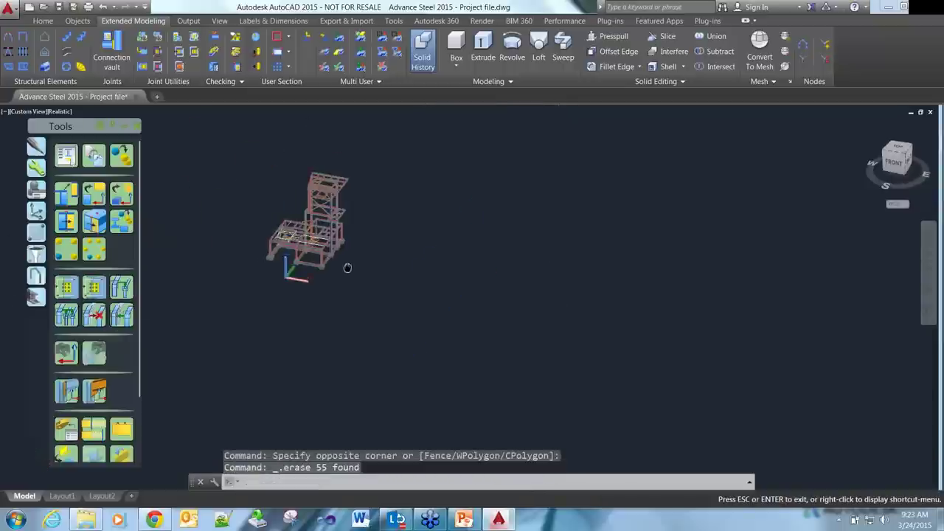
{"action": "scroll", "coordinate": [290, 231], "scroll_direction": "up", "scroll_amount": 3}
{"action": "scroll", "coordinate": [290, 231], "scroll_direction": "up", "scroll_amount": 2}
{"action": "middle_click_drag", "start_coordinate": [339, 310], "coordinate": [295, 295], "text": "shift"}
{"action": "scroll", "coordinate": [369, 296], "scroll_direction": "up", "scroll_amount": 4}
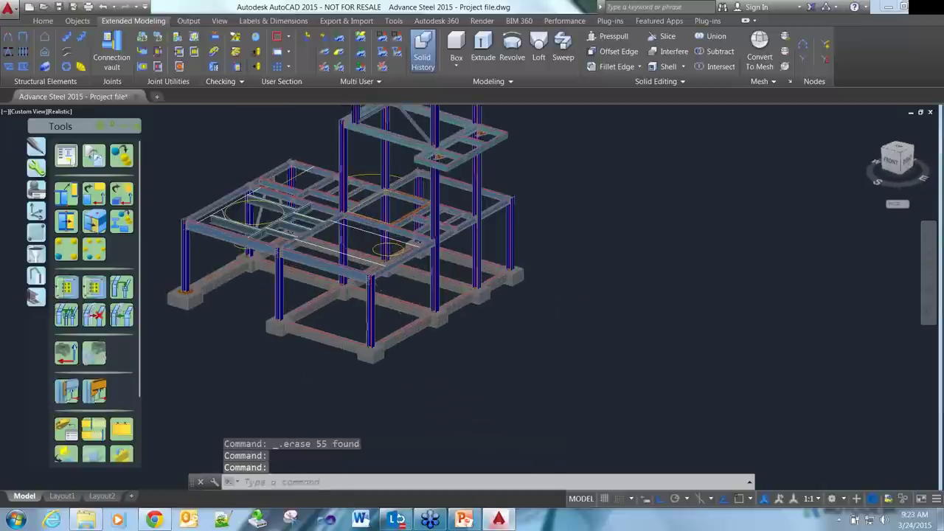
{"action": "middle_click_drag", "start_coordinate": [383, 295], "coordinate": [380, 318], "text": "shift"}
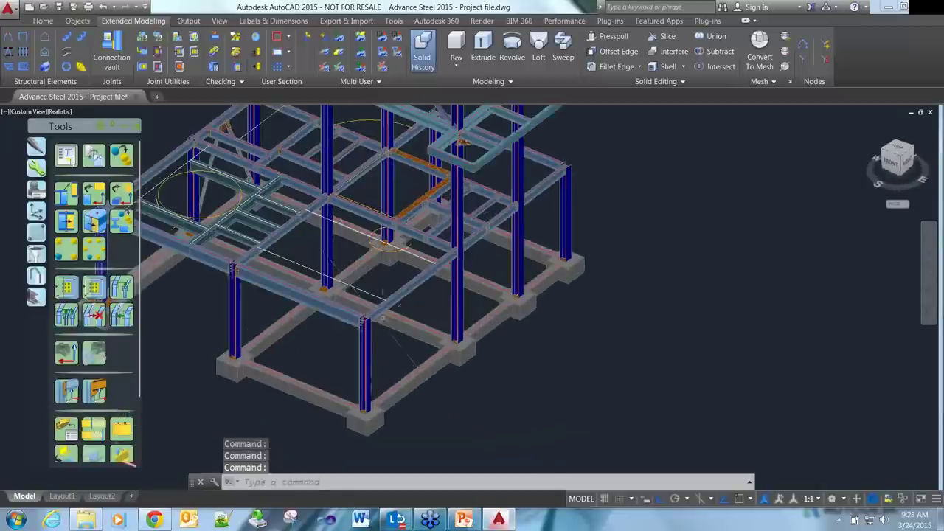
- Create a straight stair between two snapped beam endpoints with middle alignment
{"action": "left_click", "coordinate": [65, 38]}
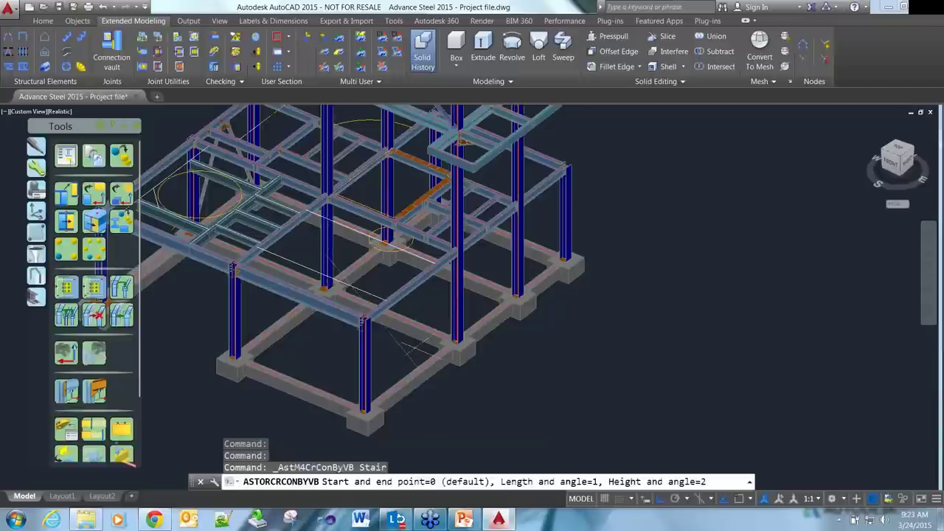
{"action": "key", "text": "Return"}
{"action": "right_click", "coordinate": [397, 375], "text": "shift"}
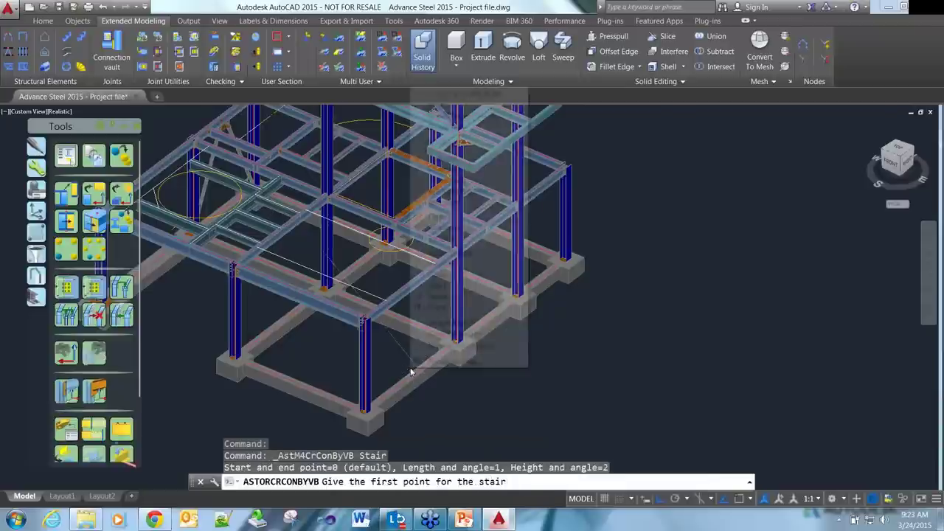
{"action": "left_click", "coordinate": [428, 177]}
{"action": "left_click", "coordinate": [408, 358]}
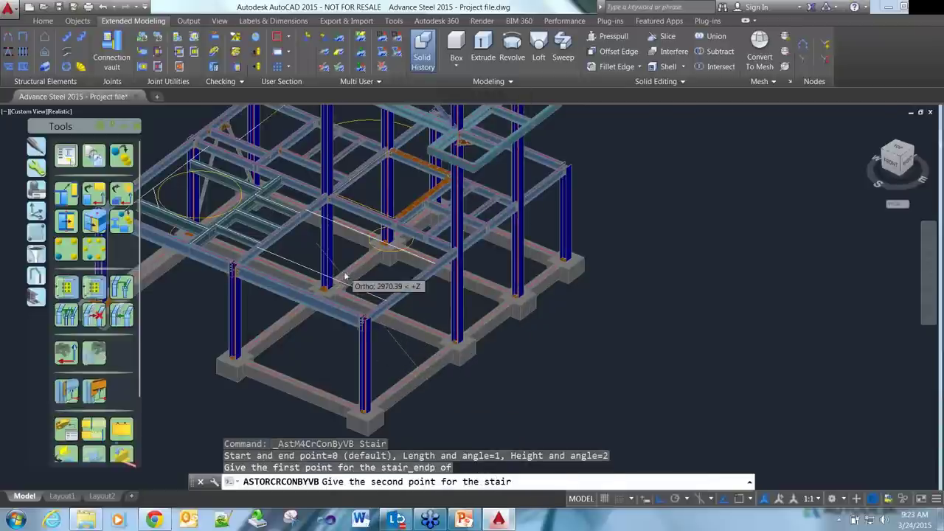
{"action": "right_click", "coordinate": [344, 276], "text": "shift"}
{"action": "left_click", "coordinate": [376, 81]}
{"action": "left_click", "coordinate": [325, 255]}
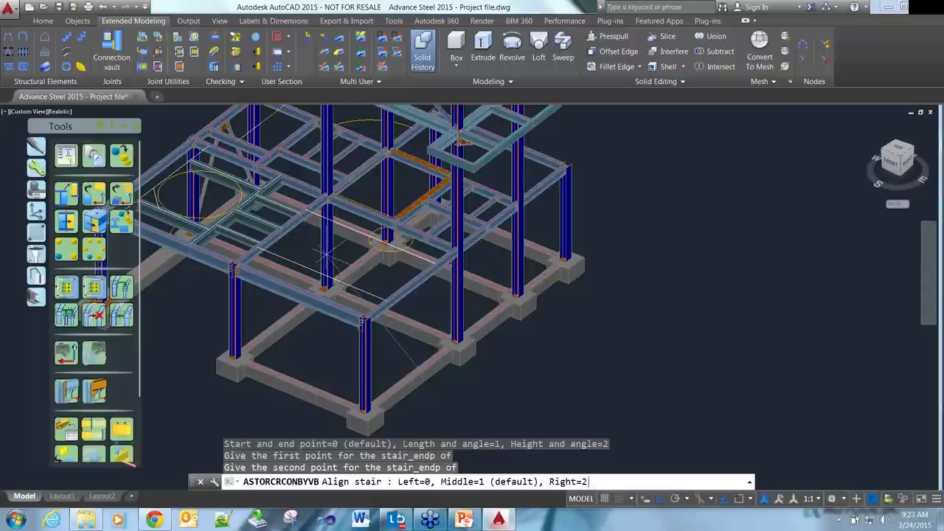
{"action": "key", "text": "Return"}
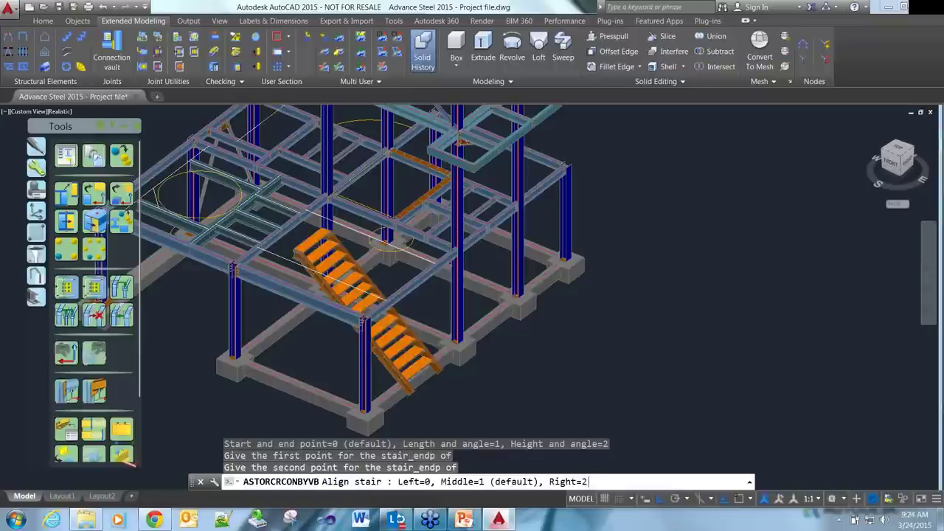
{"action": "key", "text": "Return"}
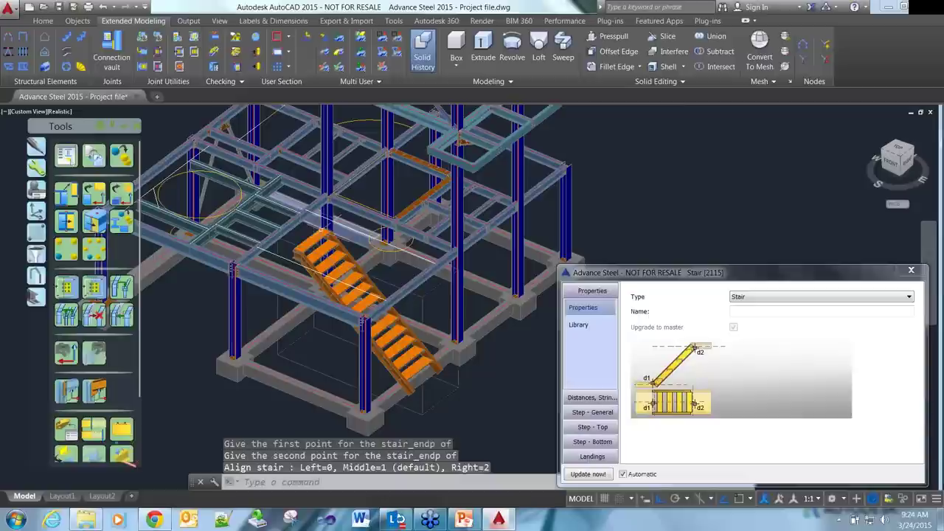
- Review the stair definition, keeping it defined by Length and Height
{"action": "scroll", "coordinate": [310, 339], "scroll_direction": "up", "scroll_amount": 2}
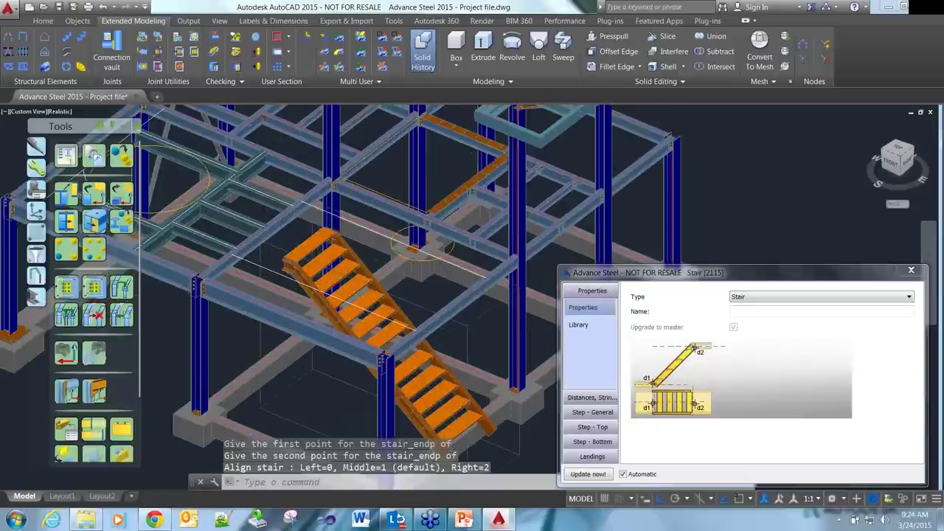
{"action": "middle_click_drag", "start_coordinate": [532, 319], "coordinate": [507, 284]}
{"action": "left_click", "coordinate": [592, 397]}
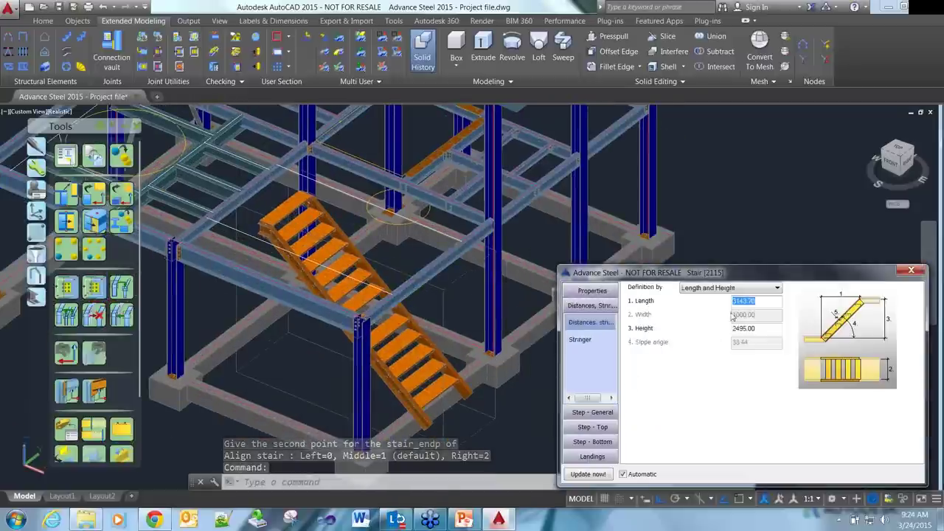
{"action": "left_click", "coordinate": [725, 290]}
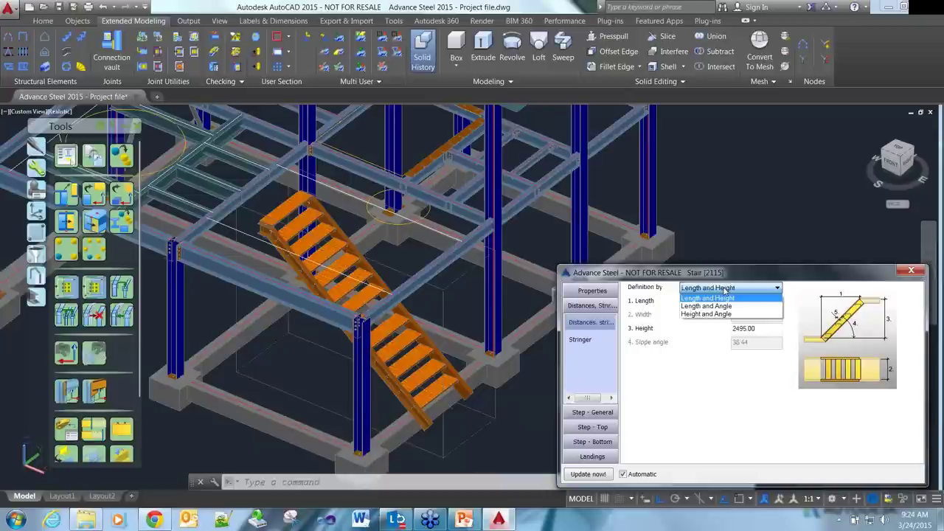
{"action": "left_click", "coordinate": [724, 289]}
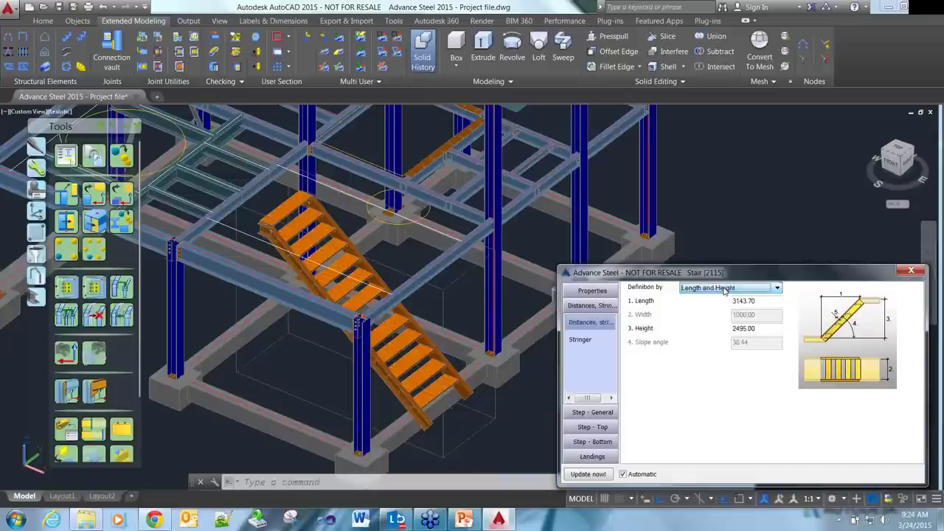
- Set the tread type to Type 4, bolted to both stringers, and inspect the connections
{"action": "left_click", "coordinate": [580, 340]}
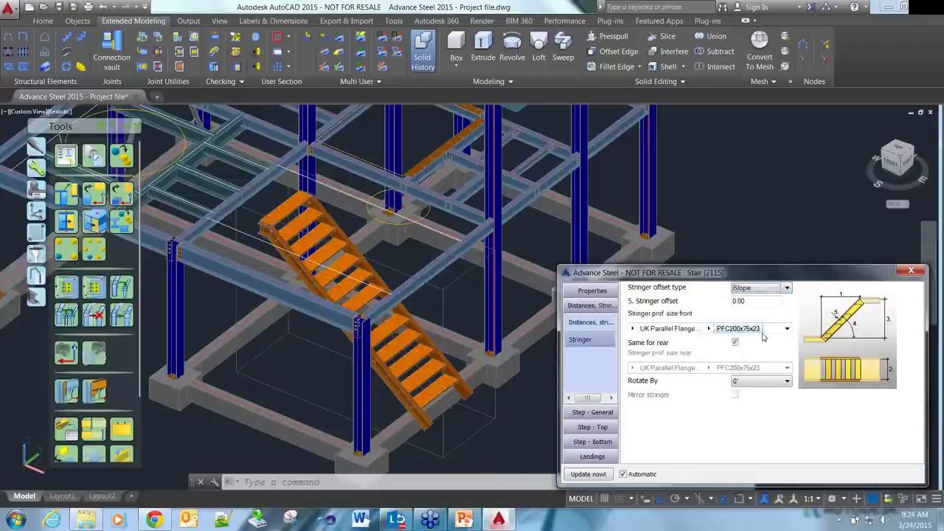
{"action": "left_click", "coordinate": [600, 413]}
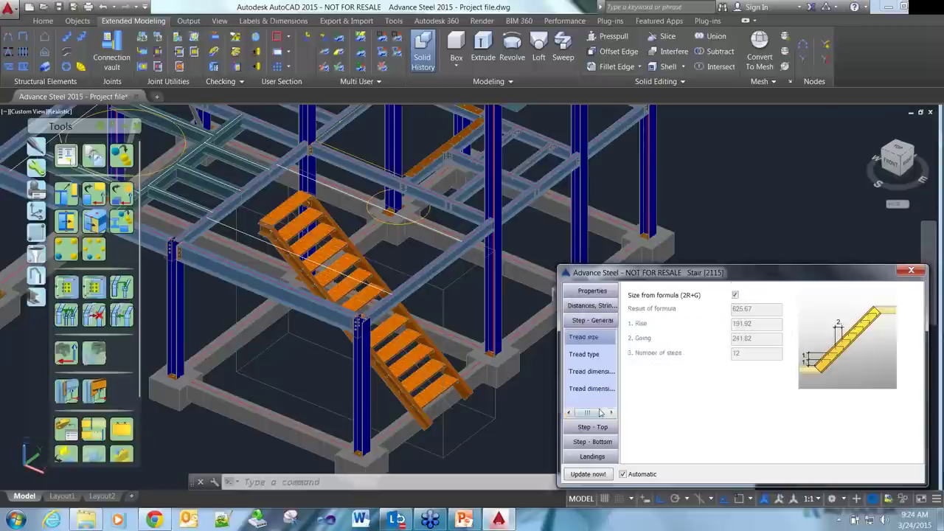
{"action": "left_click", "coordinate": [601, 357]}
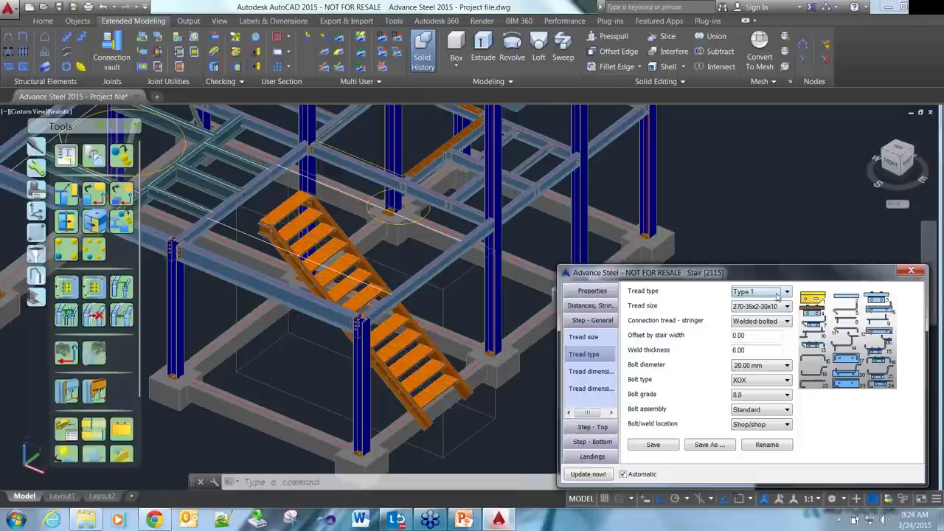
{"action": "left_click", "coordinate": [775, 293]}
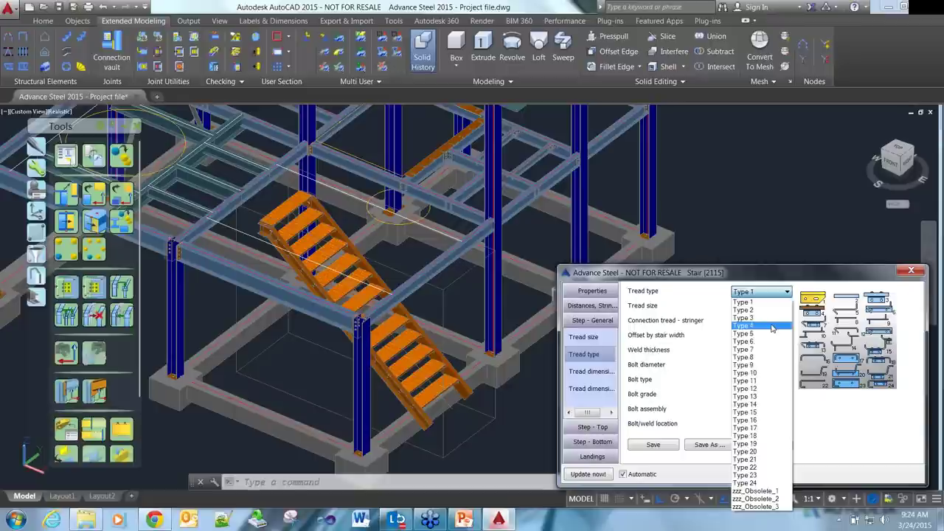
{"action": "left_click", "coordinate": [773, 325]}
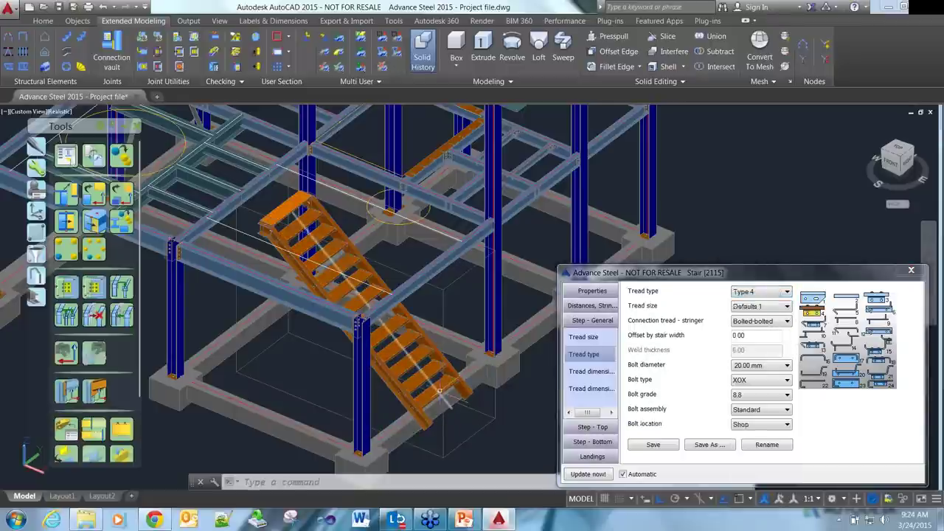
{"action": "scroll", "coordinate": [441, 390], "scroll_direction": "up", "scroll_amount": 2}
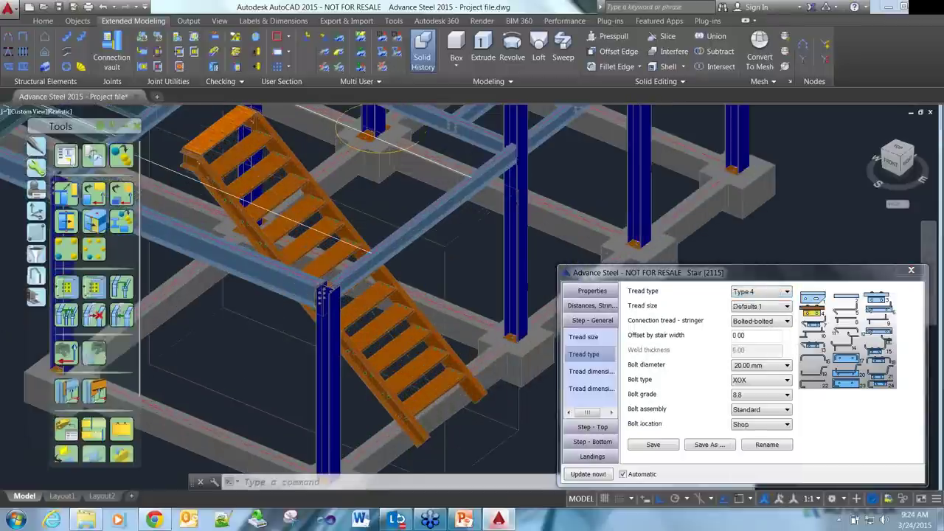
{"action": "scroll", "coordinate": [427, 319], "scroll_direction": "up", "scroll_amount": 3}
{"action": "middle_click_drag", "start_coordinate": [427, 319], "coordinate": [435, 290], "text": "shift"}
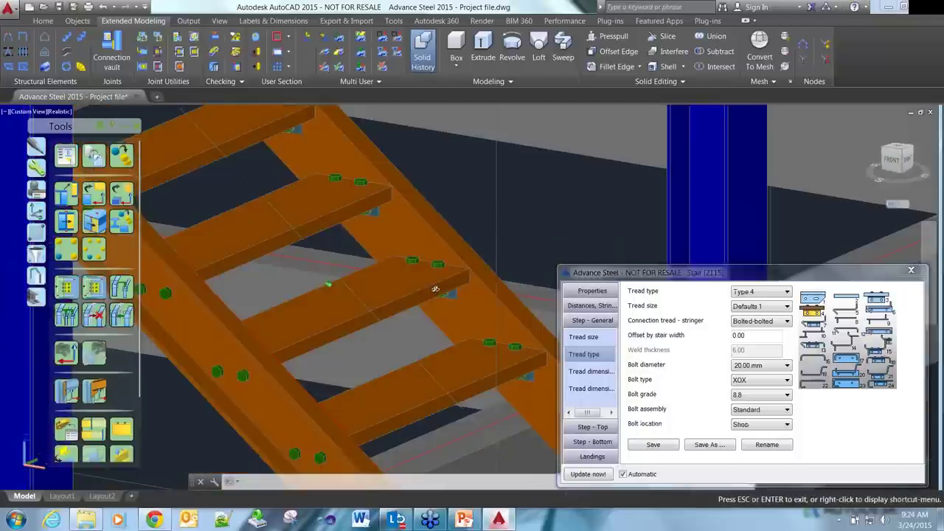
- List one tread with LI, confirming a 1,000 × 240 × 40 mm timber plate with 4 bolt holes
{"action": "double_click", "coordinate": [472, 305]}
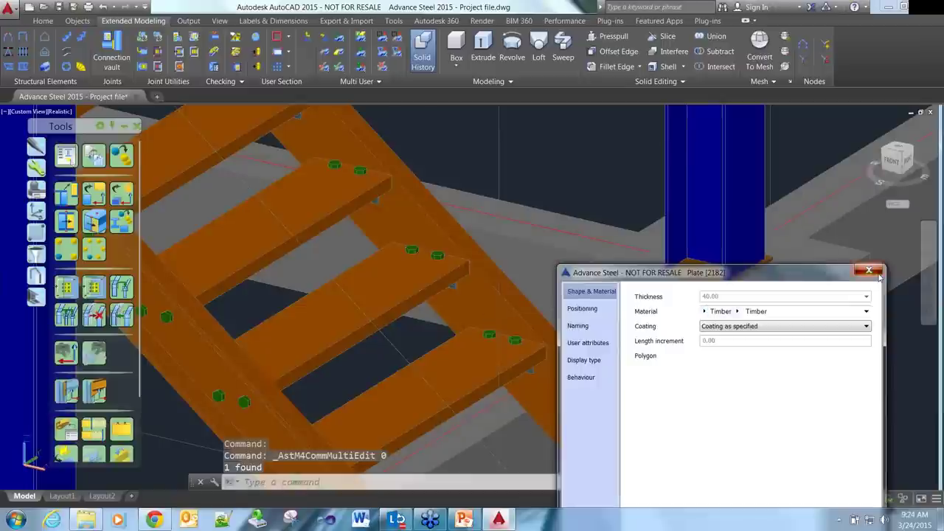
{"action": "key", "text": "Escape"}
{"action": "type", "text": "li"}
{"action": "key", "text": "Return"}
{"action": "left_click", "coordinate": [351, 294]}
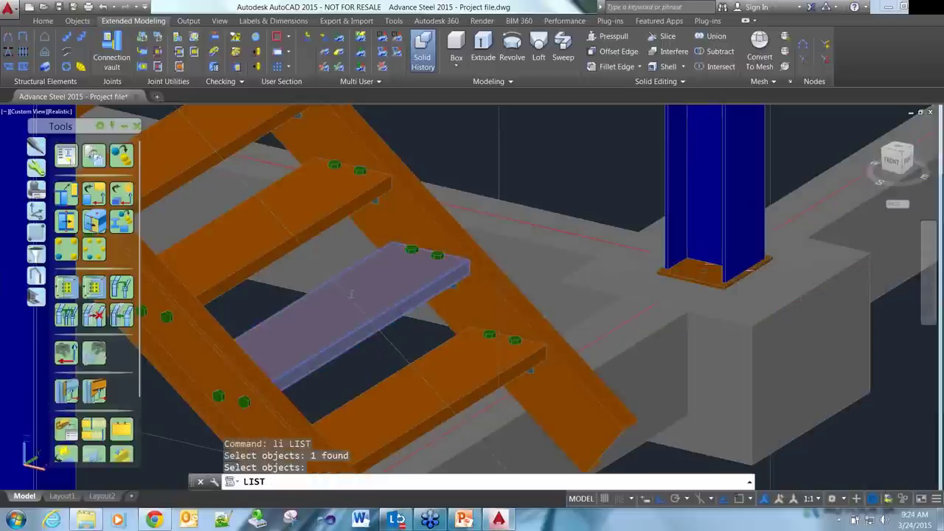
{"action": "key", "text": "Return"}
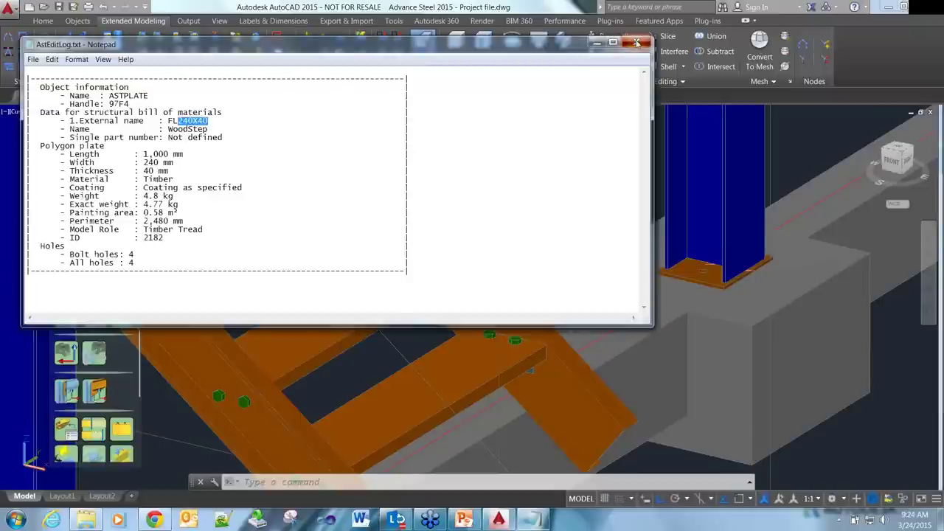
{"action": "left_click", "coordinate": [637, 42]}
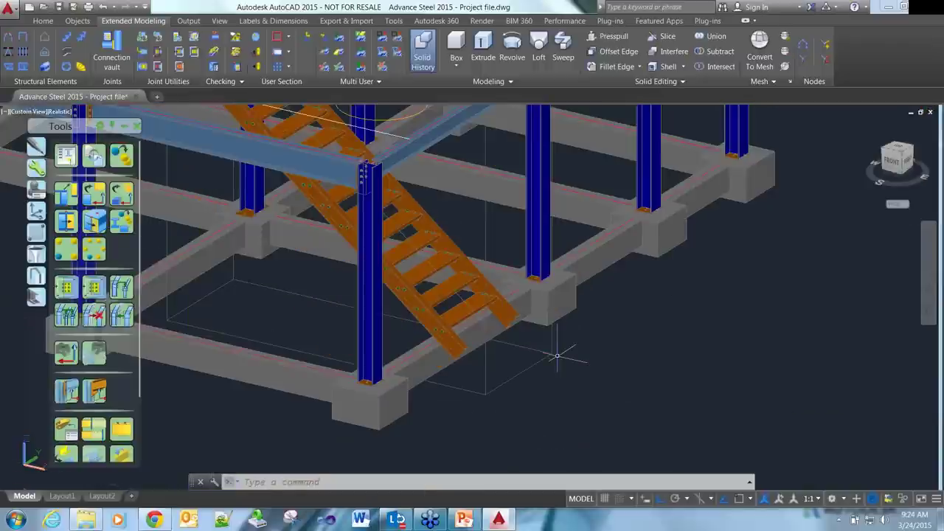
- Reopen the stair settings and bring up the Top landing length fields
{"action": "double_click", "coordinate": [378, 193]}
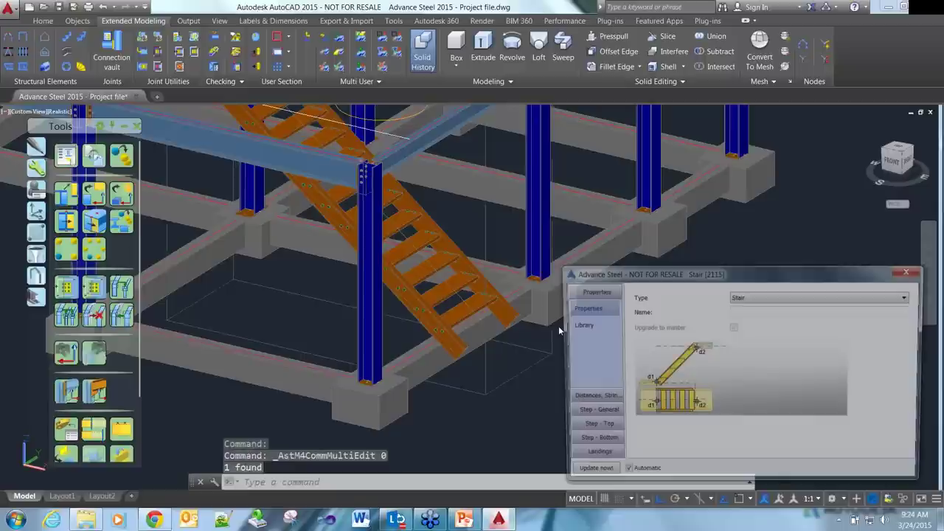
{"action": "left_click", "coordinate": [589, 411]}
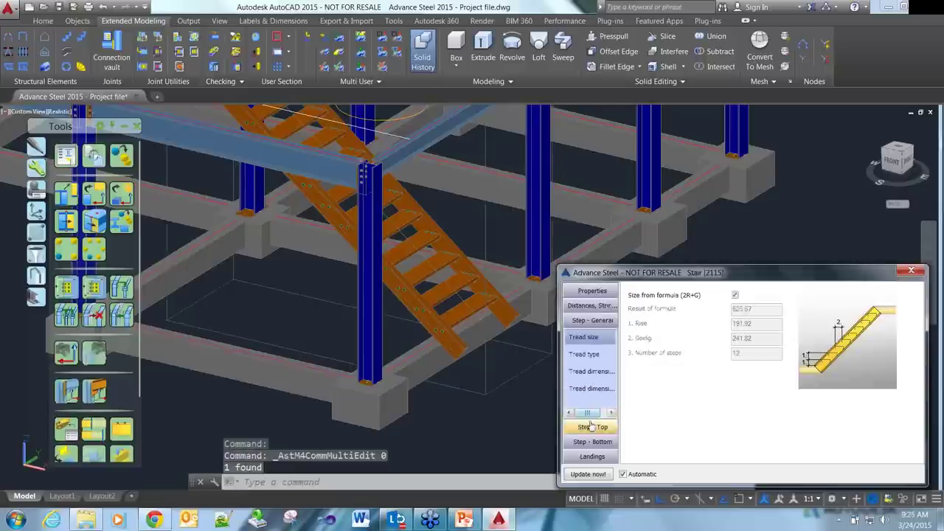
{"action": "left_click", "coordinate": [590, 357]}
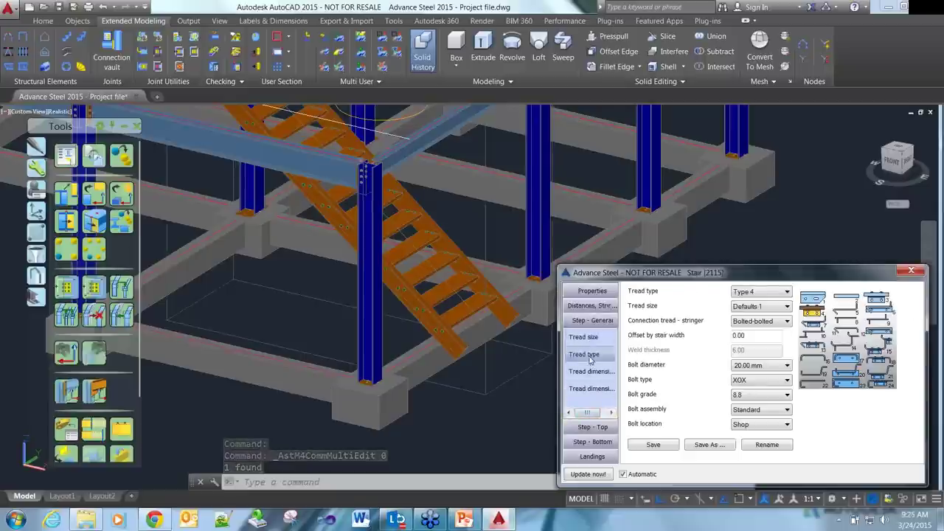
{"action": "left_click", "coordinate": [596, 429]}
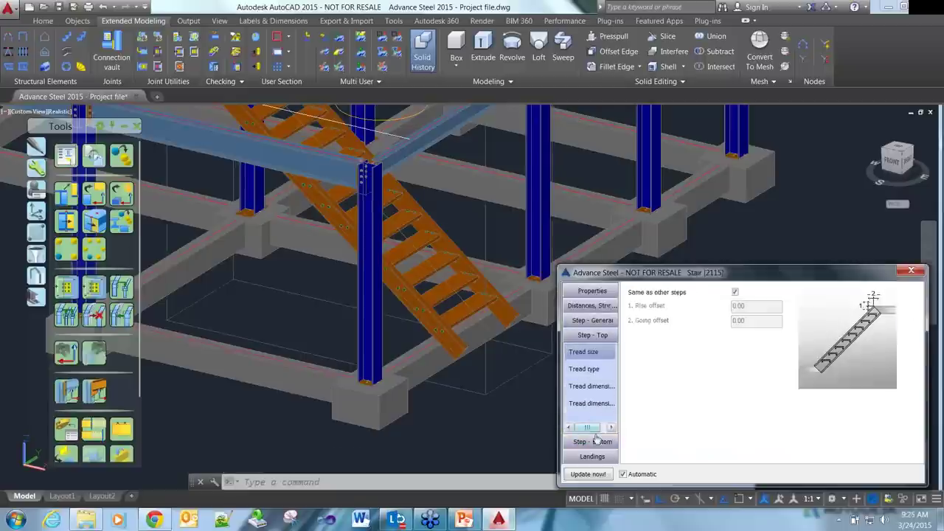
{"action": "left_click", "coordinate": [597, 442]}
{"action": "left_click", "coordinate": [593, 457]}
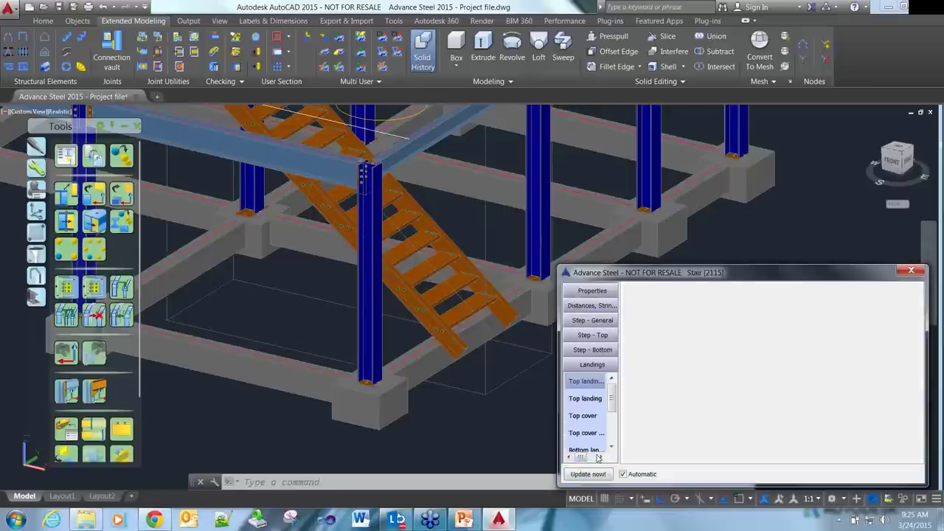
{"action": "left_click", "coordinate": [598, 399]}
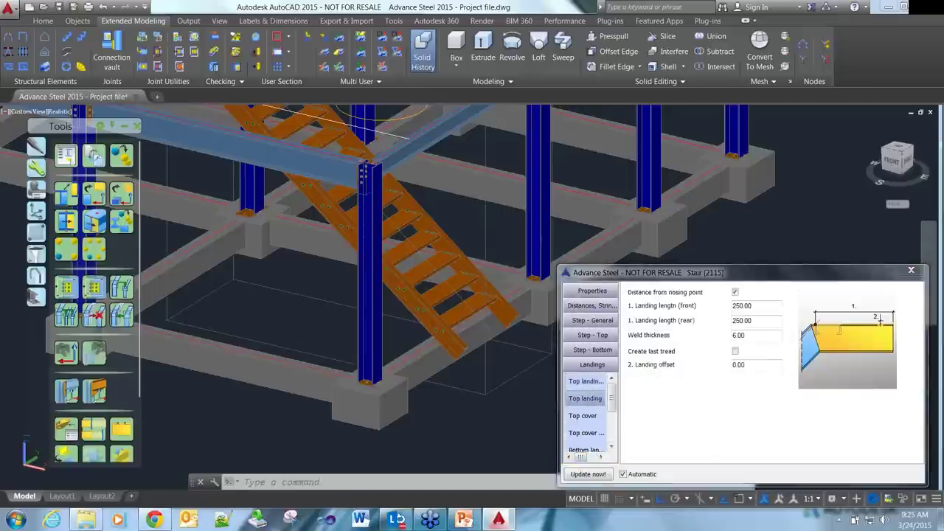
{"action": "middle_click_drag", "start_coordinate": [392, 197], "coordinate": [392, 219]}
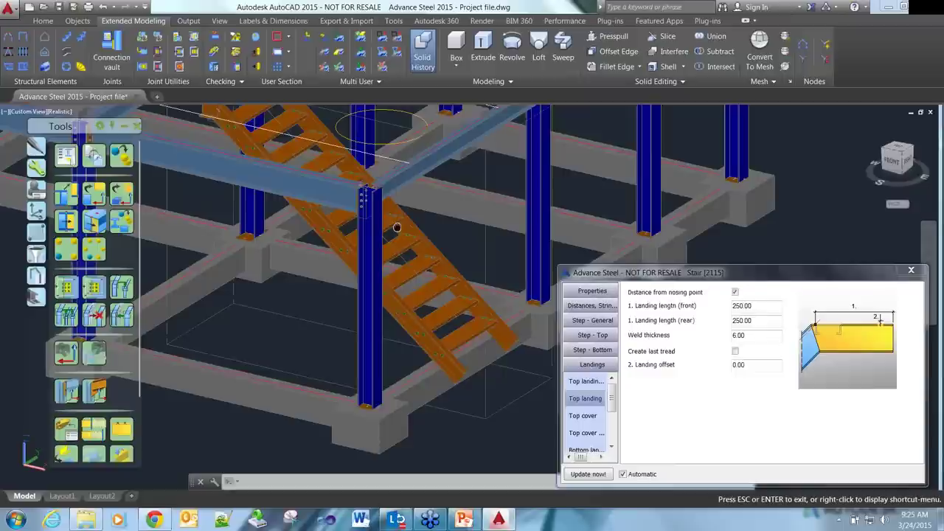
{"action": "scroll", "coordinate": [394, 228], "scroll_direction": "up", "scroll_amount": 5}
{"action": "key", "text": "Escape"}
- Set the front landing length to 1000 and the rear to 250, then close
{"action": "double_click", "coordinate": [753, 306]}
{"action": "type", "text": "1000"}
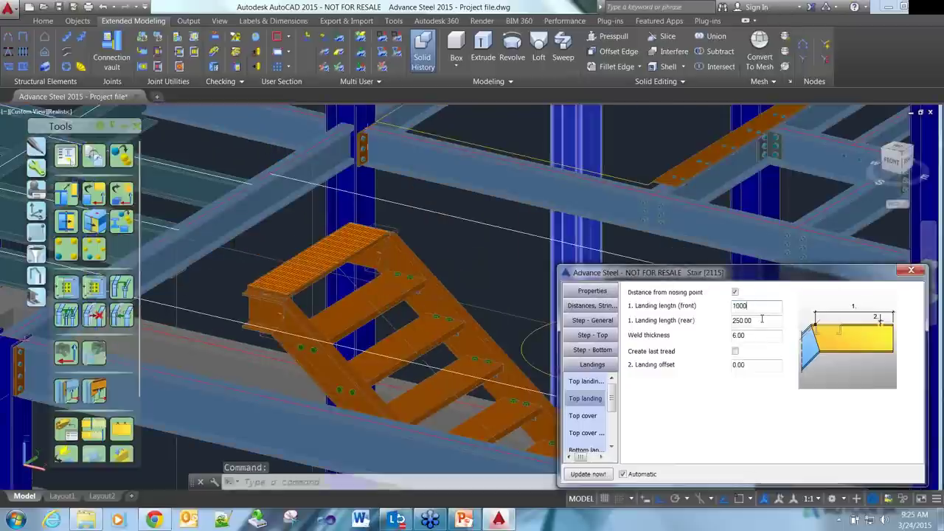
{"action": "left_click", "coordinate": [762, 321]}
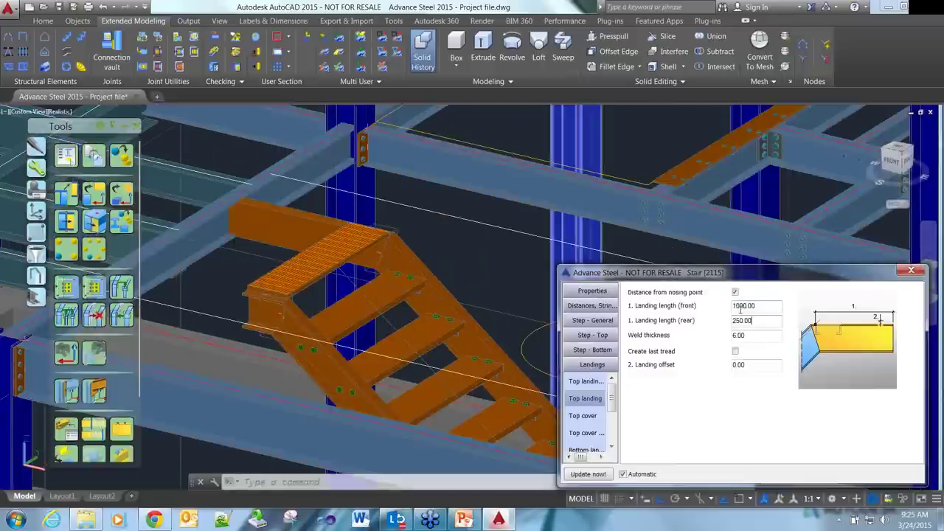
{"action": "left_click_drag", "start_coordinate": [760, 321], "coordinate": [721, 322]}
{"action": "type", "text": "1000"}
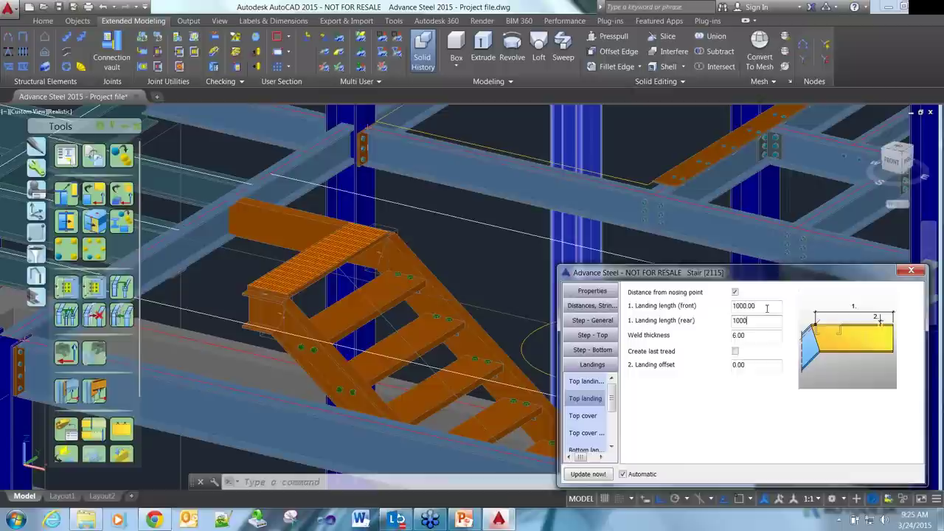
{"action": "key", "text": "Return"}
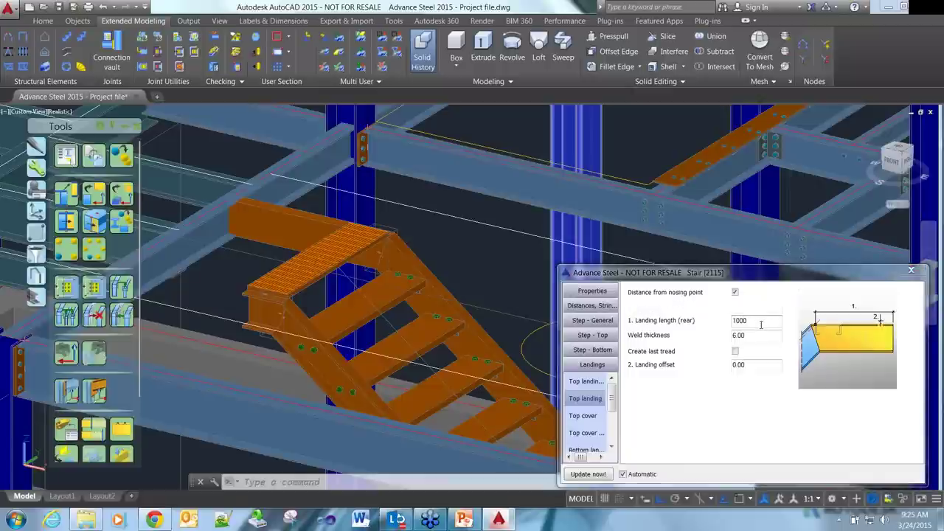
{"action": "type", "text": "250"}
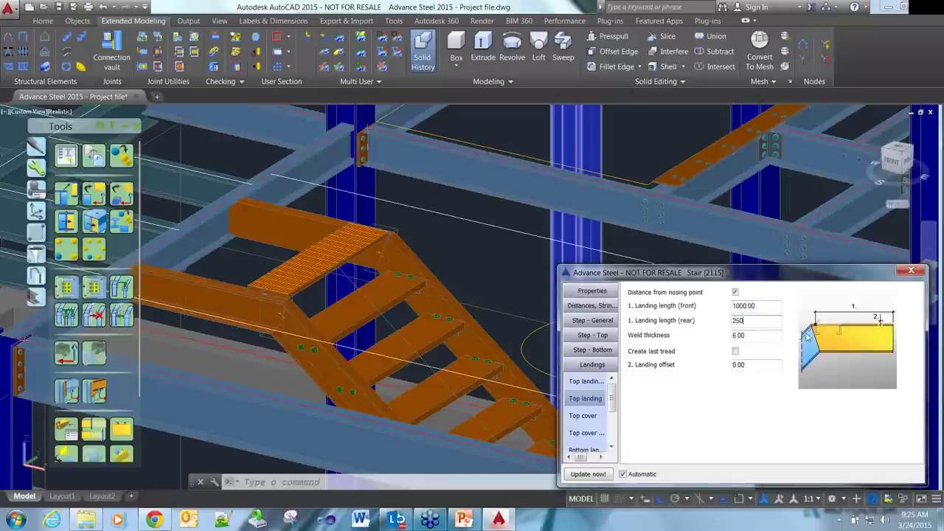
{"action": "left_click", "coordinate": [765, 310]}
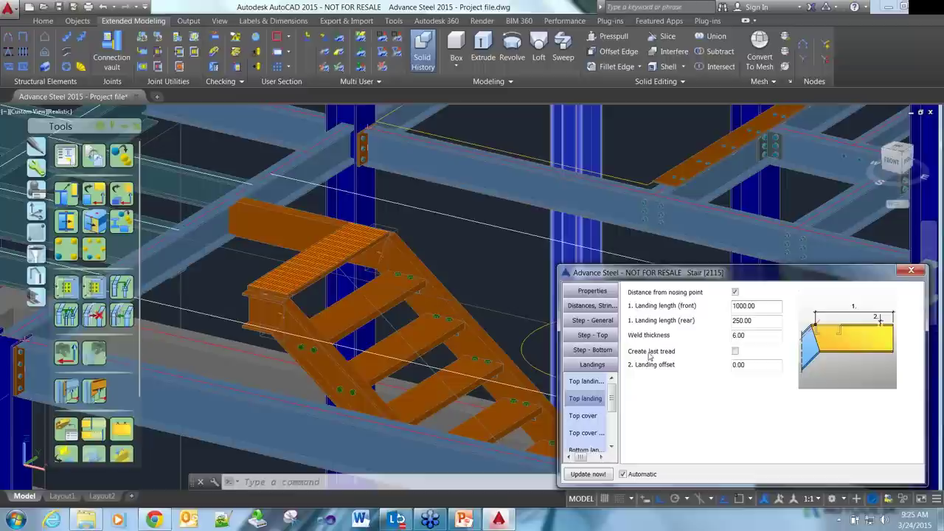
{"action": "left_click", "coordinate": [911, 271]}
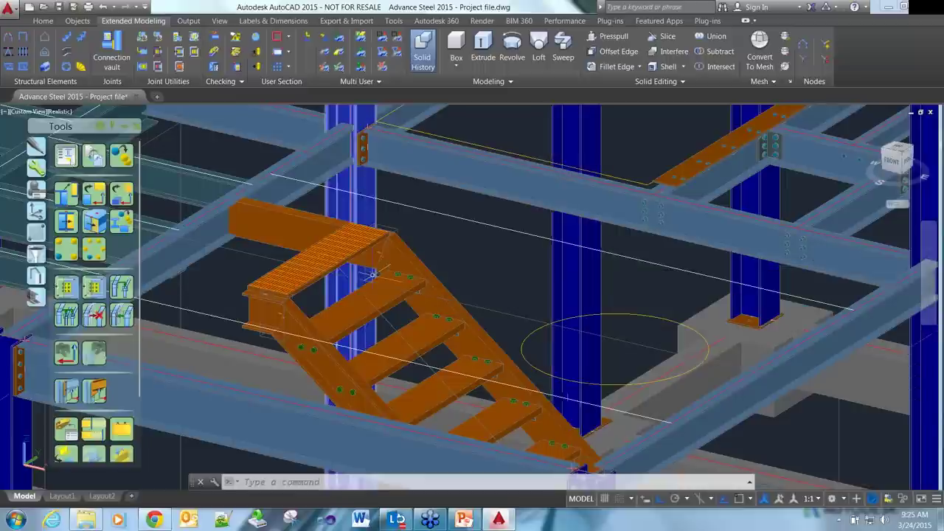
- Open the connections library to its miscellaneous group
{"action": "scroll", "coordinate": [373, 275], "scroll_direction": "down", "scroll_amount": 4}
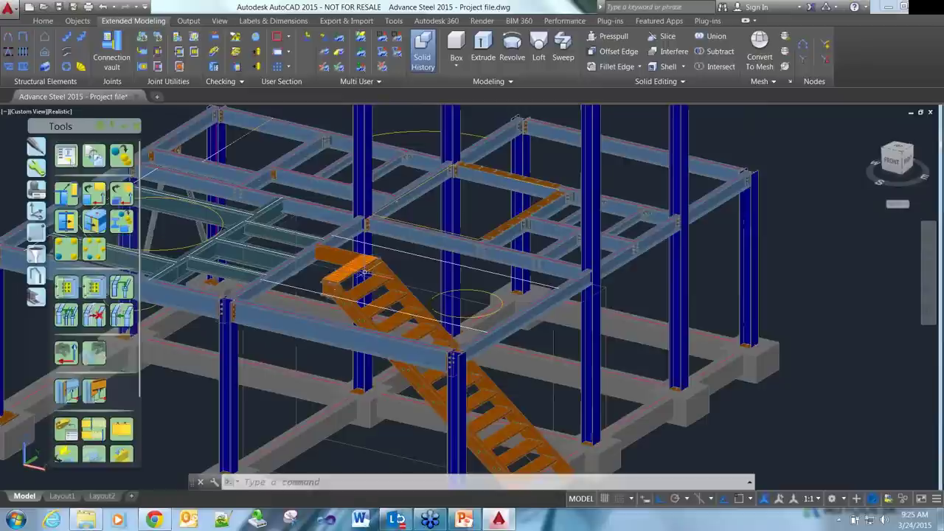
{"action": "middle_click_drag", "start_coordinate": [364, 273], "coordinate": [347, 200]}
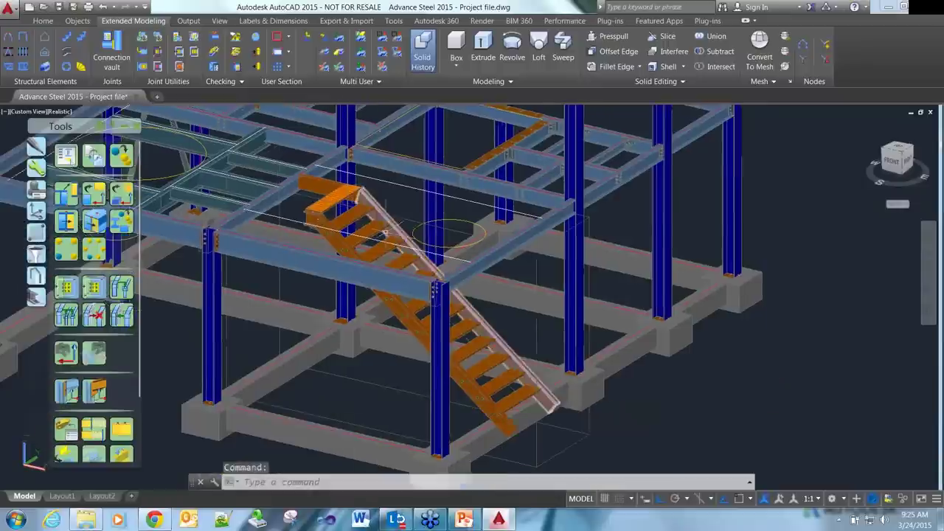
{"action": "left_click", "coordinate": [120, 44]}
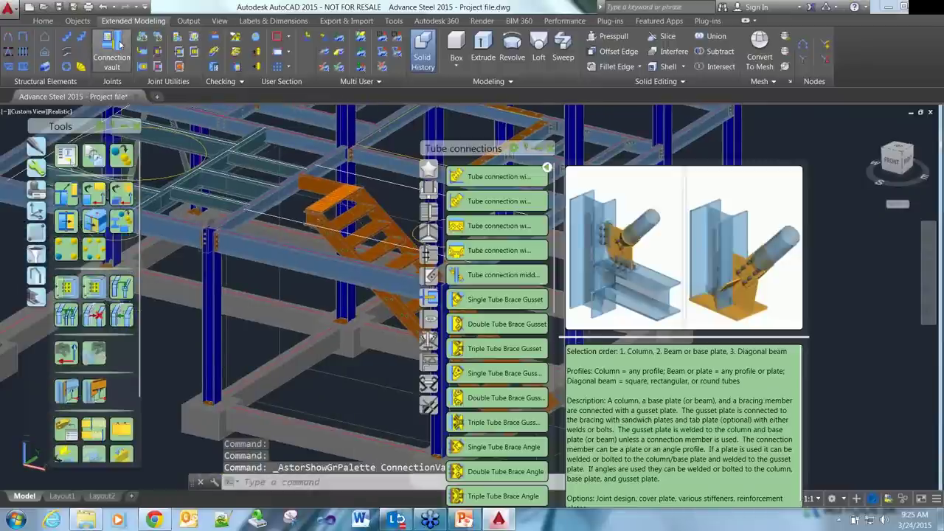
{"action": "left_click_drag", "start_coordinate": [464, 153], "coordinate": [325, 104]}
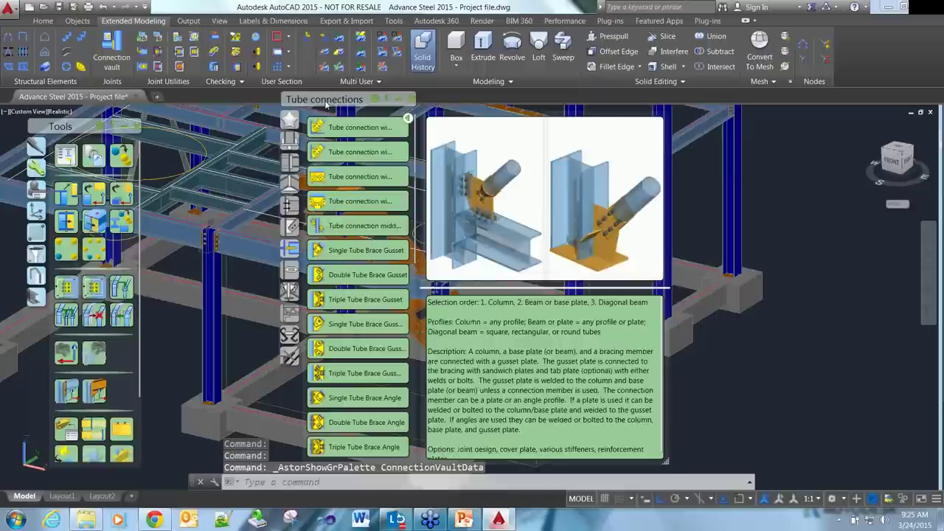
{"action": "left_click", "coordinate": [291, 316]}
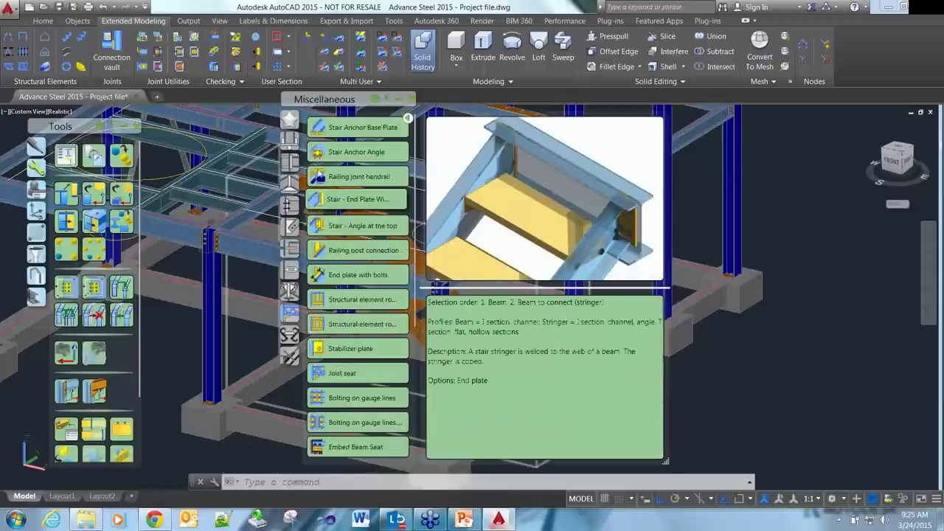
- Apply a Stair Anchor Base Plate to the stair stringer without a reference point
{"action": "left_click", "coordinate": [341, 127]}
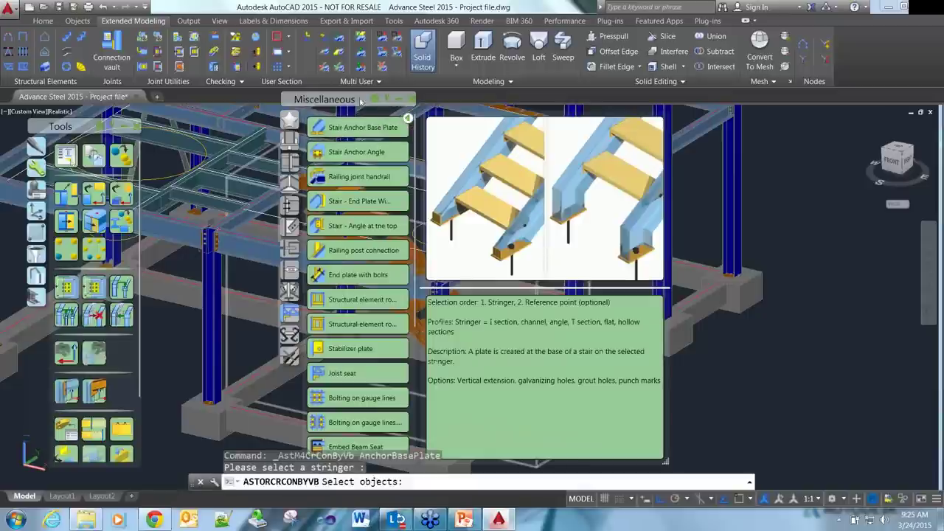
{"action": "left_click_drag", "start_coordinate": [357, 99], "coordinate": [343, 99]}
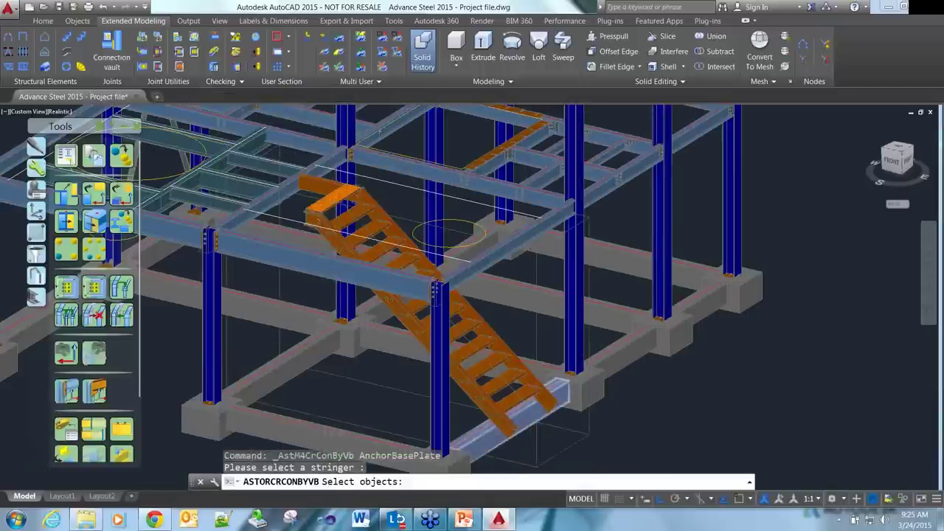
{"action": "scroll", "coordinate": [558, 409], "scroll_direction": "up", "scroll_amount": 2}
{"action": "scroll", "coordinate": [561, 413], "scroll_direction": "up", "scroll_amount": 2}
{"action": "left_click", "coordinate": [539, 410]}
{"action": "key", "text": "Return"}
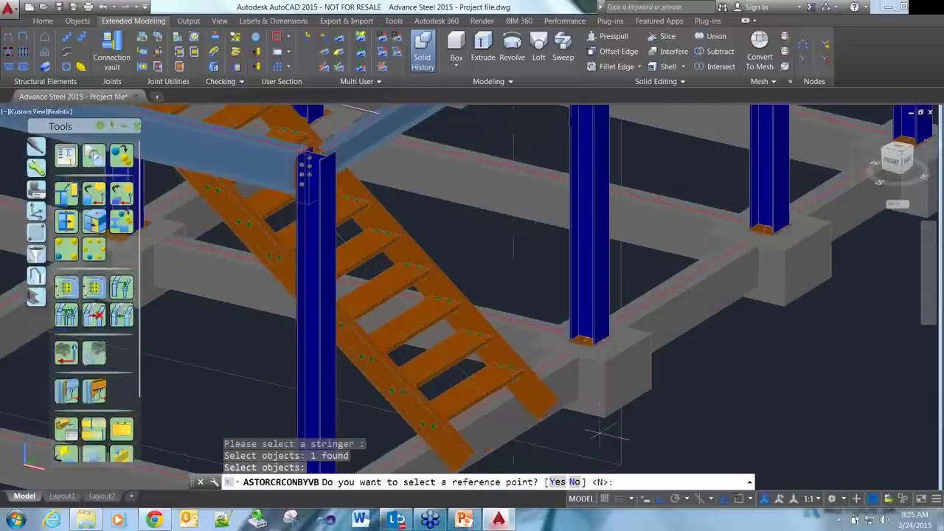
{"action": "key", "text": "Return"}
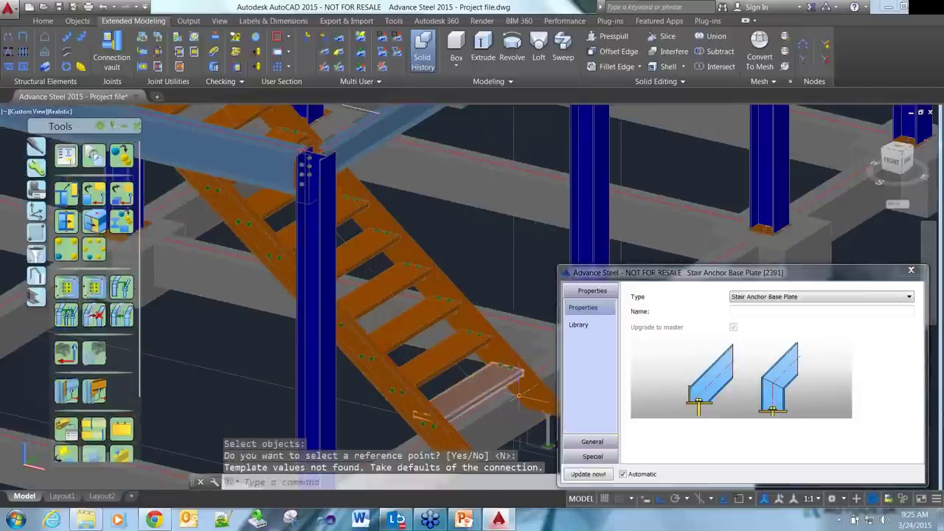
{"action": "middle_click_drag", "start_coordinate": [519, 396], "coordinate": [431, 392]}
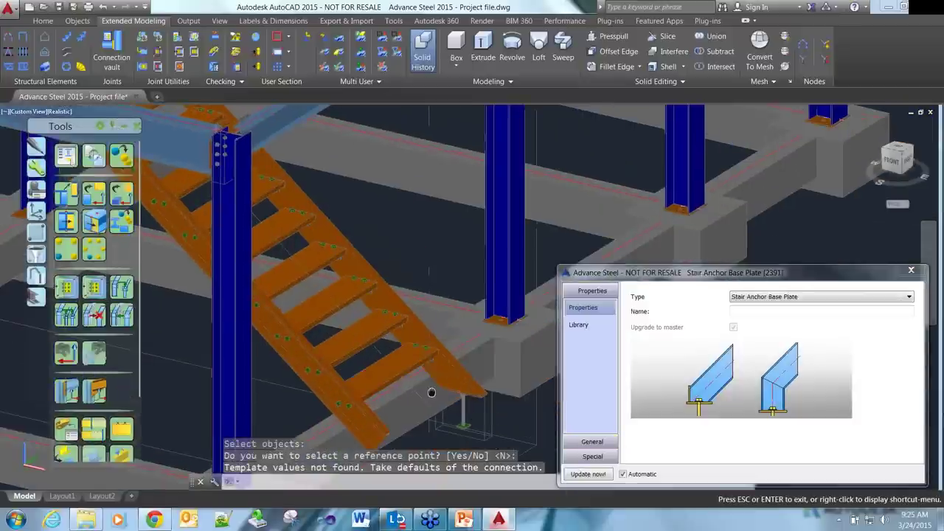
{"action": "scroll", "coordinate": [443, 391], "scroll_direction": "up", "scroll_amount": 3}
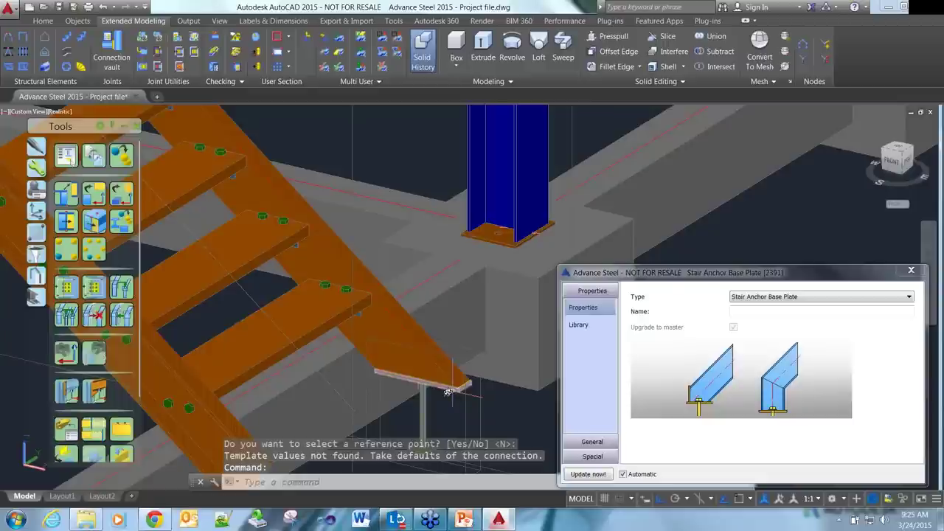
{"action": "middle_click_drag", "start_coordinate": [448, 392], "coordinate": [360, 355], "text": "shift"}
- Enable the vertical profile and set the nose to cut and plate with cut size 100
{"action": "left_click", "coordinate": [594, 442]}
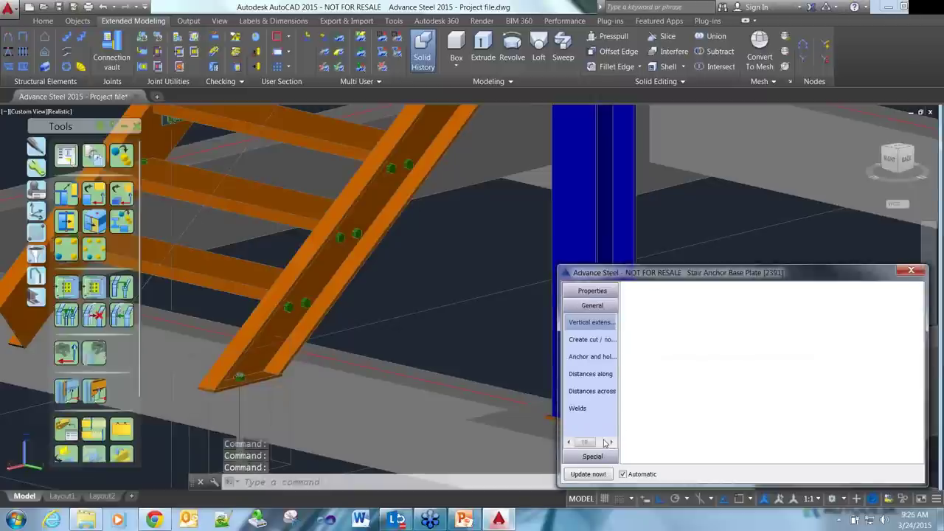
{"action": "left_click", "coordinate": [736, 292]}
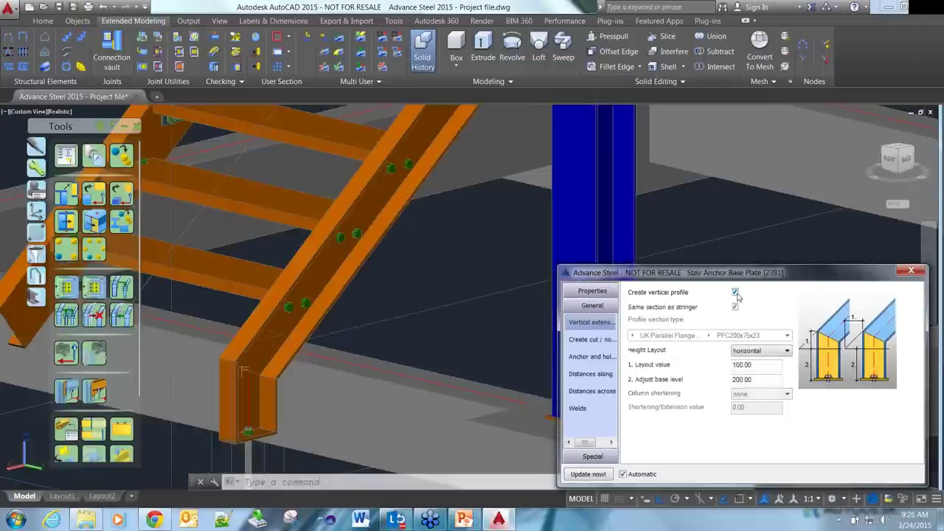
{"action": "left_click", "coordinate": [597, 341]}
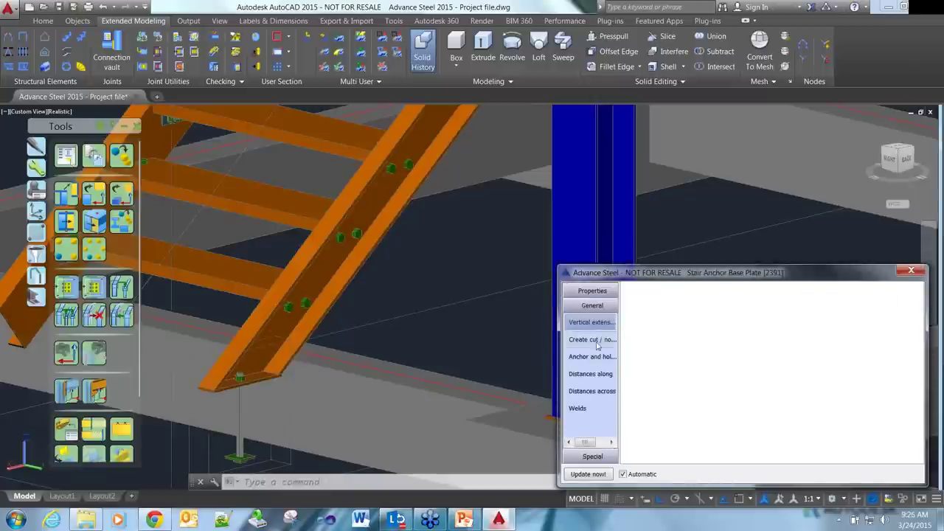
{"action": "left_click", "coordinate": [771, 293]}
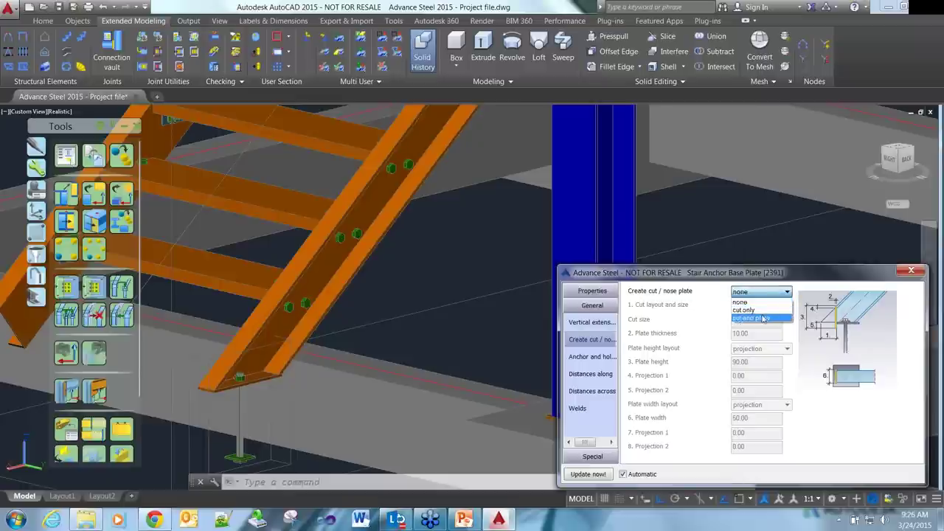
{"action": "left_click", "coordinate": [764, 319]}
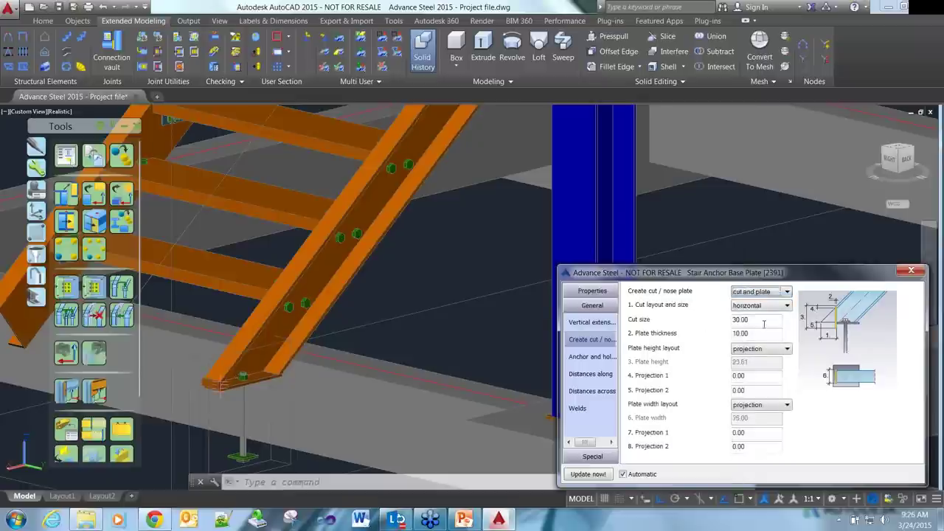
{"action": "double_click", "coordinate": [742, 319]}
{"action": "type", "text": "100"}
{"action": "left_click", "coordinate": [753, 332]}
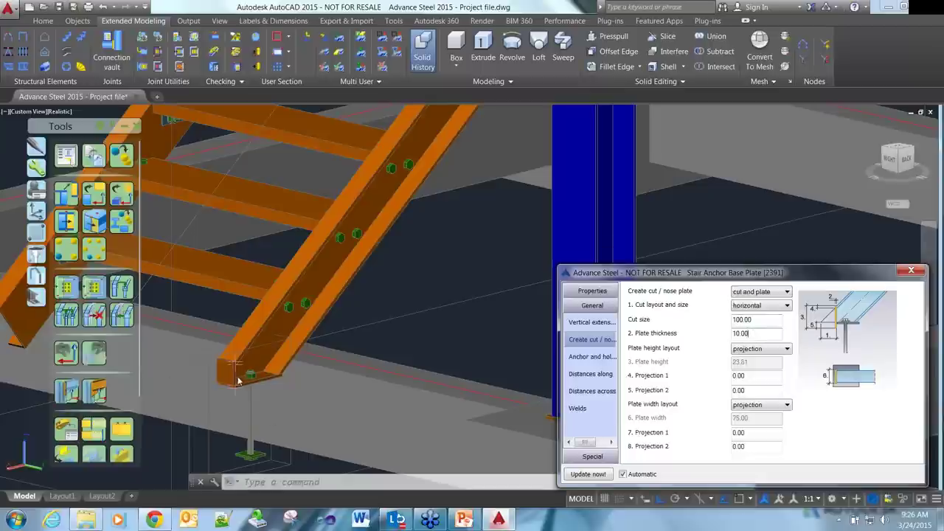
{"action": "left_click", "coordinate": [912, 272]}
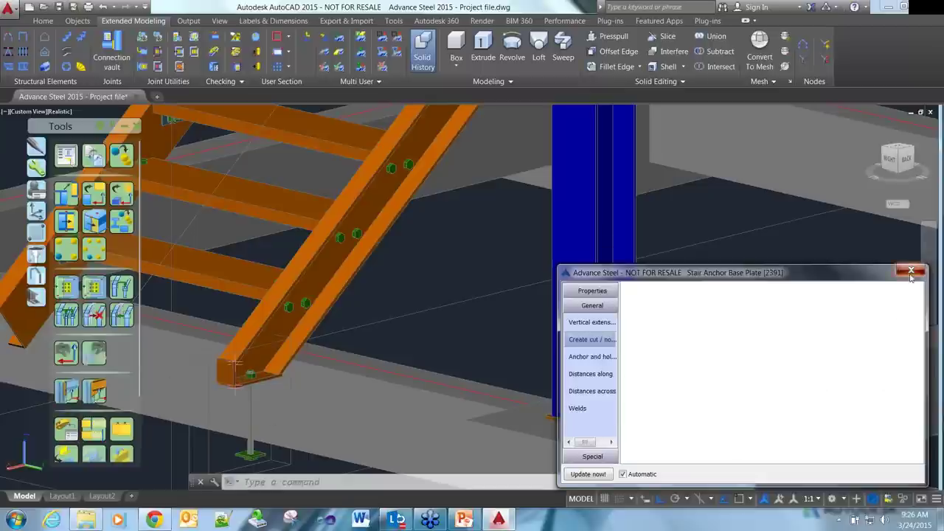
- Start a hand-railing based on the four platform frame beams
{"action": "scroll", "coordinate": [434, 318], "scroll_direction": "down", "scroll_amount": 4}
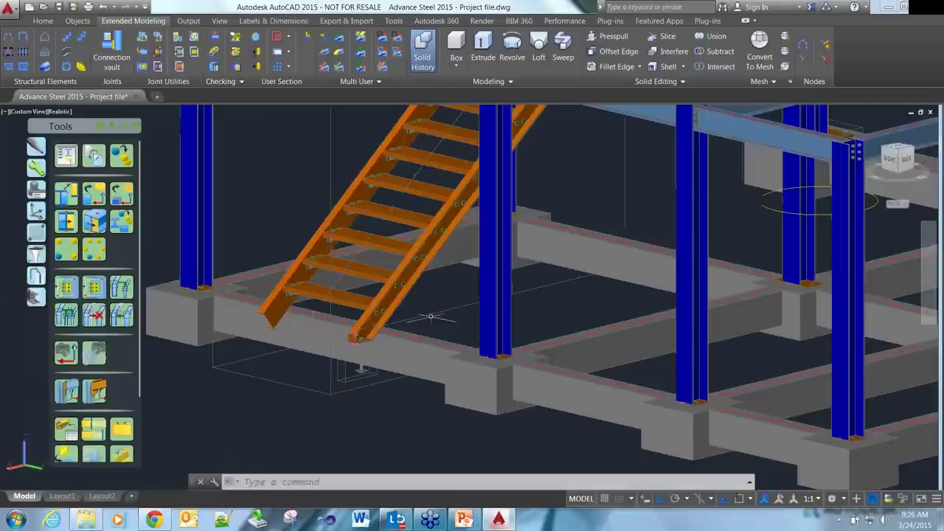
{"action": "scroll", "coordinate": [431, 318], "scroll_direction": "down", "scroll_amount": 3}
{"action": "middle_click_drag", "start_coordinate": [431, 317], "coordinate": [519, 278], "text": "shift"}
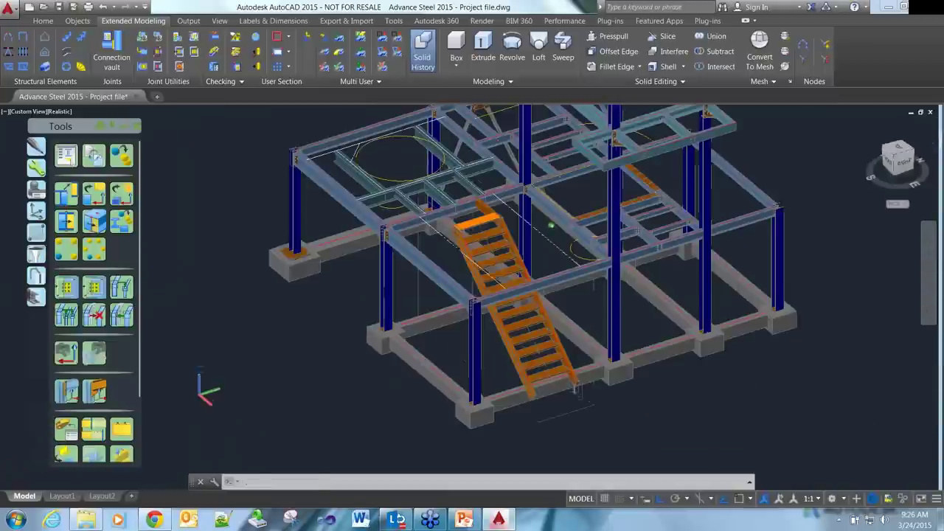
{"action": "scroll", "coordinate": [518, 279], "scroll_direction": "down", "scroll_amount": 5}
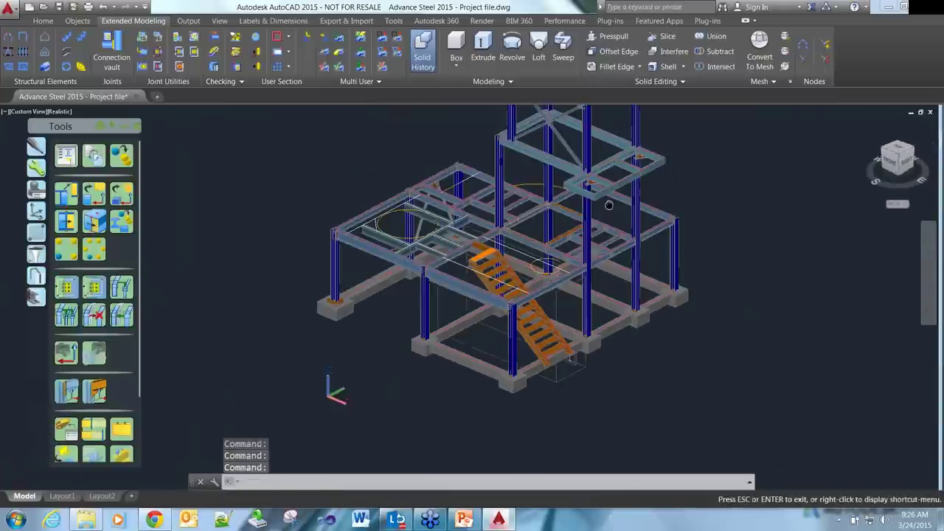
{"action": "left_click", "coordinate": [68, 52]}
{"action": "left_click", "coordinate": [408, 303]}
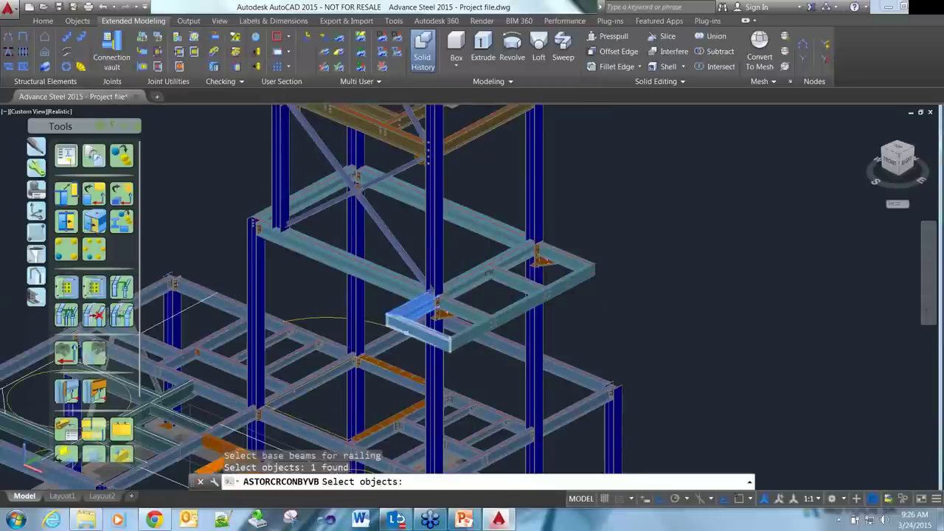
{"action": "left_click", "coordinate": [447, 335]}
{"action": "left_click", "coordinate": [499, 330]}
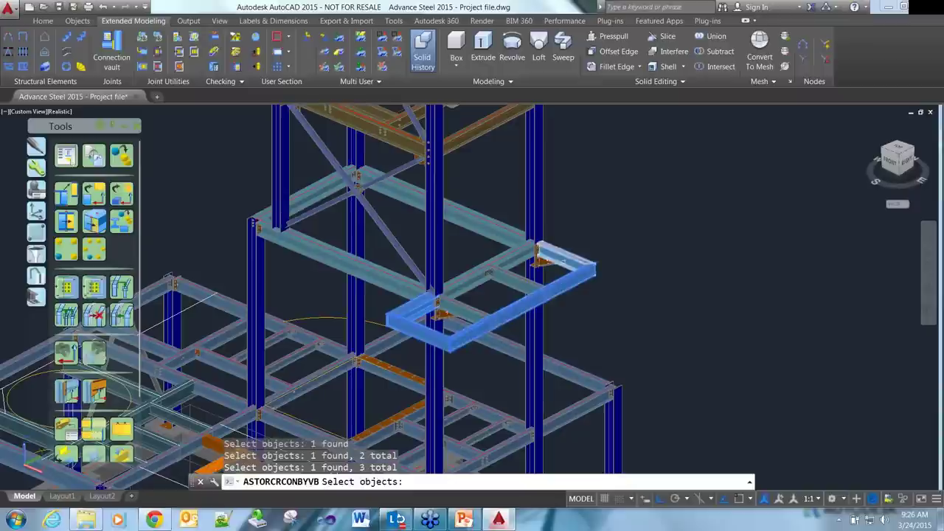
{"action": "left_click", "coordinate": [491, 272]}
{"action": "key", "text": "Return"}
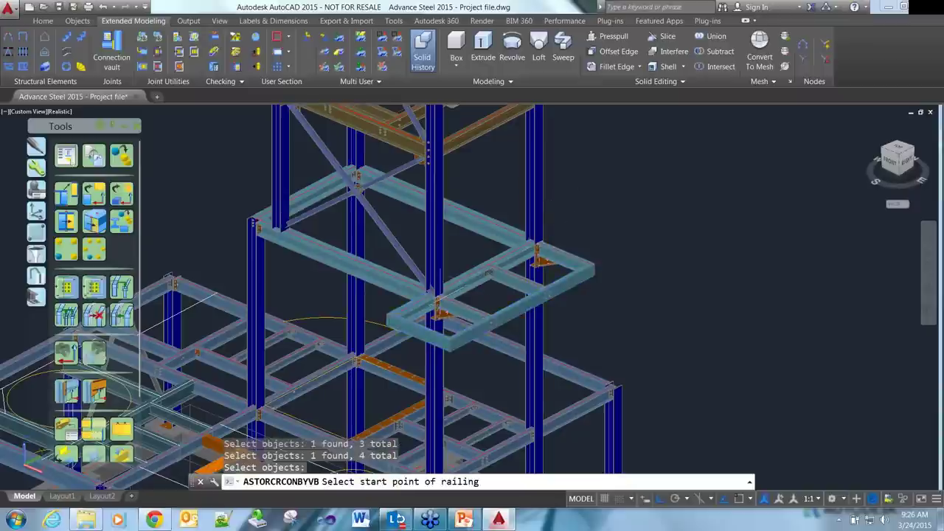
- Run the railing from the platform corner node to the column node, skipping the nosing point
{"action": "scroll", "coordinate": [437, 301], "scroll_direction": "up", "scroll_amount": 2}
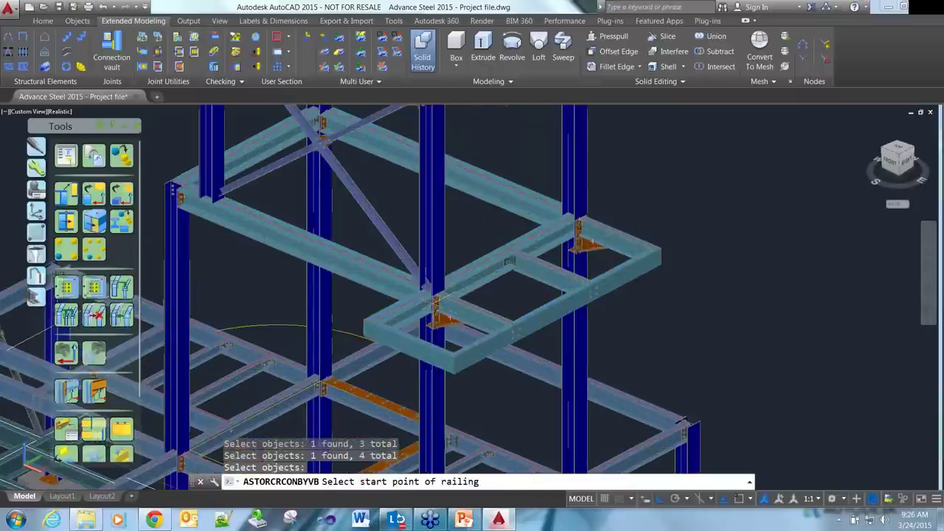
{"action": "scroll", "coordinate": [438, 299], "scroll_direction": "up", "scroll_amount": 3}
{"action": "left_click", "coordinate": [443, 290]}
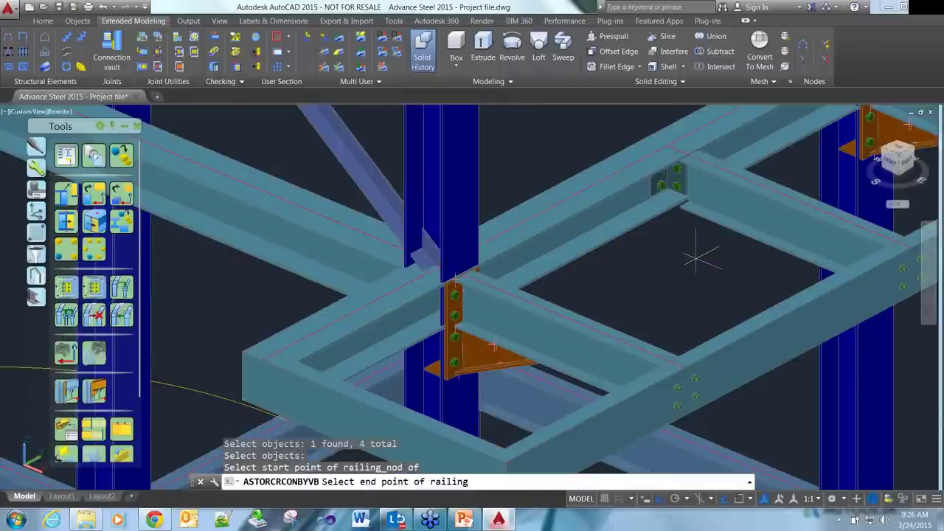
{"action": "middle_click_drag", "start_coordinate": [696, 258], "coordinate": [467, 399]}
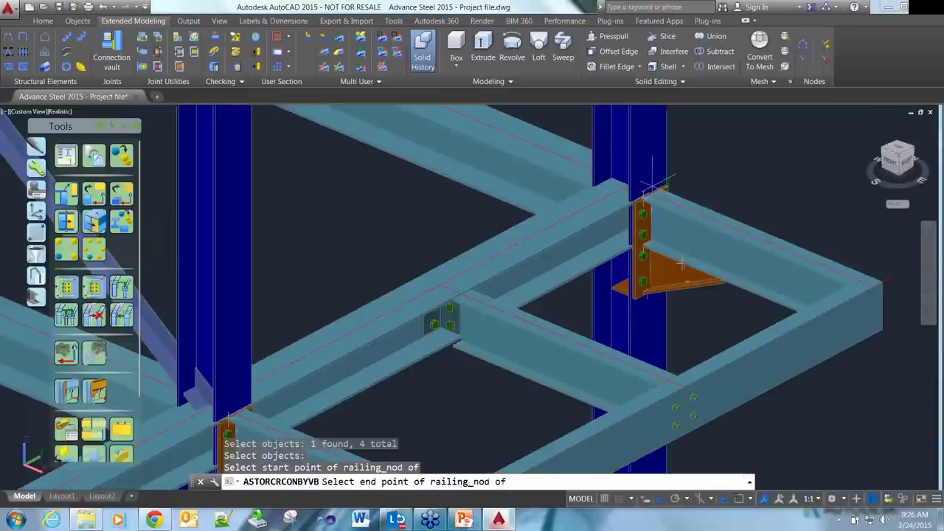
{"action": "left_click", "coordinate": [646, 190]}
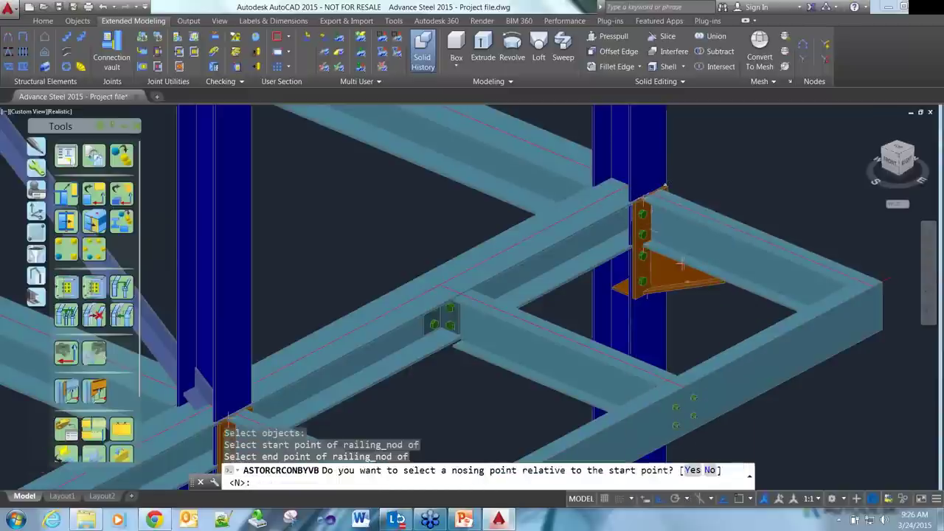
{"action": "scroll", "coordinate": [680, 262], "scroll_direction": "down", "scroll_amount": 2}
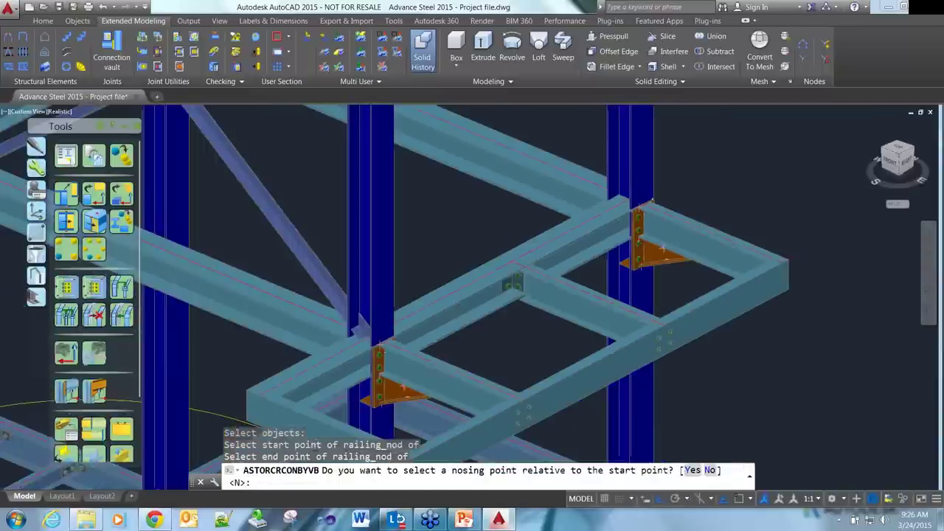
{"action": "scroll", "coordinate": [636, 218], "scroll_direction": "down", "scroll_amount": 2}
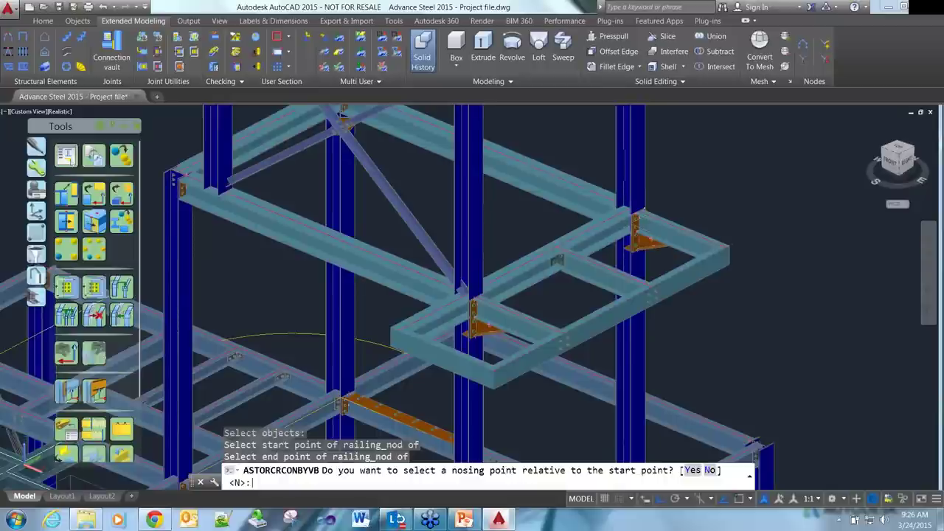
{"action": "key", "text": "Return"}
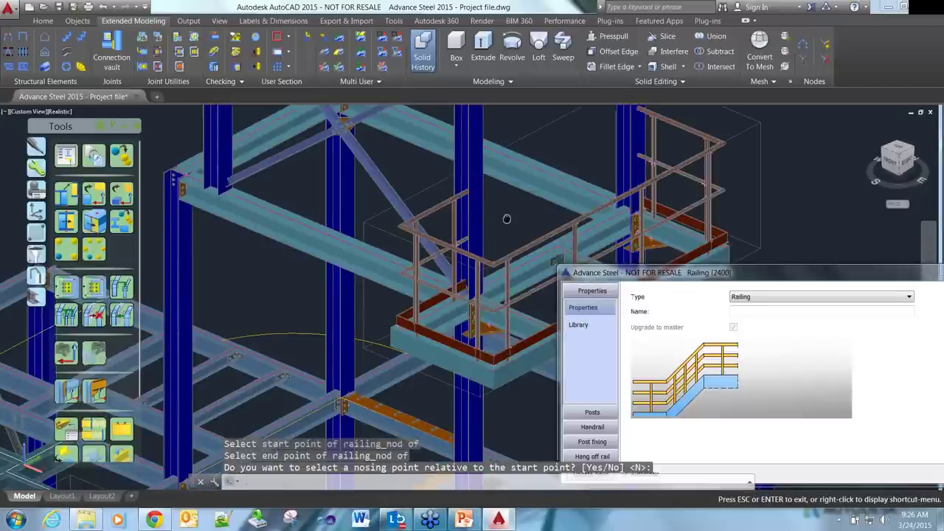
- Apply the Sample4 library railing style, inspect the railing, and close its settings
{"action": "middle_click_drag", "start_coordinate": [507, 219], "coordinate": [389, 204]}
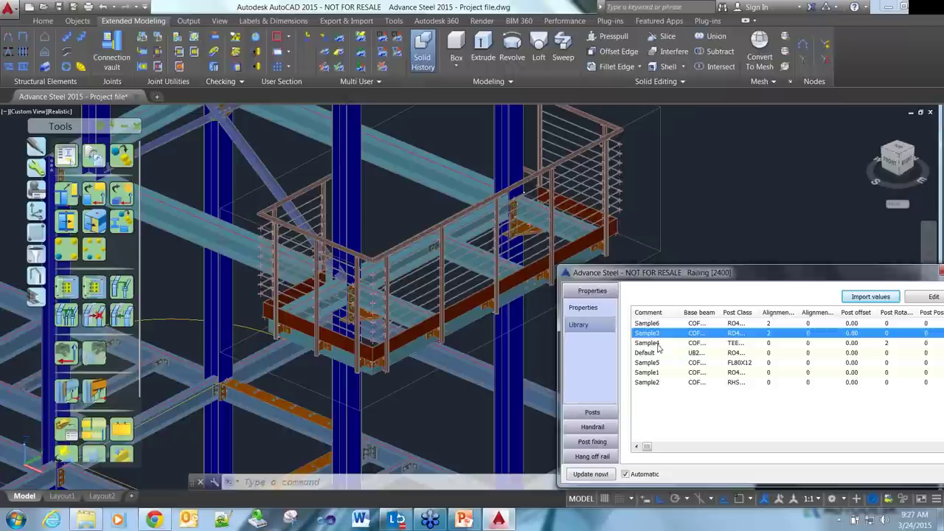
{"action": "left_click", "coordinate": [659, 344]}
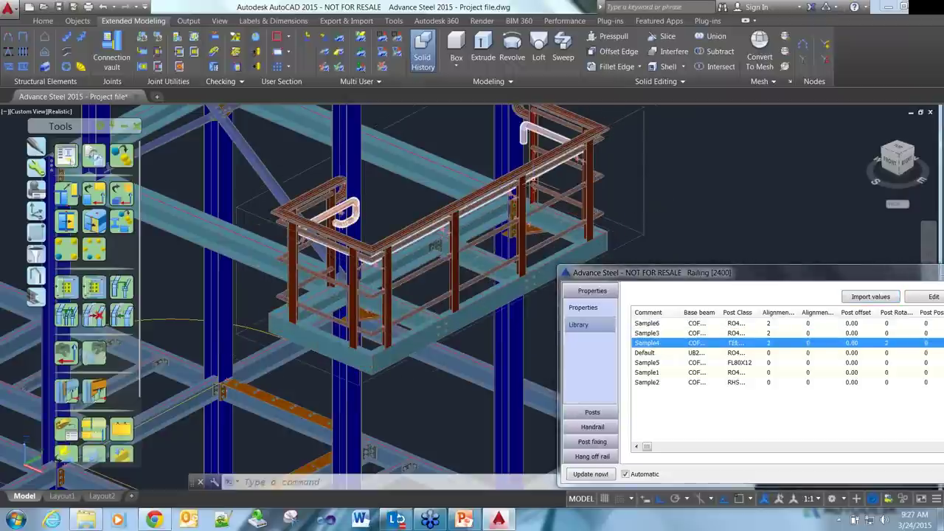
{"action": "middle_click_drag", "start_coordinate": [526, 187], "coordinate": [519, 187], "text": "shift"}
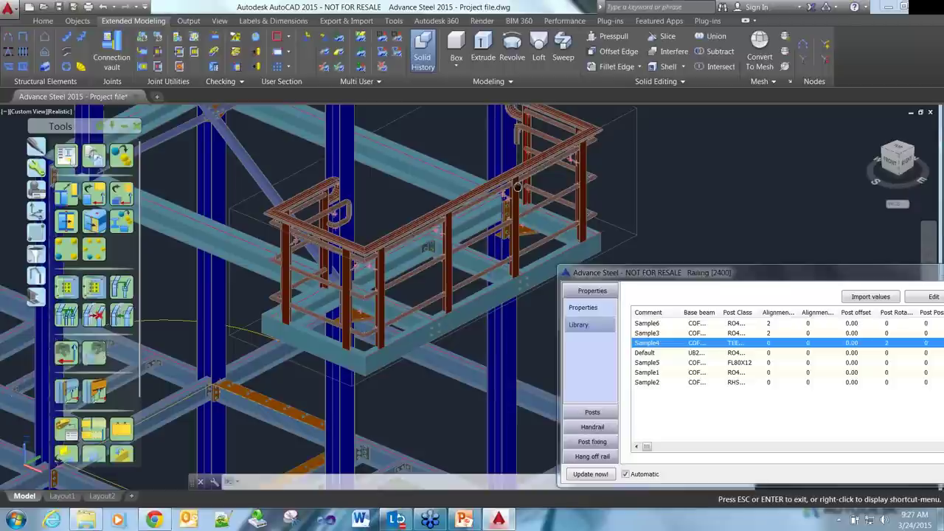
{"action": "scroll", "coordinate": [466, 250], "scroll_direction": "up", "scroll_amount": 5}
{"action": "middle_click_drag", "start_coordinate": [466, 250], "coordinate": [451, 220], "text": "shift"}
{"action": "scroll", "coordinate": [451, 219], "scroll_direction": "down", "scroll_amount": 5}
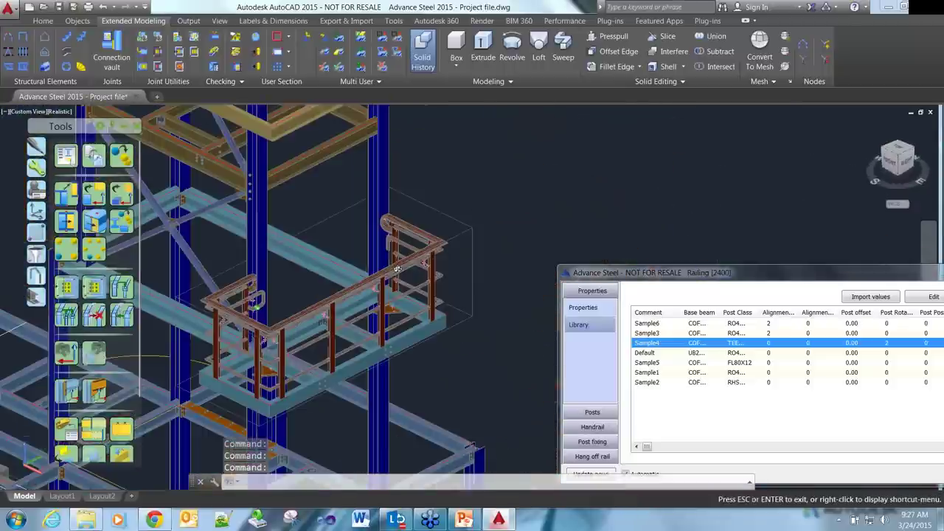
{"action": "middle_click_drag", "start_coordinate": [397, 269], "coordinate": [424, 265], "text": "shift"}
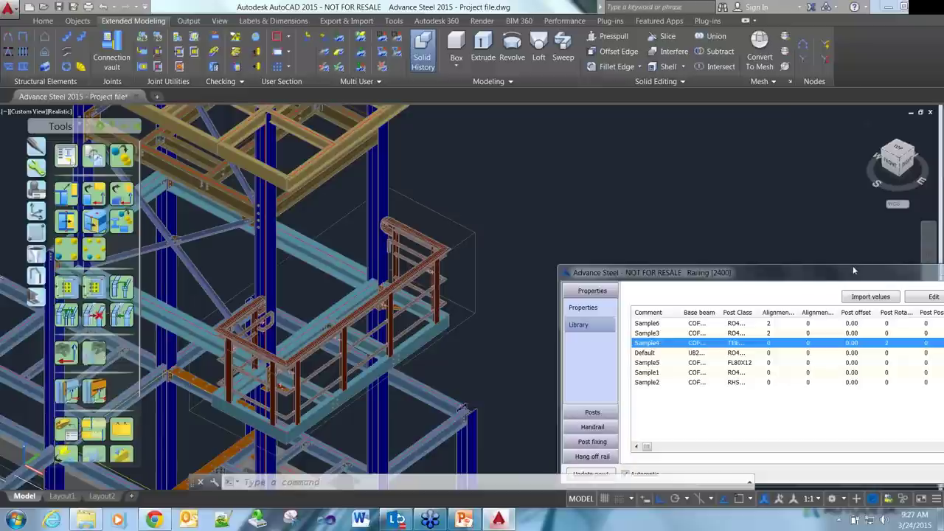
{"action": "left_click_drag", "start_coordinate": [809, 267], "coordinate": [665, 267]}
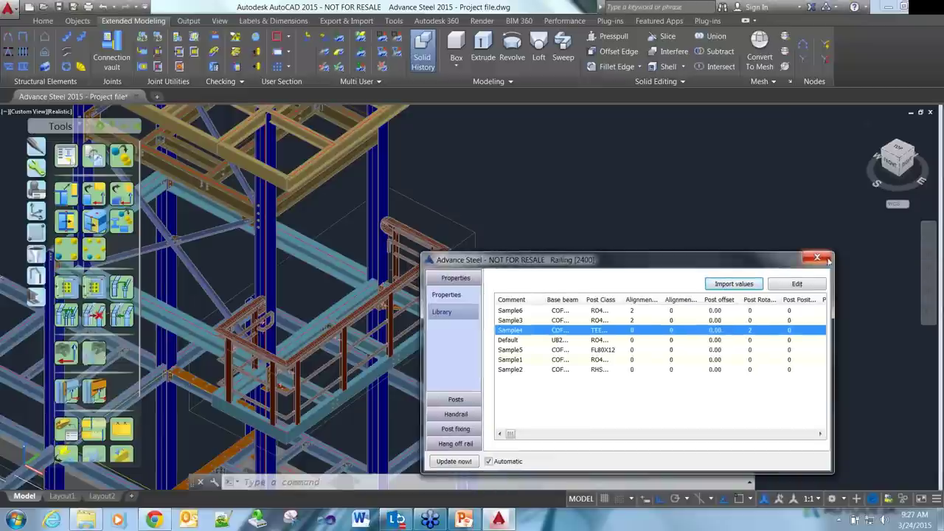
{"action": "left_click", "coordinate": [810, 271]}
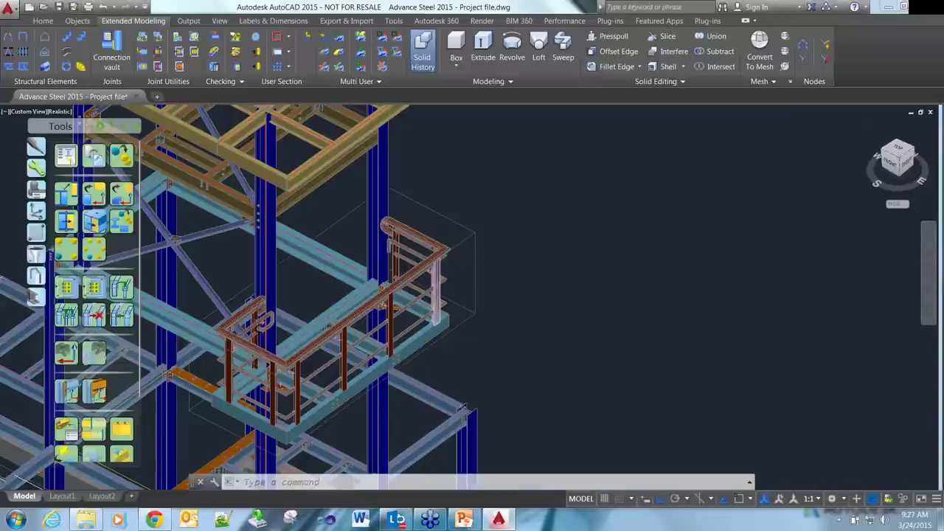
- Attempt a stretch from the platform beam end, then cancel it
{"action": "scroll", "coordinate": [441, 299], "scroll_direction": "up", "scroll_amount": 3}
{"action": "scroll", "coordinate": [506, 320], "scroll_direction": "up", "scroll_amount": 3}
{"action": "left_click", "coordinate": [508, 321]}
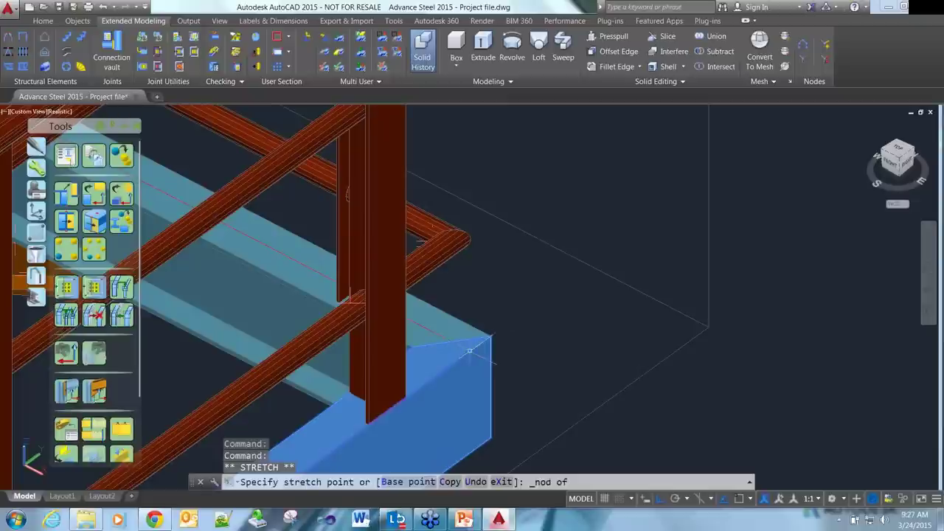
{"action": "scroll", "coordinate": [531, 347], "scroll_direction": "down", "scroll_amount": 2}
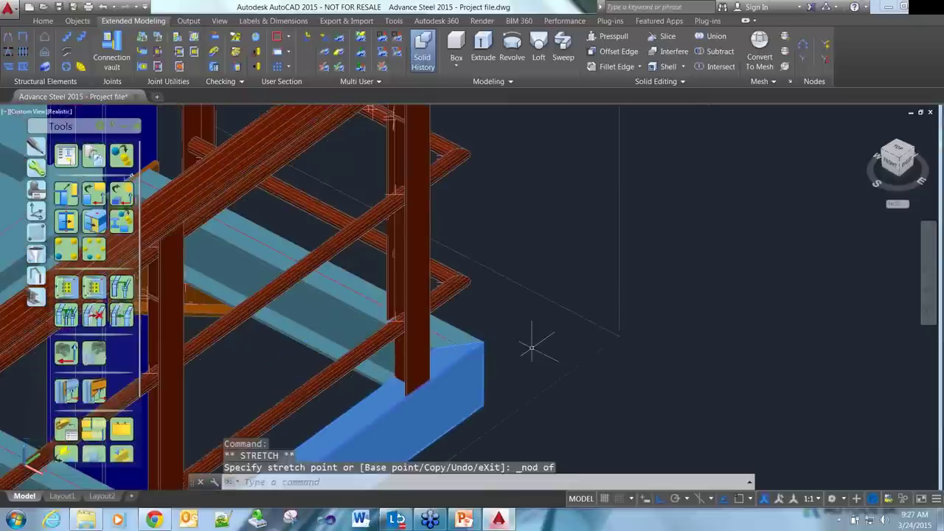
{"action": "key", "text": "Escape"}
{"action": "scroll", "coordinate": [531, 348], "scroll_direction": "down", "scroll_amount": 2}
- Stretch the railing end to its new longer position and zoom out to the platform
{"action": "left_click", "coordinate": [531, 362]}
{"action": "left_click", "coordinate": [533, 367]}
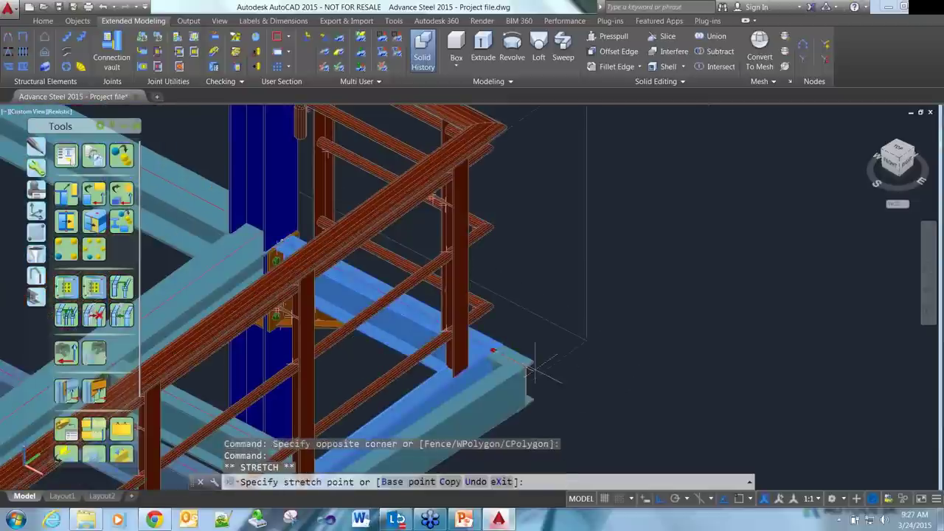
{"action": "scroll", "coordinate": [532, 367], "scroll_direction": "down", "scroll_amount": 3}
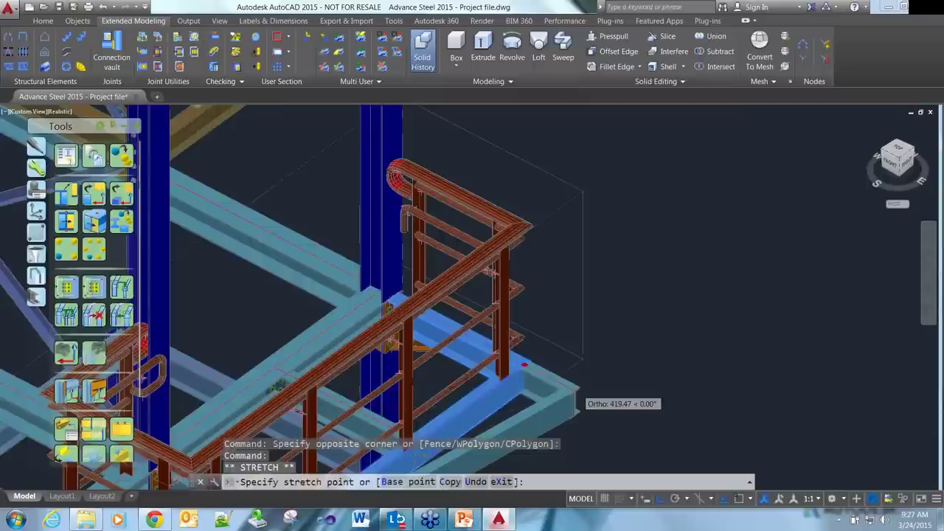
{"action": "scroll", "coordinate": [575, 391], "scroll_direction": "down", "scroll_amount": 2}
{"action": "left_click", "coordinate": [684, 402]}
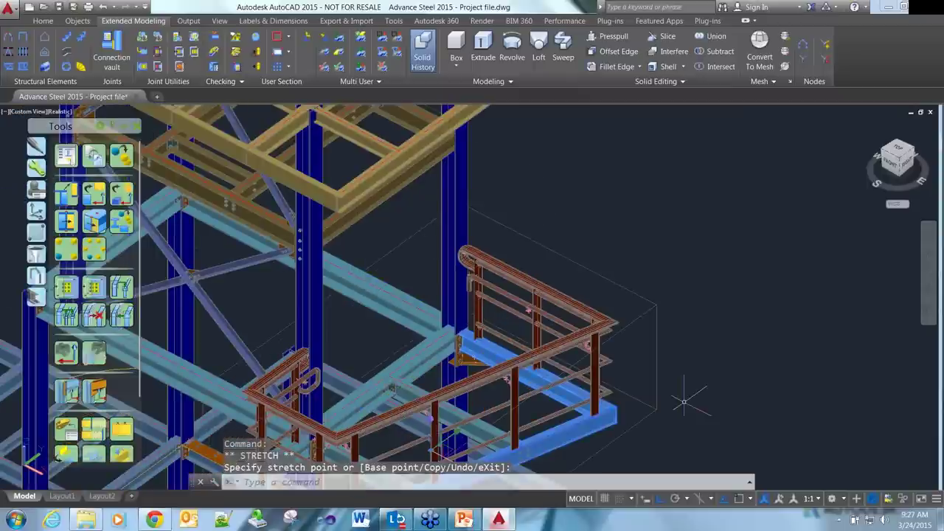
{"action": "middle_click_drag", "start_coordinate": [684, 402], "coordinate": [669, 312]}
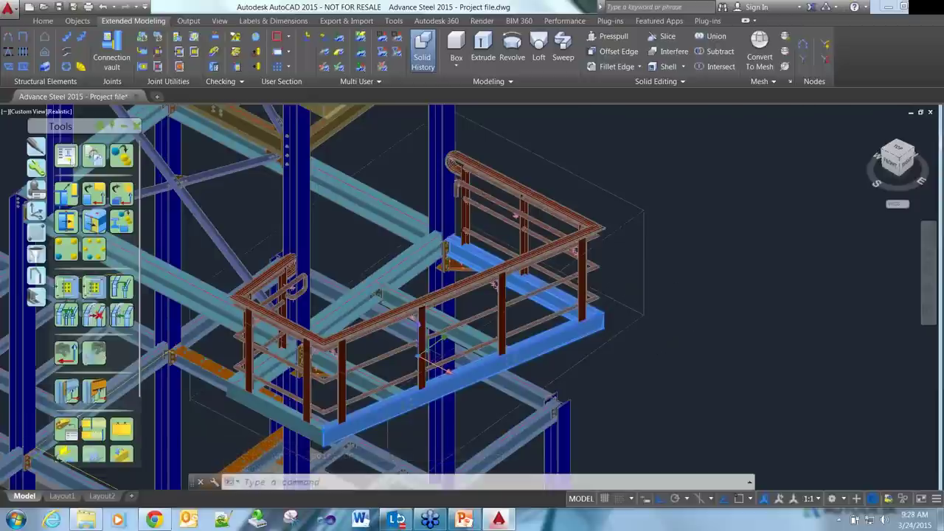
{"action": "scroll", "coordinate": [636, 309], "scroll_direction": "down", "scroll_amount": 2}
{"action": "scroll", "coordinate": [632, 337], "scroll_direction": "down", "scroll_amount": 2}
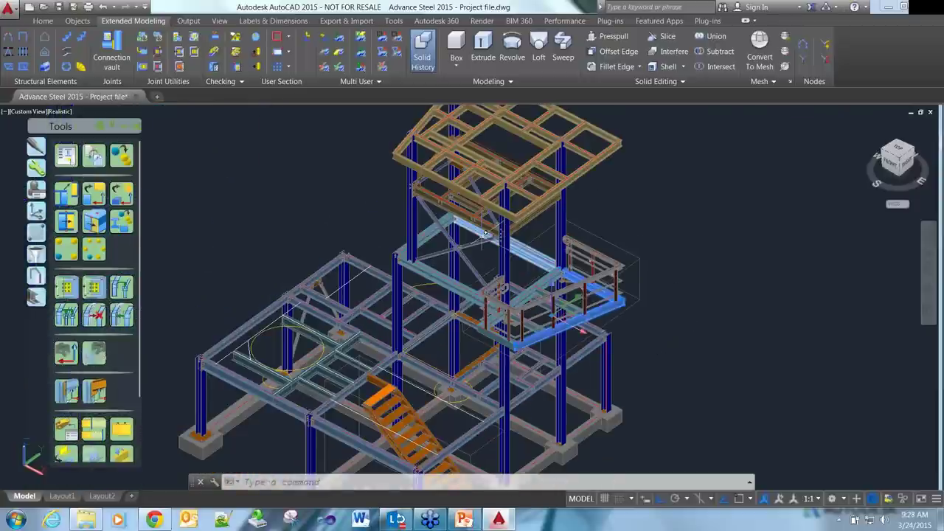
- Clear the selection, orbit to the lower floor's two ellipses, and show the Objects tab
{"action": "key", "text": "Escape"}
{"action": "key", "text": "Escape"}
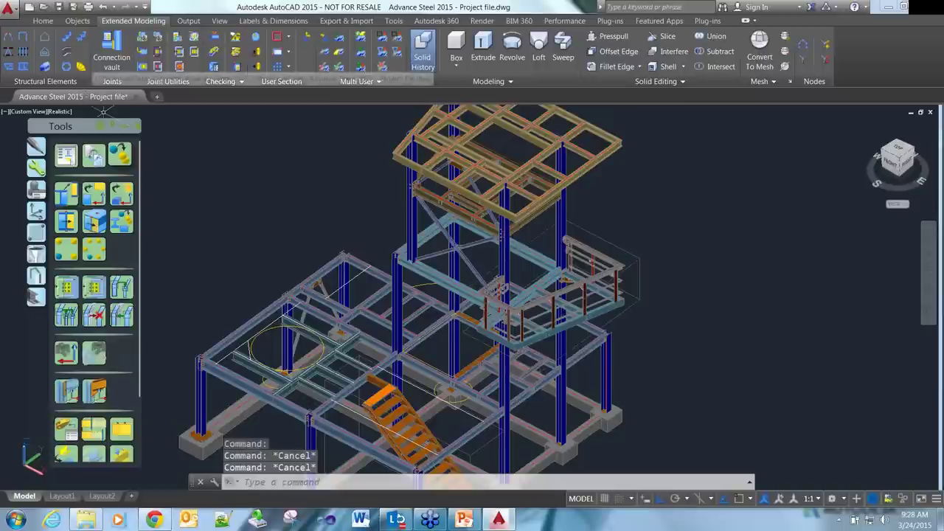
{"action": "middle_click_drag", "start_coordinate": [460, 378], "coordinate": [422, 315], "text": "shift"}
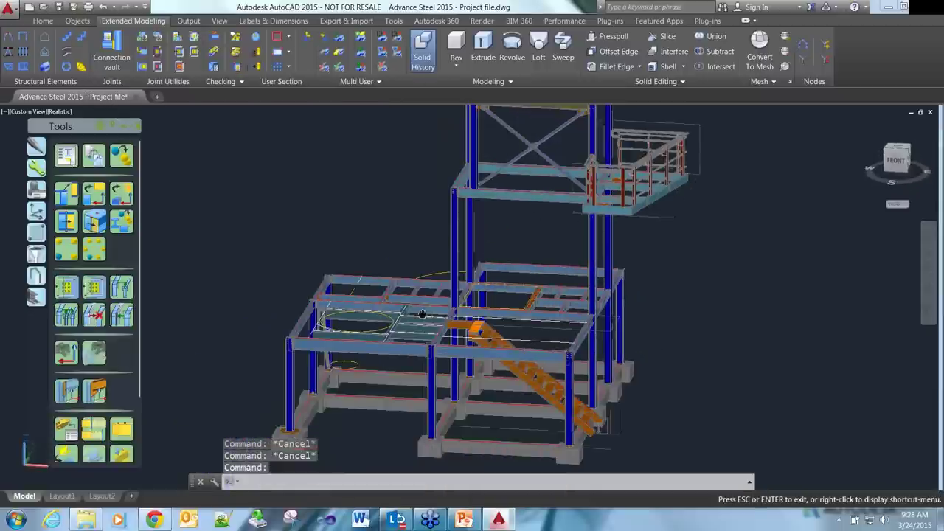
{"action": "scroll", "coordinate": [332, 367], "scroll_direction": "up", "scroll_amount": 3}
{"action": "middle_click_drag", "start_coordinate": [332, 367], "coordinate": [122, 118], "text": "shift"}
{"action": "left_click", "coordinate": [77, 21]}
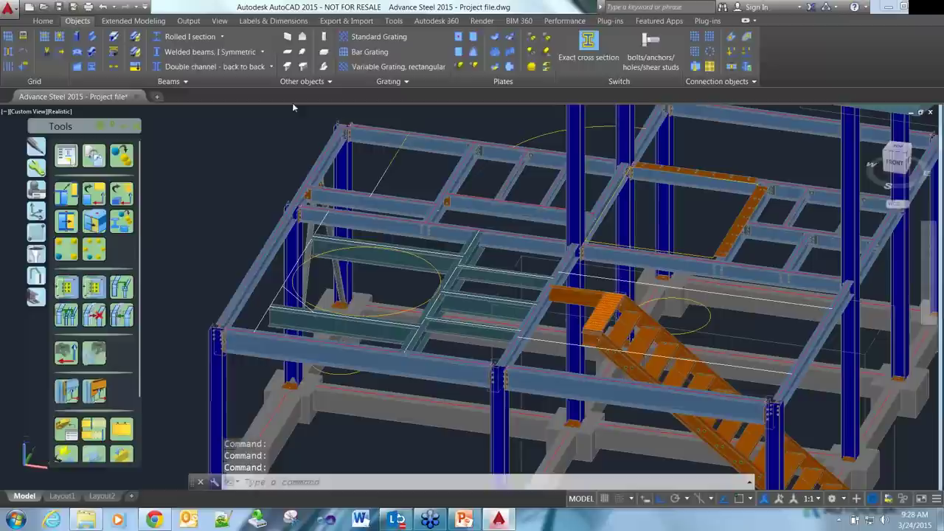
- Start a conical folded plate with the large ellipse as its start contour
{"action": "left_click", "coordinate": [494, 52]}
{"action": "type", "text": "c"}
{"action": "key", "text": "Return"}
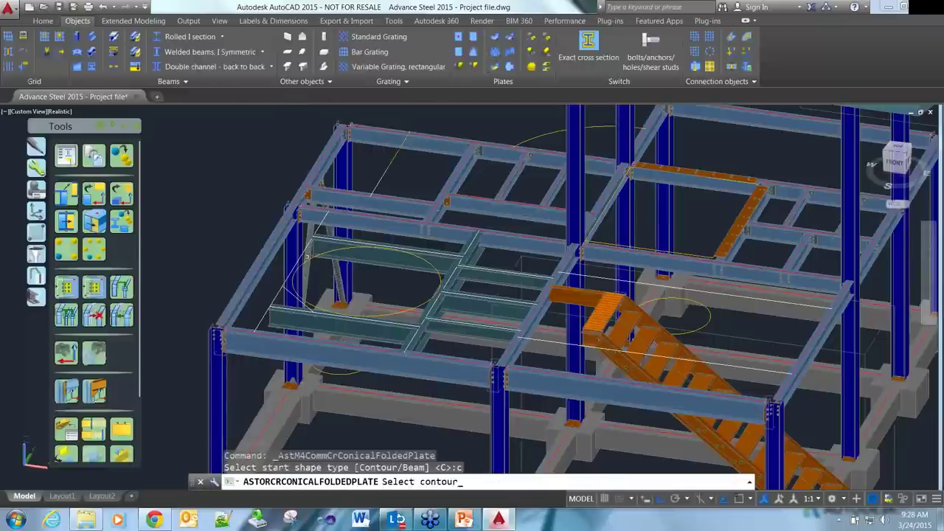
{"action": "scroll", "coordinate": [308, 266], "scroll_direction": "up", "scroll_amount": 2}
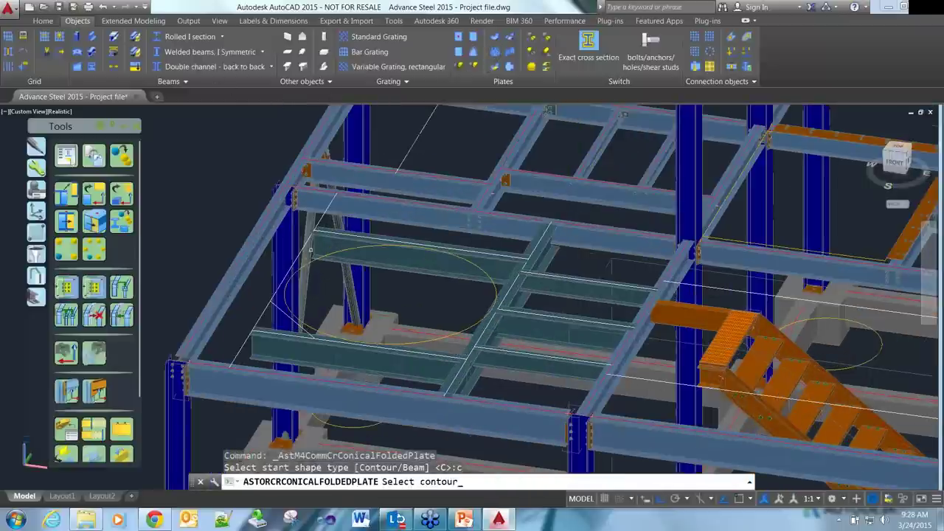
{"action": "scroll", "coordinate": [311, 250], "scroll_direction": "up", "scroll_amount": 3}
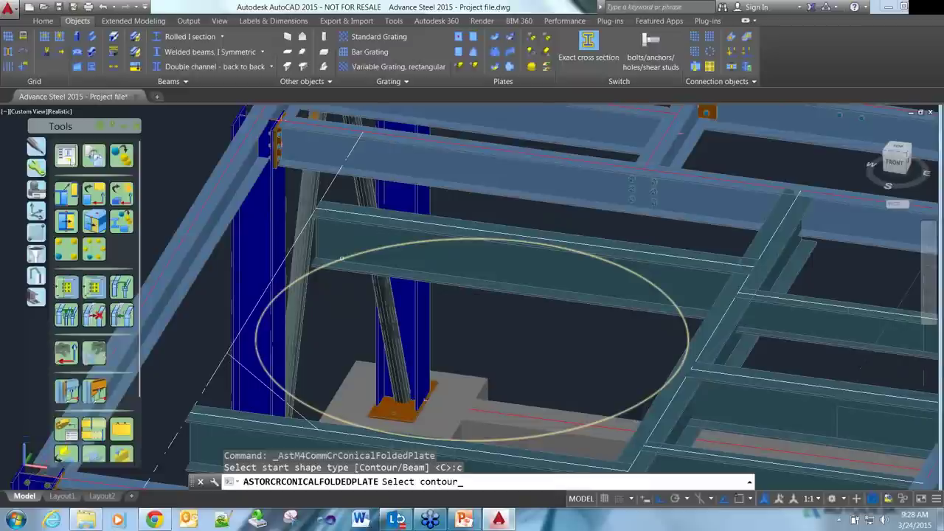
{"action": "left_click", "coordinate": [342, 258]}
{"action": "scroll", "coordinate": [341, 258], "scroll_direction": "down", "scroll_amount": 4}
{"action": "scroll", "coordinate": [377, 334], "scroll_direction": "up", "scroll_amount": 1}
{"action": "key", "text": "Return"}
- Use the small ellipse as the end contour, creating the 32-facet hopper
{"action": "type", "text": "c"}
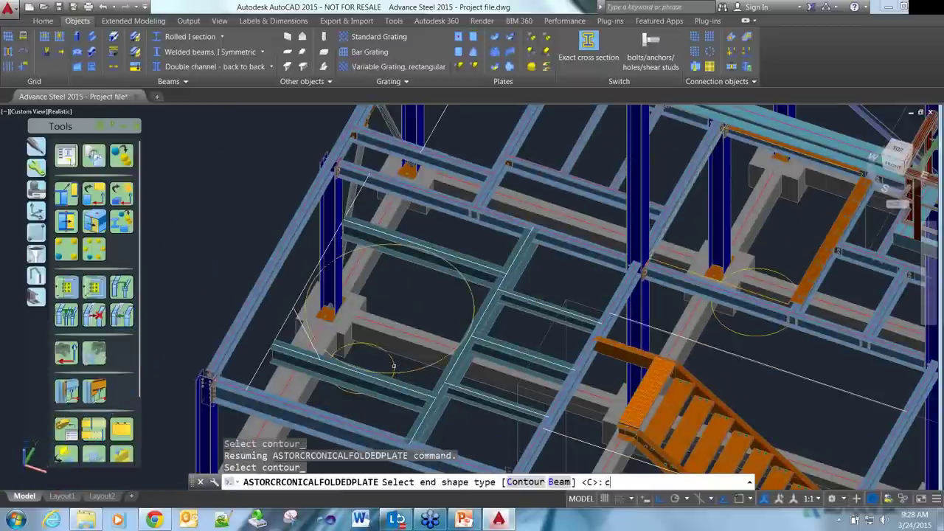
{"action": "key", "text": "Return"}
{"action": "left_click", "coordinate": [394, 367]}
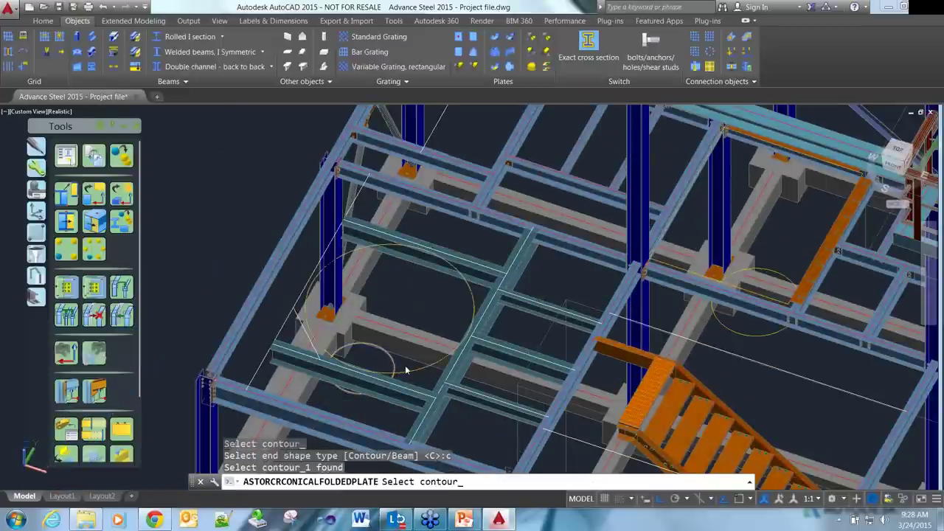
{"action": "key", "text": "Return"}
{"action": "key", "text": "Return"}
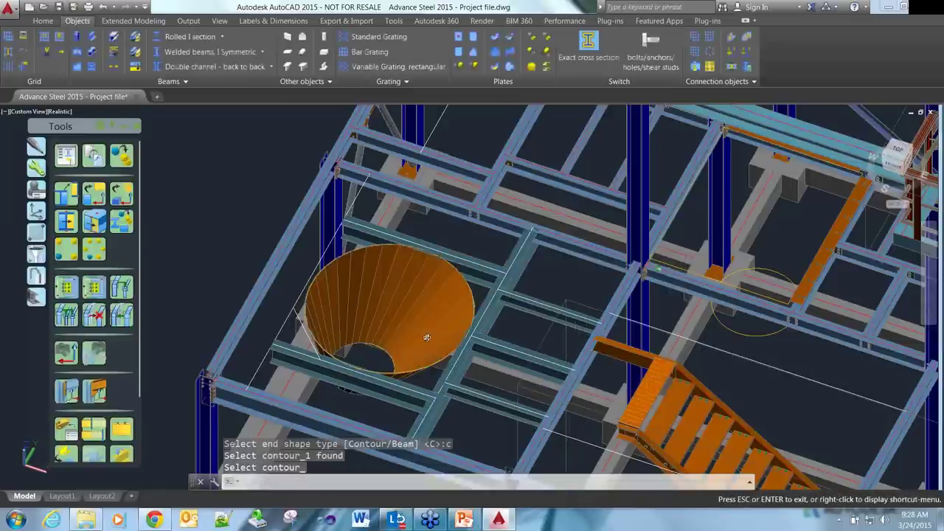
{"action": "middle_click_drag", "start_coordinate": [426, 337], "coordinate": [407, 314], "text": "shift"}
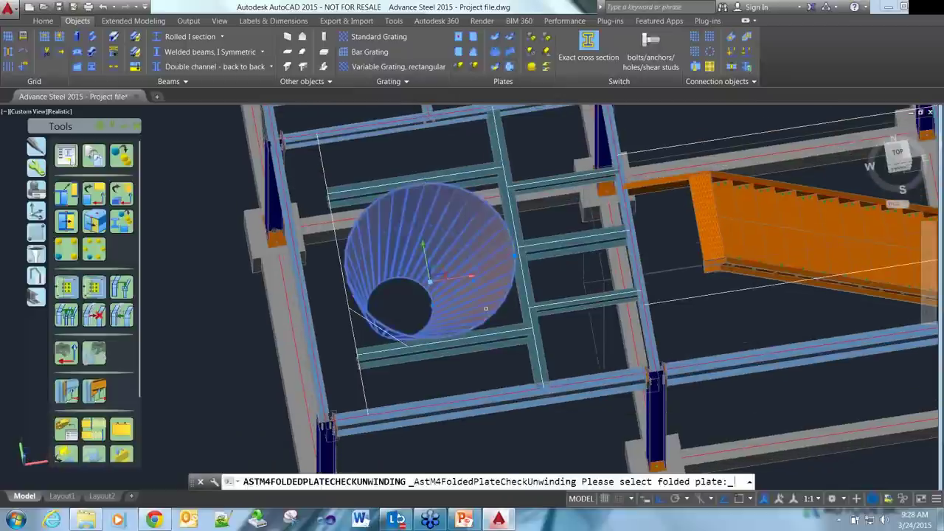
- Run the unfolding check on the cone plate, answer Yes, and orbit to inspect the green flat pattern
{"action": "left_click", "coordinate": [486, 308]}
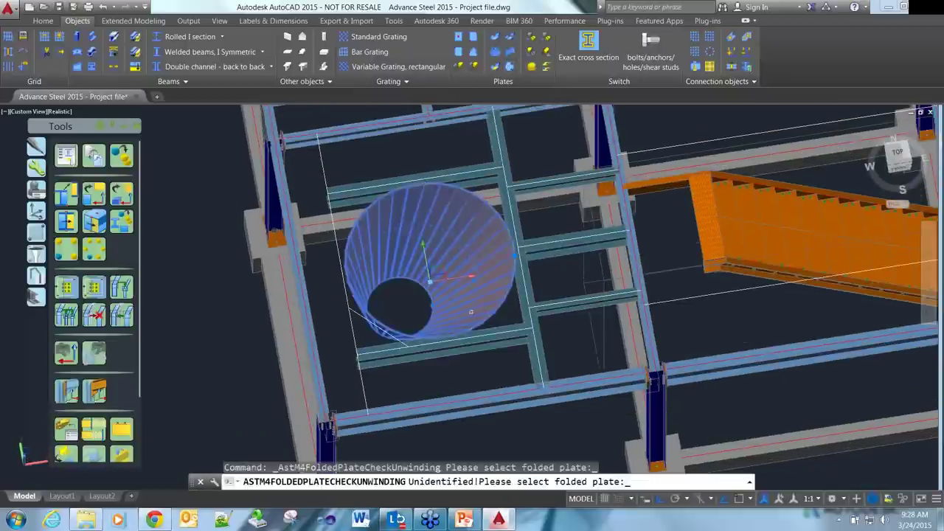
{"action": "left_click", "coordinate": [476, 315]}
{"action": "right_click", "coordinate": [475, 317]}
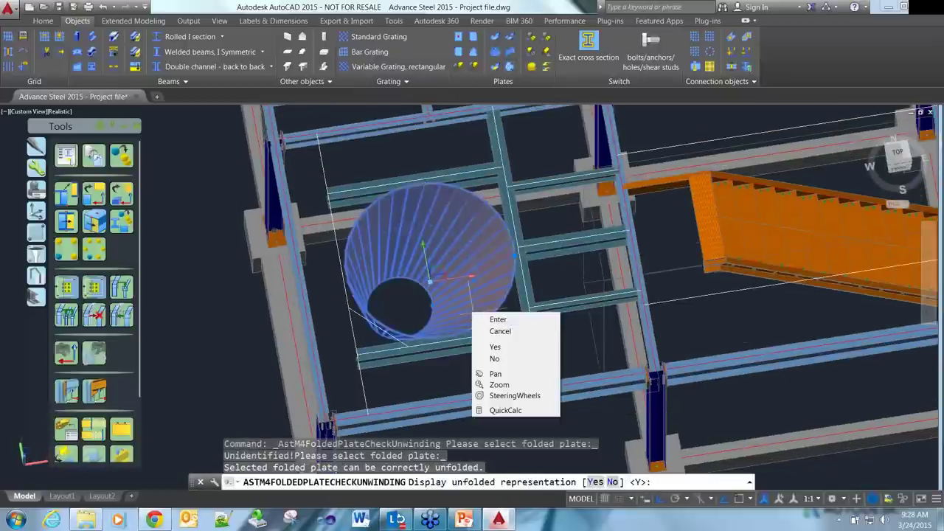
{"action": "type", "text": "y"}
{"action": "key", "text": "Return"}
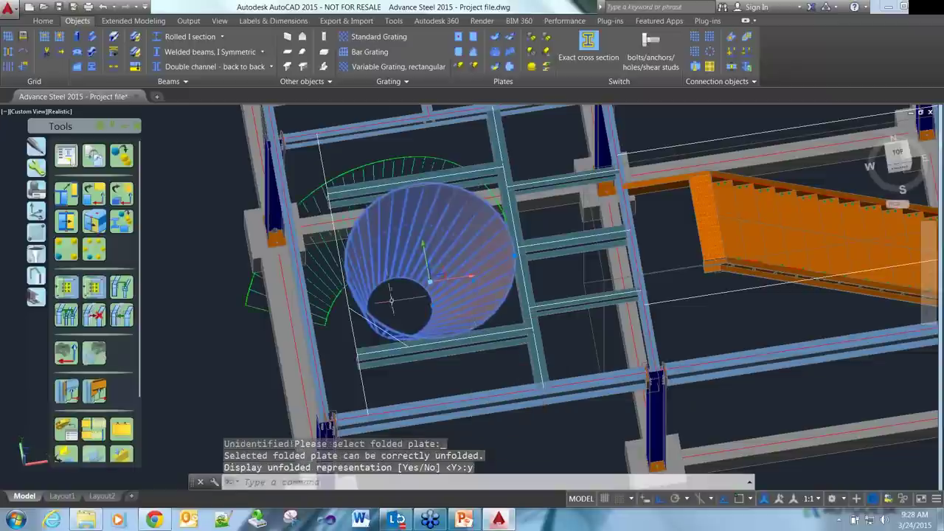
{"action": "middle_click_drag", "start_coordinate": [391, 300], "coordinate": [399, 306], "text": "shift"}
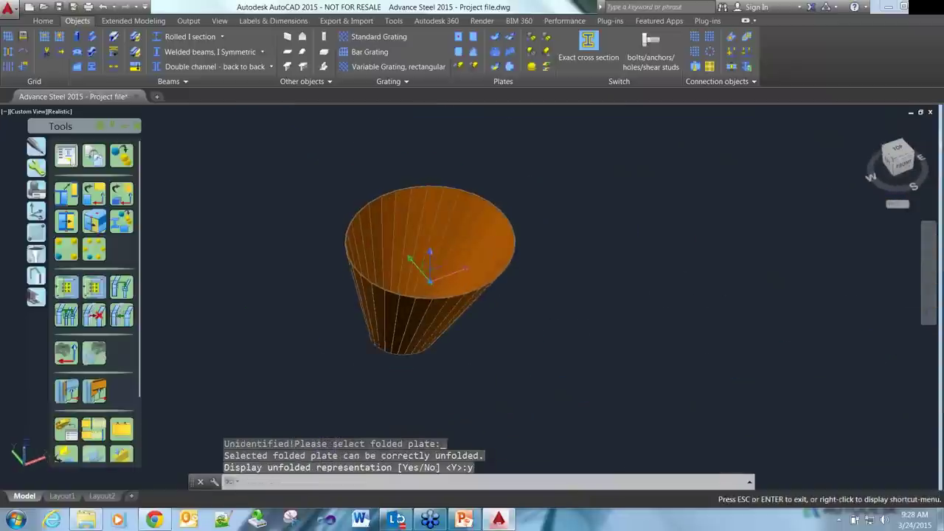
{"action": "key", "text": "Escape"}
{"action": "key", "text": "Escape"}
{"action": "middle_click_drag", "start_coordinate": [340, 354], "coordinate": [363, 388], "text": "shift"}
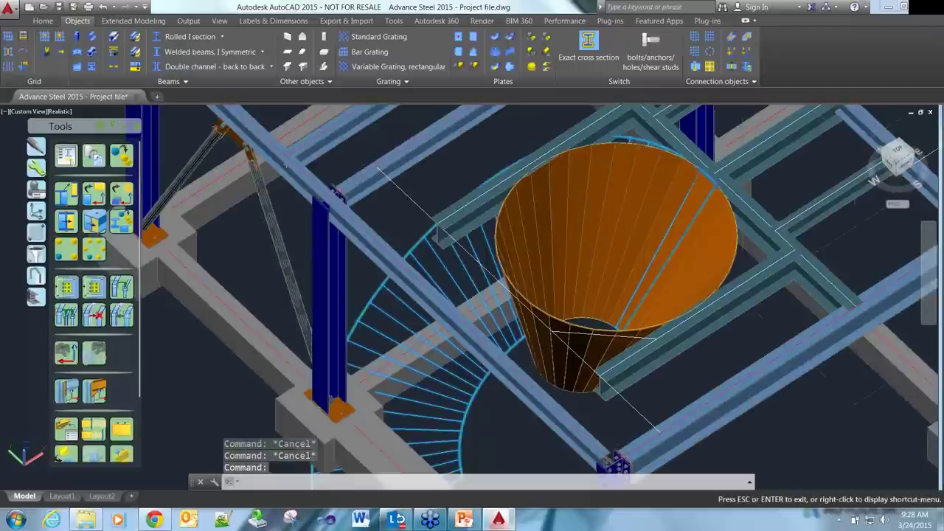
- Erase the unfolded plate and switch the viewport to 2D Wireframe
{"action": "type", "text": "e"}
{"action": "key", "text": "Return"}
{"action": "left_click", "coordinate": [69, 112]}
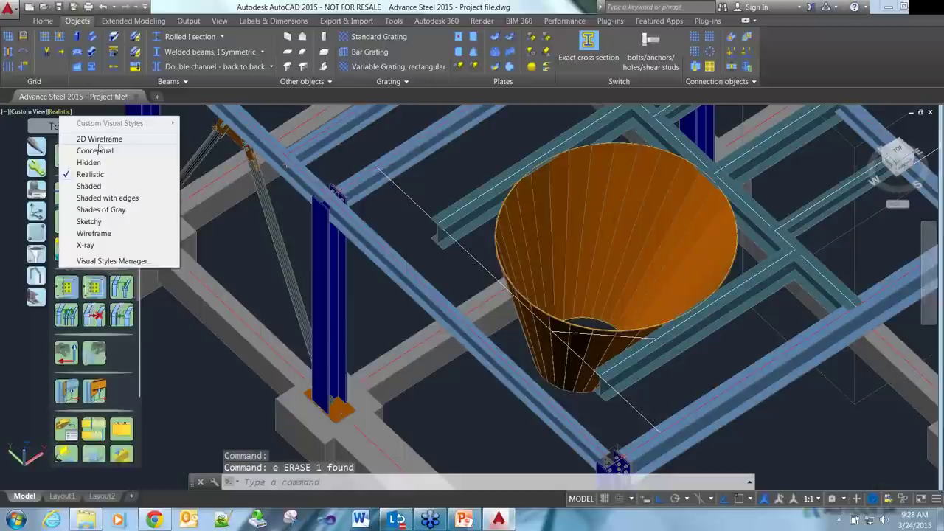
{"action": "left_click", "coordinate": [95, 138]}
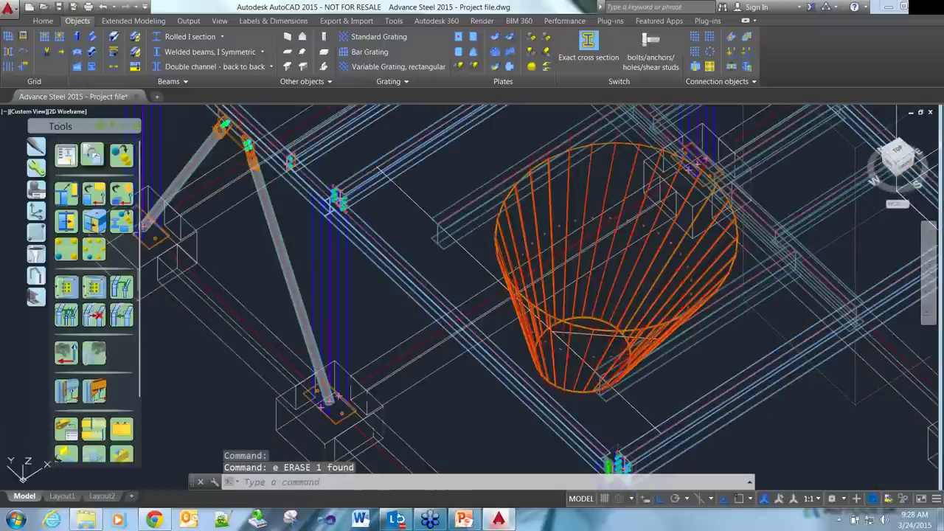
- Window-select leftovers near the cone, then set the visual style back to Realistic
{"action": "middle_click_drag", "start_coordinate": [583, 350], "coordinate": [453, 314]}
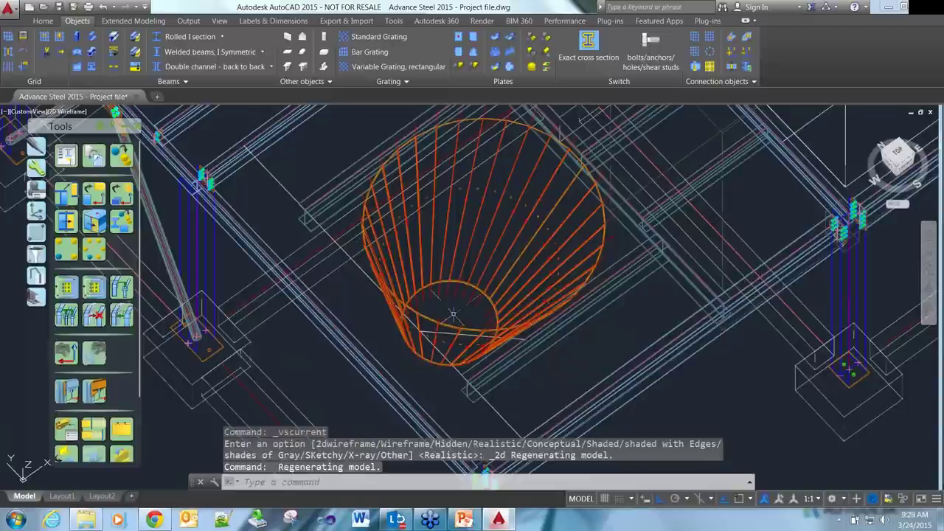
{"action": "scroll", "coordinate": [453, 314], "scroll_direction": "up", "scroll_amount": 3}
{"action": "left_click", "coordinate": [467, 237]}
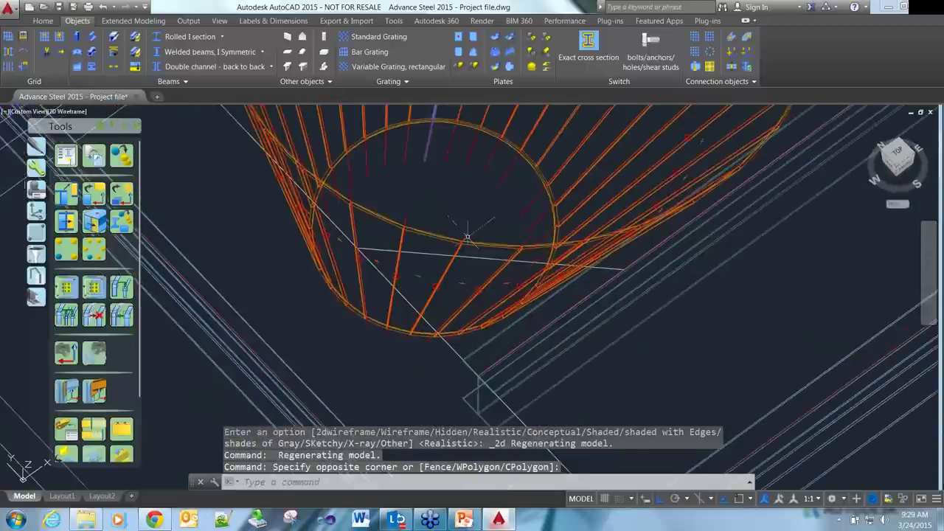
{"action": "left_click", "coordinate": [96, 155]}
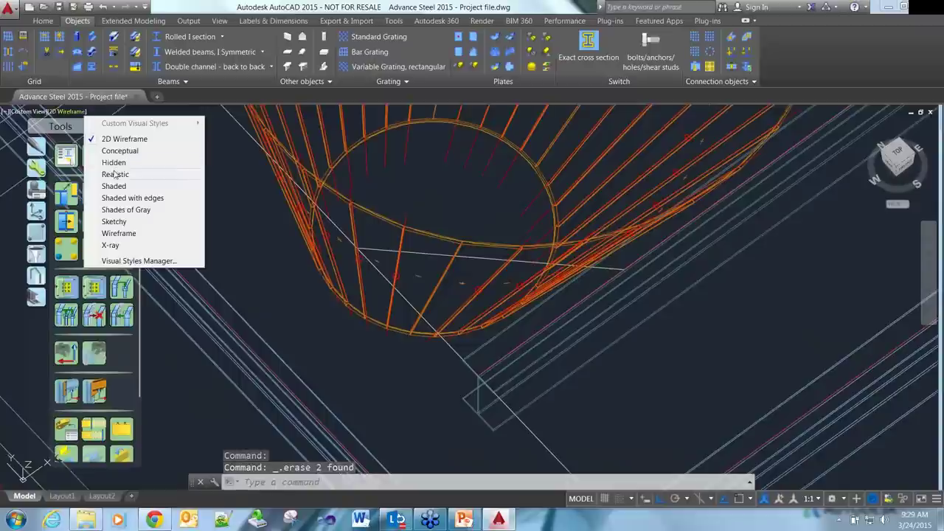
{"action": "left_click", "coordinate": [120, 177]}
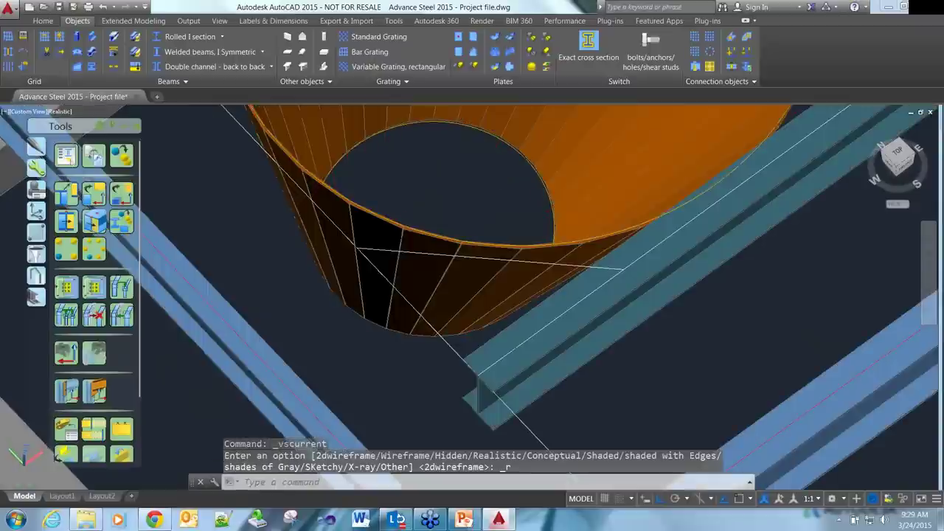
{"action": "scroll", "coordinate": [270, 338], "scroll_direction": "down", "scroll_amount": 4}
{"action": "key", "text": "Escape"}
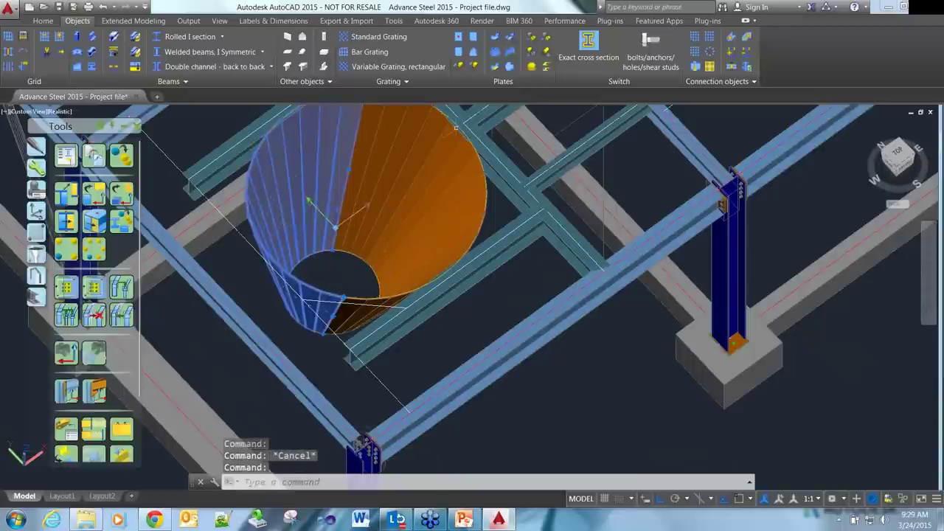
- Start an unfolding check on the cone, then cancel the attempt
{"action": "left_click", "coordinate": [510, 66]}
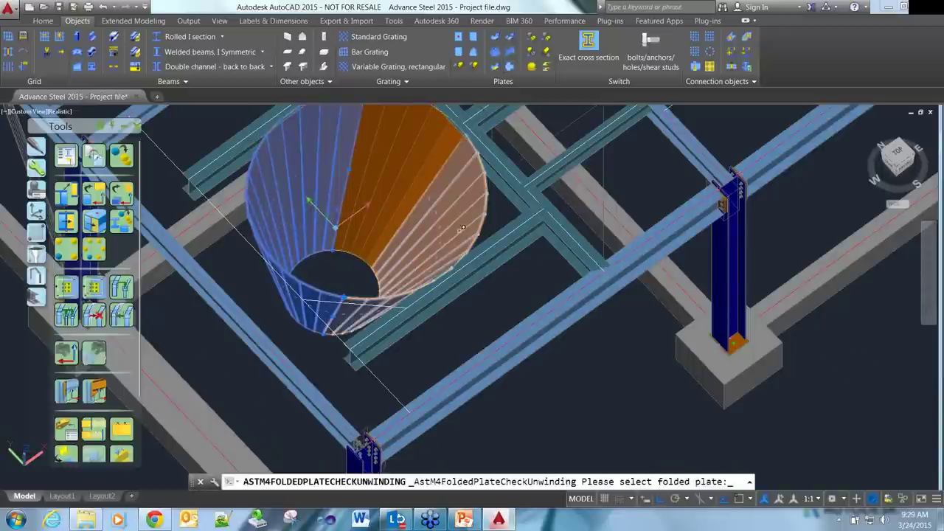
{"action": "left_click", "coordinate": [462, 229]}
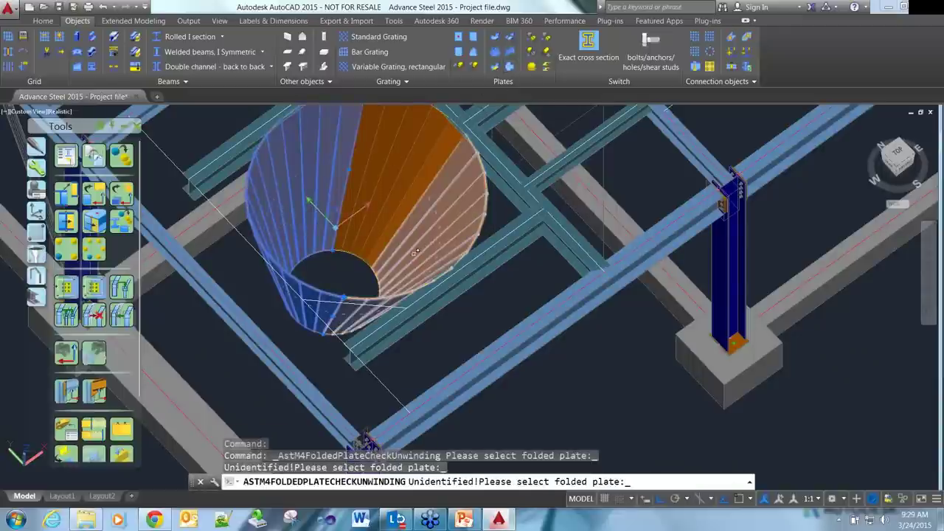
{"action": "left_click", "coordinate": [315, 236]}
{"action": "right_click", "coordinate": [315, 241]}
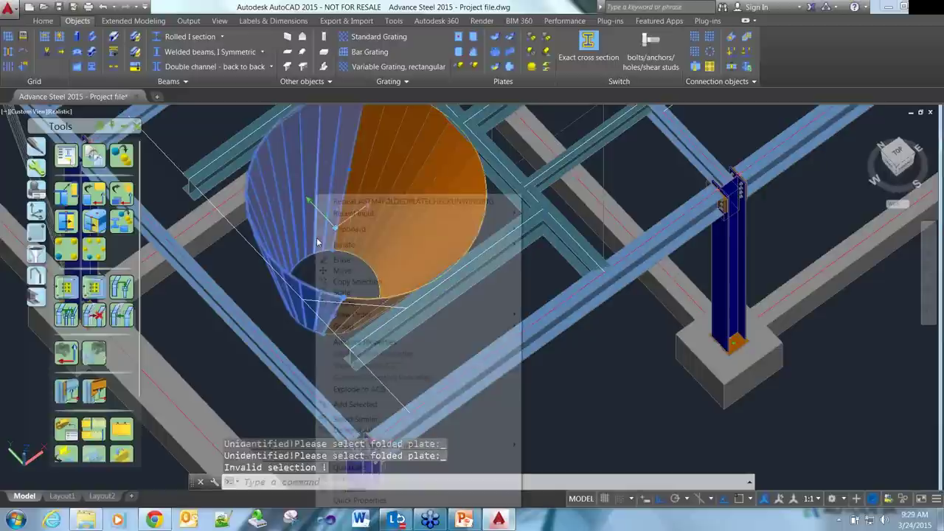
{"action": "key", "text": "Escape"}
{"action": "key", "text": "Escape"}
{"action": "key", "text": "Escape"}
- Recheck the cone hopper's unfolding with Yes, inspect the flat pattern, and start erasing it
{"action": "left_click", "coordinate": [510, 66]}
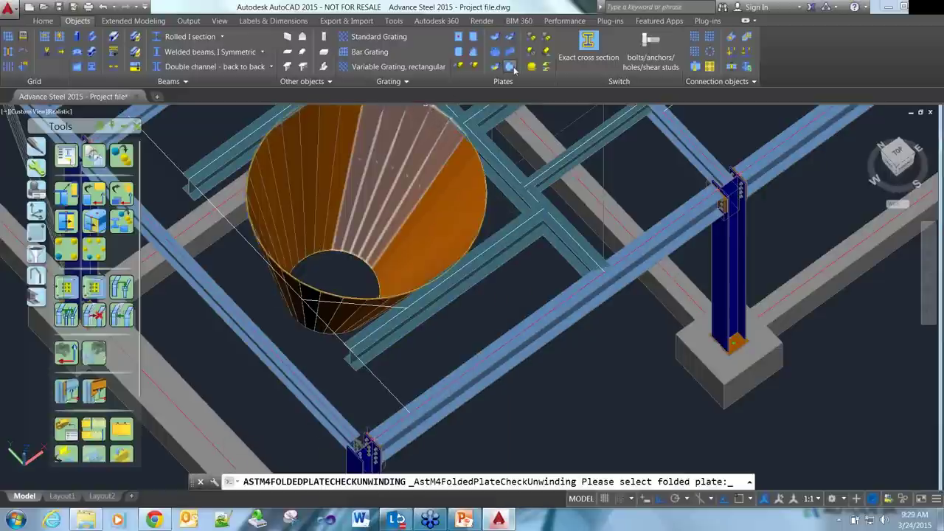
{"action": "left_click", "coordinate": [319, 213]}
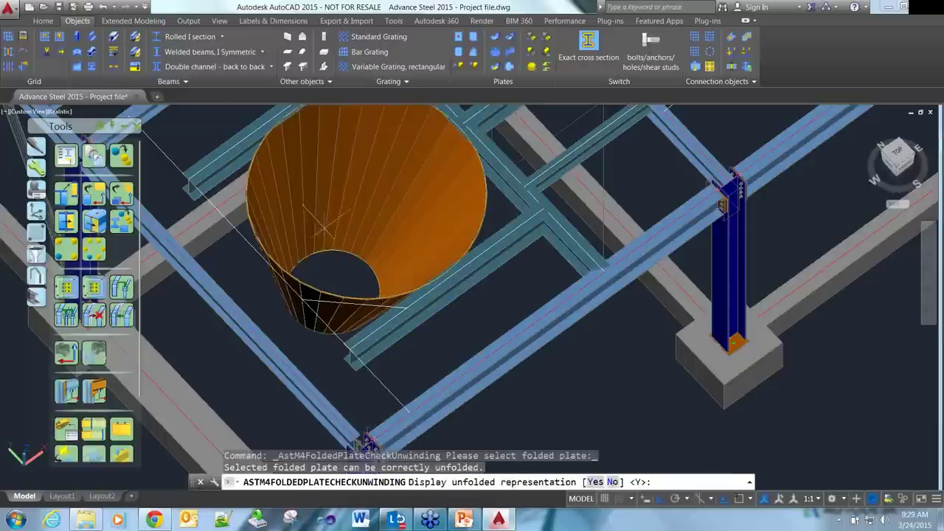
{"action": "type", "text": "y"}
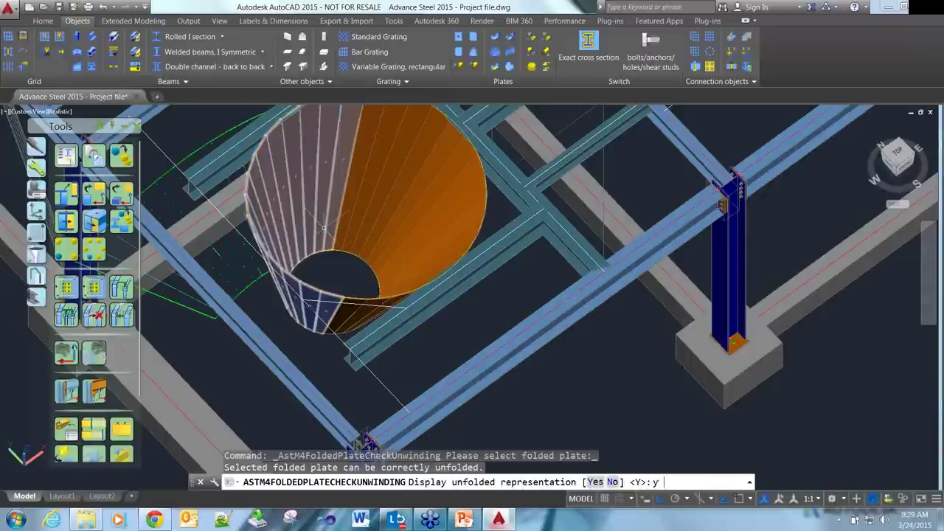
{"action": "key", "text": "Return"}
{"action": "key", "text": "Escape"}
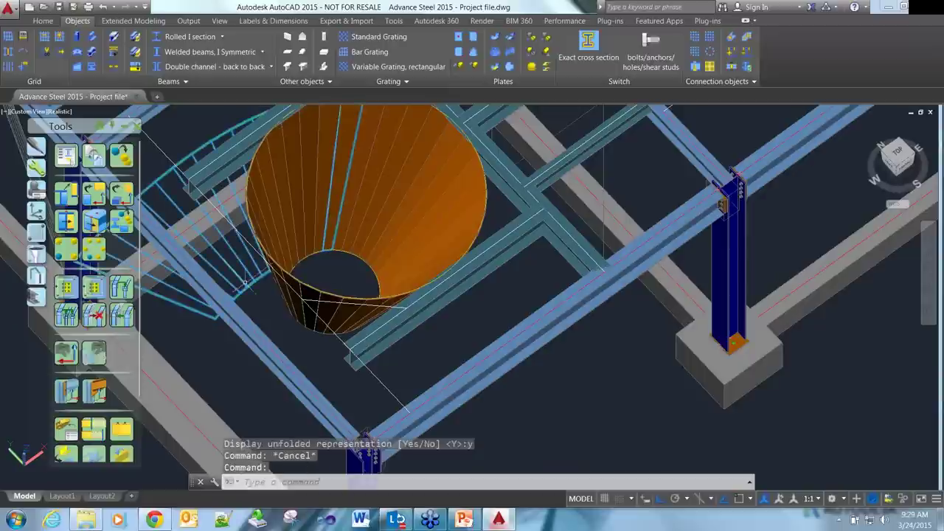
{"action": "mouse_move", "coordinate": [246, 283]}
{"action": "middle_mouse_down", "text": "shift"}
{"action": "mouse_move", "coordinate": [253, 274]}
{"action": "mouse_move", "coordinate": [258, 293]}
{"action": "mouse_move", "coordinate": [259, 275]}
{"action": "middle_mouse_up", "text": "shift"}
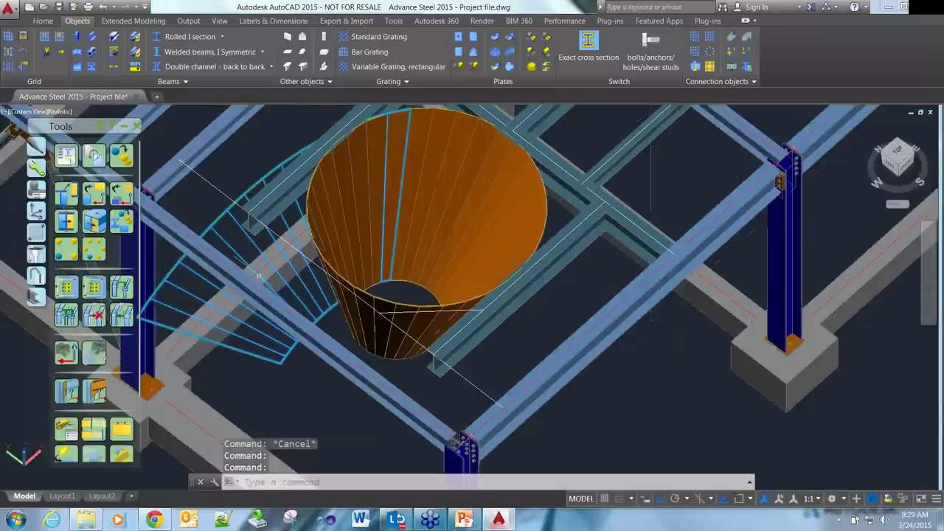
{"action": "scroll", "coordinate": [259, 274], "scroll_direction": "down", "scroll_amount": 4}
{"action": "type", "text": "e"}
{"action": "key", "text": "Return"}
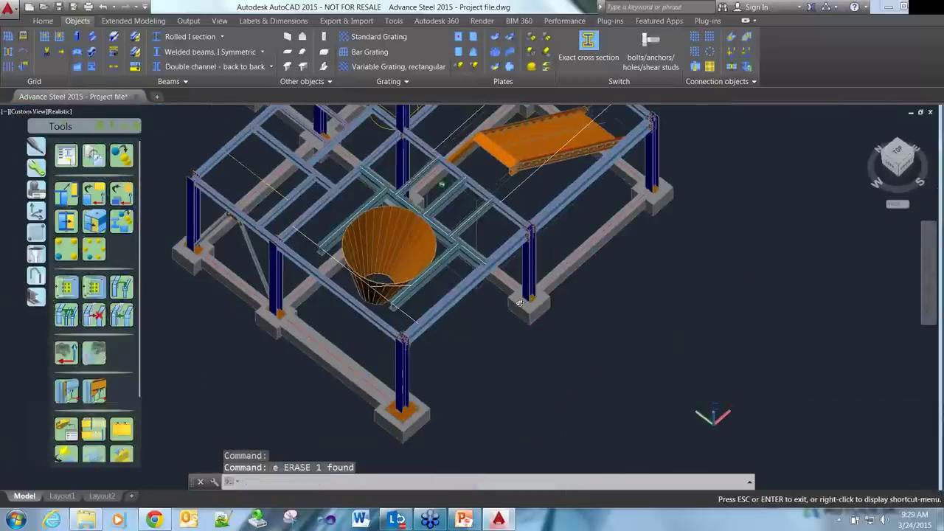
- Orbit to the frame and pick the rectangle as the hopper's start contour
{"action": "middle_click_drag", "start_coordinate": [521, 303], "coordinate": [465, 295], "text": "shift"}
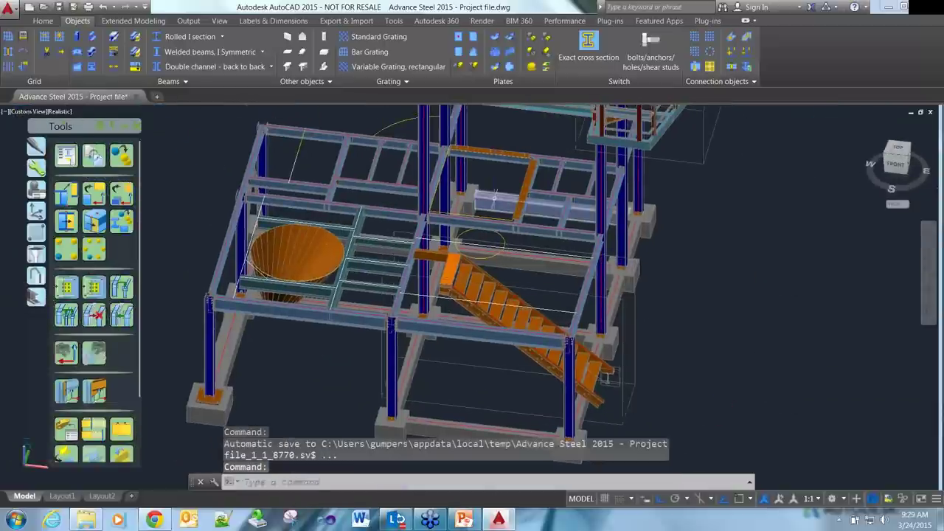
{"action": "scroll", "coordinate": [495, 196], "scroll_direction": "up", "scroll_amount": 2}
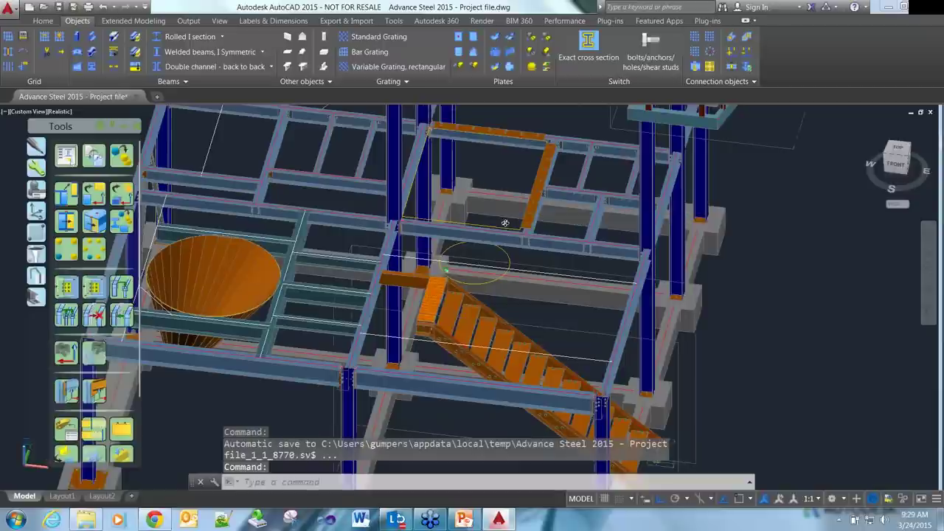
{"action": "middle_click_drag", "start_coordinate": [505, 223], "coordinate": [492, 232], "text": "shift"}
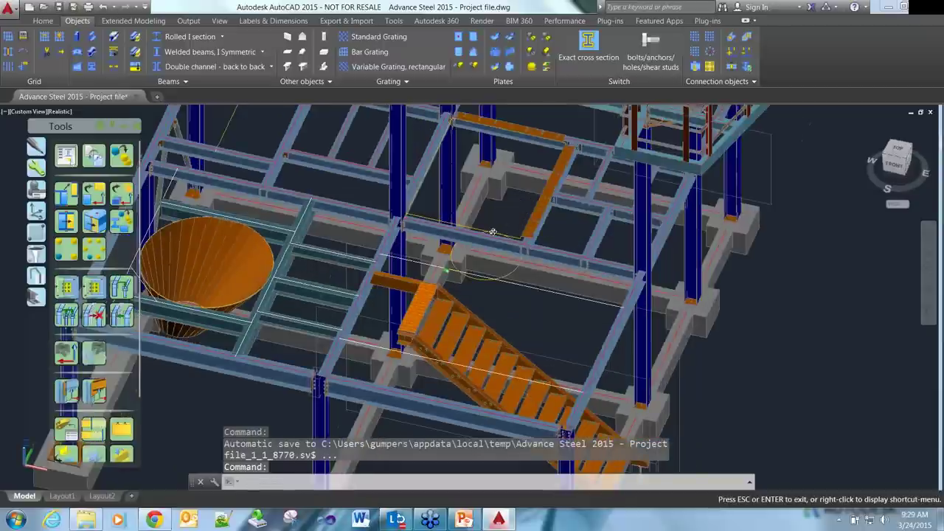
{"action": "scroll", "coordinate": [493, 233], "scroll_direction": "up", "scroll_amount": 3}
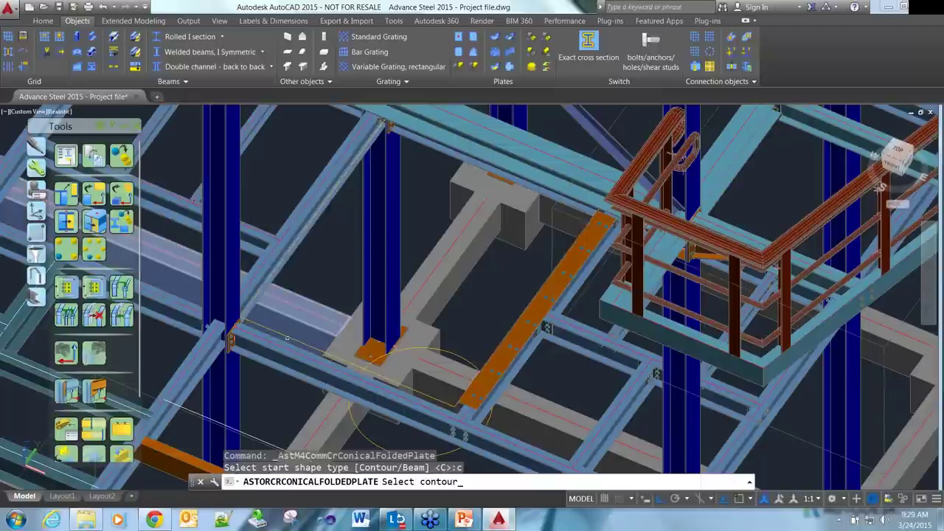
{"action": "left_click", "coordinate": [370, 330]}
{"action": "key", "text": "Return"}
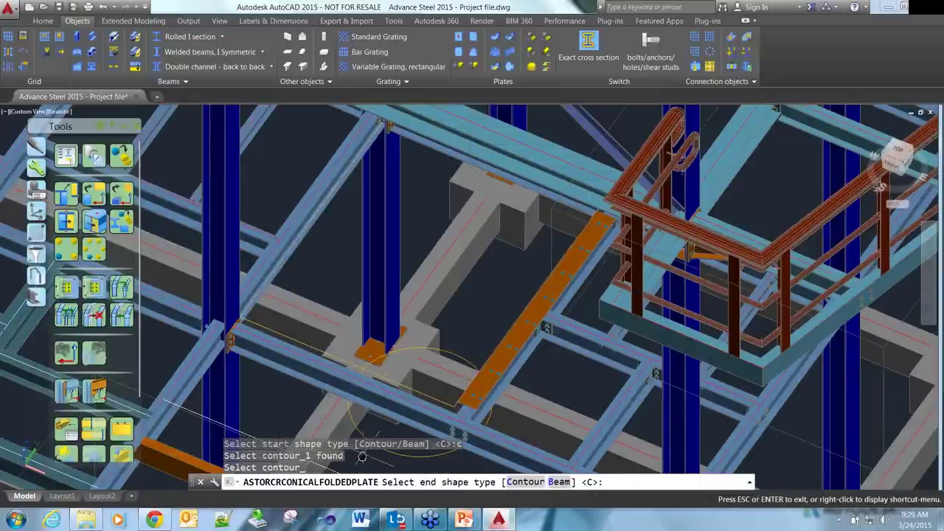
- Pick the circle as end contour and accept 8 facets and 10 mm thickness
{"action": "type", "text": "c"}
{"action": "key", "text": "Return"}
{"action": "middle_click_drag", "start_coordinate": [363, 457], "coordinate": [378, 393]}
{"action": "left_click", "coordinate": [378, 392]}
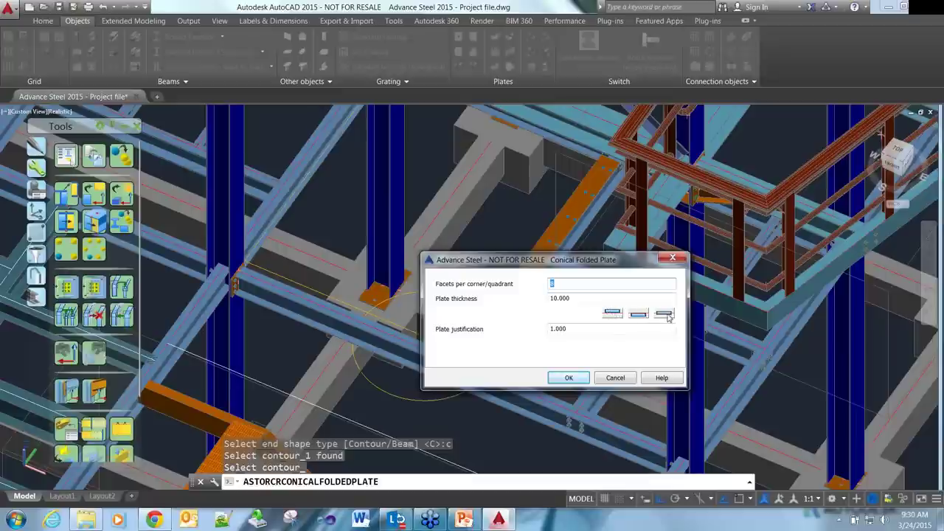
{"action": "left_click", "coordinate": [579, 375]}
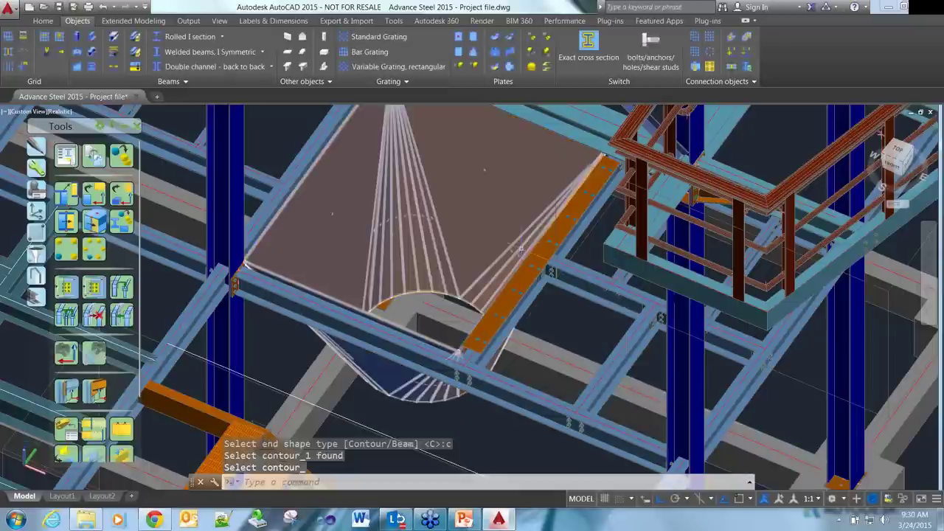
{"action": "mouse_move", "coordinate": [473, 296]}
{"action": "middle_mouse_down", "text": "shift"}
{"action": "mouse_move", "coordinate": [494, 275]}
{"action": "mouse_move", "coordinate": [501, 303]}
{"action": "mouse_move", "coordinate": [447, 389]}
{"action": "mouse_move", "coordinate": [458, 295]}
{"action": "middle_mouse_up", "text": "shift"}
{"action": "key", "text": "Escape"}
{"action": "key", "text": "Escape"}
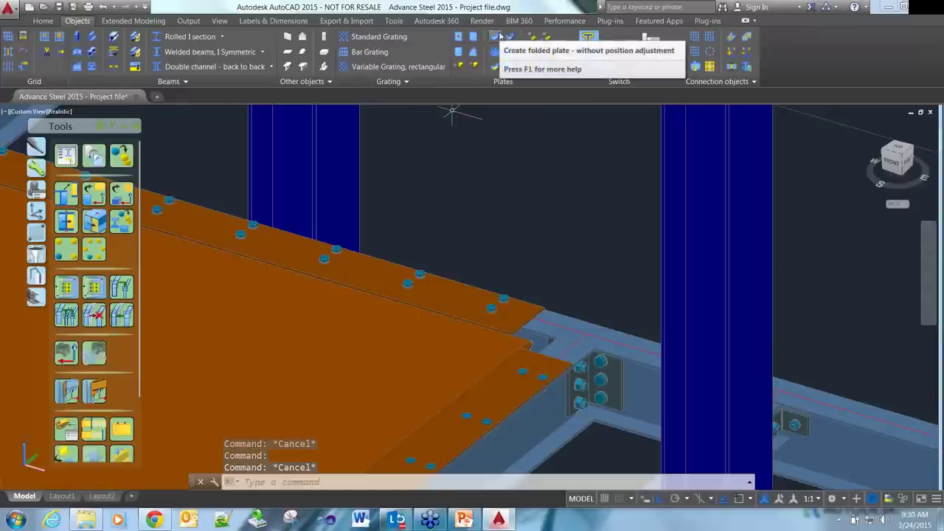
- Join the first pair of neighbouring side plates into a folded plate
{"action": "left_click", "coordinate": [499, 37]}
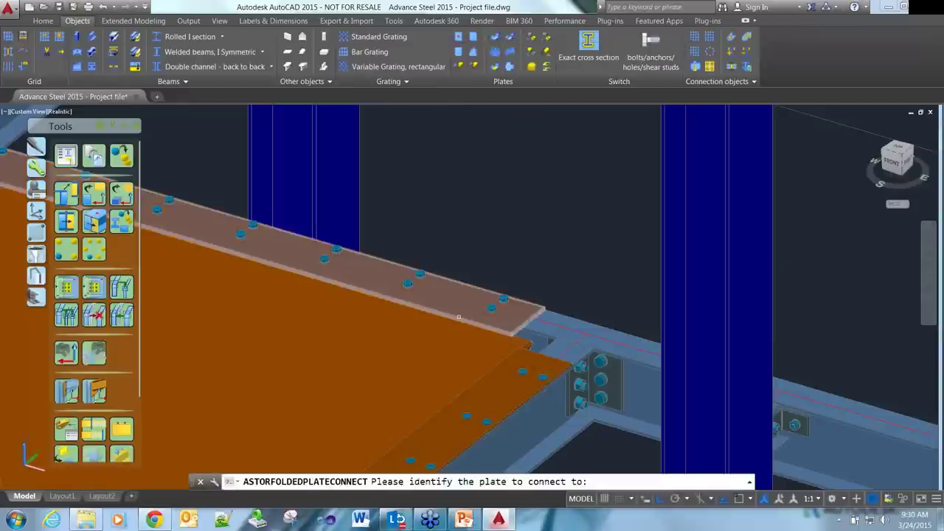
{"action": "left_click", "coordinate": [459, 317]}
{"action": "left_click", "coordinate": [463, 294]}
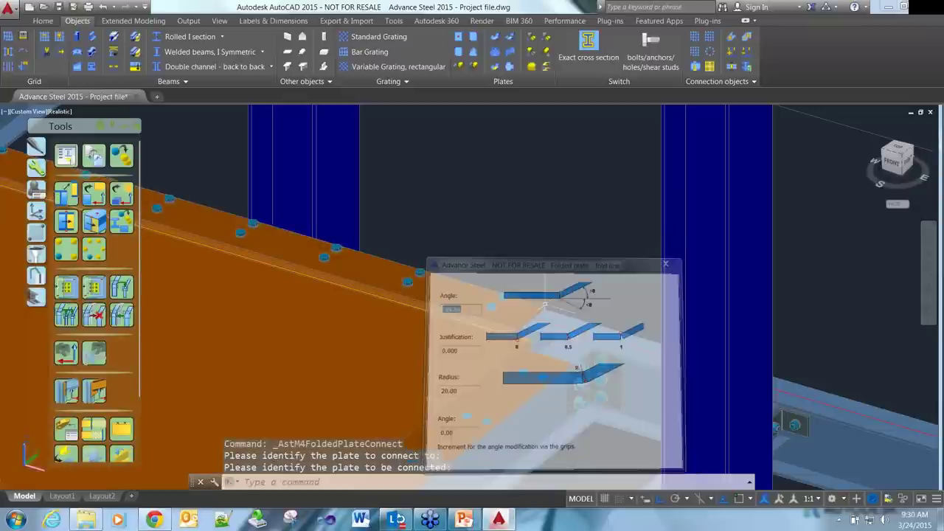
{"action": "key", "text": "Escape"}
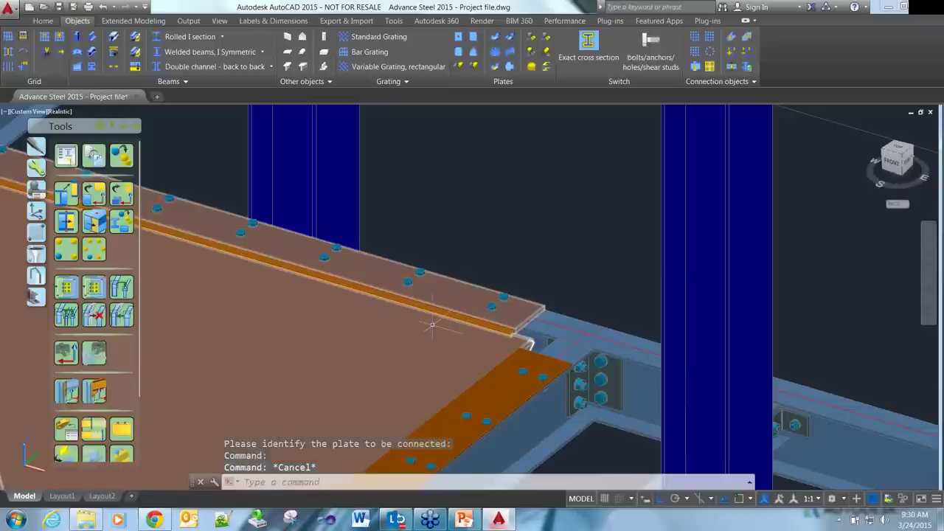
{"action": "scroll", "coordinate": [432, 325], "scroll_direction": "down", "scroll_amount": 2}
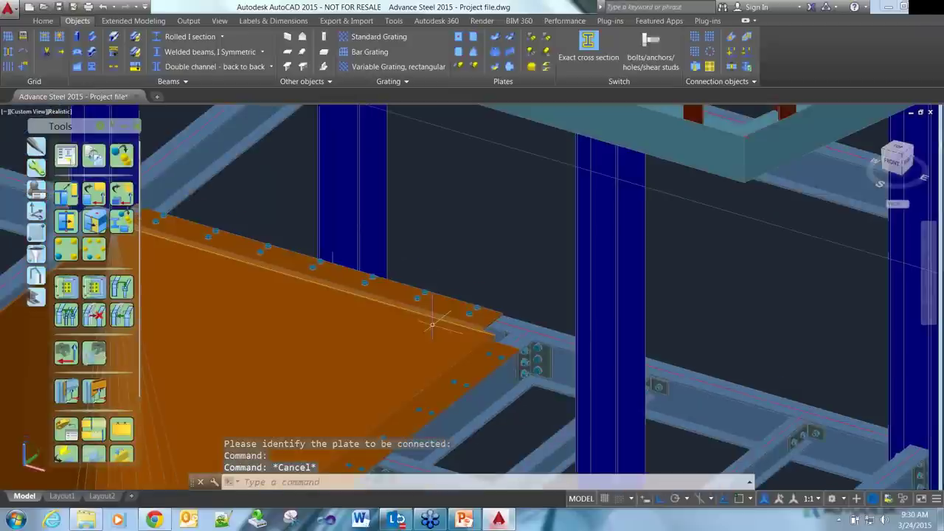
{"action": "scroll", "coordinate": [437, 341], "scroll_direction": "down", "scroll_amount": 5}
{"action": "scroll", "coordinate": [442, 357], "scroll_direction": "up", "scroll_amount": 5}
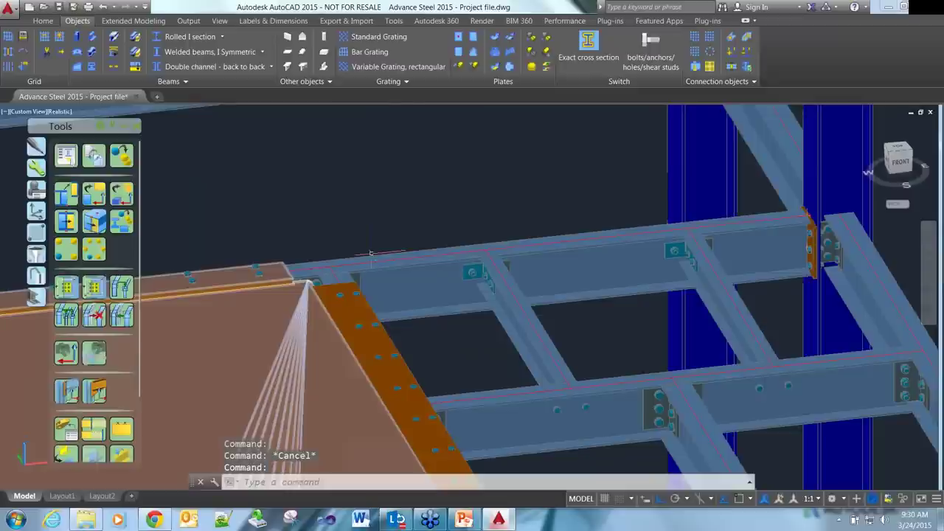
- Join the next pair of side plates along their shared edge the same way
{"action": "key", "text": "Return"}
{"action": "left_click", "coordinate": [379, 386]}
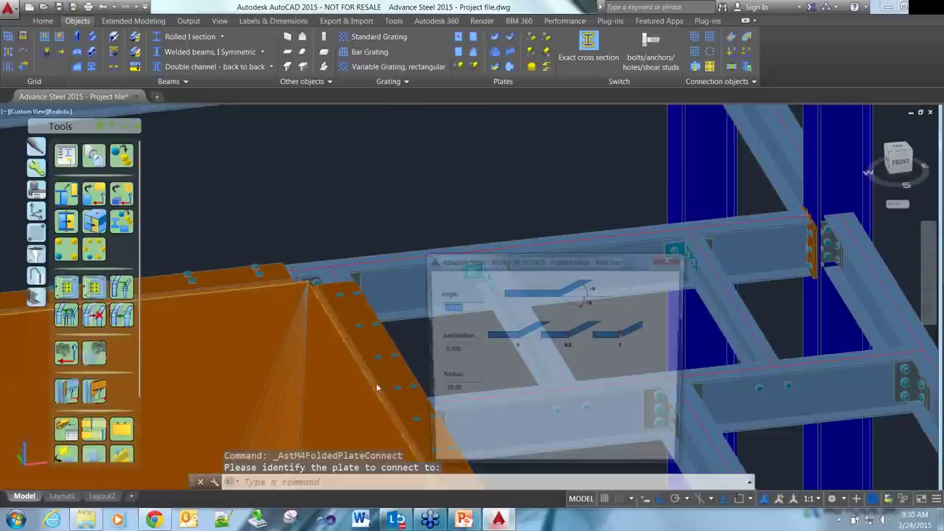
{"action": "left_click", "coordinate": [684, 258]}
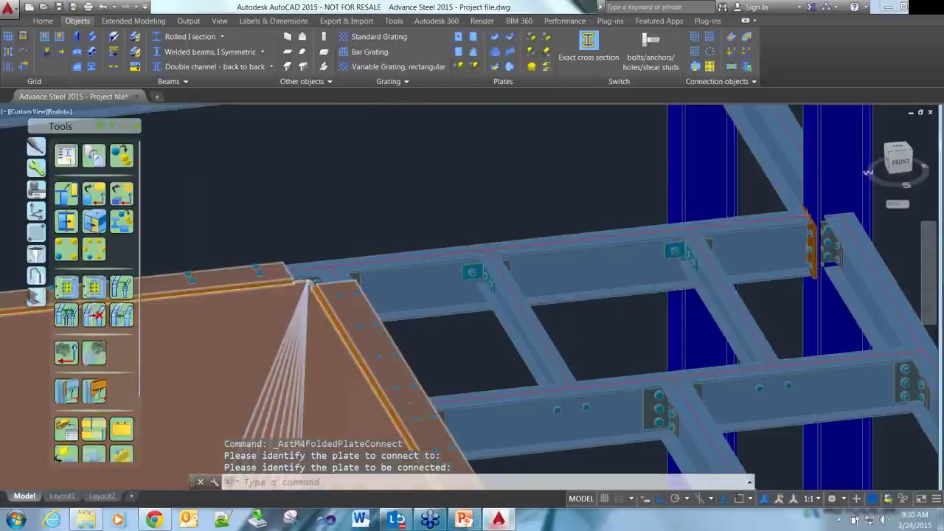
{"action": "key", "text": "Escape"}
{"action": "scroll", "coordinate": [343, 339], "scroll_direction": "down", "scroll_amount": 5}
{"action": "middle_click_drag", "start_coordinate": [312, 361], "coordinate": [354, 310]}
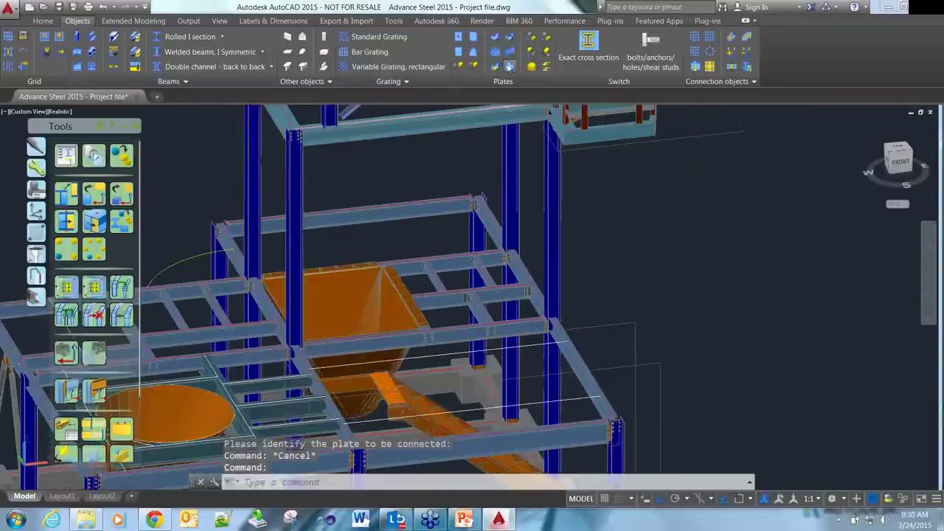
- Check the square hopper's unfolding, view its flat pattern face-on, then erase the pattern
{"action": "left_click", "coordinate": [94, 354]}
{"action": "left_click", "coordinate": [354, 310]}
{"action": "type", "text": "y"}
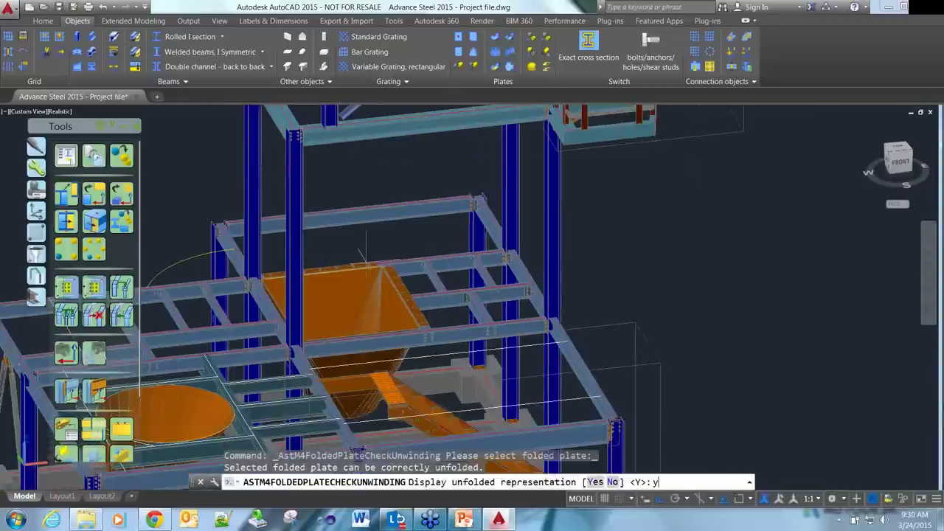
{"action": "key", "text": "Return"}
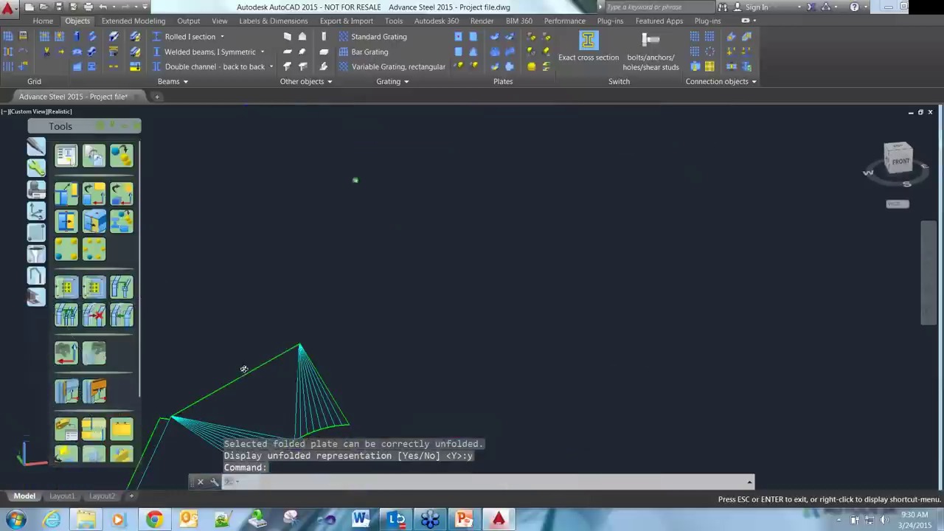
{"action": "middle_click_drag", "start_coordinate": [240, 377], "coordinate": [398, 376], "text": "shift"}
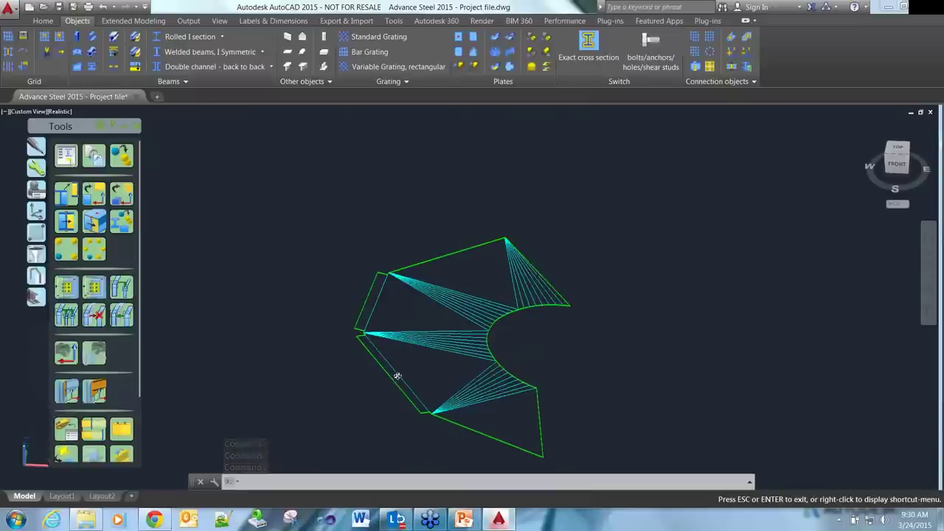
{"action": "middle_click_drag", "start_coordinate": [398, 377], "coordinate": [397, 376], "text": "shift"}
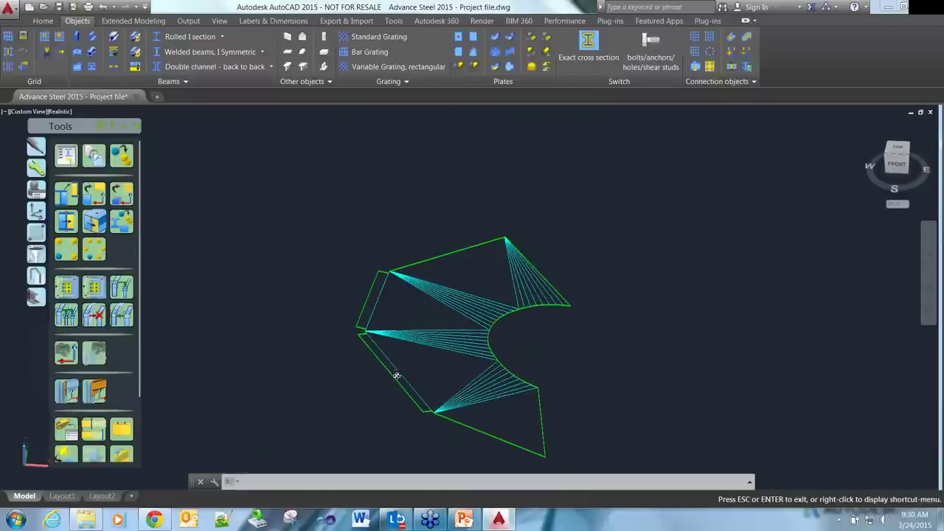
{"action": "key", "text": "Escape"}
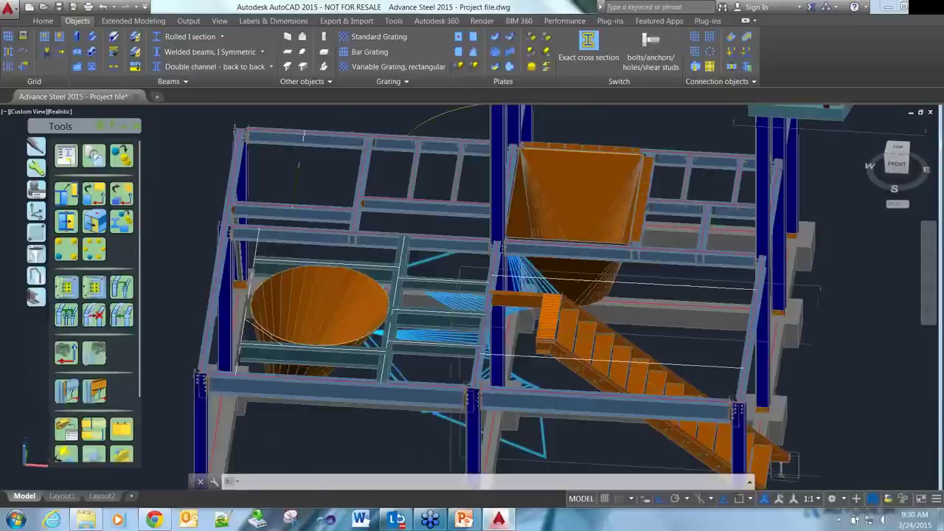
{"action": "type", "text": "E"}
{"action": "key", "text": "Return"}
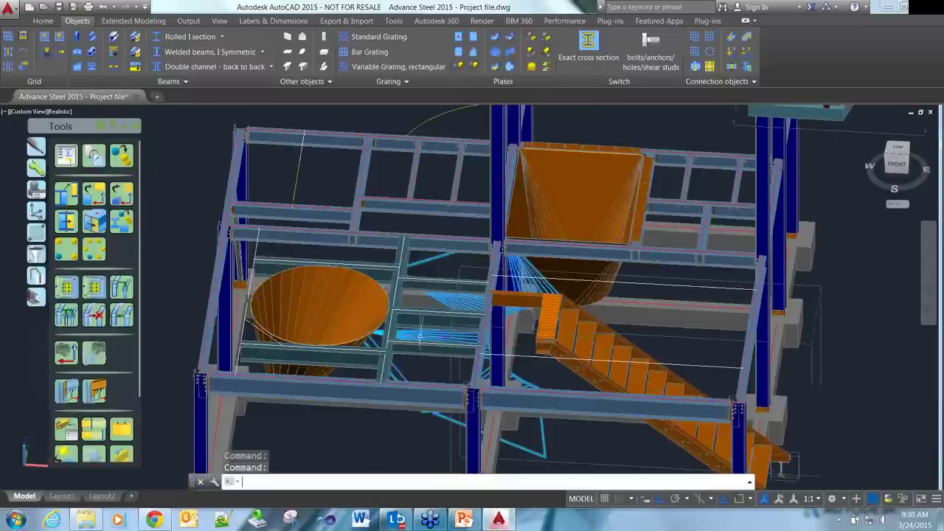
- Place a 10 mm rectangular plate in empty space left of the frame and show Features tools
{"action": "scroll", "coordinate": [466, 273], "scroll_direction": "down", "scroll_amount": 3}
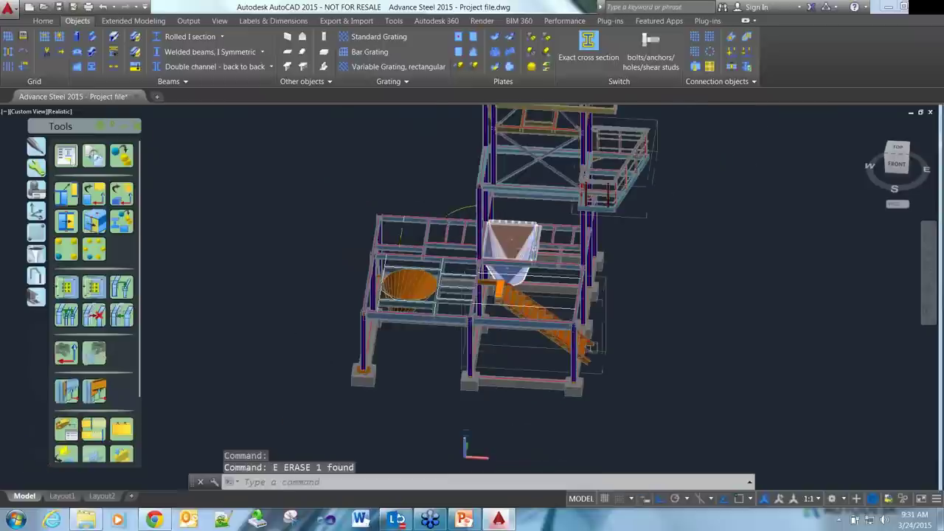
{"action": "scroll", "coordinate": [466, 273], "scroll_direction": "up", "scroll_amount": 2}
{"action": "middle_click_drag", "start_coordinate": [352, 183], "coordinate": [468, 200], "text": "shift"}
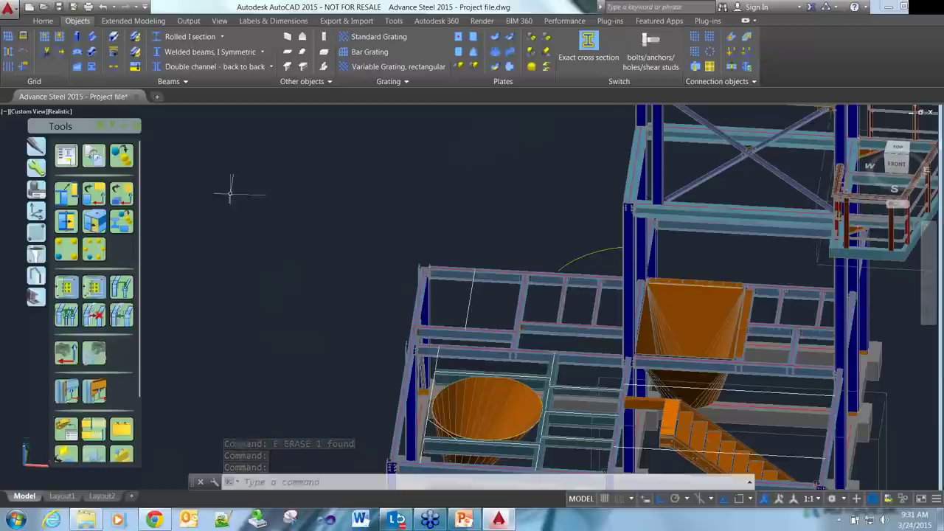
{"action": "left_click", "coordinate": [458, 36]}
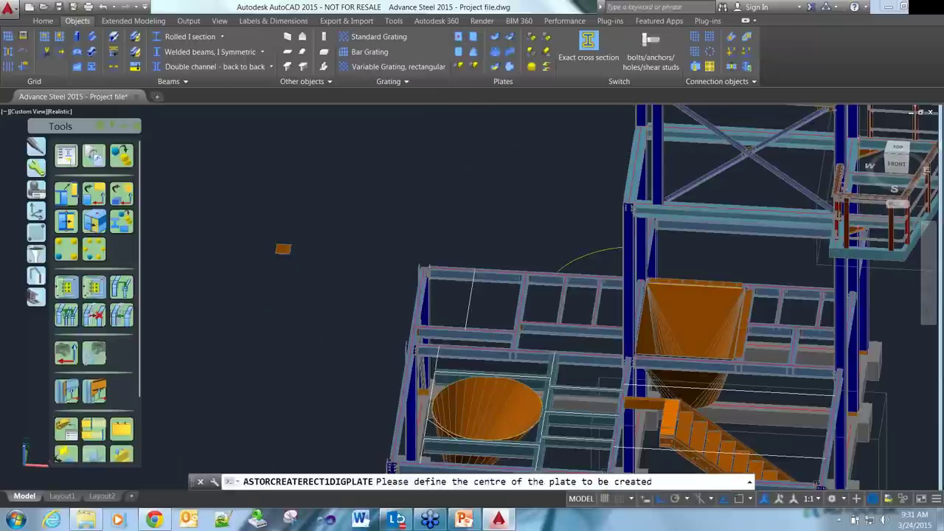
{"action": "left_click", "coordinate": [283, 249]}
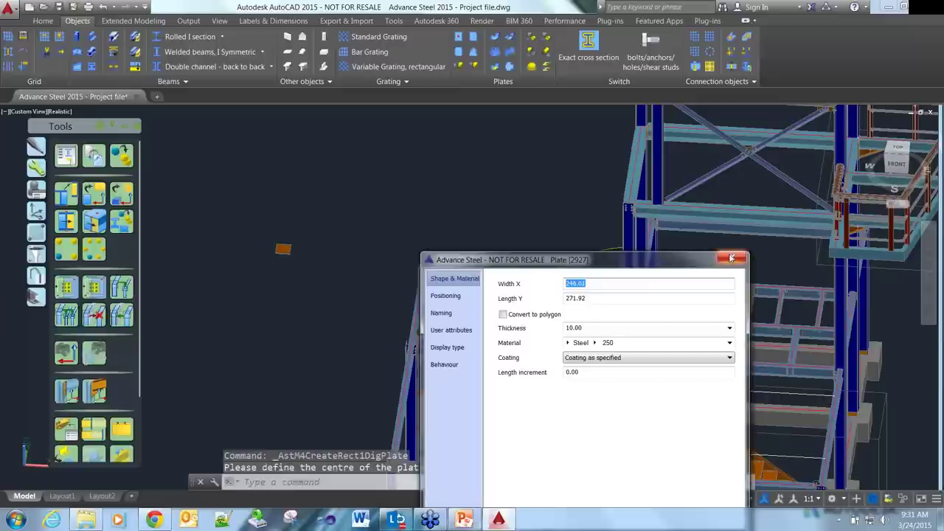
{"action": "left_click", "coordinate": [731, 257]}
{"action": "scroll", "coordinate": [273, 244], "scroll_direction": "up", "scroll_amount": 5}
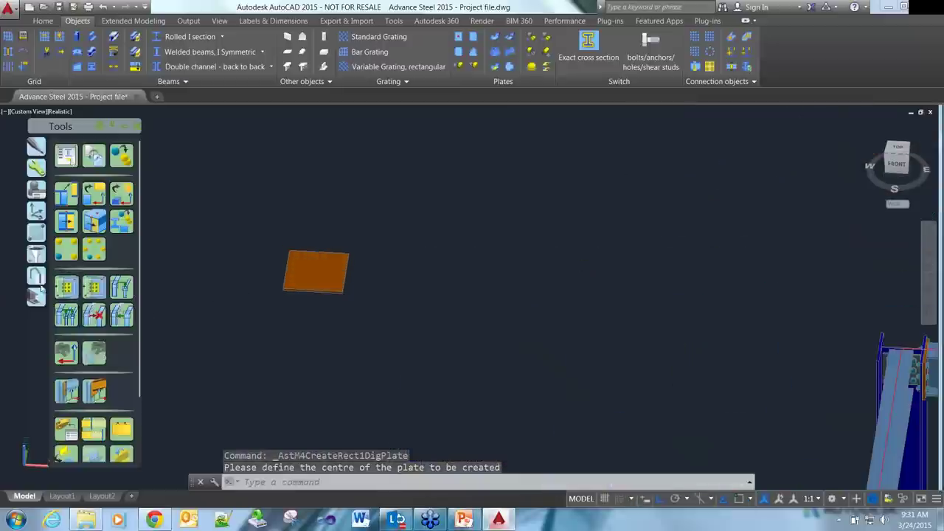
{"action": "left_click", "coordinate": [37, 295]}
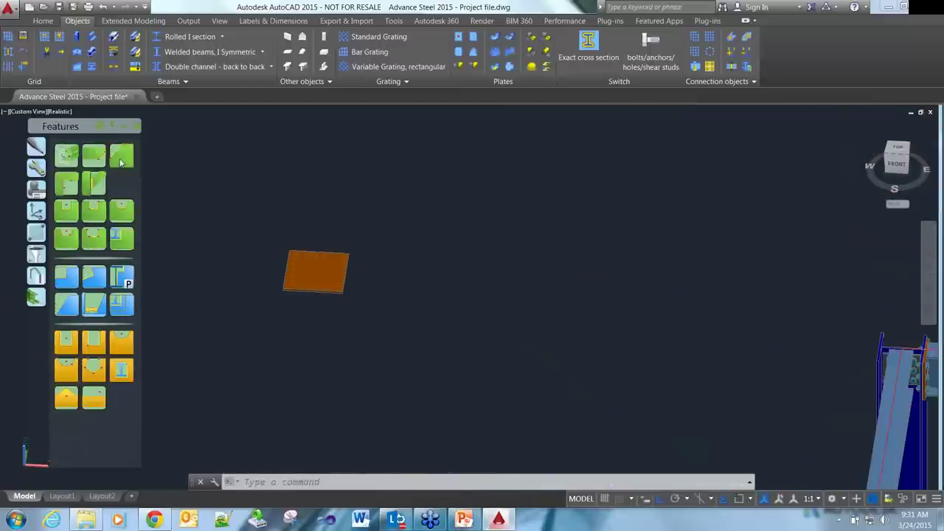
{"action": "left_click", "coordinate": [122, 156]}
{"action": "left_click", "coordinate": [300, 251]}
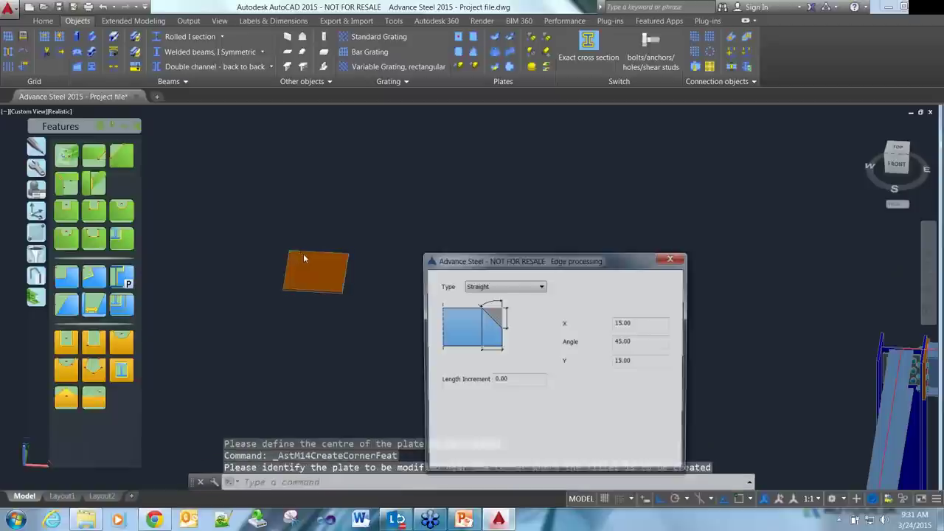
{"action": "scroll", "coordinate": [284, 240], "scroll_direction": "up", "scroll_amount": 5}
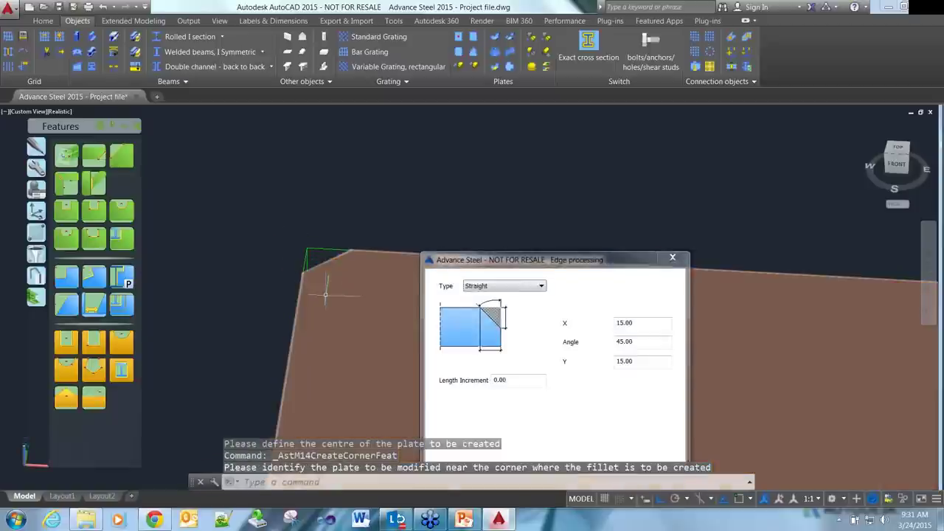
{"action": "middle_click_drag", "start_coordinate": [336, 306], "coordinate": [359, 336], "text": "shift"}
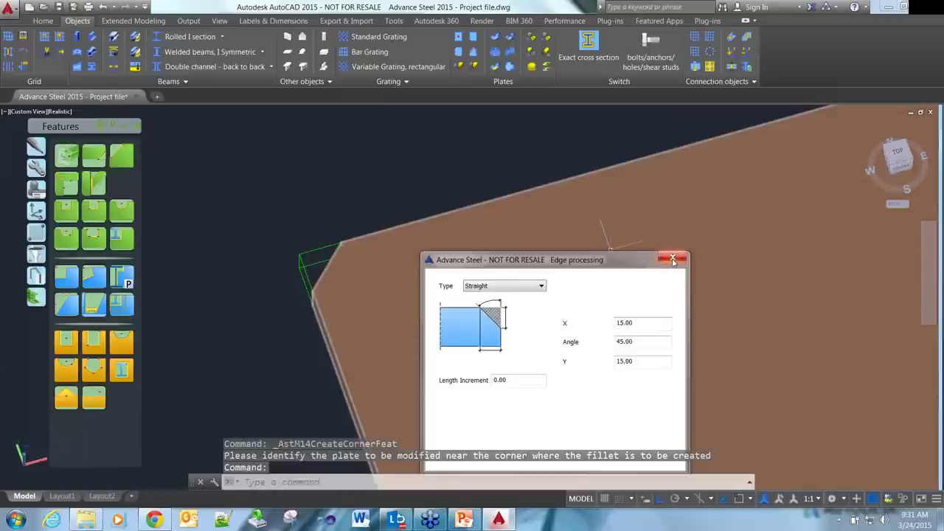
{"action": "double_click", "coordinate": [624, 323]}
{"action": "type", "text": "20"}
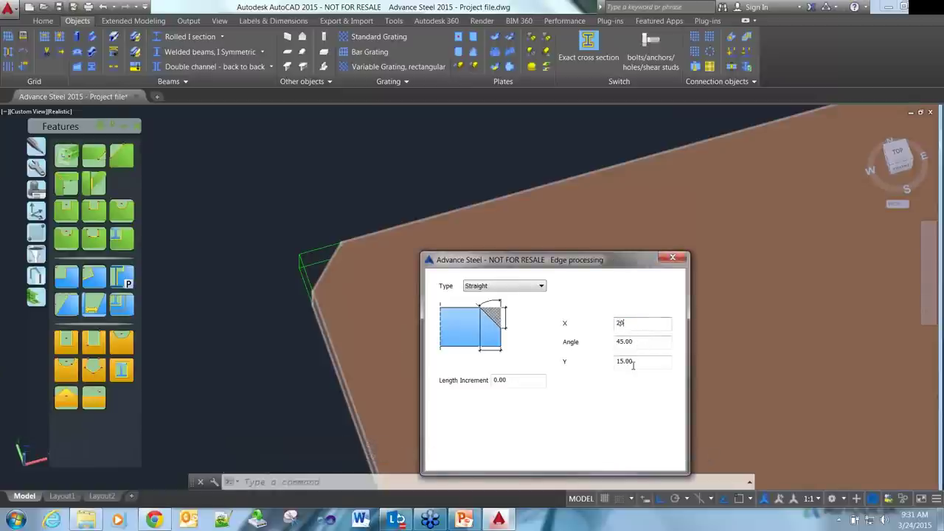
{"action": "double_click", "coordinate": [632, 362]}
{"action": "type", "text": "20"}
{"action": "left_click", "coordinate": [647, 342]}
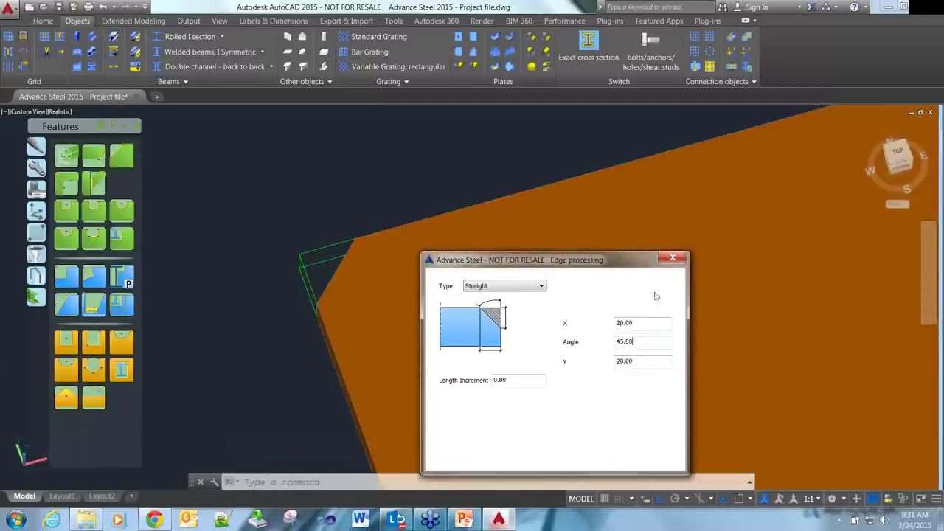
{"action": "left_click", "coordinate": [671, 259]}
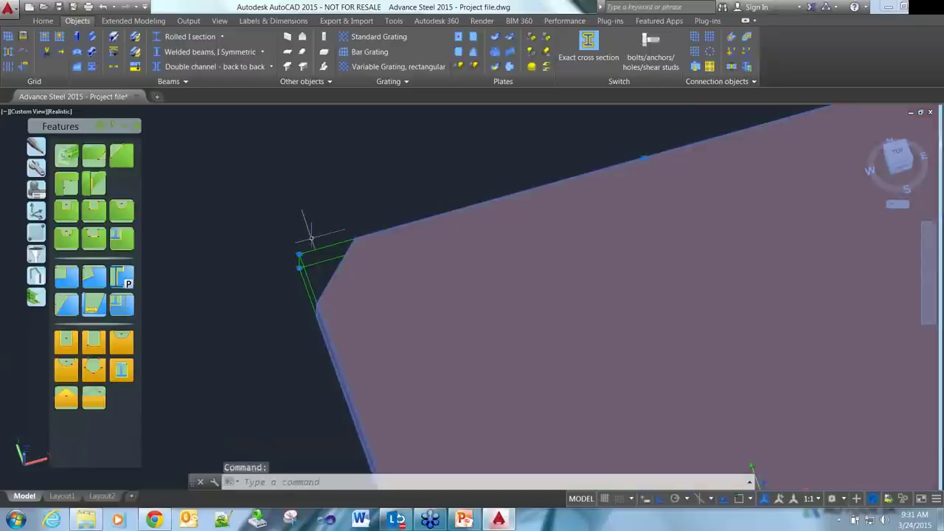
{"action": "key", "text": "Escape"}
{"action": "key", "text": "Escape"}
{"action": "left_click", "coordinate": [325, 221]}
{"action": "left_click", "coordinate": [318, 251]}
{"action": "key", "text": "Delete"}
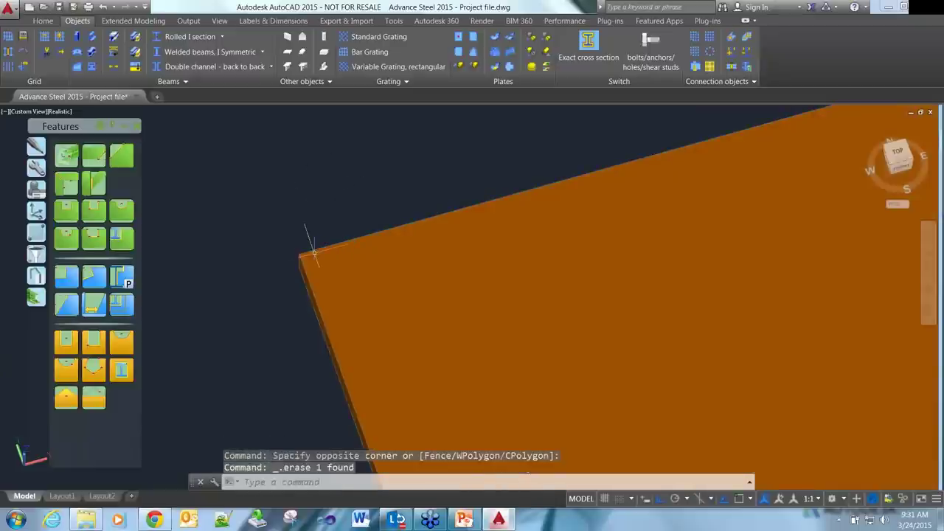
{"action": "scroll", "coordinate": [313, 251], "scroll_direction": "down", "scroll_amount": 8}
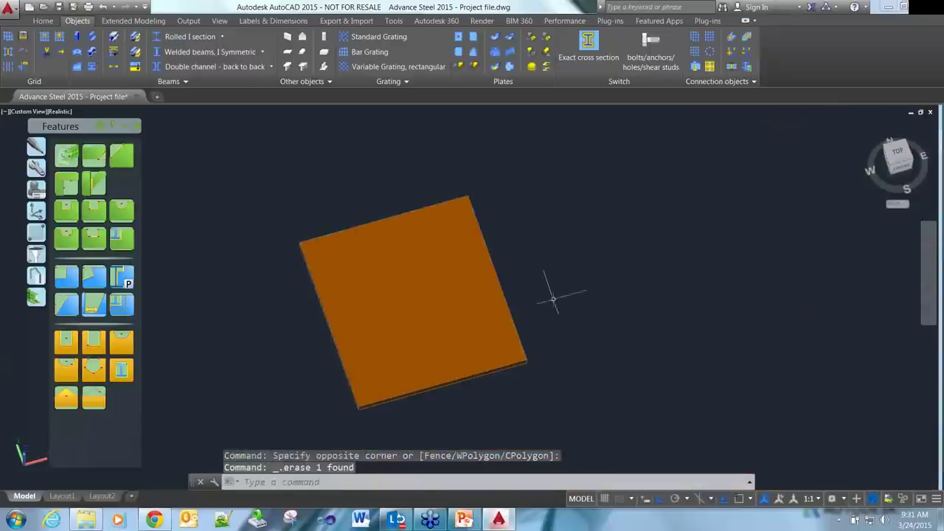
- Cut a rectangular opening at the centre of the test plate
{"action": "left_click", "coordinate": [66, 341]}
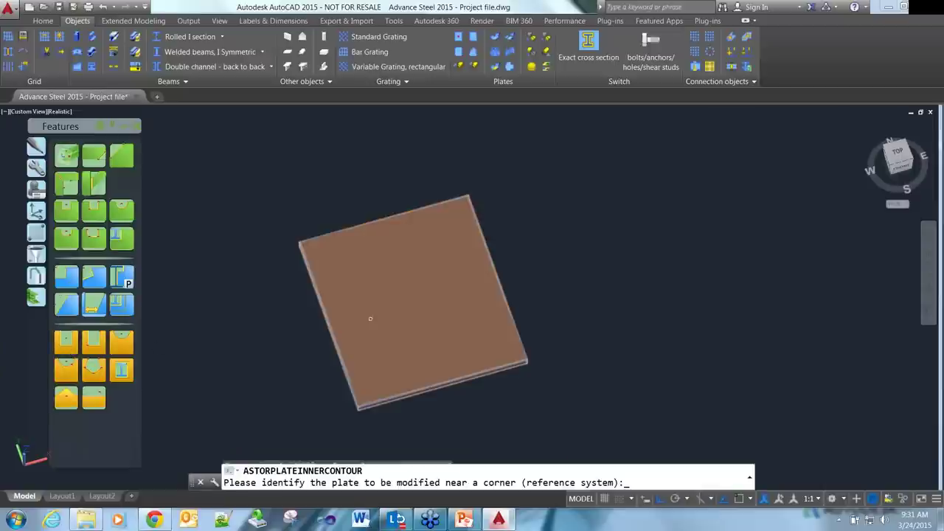
{"action": "left_click", "coordinate": [370, 319]}
{"action": "left_click", "coordinate": [381, 296]}
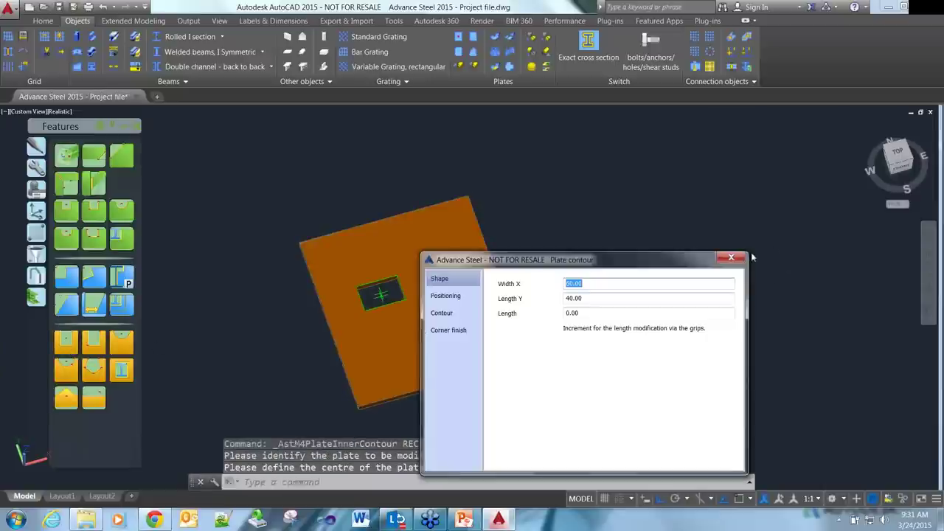
{"action": "left_click", "coordinate": [731, 257]}
- Copy the holed plate to the right with CP and orbit to a low front view
{"action": "type", "text": "cp"}
{"action": "key", "text": "Return"}
{"action": "left_click", "coordinate": [624, 324]}
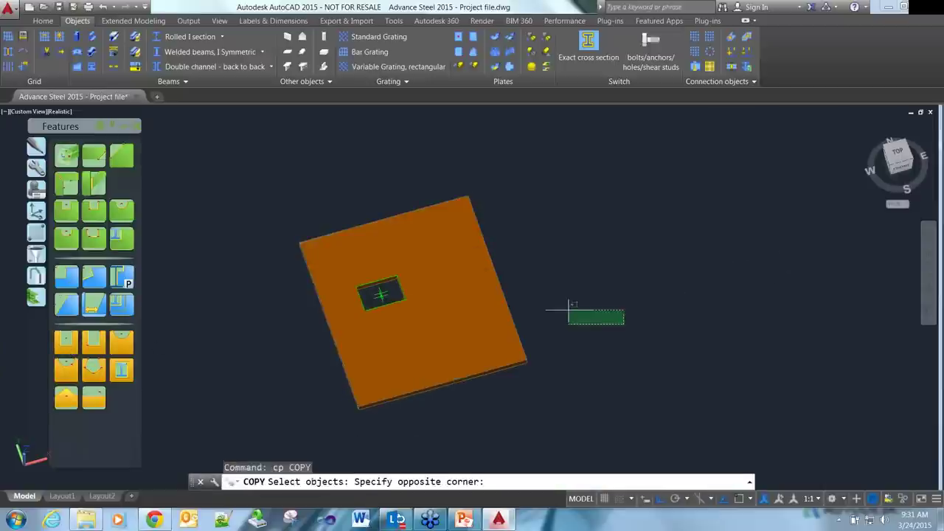
{"action": "left_click", "coordinate": [478, 289]}
{"action": "key", "text": "Return"}
{"action": "left_click", "coordinate": [558, 324]}
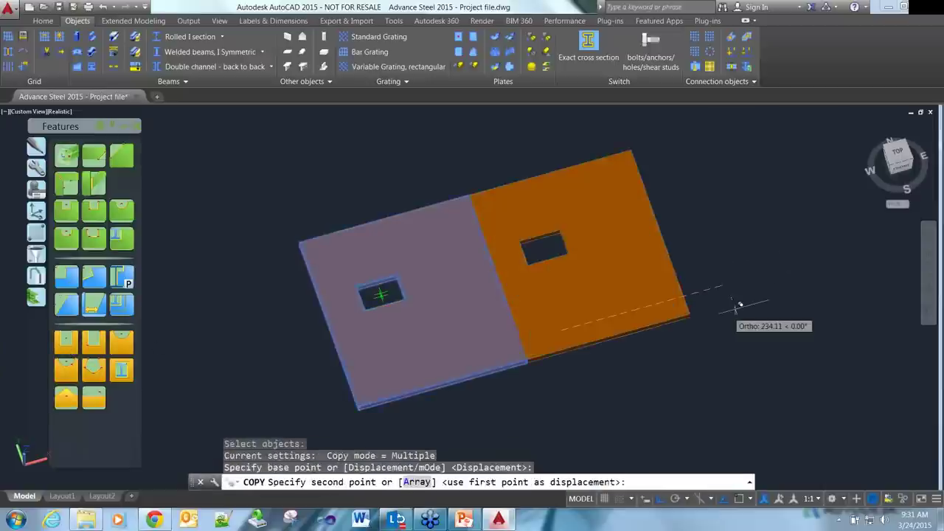
{"action": "left_click", "coordinate": [808, 316]}
{"action": "key", "text": "Escape"}
{"action": "middle_click_drag", "start_coordinate": [686, 348], "coordinate": [683, 287], "text": "shift"}
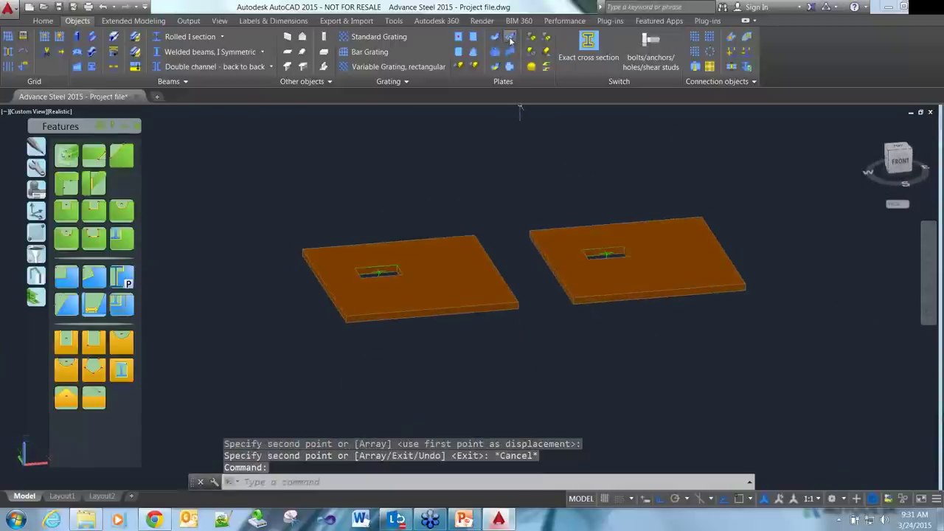
- Connect the left and right plates with a 33° fold of radius 50
{"action": "left_click", "coordinate": [510, 38]}
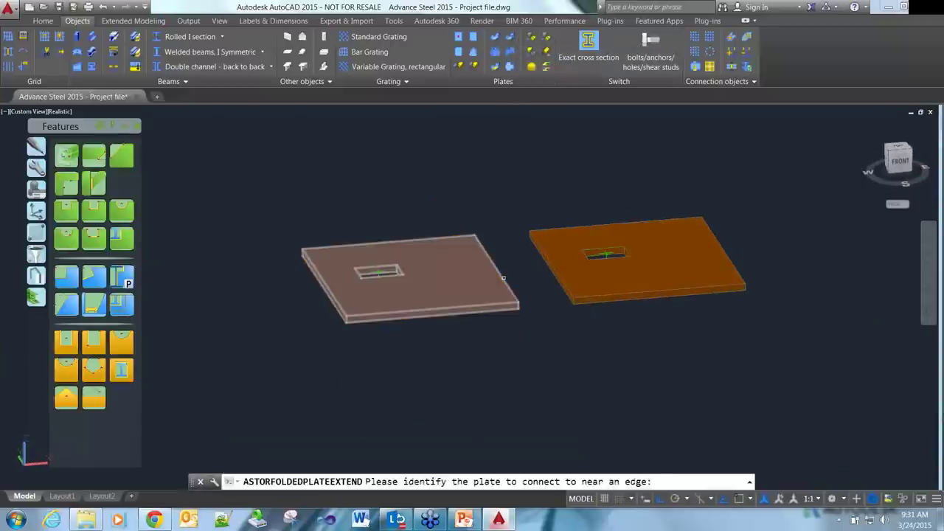
{"action": "left_click", "coordinate": [506, 279]}
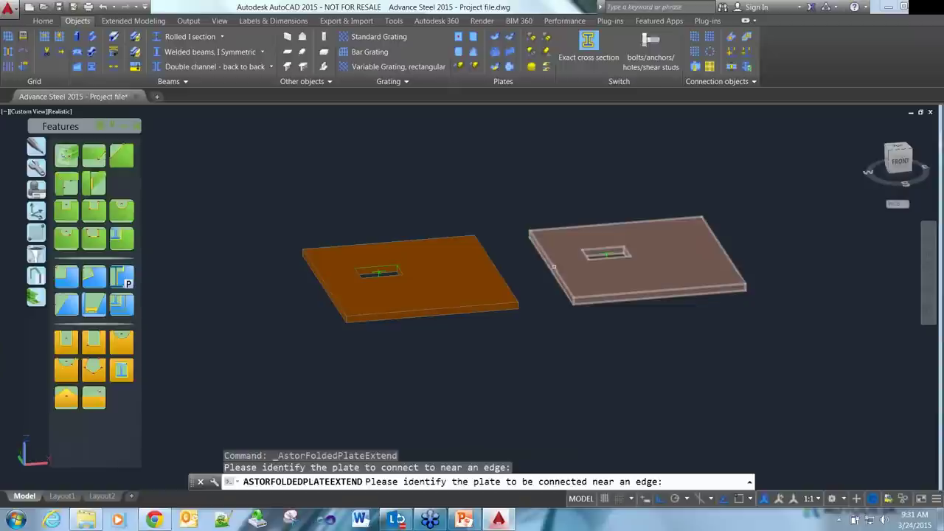
{"action": "left_click", "coordinate": [554, 267]}
{"action": "type", "text": "3"}
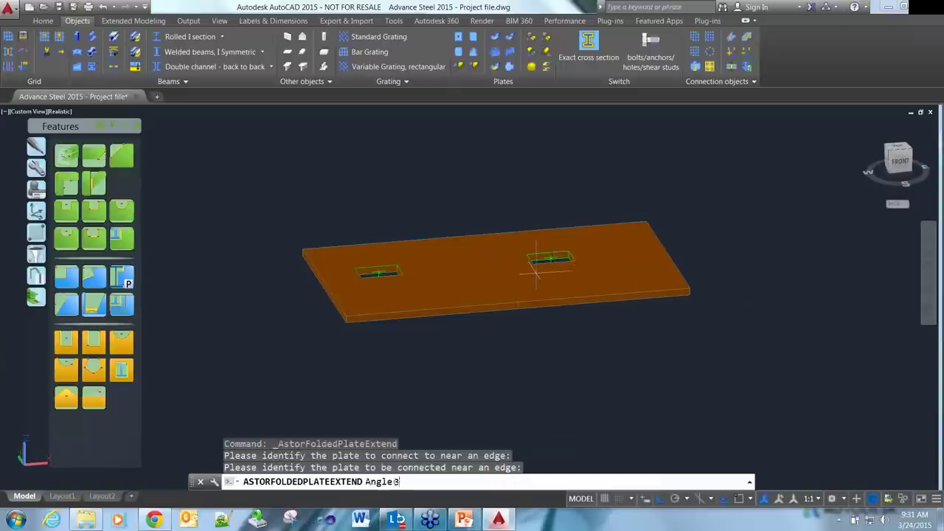
{"action": "type", "text": "3"}
{"action": "key", "text": "Return"}
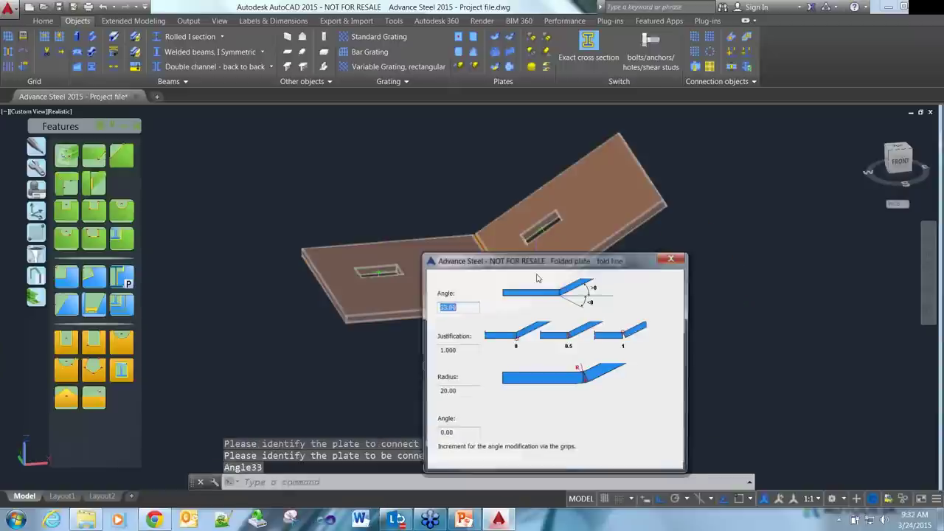
{"action": "double_click", "coordinate": [465, 392]}
{"action": "type", "text": "50"}
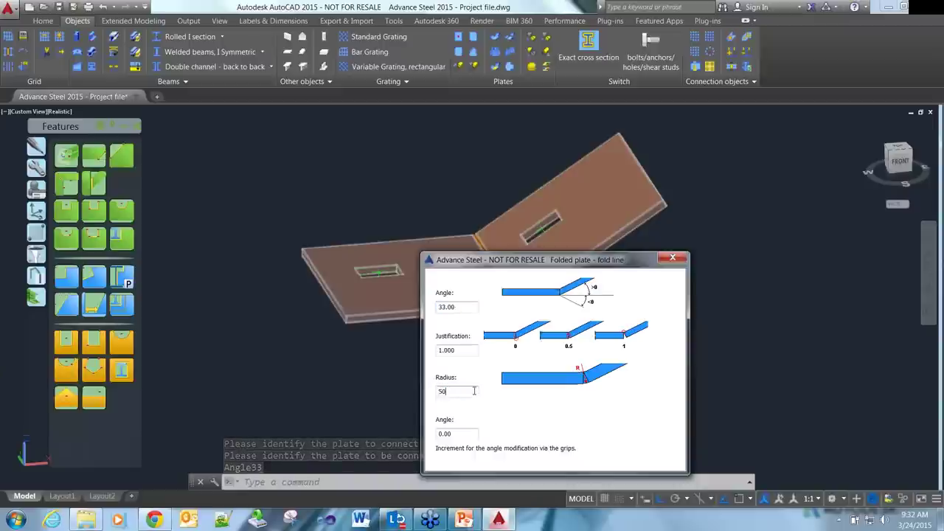
{"action": "key", "text": "Tab"}
{"action": "left_click", "coordinate": [672, 258]}
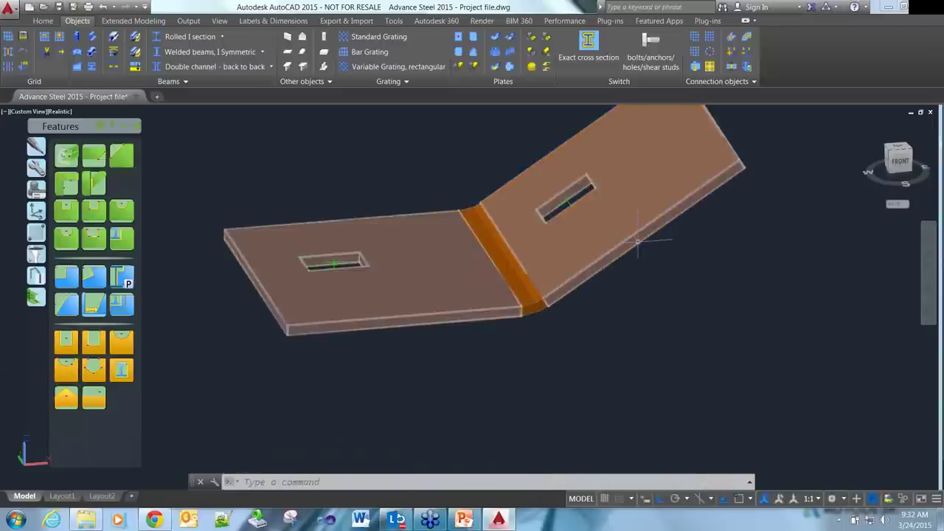
- Set the folded-leg opening's Width X and Length Y to 100 through Advance Properties
{"action": "left_click", "coordinate": [568, 197]}
{"action": "right_click", "coordinate": [576, 196]}
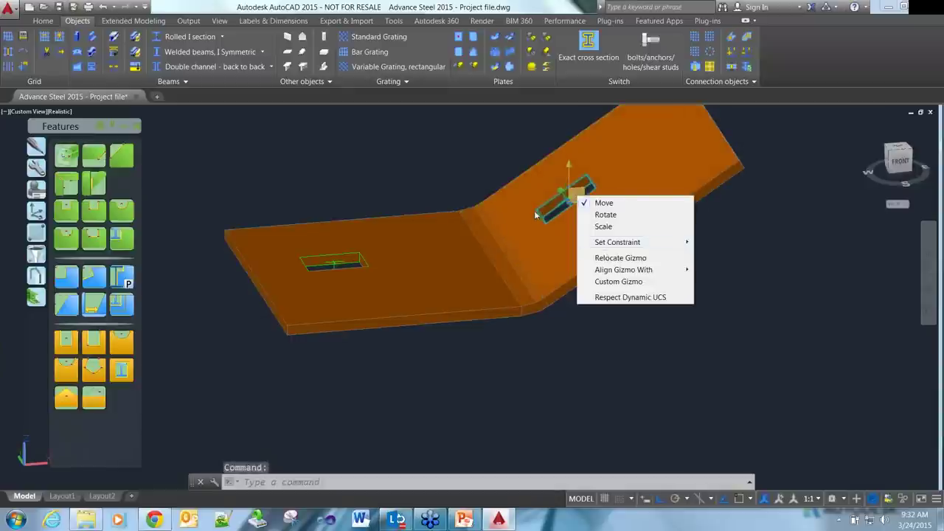
{"action": "key", "text": "Escape"}
{"action": "right_click", "coordinate": [553, 205]}
{"action": "left_click", "coordinate": [594, 354]}
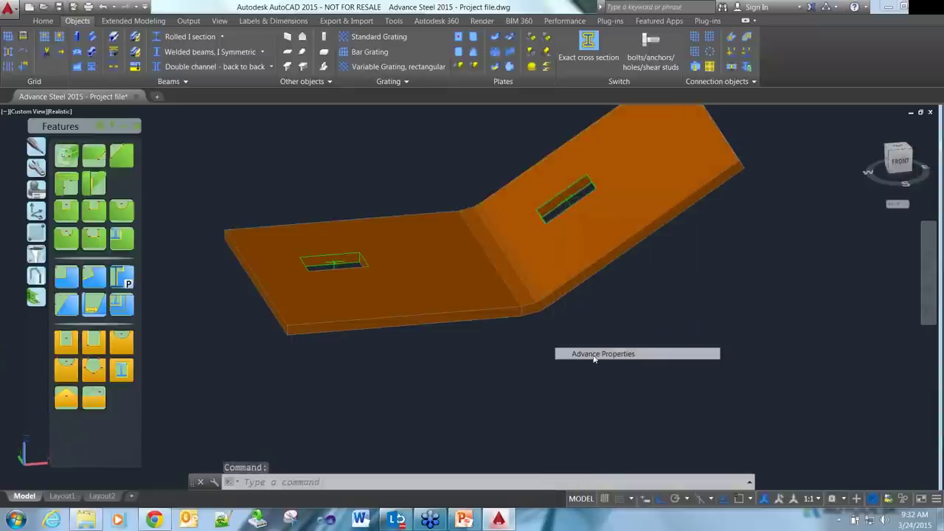
{"action": "type", "text": "100"}
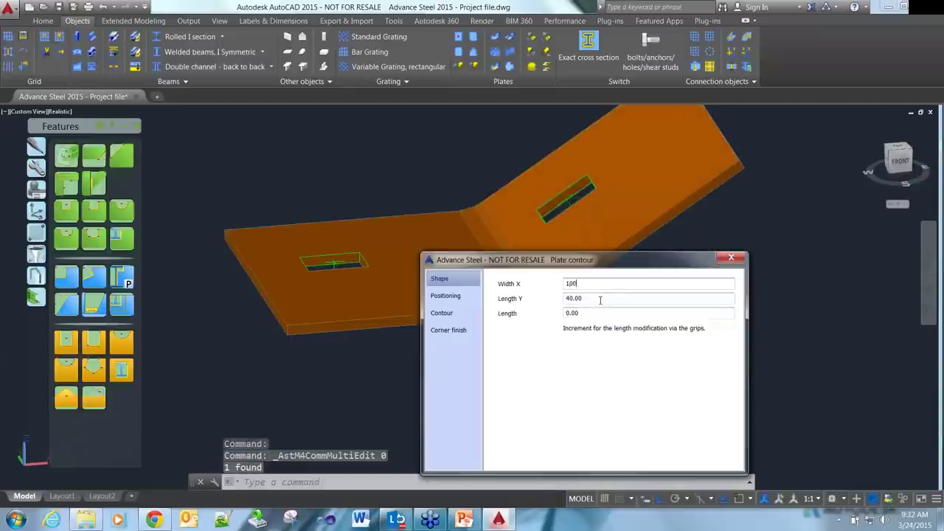
{"action": "key", "text": "Tab"}
{"action": "type", "text": "100"}
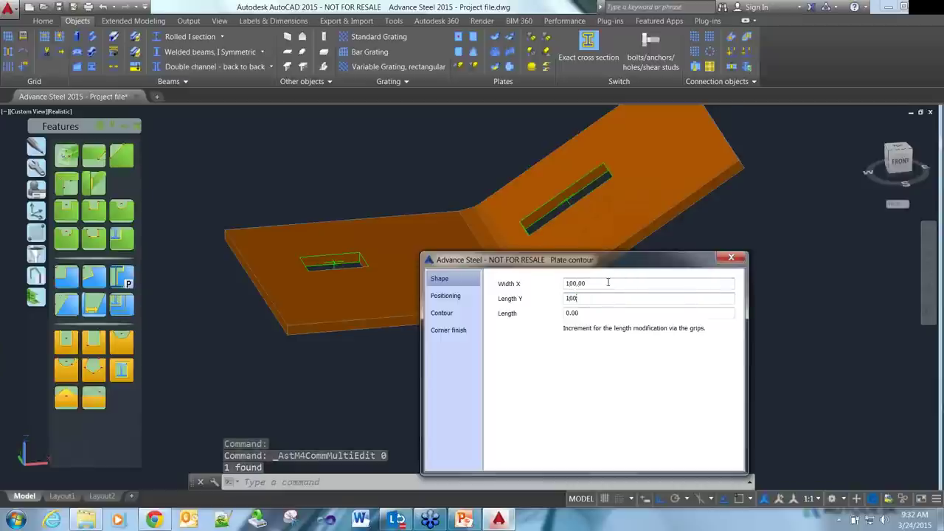
{"action": "left_click", "coordinate": [608, 282]}
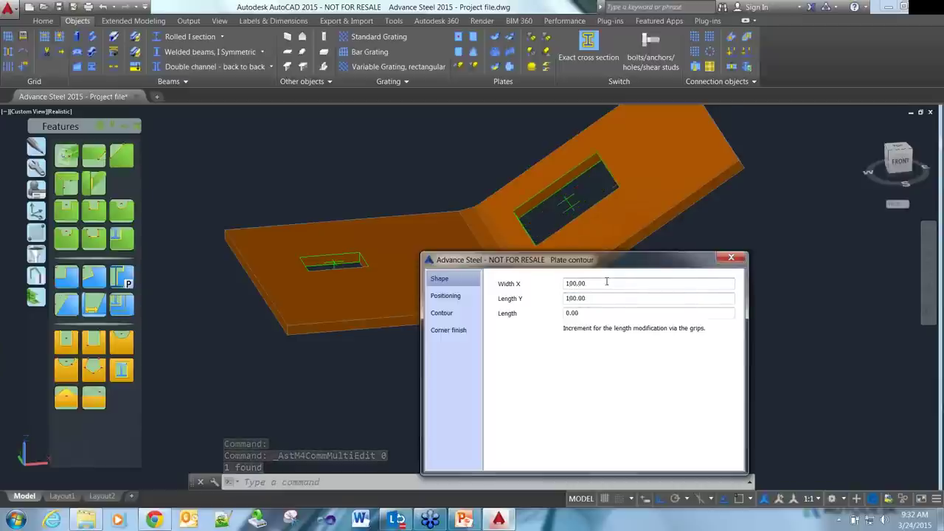
{"action": "left_click", "coordinate": [723, 257]}
{"action": "left_click", "coordinate": [121, 153]}
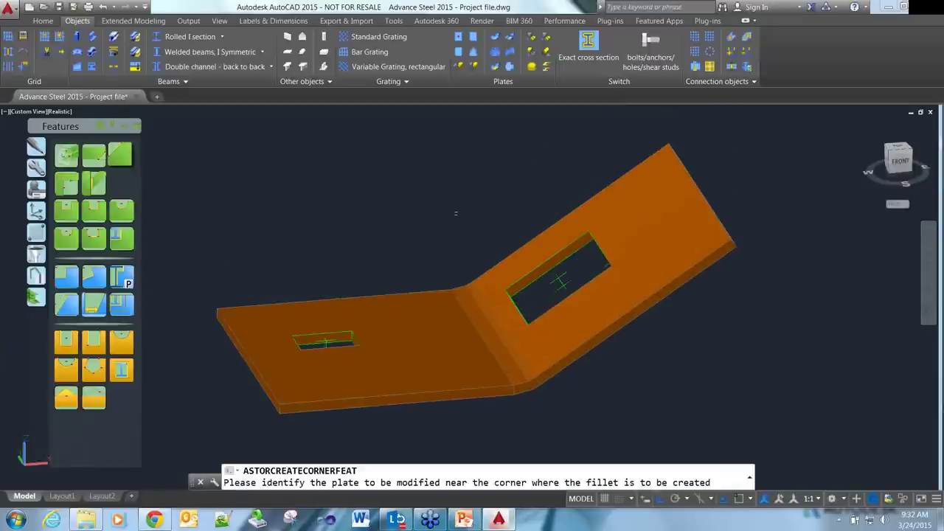
- Erase the three folded test-plate objects and orbit back to the steel frame with its hoppers
{"action": "left_click", "coordinate": [737, 246]}
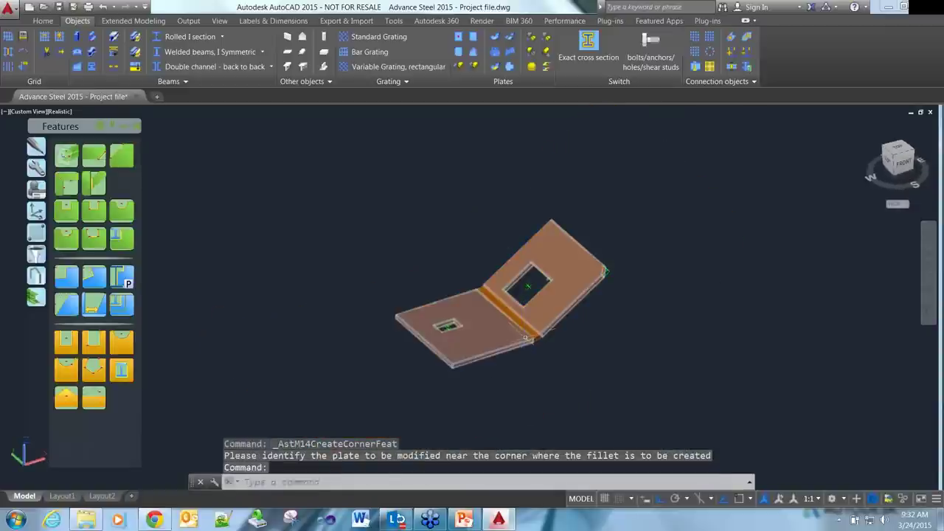
{"action": "left_click", "coordinate": [560, 343]}
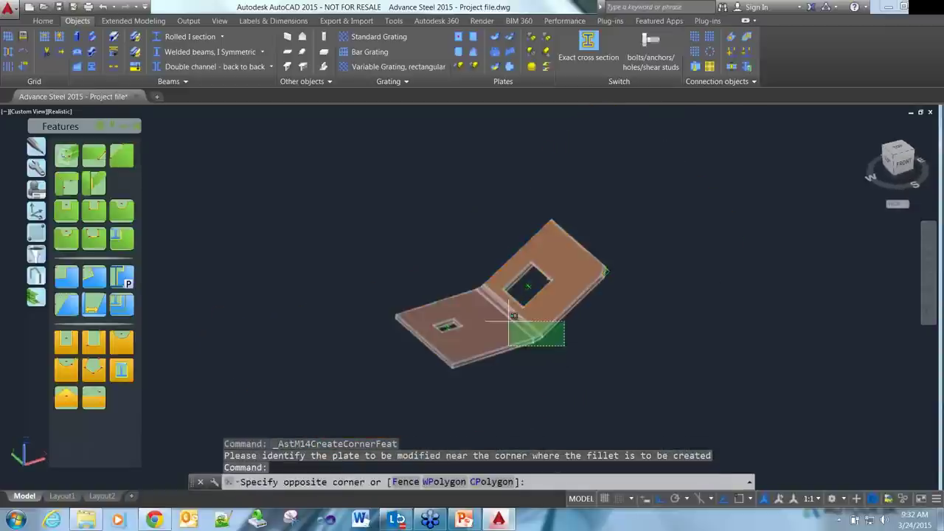
{"action": "left_click", "coordinate": [506, 317]}
{"action": "key", "text": "Delete"}
{"action": "middle_click_drag", "start_coordinate": [535, 303], "coordinate": [443, 358], "text": "shift"}
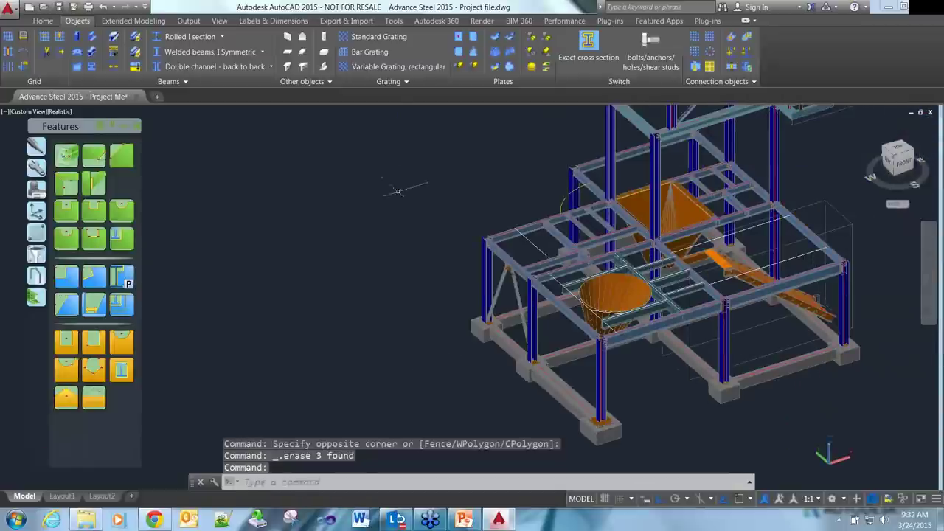
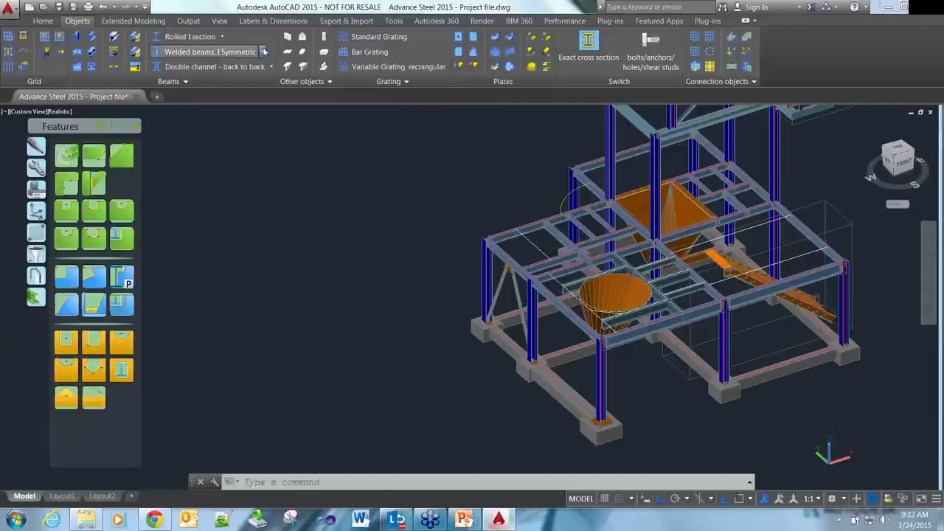
- Draw an asymmetric welded I beam between two points in the model
{"action": "left_click", "coordinate": [264, 52]}
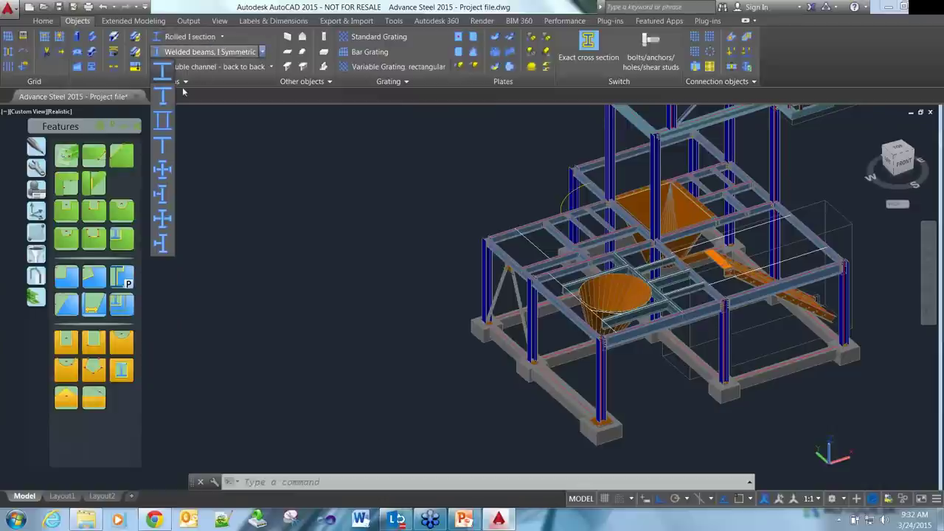
{"action": "left_click", "coordinate": [162, 94]}
{"action": "left_click", "coordinate": [291, 236]}
{"action": "left_click", "coordinate": [329, 270]}
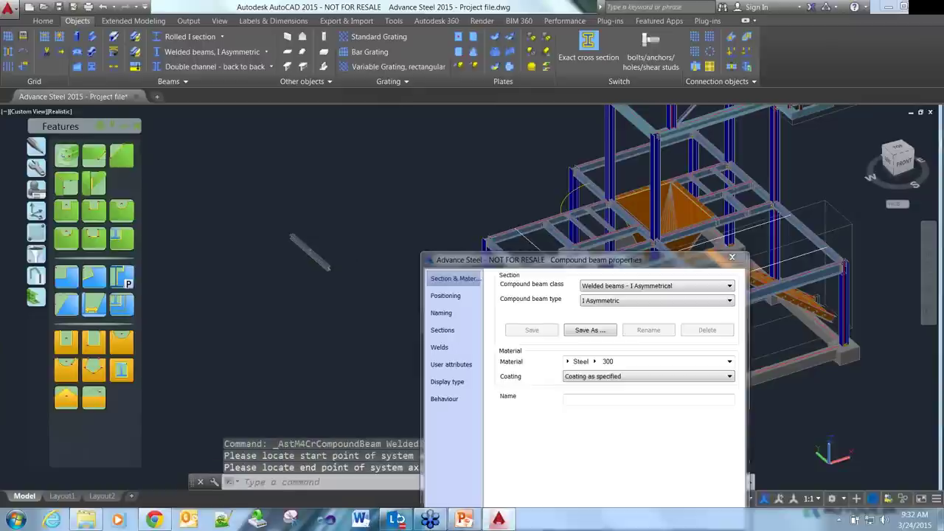
{"action": "scroll", "coordinate": [330, 270], "scroll_direction": "up", "scroll_amount": 5}
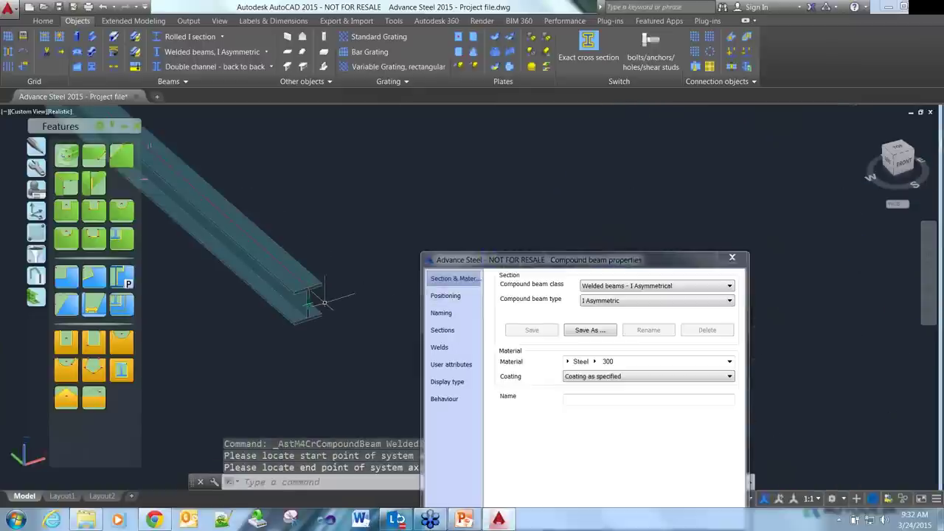
- Set the beam's first plate to Australian Flat - CF 150x5.0 CF
{"action": "left_click", "coordinate": [443, 329]}
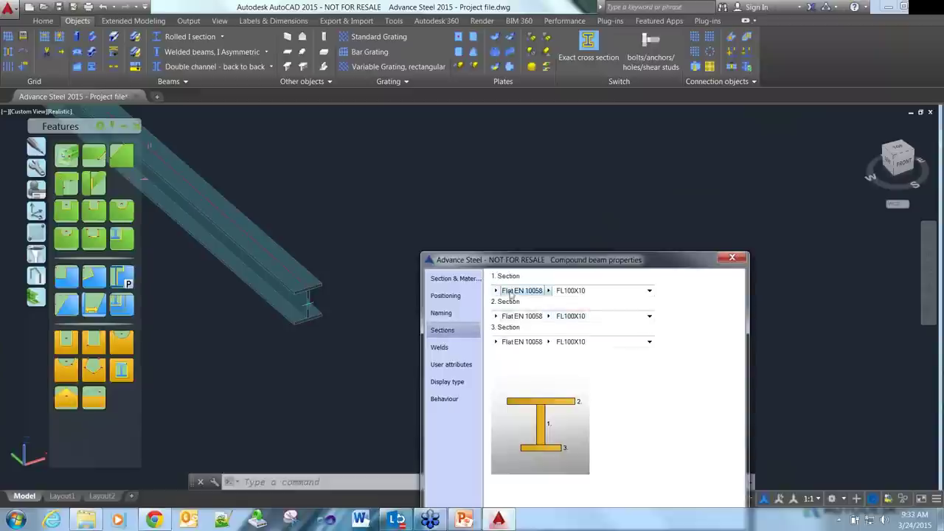
{"action": "left_click", "coordinate": [496, 291]}
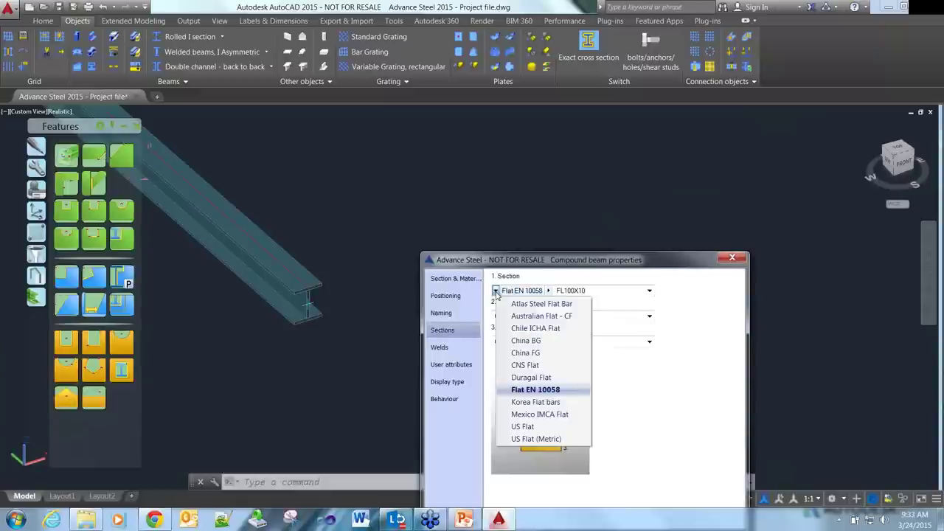
{"action": "left_click", "coordinate": [531, 315]}
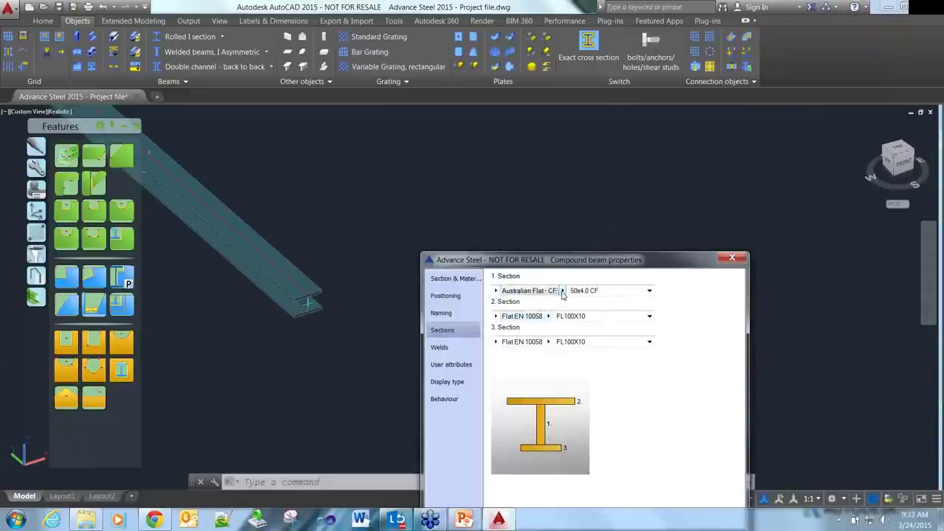
{"action": "left_click", "coordinate": [572, 290]}
{"action": "left_click", "coordinate": [567, 252]}
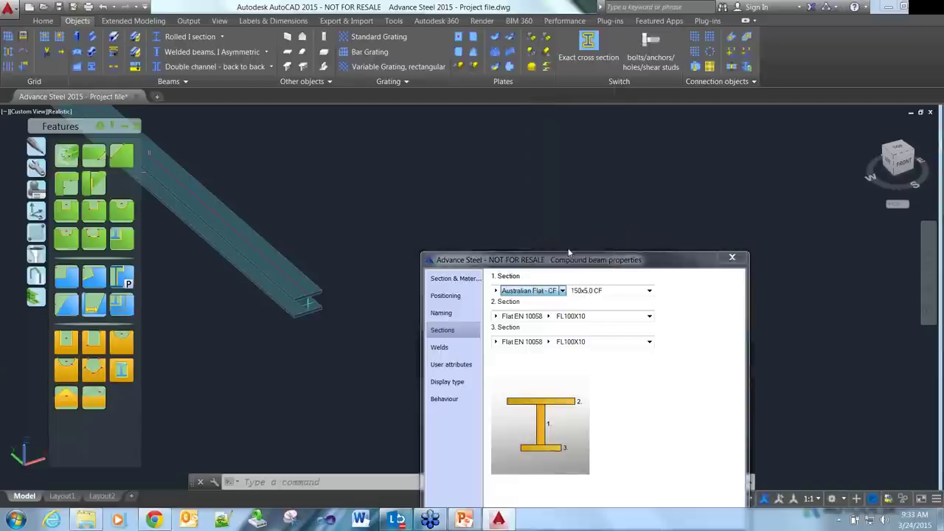
{"action": "scroll", "coordinate": [326, 299], "scroll_direction": "up", "scroll_amount": 2}
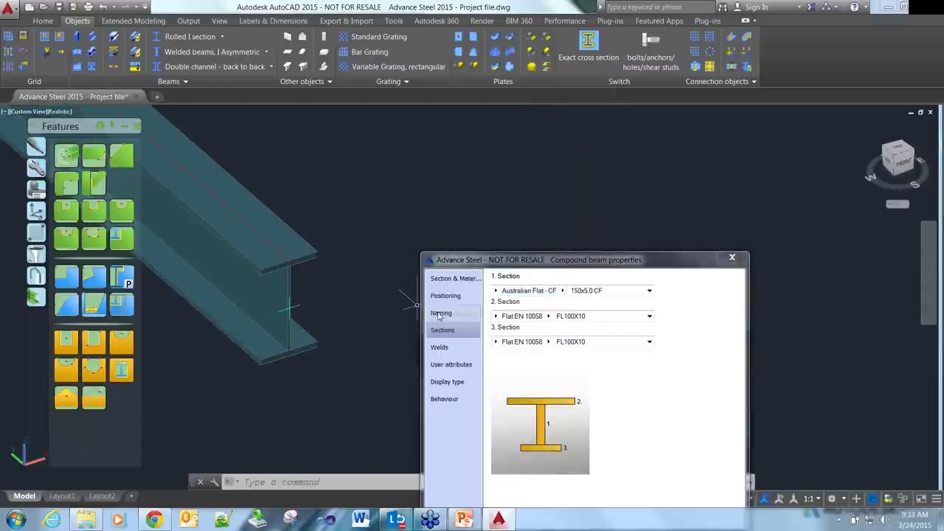
- Look over the weld and positioning settings, then close the dialog and erase the trial beam
{"action": "left_click", "coordinate": [440, 347]}
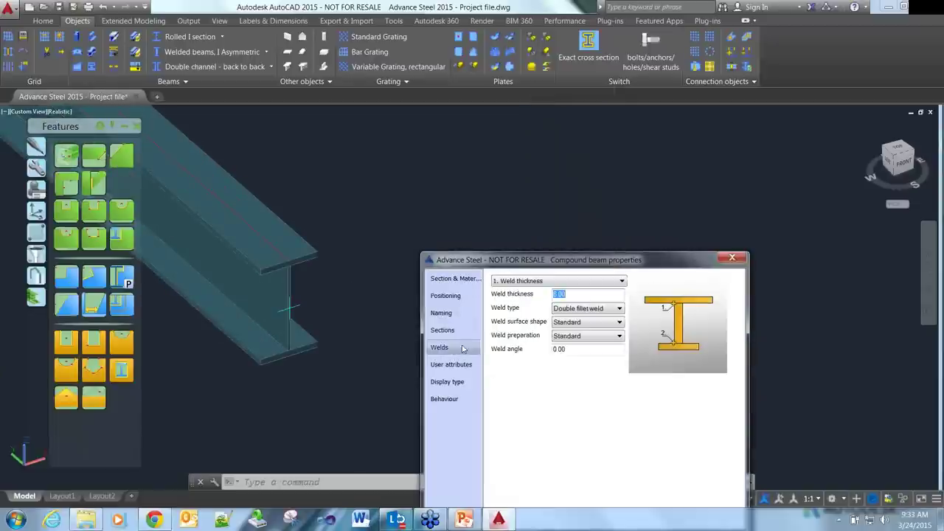
{"action": "left_click", "coordinate": [446, 297]}
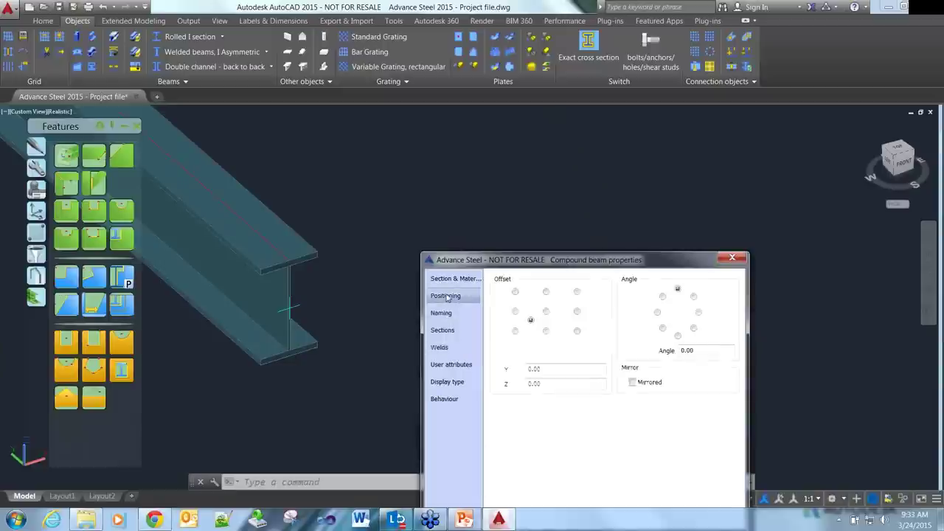
{"action": "left_click", "coordinate": [447, 279]}
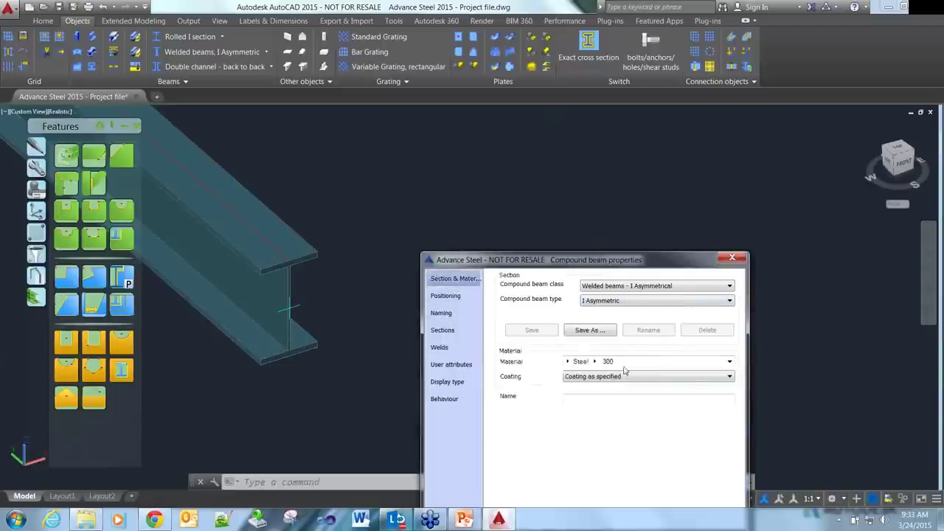
{"action": "left_click", "coordinate": [732, 257]}
{"action": "type", "text": "e"}
{"action": "key", "text": "Return"}
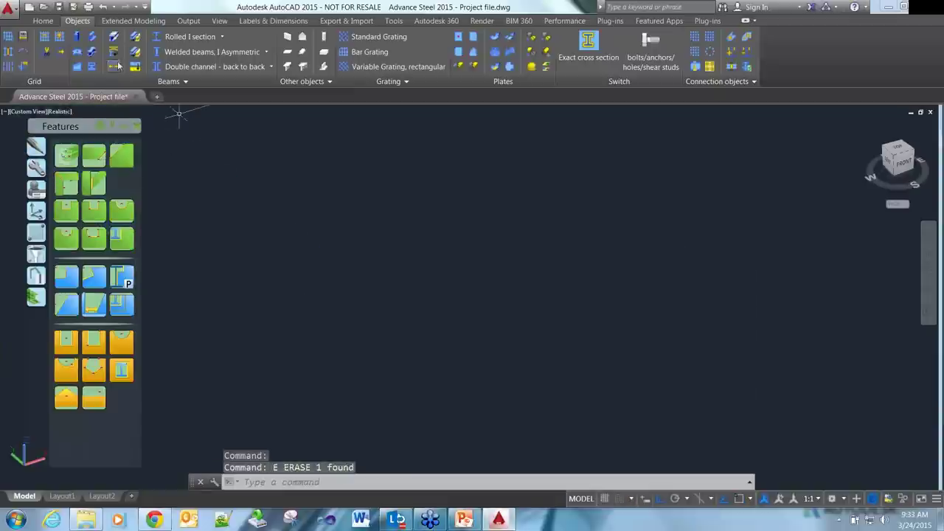
- Place a back-to-back double channel beam between two points
{"action": "left_click", "coordinate": [271, 69]}
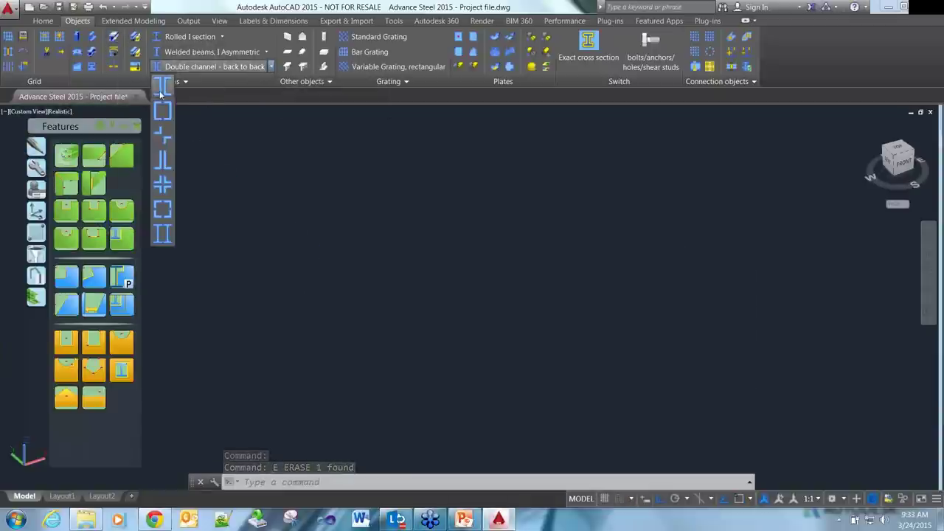
{"action": "left_click", "coordinate": [161, 93]}
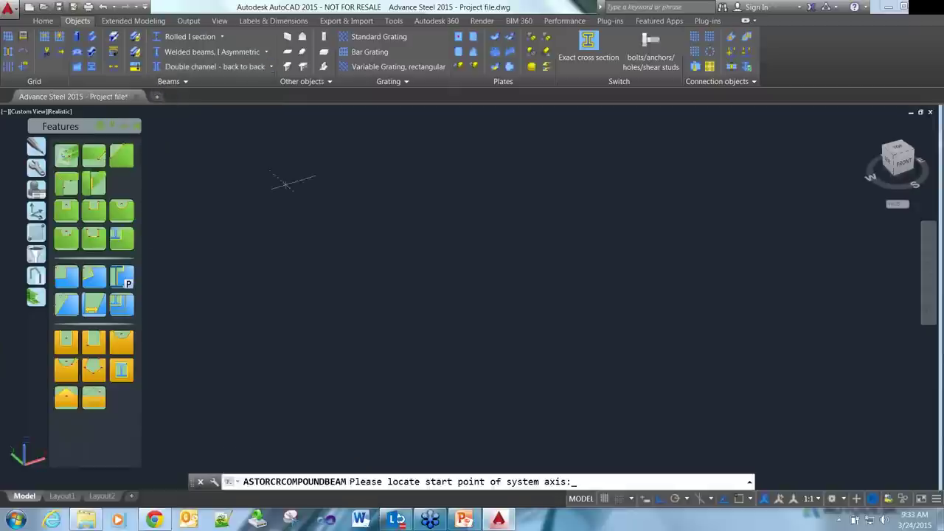
{"action": "left_click", "coordinate": [381, 112]}
{"action": "left_click", "coordinate": [484, 284]}
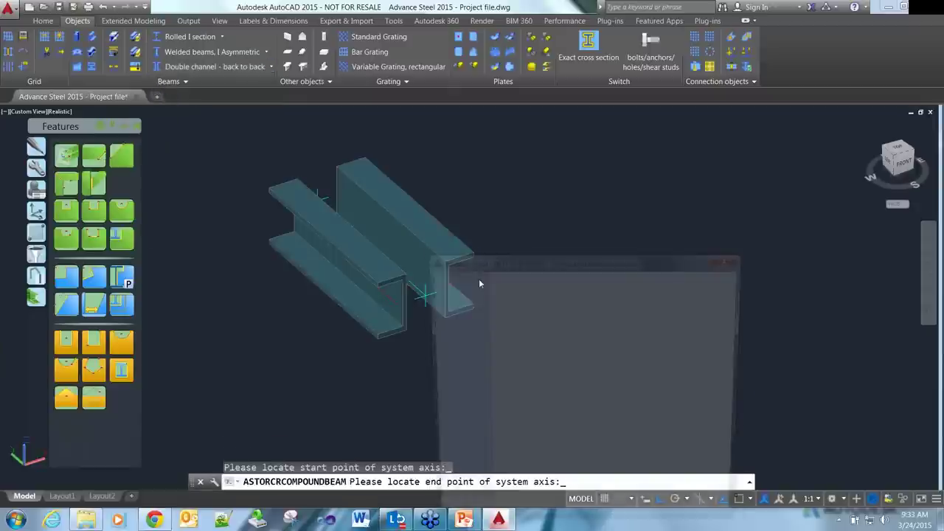
{"action": "left_click", "coordinate": [743, 258]}
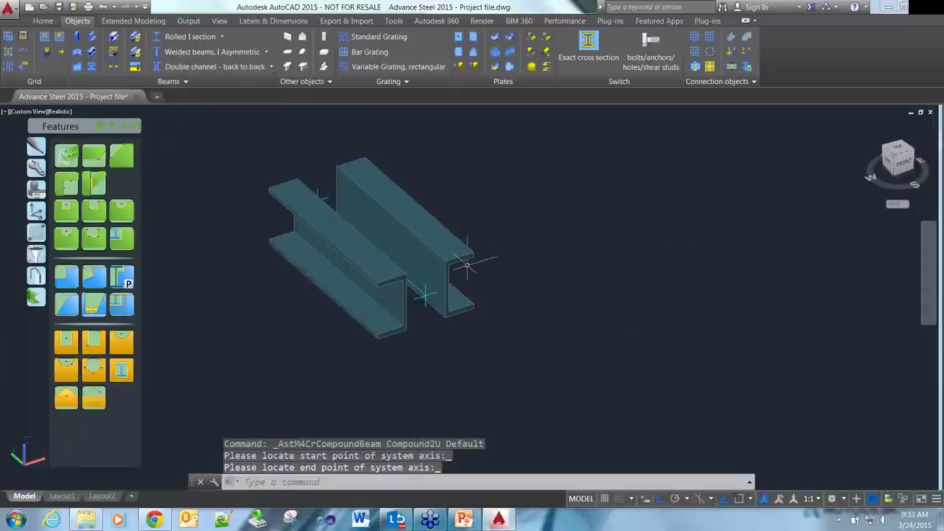
- Lengthen the double channel beam by grip-stretching its end to a new point
{"action": "left_click", "coordinate": [426, 292]}
{"action": "left_click", "coordinate": [425, 296]}
{"action": "left_click", "coordinate": [589, 385]}
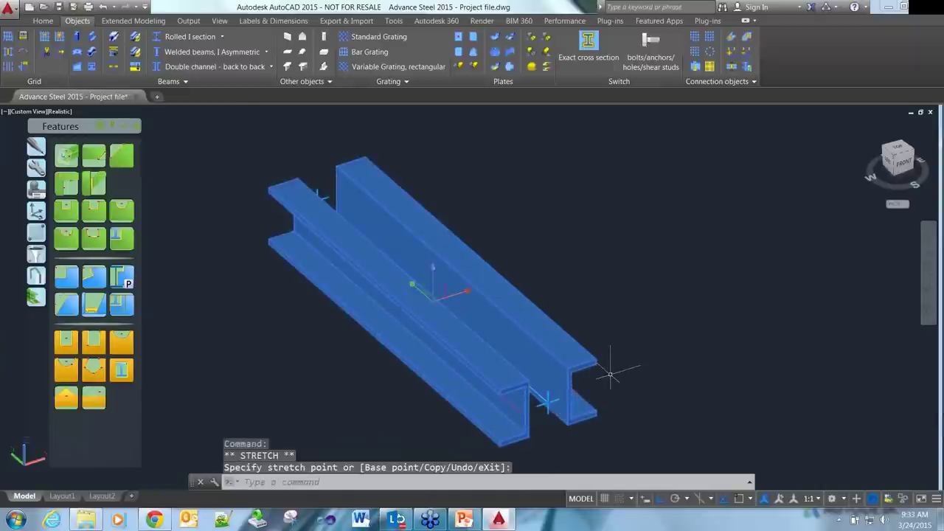
{"action": "key", "text": "Escape"}
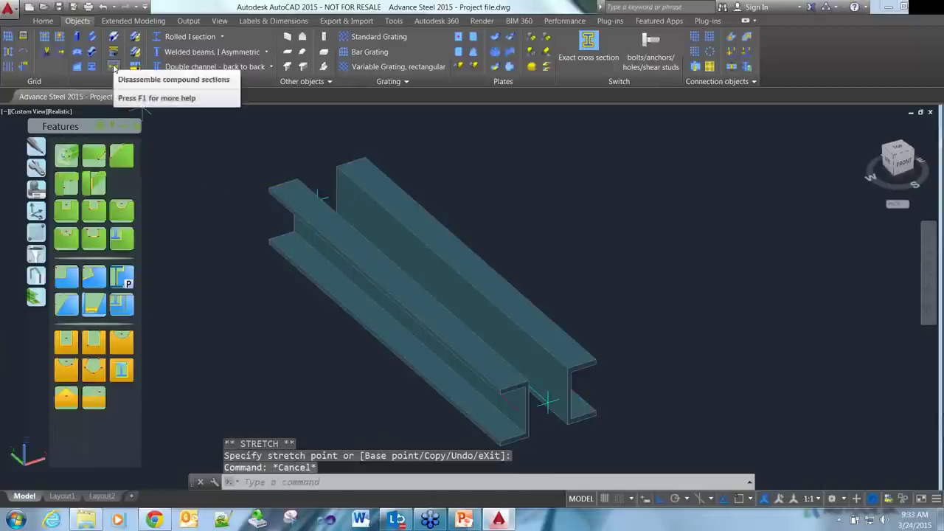
- Disassemble the compound beam into two separate U100 channels
{"action": "left_click", "coordinate": [114, 66]}
{"action": "left_click", "coordinate": [399, 218]}
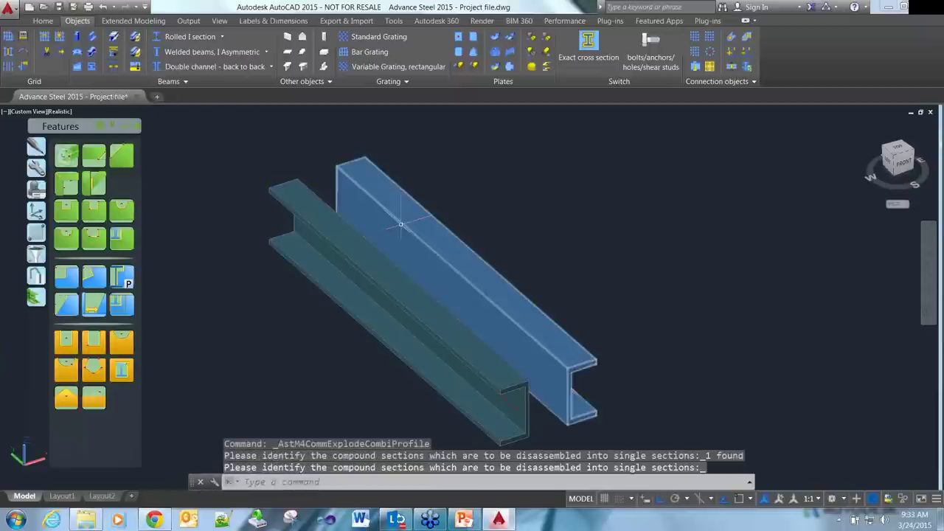
{"action": "key", "text": "Return"}
{"action": "key", "text": "Escape"}
{"action": "key", "text": "Escape"}
{"action": "key", "text": "Escape"}
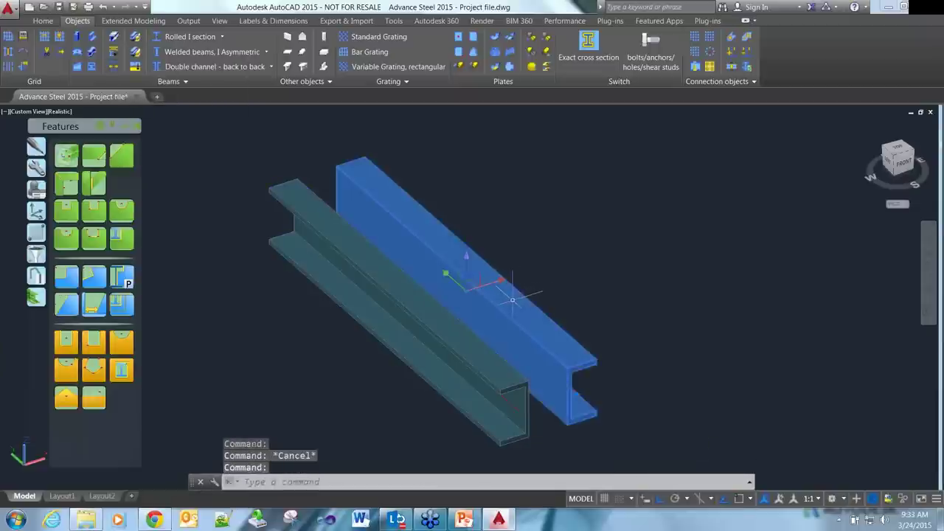
- Check one channel's properties, then window-select and delete both channels
{"action": "double_click", "coordinate": [502, 391]}
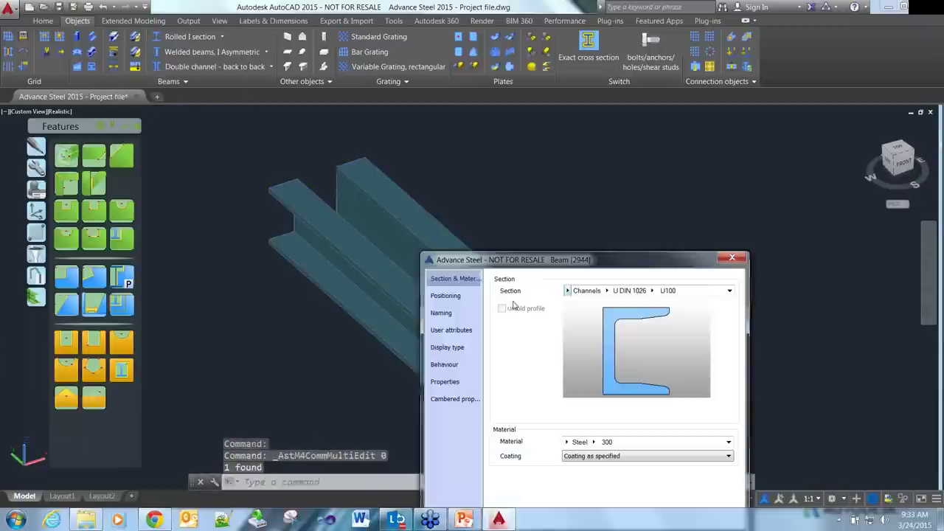
{"action": "left_click", "coordinate": [755, 253]}
{"action": "key", "text": "Delete"}
{"action": "left_click", "coordinate": [650, 392]}
{"action": "left_click", "coordinate": [407, 288]}
{"action": "key", "text": "Return"}
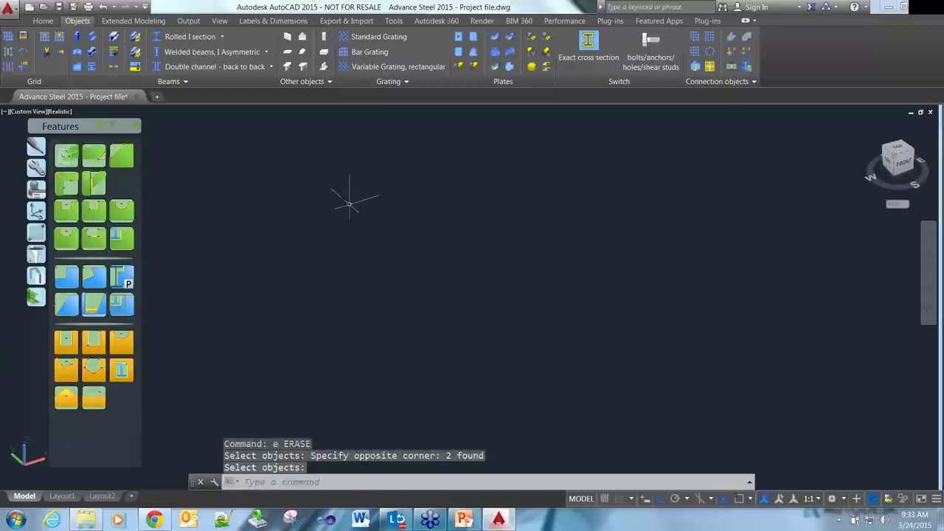
- Create a tapered beam between two points and orbit to see its side
{"action": "left_click", "coordinate": [77, 67]}
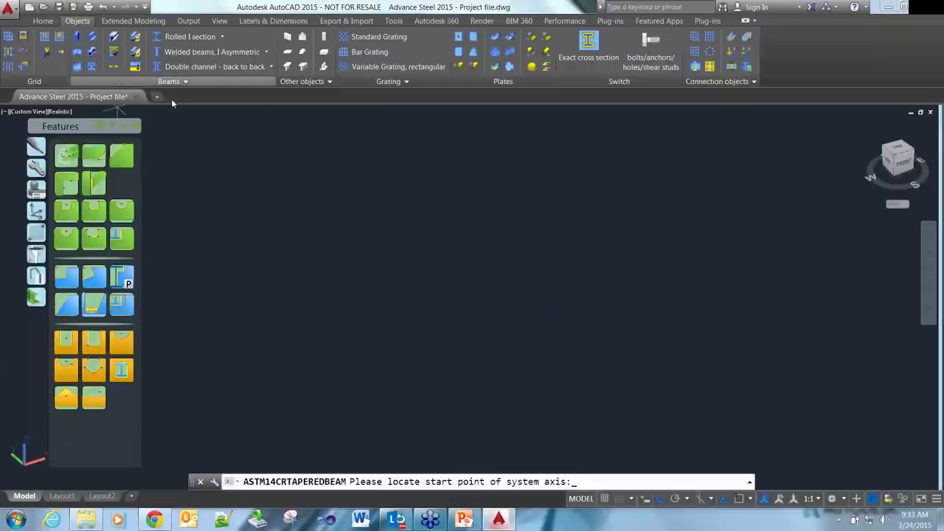
{"action": "left_click", "coordinate": [398, 171]}
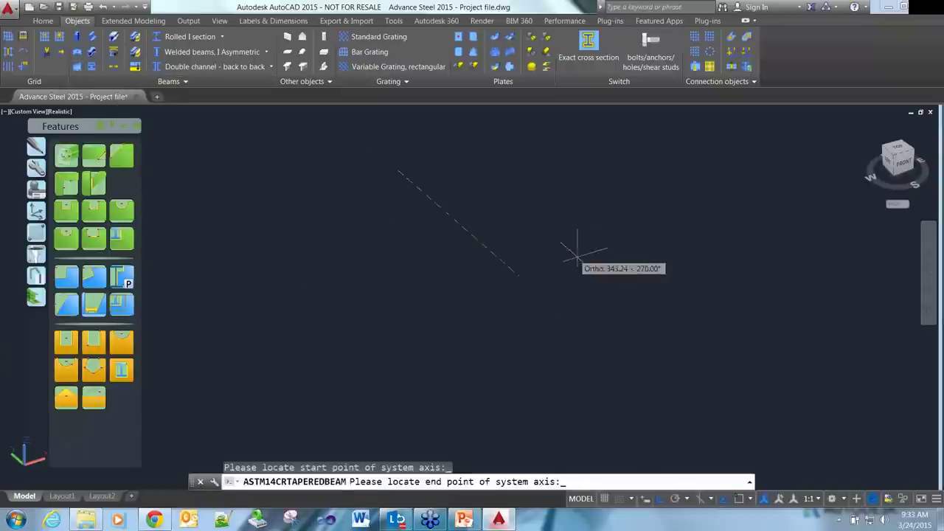
{"action": "left_click", "coordinate": [680, 326]}
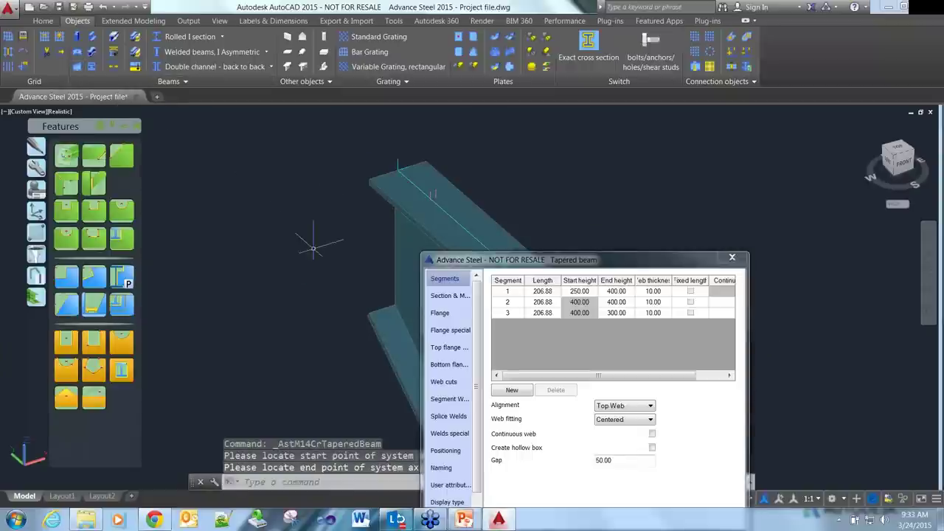
{"action": "middle_click_drag", "start_coordinate": [384, 317], "coordinate": [413, 310], "text": "shift"}
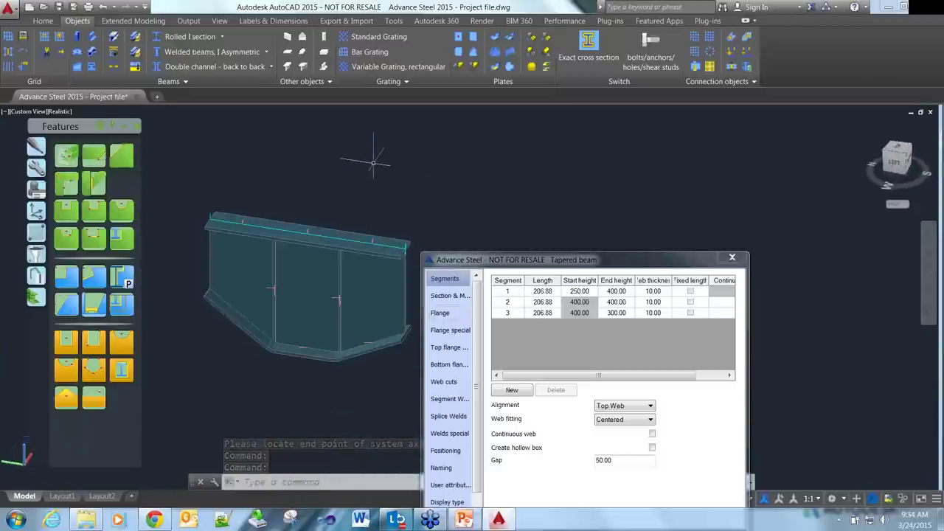
- Add a fourth segment to the tapered beam's segment table and close the dialog
{"action": "left_click", "coordinate": [449, 295]}
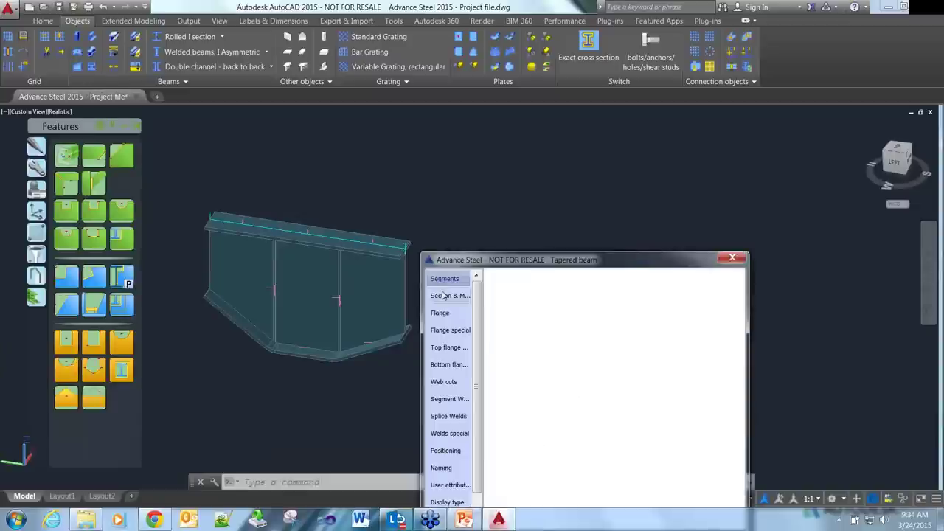
{"action": "left_click", "coordinate": [445, 279]}
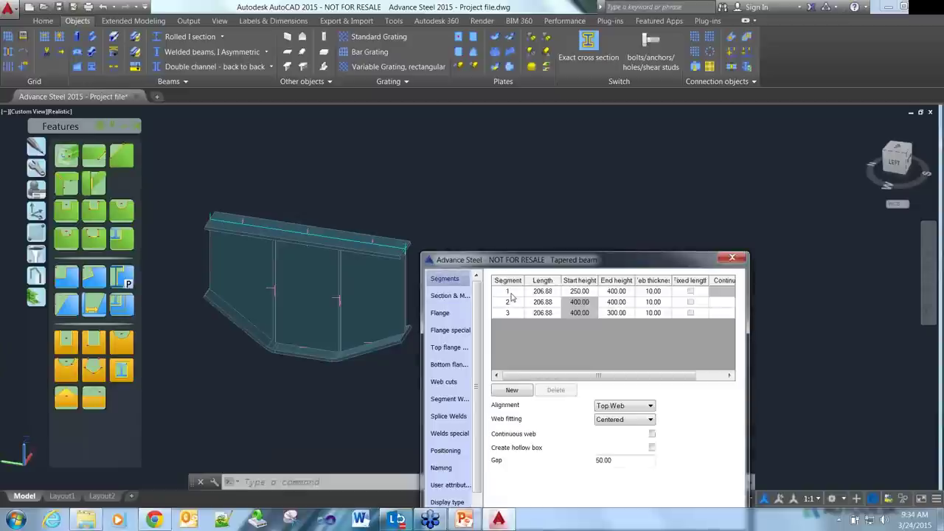
{"action": "left_click", "coordinate": [515, 391]}
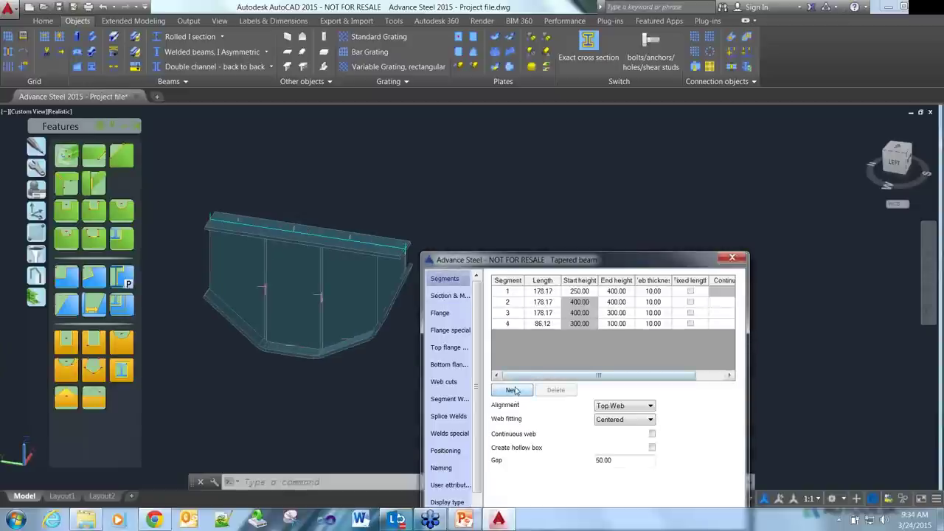
{"action": "left_click", "coordinate": [732, 258]}
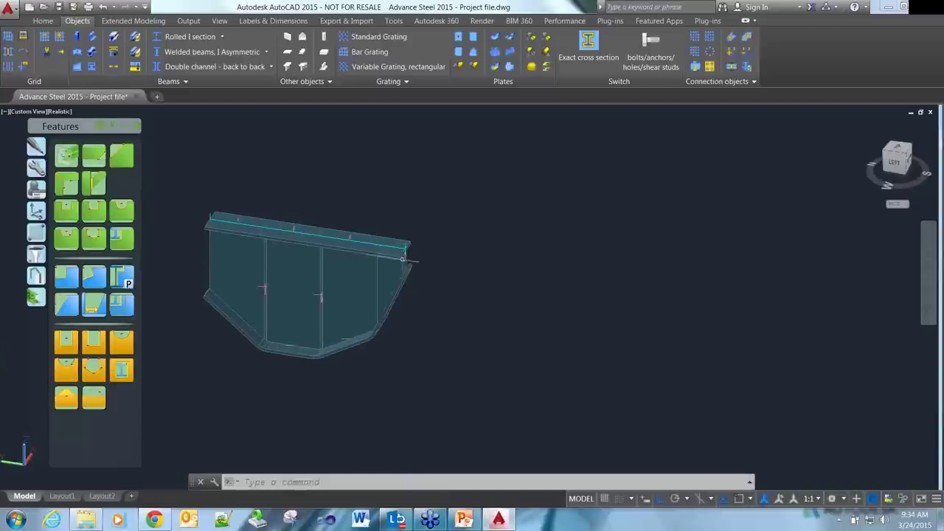
- Stretch the tapered beam's end corner to the right to lengthen it
{"action": "left_click", "coordinate": [402, 252]}
{"action": "left_click", "coordinate": [405, 249]}
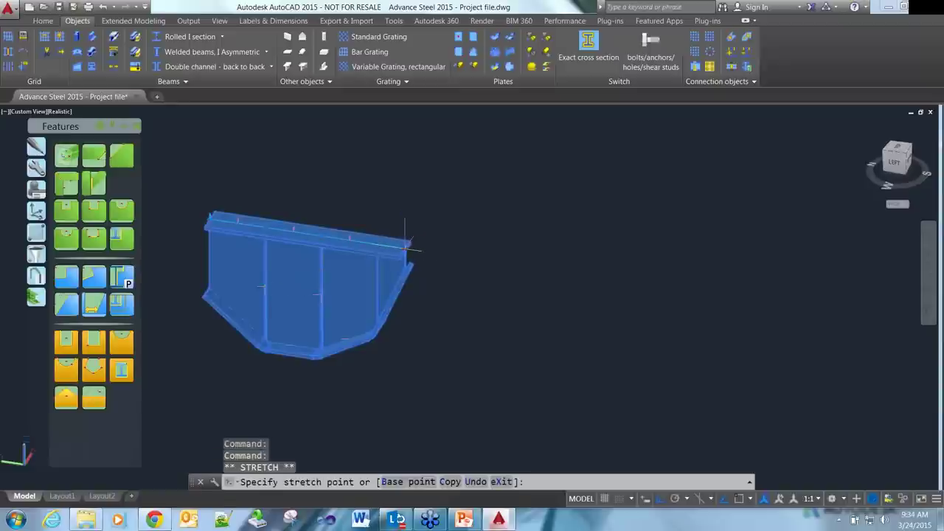
{"action": "left_click", "coordinate": [615, 280]}
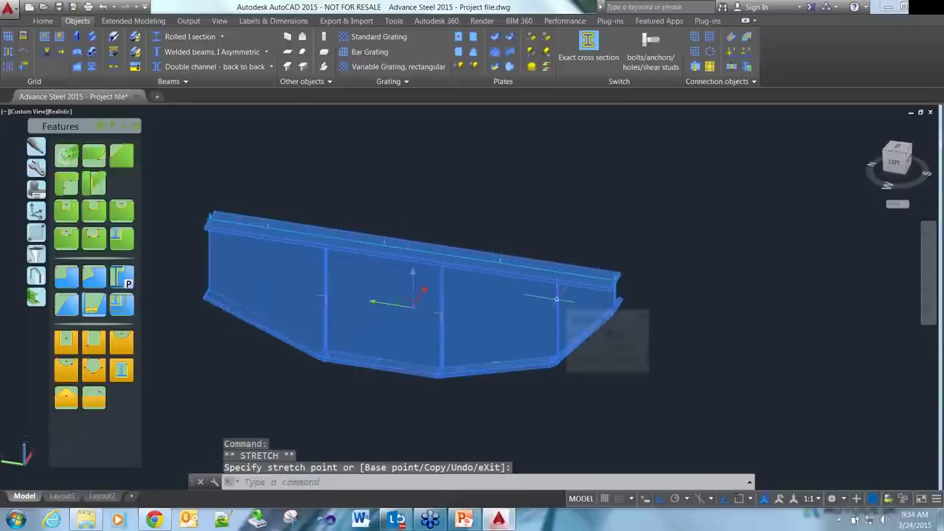
{"action": "key", "text": "Escape"}
- Browse the beam's Flange, Top flange, Web cuts, Splice Welds and Positioning pages, then close
{"action": "double_click", "coordinate": [561, 280]}
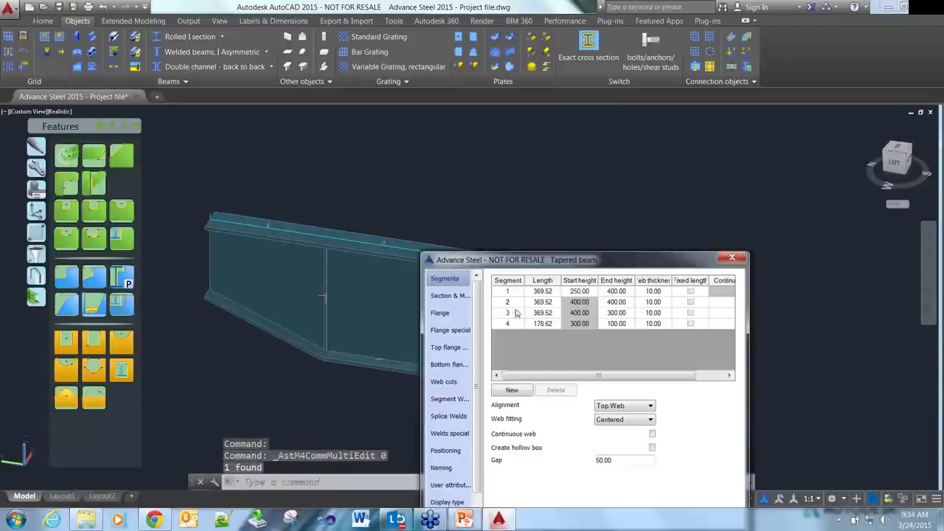
{"action": "left_click_drag", "start_coordinate": [536, 259], "coordinate": [676, 200]}
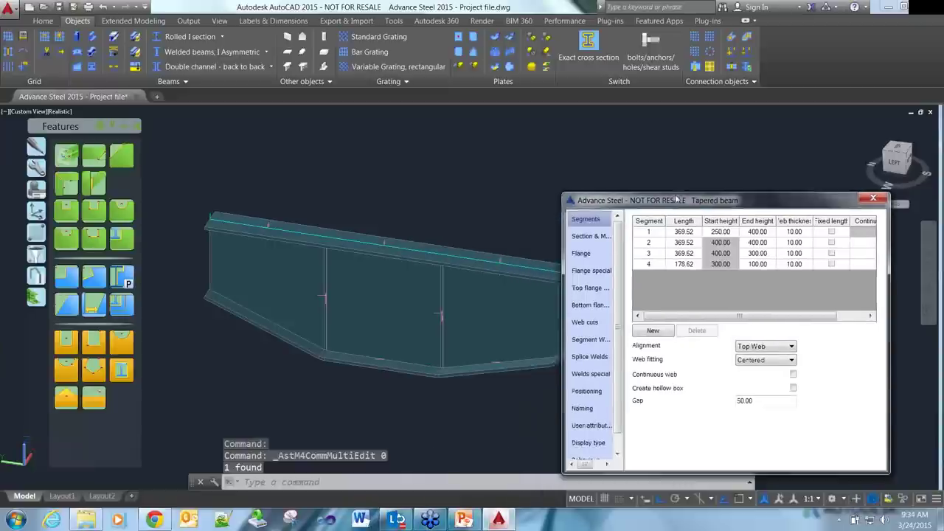
{"action": "left_click", "coordinate": [588, 256]}
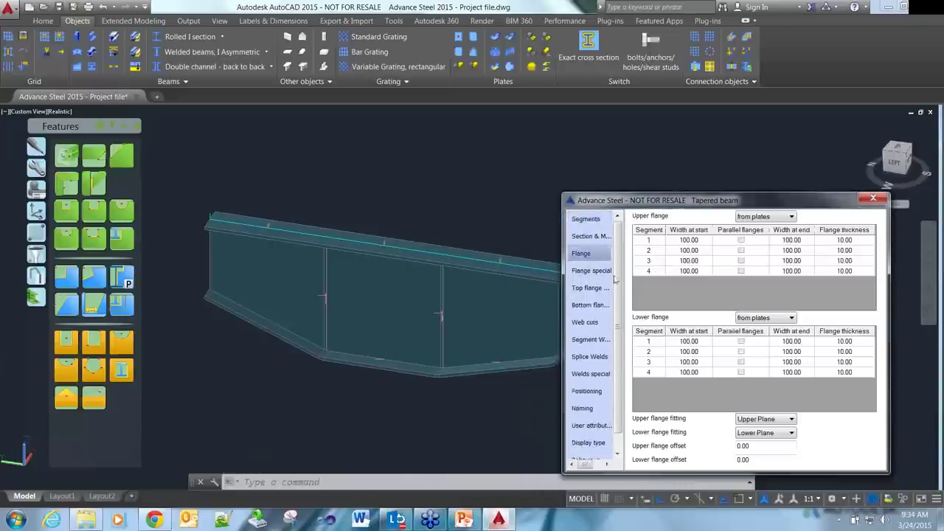
{"action": "left_click", "coordinate": [594, 288]}
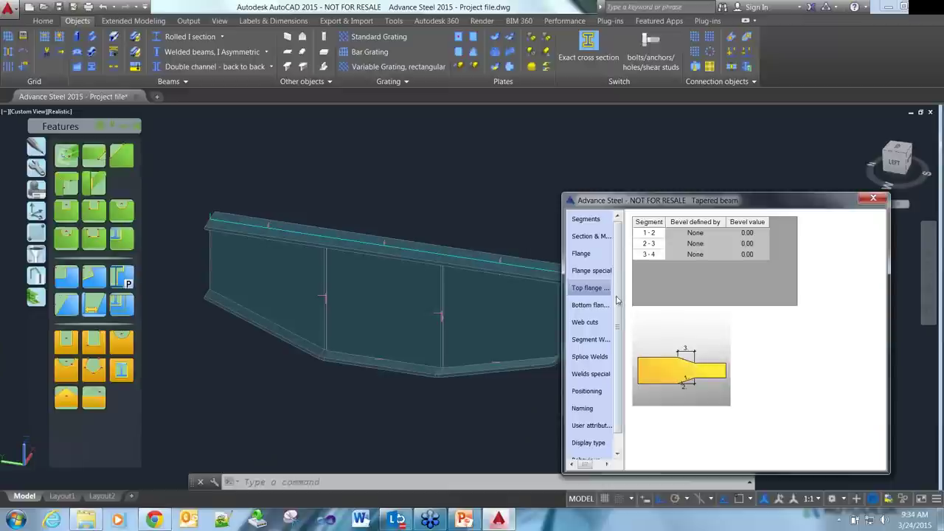
{"action": "left_click", "coordinate": [595, 323]}
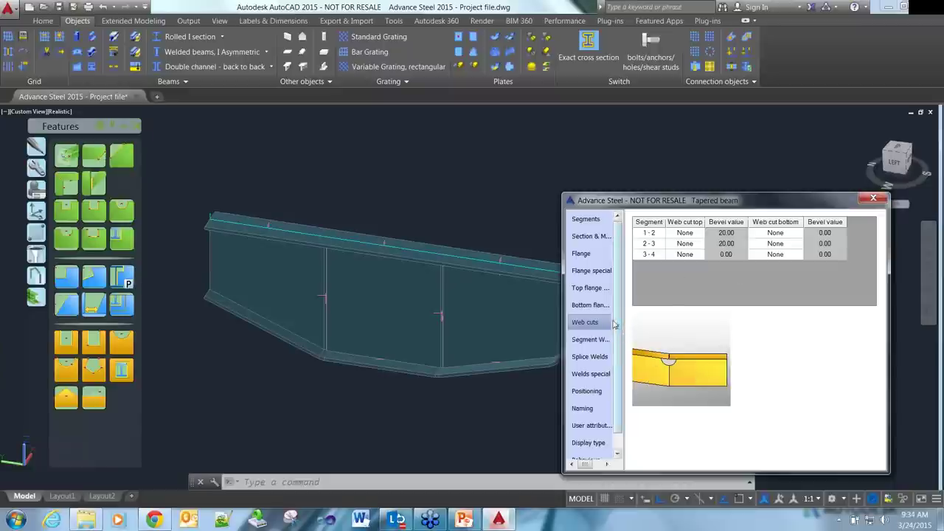
{"action": "left_click", "coordinate": [598, 341]}
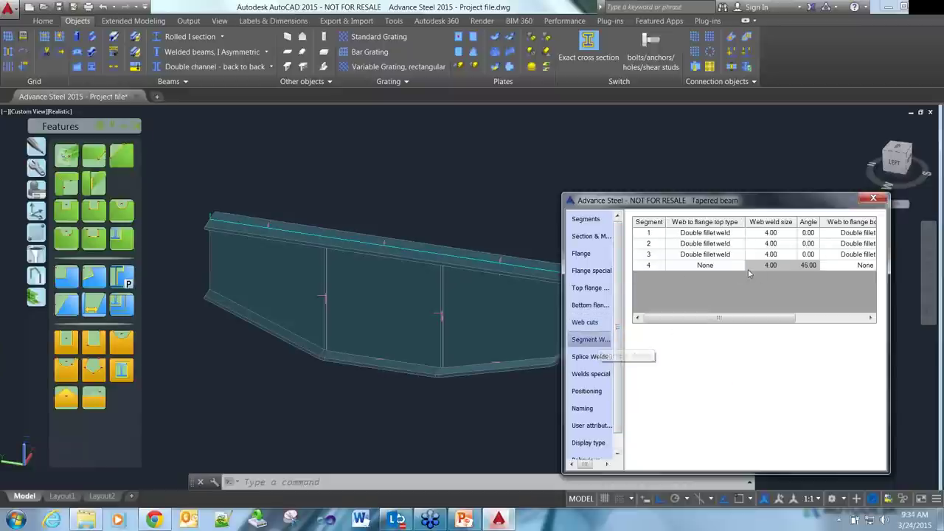
{"action": "left_click", "coordinate": [594, 393]}
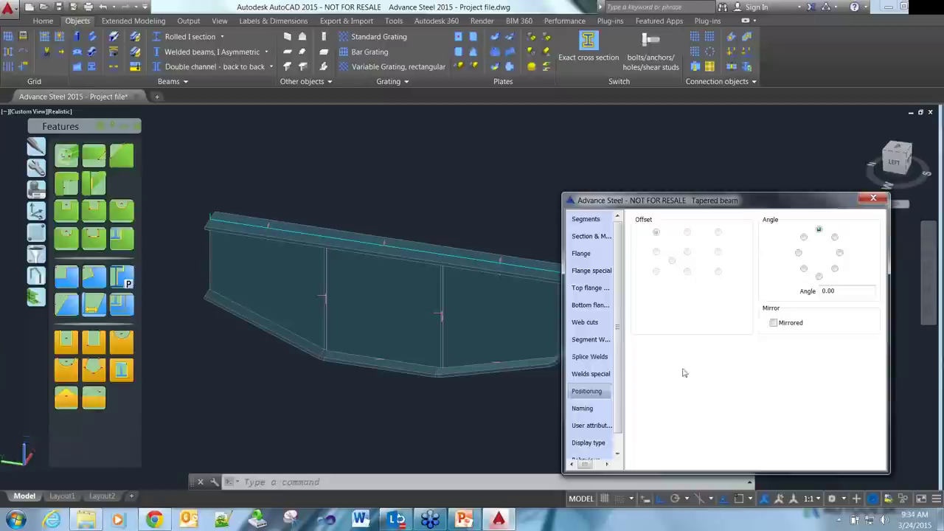
{"action": "left_click", "coordinate": [872, 197]}
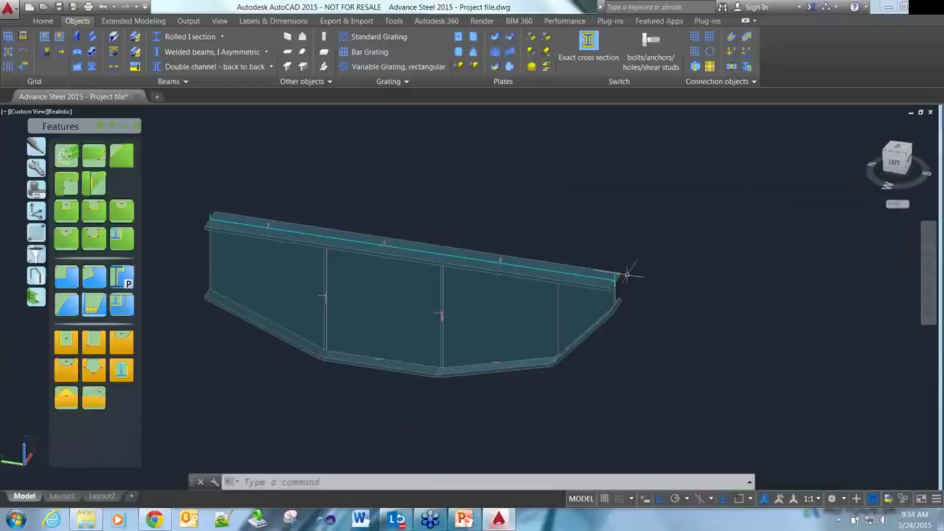
- Reopen the tapered beam's properties and view its Display type and Behaviour pages
{"action": "scroll", "coordinate": [623, 269], "scroll_direction": "up", "scroll_amount": 2}
{"action": "scroll", "coordinate": [617, 313], "scroll_direction": "down", "scroll_amount": 3}
{"action": "left_click", "coordinate": [532, 275]}
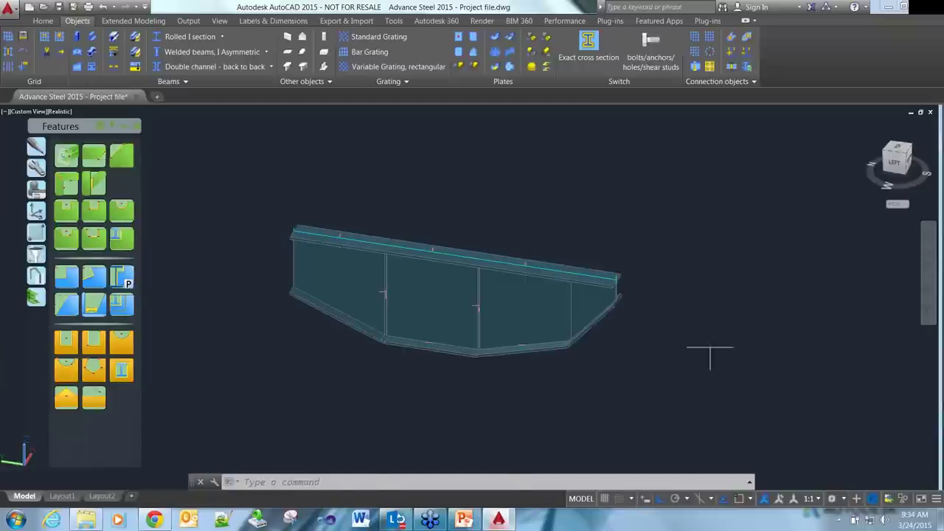
{"action": "left_click", "coordinate": [612, 301]}
{"action": "left_click", "coordinate": [612, 253]}
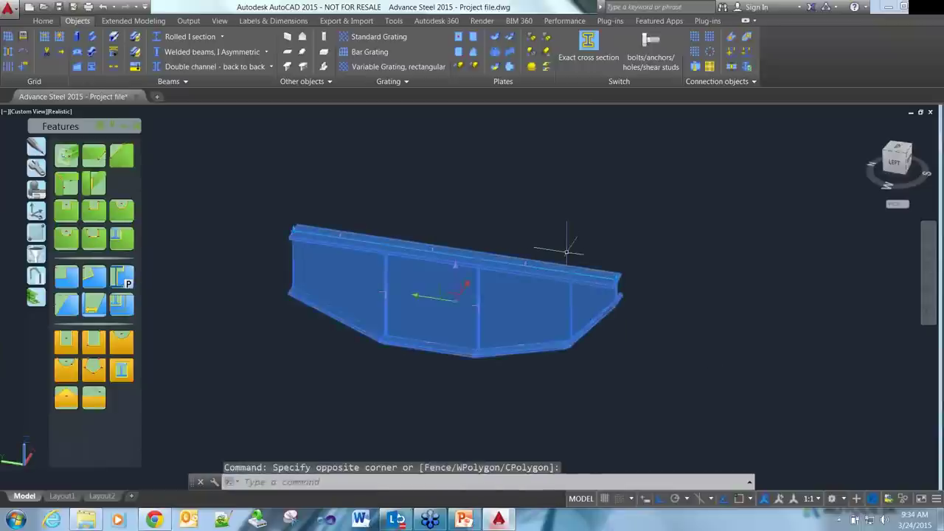
{"action": "double_click", "coordinate": [512, 266]}
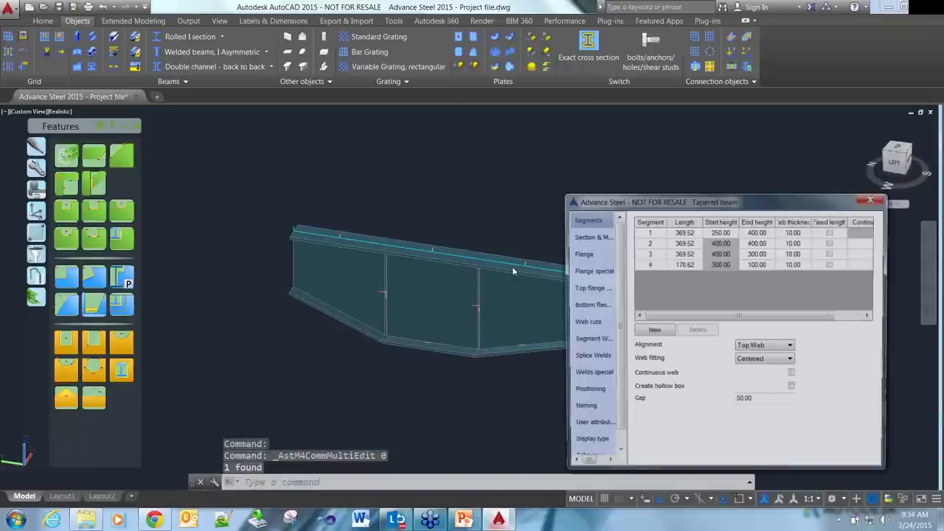
{"action": "left_click", "coordinate": [588, 426]}
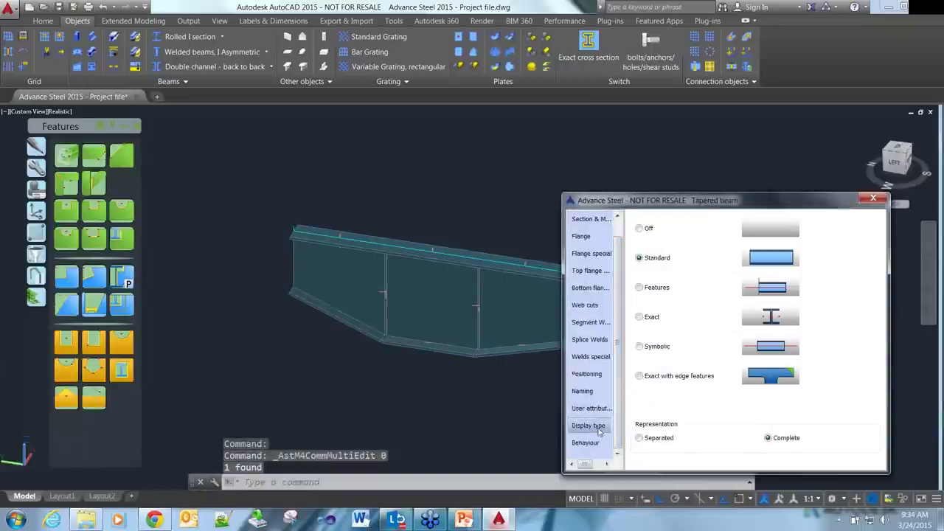
{"action": "left_click", "coordinate": [587, 443]}
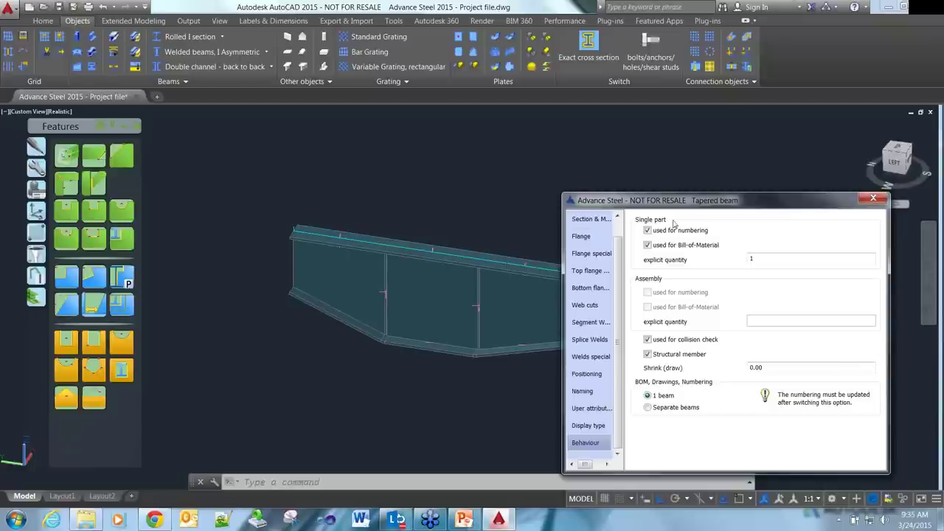
- Close the properties, erase the tapered beam, and bring the whole structure into view
{"action": "left_click", "coordinate": [873, 198]}
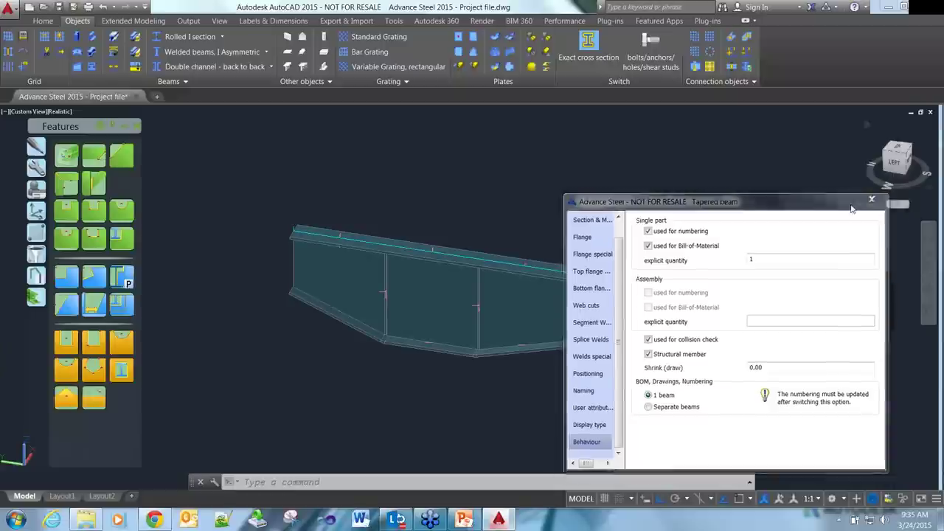
{"action": "key", "text": "Delete"}
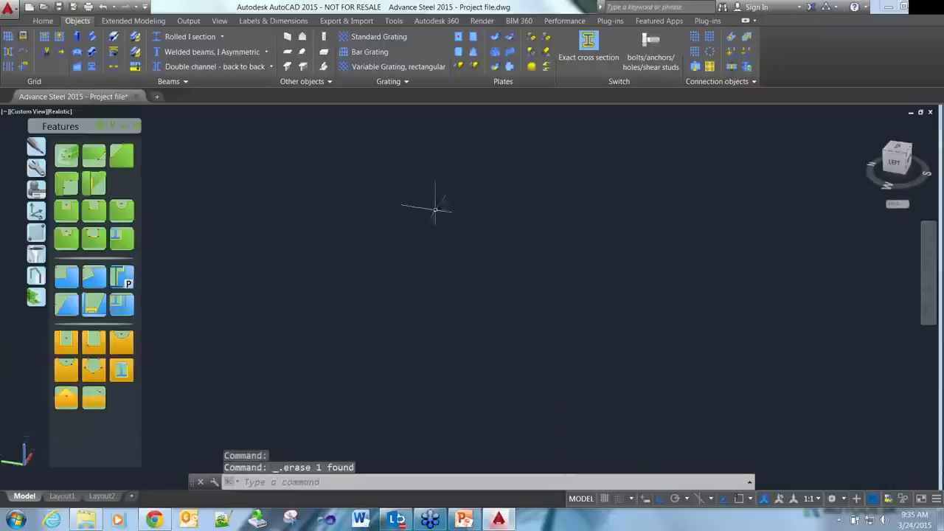
{"action": "scroll", "coordinate": [506, 253], "scroll_direction": "down", "scroll_amount": 5}
{"action": "middle_click_drag", "start_coordinate": [506, 253], "coordinate": [553, 305]}
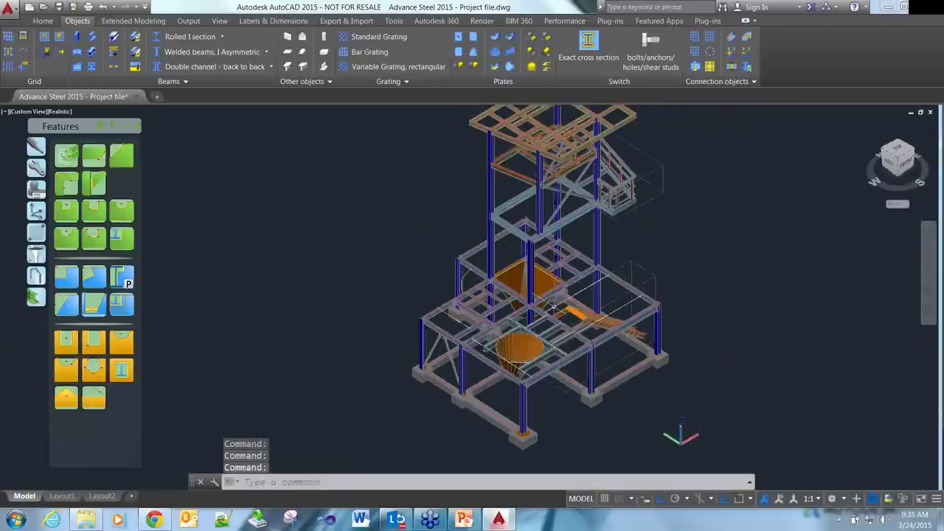
- Save Project file.dwg and orbit to a lower side-on view of the structure
{"action": "key", "text": "ctrl+s"}
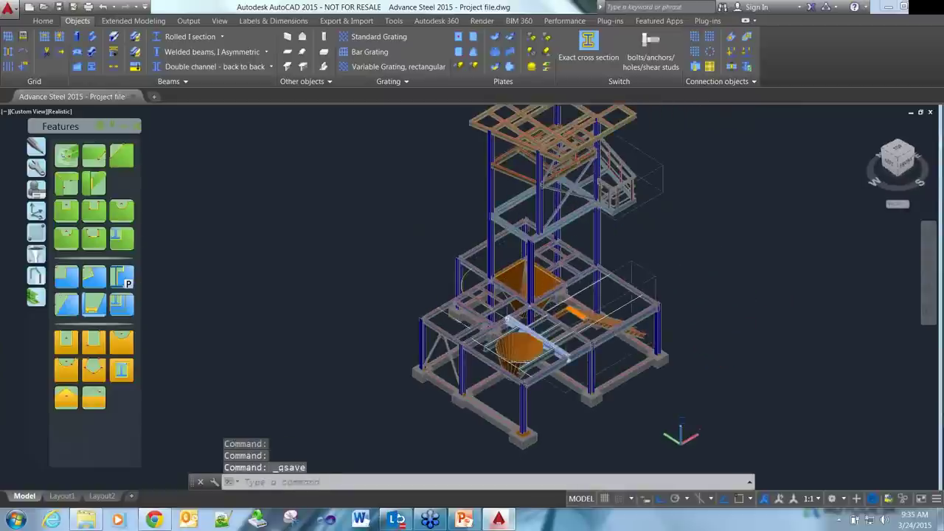
{"action": "middle_click_drag", "start_coordinate": [554, 305], "coordinate": [286, 109], "text": "shift"}
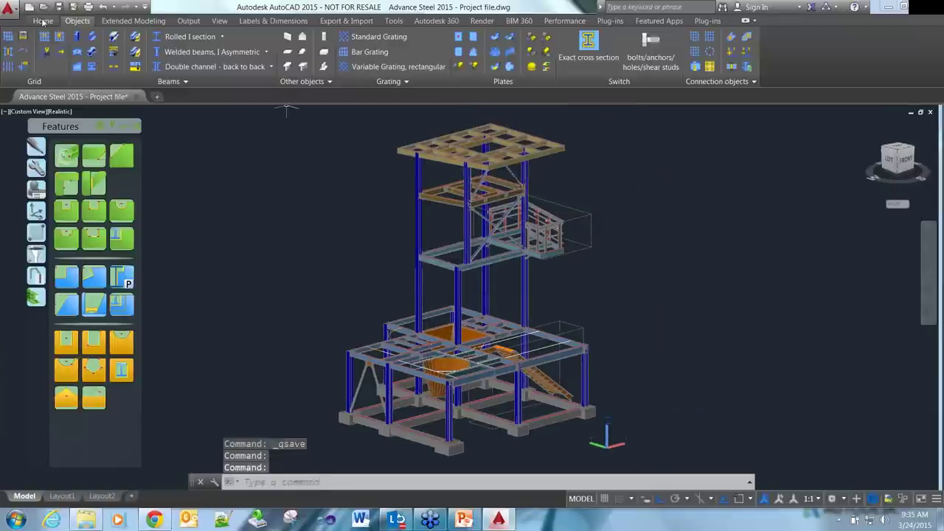
{"action": "left_click", "coordinate": [43, 21]}
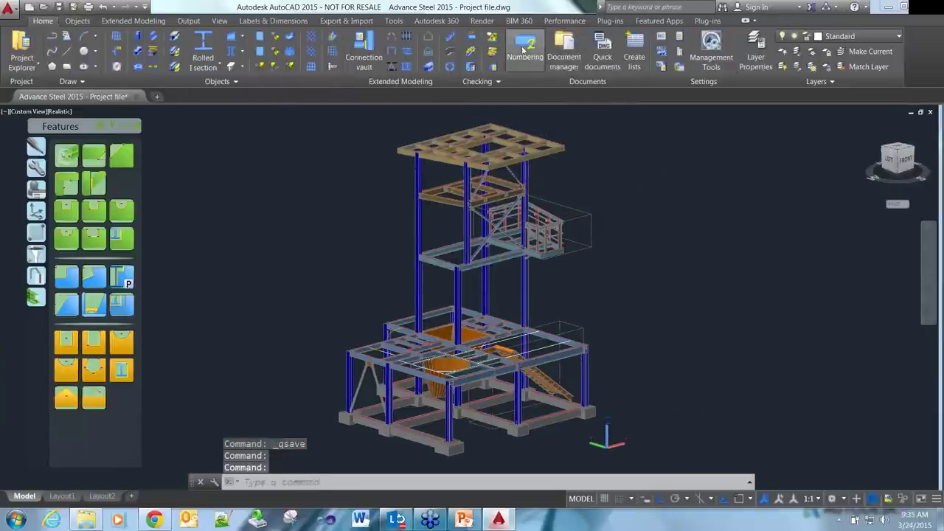
- Run numbering with assembly start number edited to '00' and leading zeros enabled
{"action": "left_click", "coordinate": [523, 49]}
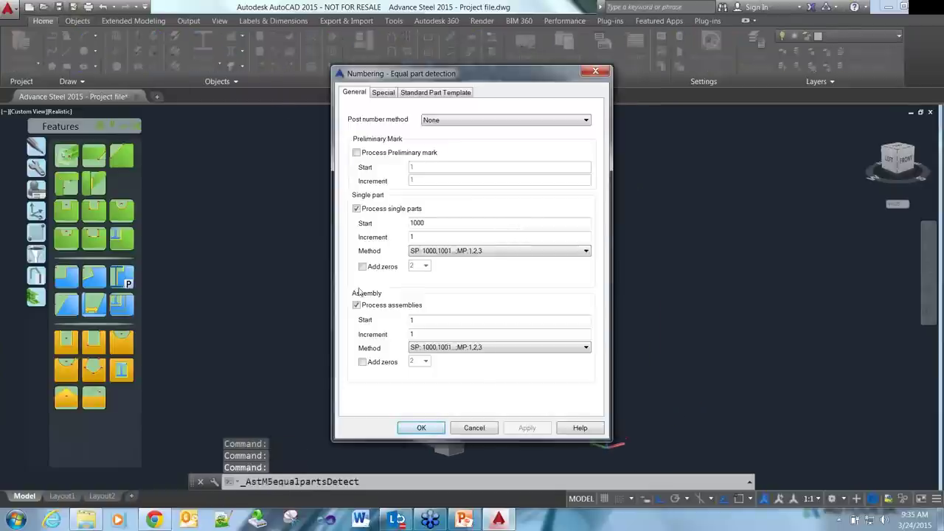
{"action": "left_click", "coordinate": [453, 322]}
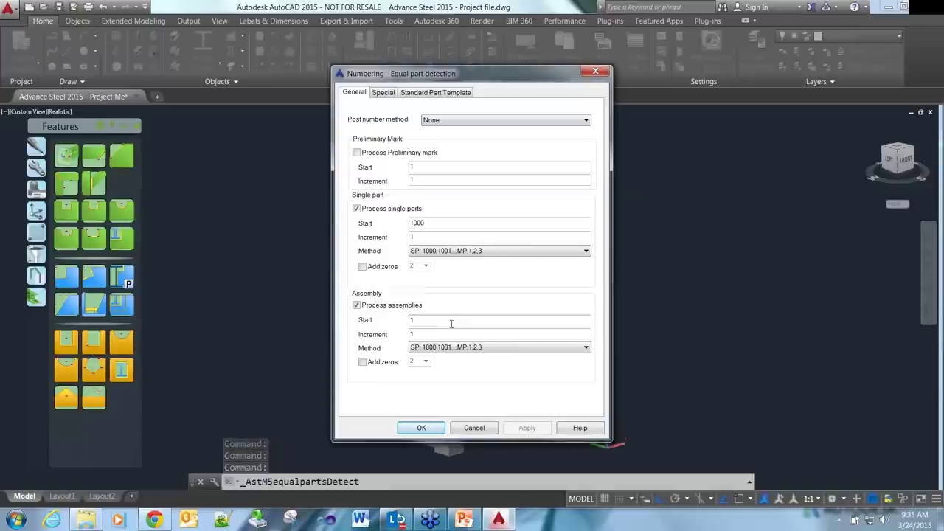
{"action": "type", "text": "00"}
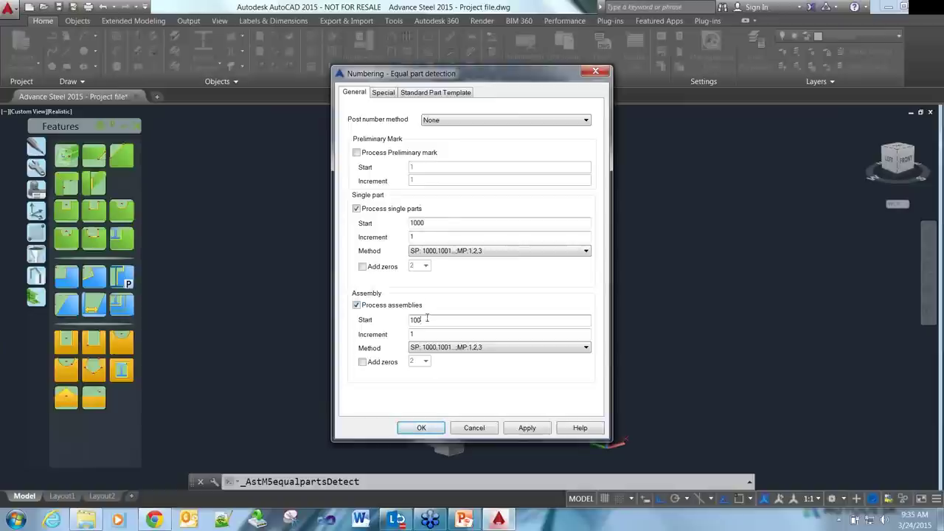
{"action": "left_click", "coordinate": [362, 361]}
{"action": "left_click", "coordinate": [426, 361]}
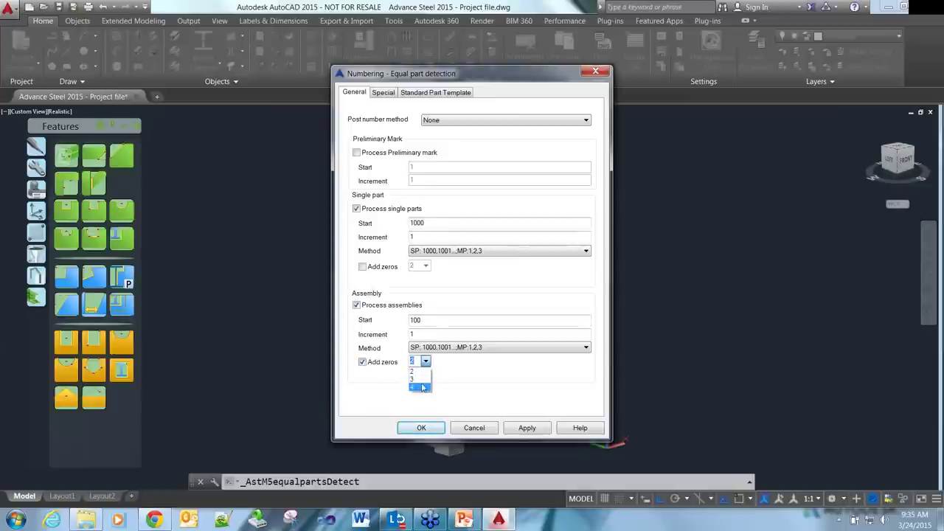
{"action": "left_click", "coordinate": [423, 379]}
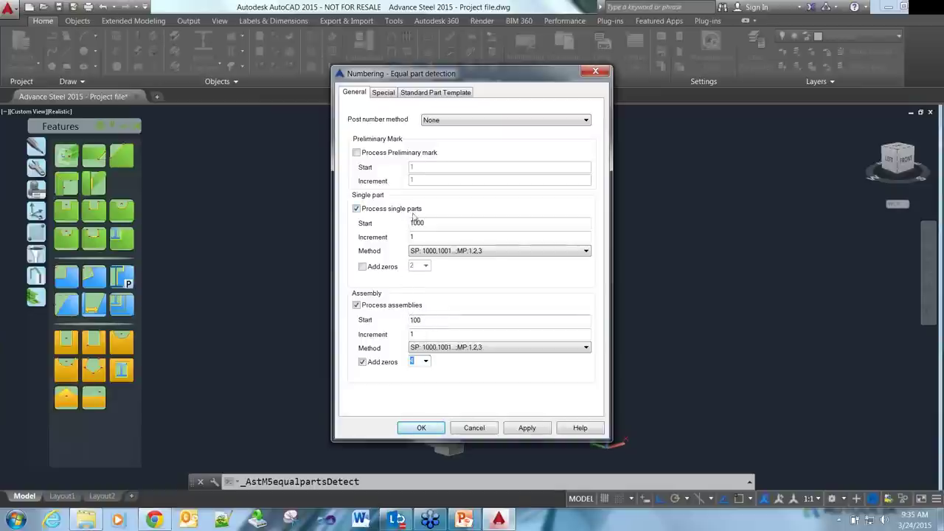
{"action": "left_click", "coordinate": [441, 427]}
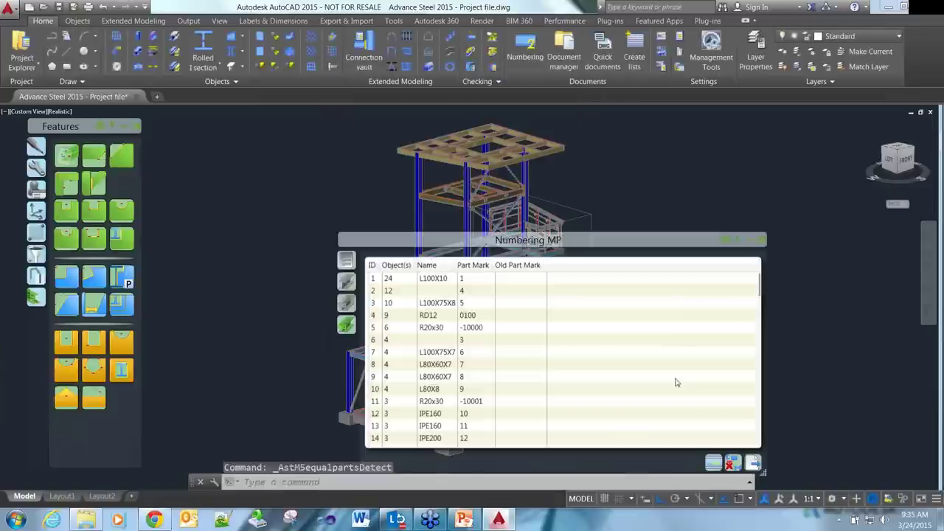
- Review the SP and MP numbering result lists, then close the results palette
{"action": "left_click", "coordinate": [346, 302]}
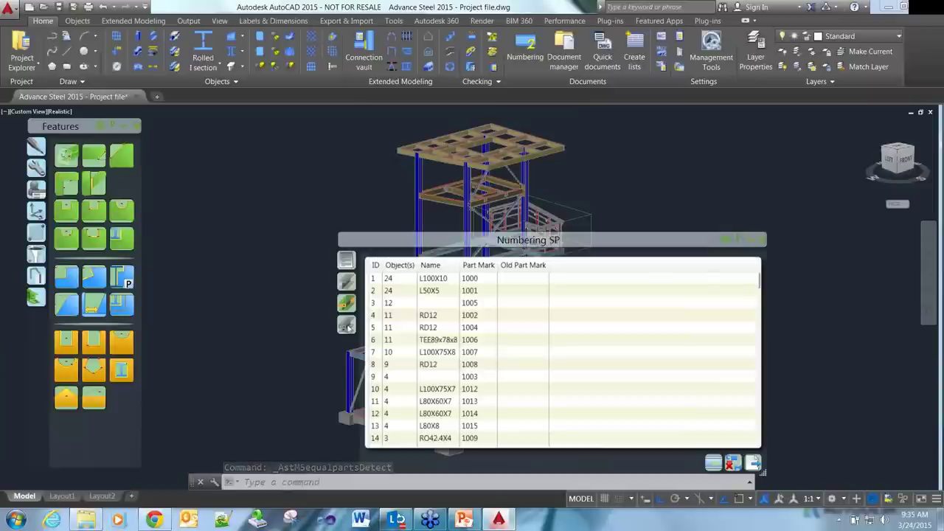
{"action": "left_click", "coordinate": [347, 326]}
{"action": "scroll", "coordinate": [398, 344], "scroll_direction": "down", "scroll_amount": 6}
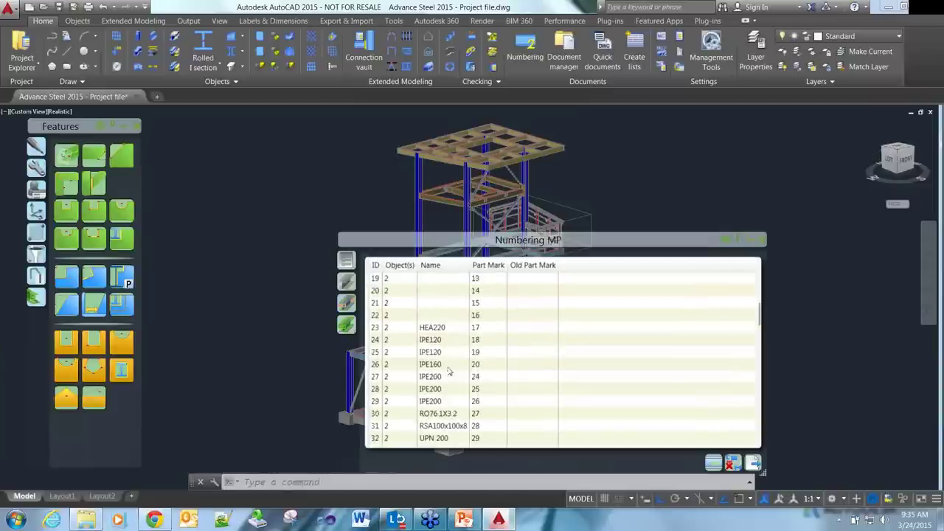
{"action": "scroll", "coordinate": [449, 371], "scroll_direction": "down", "scroll_amount": 4}
{"action": "left_click", "coordinate": [762, 241]}
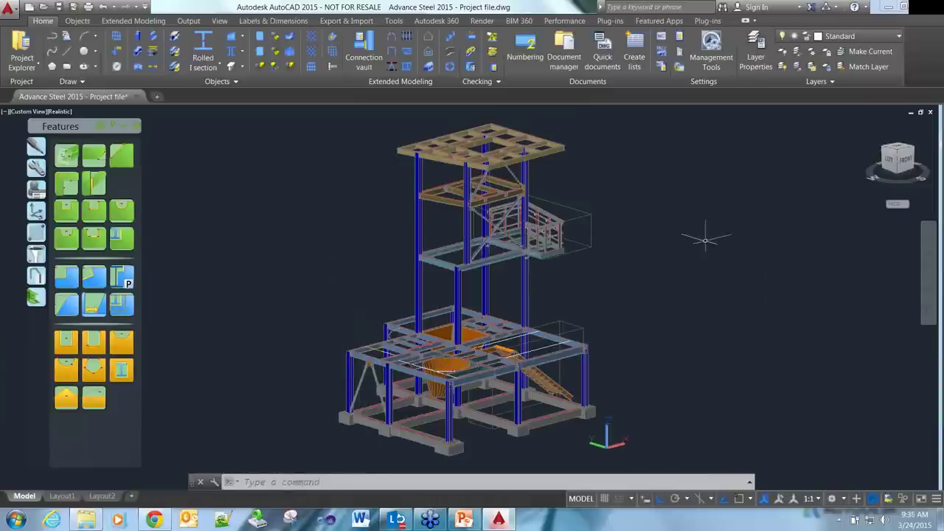
- Inspect the Standard Part Template tab leaving LandMarkProParts unticked, close it, and save Project file.dwg
{"action": "left_click", "coordinate": [522, 47]}
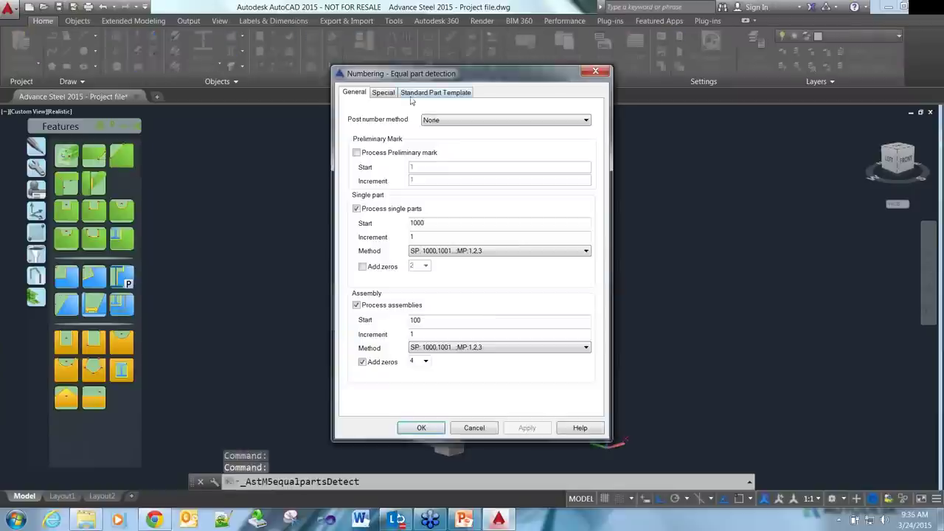
{"action": "left_click", "coordinate": [436, 92]}
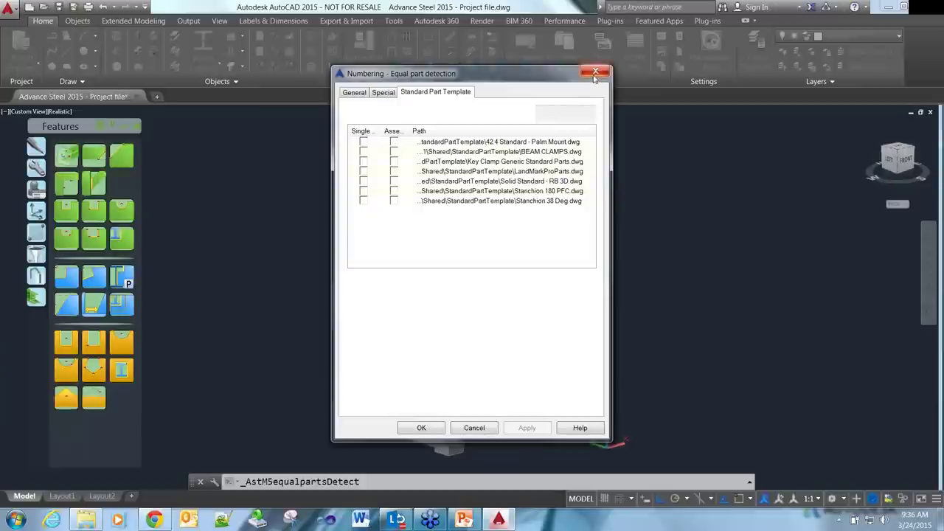
{"action": "left_click", "coordinate": [363, 171]}
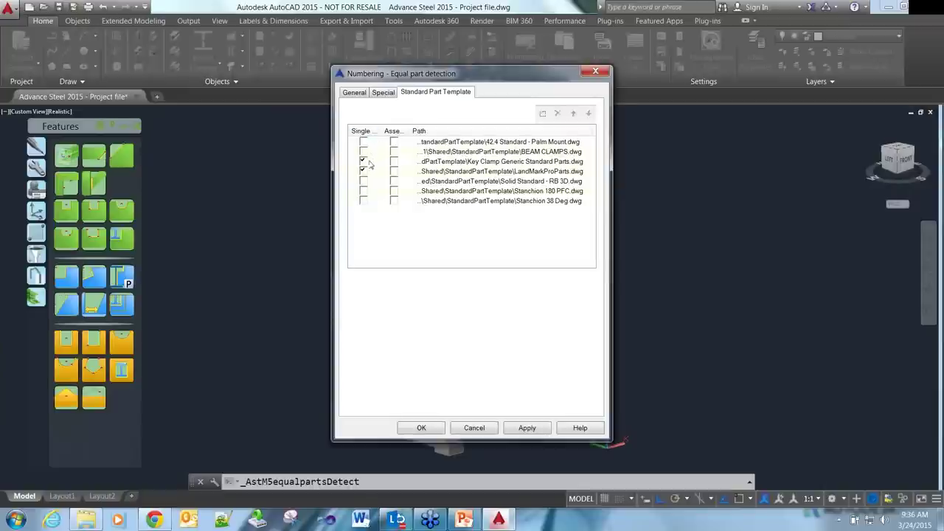
{"action": "left_click", "coordinate": [363, 171]}
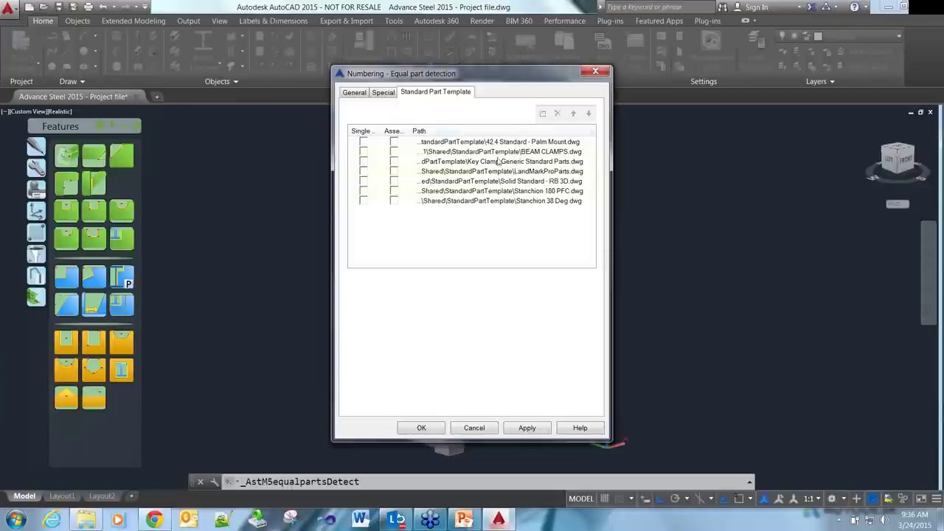
{"action": "left_click", "coordinate": [596, 71]}
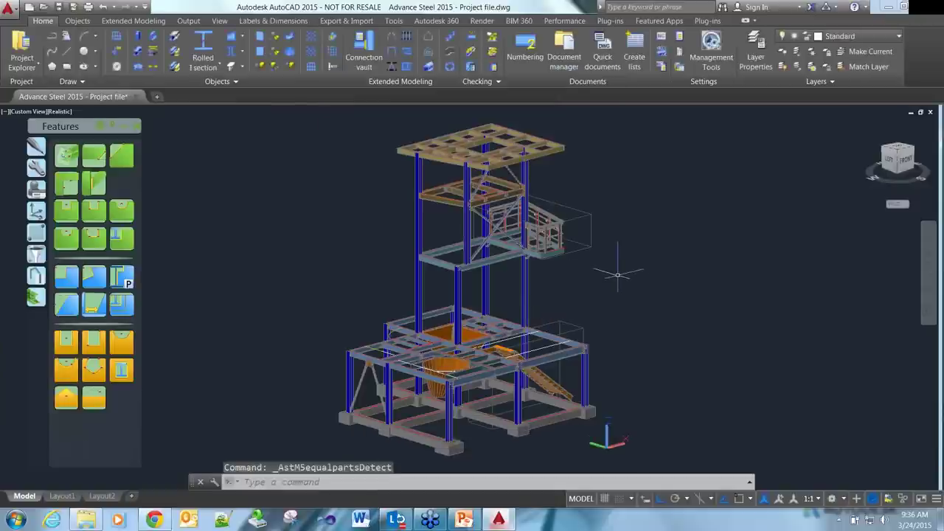
{"action": "key", "text": "ctrl+s"}
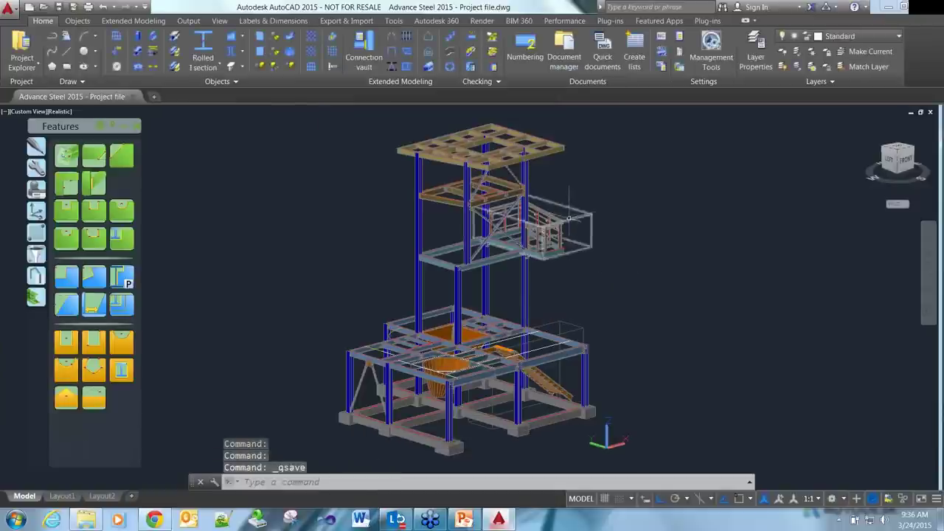
- Review the Derived documents tree in Document Manager, close it, and save Project file.dwg
{"action": "left_click", "coordinate": [563, 46]}
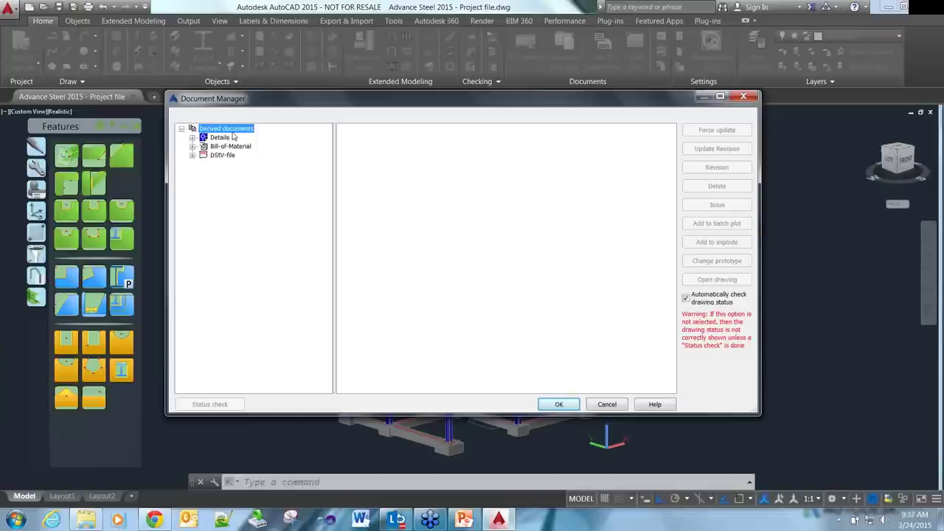
{"action": "left_click", "coordinate": [743, 97]}
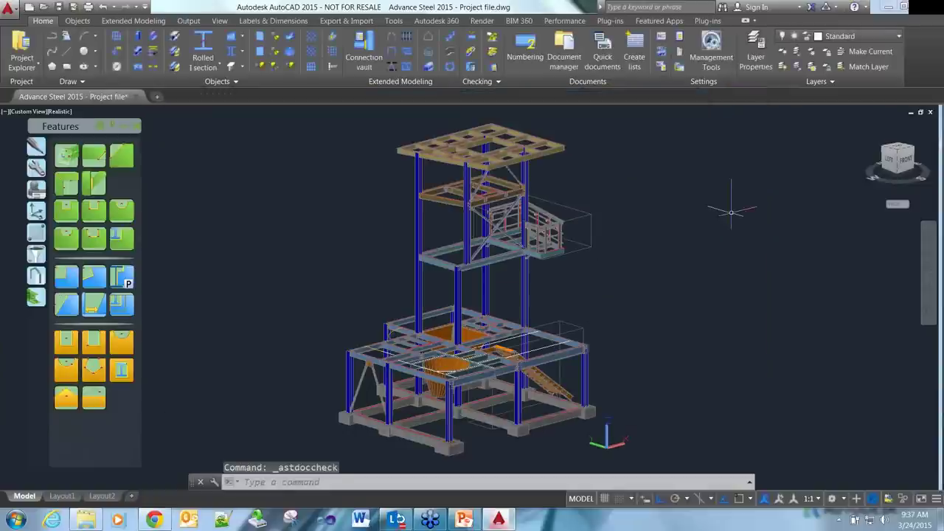
{"action": "key", "text": "ctrl+s"}
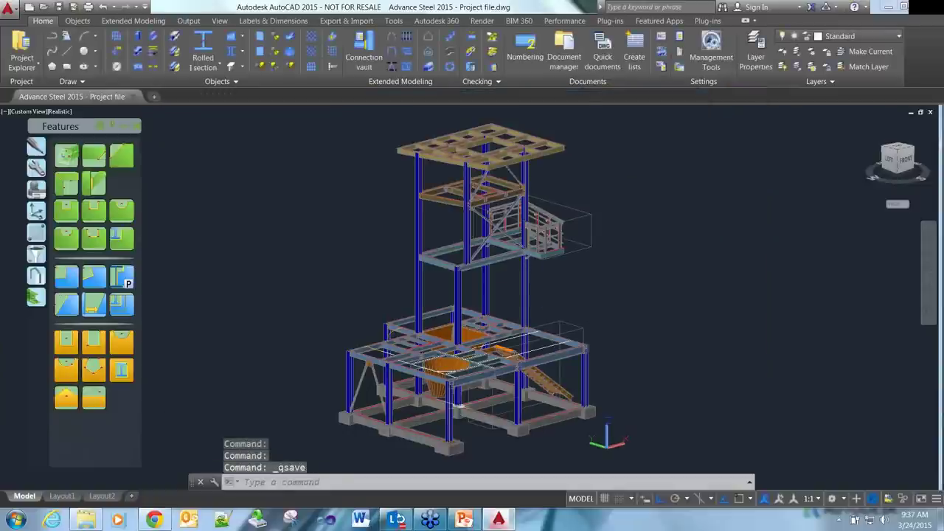
{"action": "scroll", "coordinate": [362, 416], "scroll_direction": "up", "scroll_amount": 2}
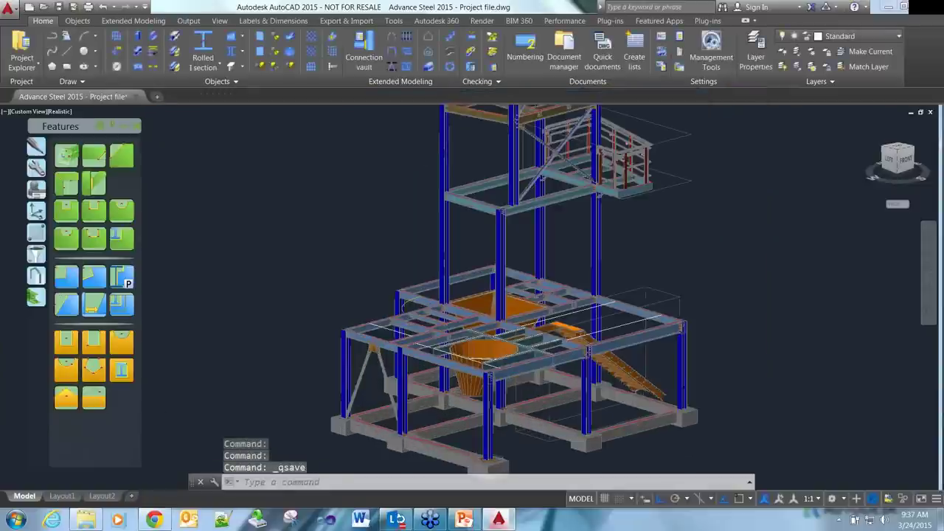
- Select a left-side column and apply the 6 - Beams 1:10 CX style from 6 - Parts
{"action": "scroll", "coordinate": [364, 394], "scroll_direction": "up", "scroll_amount": 3}
{"action": "left_click", "coordinate": [332, 310]}
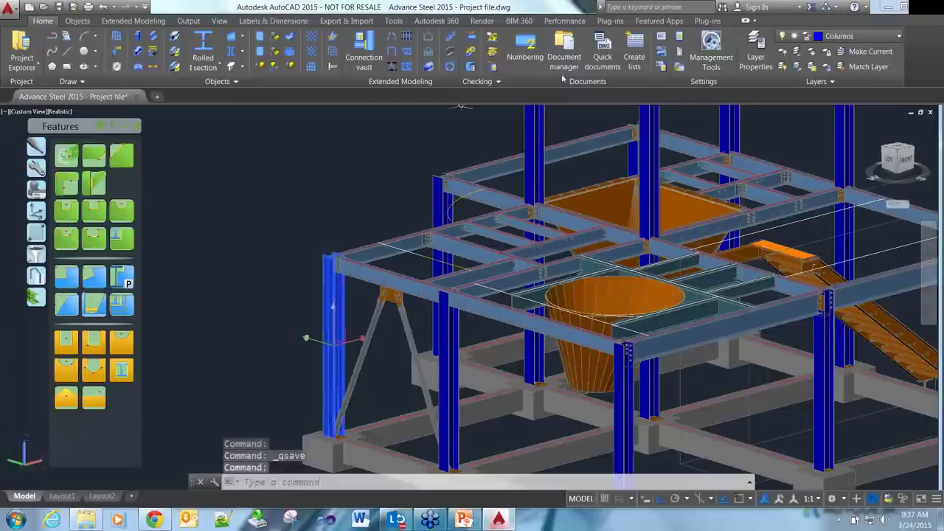
{"action": "left_click", "coordinate": [607, 59]}
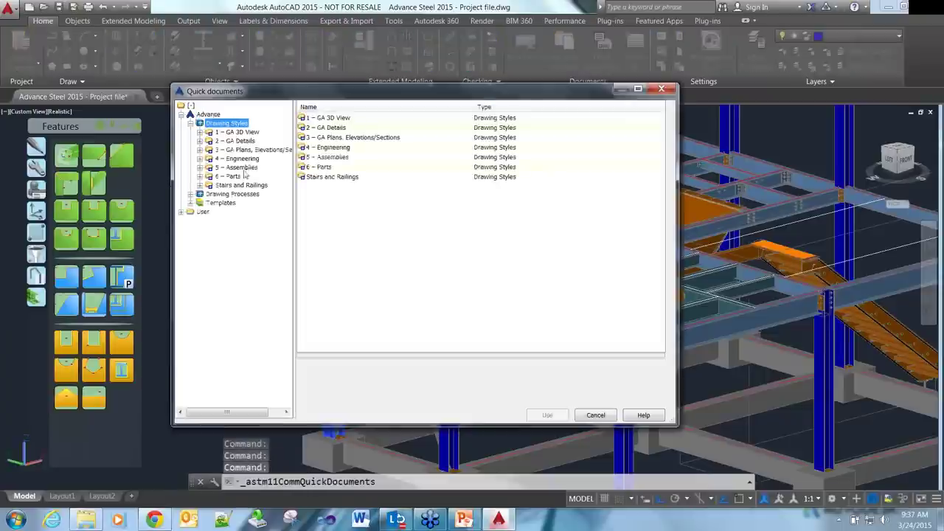
{"action": "left_click", "coordinate": [235, 177]}
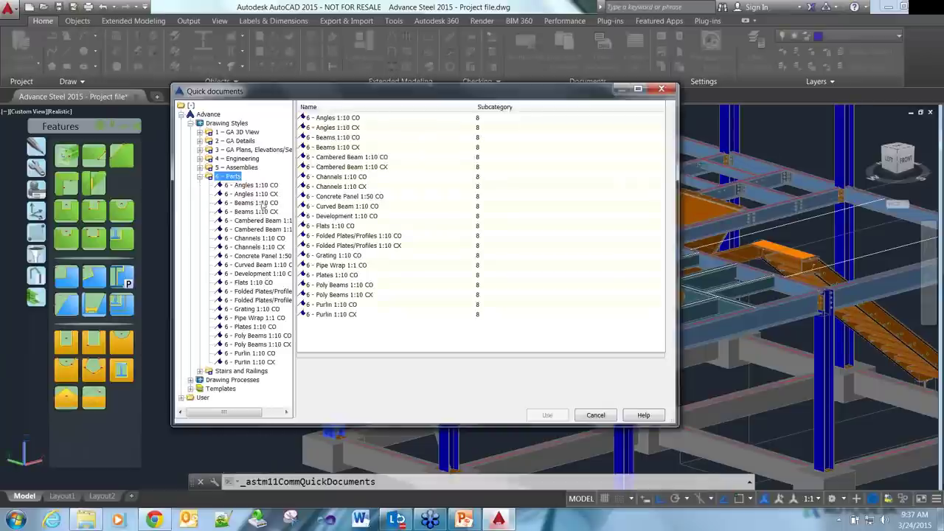
{"action": "left_click", "coordinate": [254, 211]}
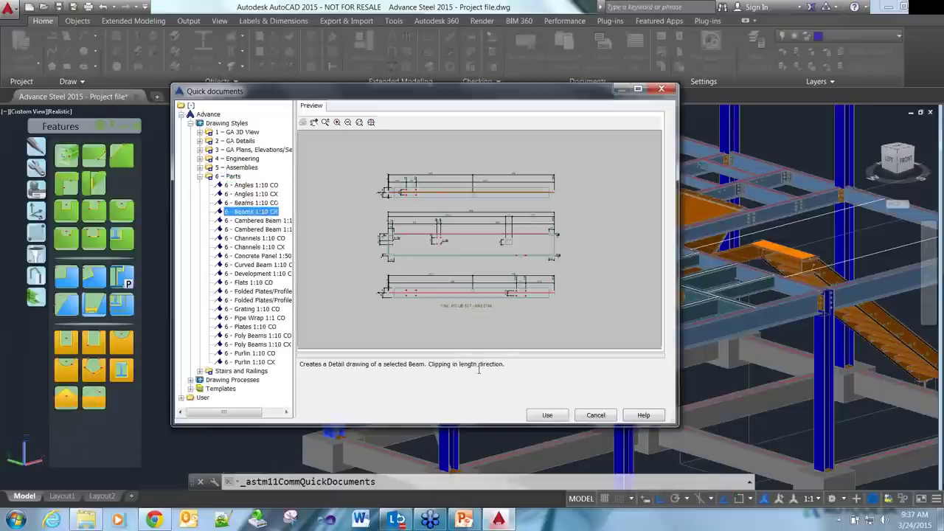
{"action": "left_click", "coordinate": [532, 420]}
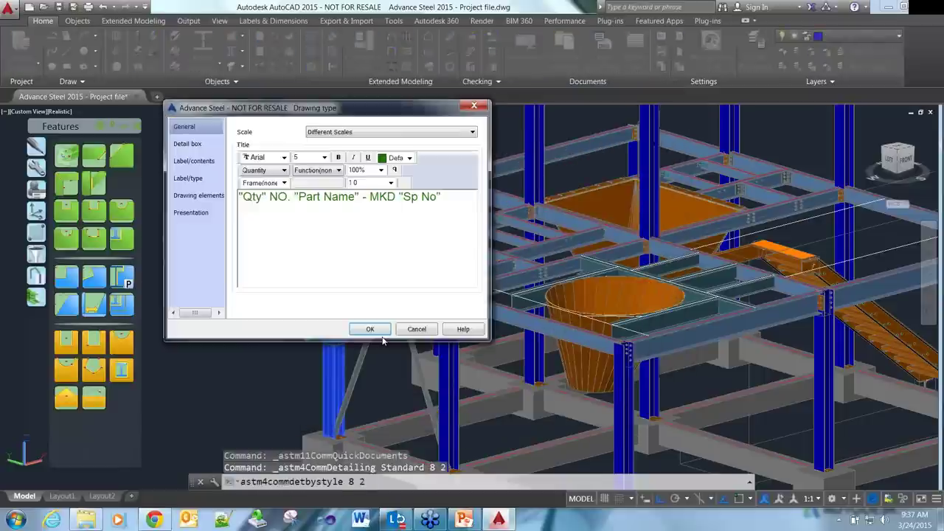
- Create detail drawing 001.dwg using the ASDETPROTO-SP-A4 prototype
{"action": "left_click", "coordinate": [380, 333]}
{"action": "scroll", "coordinate": [177, 203], "scroll_direction": "down", "scroll_amount": 2}
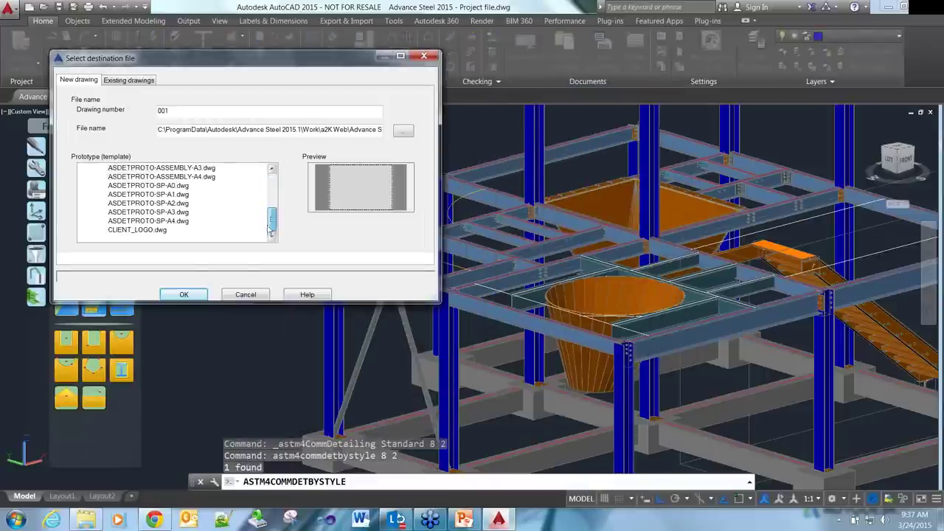
{"action": "left_click", "coordinate": [180, 212]}
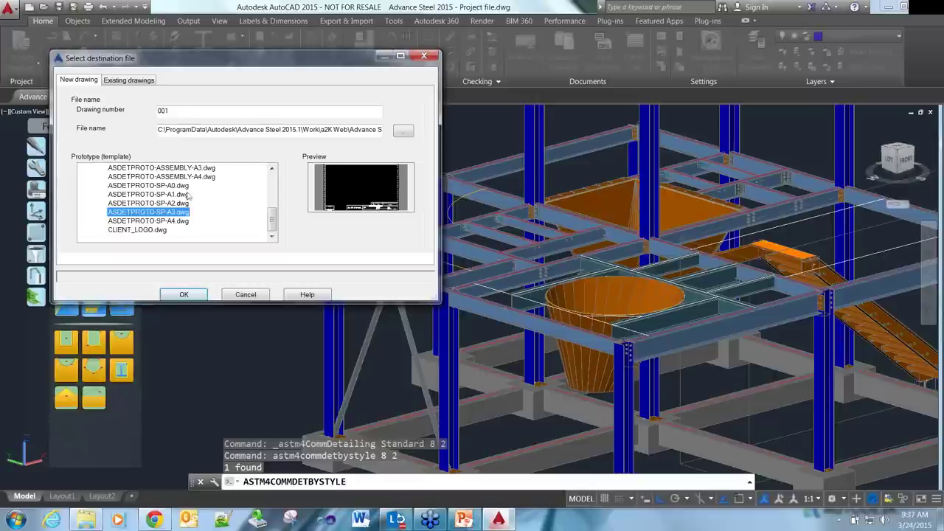
{"action": "left_click", "coordinate": [181, 220]}
{"action": "left_click", "coordinate": [180, 118]}
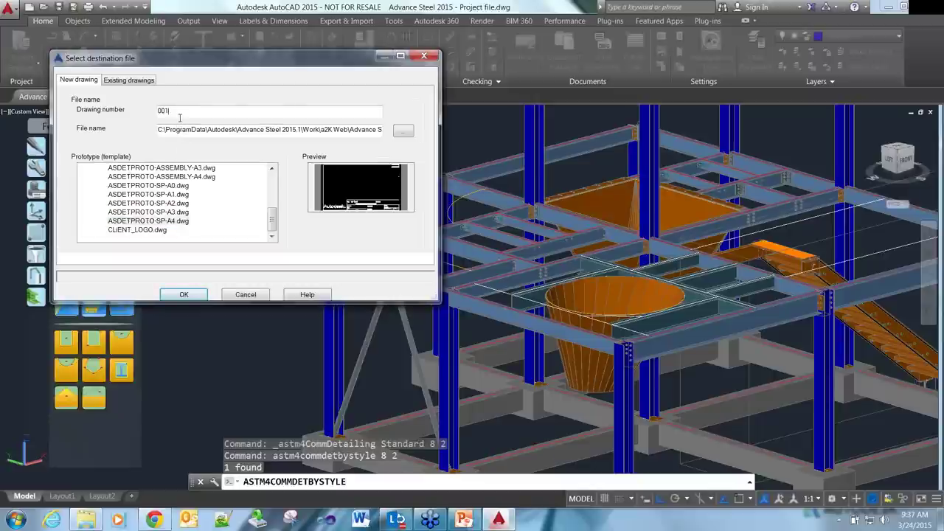
{"action": "left_click", "coordinate": [184, 295]}
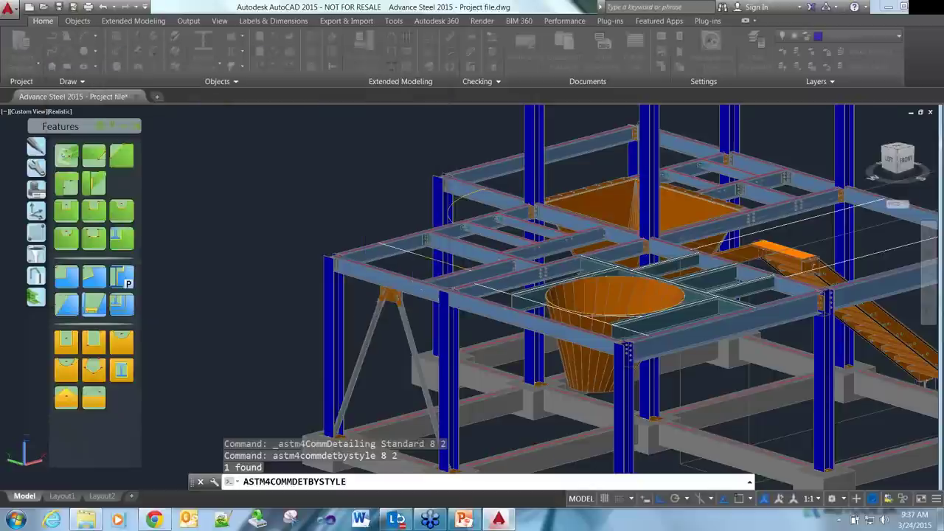
- Save Project file.dwg
{"action": "key", "text": "Escape"}
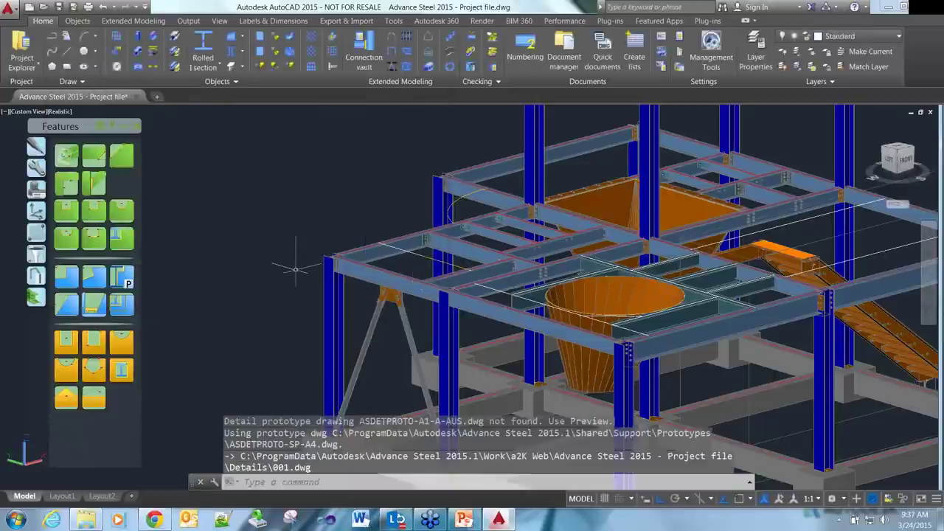
{"action": "key", "text": "ctrl+s"}
{"action": "left_click", "coordinate": [550, 63]}
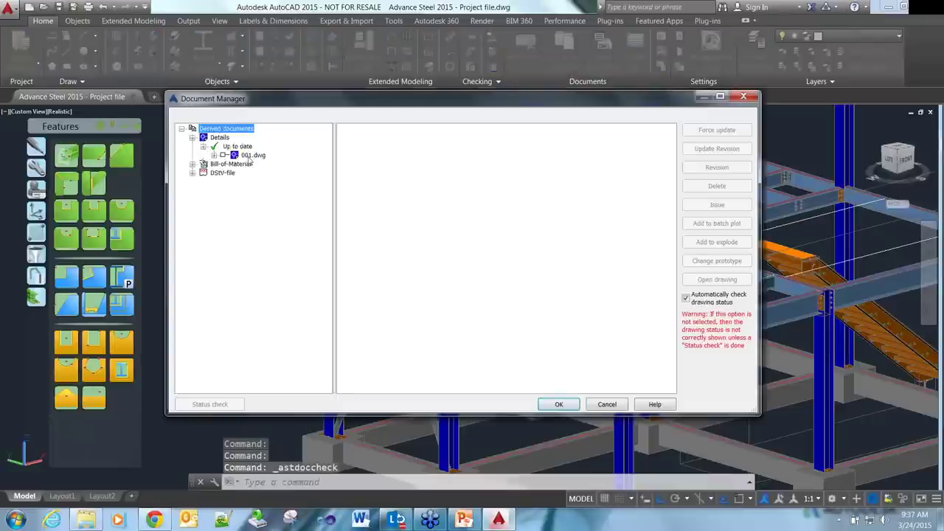
- Preview detail drawing 001.dwg for mark 1018 in Document Manager, then open it
{"action": "left_click", "coordinate": [251, 156]}
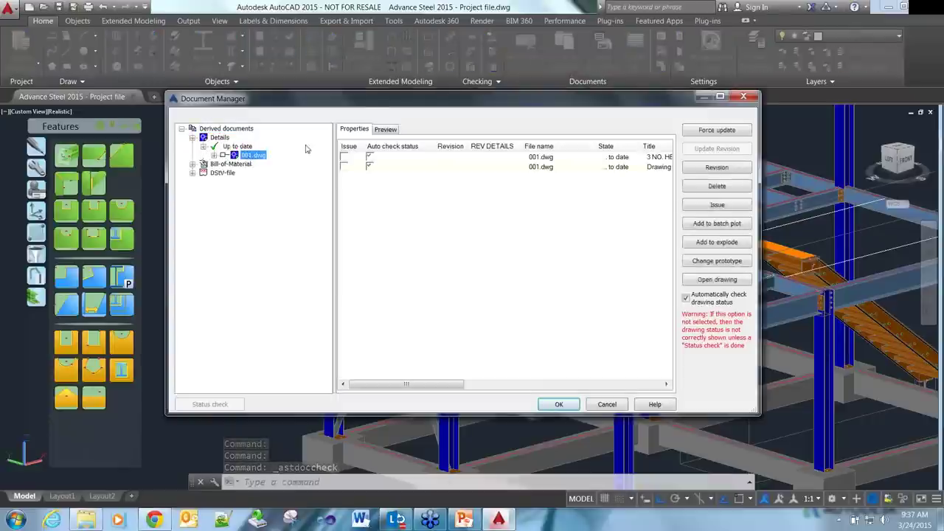
{"action": "left_click", "coordinate": [384, 130]}
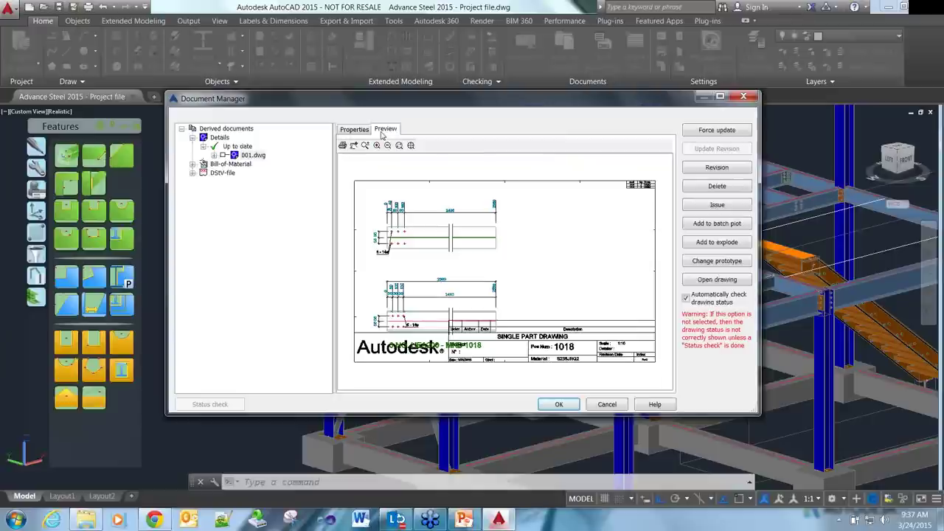
{"action": "left_click", "coordinate": [252, 156]}
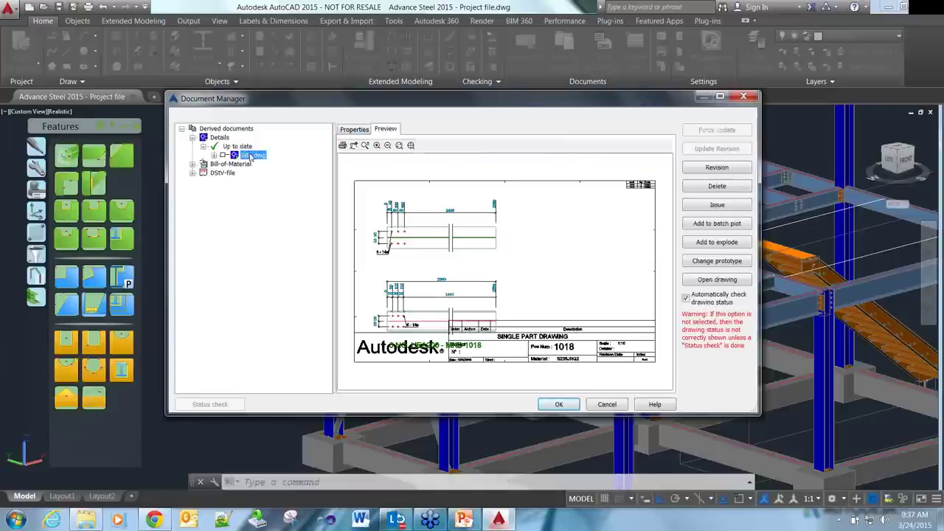
{"action": "left_click", "coordinate": [251, 155]}
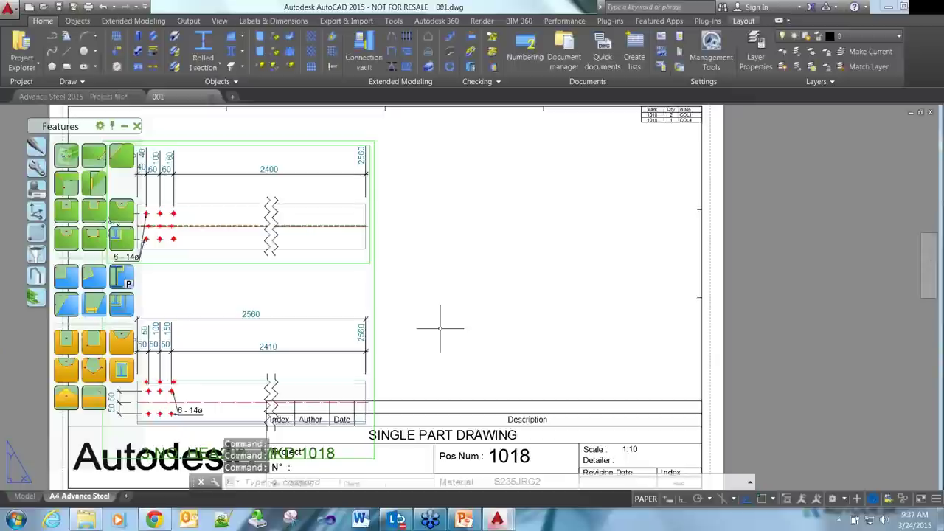
{"action": "scroll", "coordinate": [438, 323], "scroll_direction": "down", "scroll_amount": 3}
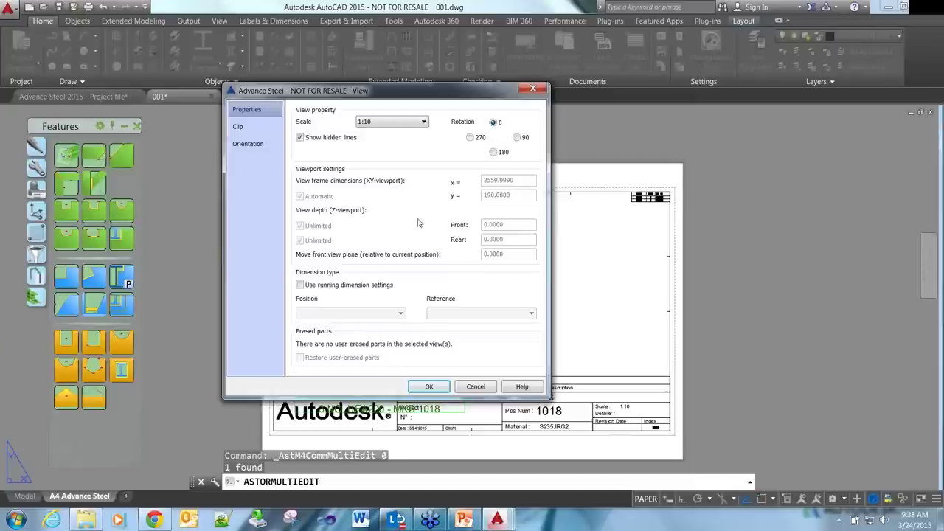
- Turn off X clipping for the view and forward the change to all main views
{"action": "left_click", "coordinate": [238, 127]}
{"action": "left_click_drag", "start_coordinate": [441, 98], "coordinate": [814, 128]}
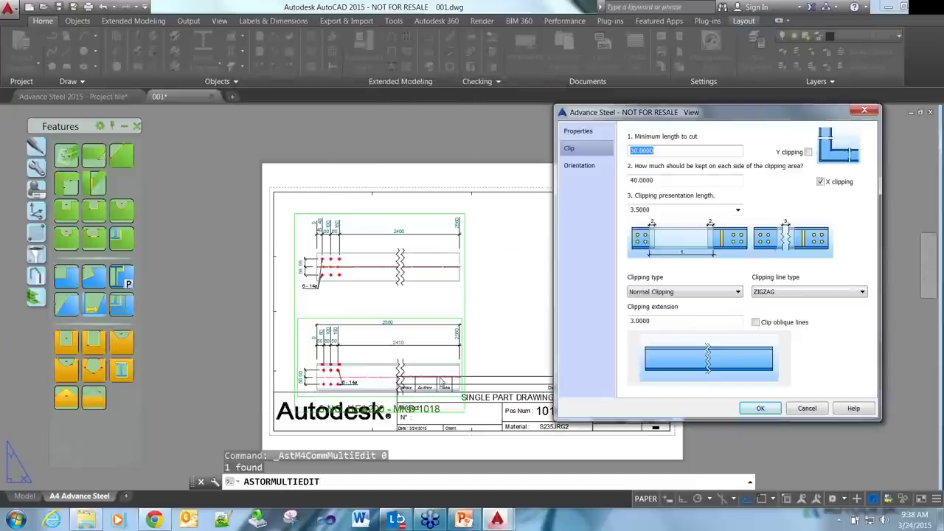
{"action": "left_click", "coordinate": [822, 182]}
{"action": "left_click", "coordinate": [822, 181]}
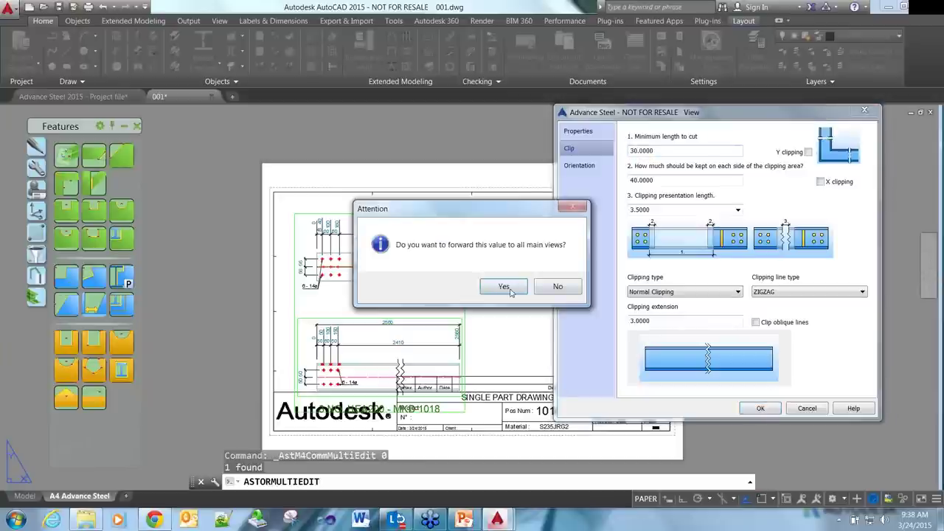
{"action": "left_click", "coordinate": [559, 287]}
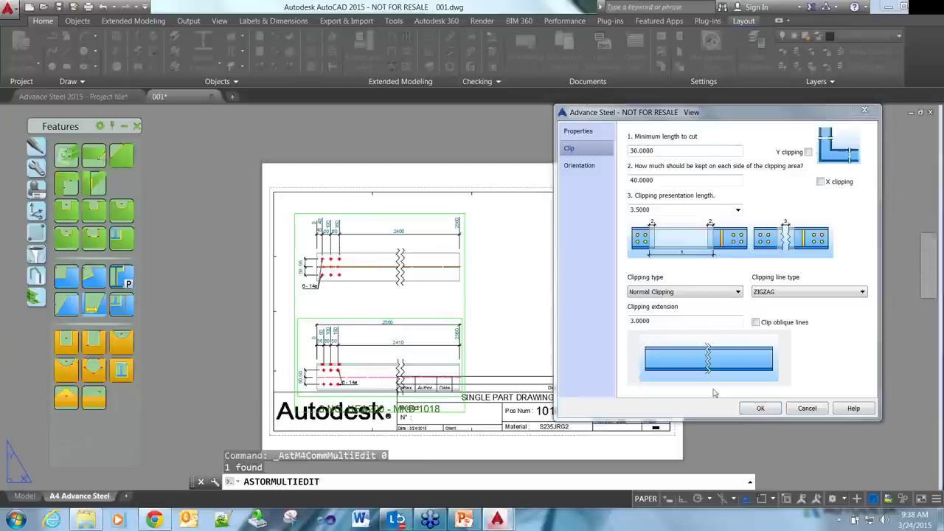
{"action": "left_click", "coordinate": [763, 408]}
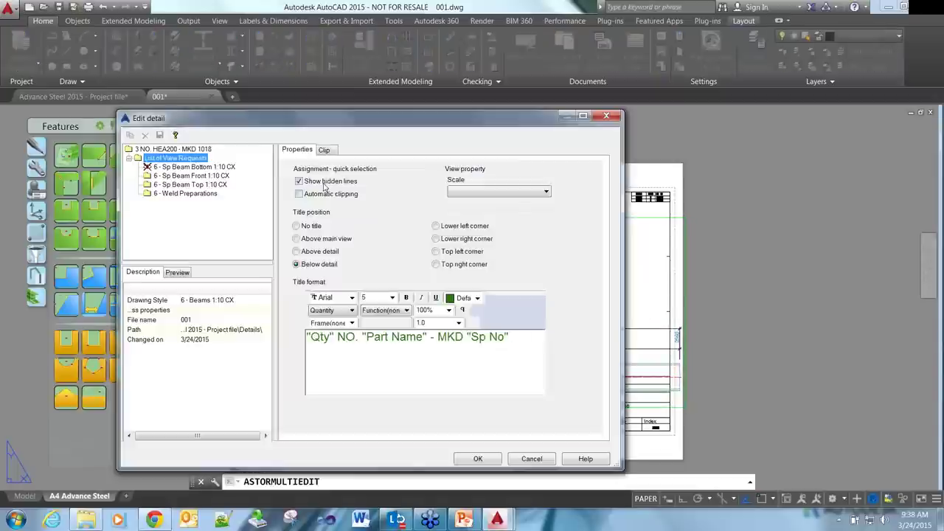
- Re-apply the detail settings so the beam shows full length, then close drawing 001
{"action": "left_click", "coordinate": [324, 149]}
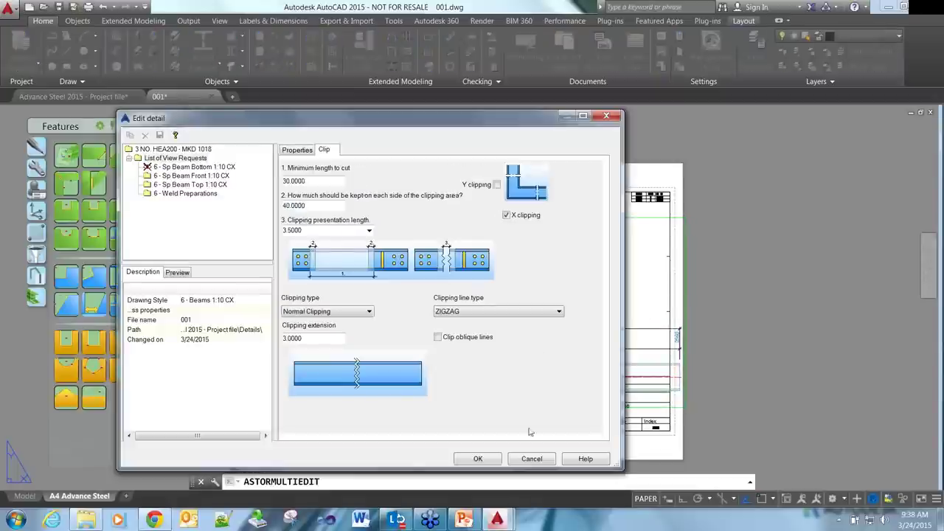
{"action": "left_click", "coordinate": [493, 459]}
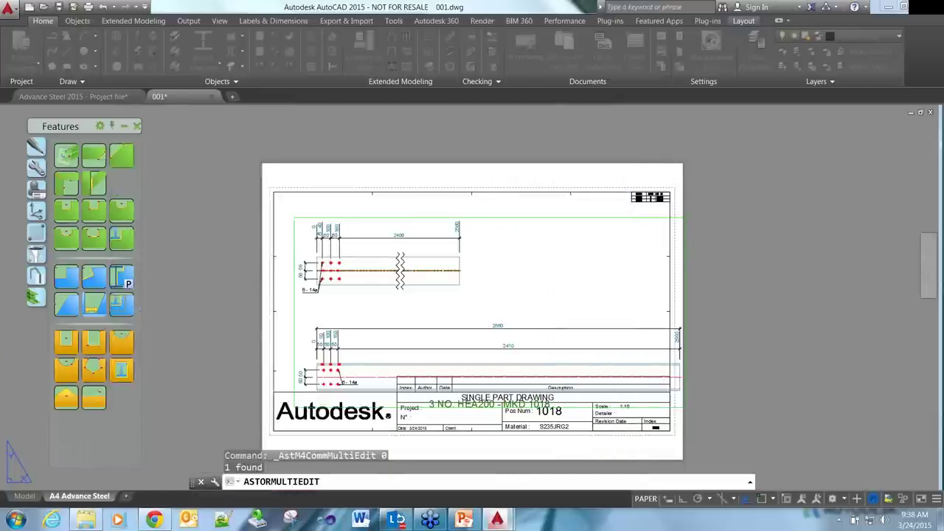
{"action": "double_click", "coordinate": [464, 215]}
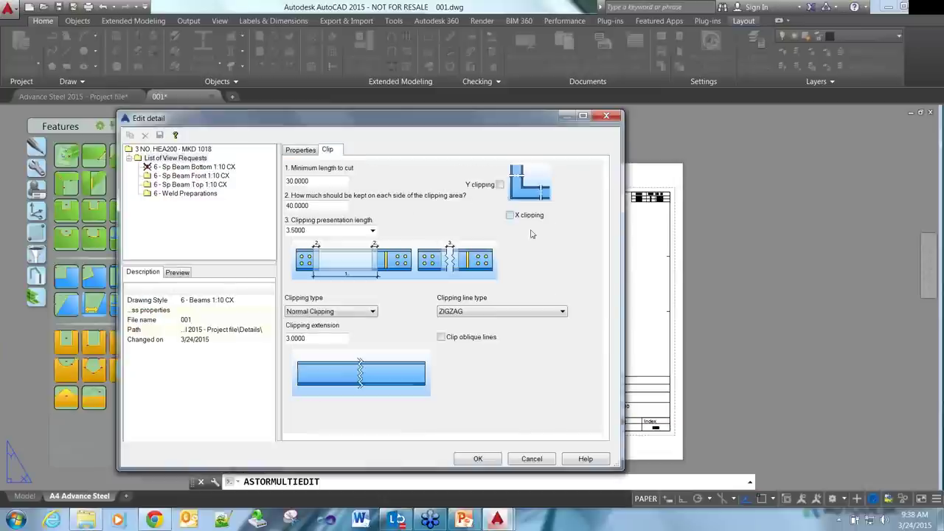
{"action": "left_click", "coordinate": [476, 459]}
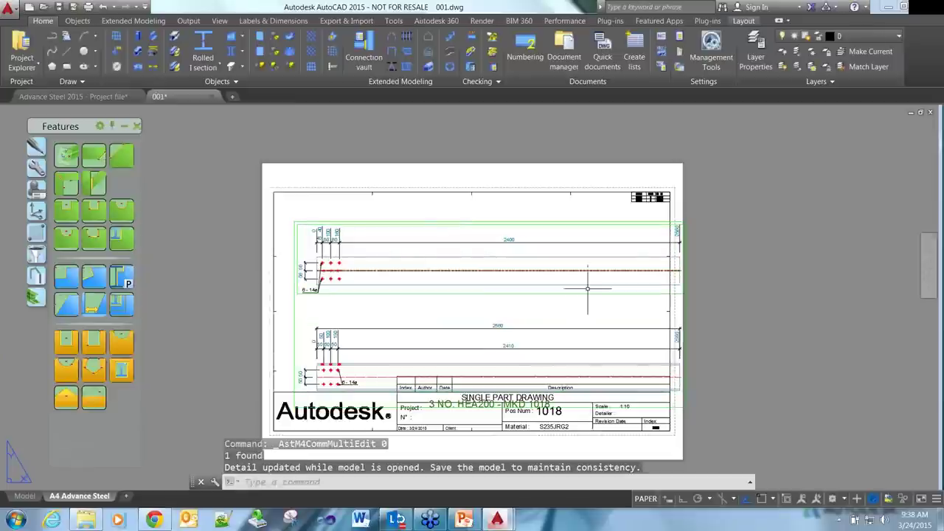
{"action": "left_click", "coordinate": [213, 98]}
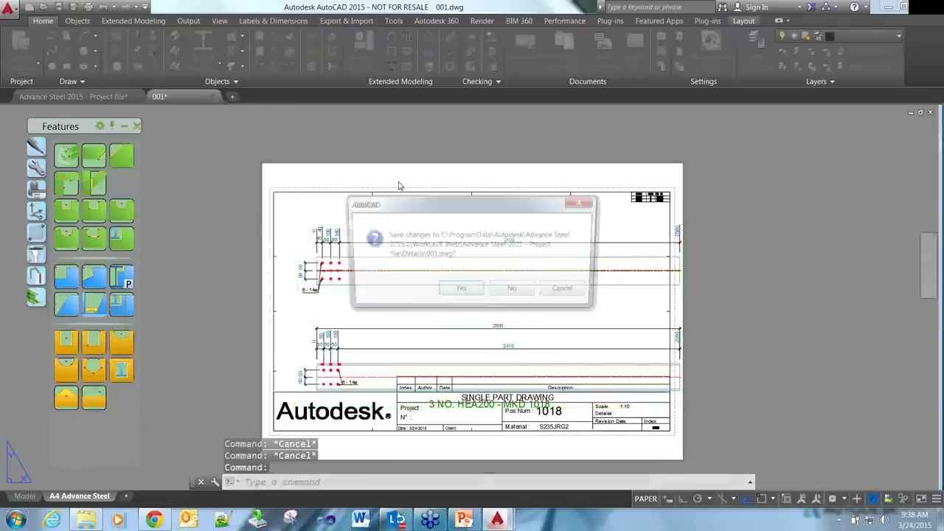
- Save drawing 001 and switch it to an A3 sheet prototype
{"action": "left_click", "coordinate": [458, 292]}
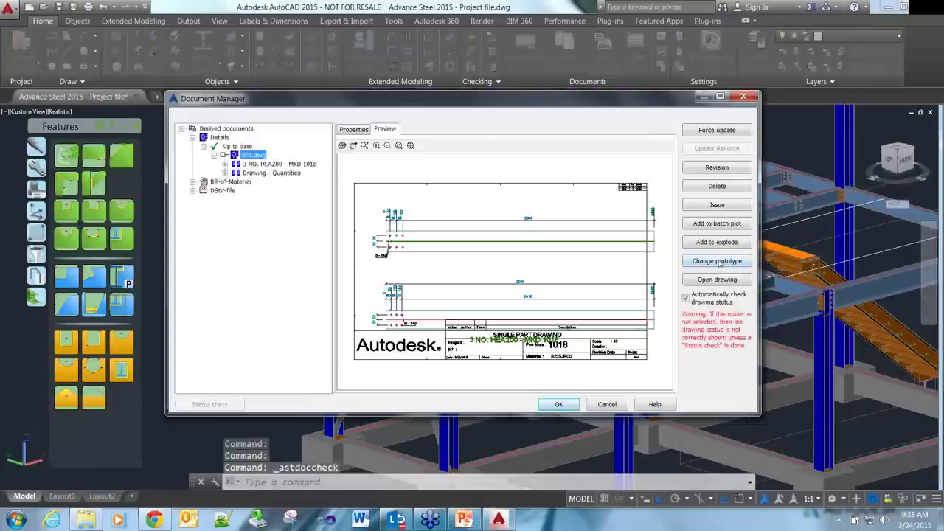
{"action": "left_click", "coordinate": [720, 263]}
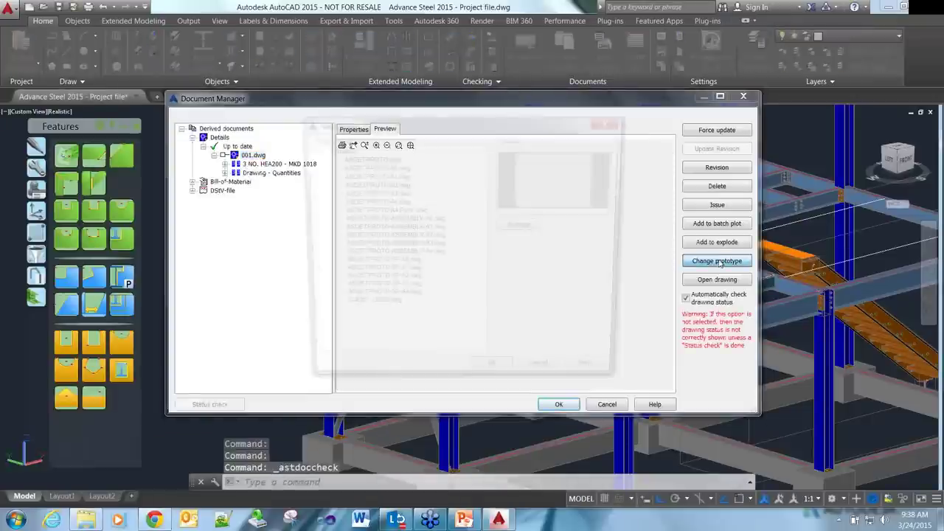
{"action": "left_click", "coordinate": [493, 379]}
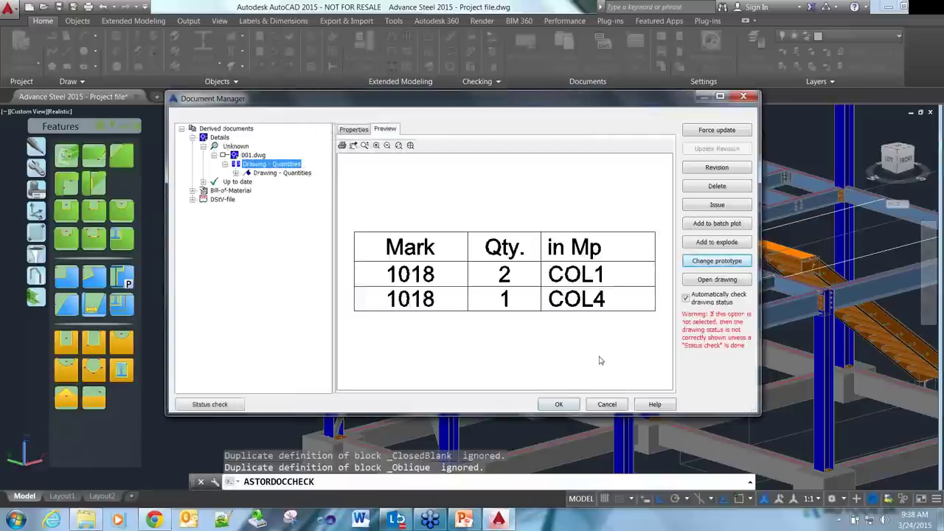
- Reopen 001.dwg to review it, then close and save it
{"action": "double_click", "coordinate": [260, 155]}
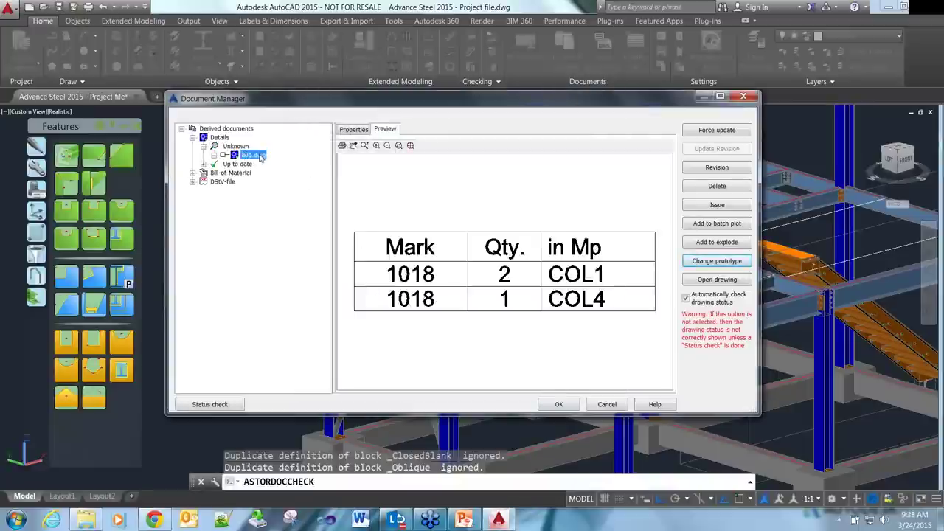
{"action": "scroll", "coordinate": [516, 299], "scroll_direction": "down", "scroll_amount": 2}
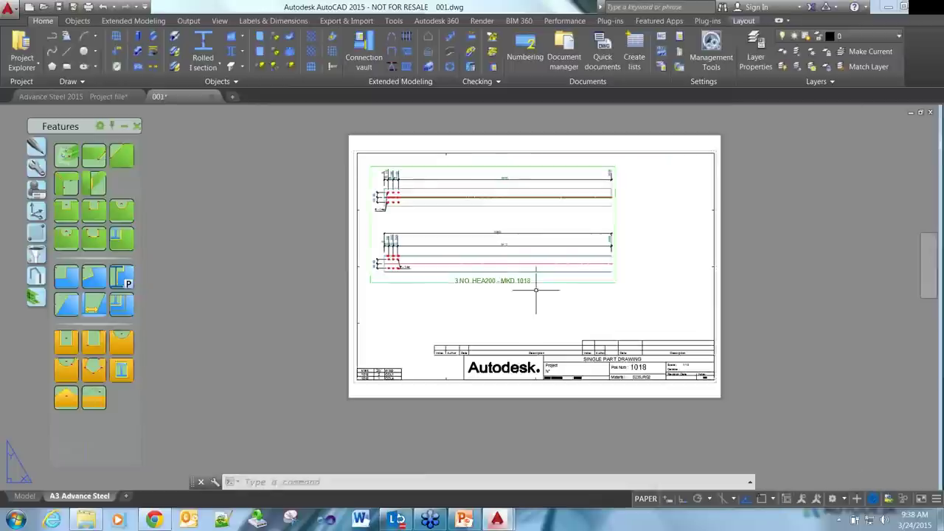
{"action": "left_click", "coordinate": [213, 97]}
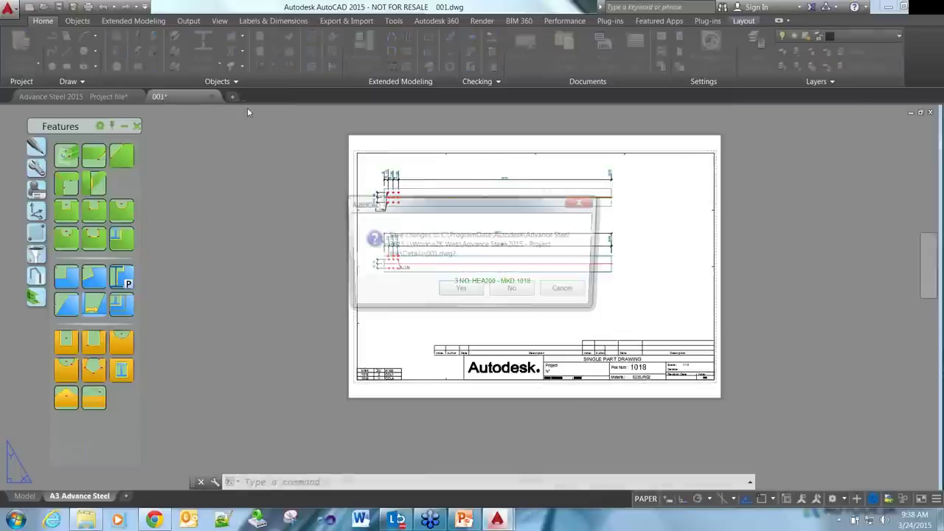
{"action": "left_click", "coordinate": [461, 288]}
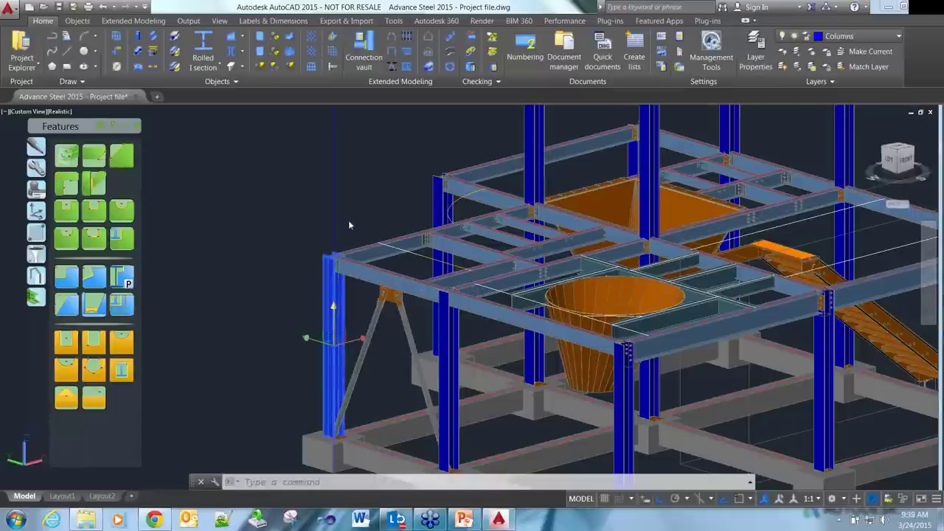
- Choose the 5 - Beam - 1:10 CX style under 5 - Assemblies in Quick documents
{"action": "left_click", "coordinate": [597, 62]}
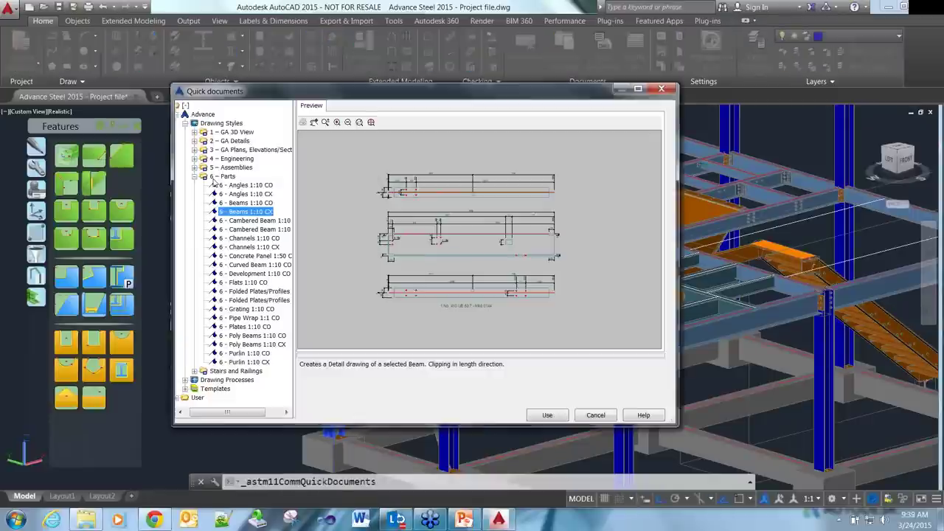
{"action": "left_click", "coordinate": [231, 168]}
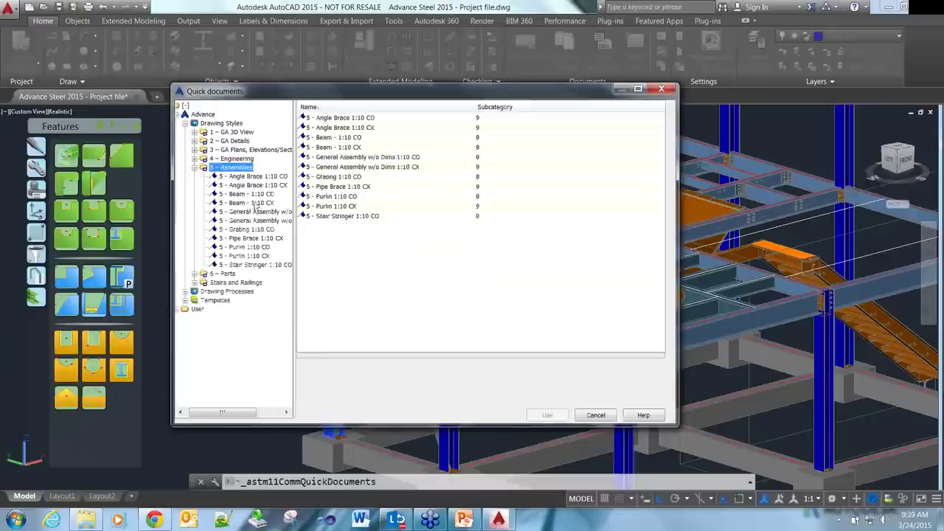
{"action": "left_click", "coordinate": [248, 203]}
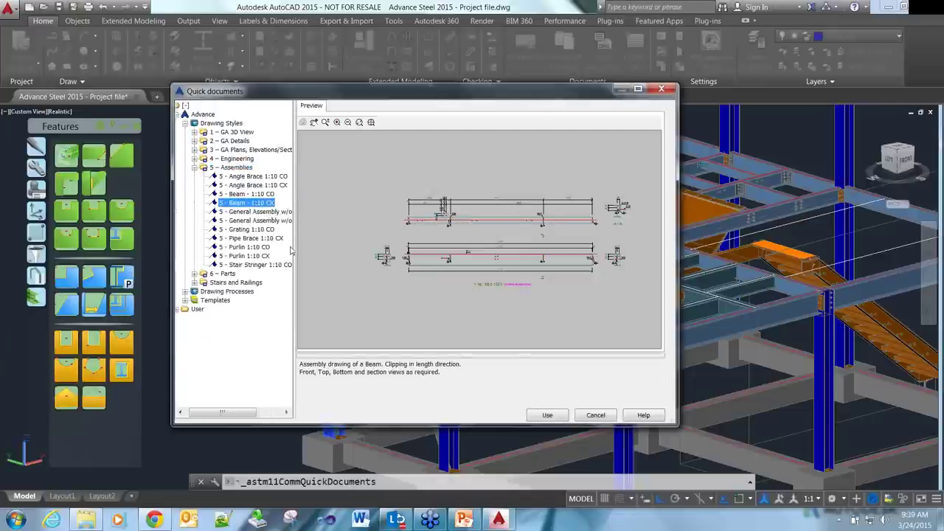
{"action": "left_click", "coordinate": [546, 416]}
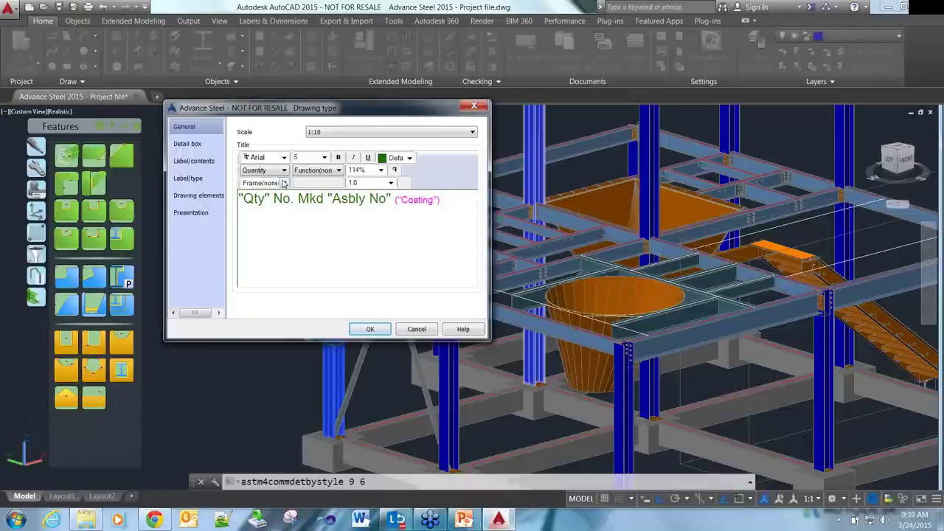
- Accept the drawing type settings and create drawing 002 on ASDETPROTO-ASSEMBLY-A2.dwg
{"action": "left_click", "coordinate": [284, 170]}
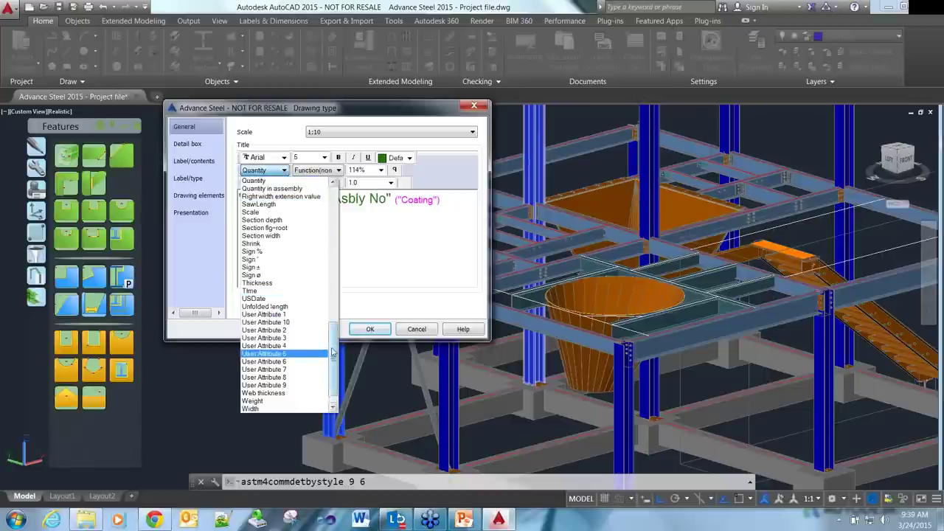
{"action": "left_click_drag", "start_coordinate": [332, 352], "coordinate": [332, 296]}
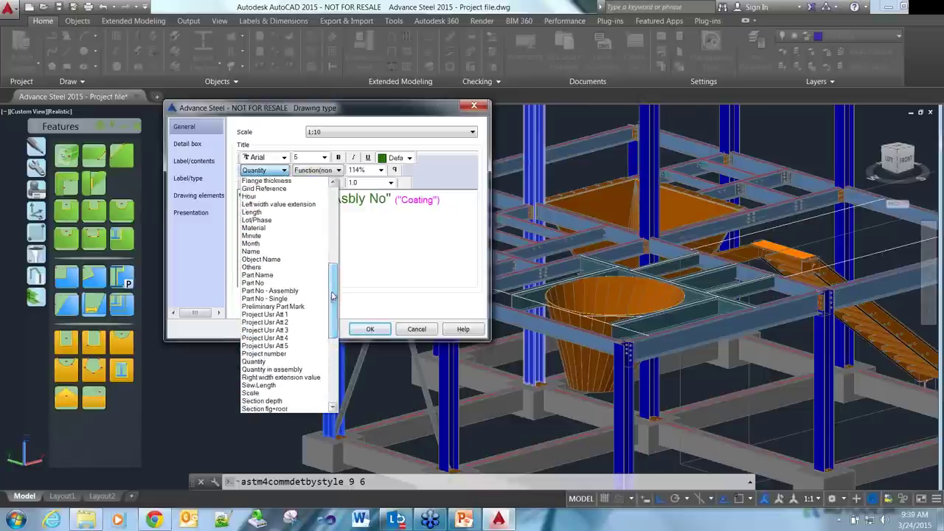
{"action": "left_click", "coordinate": [387, 273]}
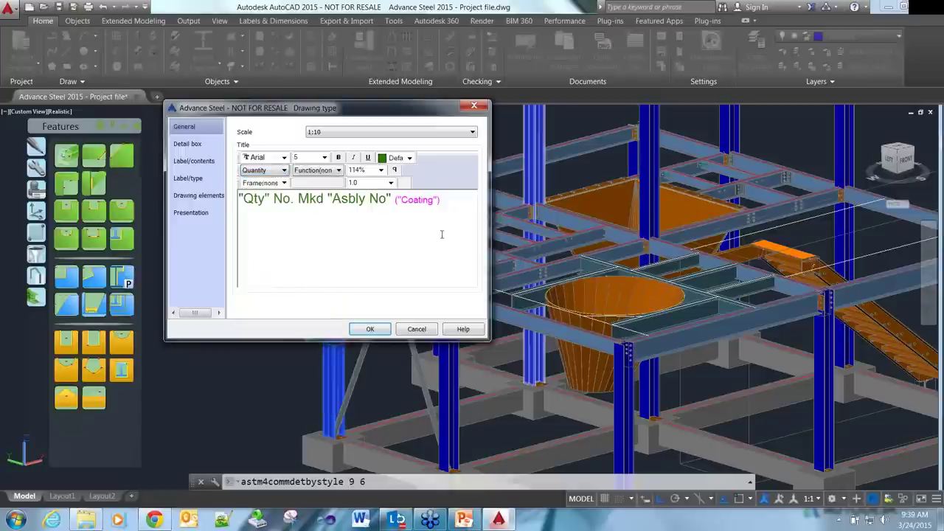
{"action": "left_click", "coordinate": [371, 329]}
{"action": "scroll", "coordinate": [198, 214], "scroll_direction": "down", "scroll_amount": 3}
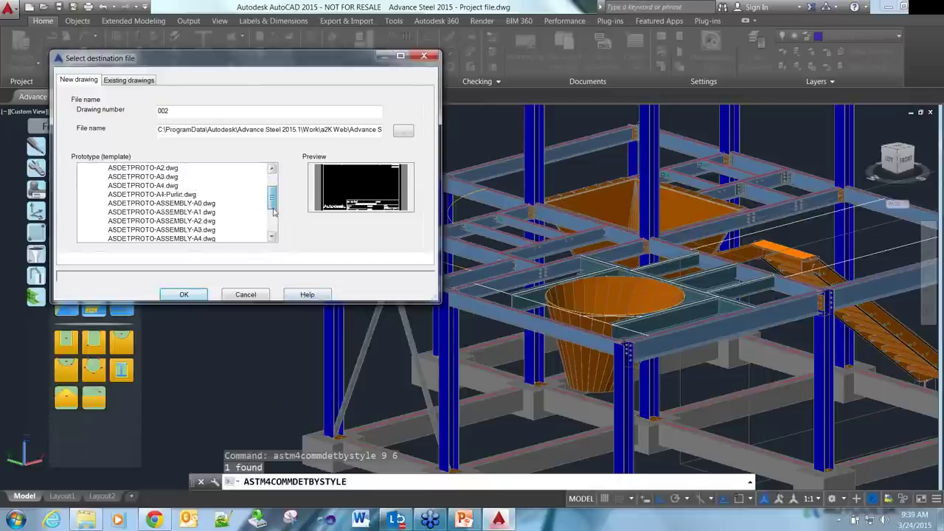
{"action": "left_click", "coordinate": [197, 221]}
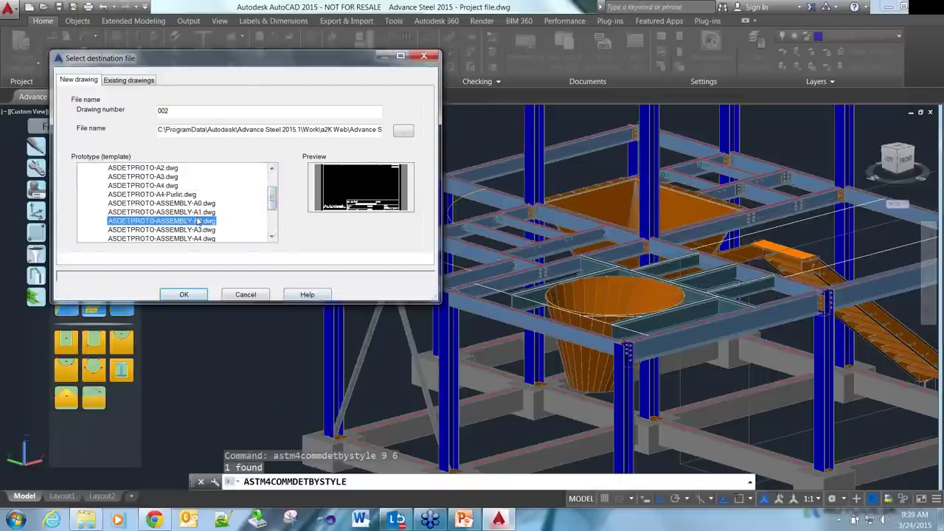
{"action": "left_click", "coordinate": [189, 294]}
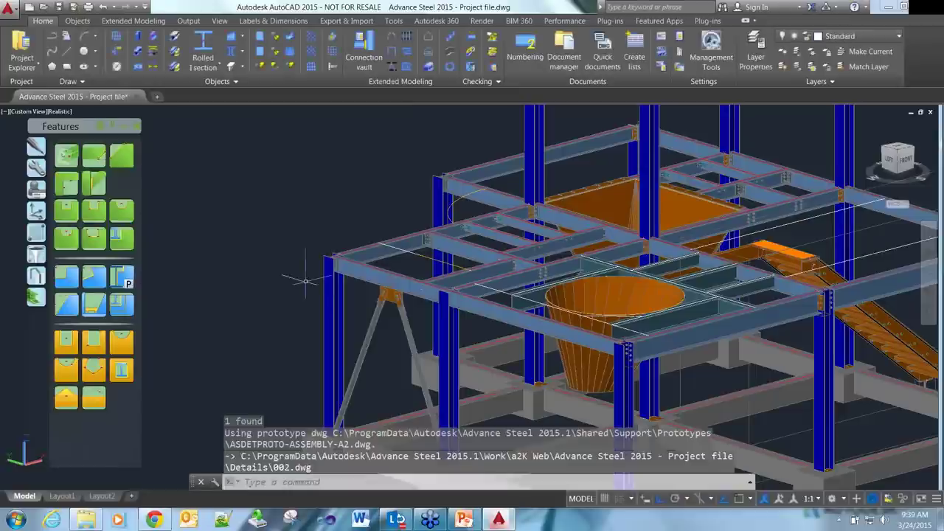
- Save the model and open drawing 002 from the derived documents list
{"action": "key", "text": "ctrl+s"}
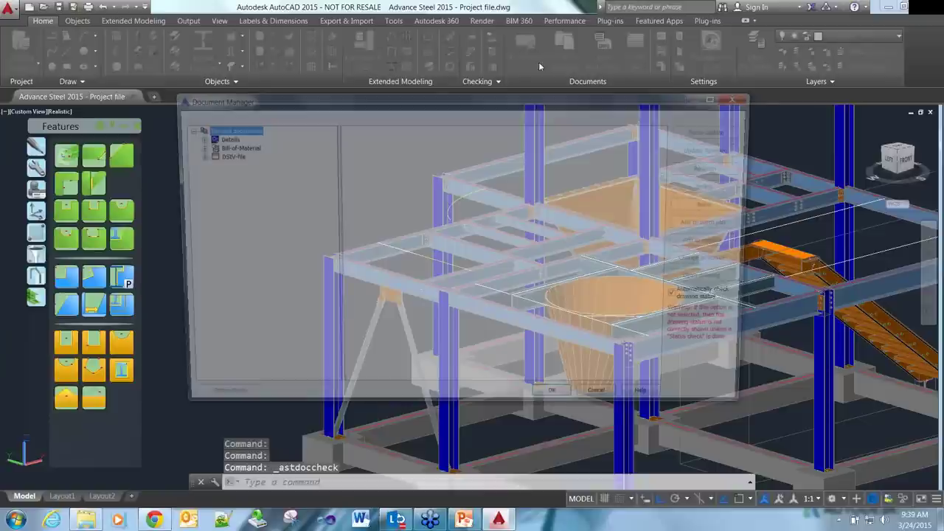
{"action": "left_click", "coordinate": [203, 147]}
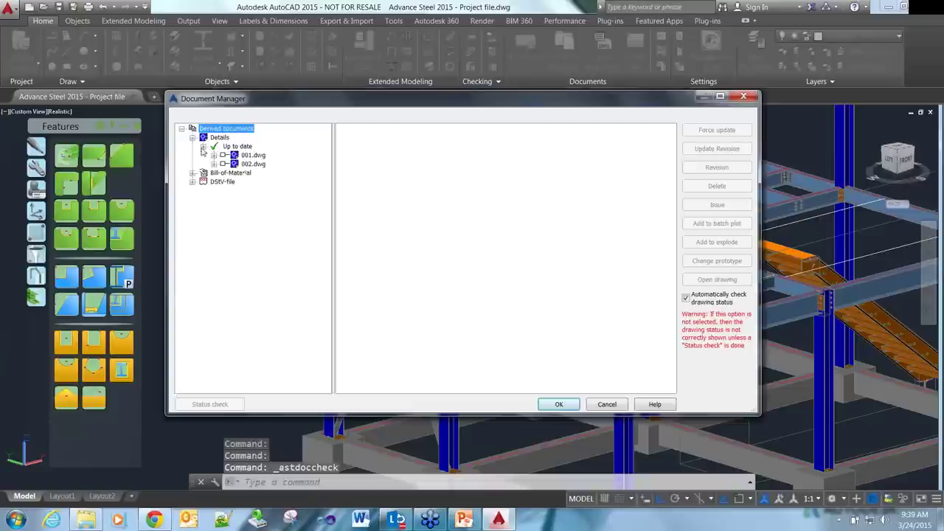
{"action": "left_click", "coordinate": [251, 164]}
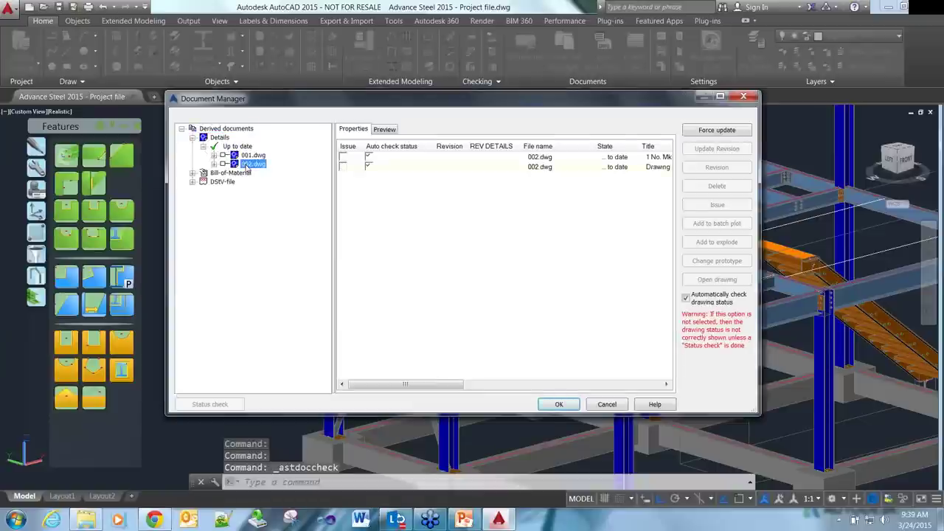
{"action": "double_click", "coordinate": [249, 165]}
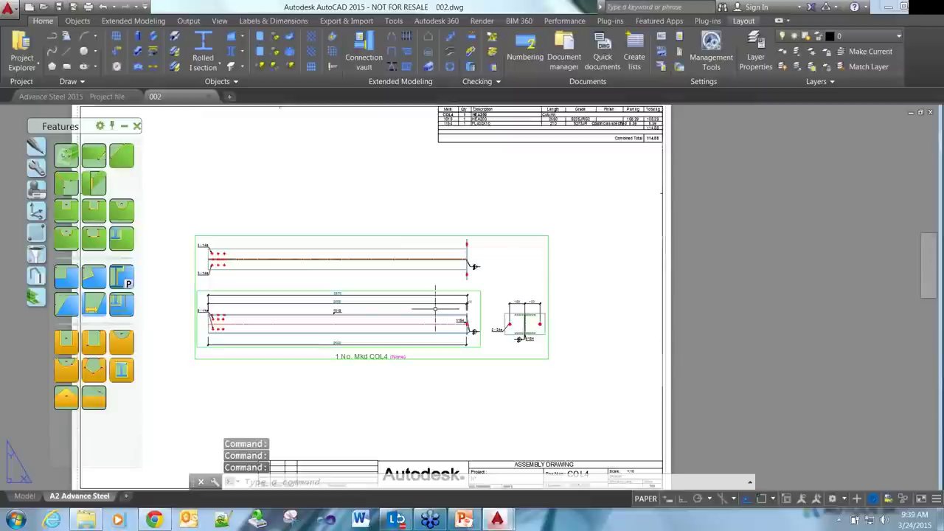
- Frame the COL4 views and bring up the Labels & Dimensions tools
{"action": "scroll", "coordinate": [468, 322], "scroll_direction": "up", "scroll_amount": 2}
{"action": "scroll", "coordinate": [465, 325], "scroll_direction": "up", "scroll_amount": 2}
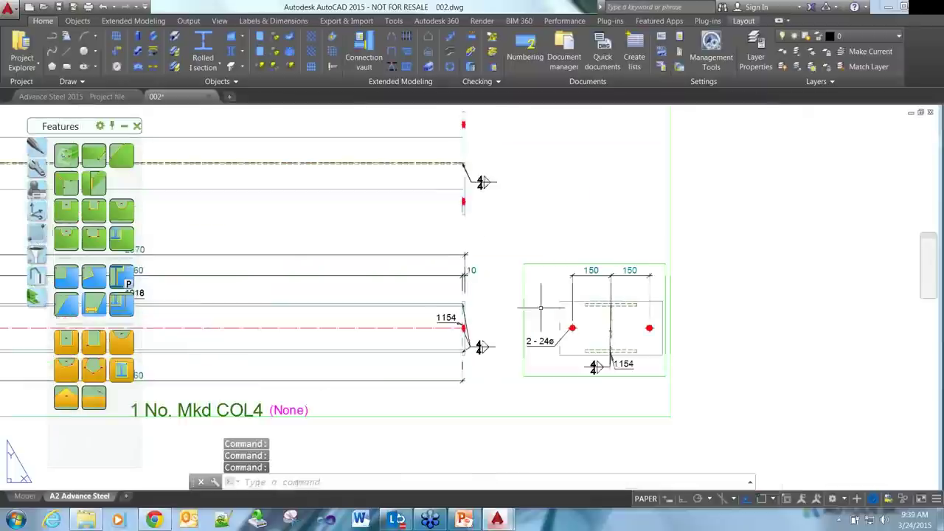
{"action": "scroll", "coordinate": [516, 310], "scroll_direction": "down", "scroll_amount": 2}
{"action": "middle_click_drag", "start_coordinate": [357, 288], "coordinate": [370, 289]}
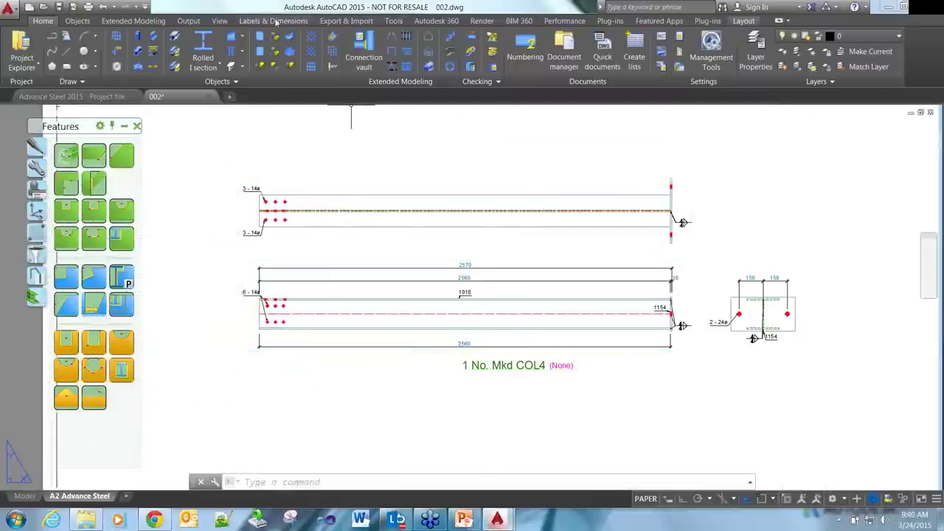
{"action": "left_click", "coordinate": [274, 21]}
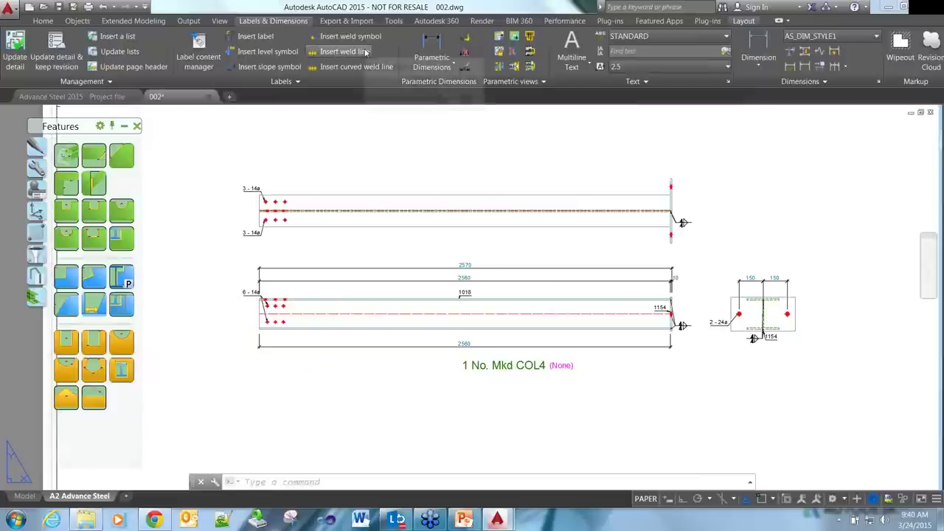
- Cut section A-A from the lower COL4 view with a two-corner window and default settings
{"action": "left_click", "coordinate": [504, 69]}
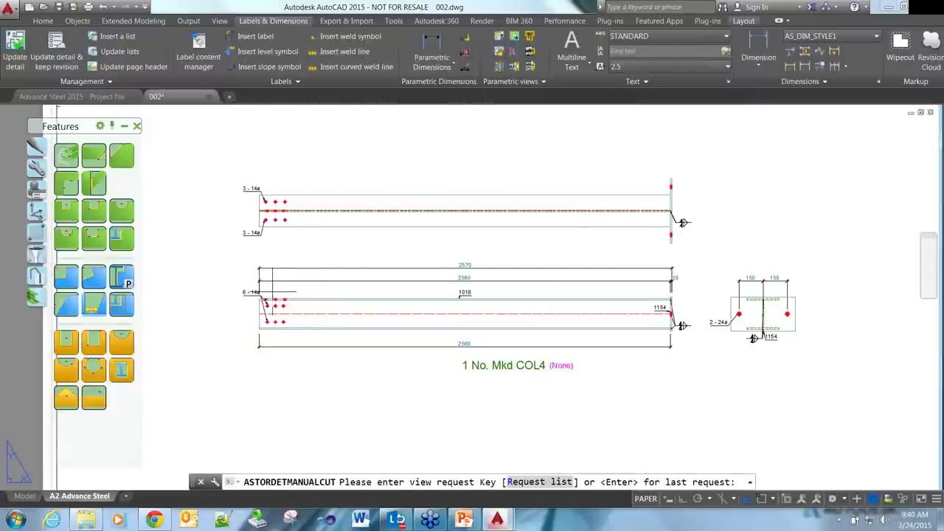
{"action": "key", "text": "Return"}
{"action": "left_click", "coordinate": [252, 285]}
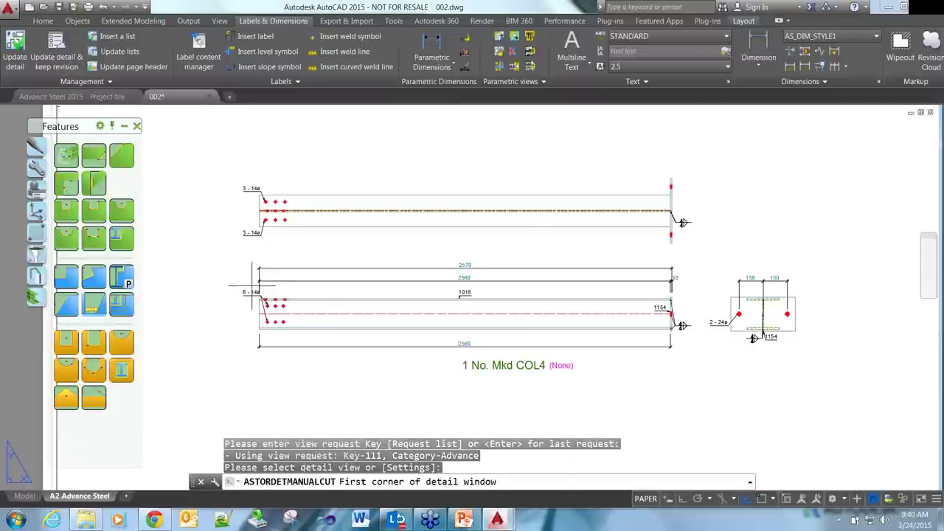
{"action": "left_click", "coordinate": [258, 338]}
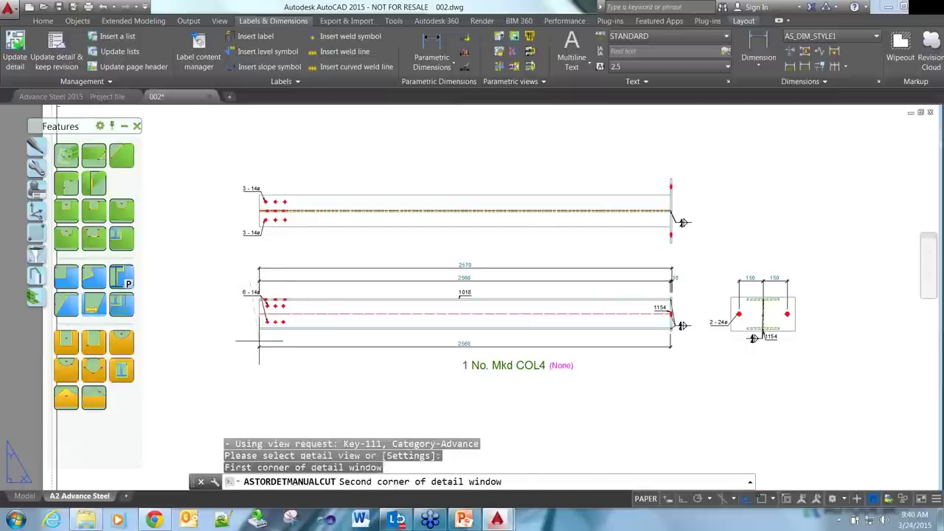
{"action": "key", "text": "F8"}
{"action": "left_click", "coordinate": [256, 283]}
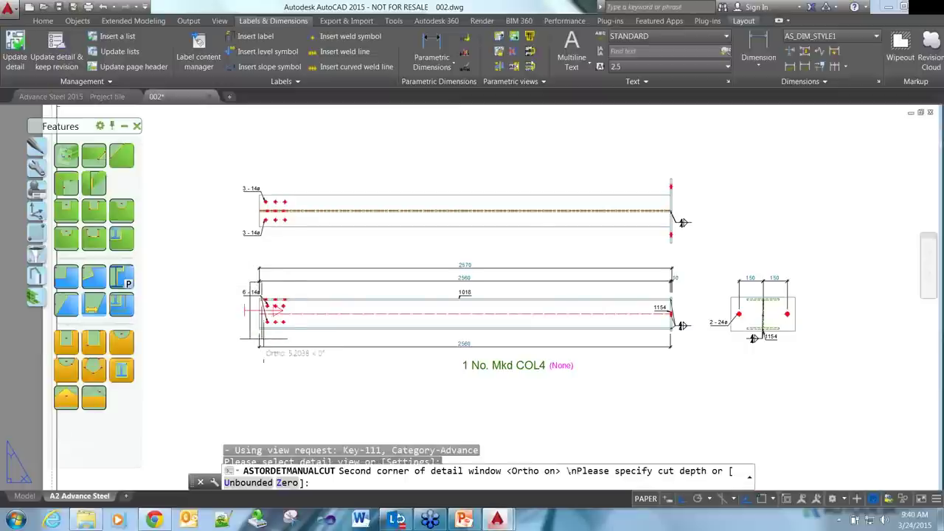
{"action": "left_click", "coordinate": [306, 338]}
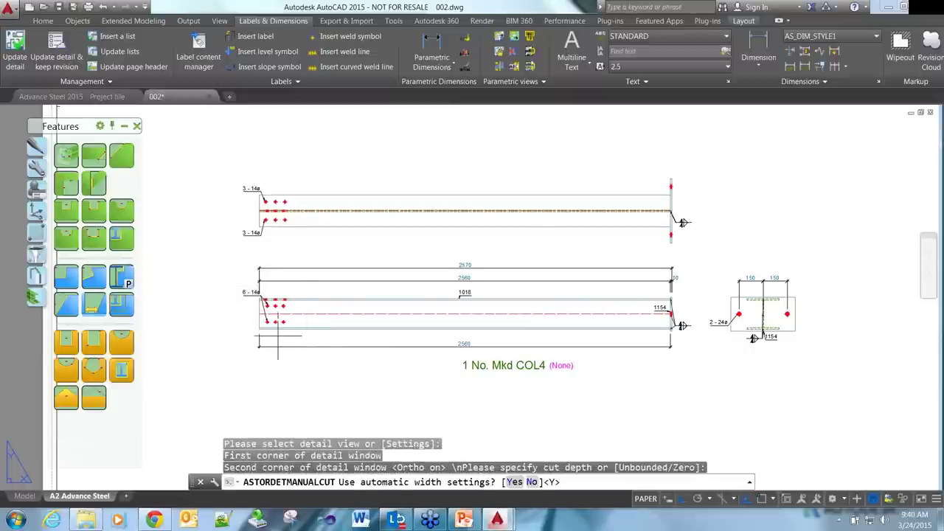
{"action": "key", "text": "Return"}
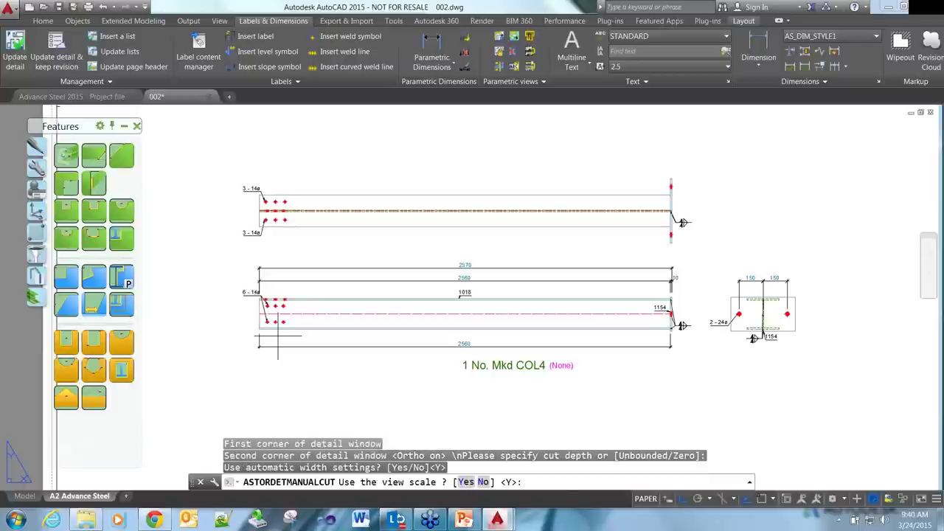
{"action": "key", "text": "Return"}
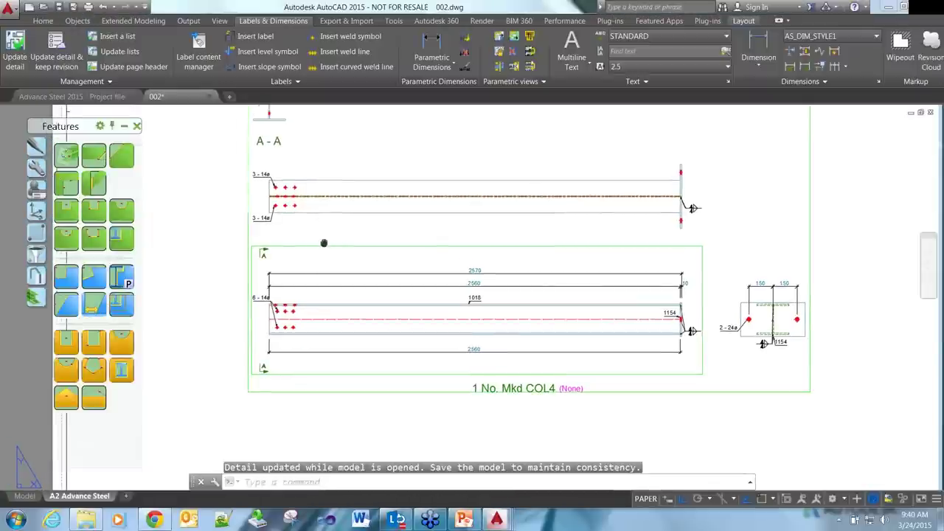
- Move section A-A with MOVE to the left of the lower COL4 view
{"action": "type", "text": "m"}
{"action": "key", "text": "Return"}
{"action": "left_click", "coordinate": [348, 177]}
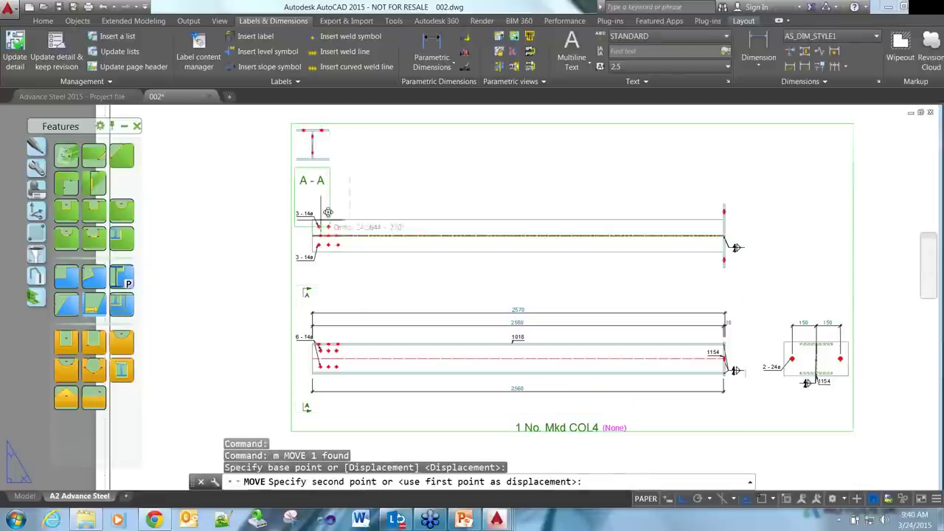
{"action": "key", "text": "F8"}
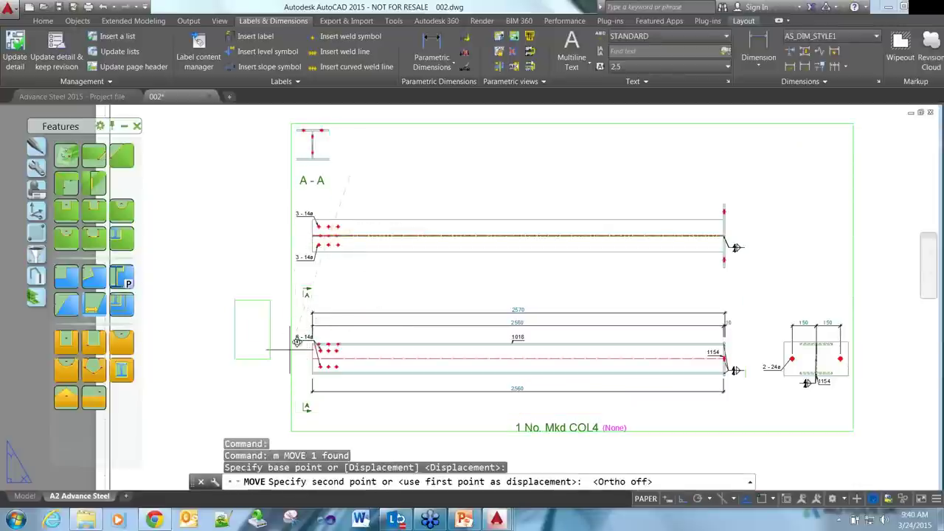
{"action": "left_click", "coordinate": [279, 384]}
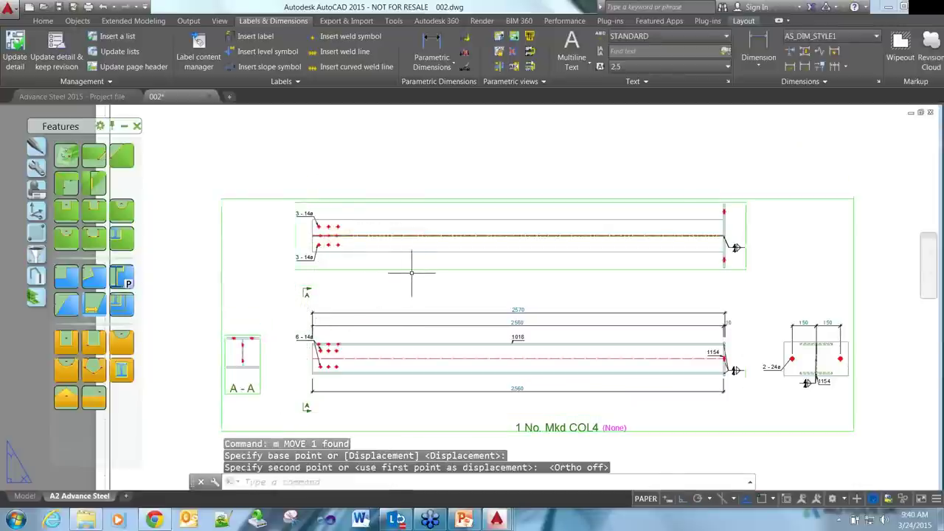
{"action": "scroll", "coordinate": [412, 273], "scroll_direction": "down", "scroll_amount": 3}
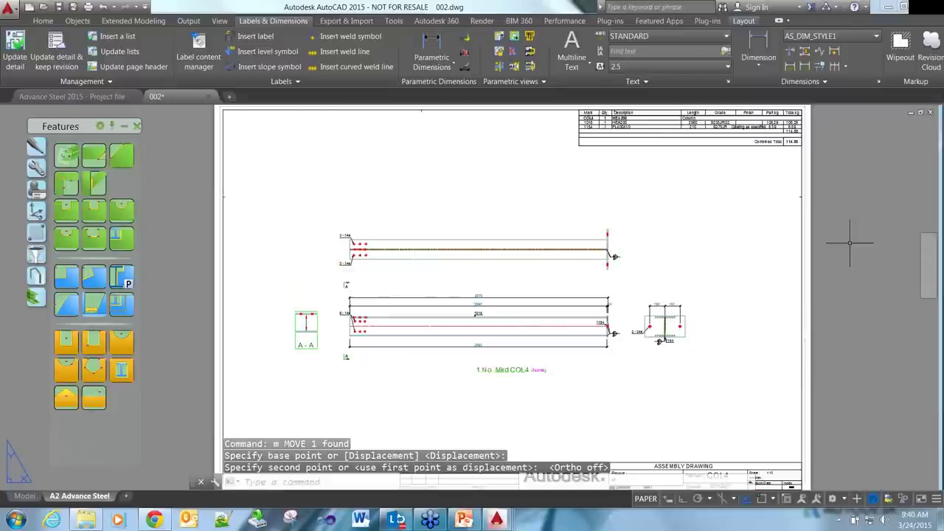
{"action": "scroll", "coordinate": [397, 315], "scroll_direction": "up", "scroll_amount": 2}
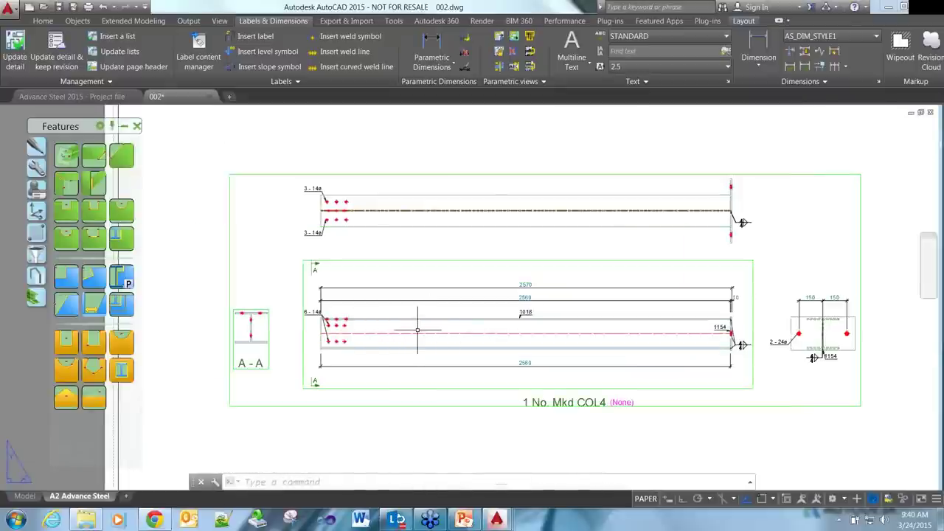
- Open the top dimension chain settings and try Linear, absolute and Linear, relative and absolute from end
{"action": "double_click", "coordinate": [419, 301]}
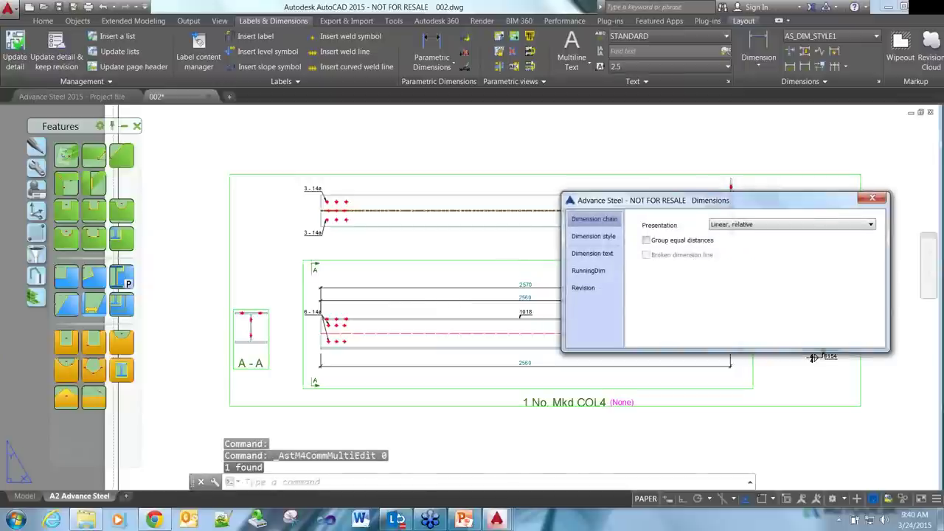
{"action": "mouse_move", "coordinate": [514, 256]}
{"action": "middle_mouse_down"}
{"action": "mouse_move", "coordinate": [460, 259]}
{"action": "mouse_move", "coordinate": [401, 336]}
{"action": "middle_mouse_up"}
{"action": "left_click", "coordinate": [792, 224]}
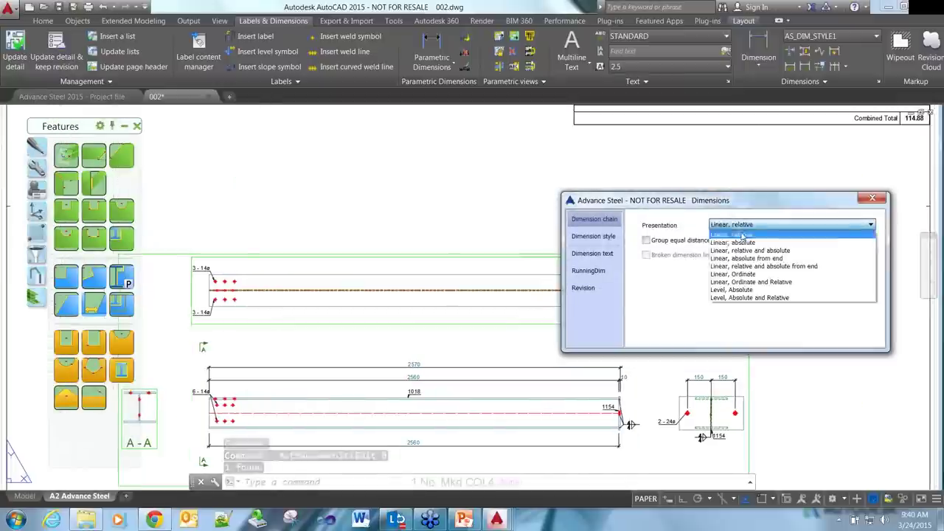
{"action": "left_click", "coordinate": [738, 242]}
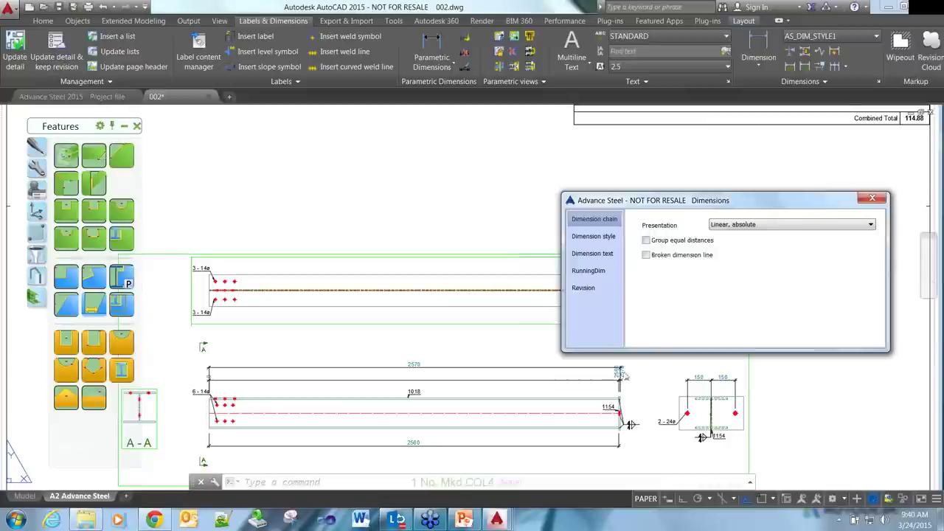
{"action": "scroll", "coordinate": [727, 341], "scroll_direction": "down", "scroll_amount": 1}
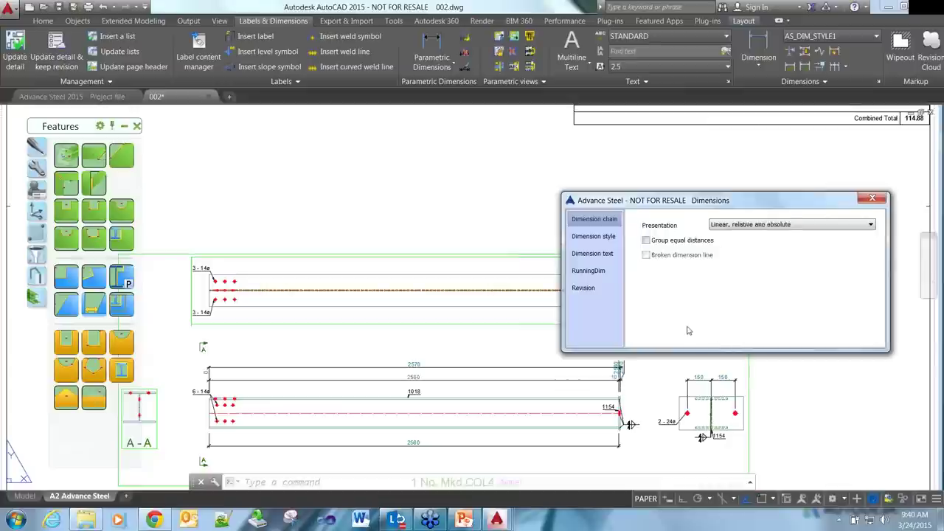
{"action": "left_click", "coordinate": [753, 224]}
{"action": "left_click", "coordinate": [758, 269]}
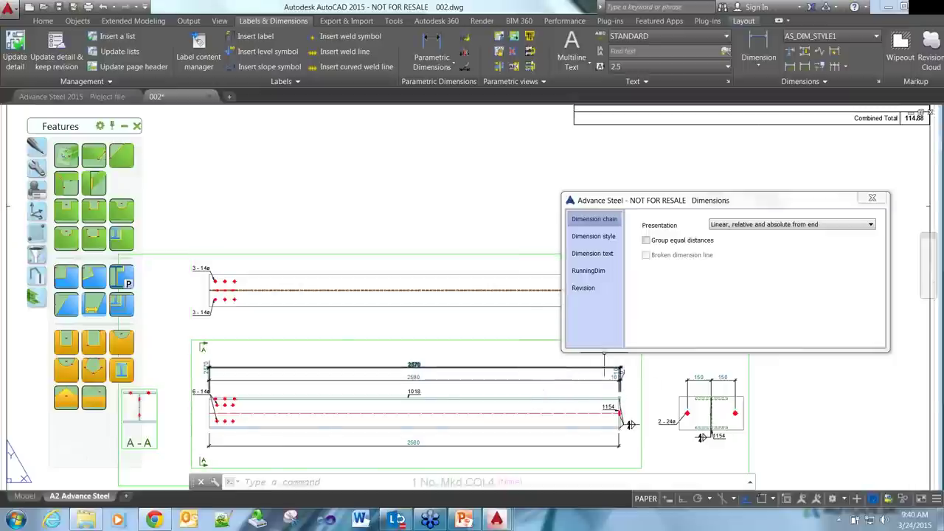
- Set the chain presentation to Level, Absolute, check labels like El.2570 and El.0, and close
{"action": "left_click", "coordinate": [793, 224]}
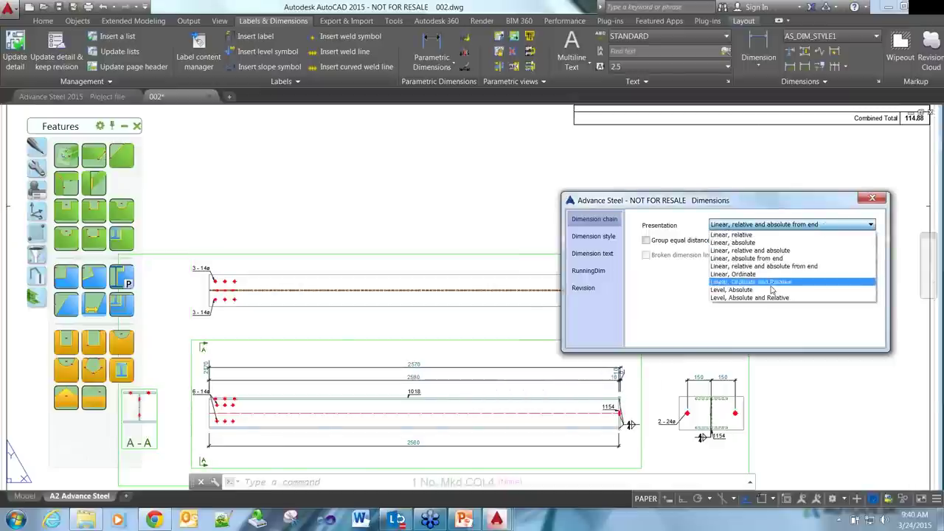
{"action": "left_click", "coordinate": [770, 293]}
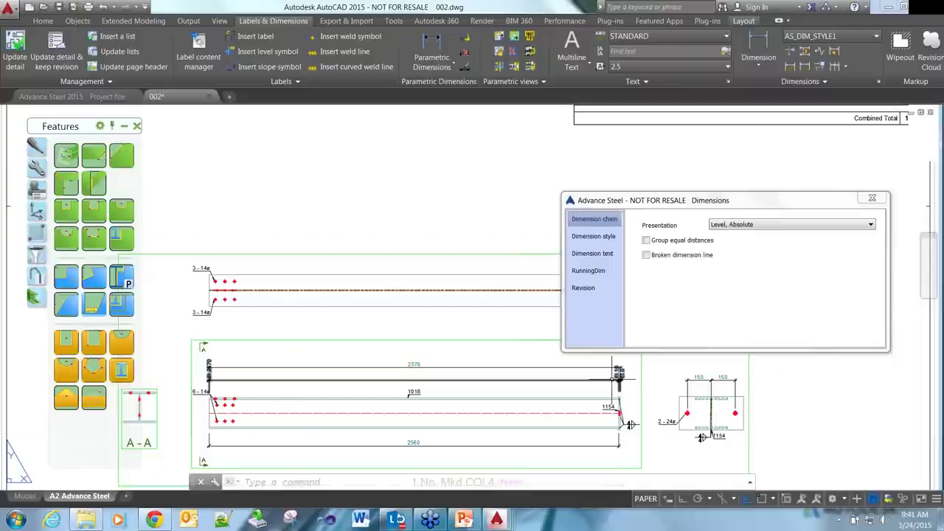
{"action": "scroll", "coordinate": [631, 425], "scroll_direction": "up", "scroll_amount": 5}
{"action": "middle_click_drag", "start_coordinate": [625, 465], "coordinate": [435, 443]}
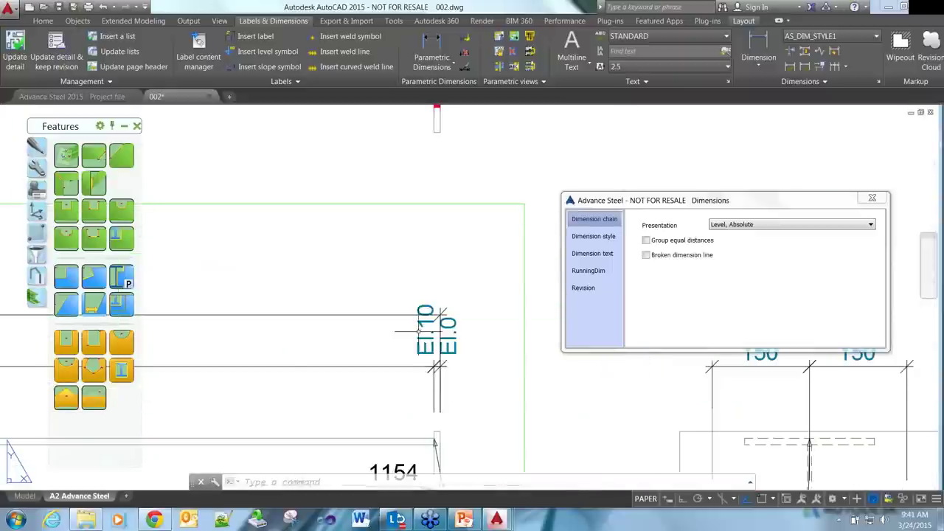
{"action": "scroll", "coordinate": [419, 331], "scroll_direction": "down", "scroll_amount": 2}
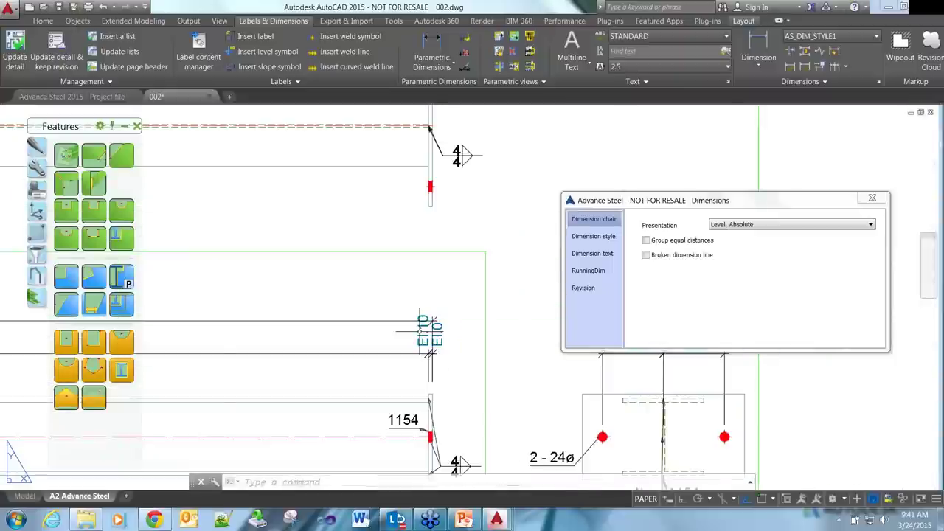
{"action": "scroll", "coordinate": [431, 332], "scroll_direction": "down", "scroll_amount": 2}
{"action": "scroll", "coordinate": [556, 278], "scroll_direction": "up", "scroll_amount": 4}
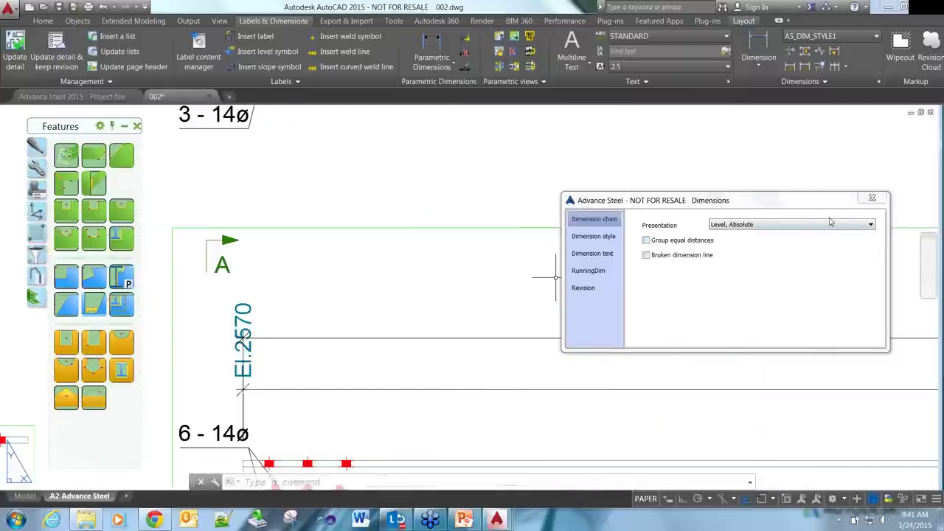
{"action": "left_click", "coordinate": [872, 198]}
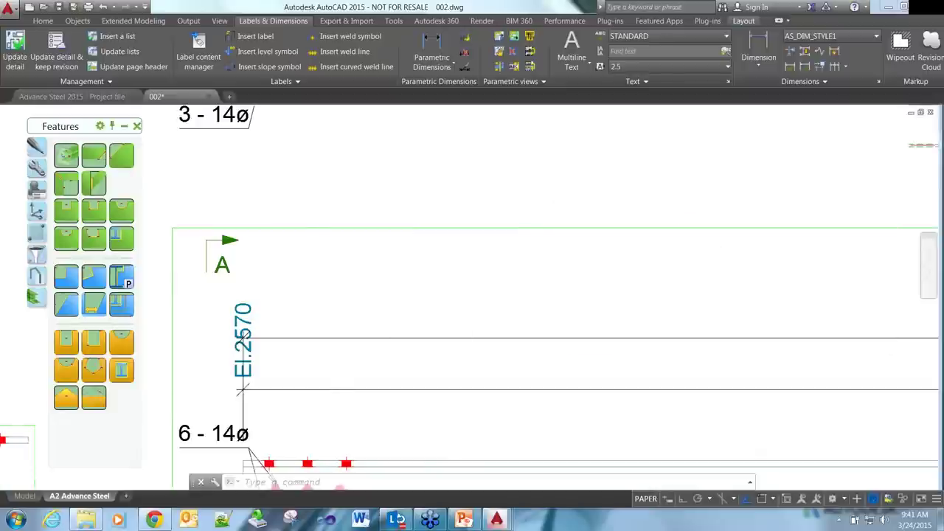
{"action": "scroll", "coordinate": [718, 374], "scroll_direction": "down", "scroll_amount": 3}
{"action": "scroll", "coordinate": [718, 375], "scroll_direction": "down", "scroll_amount": 3}
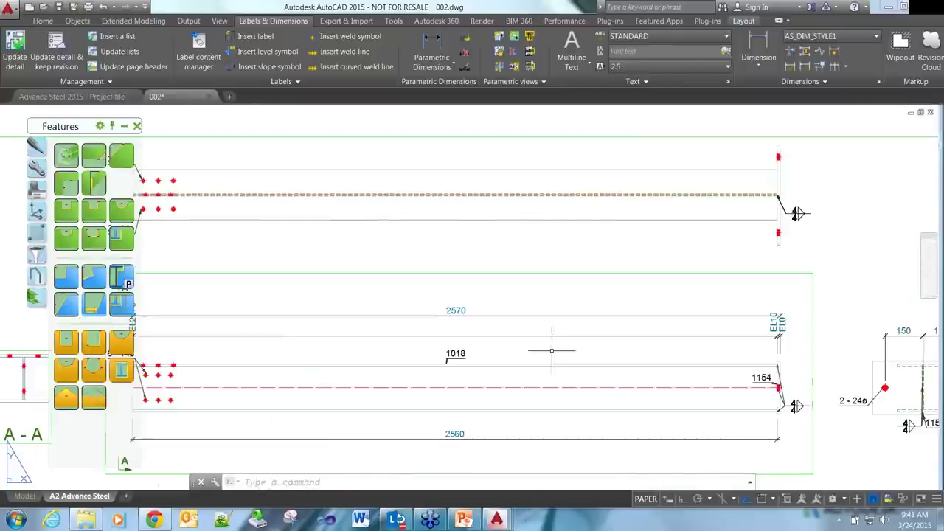
- Delete the bottom 2560 dimension and start a chain with two 50 dimensions from the beam corner
{"action": "left_click", "coordinate": [546, 397]}
{"action": "left_click", "coordinate": [445, 405]}
{"action": "key", "text": "Delete"}
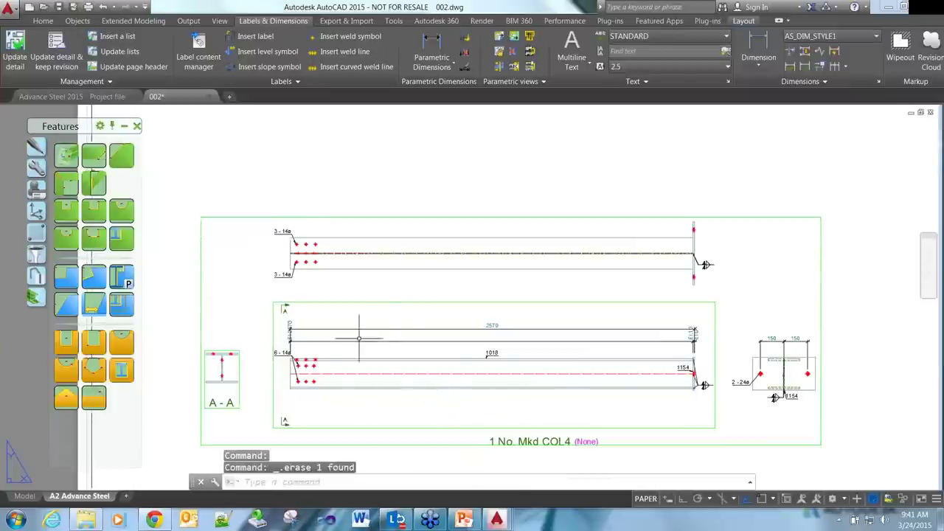
{"action": "left_click", "coordinate": [451, 46]}
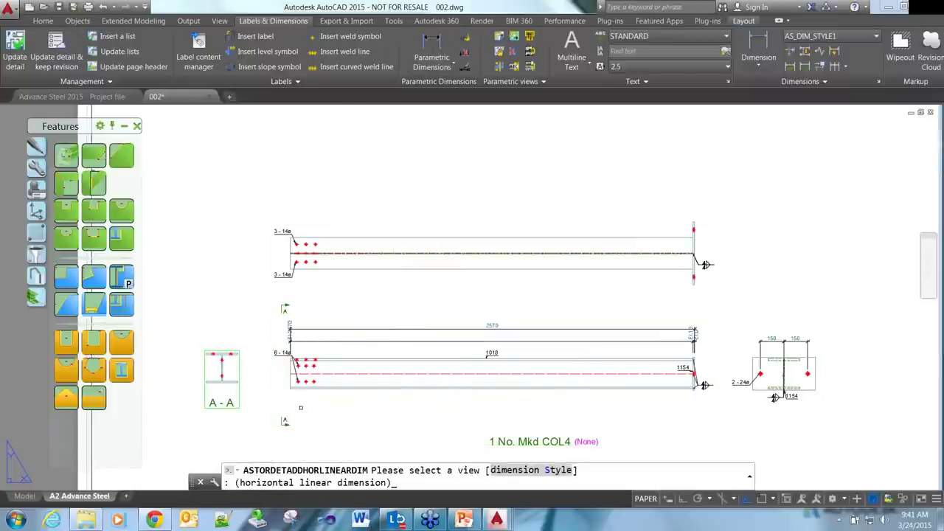
{"action": "left_click", "coordinate": [301, 386]}
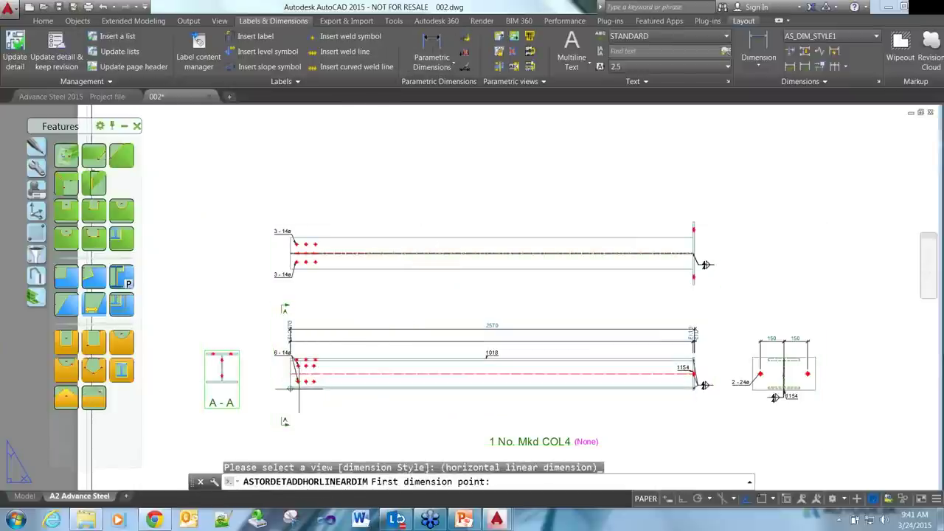
{"action": "scroll", "coordinate": [299, 389], "scroll_direction": "up", "scroll_amount": 6}
{"action": "left_click", "coordinate": [238, 374]}
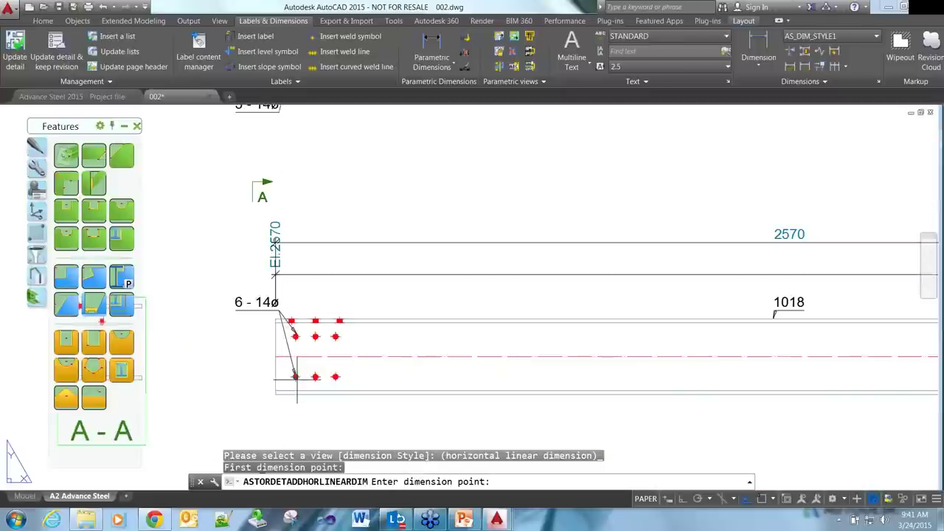
{"action": "left_click", "coordinate": [290, 372]}
{"action": "left_click", "coordinate": [272, 373]}
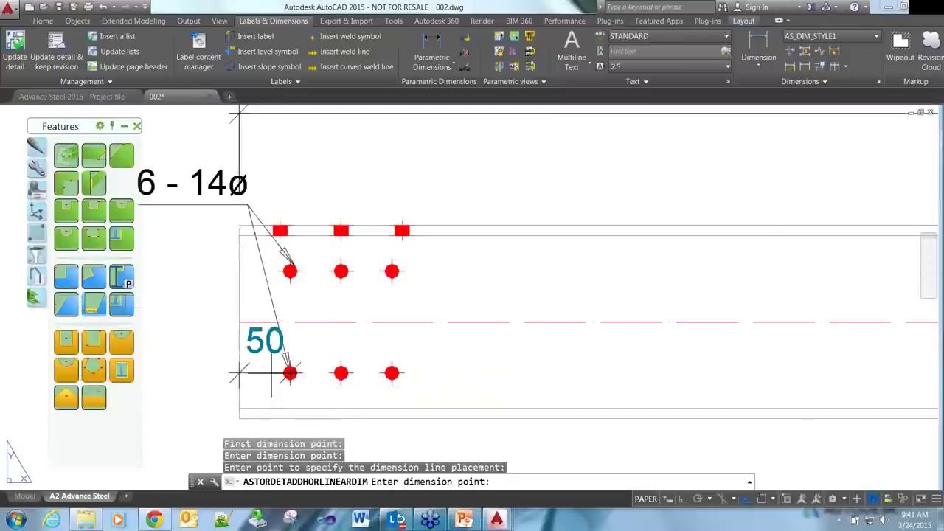
{"action": "left_click", "coordinate": [341, 372]}
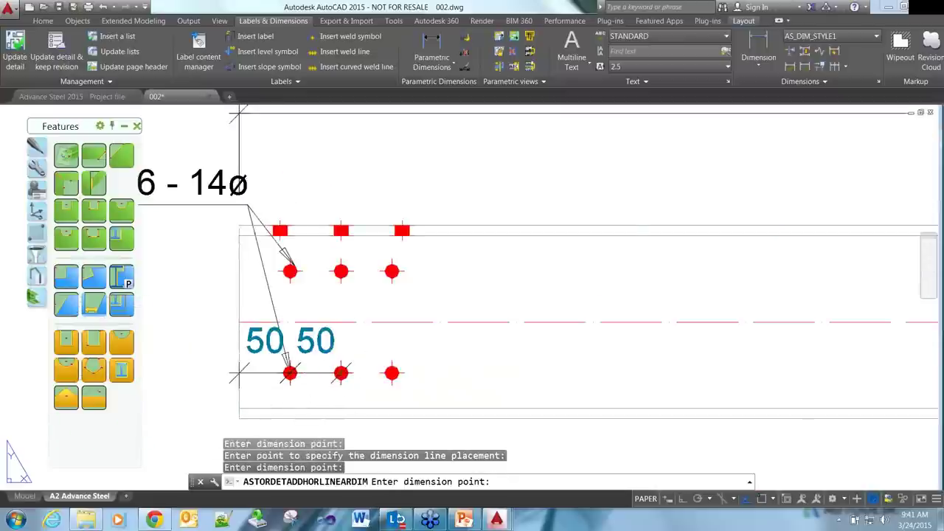
{"action": "key", "text": "Escape"}
- Restart the horizontal chain below the beam with 50 spacings to the lower holes
{"action": "scroll", "coordinate": [304, 408], "scroll_direction": "down", "scroll_amount": 5}
{"action": "scroll", "coordinate": [305, 409], "scroll_direction": "up", "scroll_amount": 5}
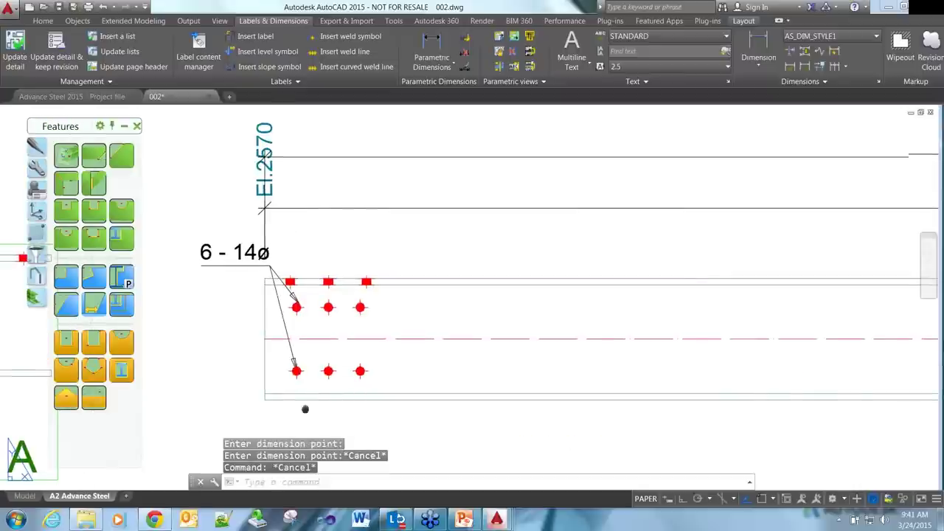
{"action": "middle_click_drag", "start_coordinate": [305, 409], "coordinate": [305, 312]}
{"action": "key", "text": "Return"}
{"action": "left_click", "coordinate": [265, 302]}
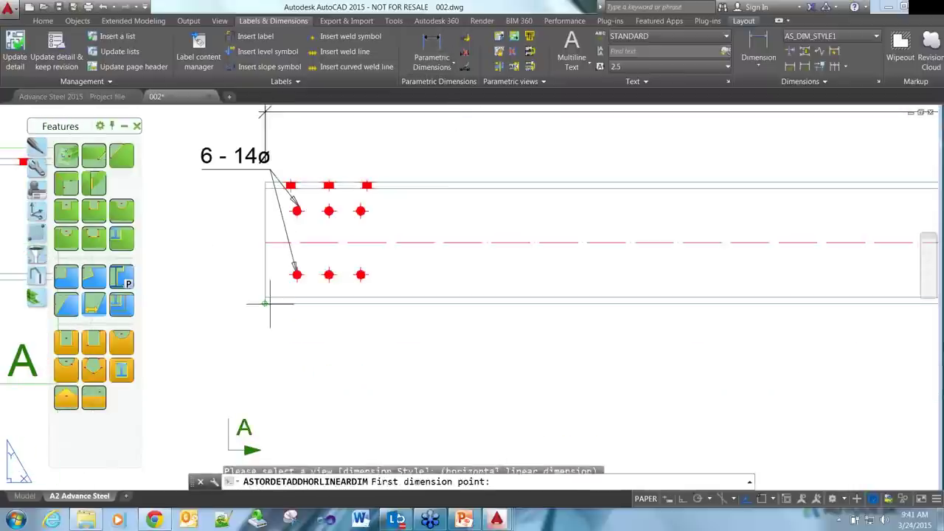
{"action": "left_click", "coordinate": [265, 303]}
{"action": "left_click", "coordinate": [297, 274]}
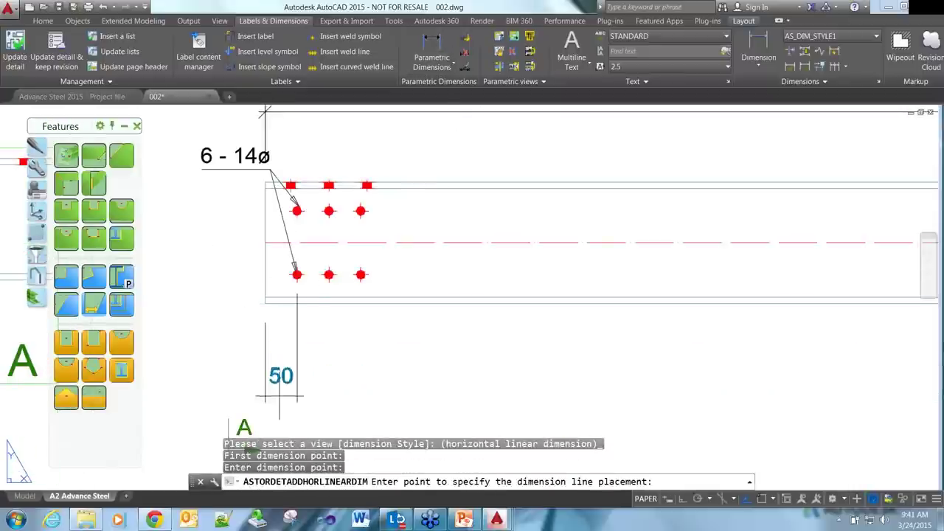
{"action": "left_click", "coordinate": [280, 398]}
{"action": "left_click", "coordinate": [361, 274]}
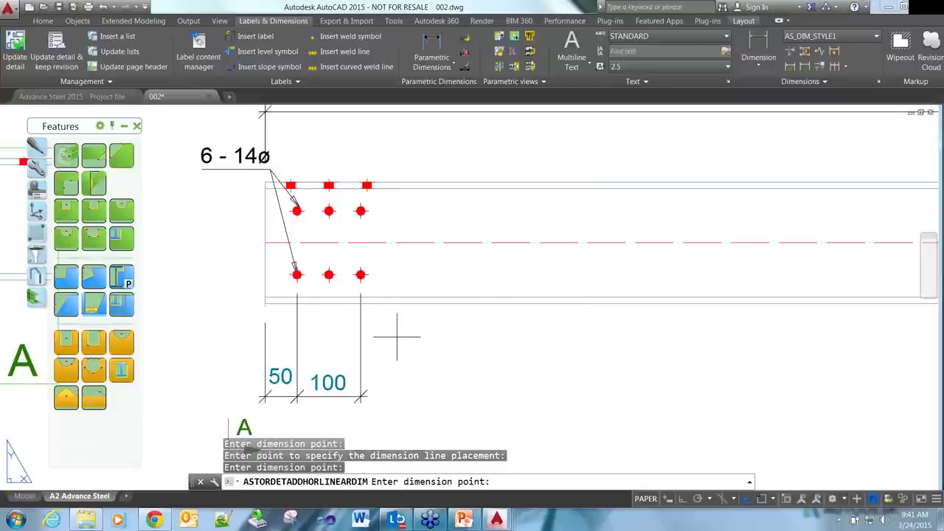
{"action": "scroll", "coordinate": [399, 335], "scroll_direction": "down", "scroll_amount": 3}
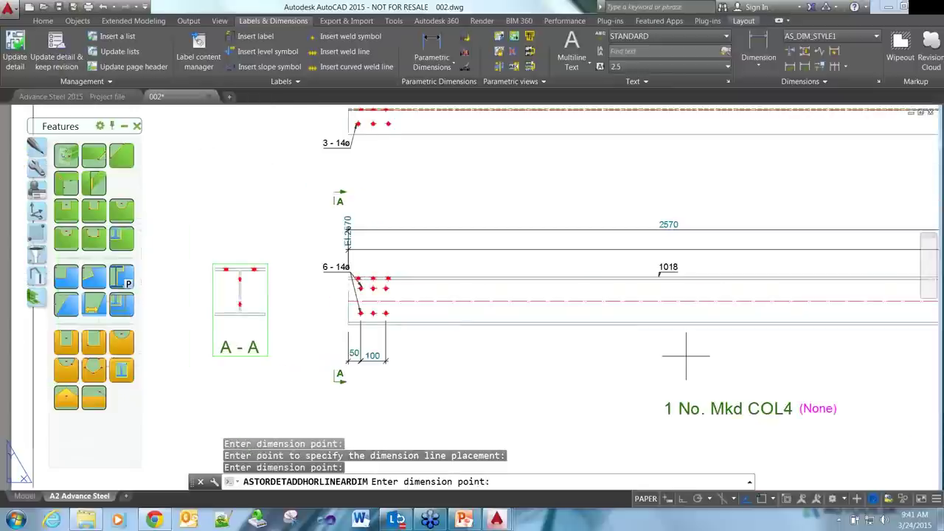
- Extend the chain with 2420 to the beam end plus a 10 end segment, and finish it
{"action": "middle_click_drag", "start_coordinate": [682, 354], "coordinate": [293, 301]}
{"action": "left_click", "coordinate": [578, 284]}
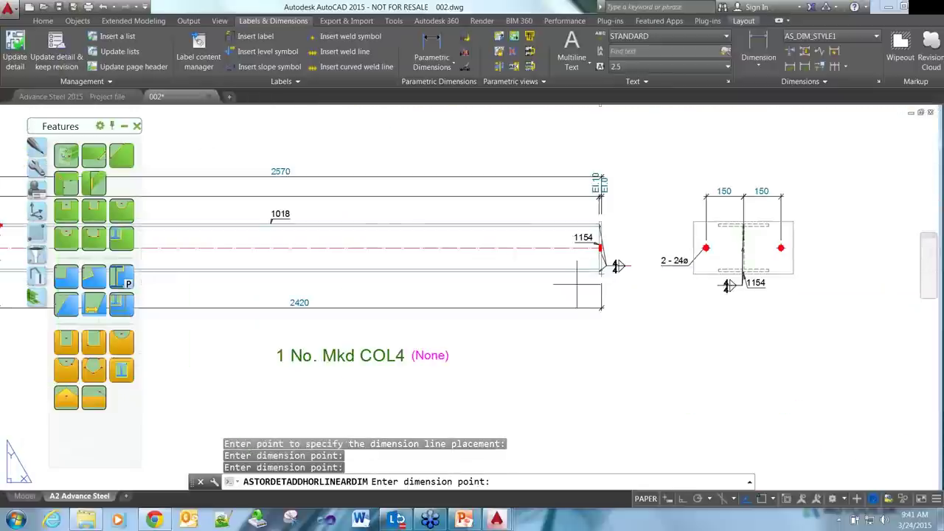
{"action": "scroll", "coordinate": [578, 284], "scroll_direction": "down", "scroll_amount": 3}
{"action": "scroll", "coordinate": [555, 284], "scroll_direction": "down", "scroll_amount": 2}
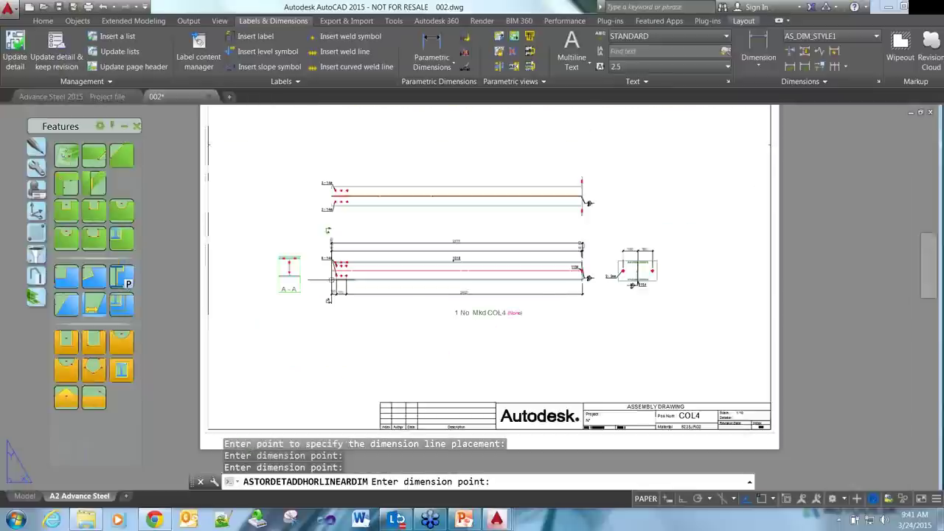
{"action": "scroll", "coordinate": [331, 280], "scroll_direction": "up", "scroll_amount": 5}
{"action": "left_click", "coordinate": [375, 284]}
{"action": "scroll", "coordinate": [376, 285], "scroll_direction": "down", "scroll_amount": 5}
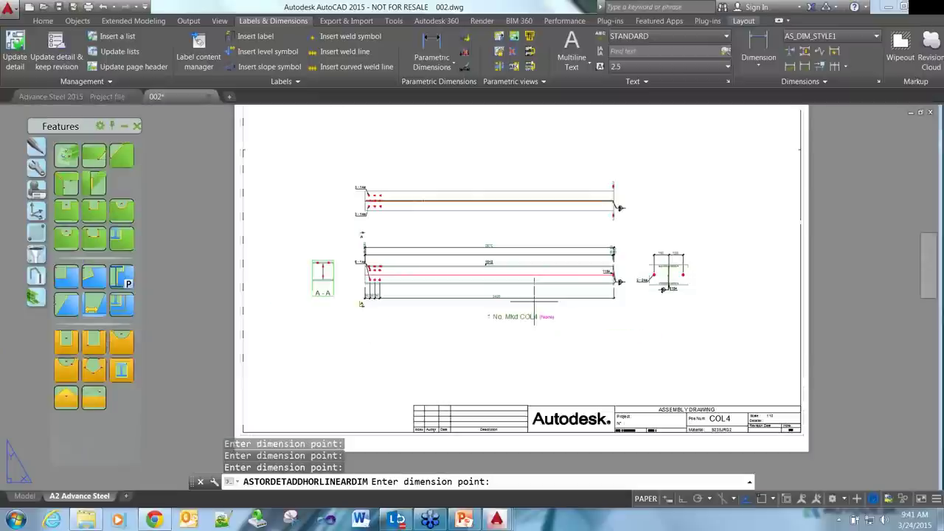
{"action": "scroll", "coordinate": [534, 301], "scroll_direction": "up", "scroll_amount": 5}
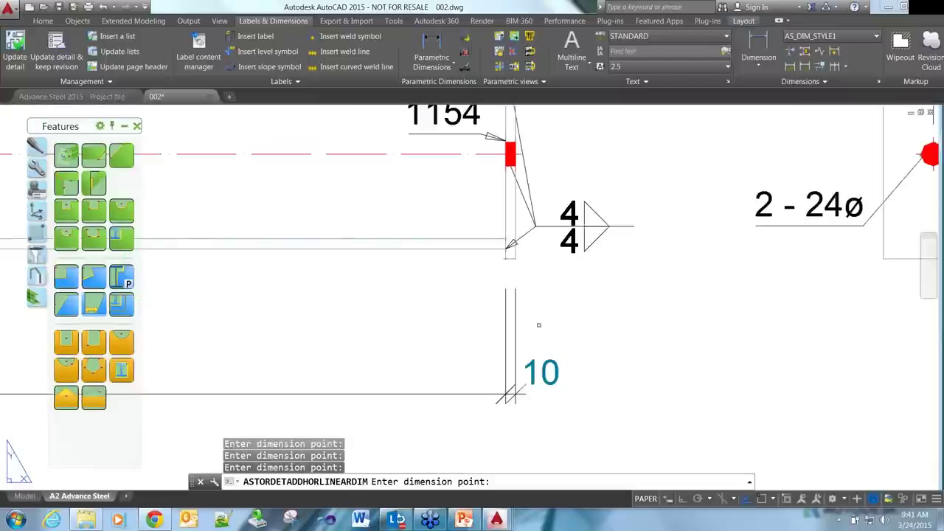
{"action": "left_click", "coordinate": [543, 325]}
{"action": "right_click", "coordinate": [545, 325]}
{"action": "left_click", "coordinate": [562, 270]}
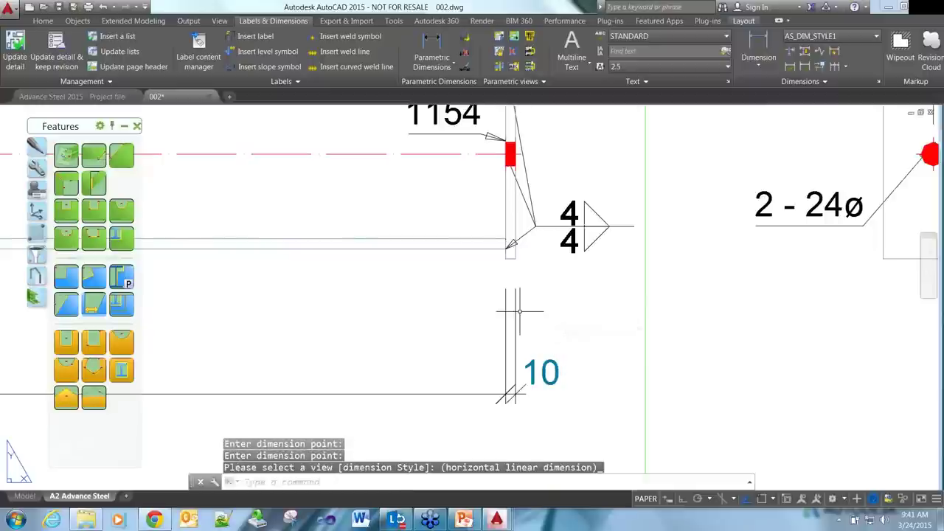
{"action": "scroll", "coordinate": [520, 311], "scroll_direction": "down", "scroll_amount": 2}
{"action": "scroll", "coordinate": [520, 310], "scroll_direction": "down", "scroll_amount": 3}
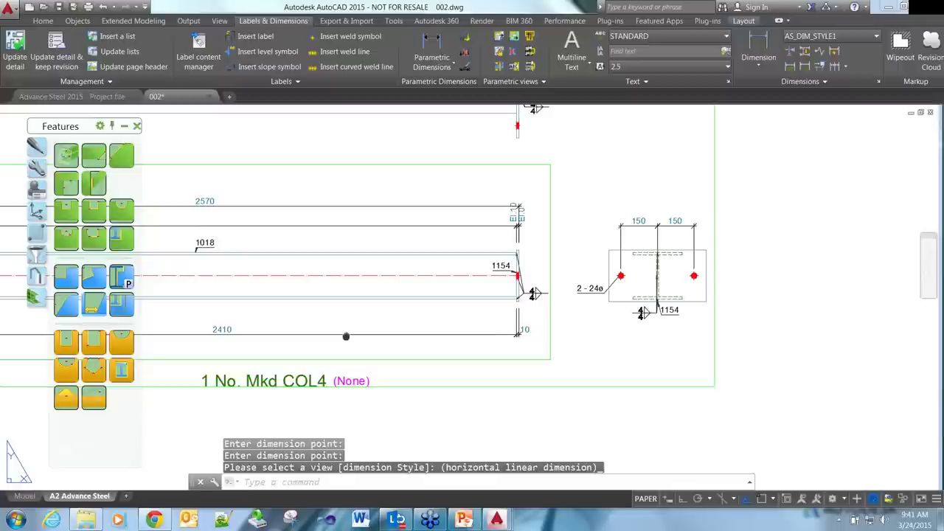
{"action": "middle_click_drag", "start_coordinate": [346, 336], "coordinate": [523, 354]}
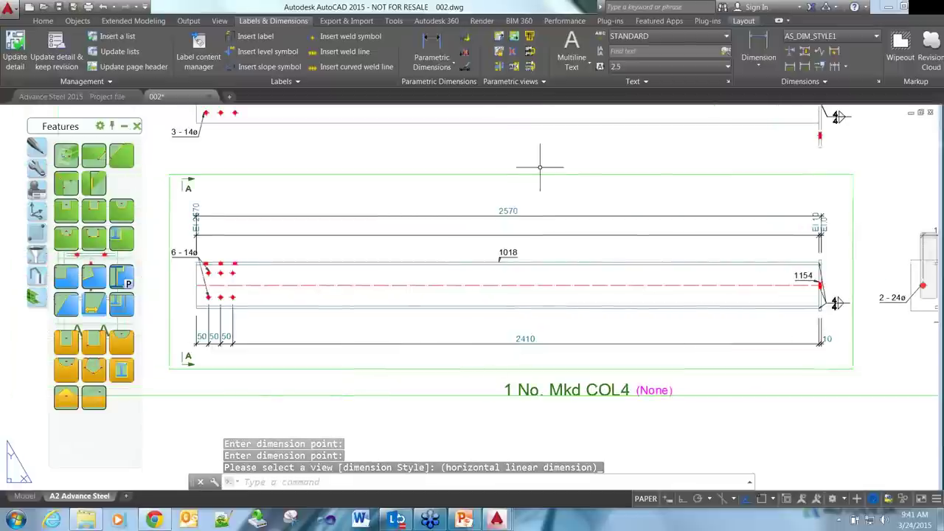
- Remove the 10 end dimension so the bottom chain reads 50, 50, 50, 2420
{"action": "left_click", "coordinate": [468, 54]}
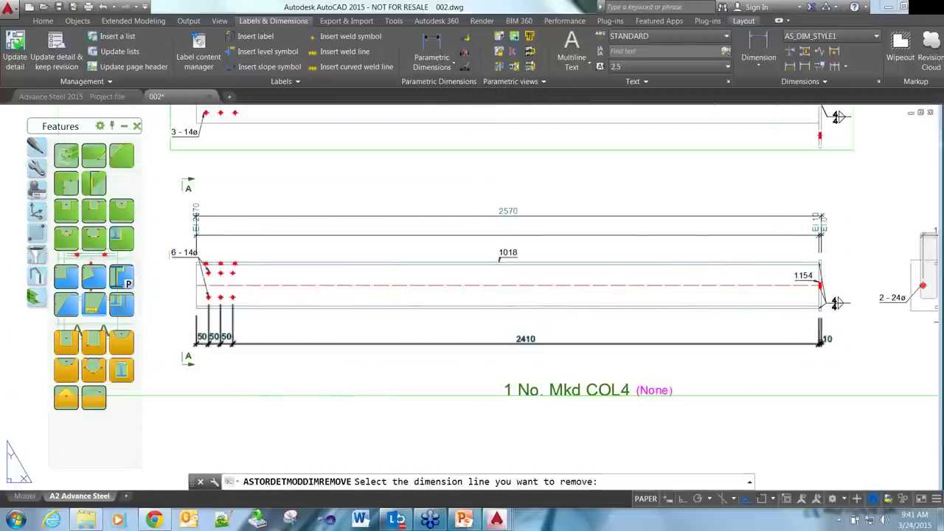
{"action": "scroll", "coordinate": [824, 339], "scroll_direction": "up", "scroll_amount": 2}
{"action": "scroll", "coordinate": [826, 334], "scroll_direction": "up", "scroll_amount": 2}
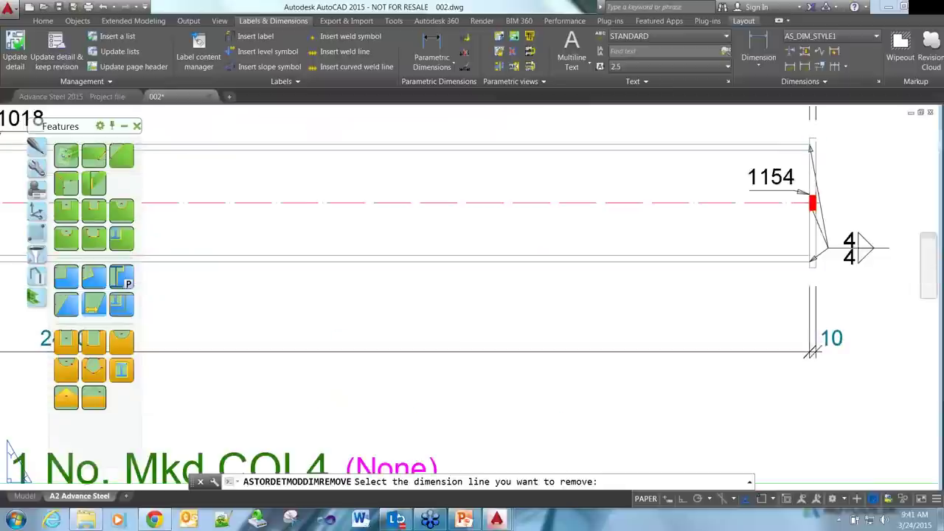
{"action": "left_click", "coordinate": [814, 335]}
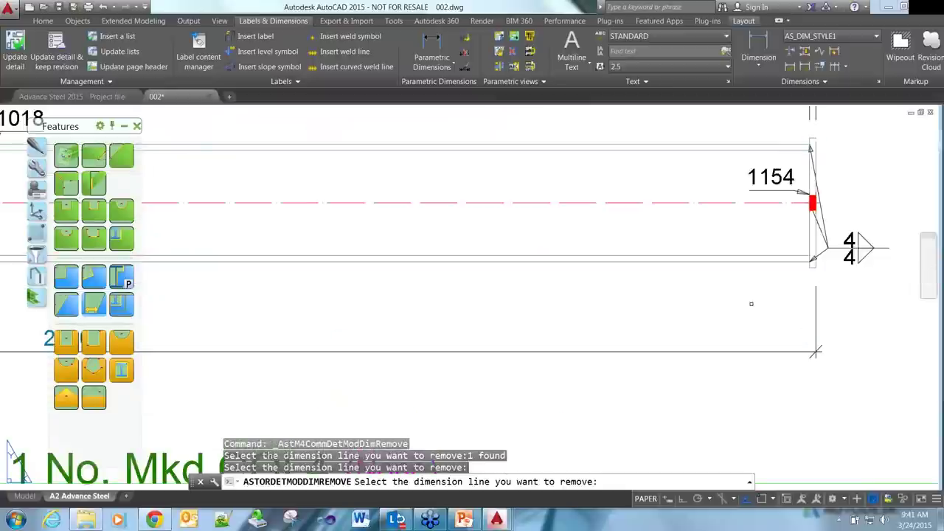
{"action": "scroll", "coordinate": [816, 351], "scroll_direction": "down", "scroll_amount": 2}
{"action": "scroll", "coordinate": [751, 304], "scroll_direction": "down", "scroll_amount": 2}
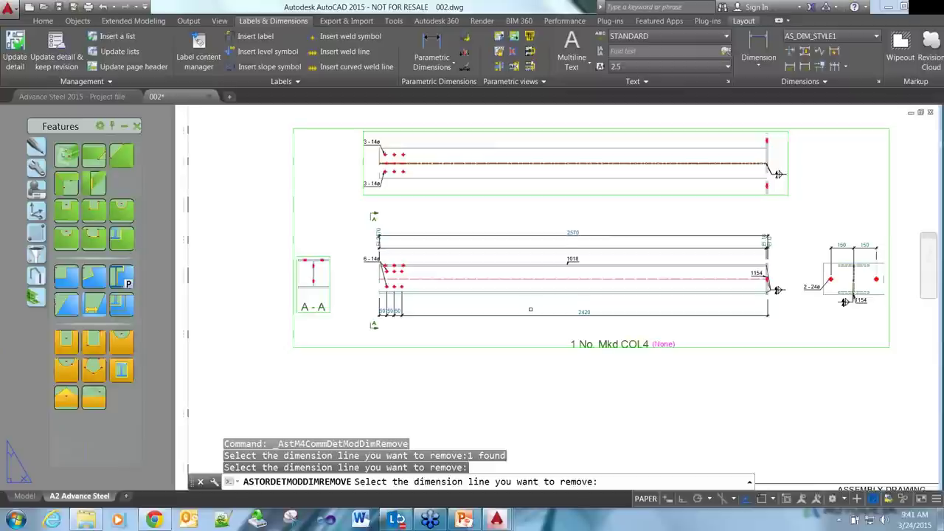
{"action": "scroll", "coordinate": [531, 309], "scroll_direction": "up", "scroll_amount": 4}
{"action": "scroll", "coordinate": [531, 309], "scroll_direction": "down", "scroll_amount": 2}
{"action": "key", "text": "Return"}
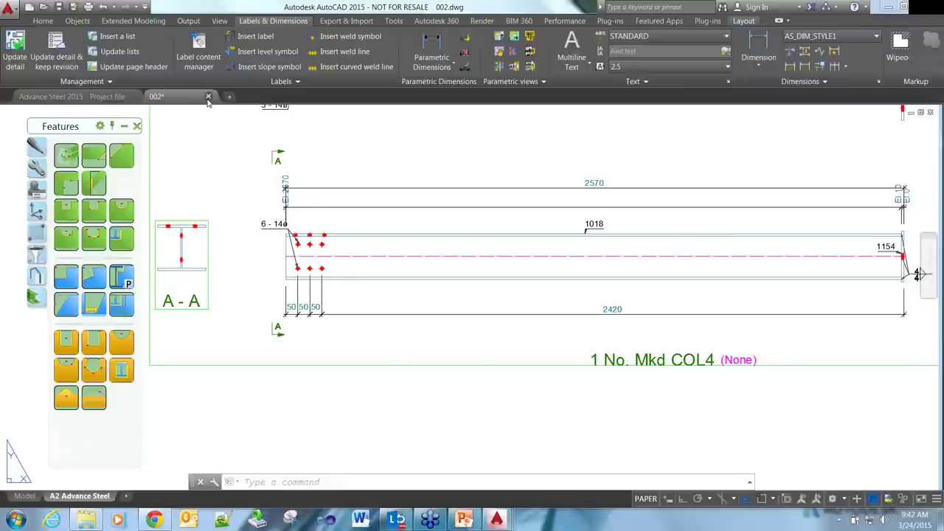
- Close and save drawing 002, then open one column's properties in the model
{"action": "left_click", "coordinate": [209, 97]}
{"action": "key", "text": "Return"}
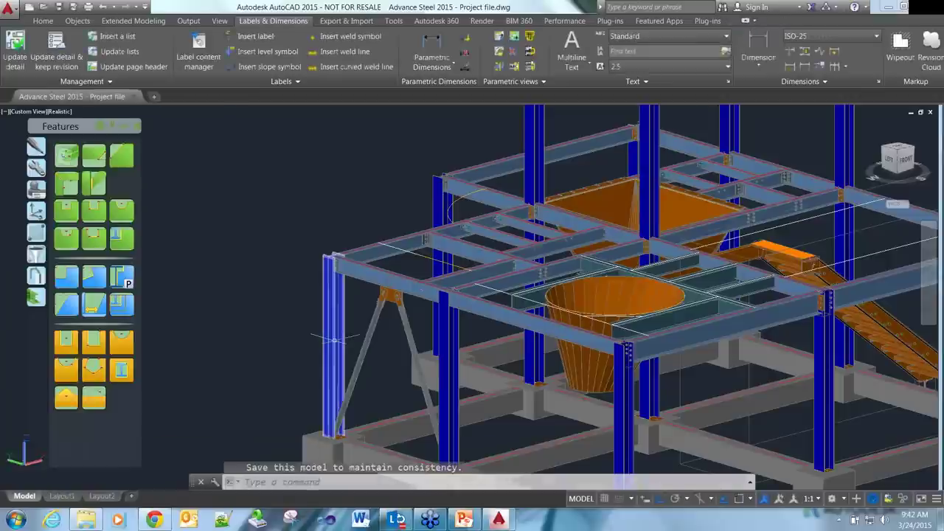
{"action": "double_click", "coordinate": [335, 340]}
{"action": "left_click", "coordinate": [599, 256]}
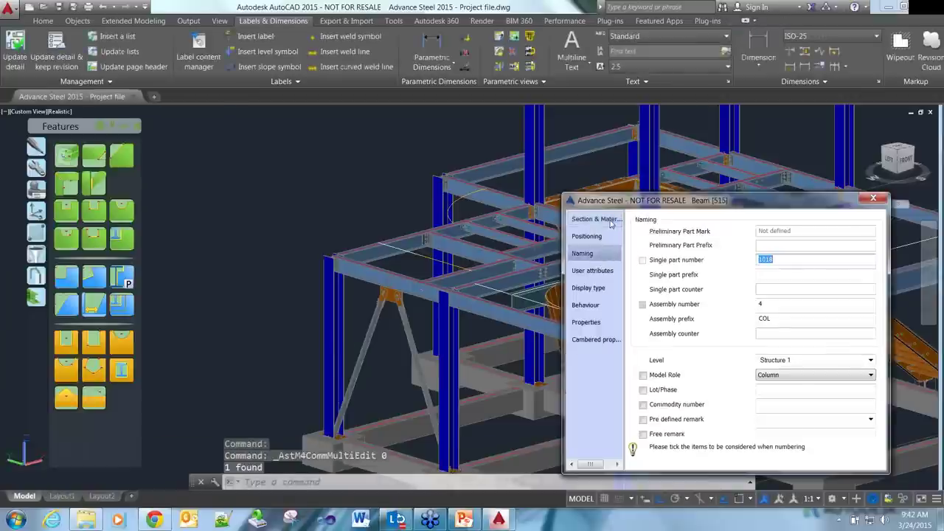
{"action": "left_click", "coordinate": [611, 221]}
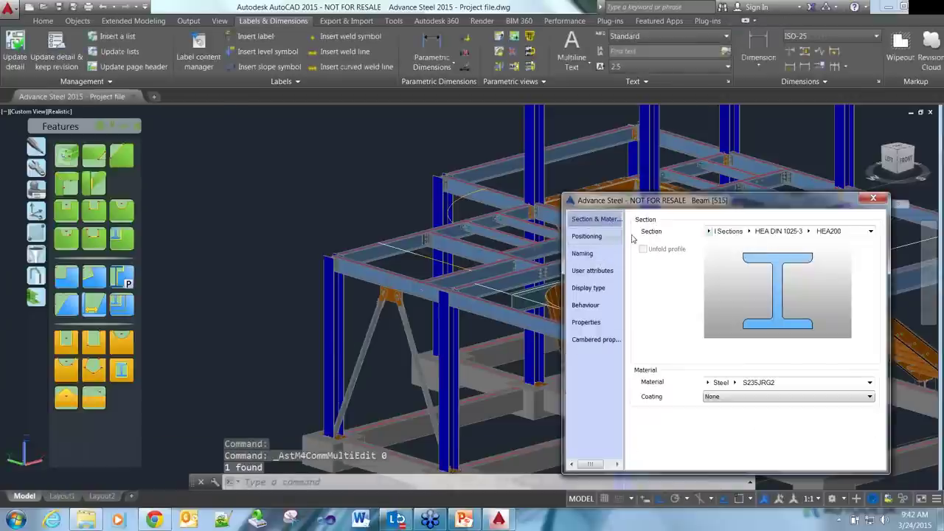
- Change the column section from HEA200 to HEA280 and save the model
{"action": "left_click", "coordinate": [809, 232]}
{"action": "left_click", "coordinate": [814, 361]}
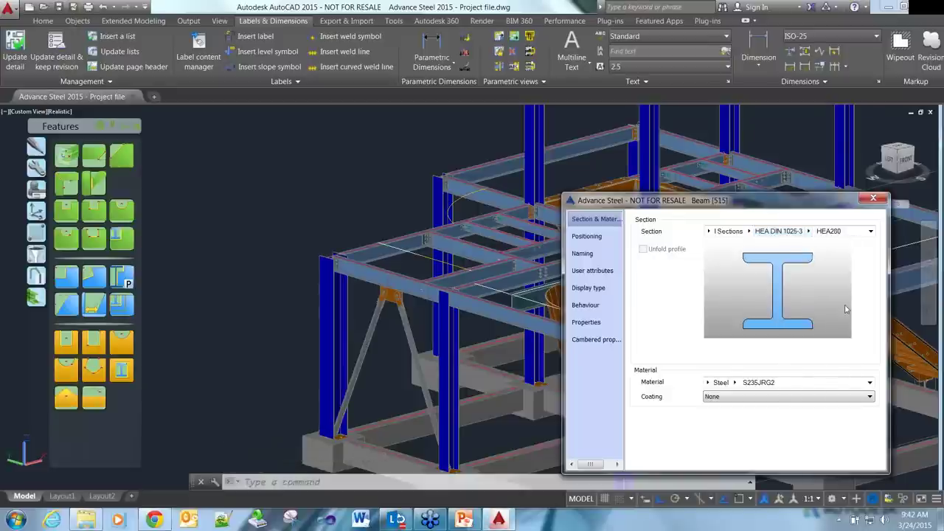
{"action": "left_click", "coordinate": [874, 200]}
{"action": "key", "text": "ctrl+s"}
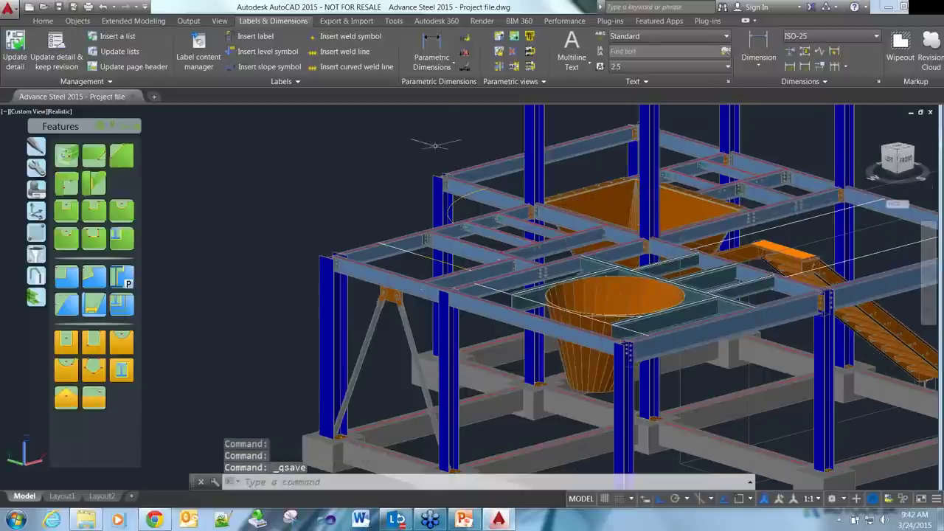
- Force-update all drawings flagged as needing an update in the Document Manager
{"action": "left_click", "coordinate": [45, 21]}
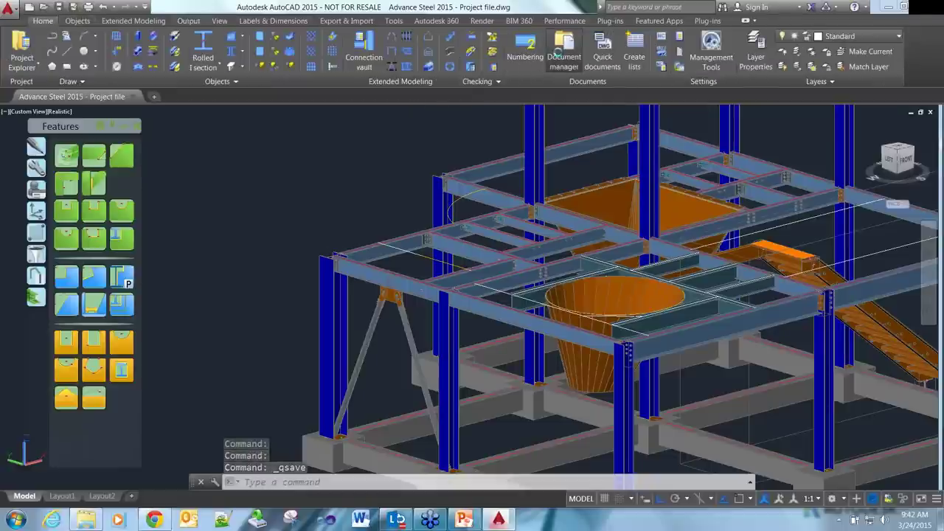
{"action": "left_click", "coordinate": [558, 51]}
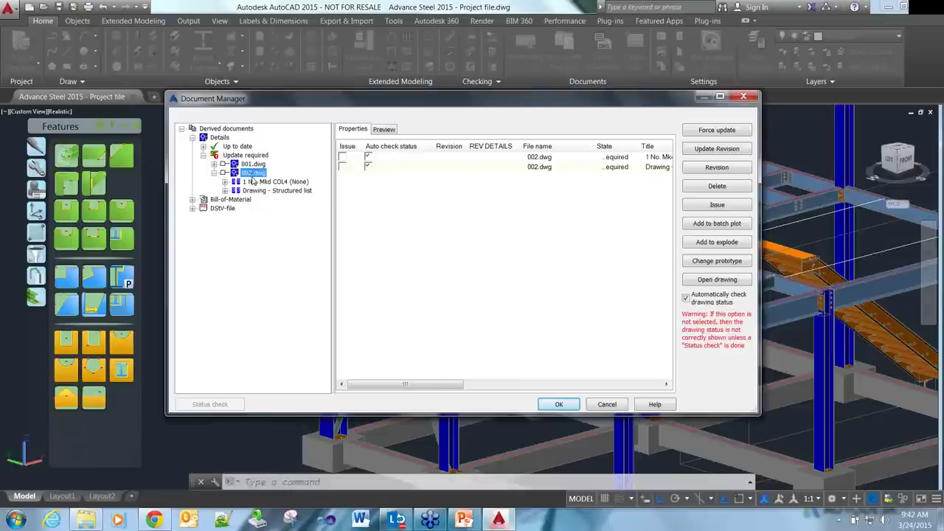
{"action": "left_click", "coordinate": [254, 156]}
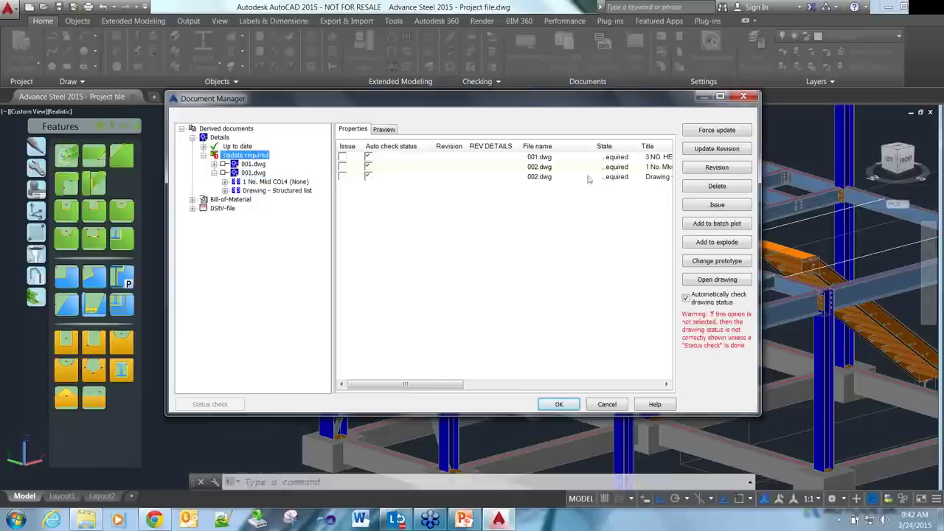
{"action": "left_click", "coordinate": [748, 131]}
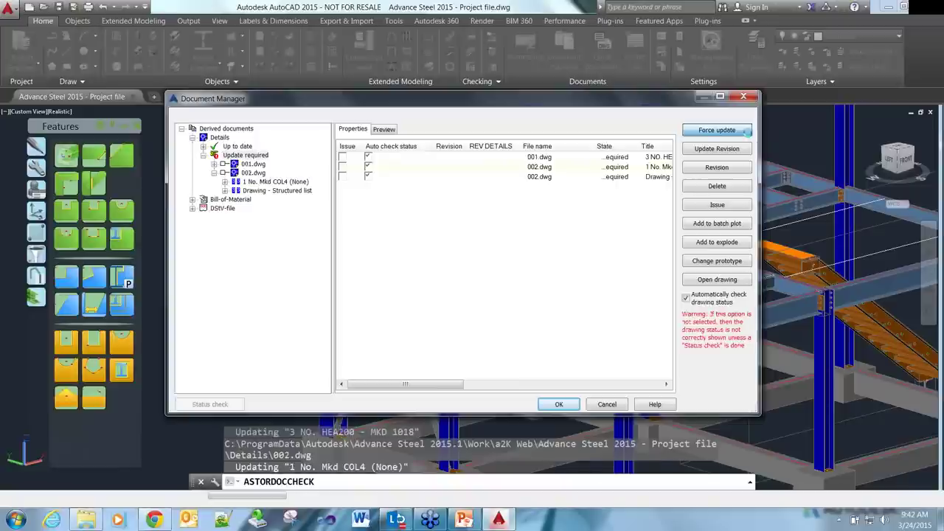
- Open 002.dwg, review its parts list (HEA280, 114.88 kg total), and close it
{"action": "left_click", "coordinate": [260, 163]}
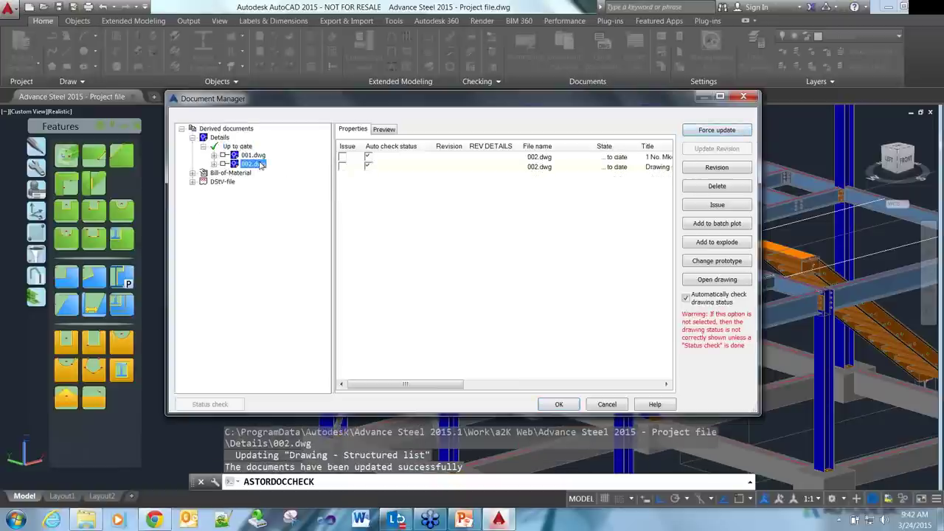
{"action": "double_click", "coordinate": [260, 164]}
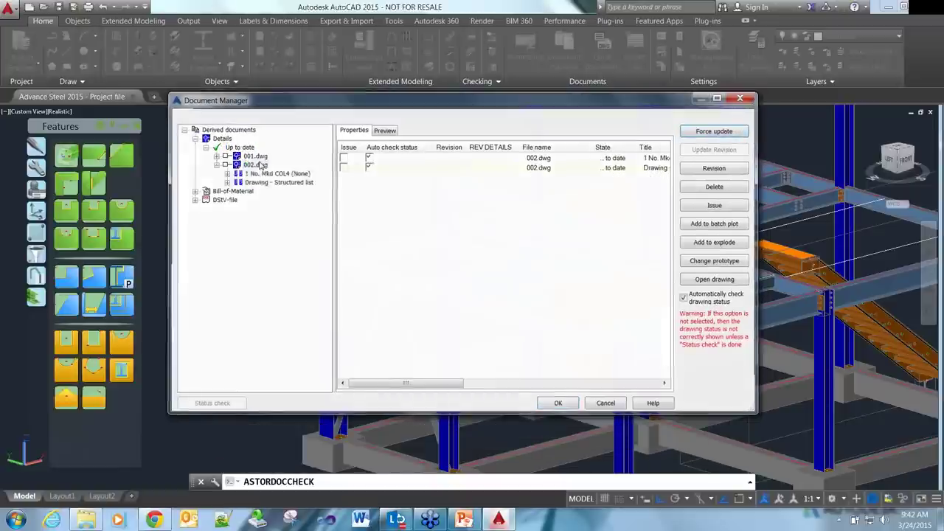
{"action": "left_click", "coordinate": [443, 189]}
{"action": "middle_click_drag", "start_coordinate": [478, 198], "coordinate": [458, 336]}
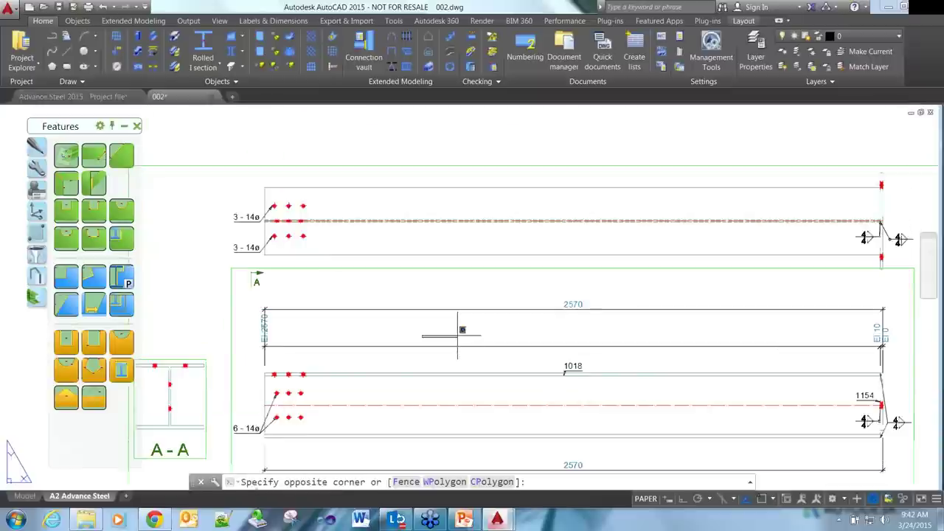
{"action": "key", "text": "Escape"}
{"action": "scroll", "coordinate": [458, 336], "scroll_direction": "down", "scroll_amount": 6}
{"action": "scroll", "coordinate": [625, 234], "scroll_direction": "up", "scroll_amount": 8}
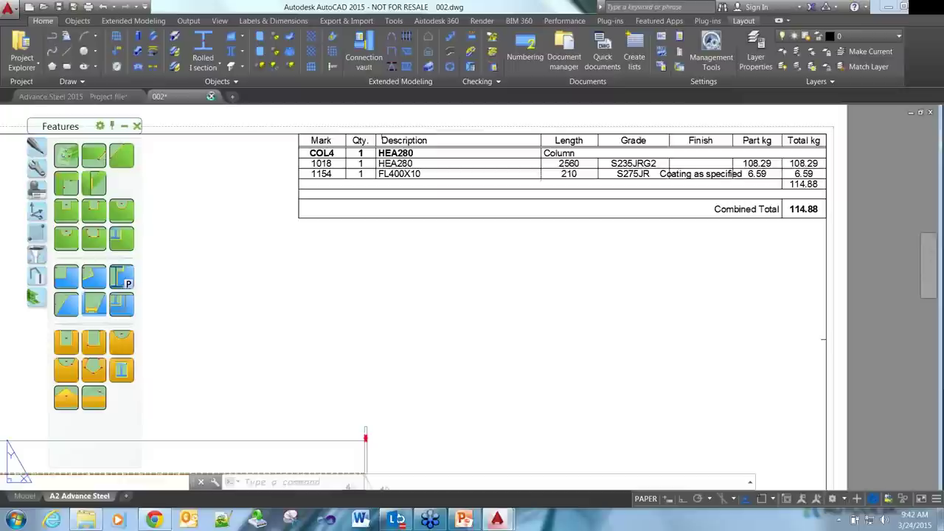
{"action": "left_click", "coordinate": [210, 96]}
{"action": "key", "text": "Return"}
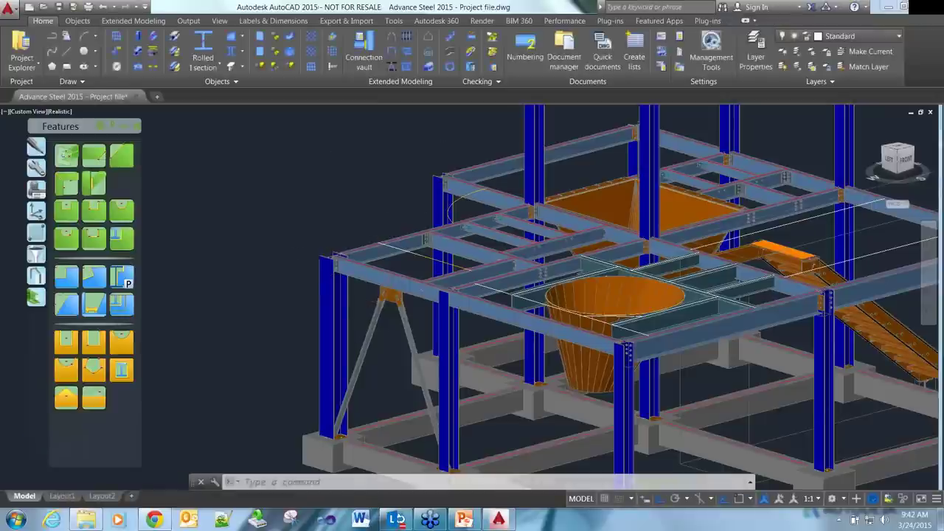
- Cut the plate corner straight at X 100, Y 100 (45°), then save the model
{"action": "scroll", "coordinate": [253, 217], "scroll_direction": "up", "scroll_amount": 5}
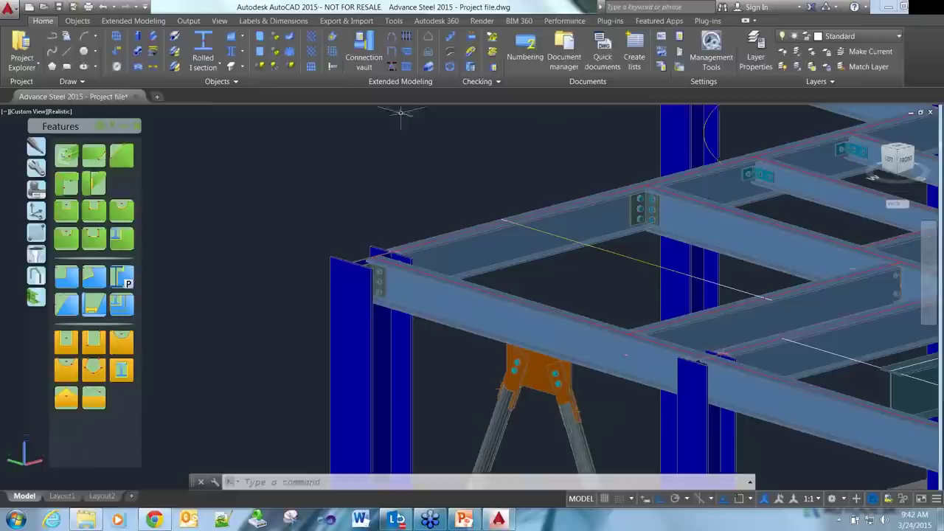
{"action": "left_click", "coordinate": [103, 278]}
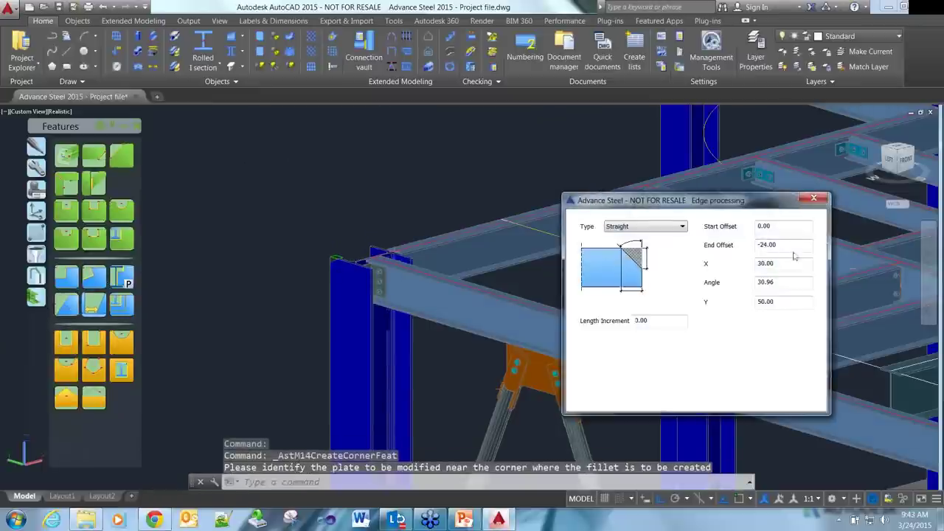
{"action": "double_click", "coordinate": [790, 266]}
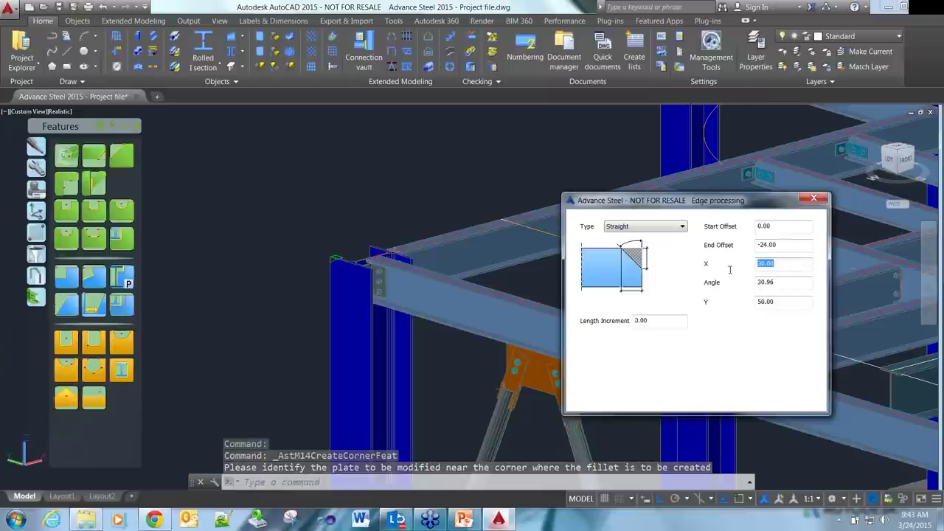
{"action": "type", "text": "100"}
{"action": "key", "text": "Tab"}
{"action": "key", "text": "Tab"}
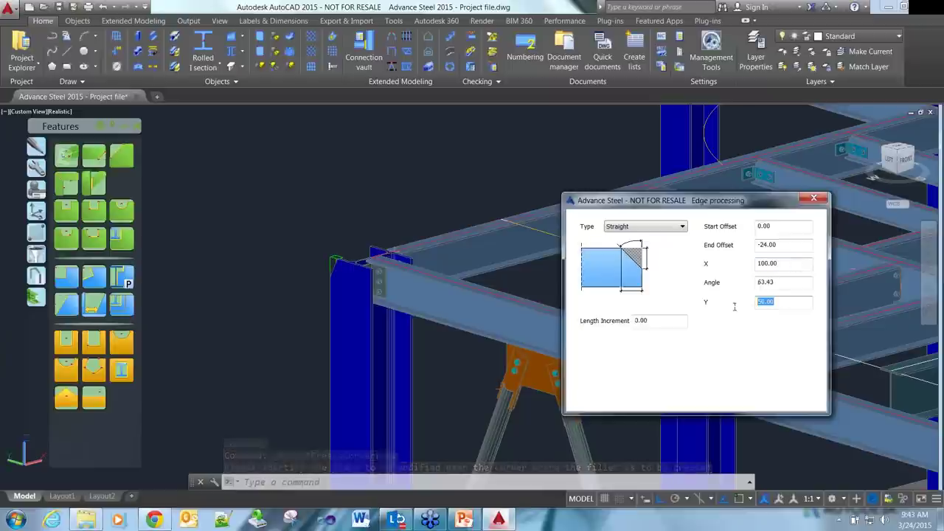
{"action": "type", "text": "100"}
{"action": "left_click", "coordinate": [782, 285]}
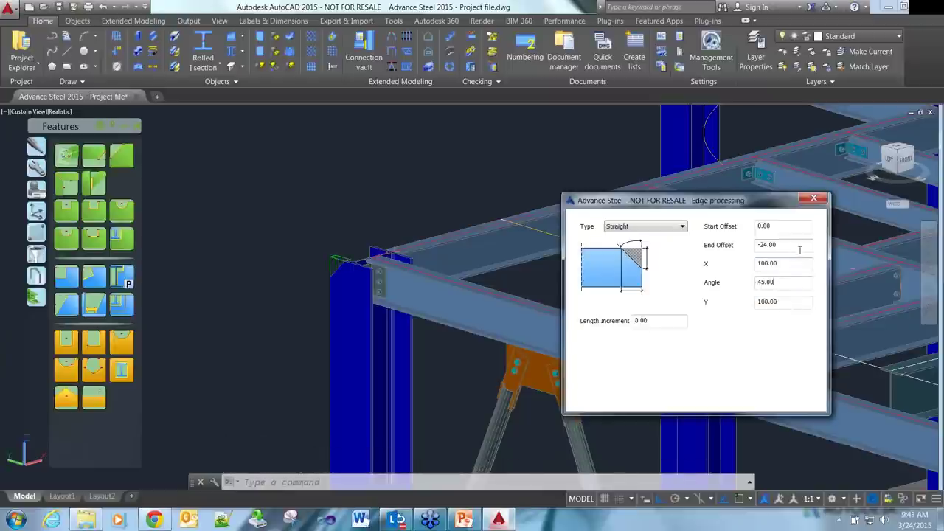
{"action": "left_click", "coordinate": [813, 197]}
{"action": "key", "text": "ctrl+s"}
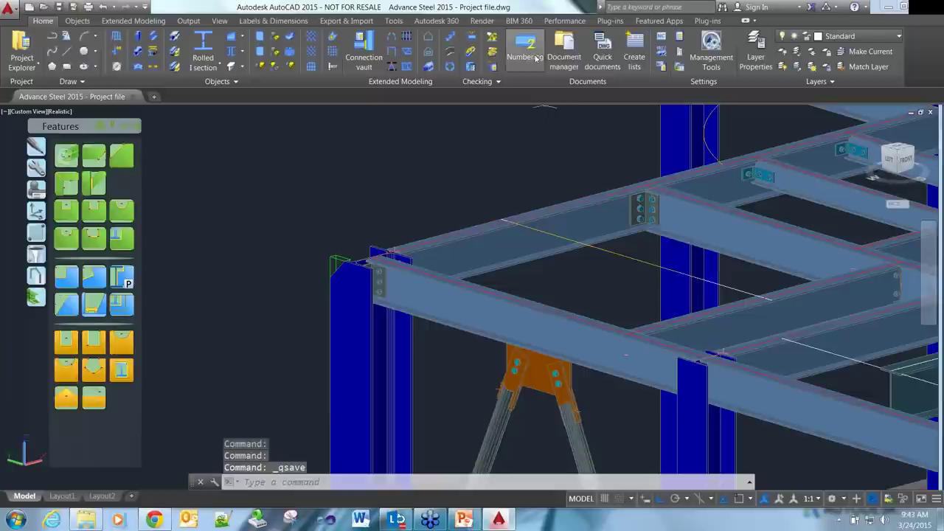
- Renumber parts, then revise outdated drawings to revision A with checker initials, producing 001-A and 002-A
{"action": "left_click", "coordinate": [527, 53]}
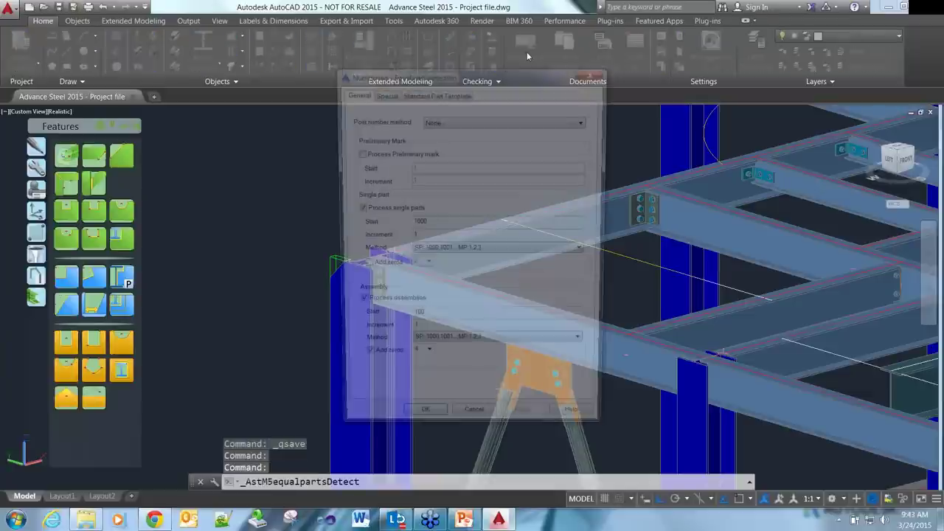
{"action": "left_click", "coordinate": [421, 429]}
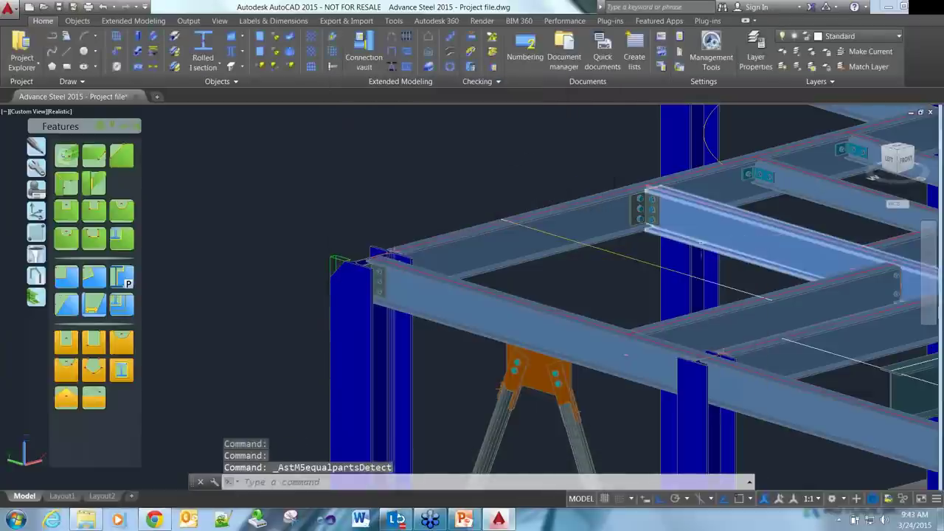
{"action": "left_click", "coordinate": [565, 59]}
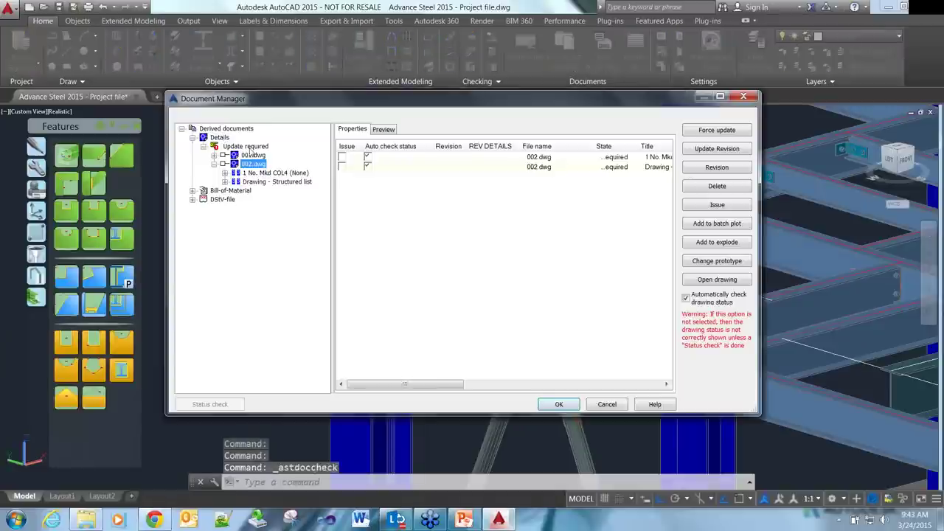
{"action": "left_click", "coordinate": [251, 150]}
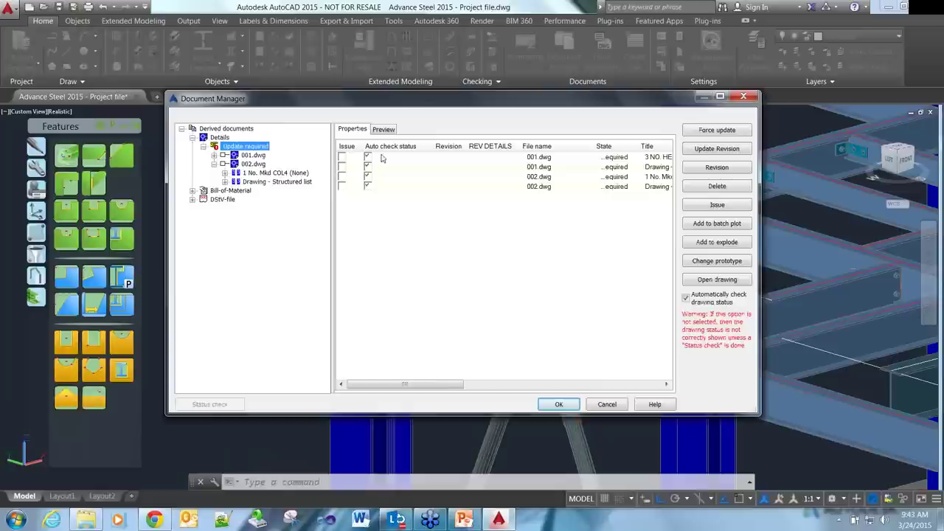
{"action": "left_click", "coordinate": [699, 150]}
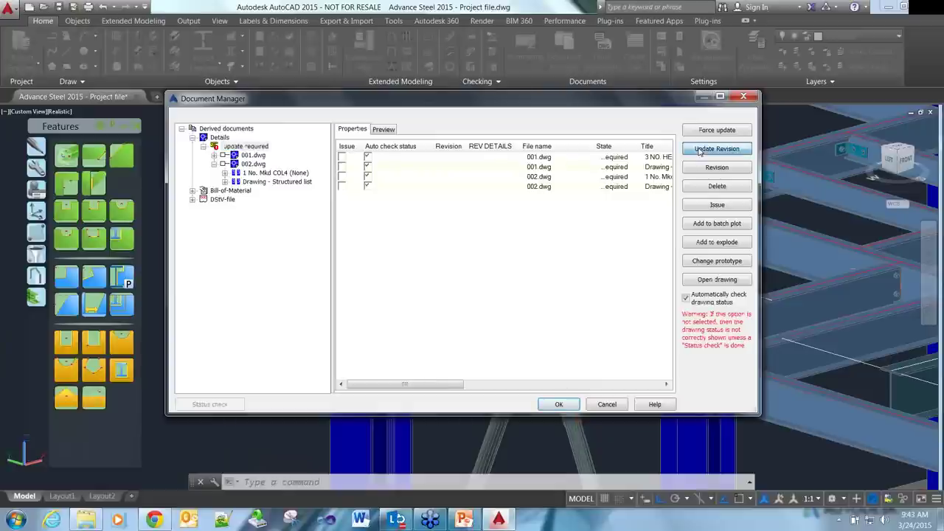
{"action": "type", "text": "SH"}
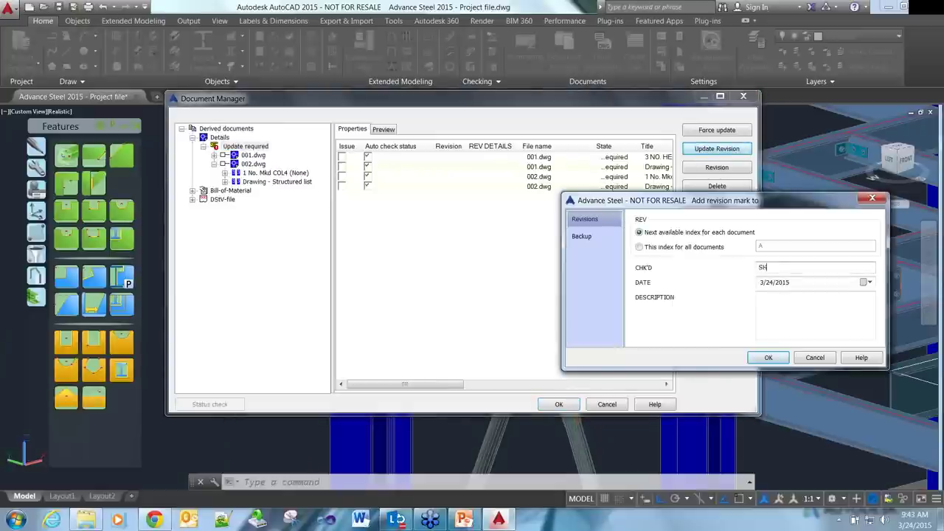
{"action": "type", "text": "G"}
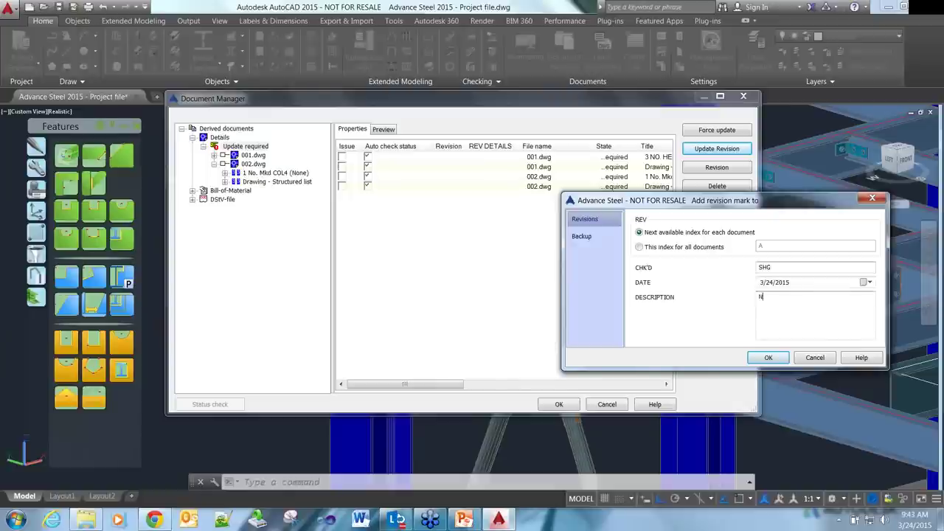
{"action": "type", "text": "OTCH ADDED"}
{"action": "left_click", "coordinate": [768, 359]}
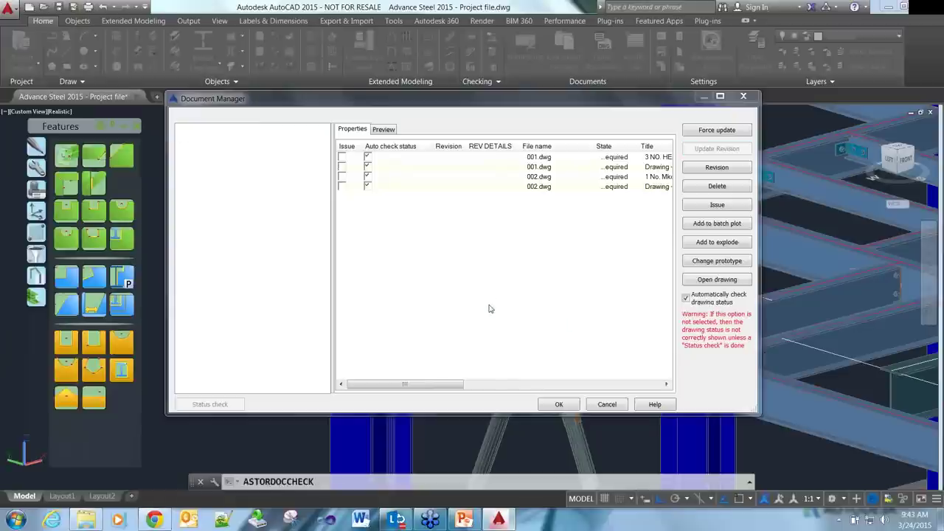
{"action": "left_click", "coordinate": [276, 156]}
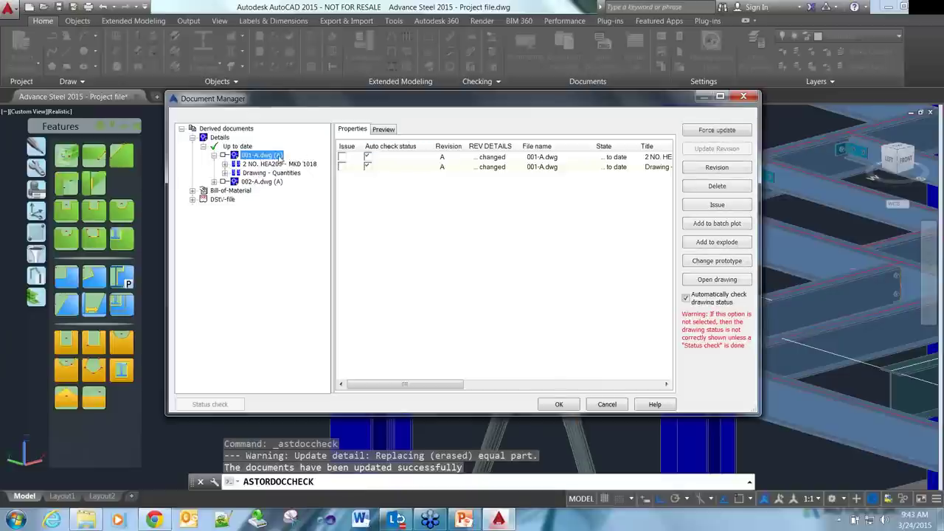
- Open 001-A.dwg, set the Sp Beam Top detail view to Always On, then close it
{"action": "double_click", "coordinate": [280, 159]}
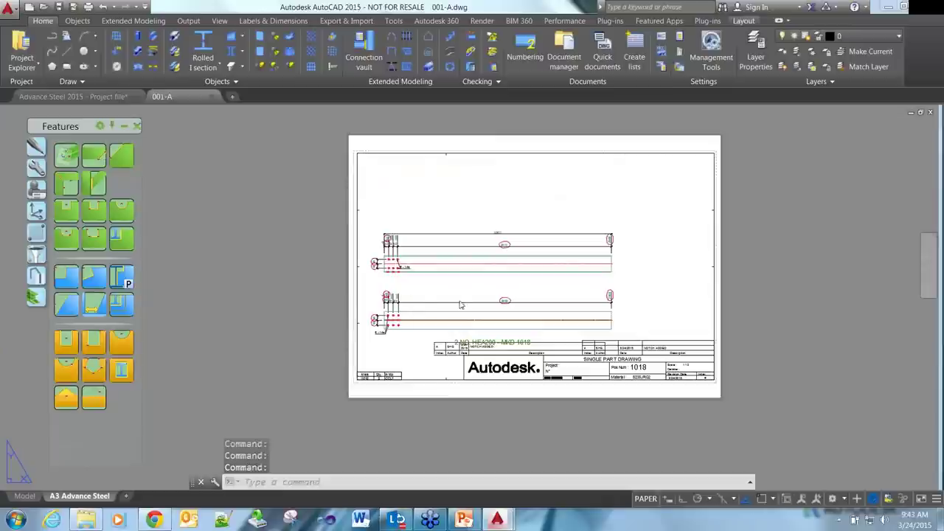
{"action": "left_click", "coordinate": [445, 283]}
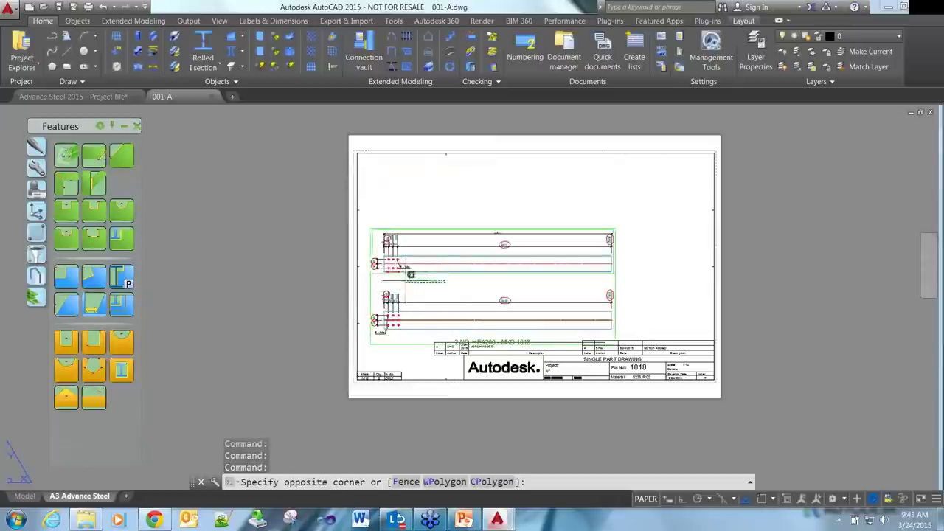
{"action": "scroll", "coordinate": [402, 274], "scroll_direction": "up", "scroll_amount": 5}
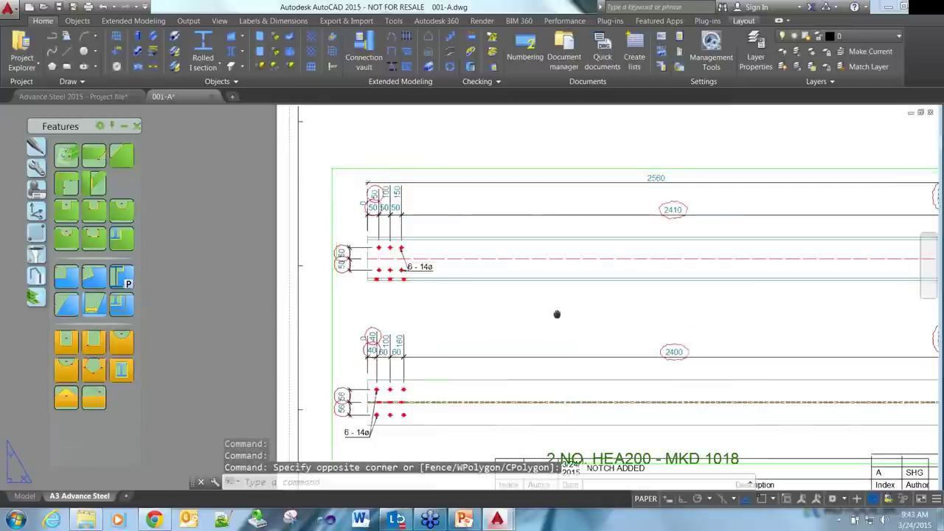
{"action": "scroll", "coordinate": [557, 314], "scroll_direction": "down", "scroll_amount": 4}
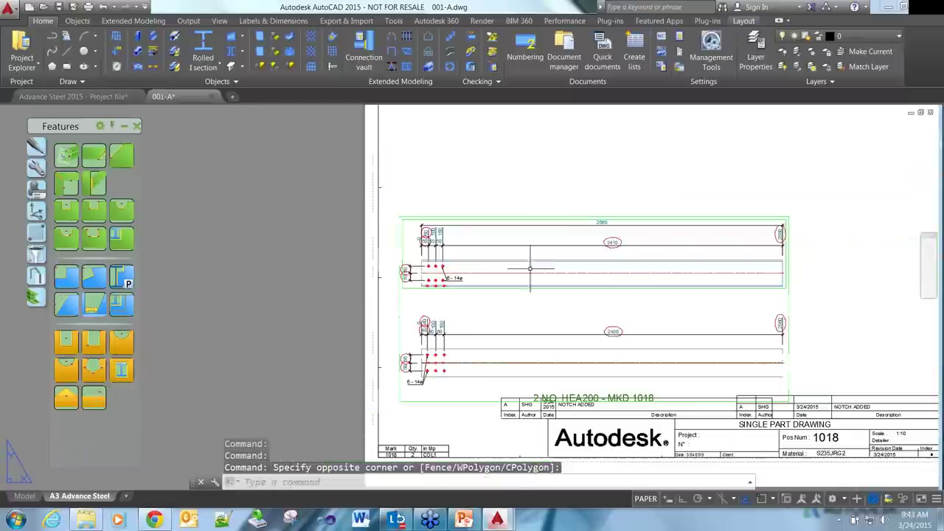
{"action": "double_click", "coordinate": [563, 214]}
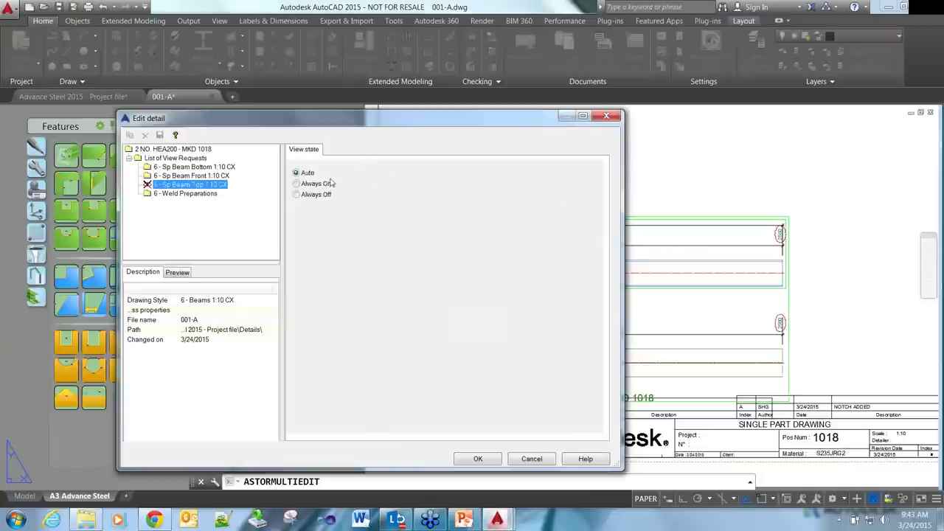
{"action": "left_click", "coordinate": [328, 184]}
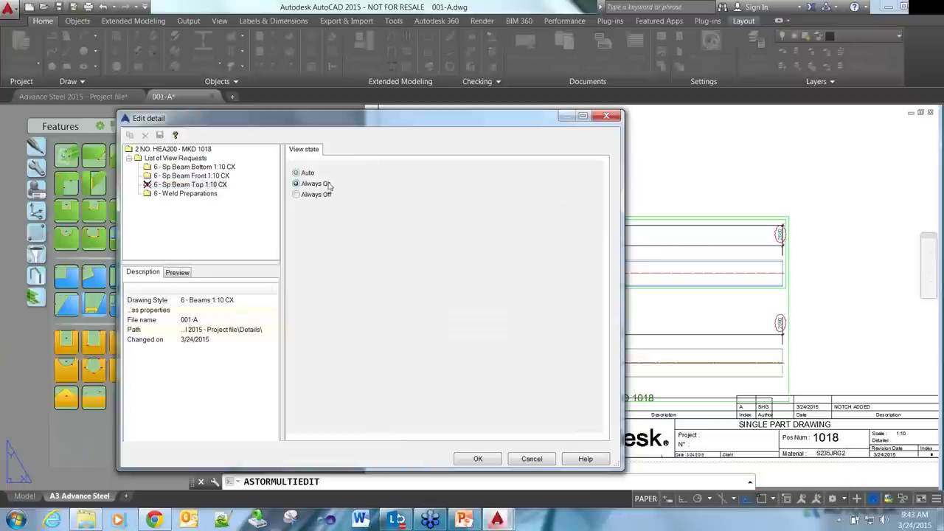
{"action": "left_click", "coordinate": [473, 460]}
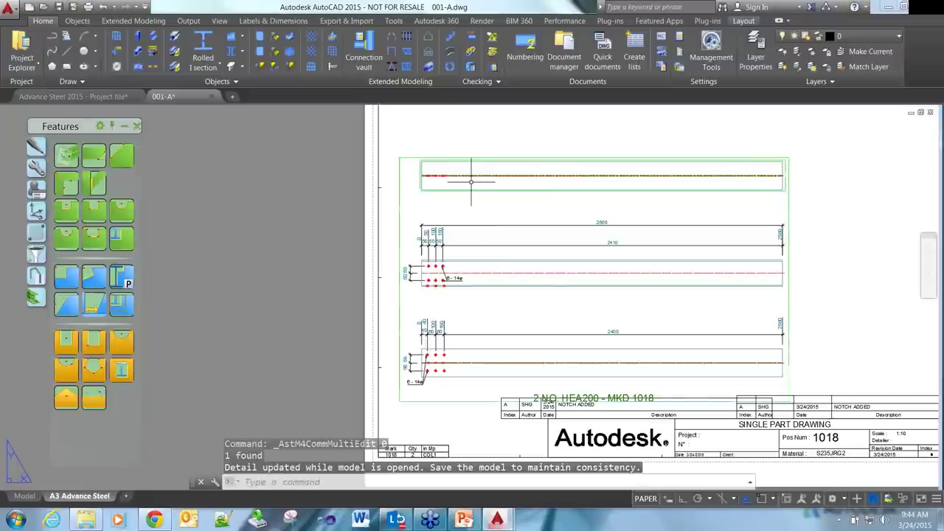
{"action": "scroll", "coordinate": [471, 180], "scroll_direction": "down", "scroll_amount": 2}
{"action": "left_click", "coordinate": [211, 97]}
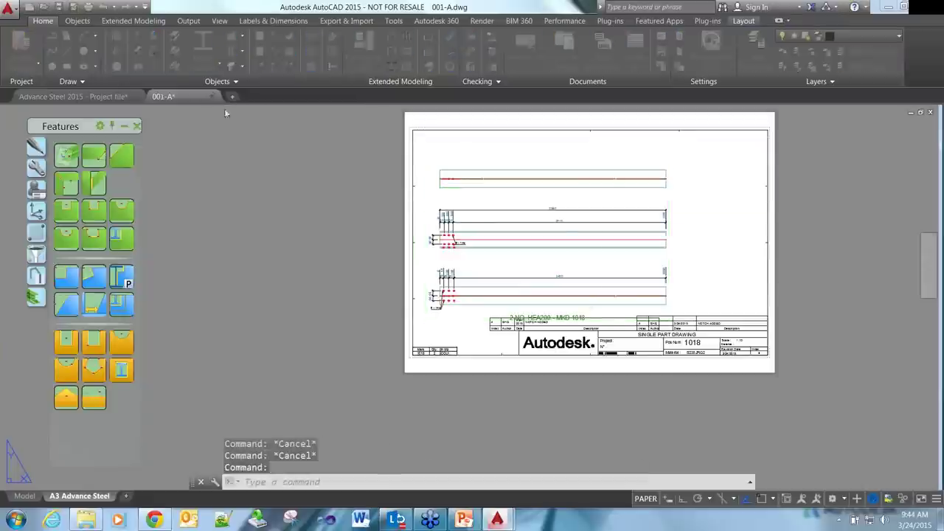
{"action": "key", "text": "Escape"}
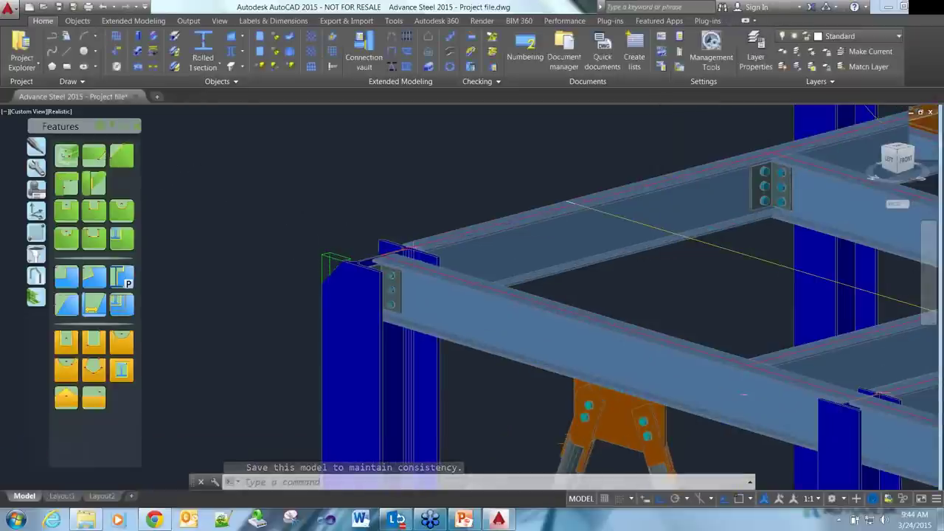
- Save the model and create NC files for the left column and its two top beams
{"action": "scroll", "coordinate": [324, 266], "scroll_direction": "down", "scroll_amount": 2}
{"action": "scroll", "coordinate": [325, 273], "scroll_direction": "down", "scroll_amount": 3}
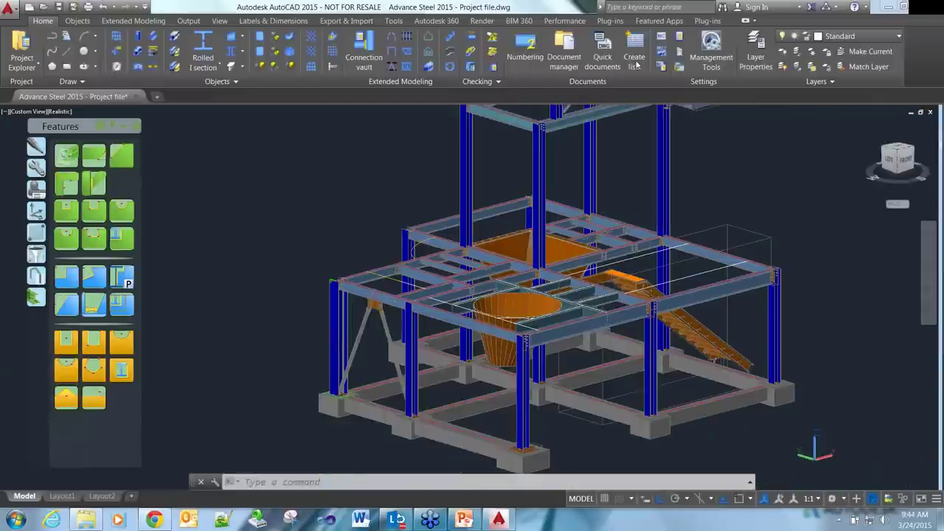
{"action": "key", "text": "ctrl+s"}
{"action": "left_click", "coordinate": [340, 312]}
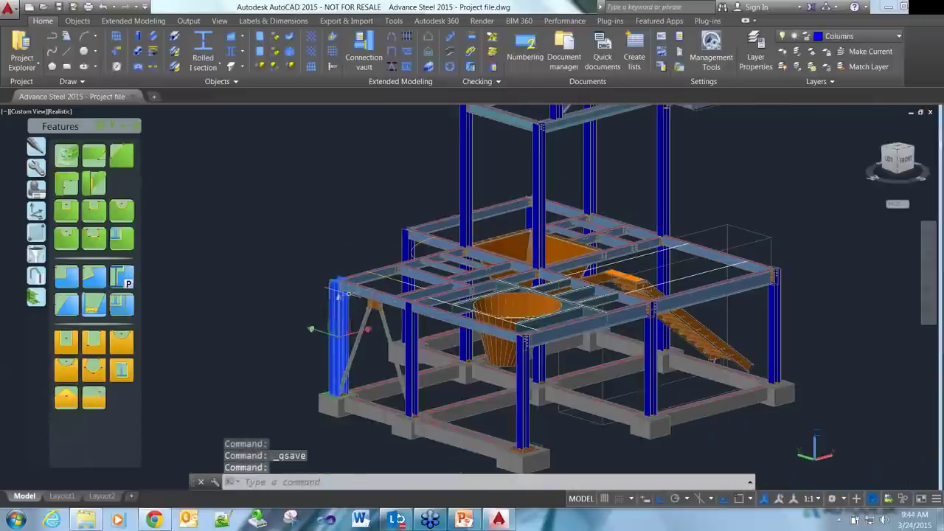
{"action": "left_click", "coordinate": [357, 281]}
{"action": "left_click", "coordinate": [435, 258]}
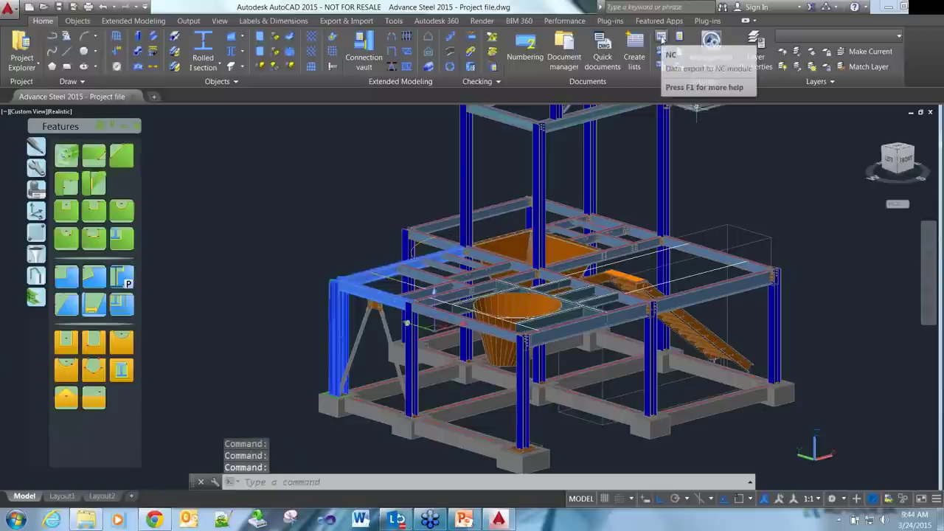
{"action": "left_click", "coordinate": [661, 37]}
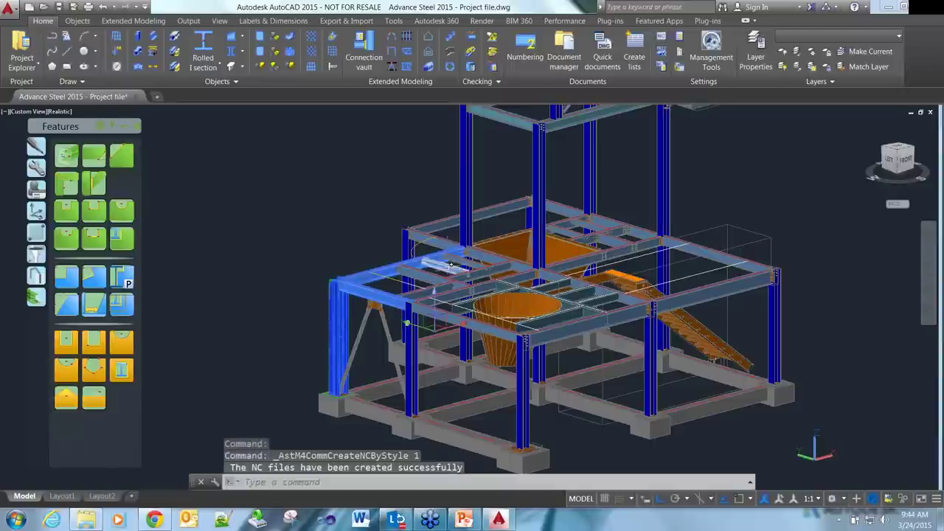
- Confirm 47.nc, 48.nc and COL4.nc appear as up to date under DStV-NC
{"action": "left_click", "coordinate": [553, 51]}
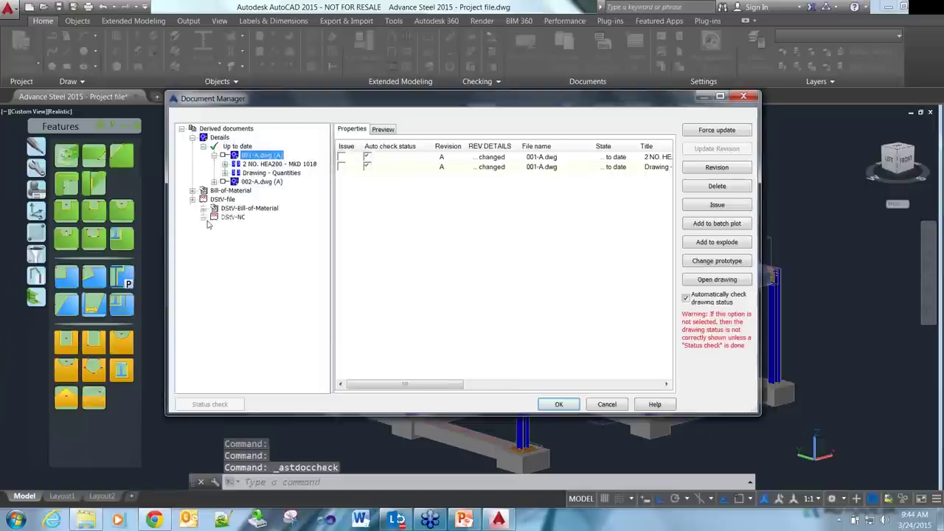
{"action": "left_click", "coordinate": [214, 227]}
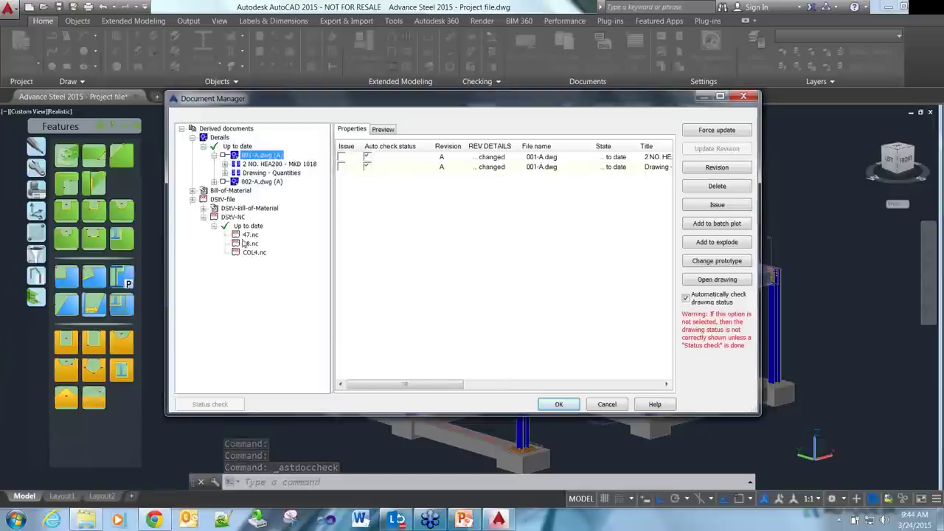
{"action": "left_click", "coordinate": [745, 98]}
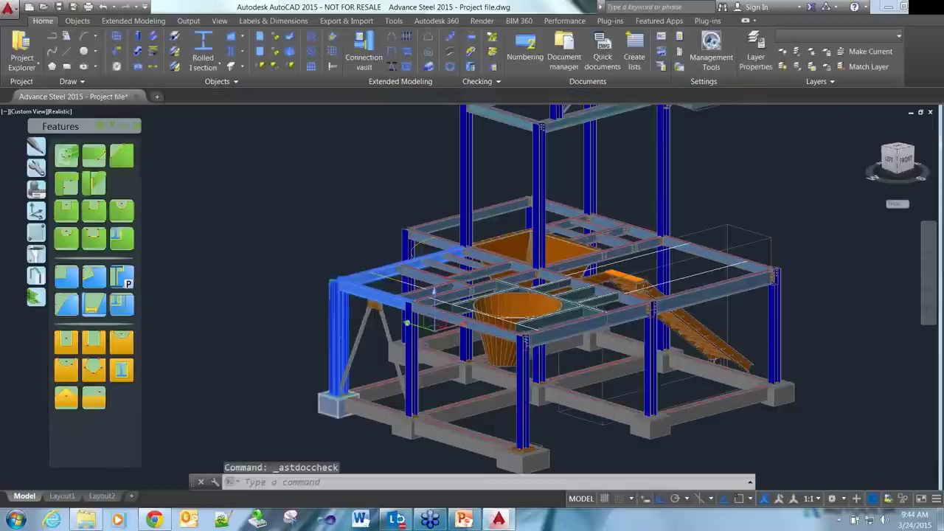
- Generate NC files in DXF format from the Output tools
{"action": "scroll", "coordinate": [344, 400], "scroll_direction": "up", "scroll_amount": 8}
{"action": "left_click", "coordinate": [358, 327]}
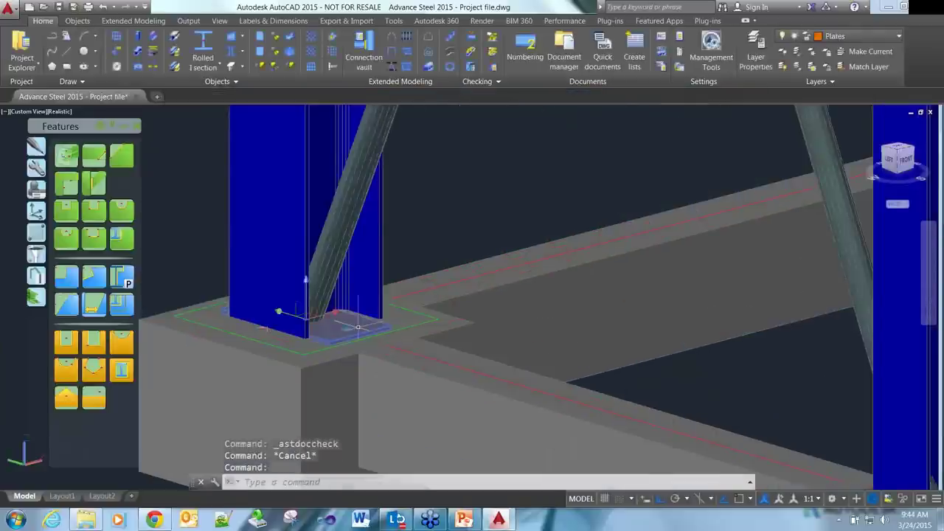
{"action": "scroll", "coordinate": [358, 327], "scroll_direction": "down", "scroll_amount": 5}
{"action": "scroll", "coordinate": [429, 164], "scroll_direction": "up", "scroll_amount": 3}
{"action": "key", "text": "Escape"}
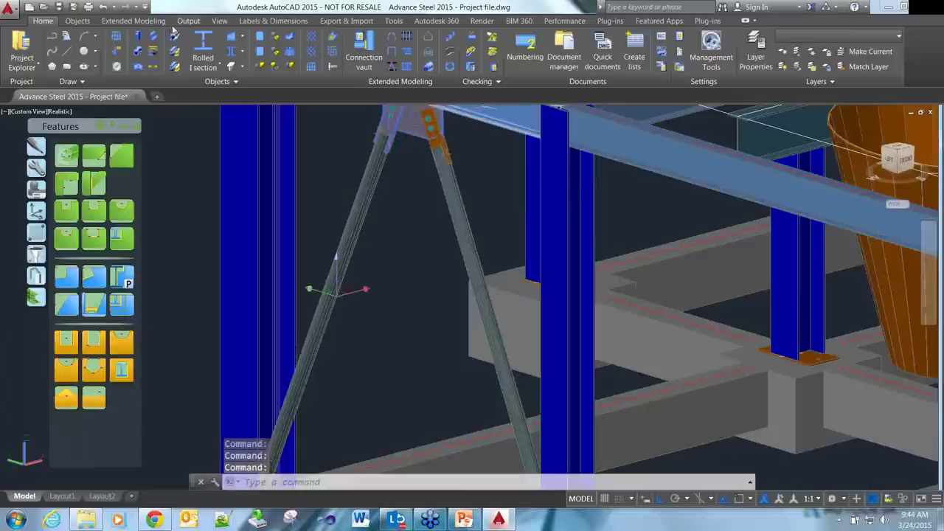
{"action": "left_click", "coordinate": [184, 21]}
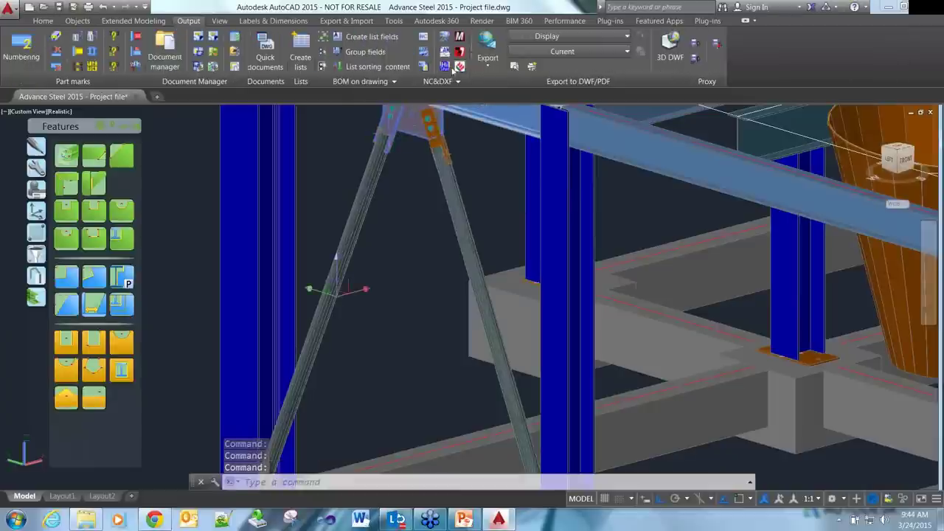
{"action": "left_click", "coordinate": [424, 96]}
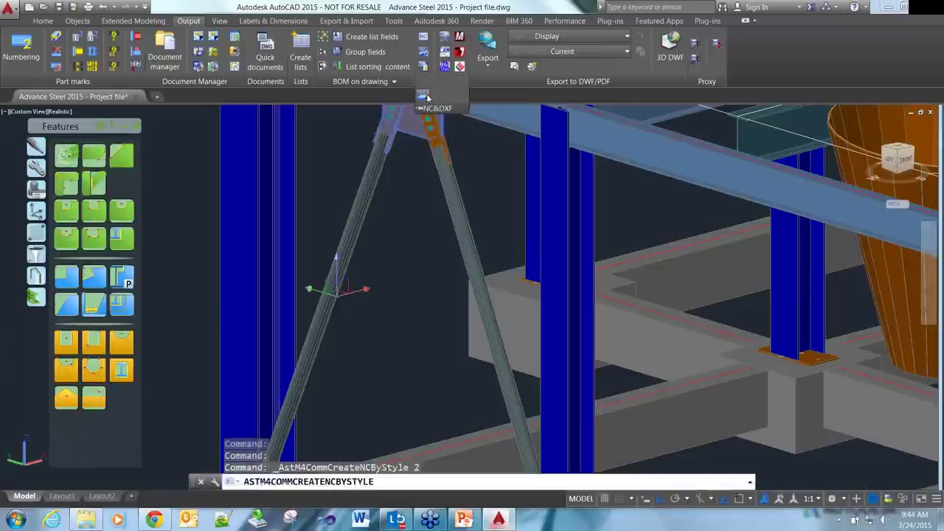
- Preview the up-to-date 1154, 1156 and 1168 .nc.dxf files in the Document Manager
{"action": "left_click", "coordinate": [167, 56]}
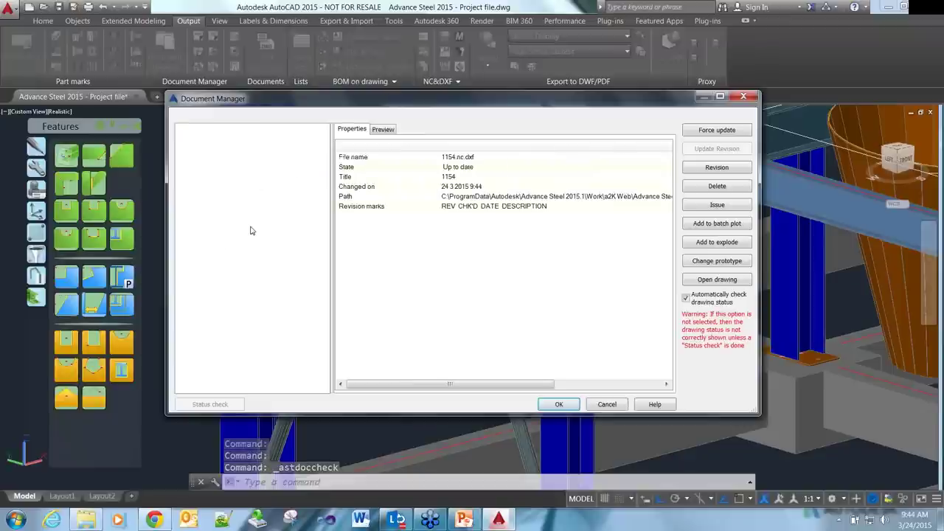
{"action": "left_click", "coordinate": [382, 131]}
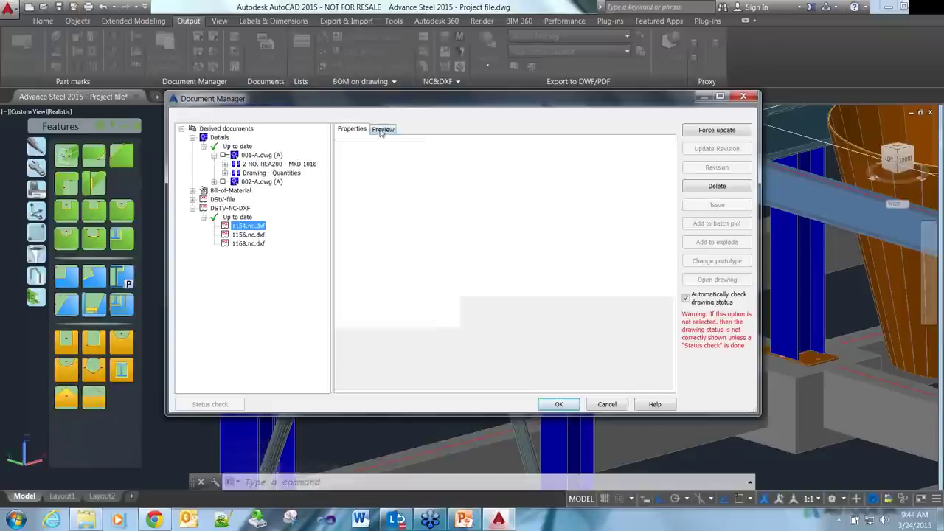
{"action": "left_click", "coordinate": [246, 235]}
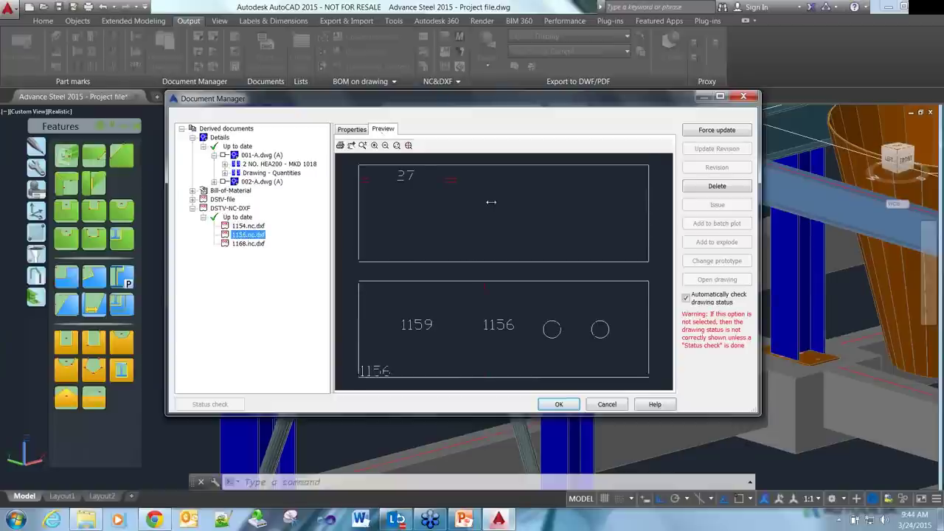
{"action": "left_click", "coordinate": [249, 244]}
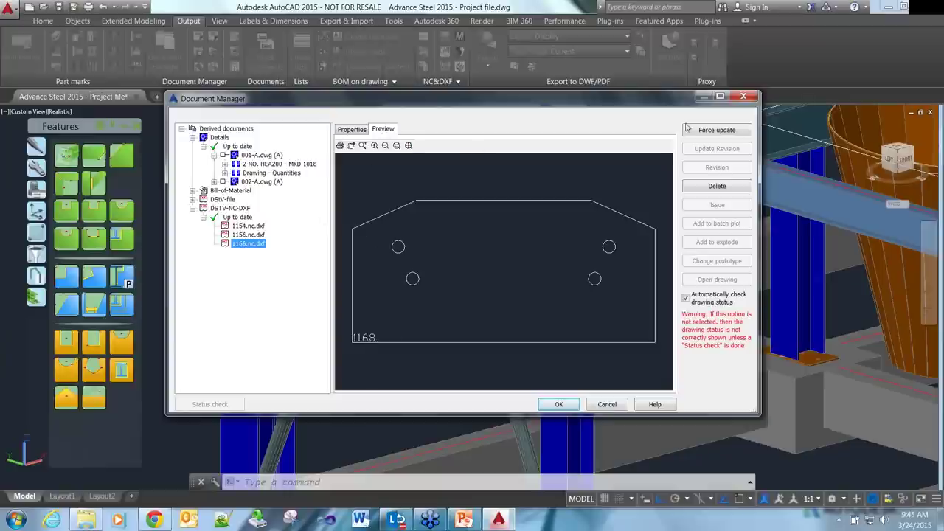
{"action": "left_click", "coordinate": [743, 98]}
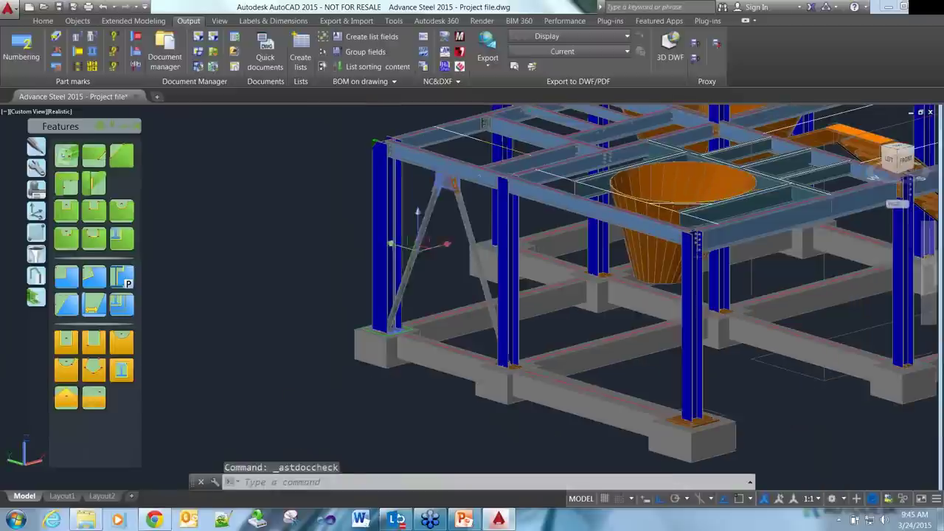
- Save the model and open Quick documents with the Drawing Styles tree collapsed
{"action": "key", "text": "ctrl+s"}
{"action": "middle_click_drag", "start_coordinate": [448, 235], "coordinate": [380, 255]}
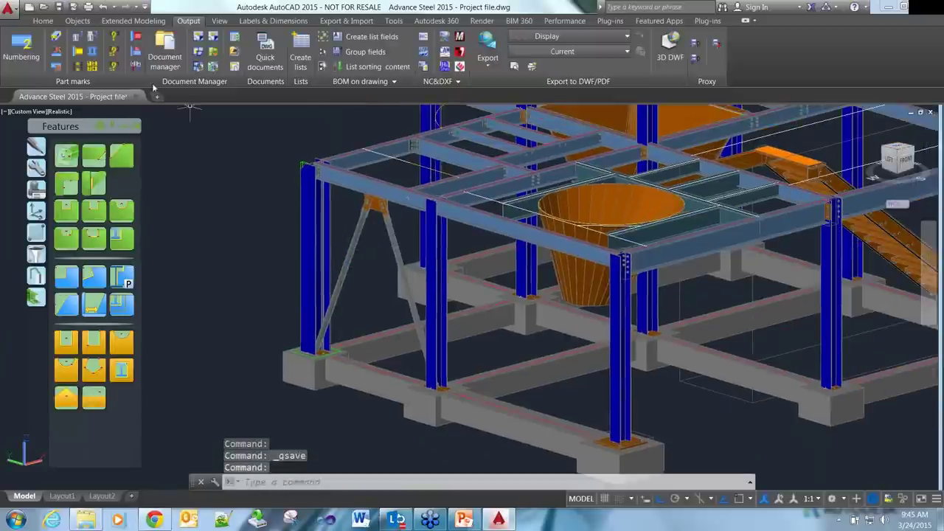
{"action": "left_click", "coordinate": [271, 62]}
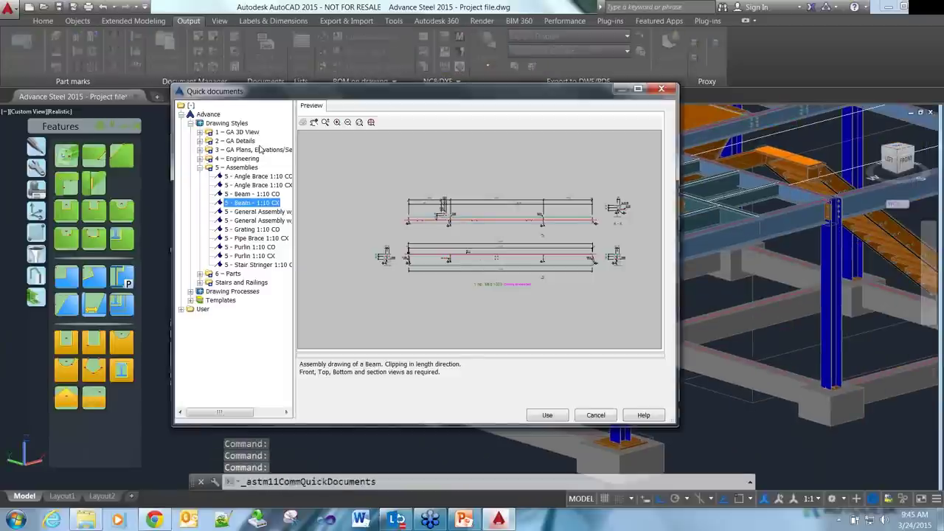
{"action": "left_click", "coordinate": [199, 167]}
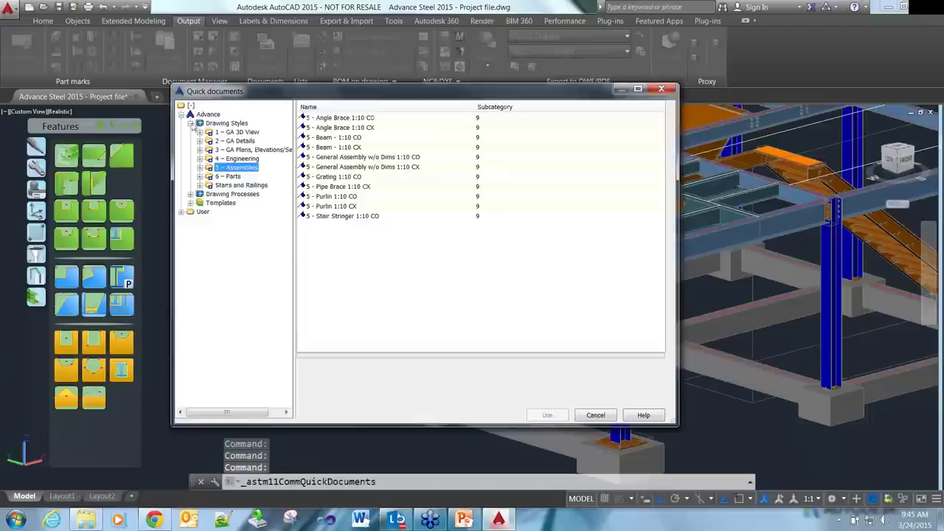
{"action": "left_click", "coordinate": [191, 123]}
- Expand Templates > BOM to show the Part list and Structured lists templates
{"action": "double_click", "coordinate": [220, 141]}
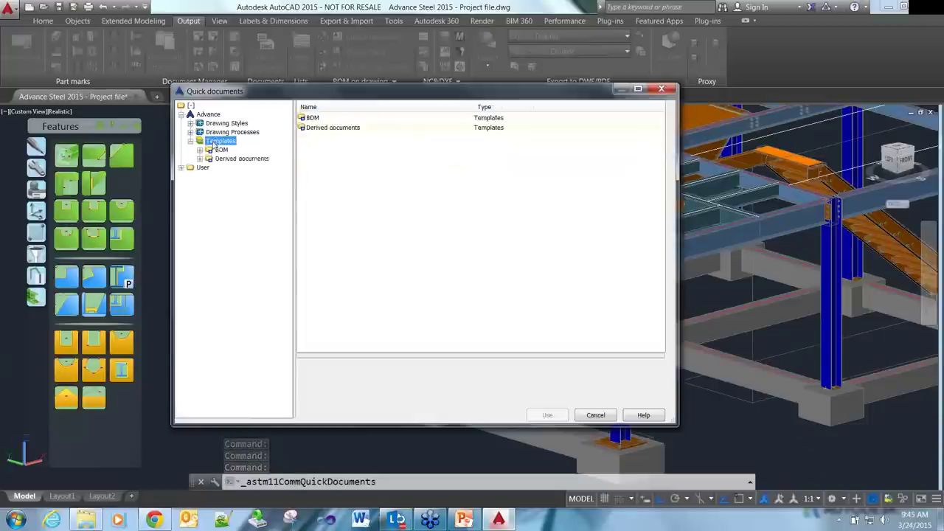
{"action": "double_click", "coordinate": [222, 150]}
{"action": "double_click", "coordinate": [236, 159]}
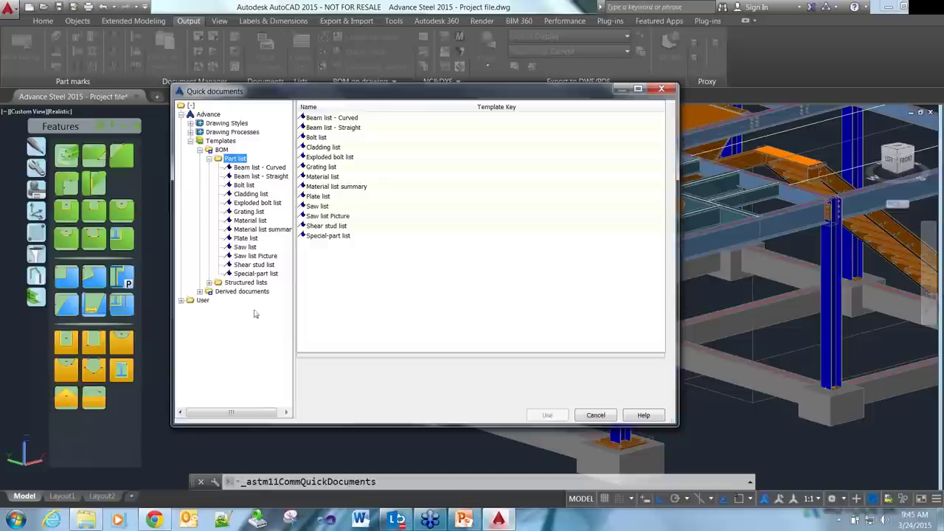
{"action": "left_click", "coordinate": [209, 284]}
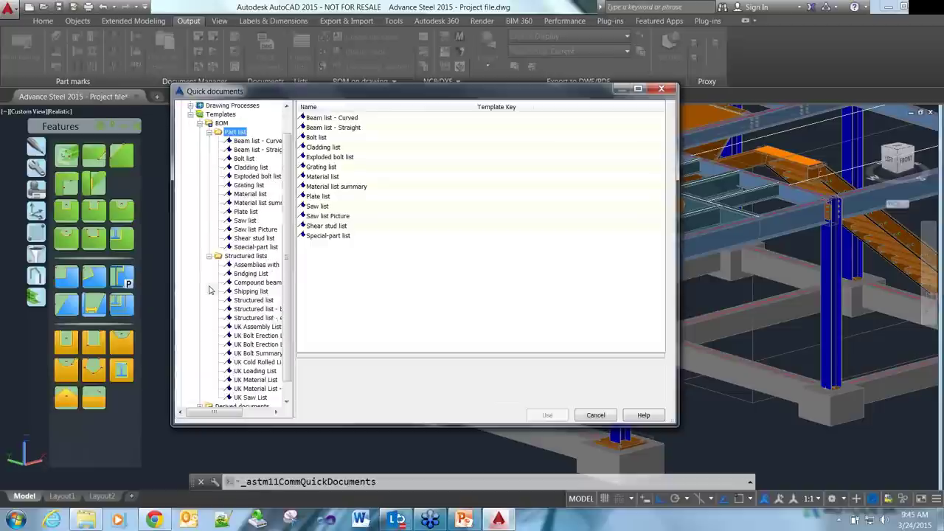
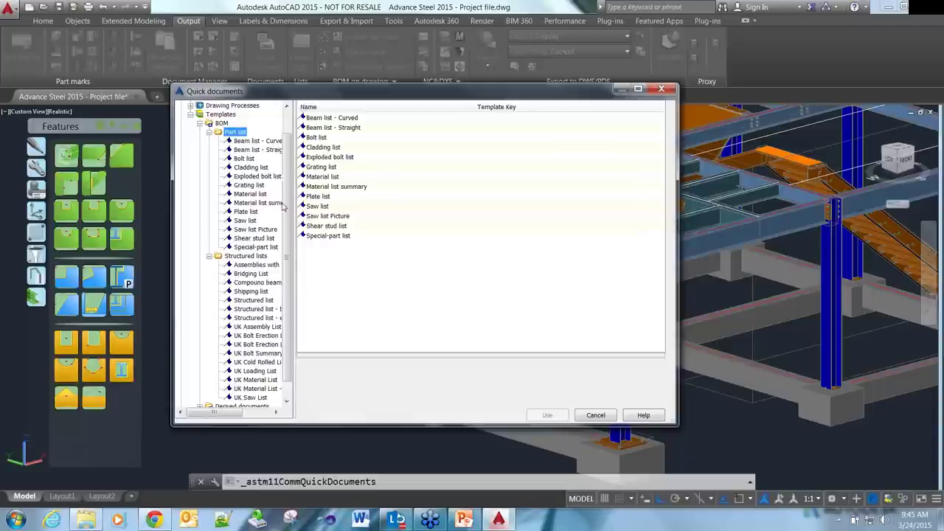
- Pick the Plate list template under BOM > Part list and generate the report
{"action": "left_click", "coordinate": [250, 212]}
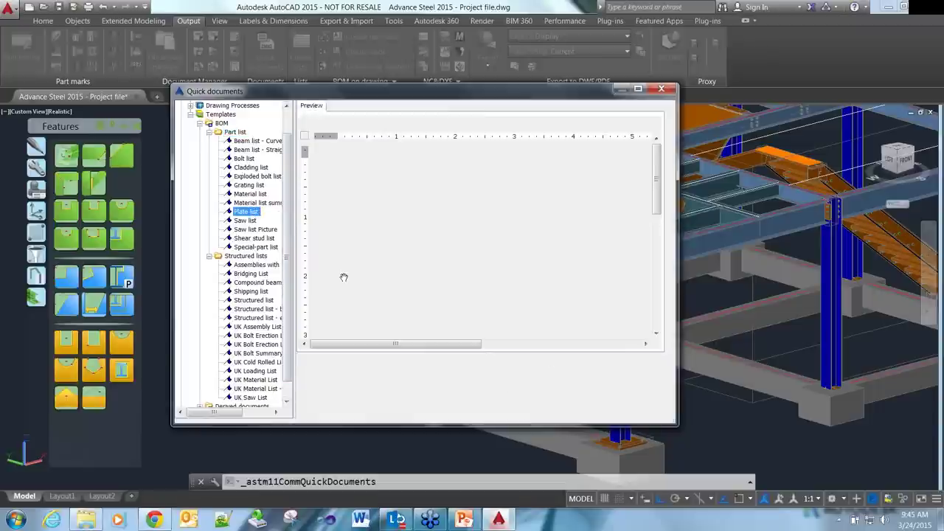
{"action": "left_click", "coordinate": [545, 416]}
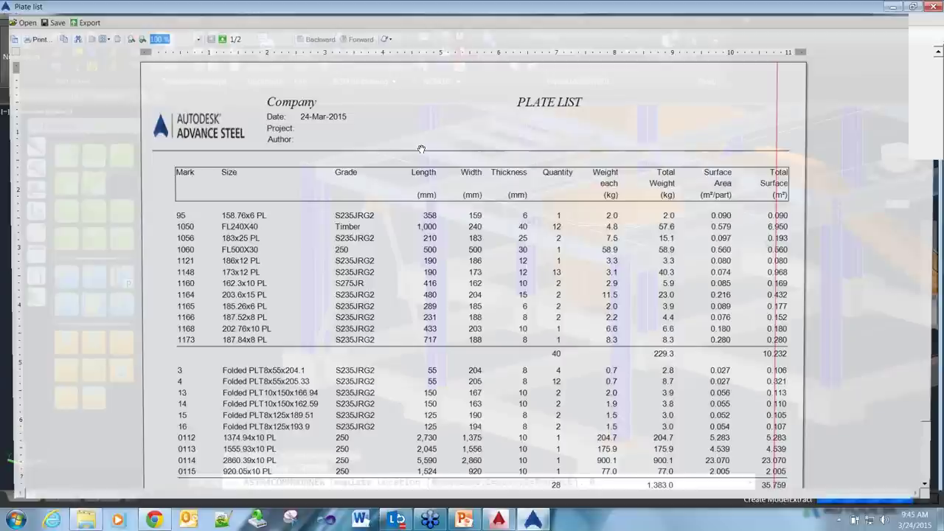
- Review the PDF export option without exporting, save the report as Plate list.rdf, and close the viewer
{"action": "scroll", "coordinate": [392, 339], "scroll_direction": "down", "scroll_amount": 1}
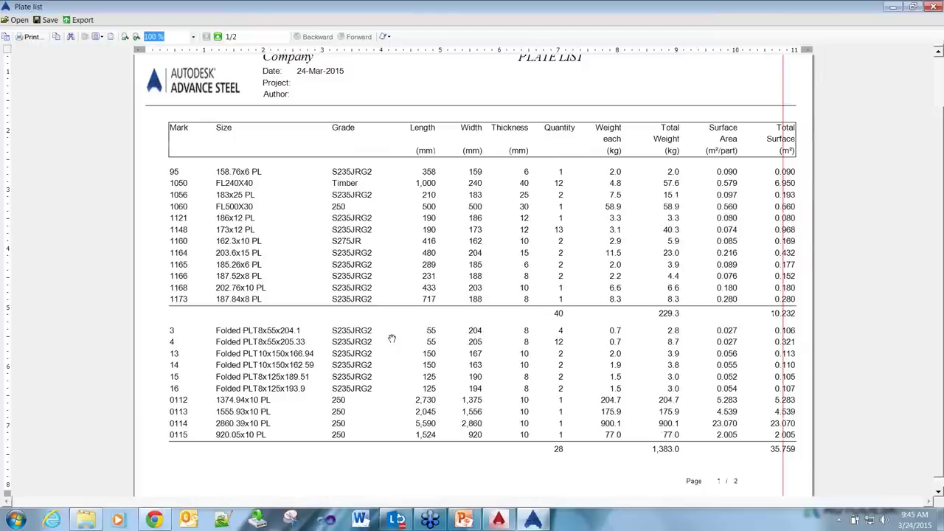
{"action": "scroll", "coordinate": [391, 338], "scroll_direction": "up", "scroll_amount": 1}
{"action": "left_click", "coordinate": [71, 21]}
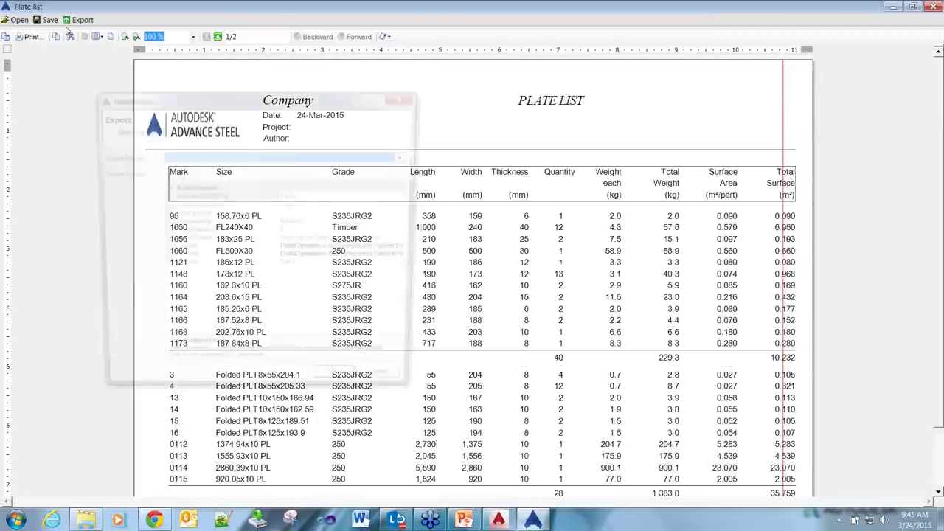
{"action": "left_click", "coordinate": [316, 157]}
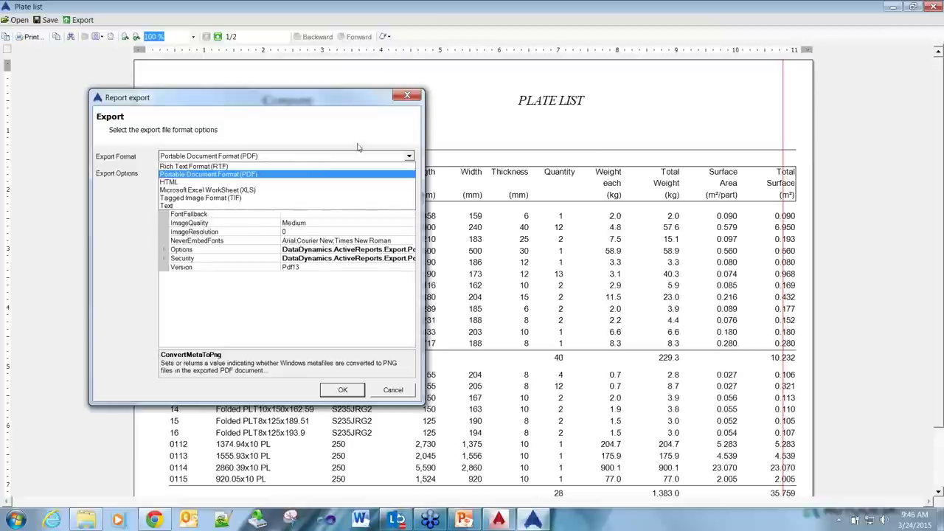
{"action": "left_click", "coordinate": [405, 98]}
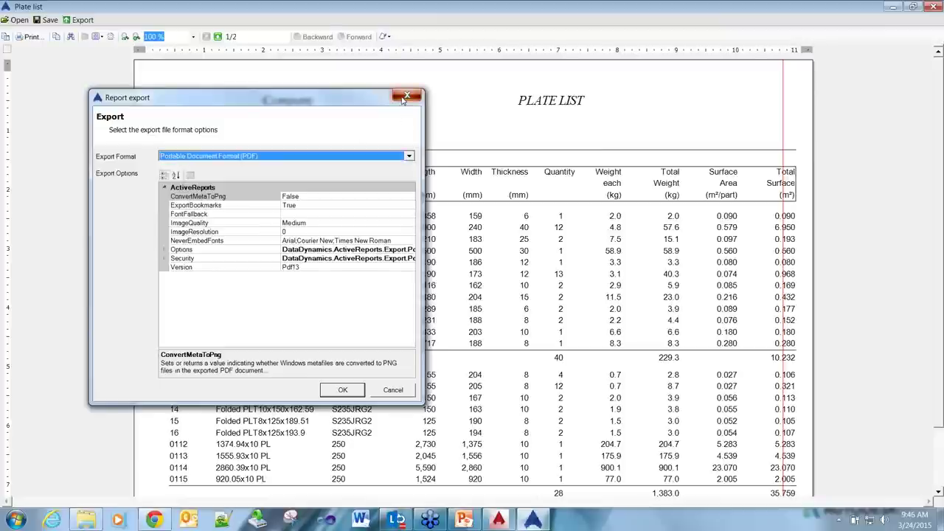
{"action": "left_click", "coordinate": [406, 96]}
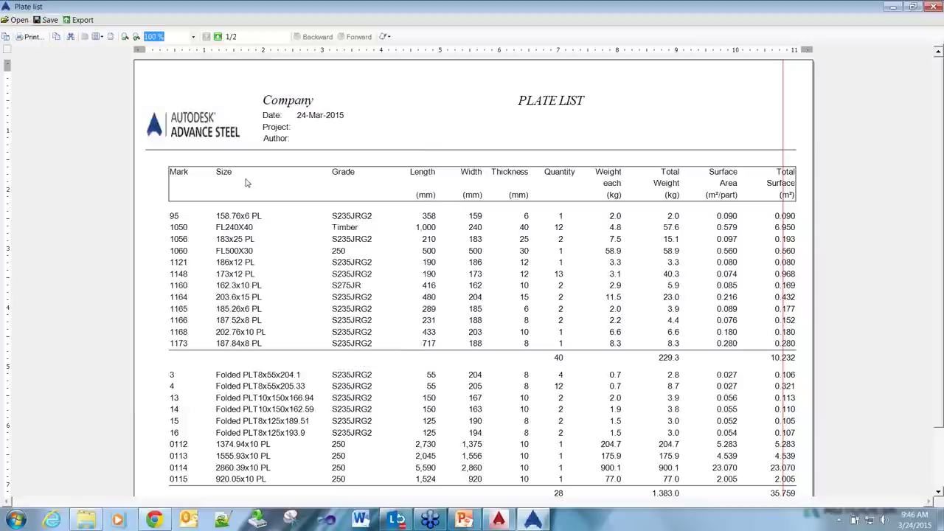
{"action": "left_click", "coordinate": [378, 288]}
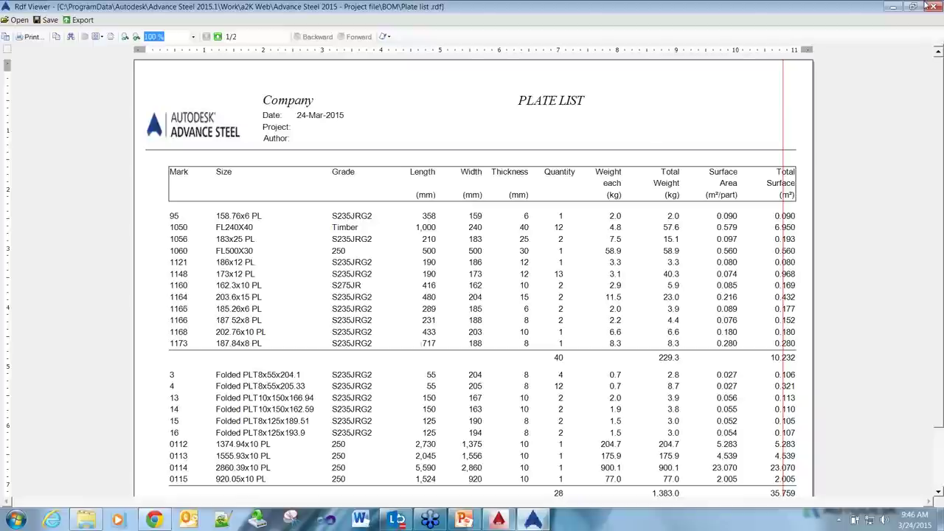
{"action": "left_click", "coordinate": [927, 6]}
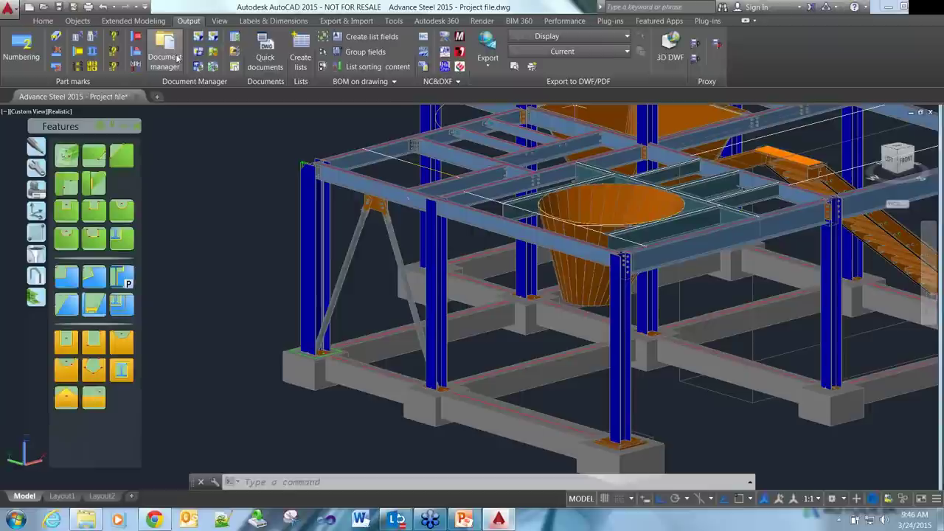
- Inspect the Bill-of-Material > Empty entries in the Document Manager, then close it
{"action": "left_click", "coordinate": [178, 59]}
{"action": "left_click", "coordinate": [193, 146]}
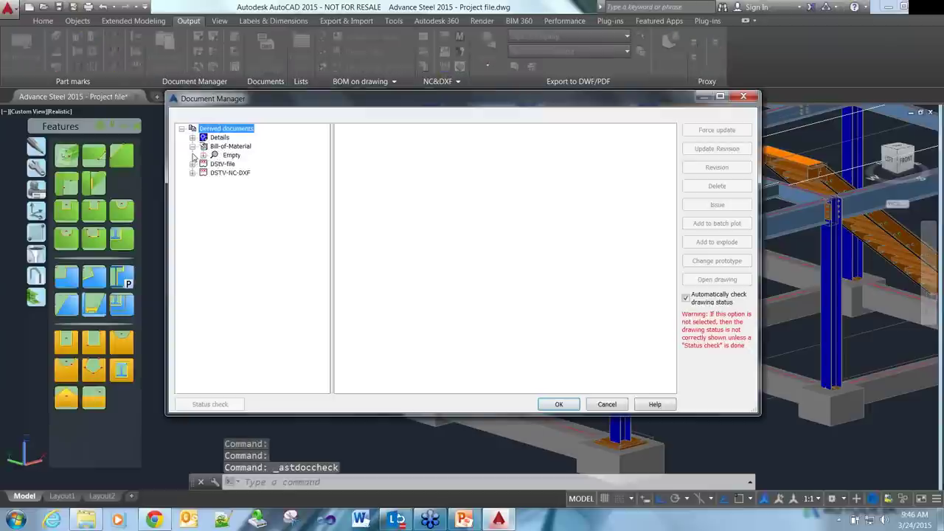
{"action": "double_click", "coordinate": [216, 156]}
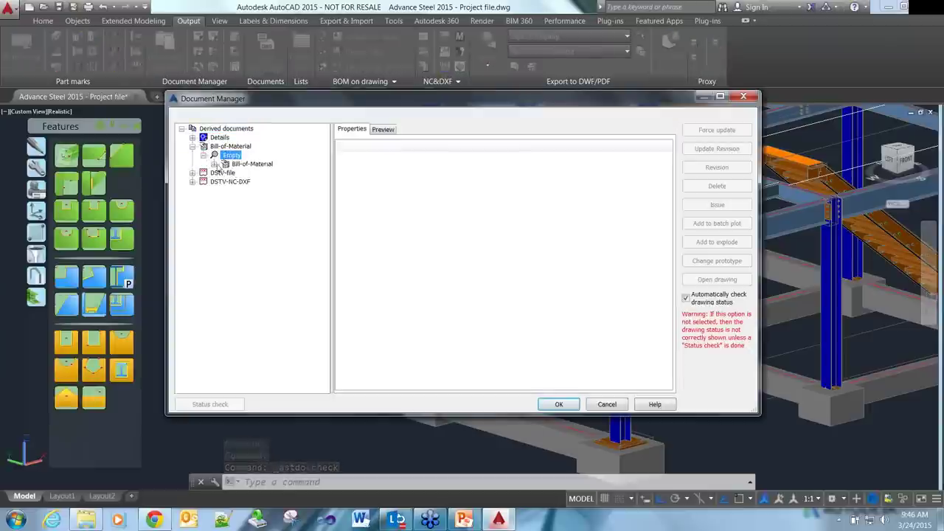
{"action": "left_click", "coordinate": [214, 164]}
{"action": "left_click", "coordinate": [225, 173]}
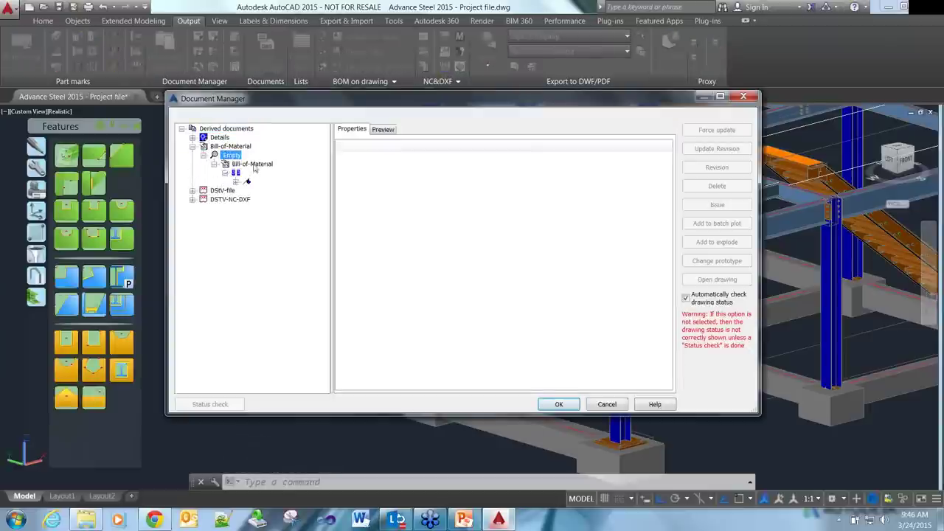
{"action": "left_click", "coordinate": [252, 164]}
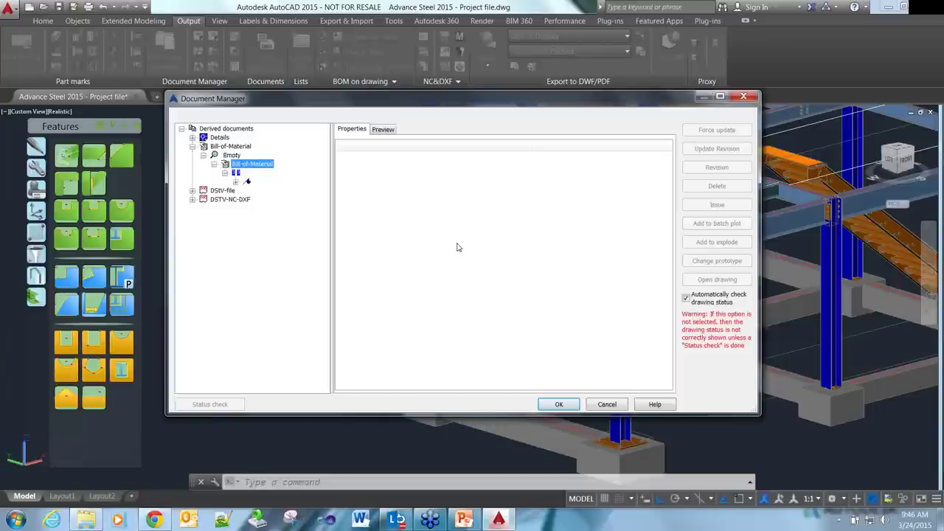
{"action": "left_click", "coordinate": [236, 172]}
{"action": "left_click", "coordinate": [231, 155]}
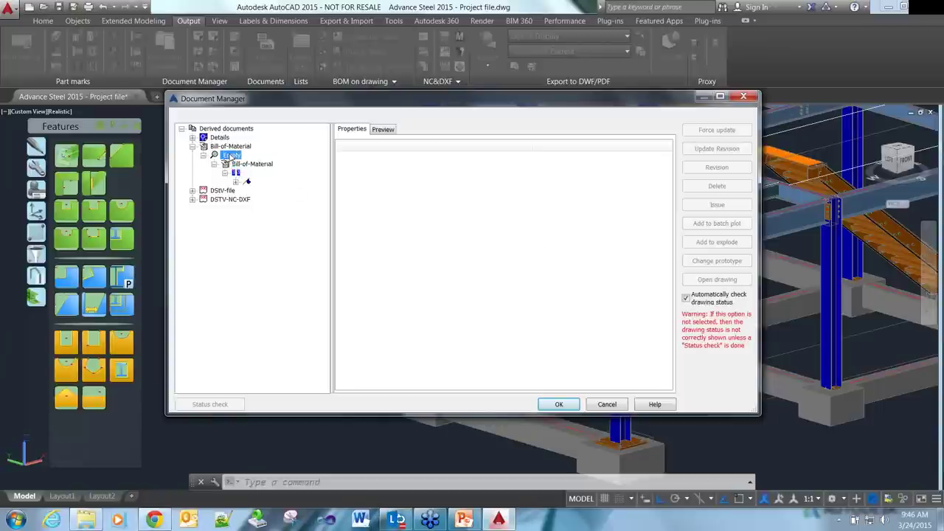
{"action": "left_click", "coordinate": [193, 147]}
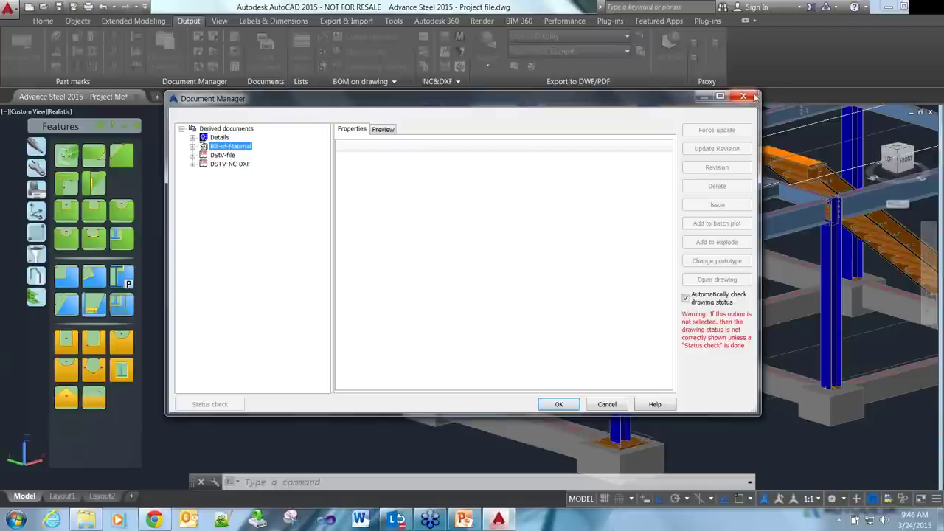
{"action": "left_click", "coordinate": [746, 97]}
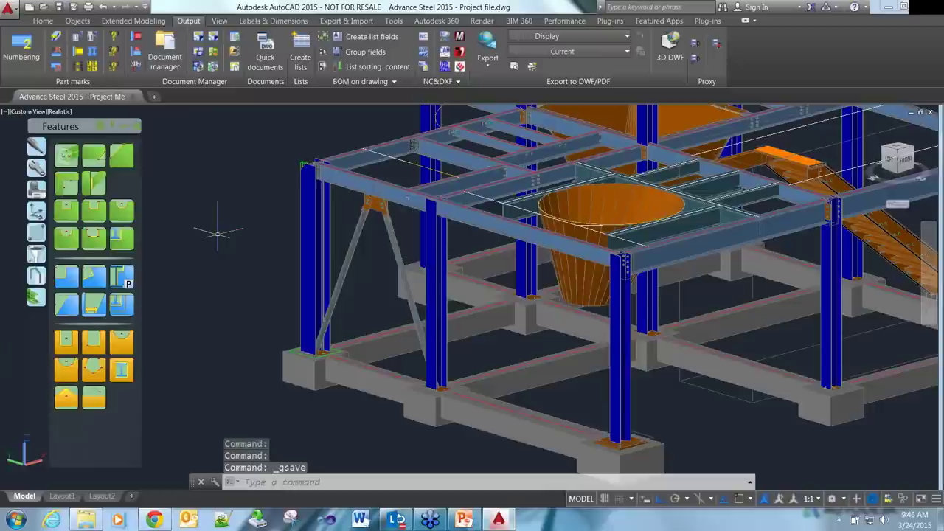
- Use the Holding Down Bolts Plan style from 3 - GA Plans, Elevations/Sections in Quick documents
{"action": "scroll", "coordinate": [215, 233], "scroll_direction": "down", "scroll_amount": 3}
{"action": "middle_click_drag", "start_coordinate": [523, 374], "coordinate": [559, 419]}
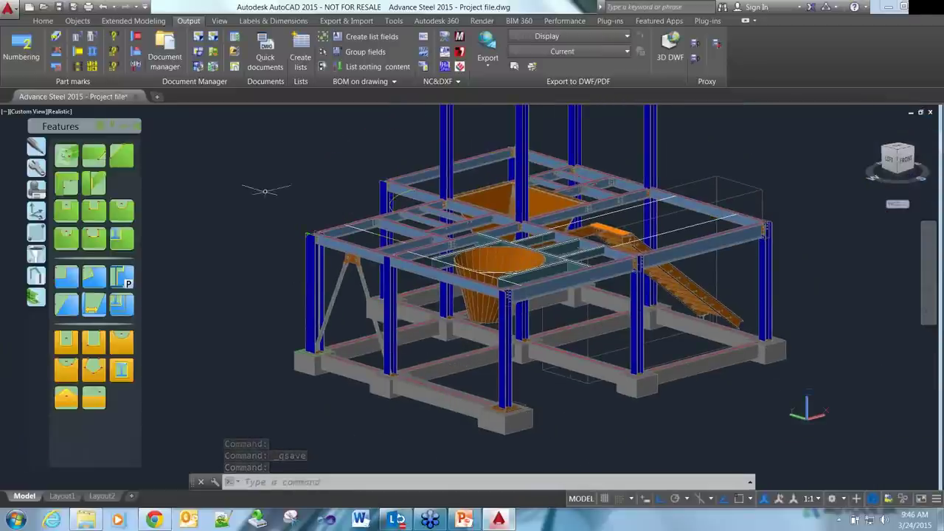
{"action": "left_click", "coordinate": [273, 63]}
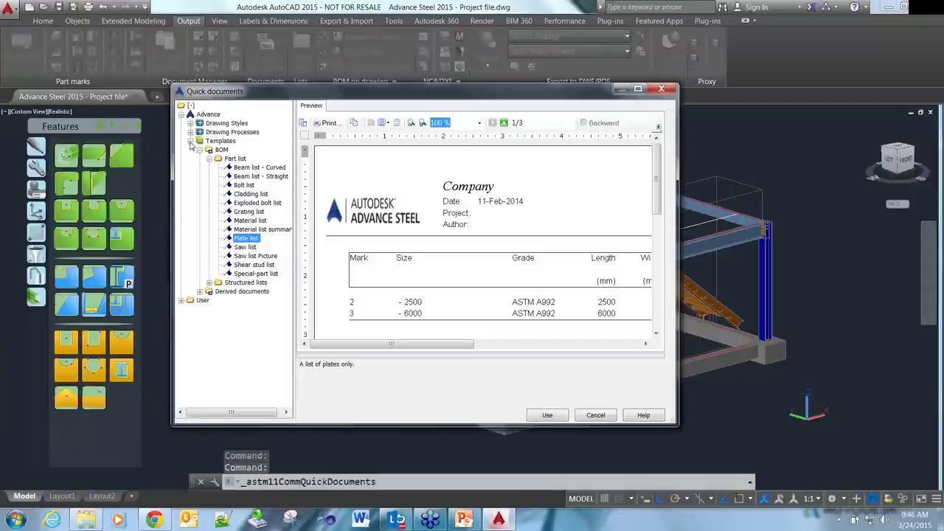
{"action": "left_click", "coordinate": [190, 141]}
{"action": "left_click", "coordinate": [190, 123]}
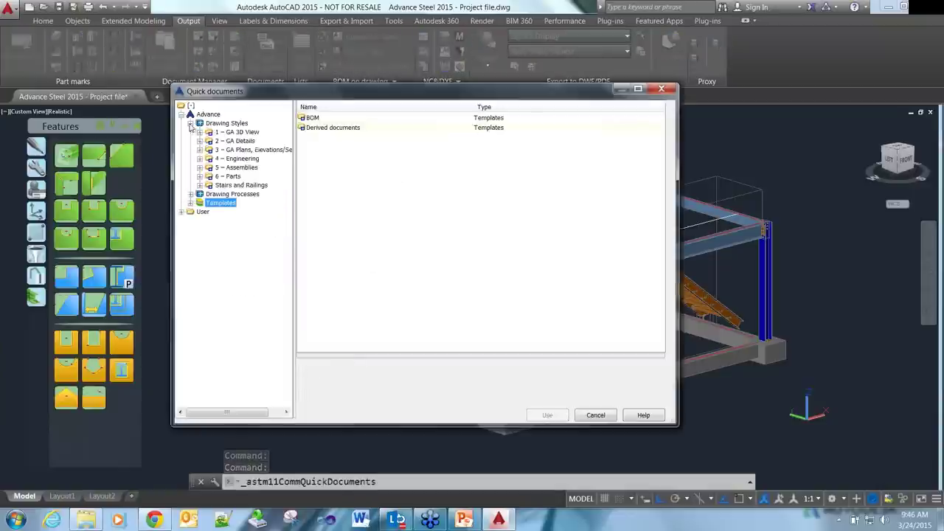
{"action": "double_click", "coordinate": [247, 150]}
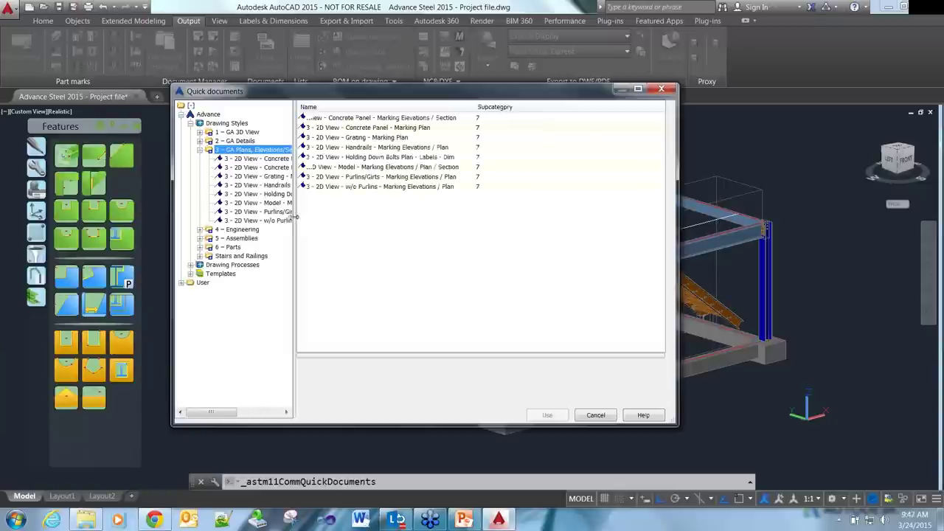
{"action": "left_click_drag", "start_coordinate": [295, 216], "coordinate": [344, 216]}
{"action": "left_click", "coordinate": [290, 194]}
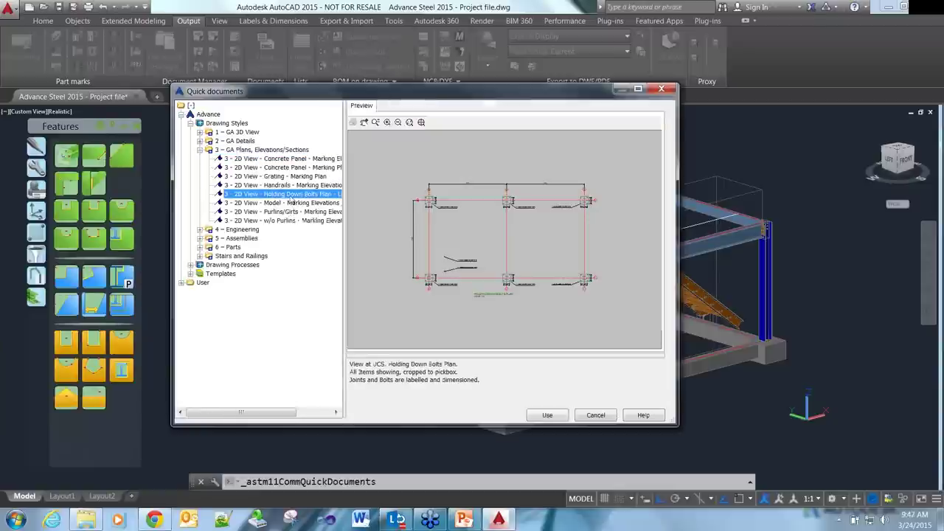
{"action": "left_click", "coordinate": [548, 417]}
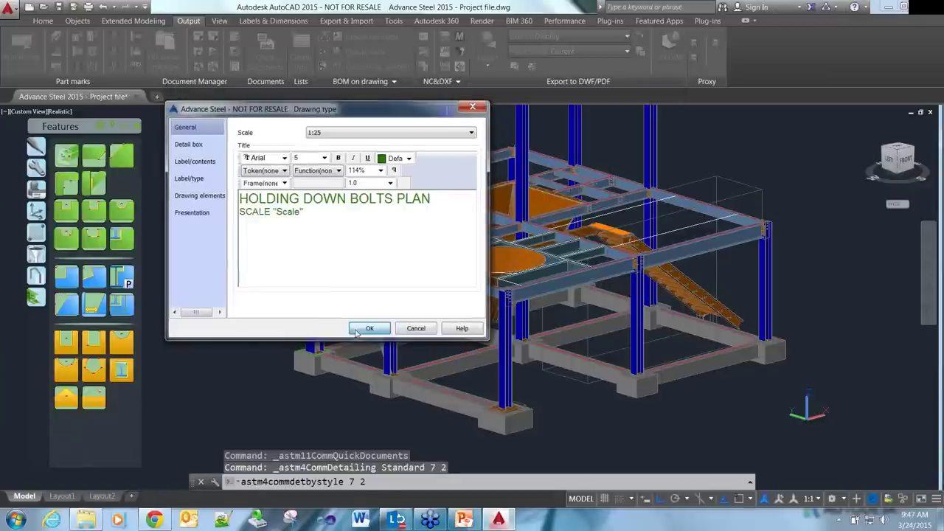
- Accept the 1:25 scale and plan title, using the ASDETPROTO-A1.dwg prototype
{"action": "left_click", "coordinate": [357, 332]}
{"action": "mouse_move", "coordinate": [273, 176]}
{"action": "left_mouse_down"}
{"action": "mouse_move", "coordinate": [272, 207]}
{"action": "mouse_move", "coordinate": [273, 175]}
{"action": "left_mouse_up"}
{"action": "left_click", "coordinate": [142, 194]}
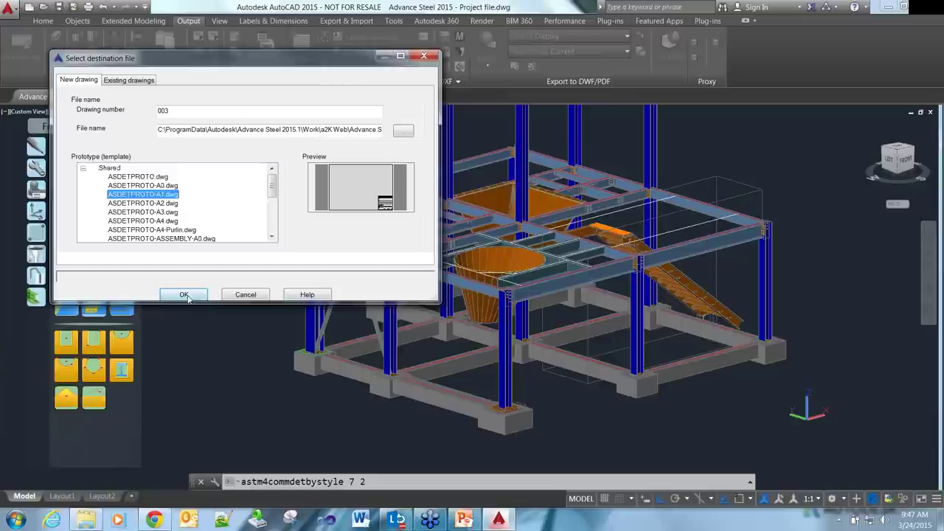
{"action": "left_click", "coordinate": [185, 295]}
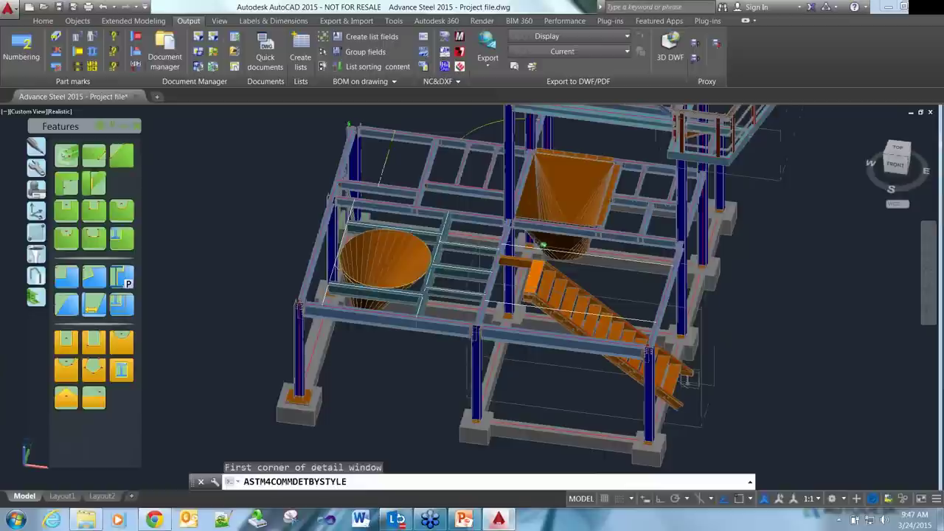
- Frame the whole model in top view to create 003.dwg, then save the project
{"action": "left_click", "coordinate": [354, 412]}
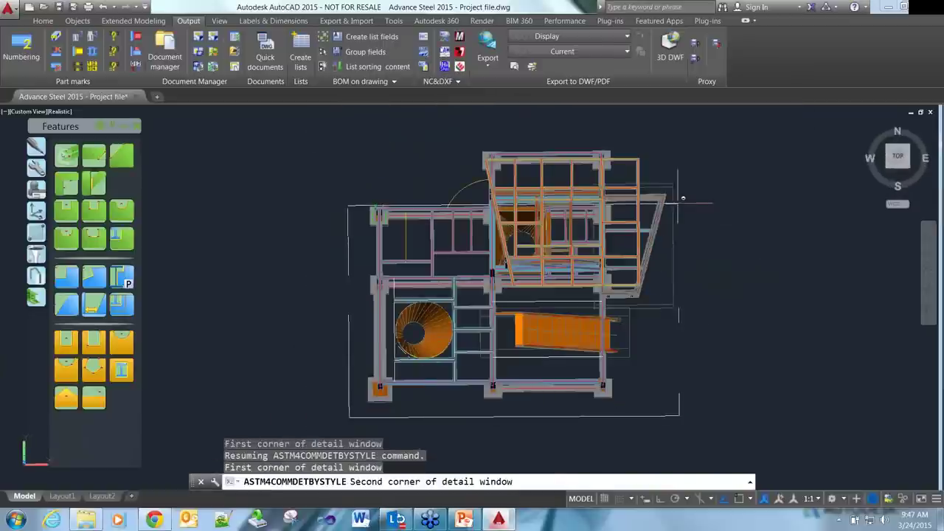
{"action": "left_click", "coordinate": [706, 174]}
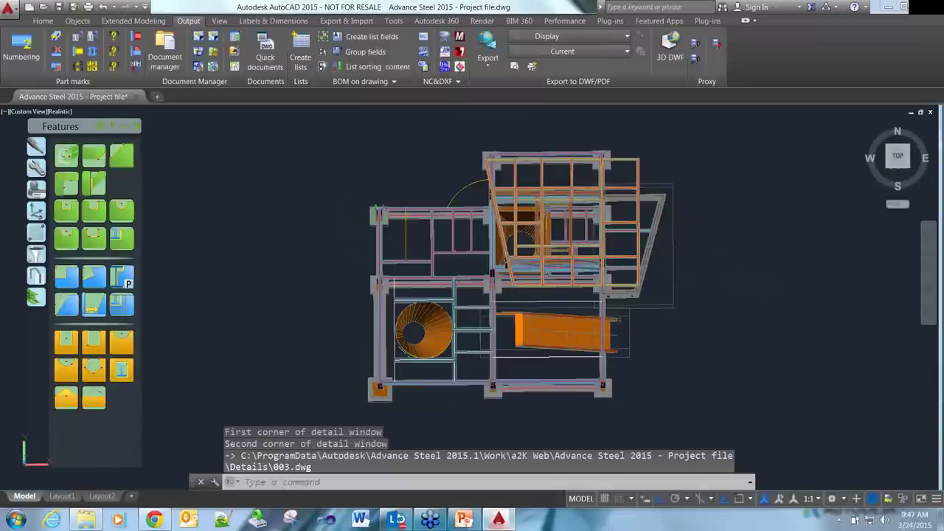
{"action": "key", "text": "ctrl+s"}
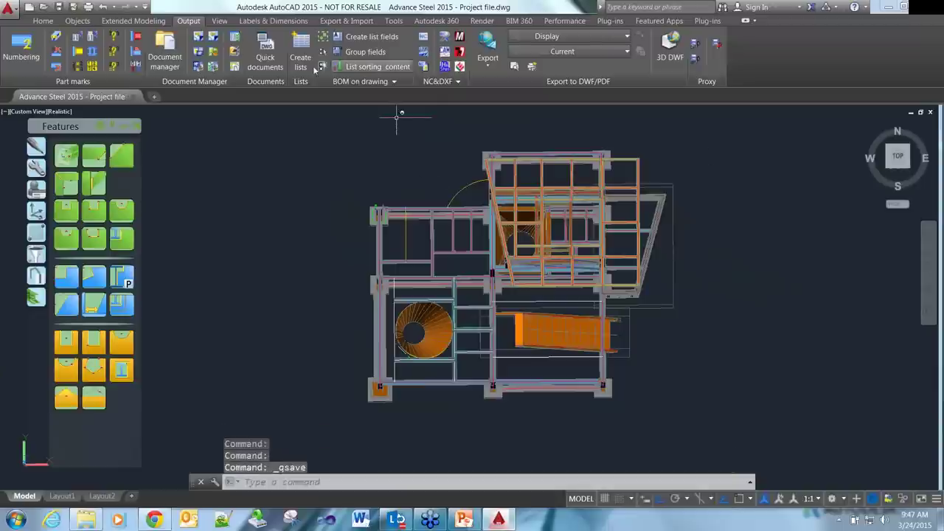
- Open the 003.dwg detail drawing from the Document Manager's Details list
{"action": "left_click", "coordinate": [165, 53]}
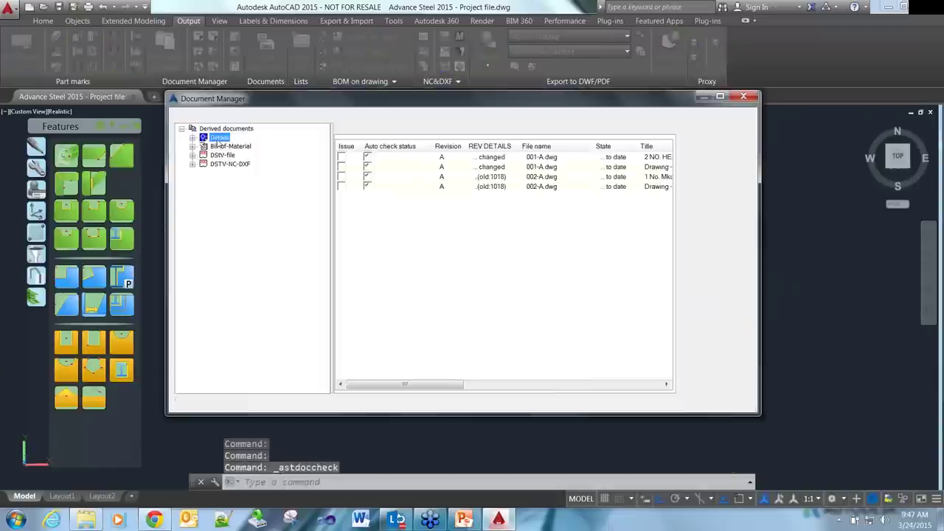
{"action": "left_click", "coordinate": [253, 173]}
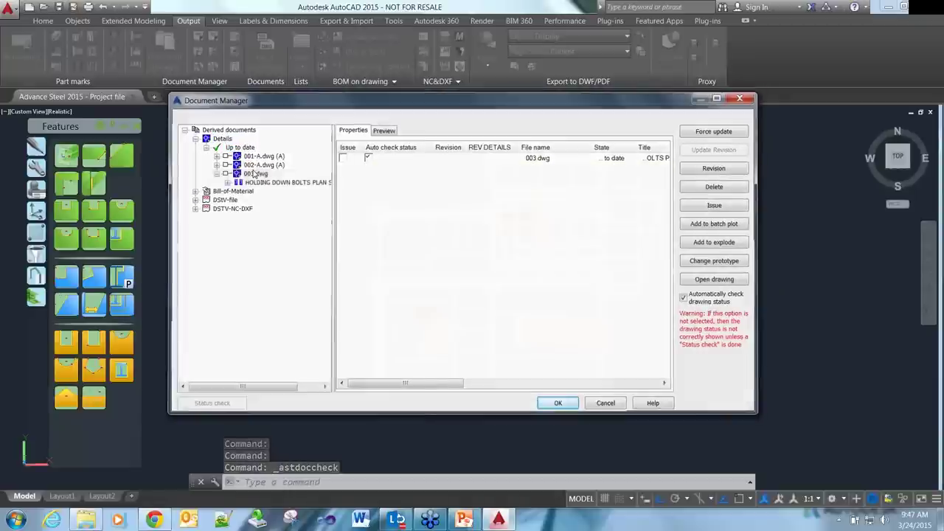
{"action": "double_click", "coordinate": [253, 172]}
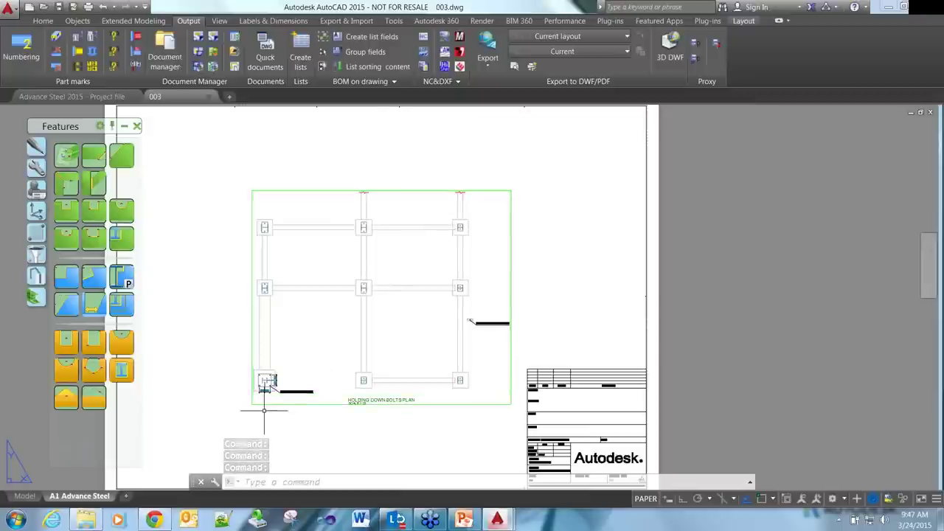
- Zoom around the bolt labels and plan title, then close 003 and answer the save prompt
{"action": "scroll", "coordinate": [259, 410], "scroll_direction": "up", "scroll_amount": 5}
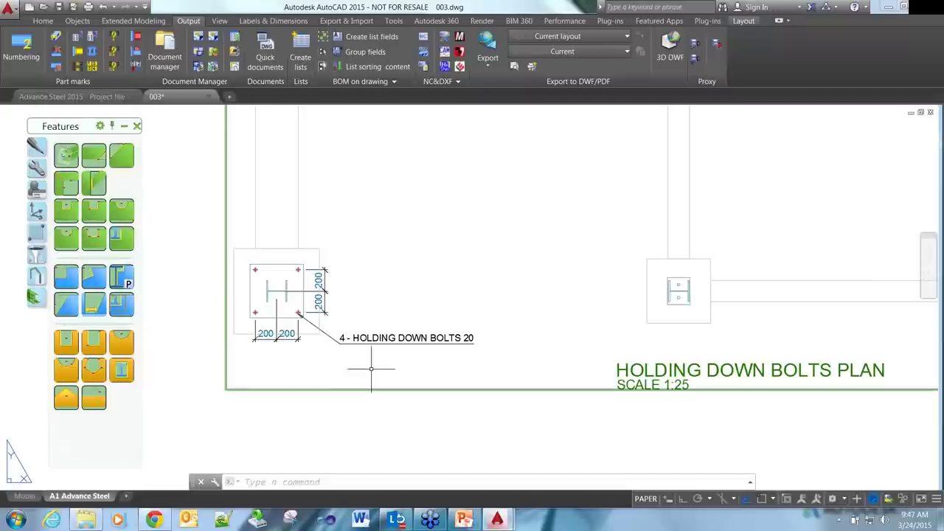
{"action": "scroll", "coordinate": [208, 304], "scroll_direction": "down", "scroll_amount": 3}
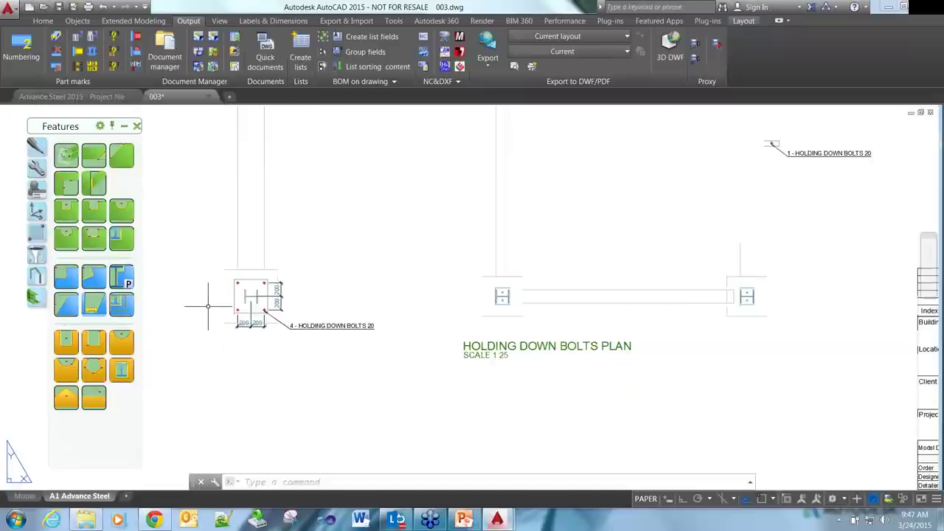
{"action": "scroll", "coordinate": [208, 303], "scroll_direction": "down", "scroll_amount": 2}
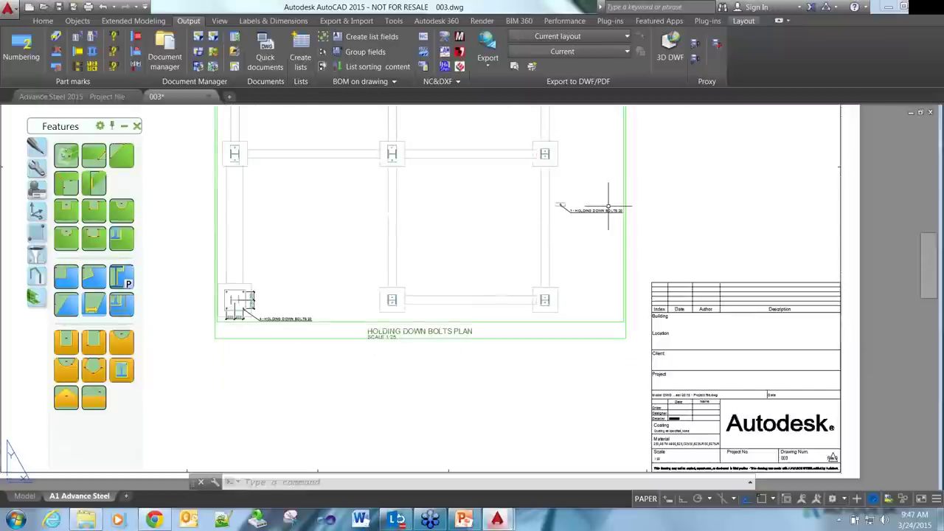
{"action": "scroll", "coordinate": [609, 209], "scroll_direction": "up", "scroll_amount": 5}
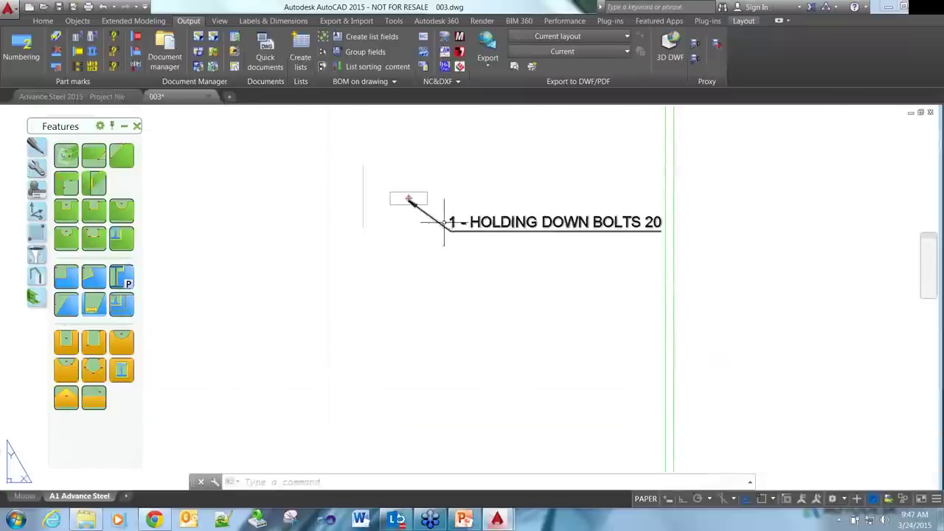
{"action": "left_click", "coordinate": [210, 98]}
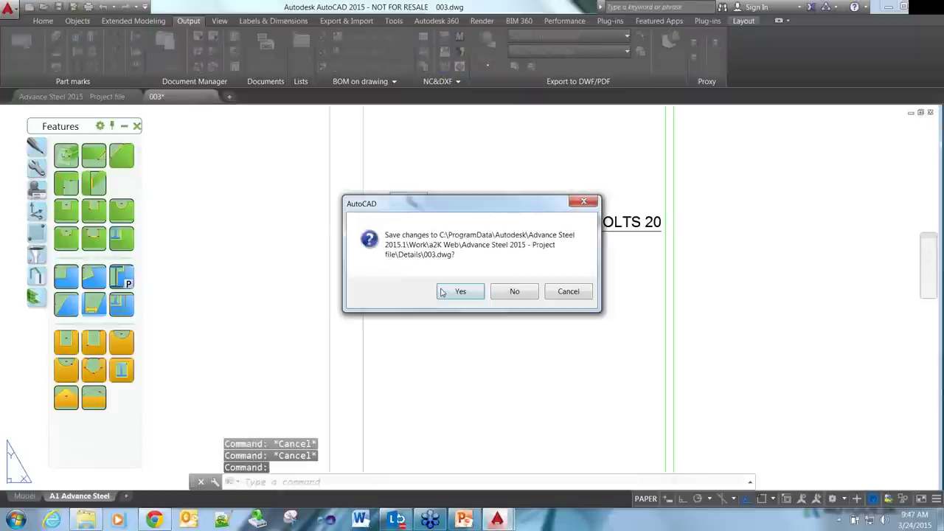
{"action": "left_click", "coordinate": [515, 290]}
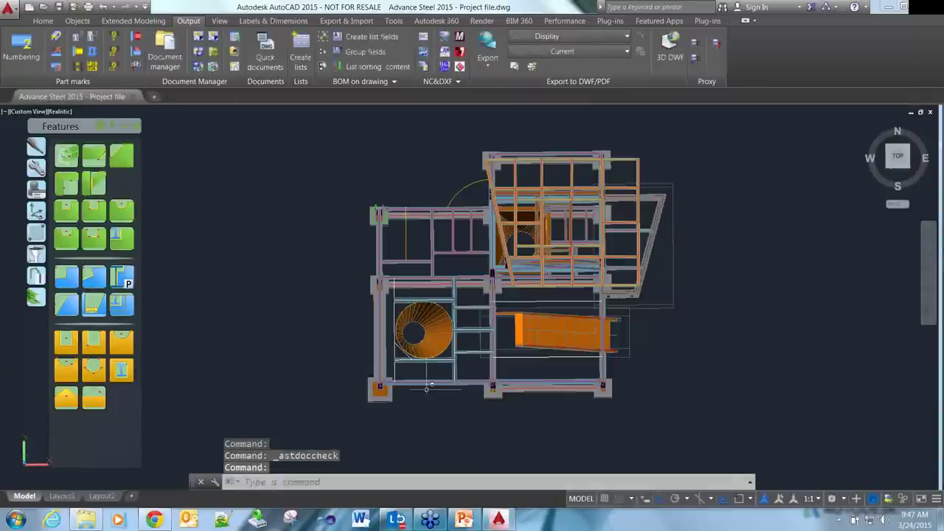
- Set the column base plate joint's Plate thickness to 20 on the Base Plate page, then save
{"action": "middle_click_drag", "start_coordinate": [400, 310], "coordinate": [378, 360], "text": "shift"}
{"action": "scroll", "coordinate": [361, 364], "scroll_direction": "up", "scroll_amount": 6}
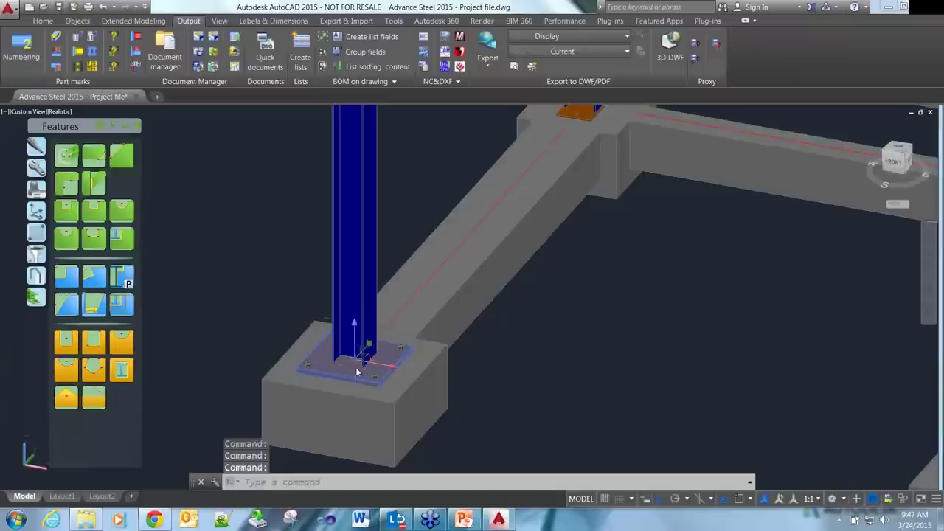
{"action": "right_click", "coordinate": [362, 364]}
{"action": "left_click", "coordinate": [398, 215]}
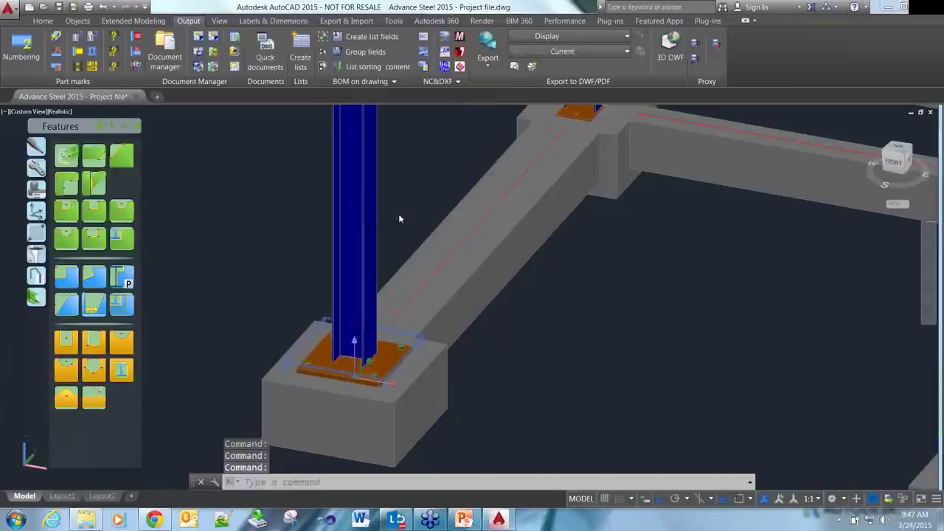
{"action": "left_click", "coordinate": [597, 355]}
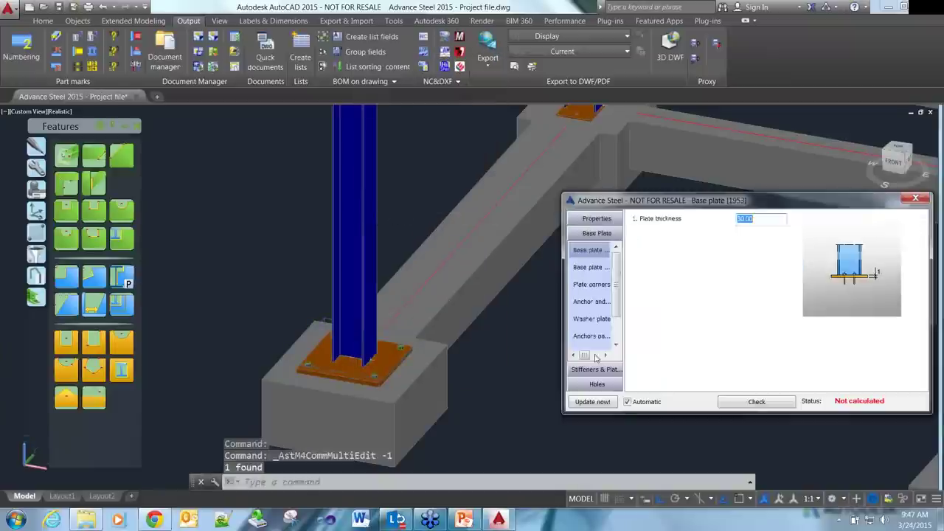
{"action": "type", "text": "365"}
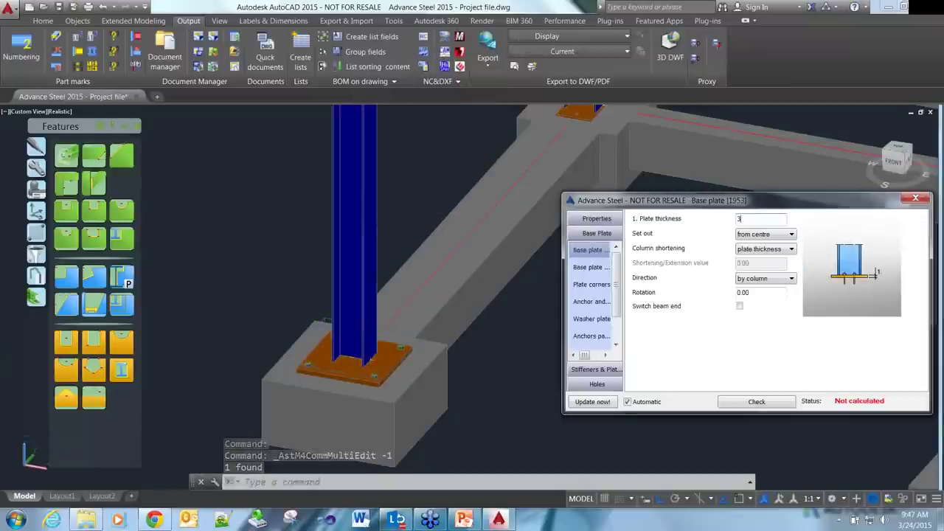
{"action": "key", "text": "BackSpace"}
{"action": "key", "text": "BackSpace"}
{"action": "key", "text": "BackSpace"}
{"action": "type", "text": "20"}
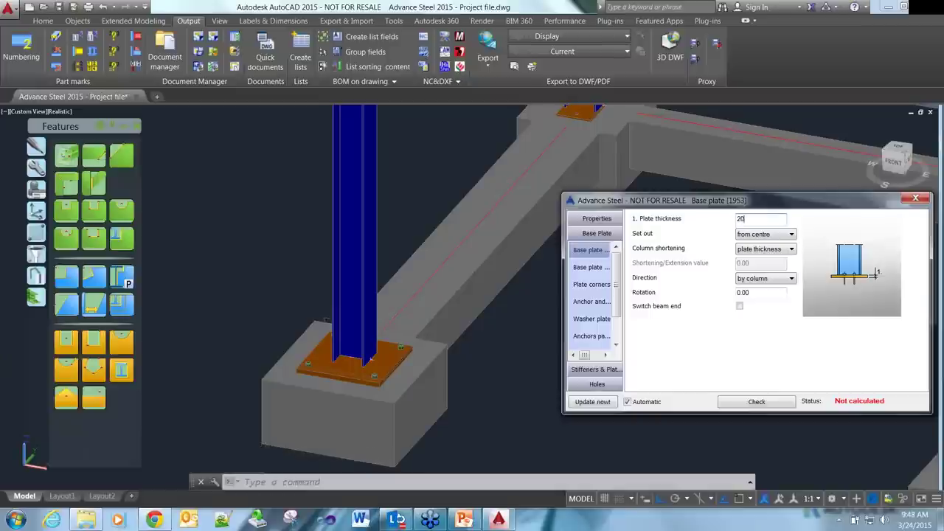
{"action": "left_click", "coordinate": [916, 198]}
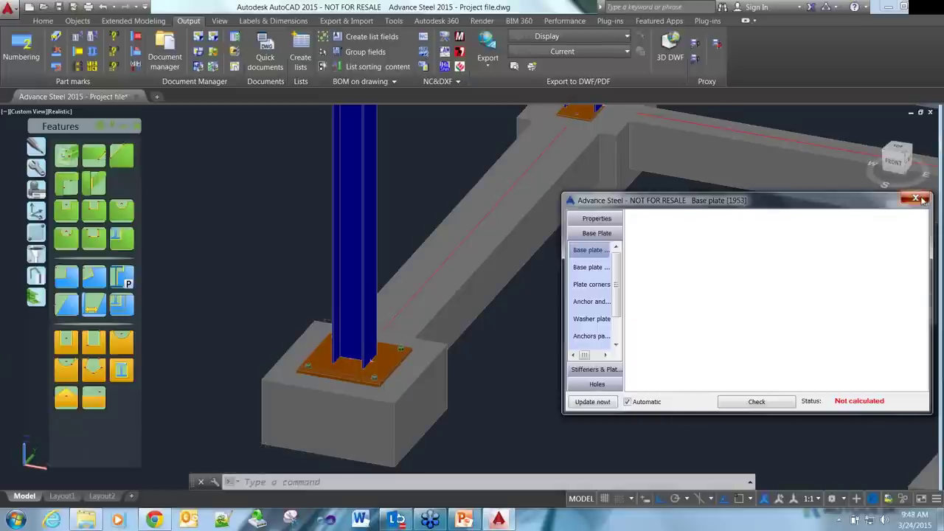
{"action": "key", "text": "ctrl+s"}
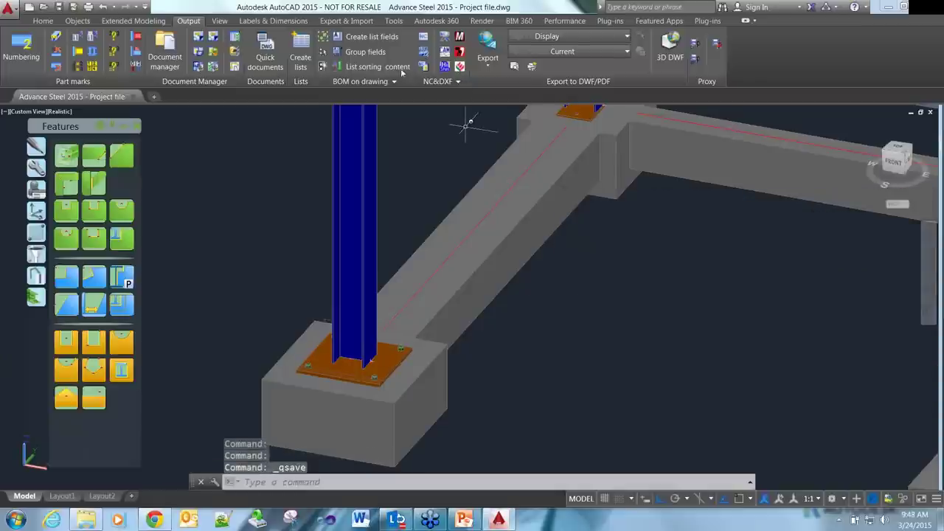
- Run part numbering and force-update the out-of-date 003 drawing in the Document Manager
{"action": "left_click", "coordinate": [28, 43]}
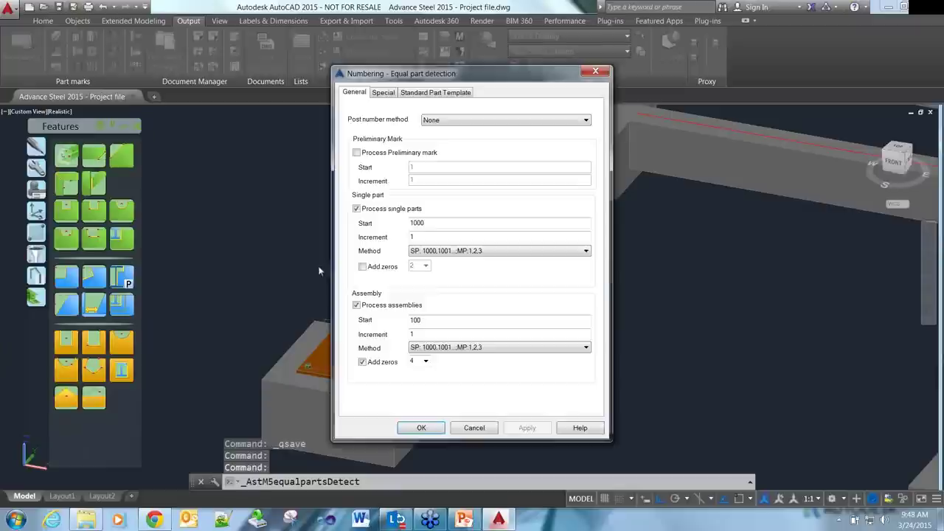
{"action": "left_click", "coordinate": [421, 428]}
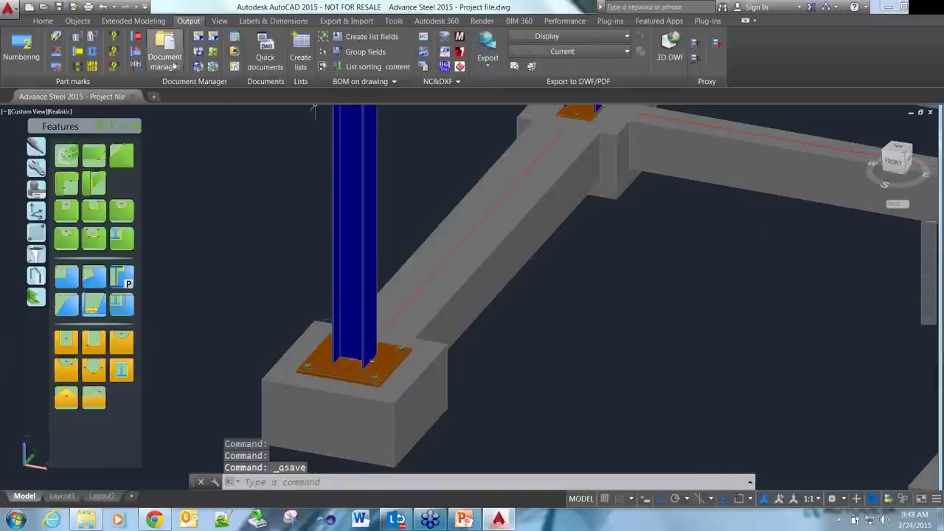
{"action": "left_click", "coordinate": [165, 46]}
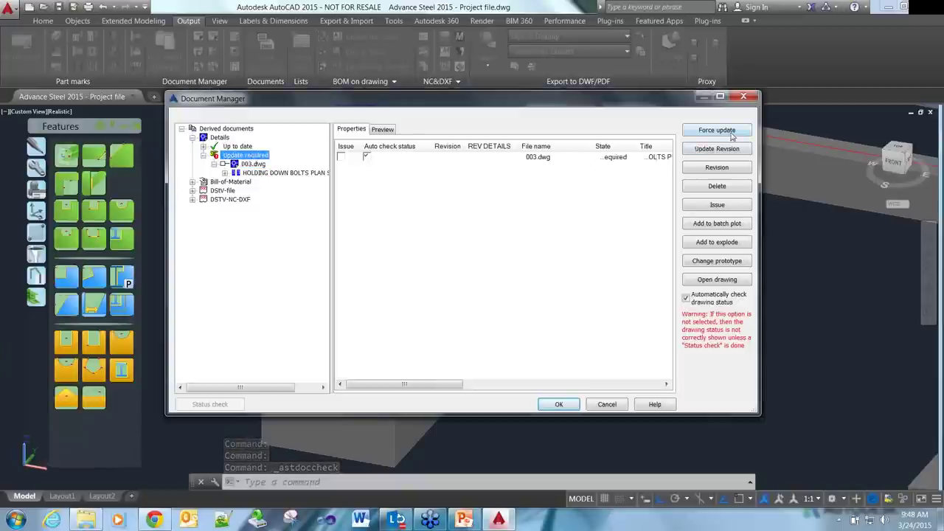
{"action": "left_click", "coordinate": [730, 132]}
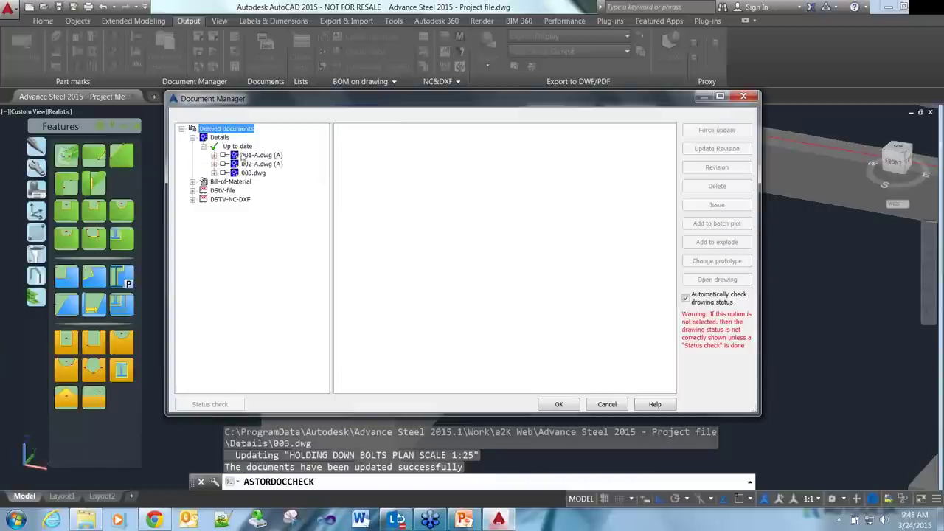
- Open 003.dwg to check the sheet, then close it saving the changes
{"action": "left_click", "coordinate": [258, 174]}
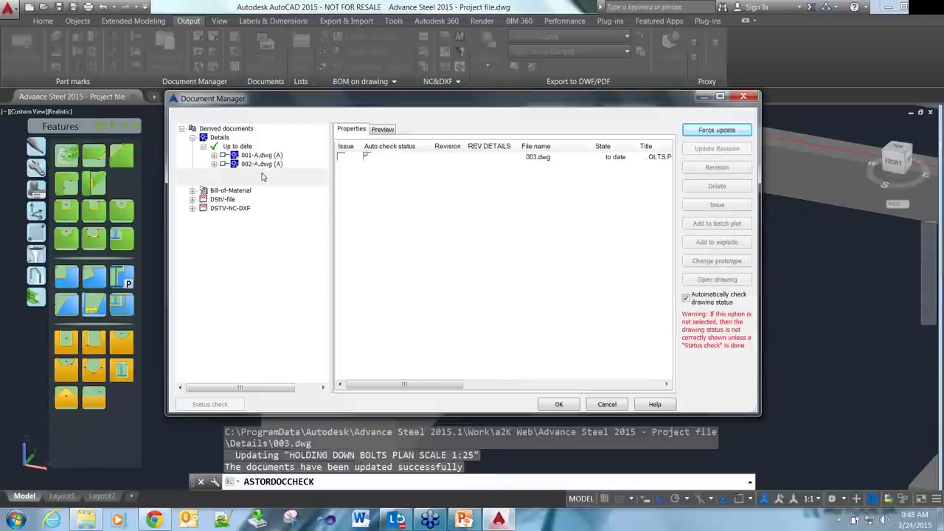
{"action": "double_click", "coordinate": [258, 174]}
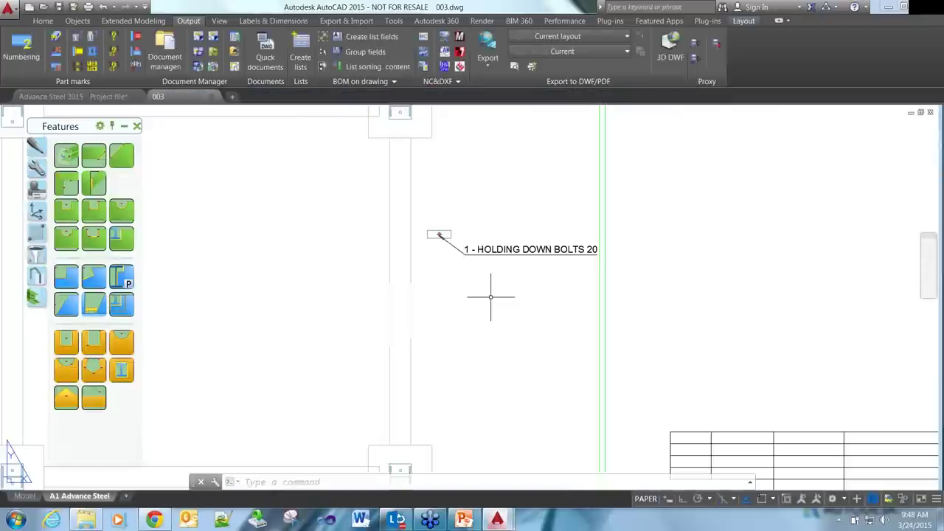
{"action": "scroll", "coordinate": [386, 329], "scroll_direction": "down", "scroll_amount": 5}
{"action": "scroll", "coordinate": [392, 321], "scroll_direction": "up", "scroll_amount": 3}
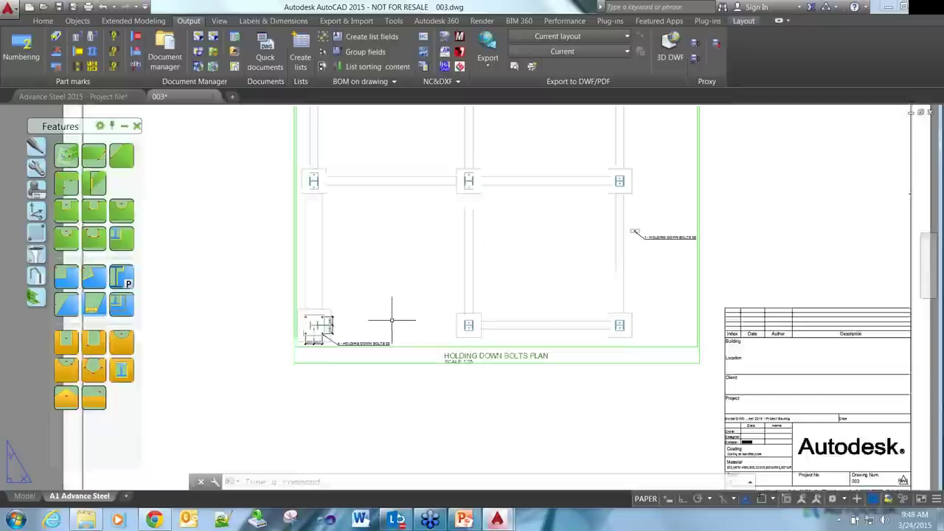
{"action": "scroll", "coordinate": [392, 320], "scroll_direction": "down", "scroll_amount": 3}
{"action": "left_click", "coordinate": [212, 97]}
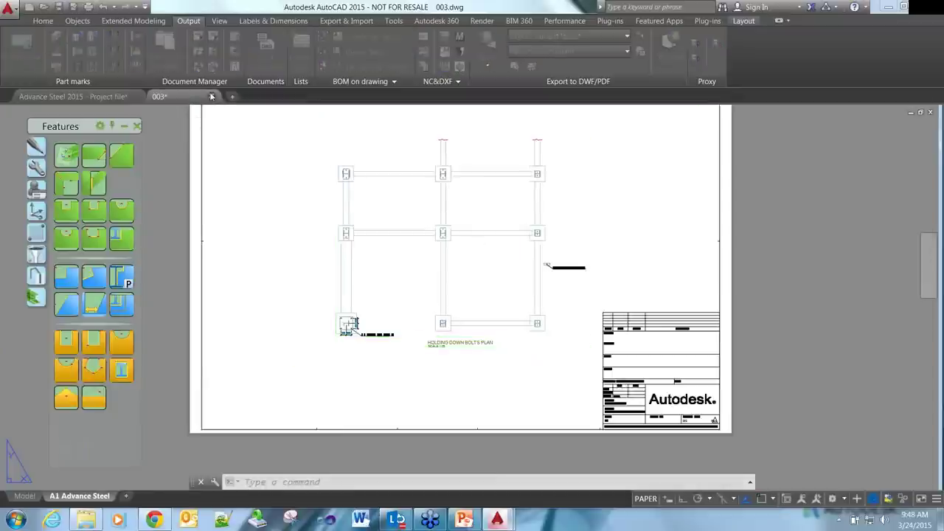
{"action": "left_click", "coordinate": [461, 290]}
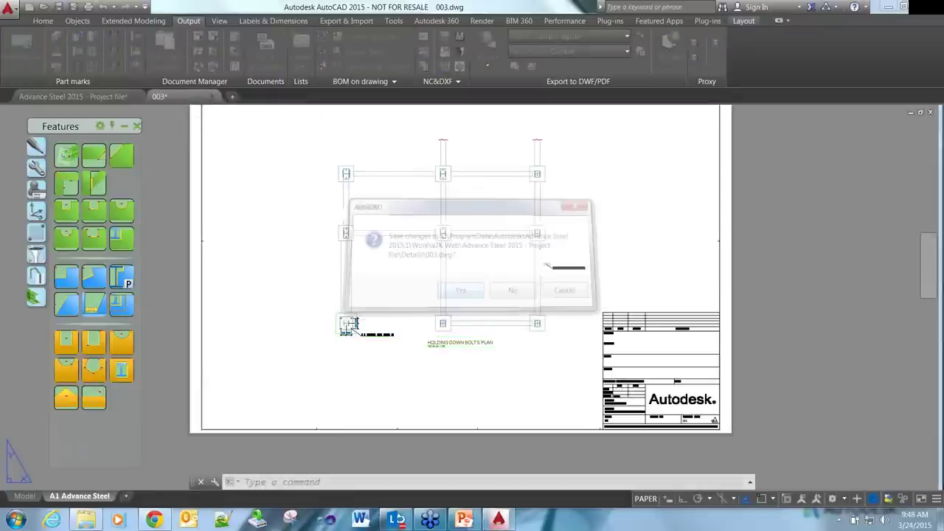
{"action": "scroll", "coordinate": [425, 262], "scroll_direction": "down", "scroll_amount": 8}
{"action": "scroll", "coordinate": [395, 261], "scroll_direction": "up", "scroll_amount": 6}
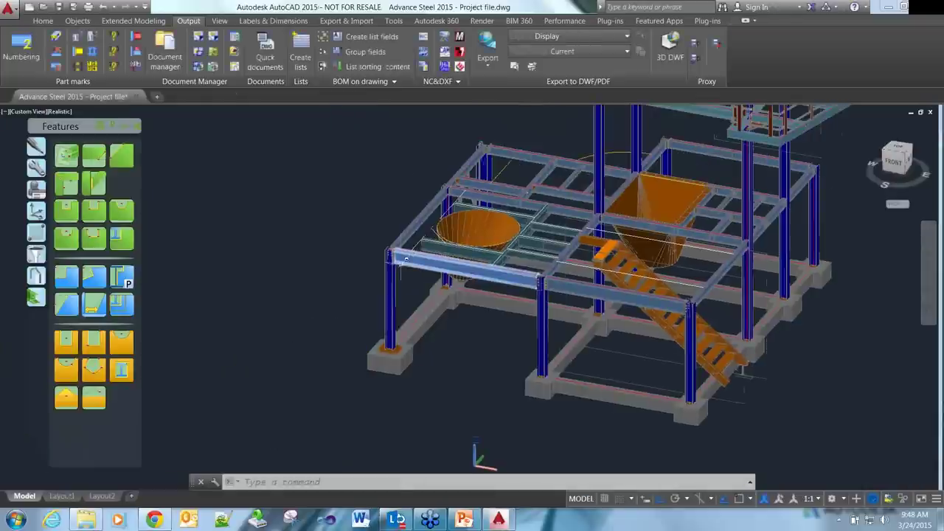
- Orbit to the beam-column connection and align the UCS with the current view
{"action": "middle_click_drag", "start_coordinate": [395, 262], "coordinate": [571, 397], "text": "shift"}
{"action": "scroll", "coordinate": [571, 396], "scroll_direction": "up", "scroll_amount": 3}
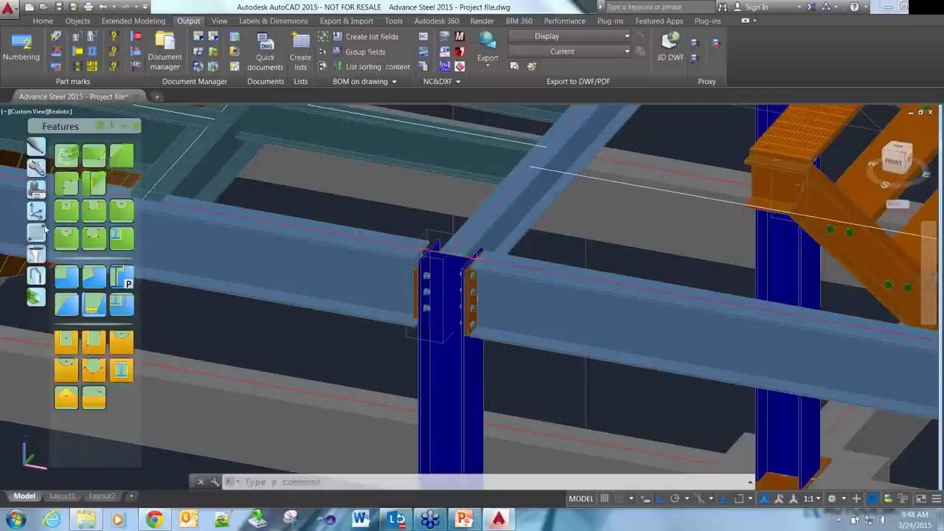
{"action": "left_click", "coordinate": [37, 212]}
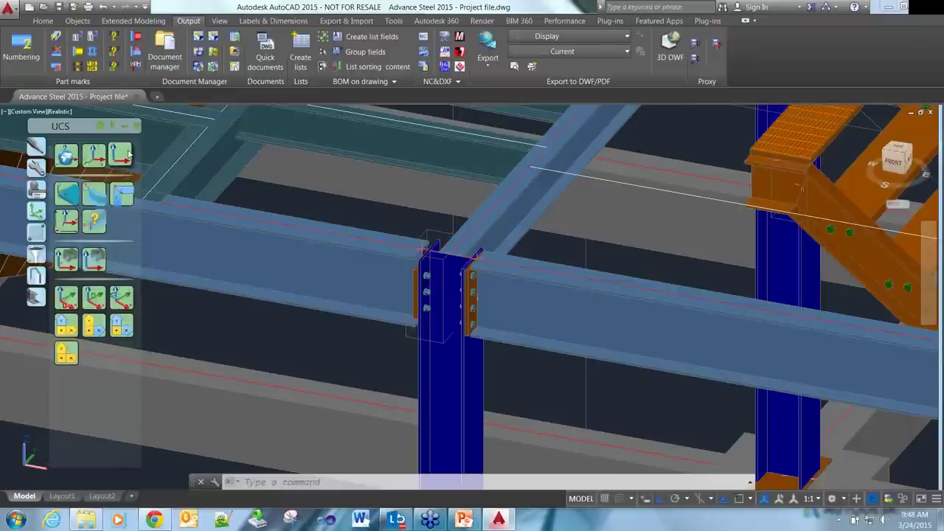
{"action": "left_click", "coordinate": [128, 153]}
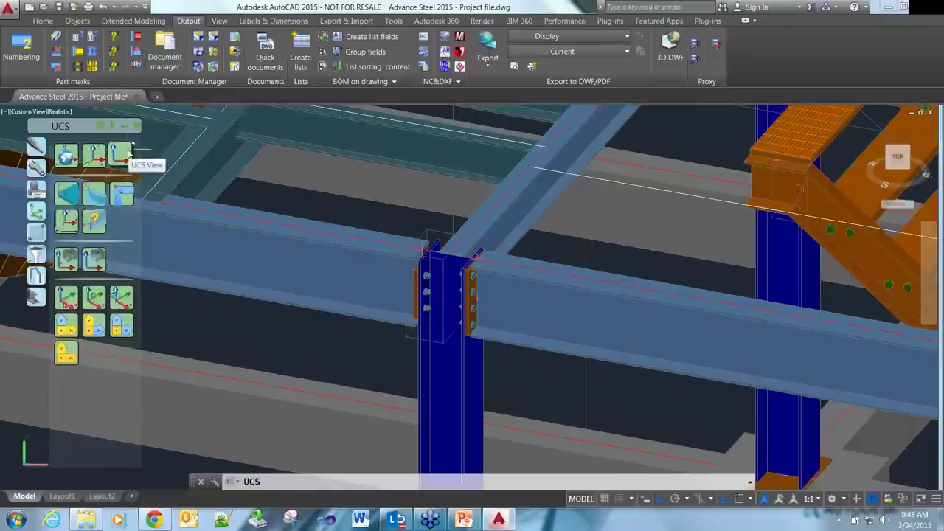
- Move the UCS origin to the column endpoint at the joint and open Quick documents
{"action": "left_click", "coordinate": [77, 220]}
{"action": "right_click", "coordinate": [463, 323], "text": "shift"}
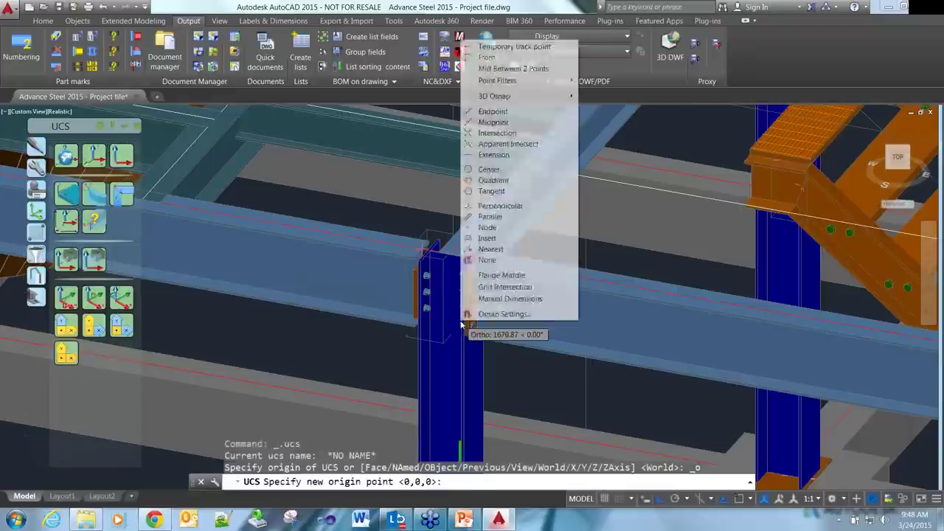
{"action": "left_click", "coordinate": [493, 111]}
{"action": "left_click", "coordinate": [467, 334]}
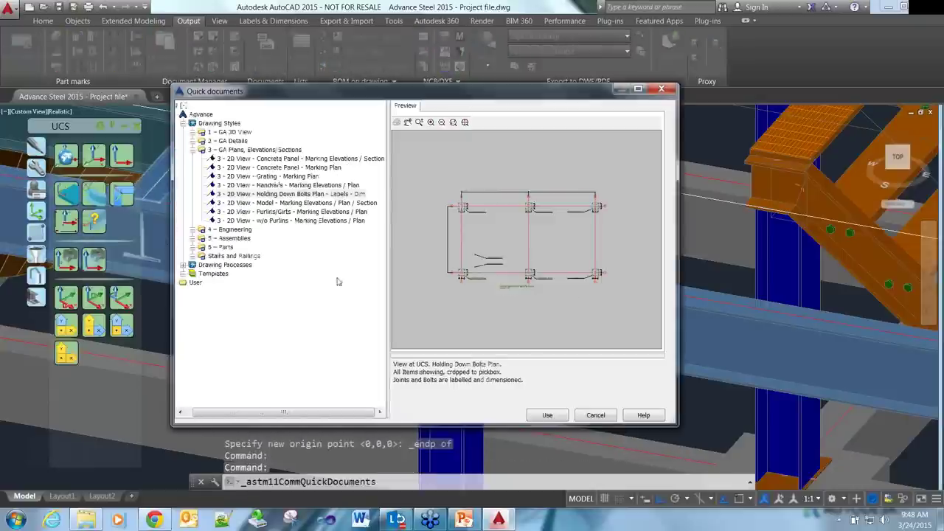
{"action": "left_click", "coordinate": [230, 131]}
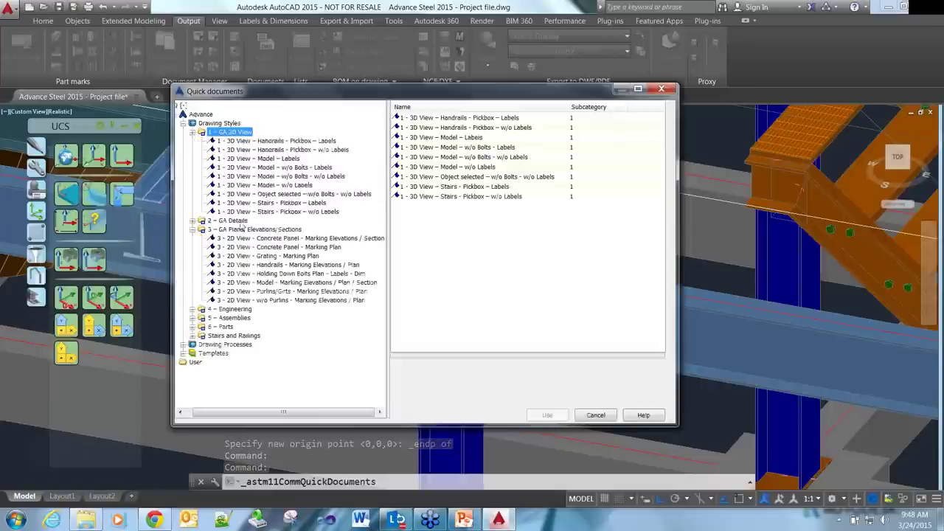
- Use the Assembly Blow up Details style from 2 - GA Details, adding an XXX title line
{"action": "left_click", "coordinate": [237, 221]}
{"action": "left_click", "coordinate": [254, 229]}
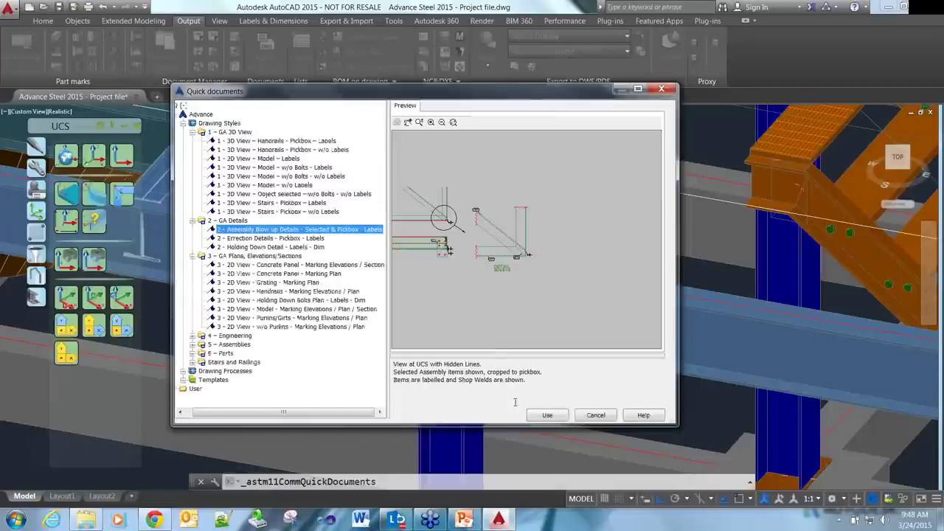
{"action": "left_click", "coordinate": [547, 419]}
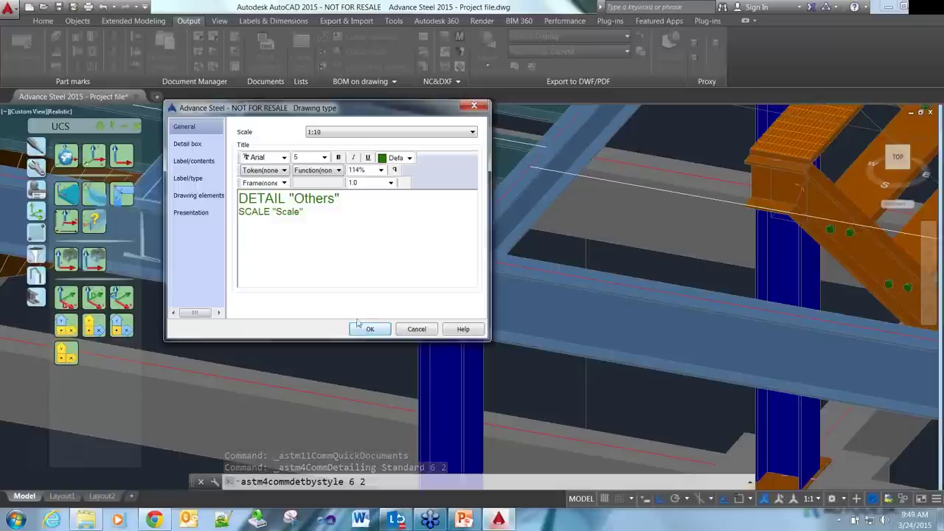
{"action": "left_click", "coordinate": [247, 222]}
{"action": "type", "text": "XXXX"}
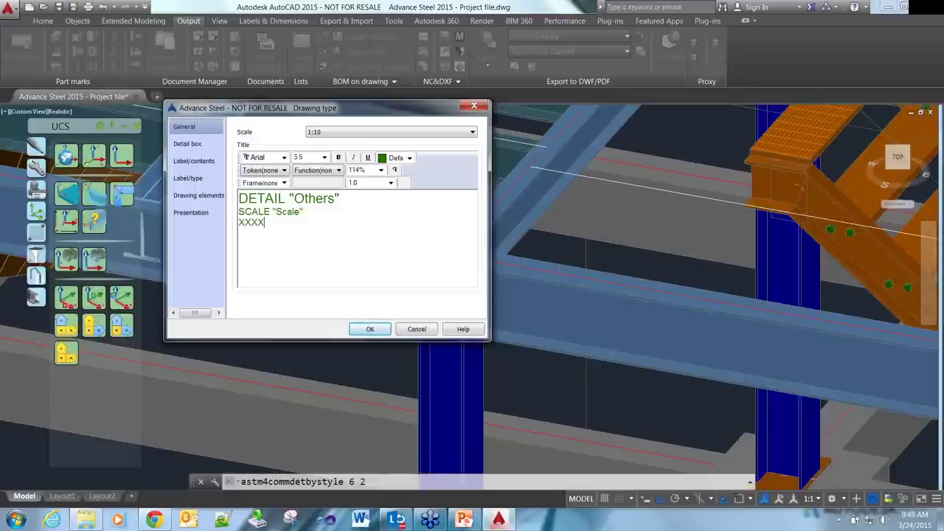
{"action": "left_click", "coordinate": [363, 332]}
- Window-select the 26 connection objects, create detail 004 from a framed window, and save
{"action": "left_click", "coordinate": [511, 366]}
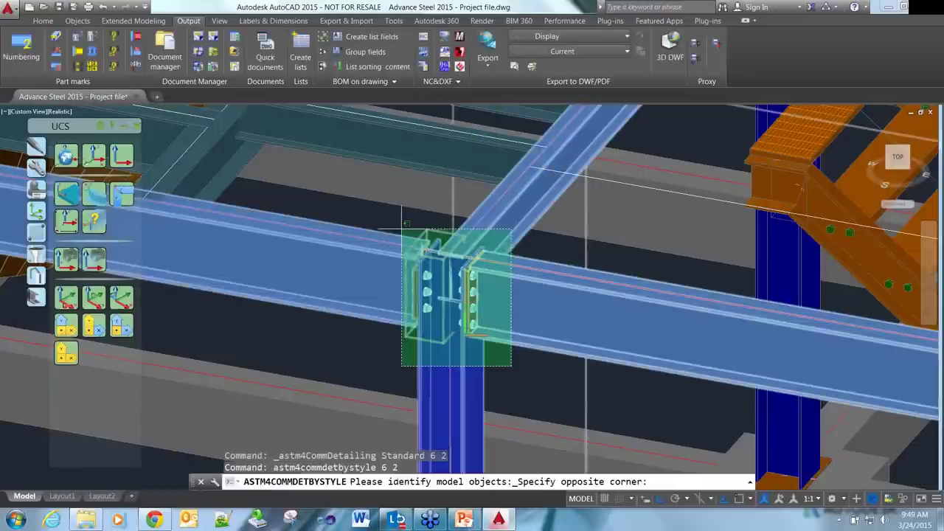
{"action": "left_click", "coordinate": [402, 222]}
{"action": "key", "text": "Return"}
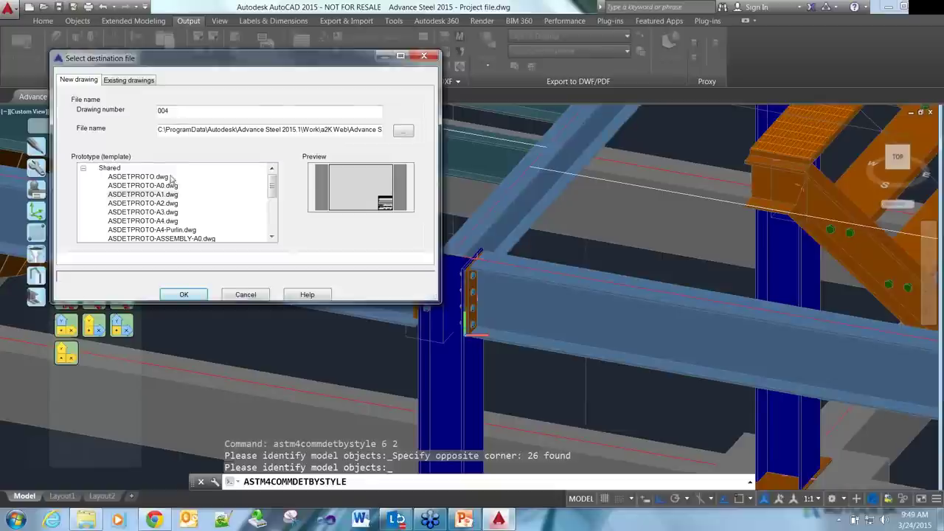
{"action": "left_click", "coordinate": [183, 295]}
{"action": "left_click", "coordinate": [362, 214]}
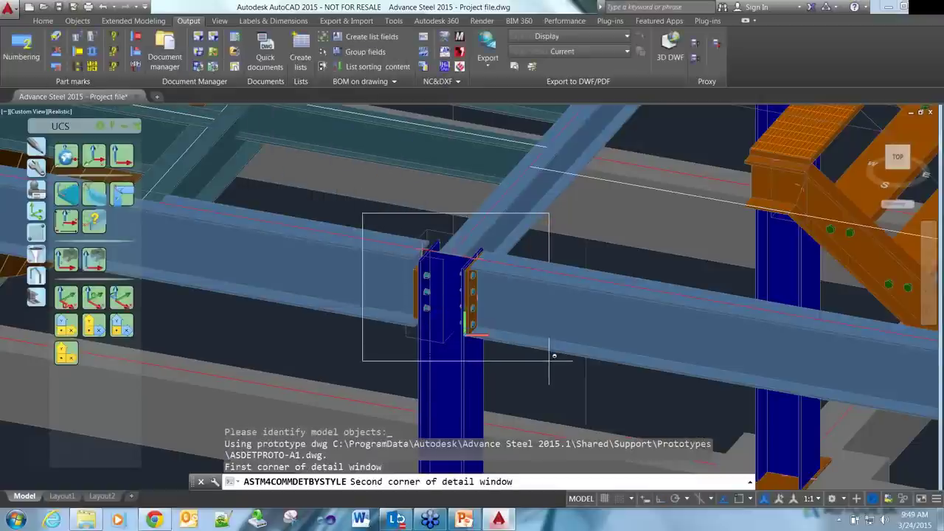
{"action": "left_click", "coordinate": [549, 360]}
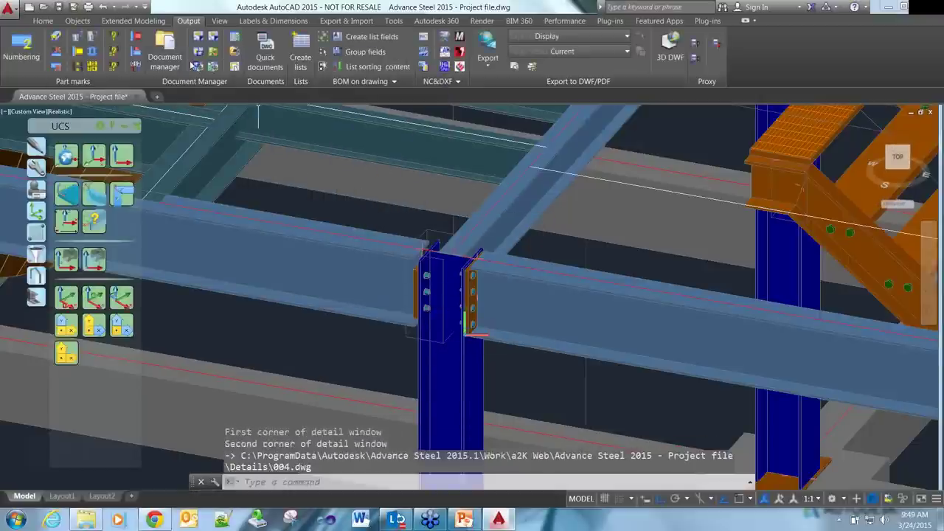
{"action": "key", "text": "ctrl+s"}
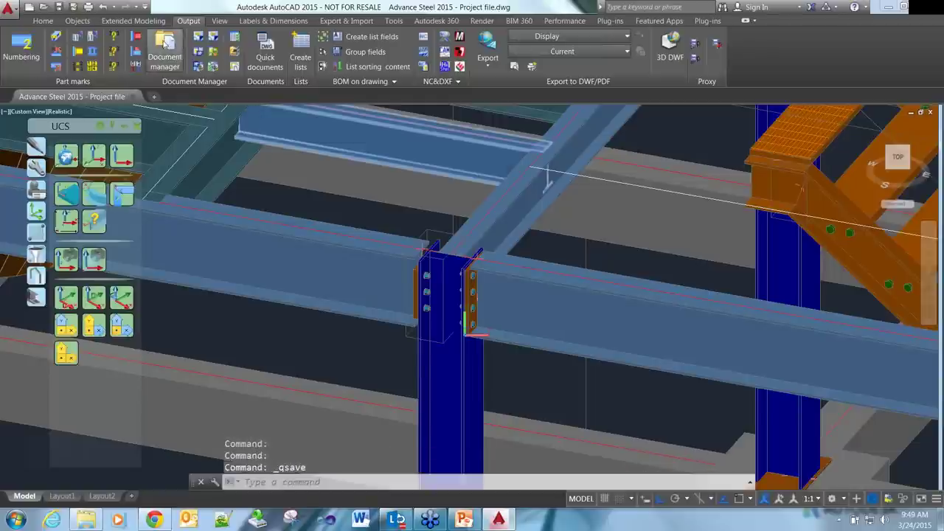
- Open the 004 detail drawing and change its scale to 1:5
{"action": "left_click", "coordinate": [166, 45]}
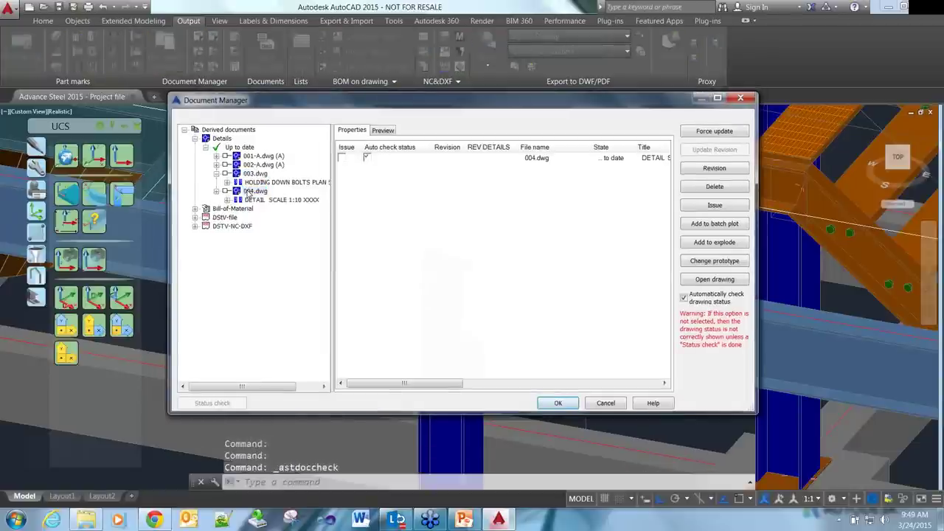
{"action": "double_click", "coordinate": [255, 191]}
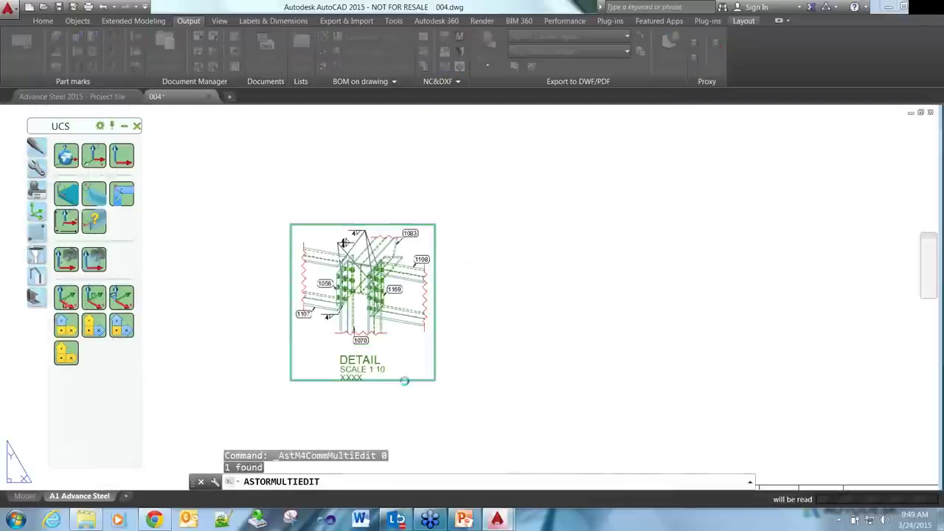
{"action": "left_click", "coordinate": [516, 192]}
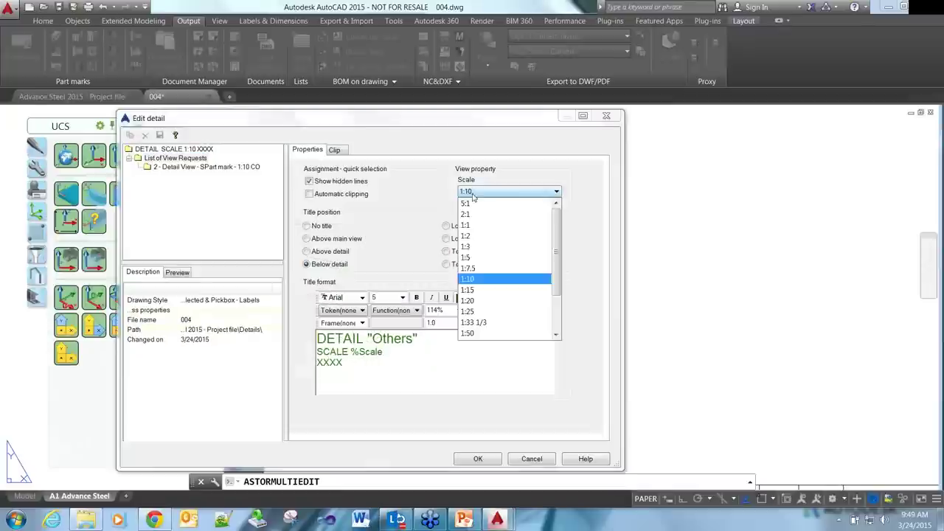
{"action": "left_click", "coordinate": [495, 256]}
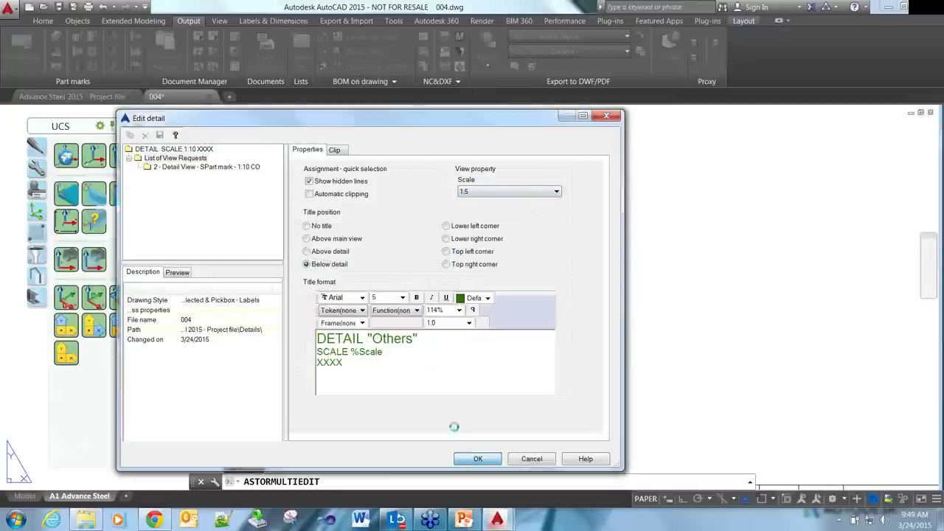
{"action": "left_click", "coordinate": [478, 459]}
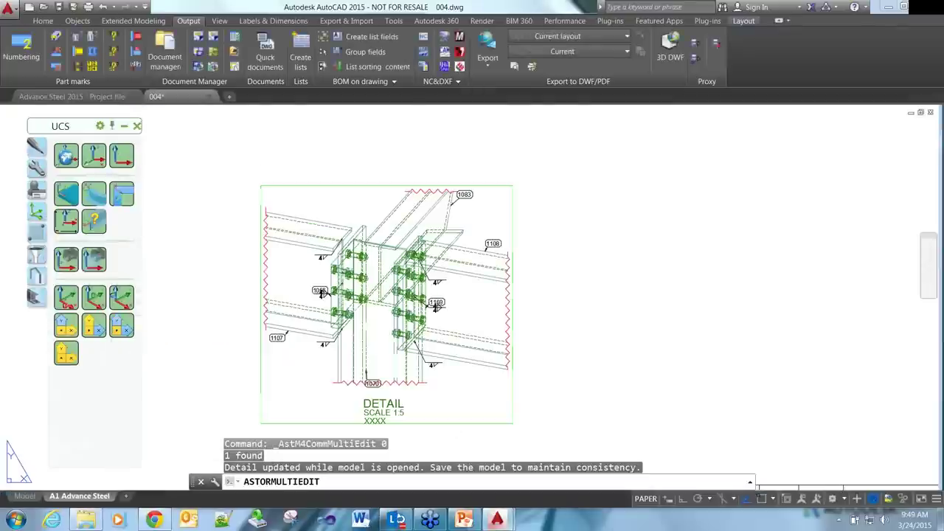
- Delete the 'SCALE %Scale' title line and turn off Show hidden lines in the detail
{"action": "double_click", "coordinate": [449, 423]}
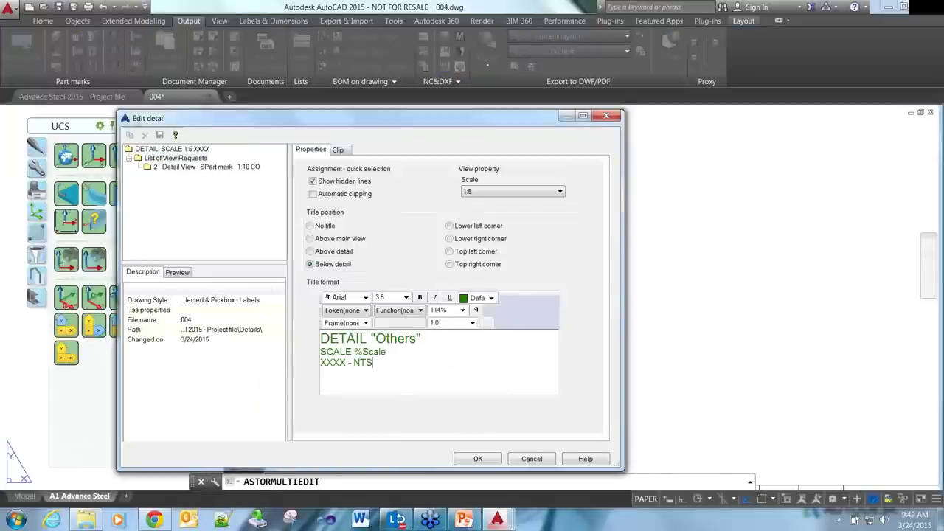
{"action": "left_click_drag", "start_coordinate": [394, 352], "coordinate": [309, 349]}
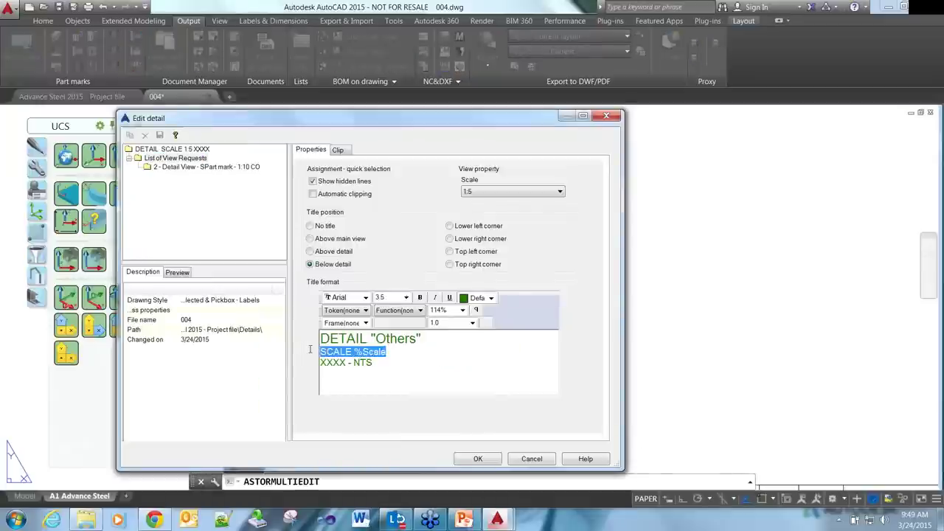
{"action": "key", "text": "BackSpace"}
{"action": "key", "text": "BackSpace"}
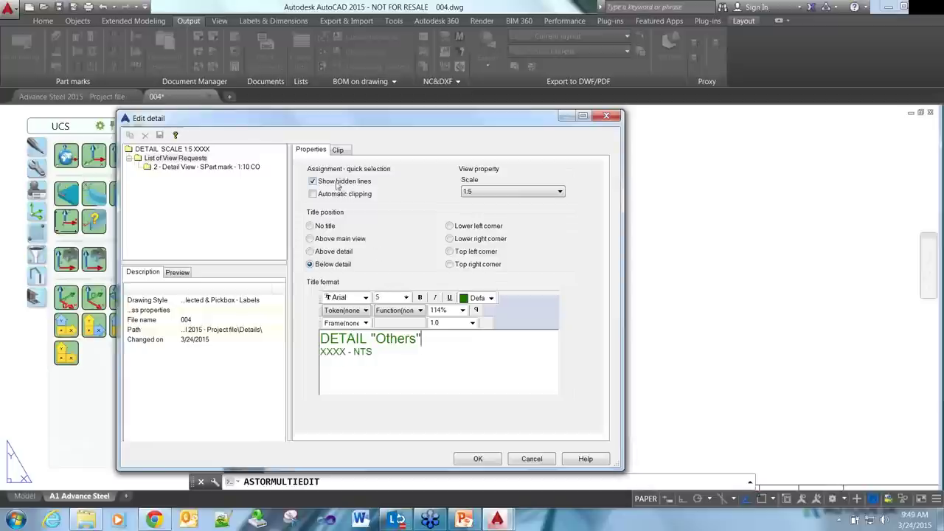
{"action": "left_click", "coordinate": [338, 183]}
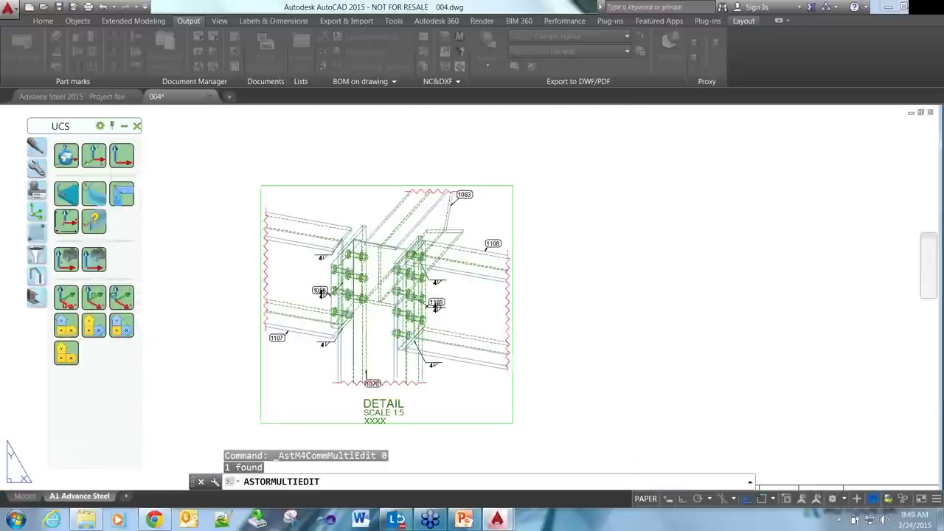
- Erase the 1109 label, the bolt group, the right end plate and the right-hand beam
{"action": "left_click", "coordinate": [429, 307]}
{"action": "key", "text": "Delete"}
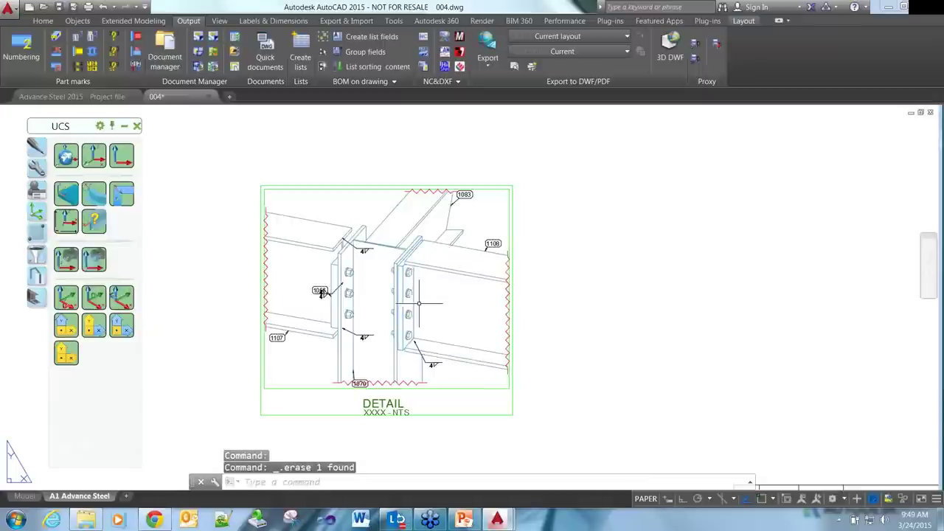
{"action": "left_click", "coordinate": [408, 293]}
{"action": "key", "text": "Delete"}
{"action": "left_click", "coordinate": [410, 294]}
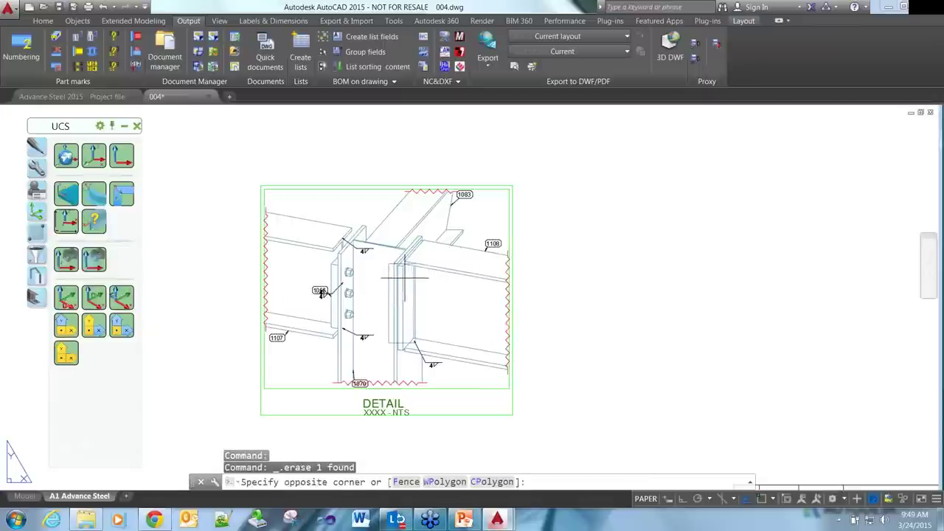
{"action": "key", "text": "Delete"}
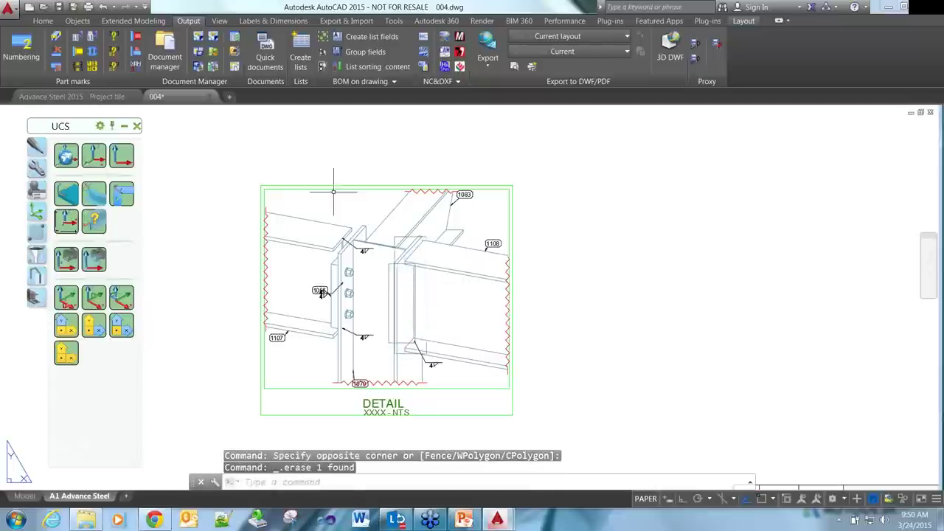
{"action": "left_click", "coordinate": [447, 272]}
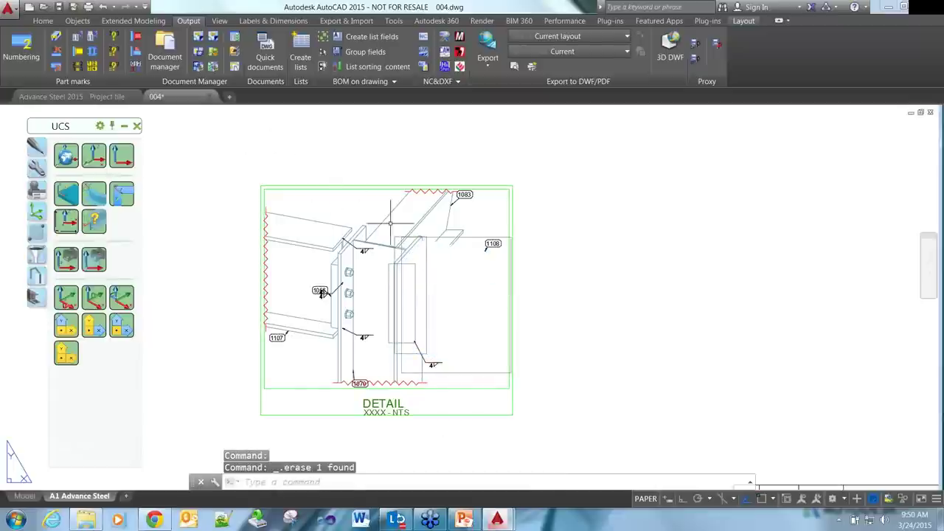
{"action": "key", "text": "Delete"}
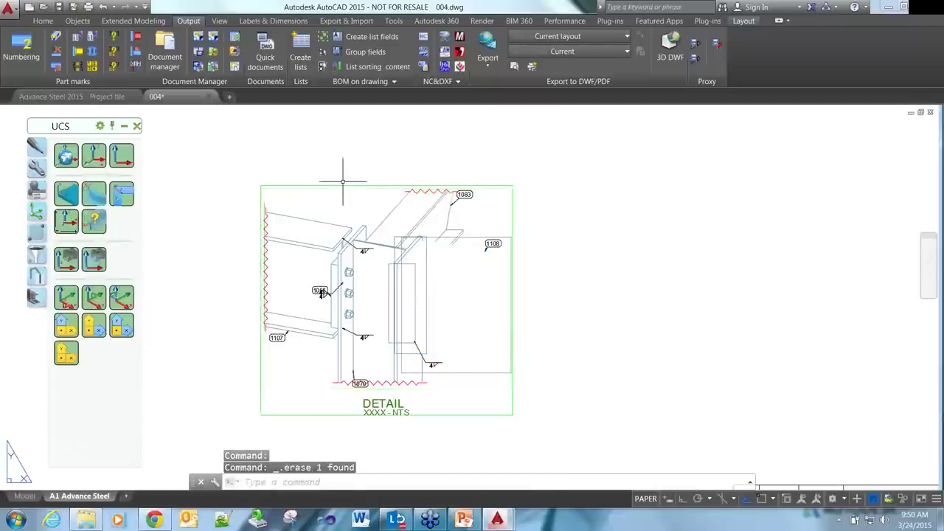
- Update the detail view from the model using Labels & Dimensions > Update detail
{"action": "left_click", "coordinate": [257, 23]}
{"action": "left_click", "coordinate": [15, 50]}
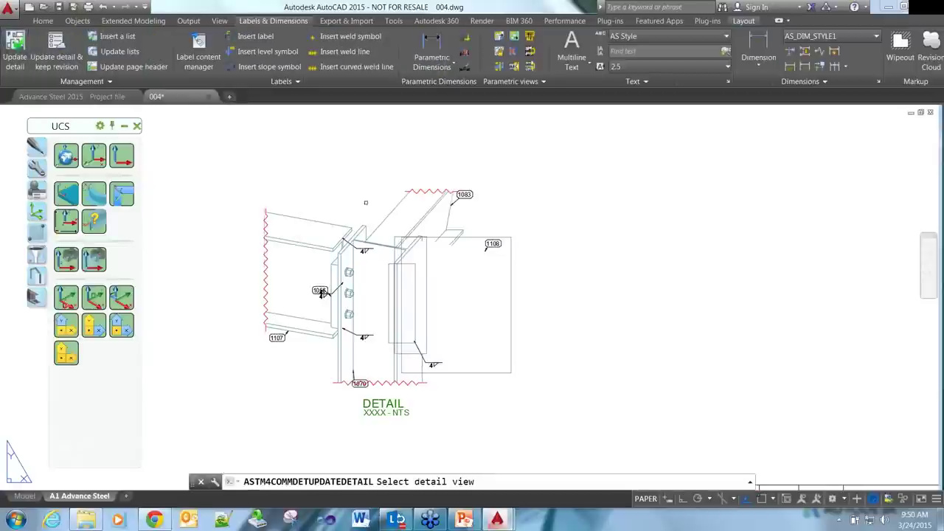
{"action": "left_click", "coordinate": [354, 242]}
{"action": "left_click", "coordinate": [14, 50]}
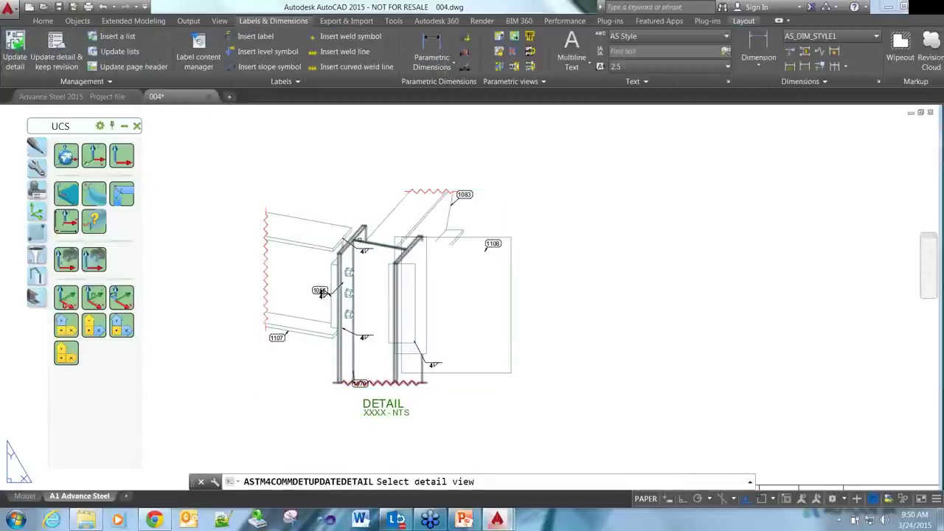
{"action": "left_click", "coordinate": [364, 246]}
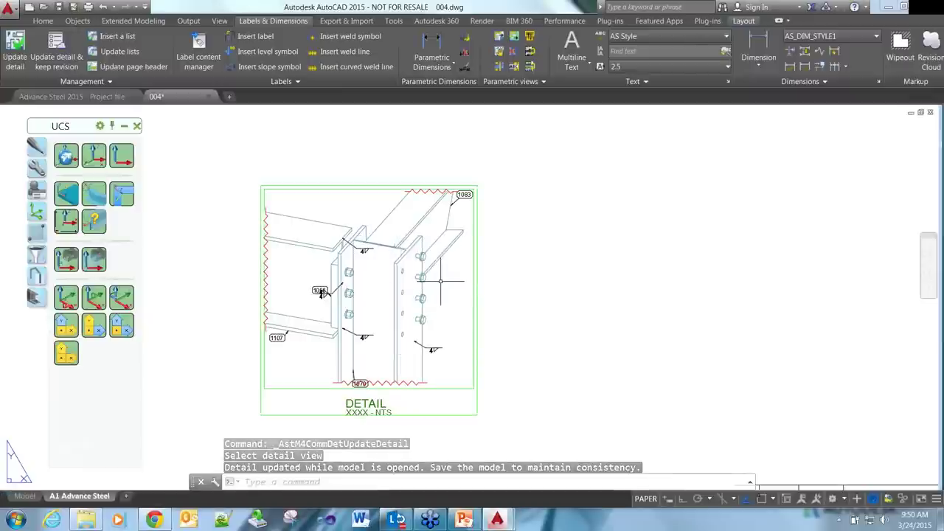
- Reopen the detail's Edit detail and View properties to regenerate it, then close drawing 004
{"action": "double_click", "coordinate": [431, 416]}
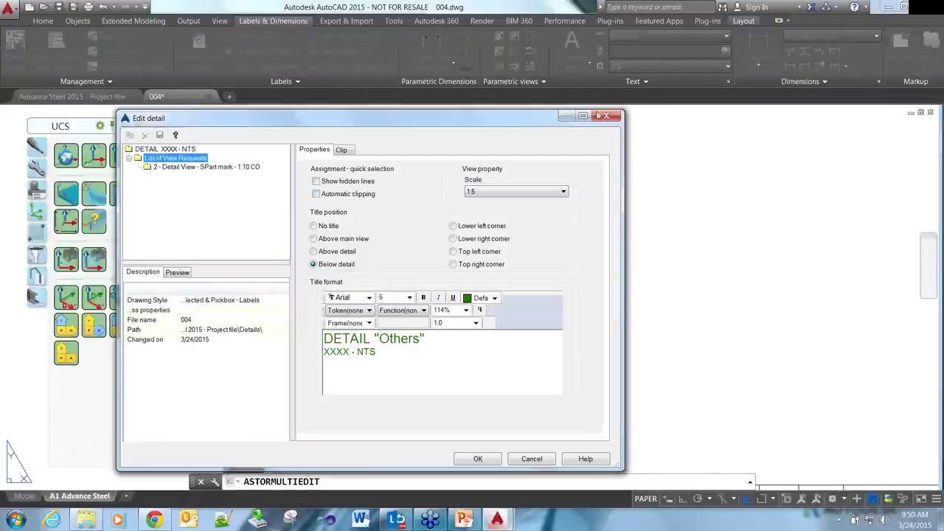
{"action": "left_click", "coordinate": [605, 115]}
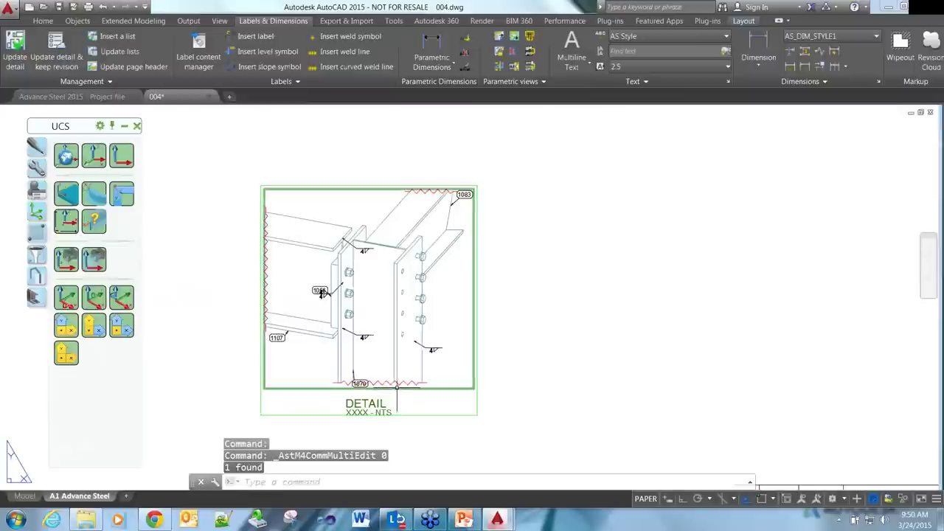
{"action": "double_click", "coordinate": [397, 386]}
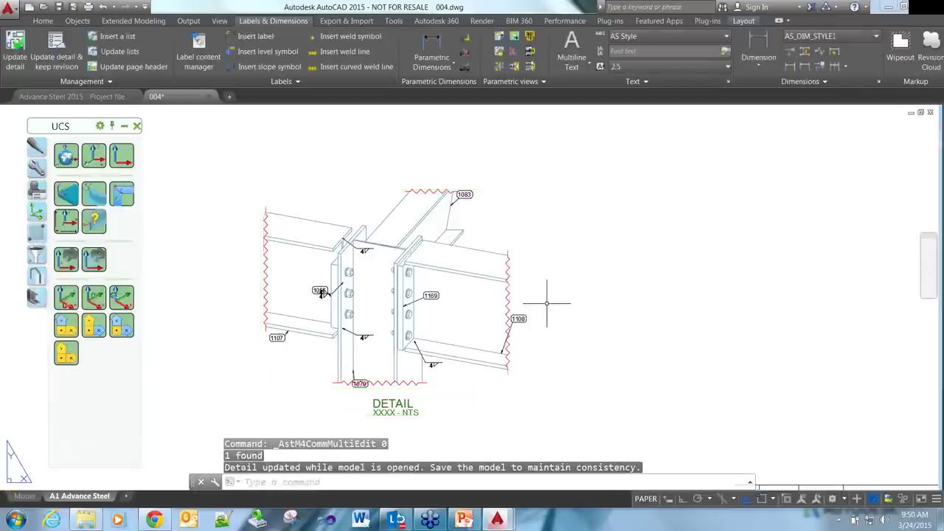
{"action": "left_click", "coordinate": [209, 97]}
- Answer the 004 save prompt and delete 004.dwg in the Document manager
{"action": "left_click", "coordinate": [461, 291]}
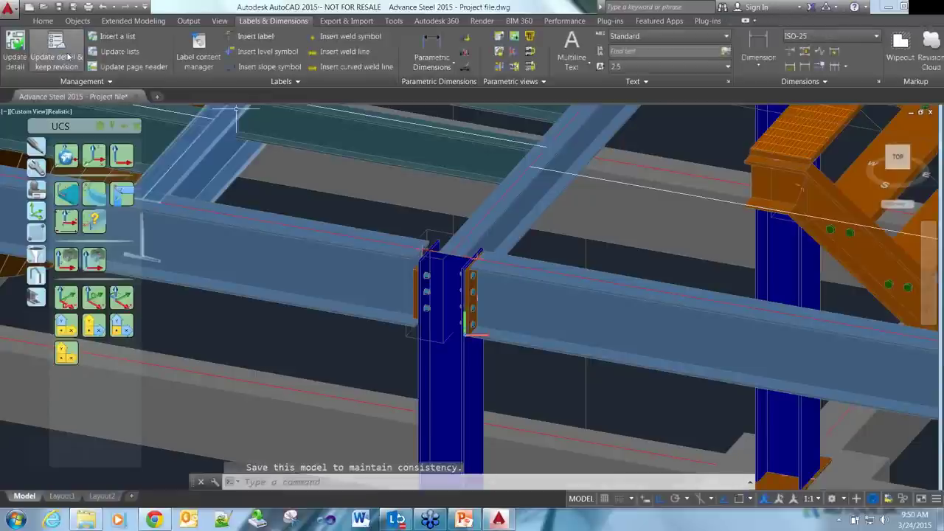
{"action": "left_click", "coordinate": [554, 57]}
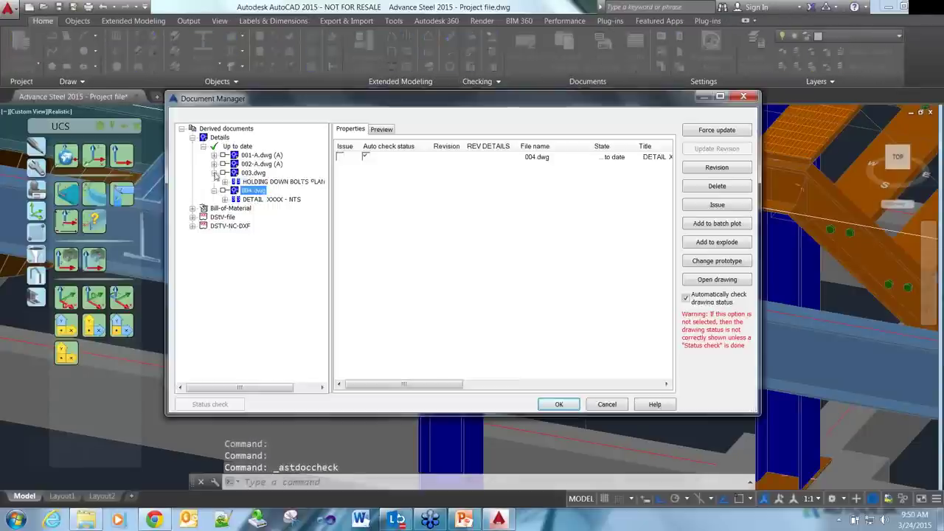
{"action": "left_click", "coordinate": [258, 200]}
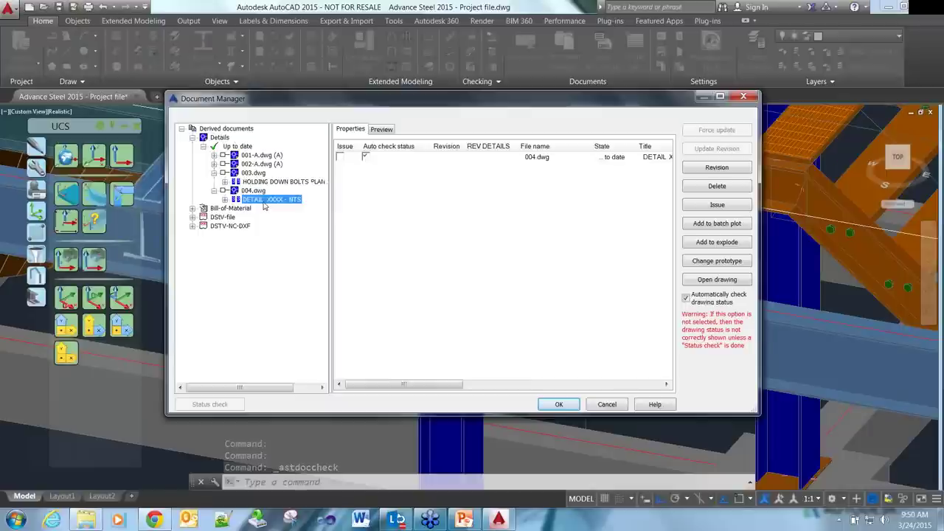
{"action": "key", "text": "Delete"}
{"action": "left_click", "coordinate": [254, 173]}
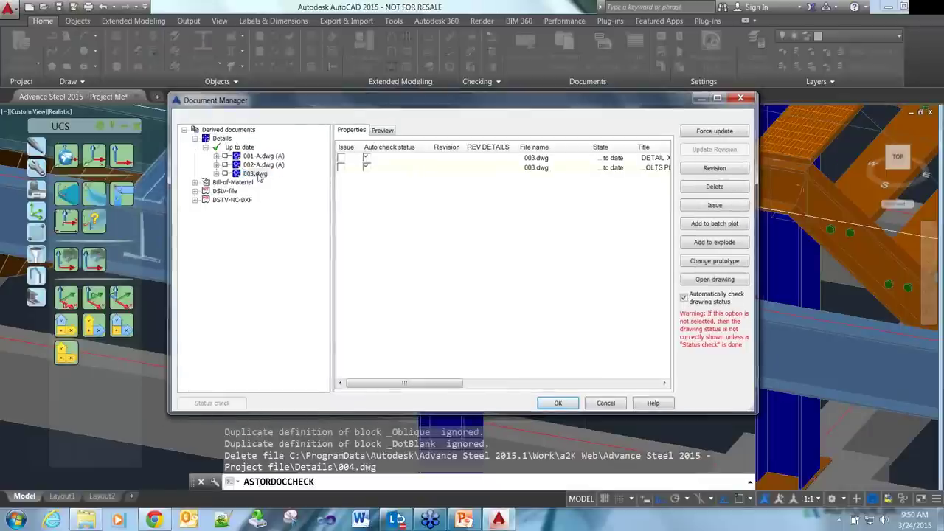
- Open drawing 003.dwg for review, then close it and save the changes
{"action": "double_click", "coordinate": [256, 175]}
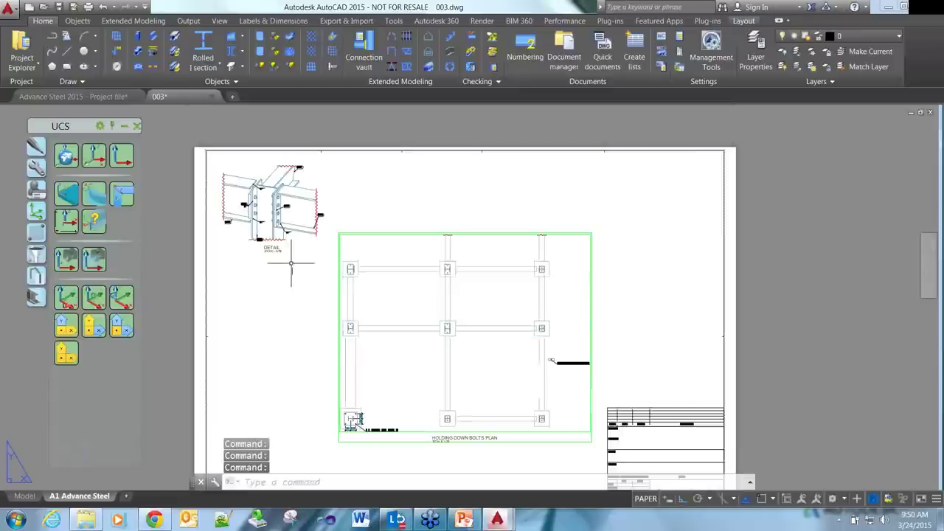
{"action": "left_click", "coordinate": [213, 96]}
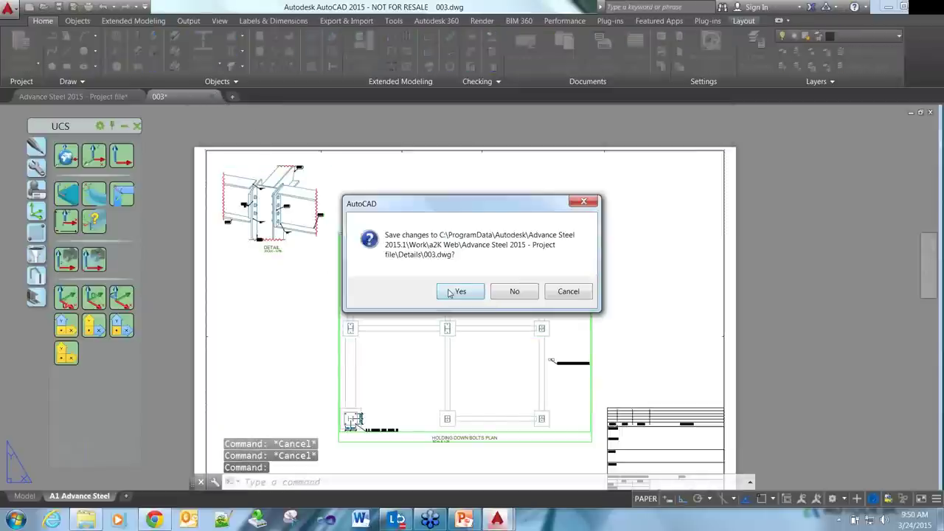
{"action": "left_click", "coordinate": [452, 292]}
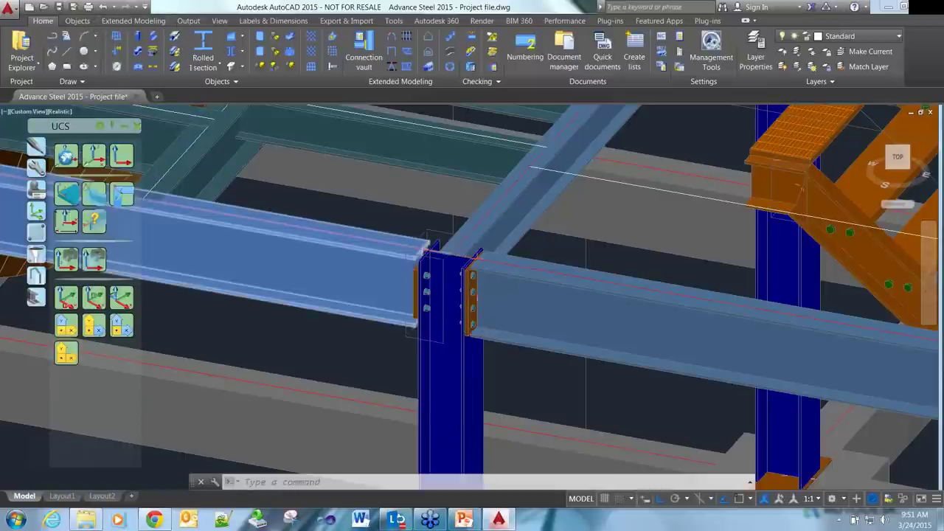
- Window-select the level 2 floor beams
{"action": "scroll", "coordinate": [308, 222], "scroll_direction": "down", "scroll_amount": 2}
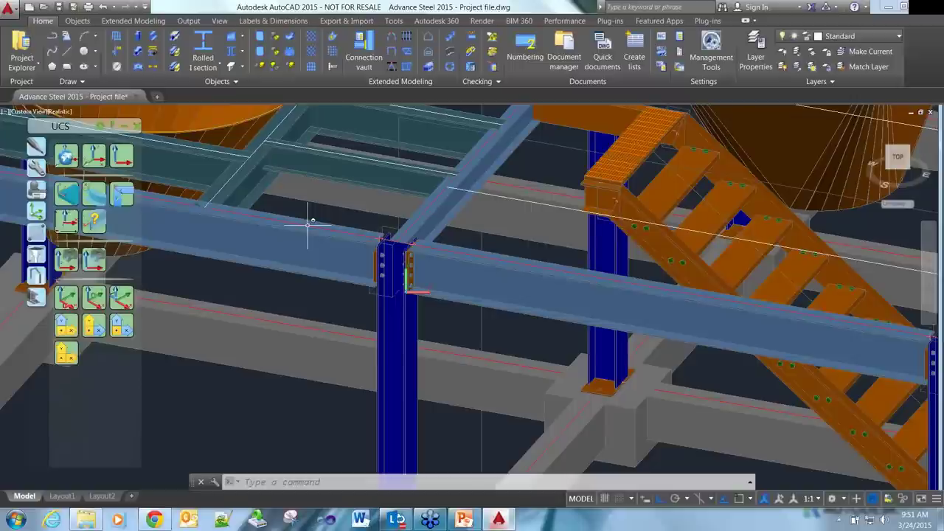
{"action": "scroll", "coordinate": [309, 223], "scroll_direction": "down", "scroll_amount": 5}
{"action": "left_click", "coordinate": [251, 262]}
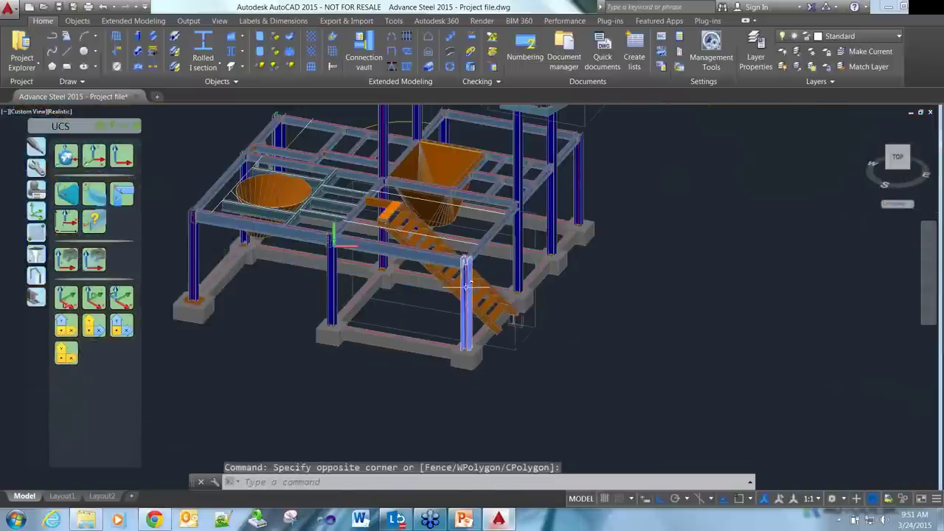
{"action": "scroll", "coordinate": [501, 177], "scroll_direction": "up", "scroll_amount": 1}
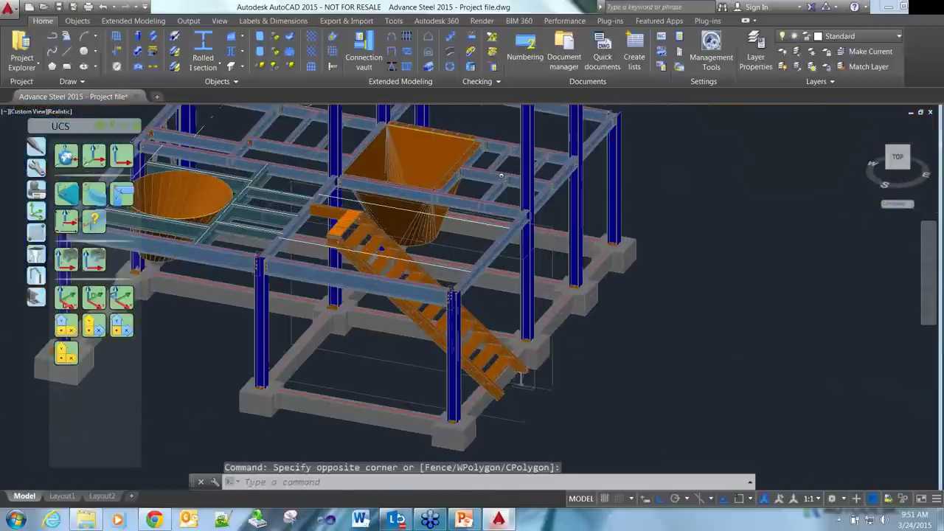
{"action": "scroll", "coordinate": [500, 175], "scroll_direction": "up", "scroll_amount": 3}
{"action": "left_click", "coordinate": [516, 177]}
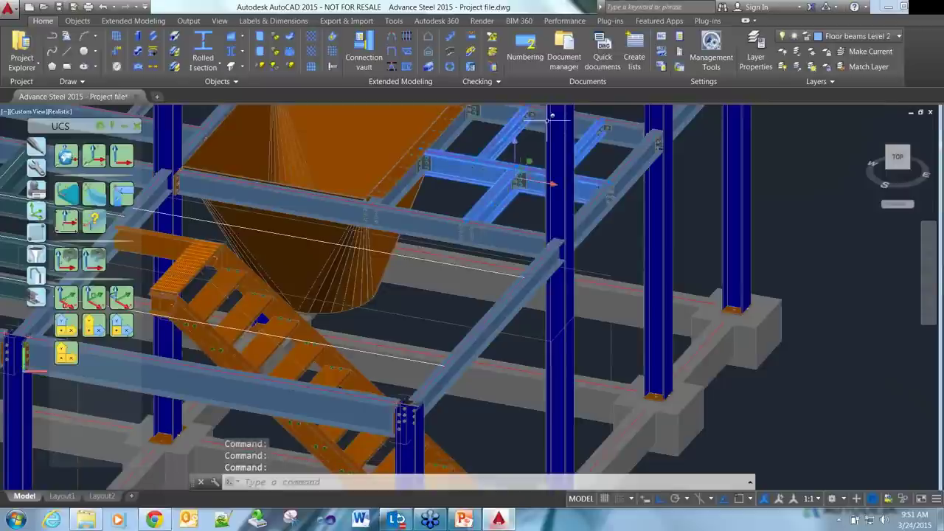
- Run the Parts A3-A1 - Single drawing process with drawing numbering starting at 100
{"action": "left_click", "coordinate": [605, 56]}
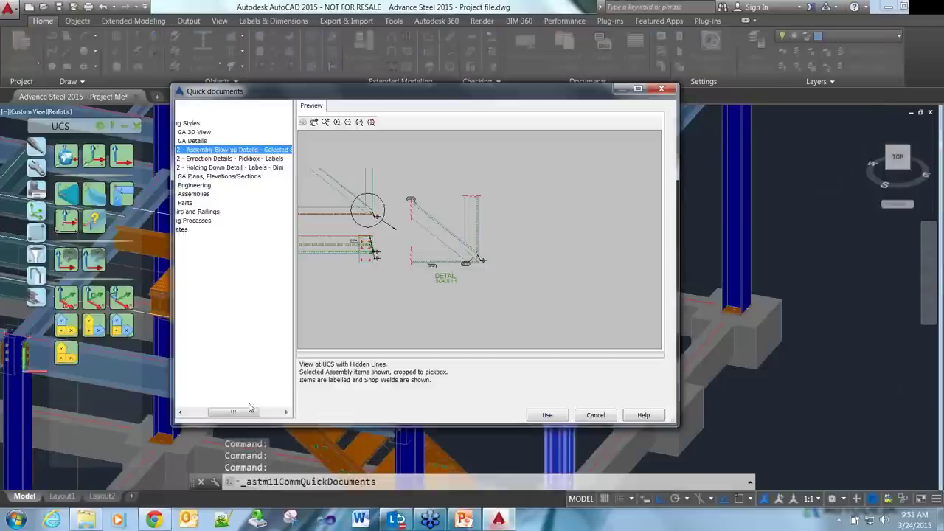
{"action": "left_click", "coordinate": [191, 221]}
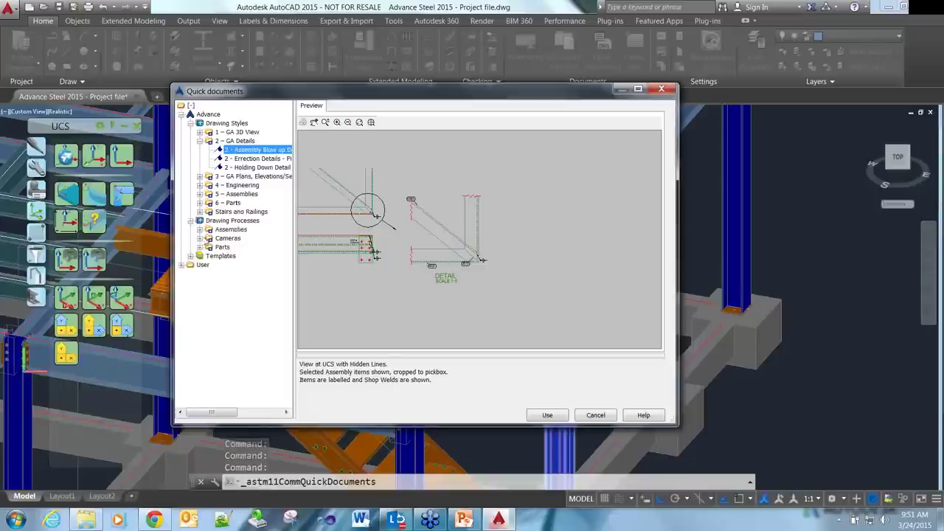
{"action": "left_click", "coordinate": [199, 247]}
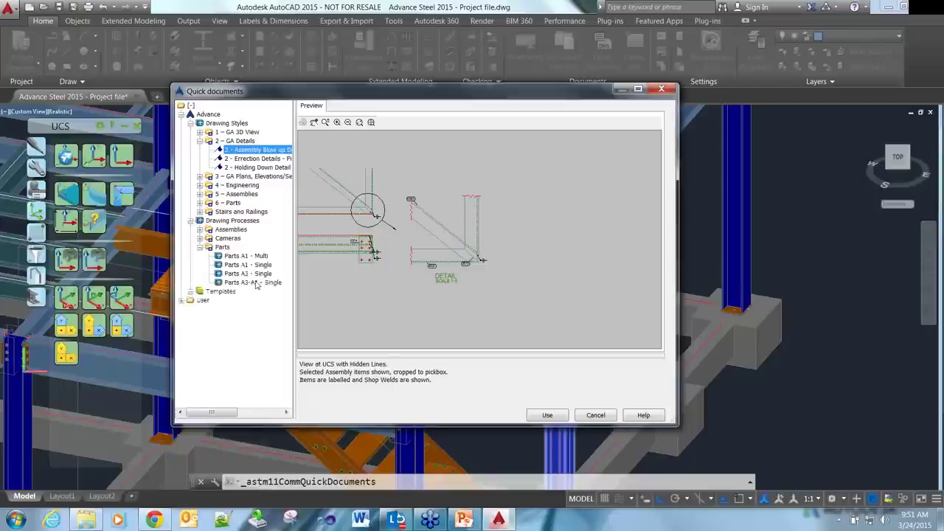
{"action": "left_click", "coordinate": [254, 283]}
{"action": "left_click", "coordinate": [544, 416]}
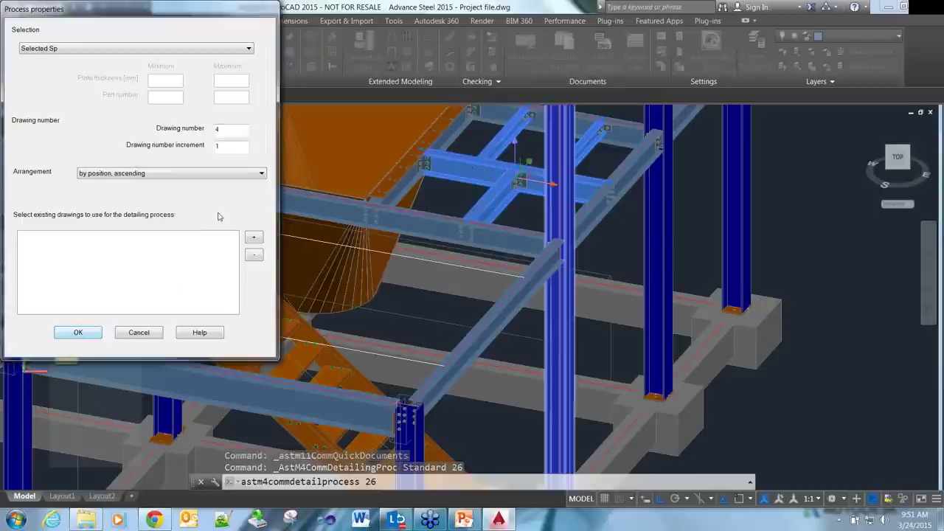
{"action": "left_click", "coordinate": [224, 131]}
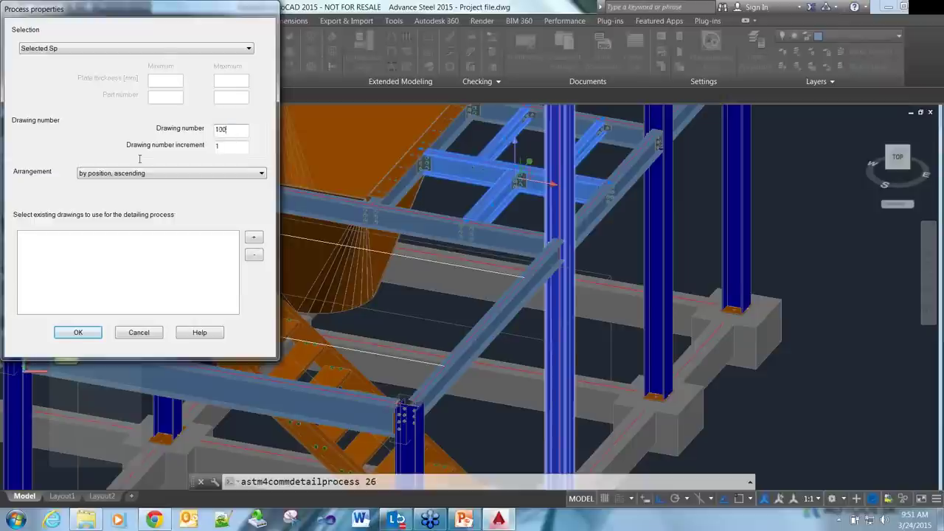
{"action": "left_click", "coordinate": [78, 333]}
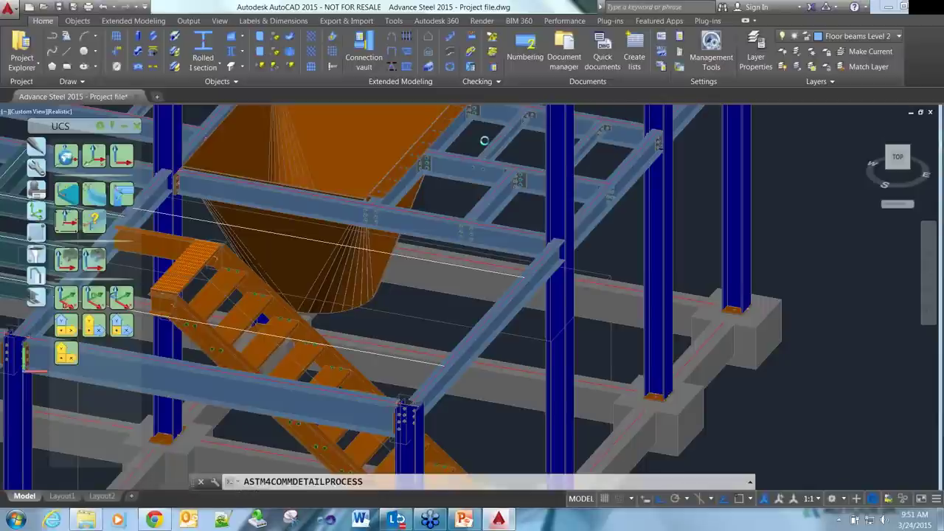
- Preview drawings S-0101.dwg and S-0102.dwg in the Document manager
{"action": "left_click", "coordinate": [563, 59]}
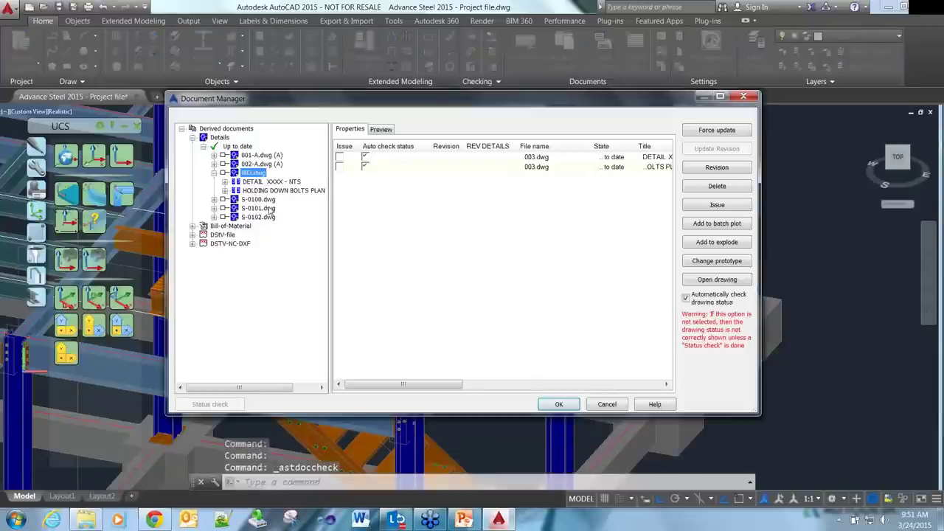
{"action": "left_click", "coordinate": [381, 128]}
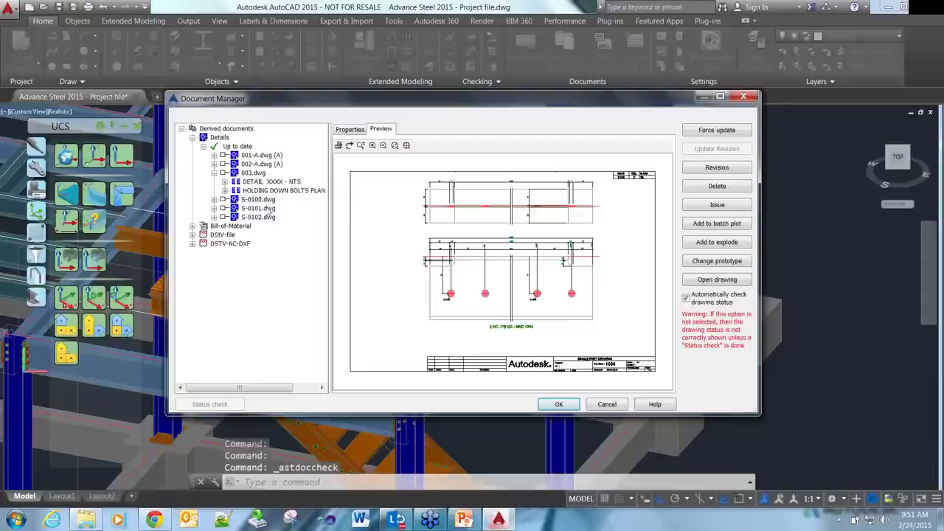
{"action": "left_click", "coordinate": [264, 212]}
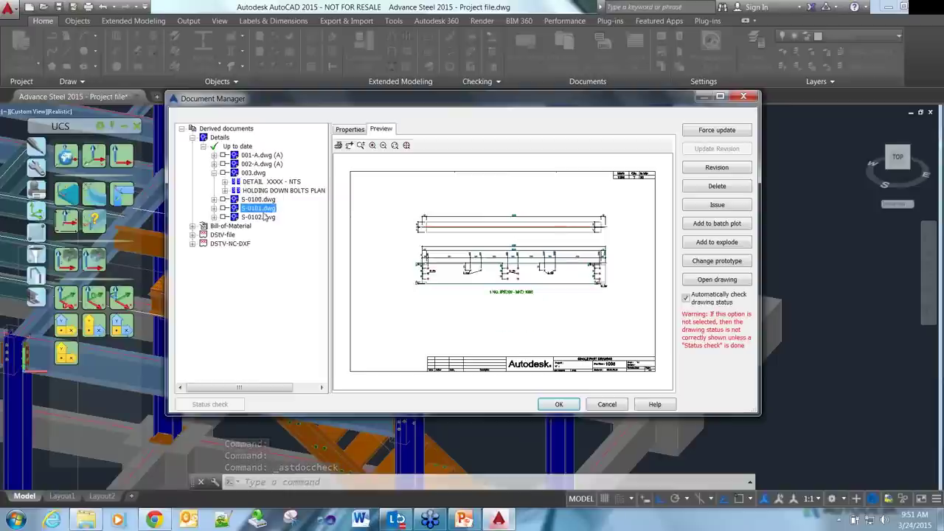
{"action": "left_click", "coordinate": [263, 217]}
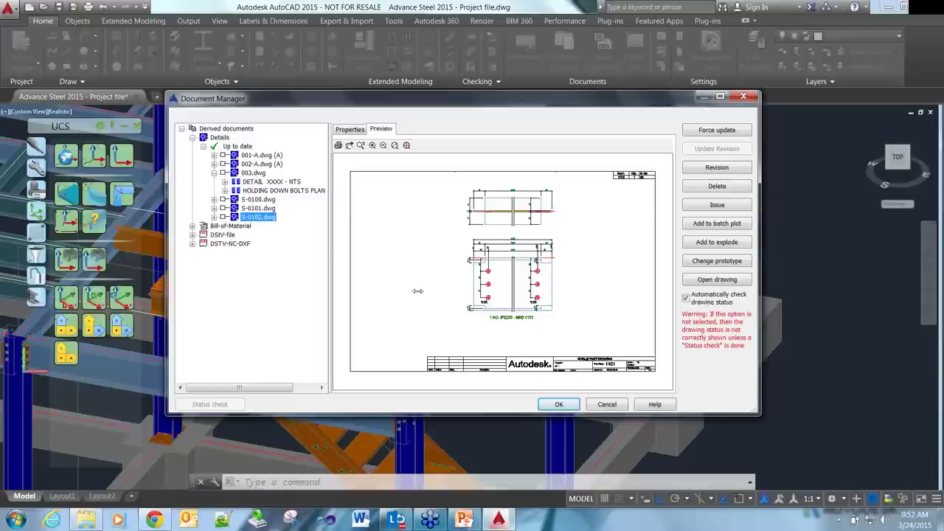
- Close the Document manager and select a transverse beam and a column
{"action": "left_click", "coordinate": [566, 405]}
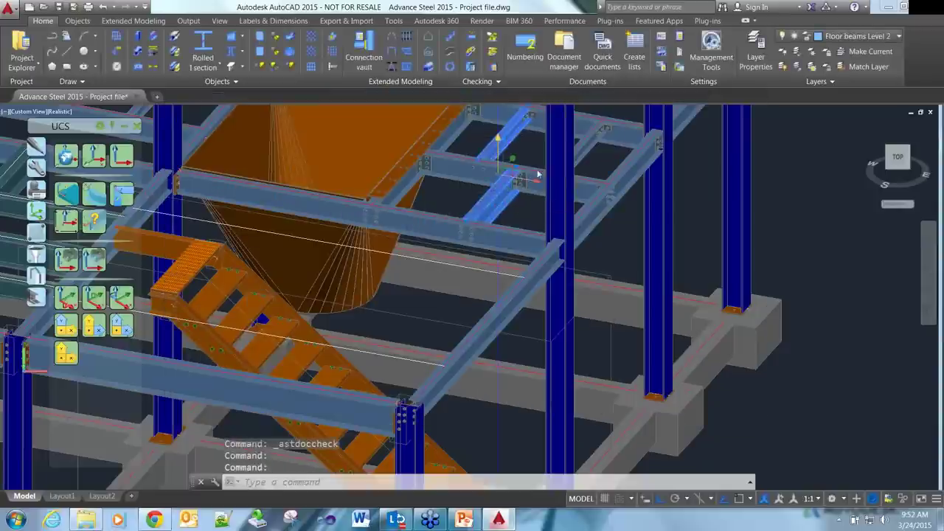
{"action": "left_click", "coordinate": [544, 176]}
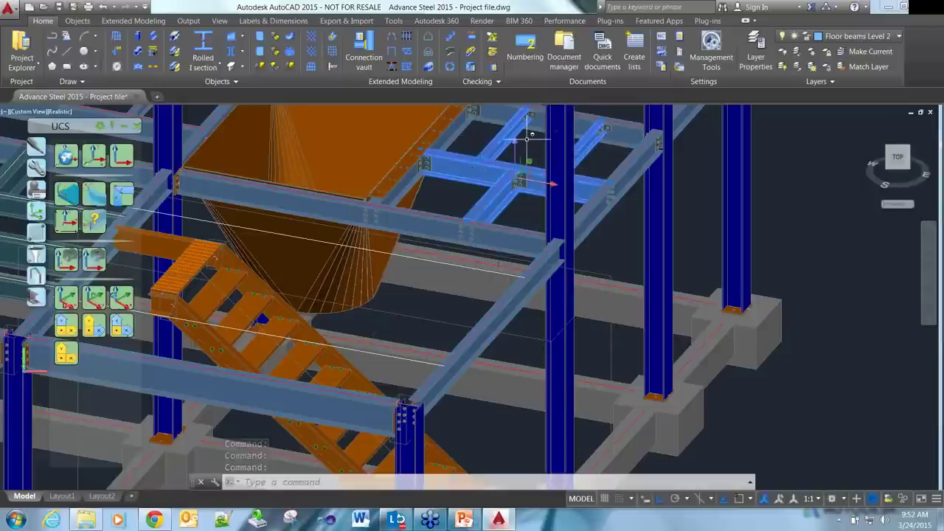
{"action": "left_click", "coordinate": [568, 111]}
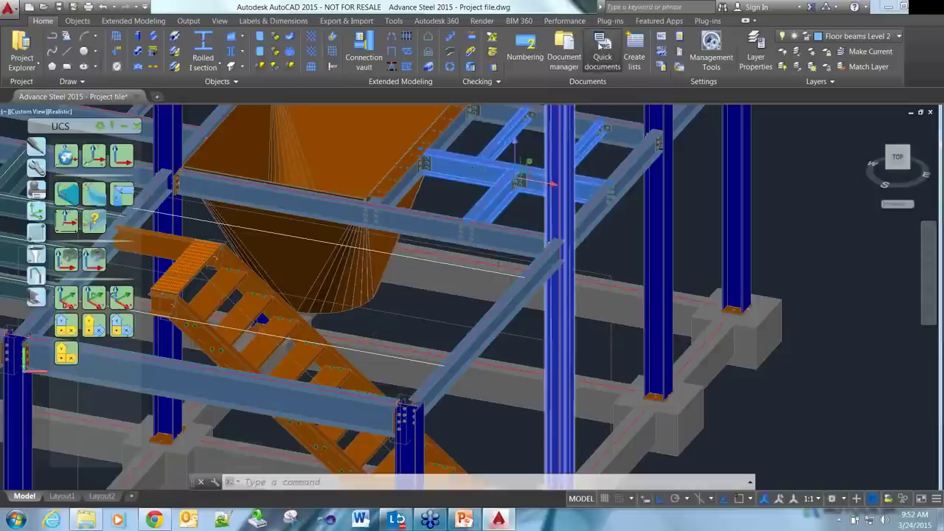
- Run Assemblies A3-A1 - Single numbered from 1000, save the model, and open the Document manager
{"action": "left_click", "coordinate": [601, 46]}
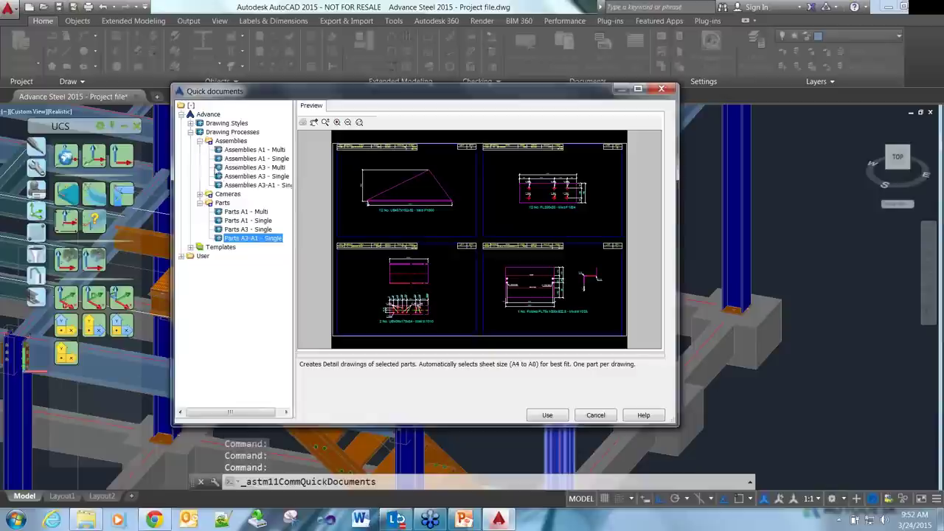
{"action": "left_click", "coordinate": [274, 185]}
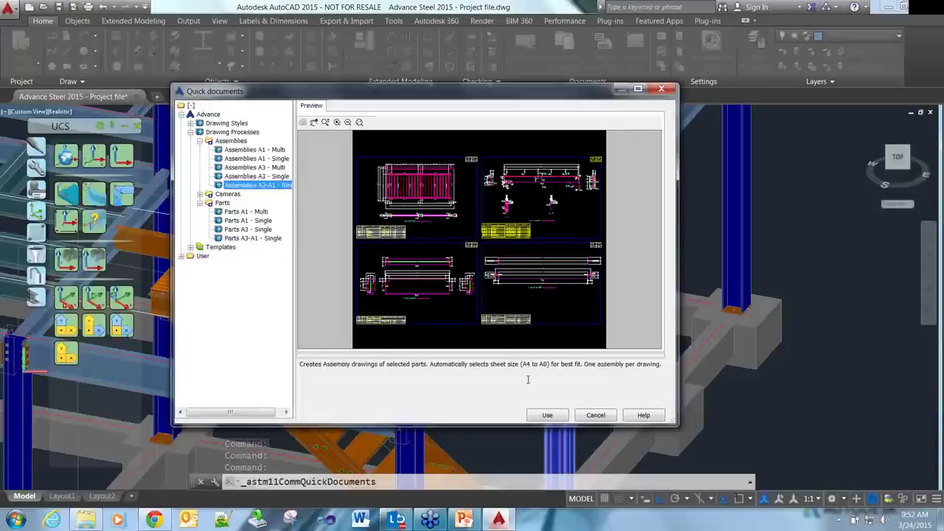
{"action": "left_click", "coordinate": [547, 415]}
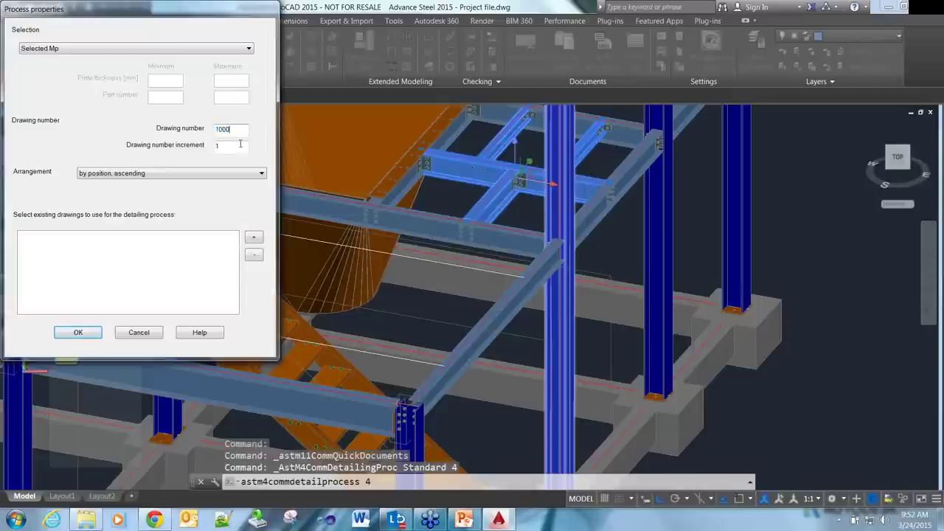
{"action": "key", "text": "Tab"}
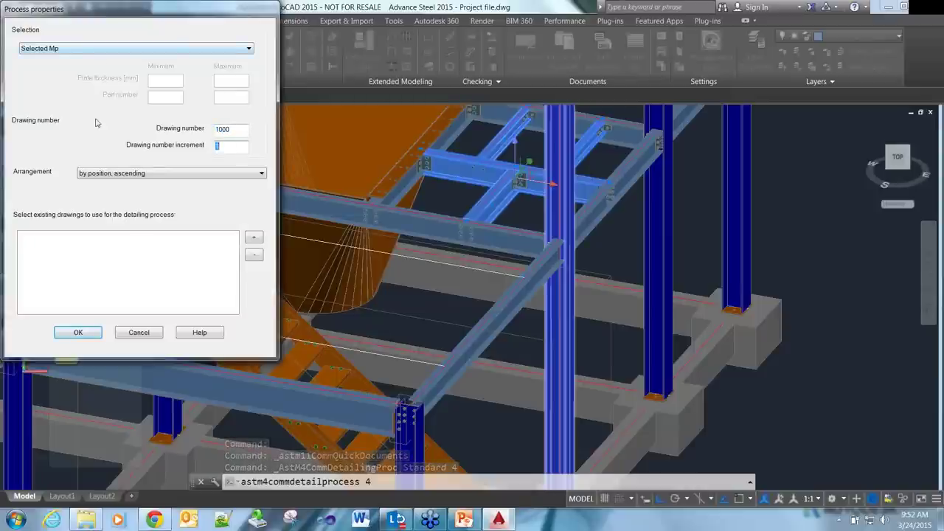
{"action": "left_click", "coordinate": [66, 333]}
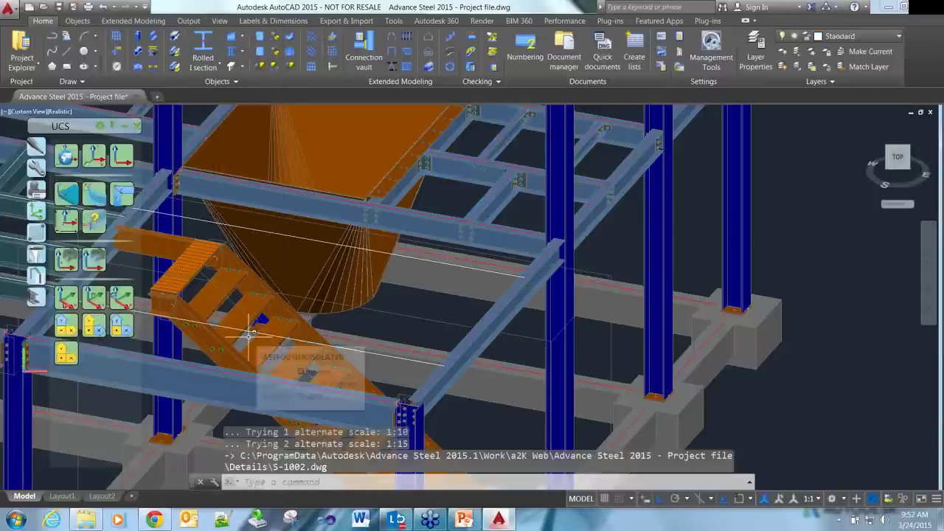
{"action": "key", "text": "ctrl+s"}
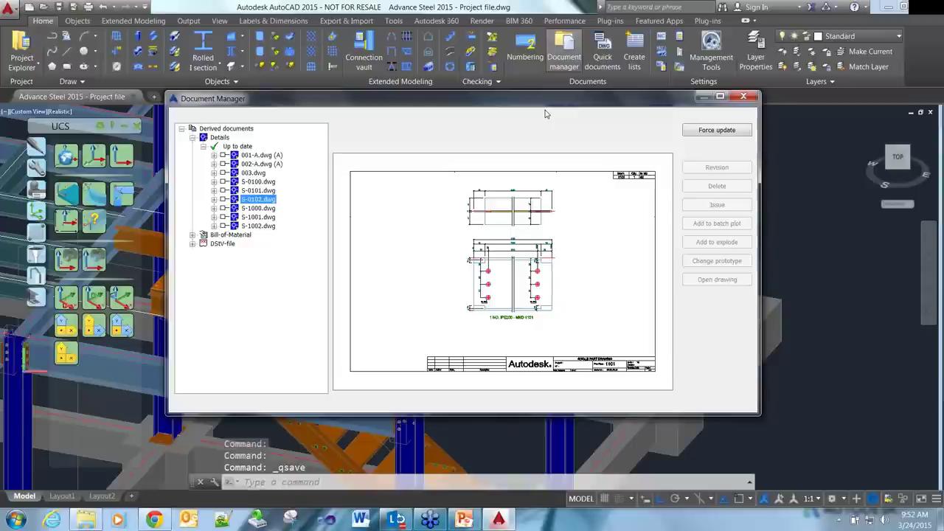
{"action": "left_click", "coordinate": [258, 226]}
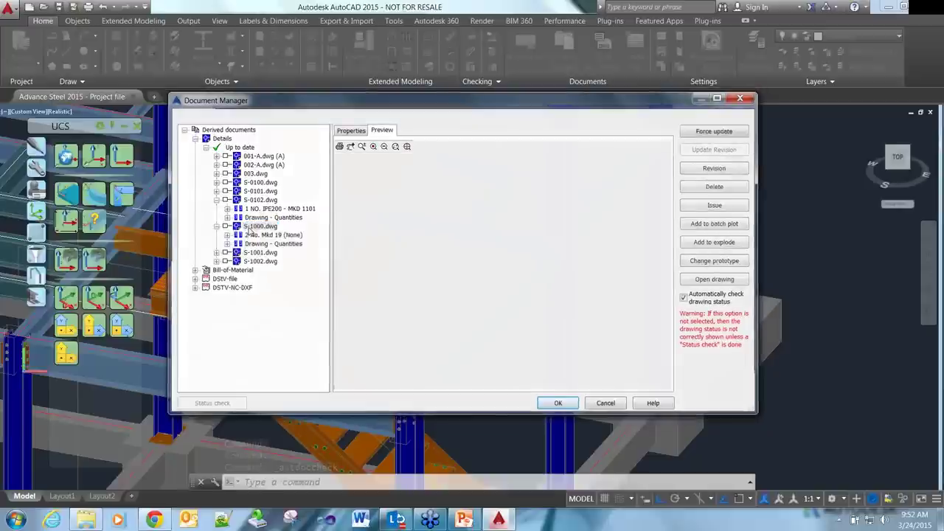
- Open S-1000.dwg and remove the 10 dimension so it merges into 47
{"action": "double_click", "coordinate": [248, 230]}
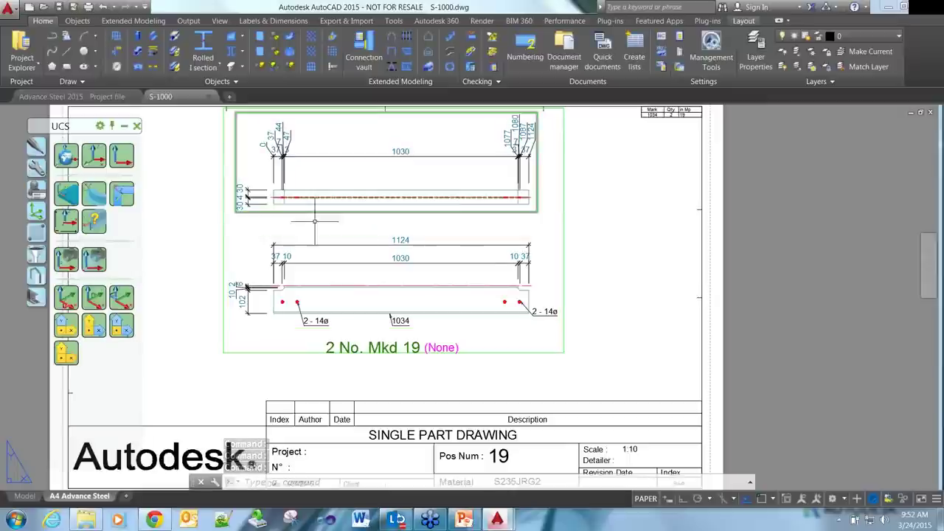
{"action": "scroll", "coordinate": [274, 280], "scroll_direction": "up", "scroll_amount": 4}
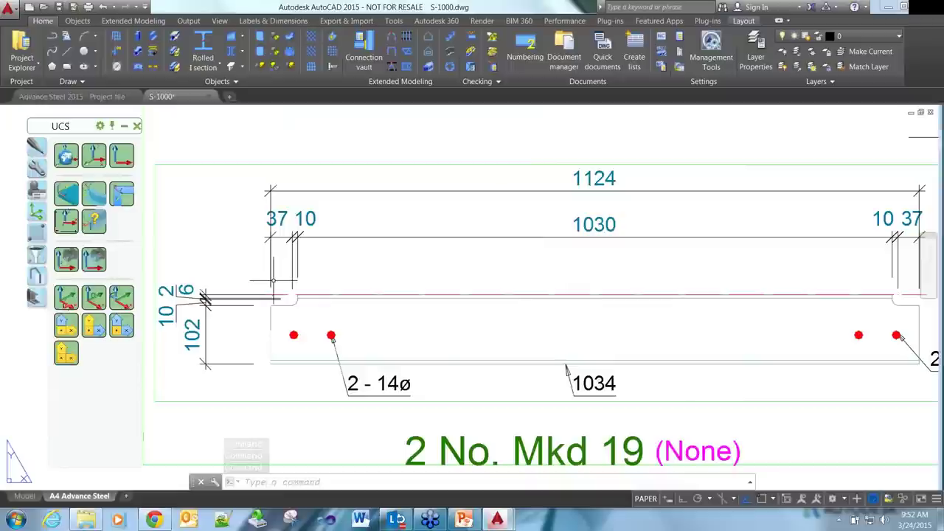
{"action": "scroll", "coordinate": [274, 281], "scroll_direction": "up", "scroll_amount": 2}
{"action": "left_click", "coordinate": [273, 21]}
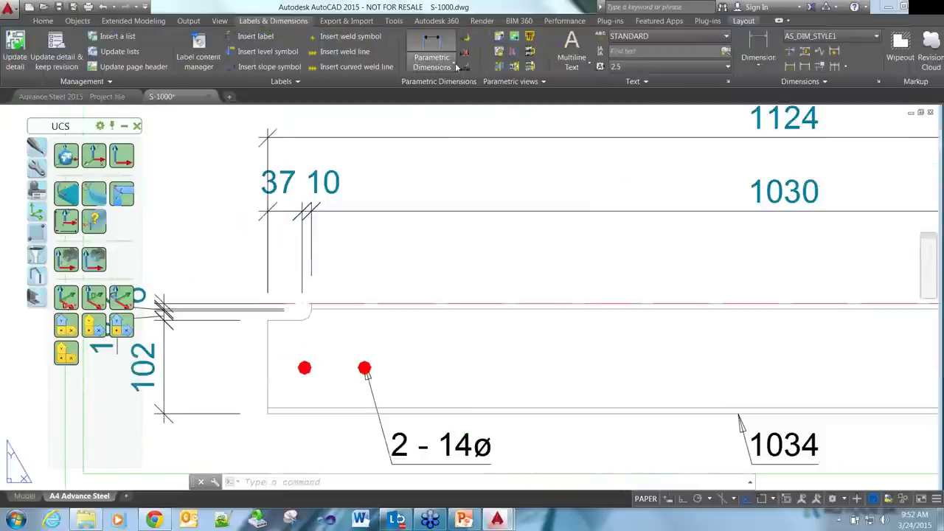
{"action": "left_click", "coordinate": [432, 45]}
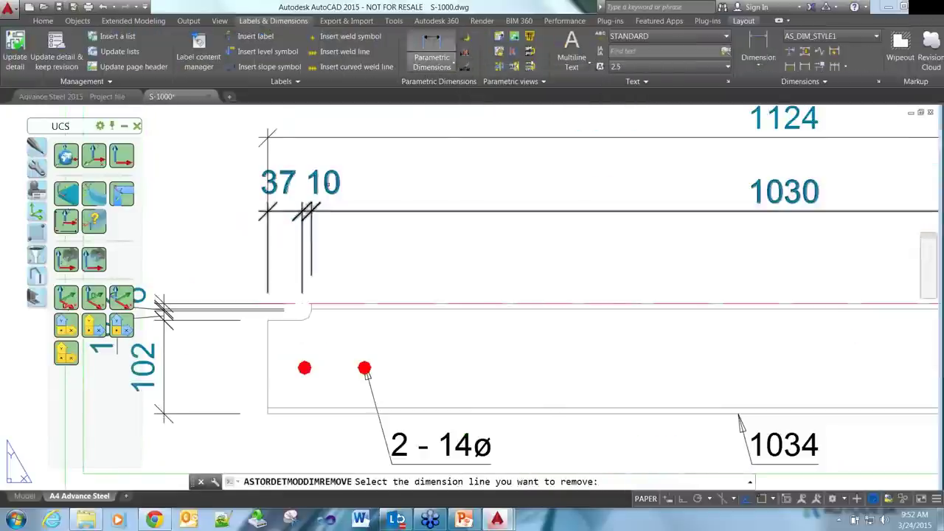
{"action": "left_click", "coordinate": [302, 277]}
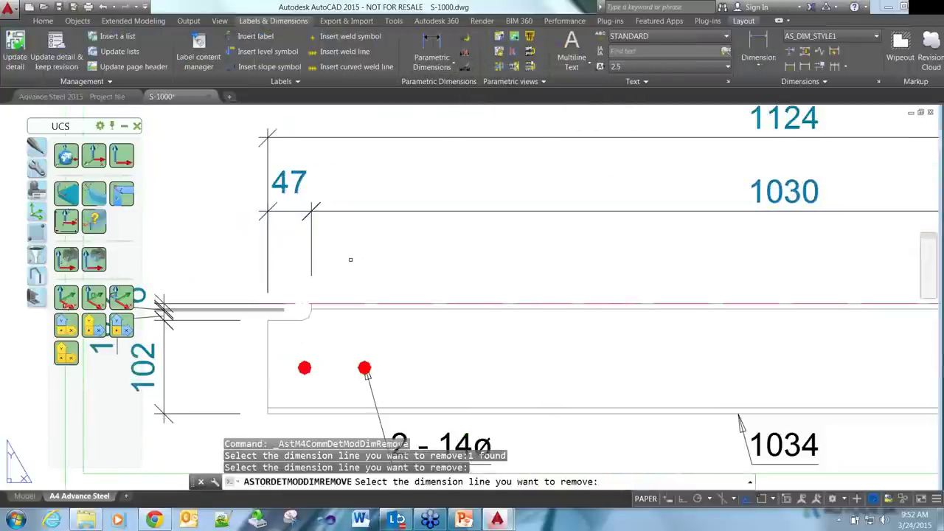
- Remove the small side dimensions, leaving 19 and 101, and close S-1000
{"action": "scroll", "coordinate": [350, 259], "scroll_direction": "down", "scroll_amount": 2}
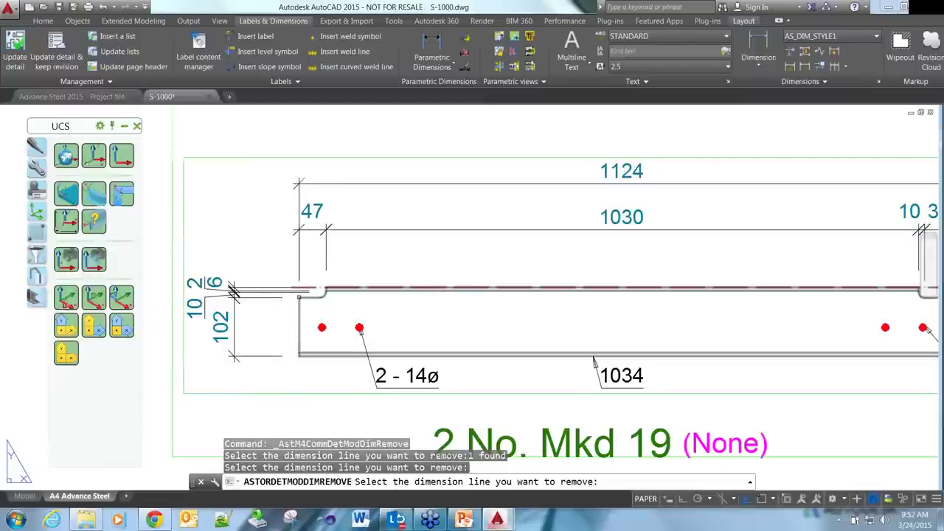
{"action": "scroll", "coordinate": [300, 296], "scroll_direction": "up", "scroll_amount": 2}
{"action": "scroll", "coordinate": [299, 297], "scroll_direction": "up", "scroll_amount": 2}
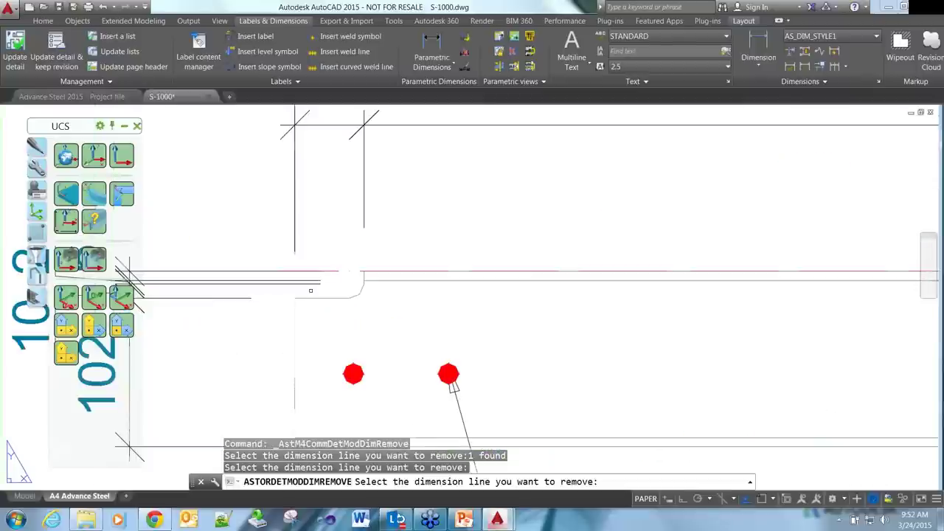
{"action": "left_click", "coordinate": [311, 275]}
{"action": "left_click", "coordinate": [306, 281]}
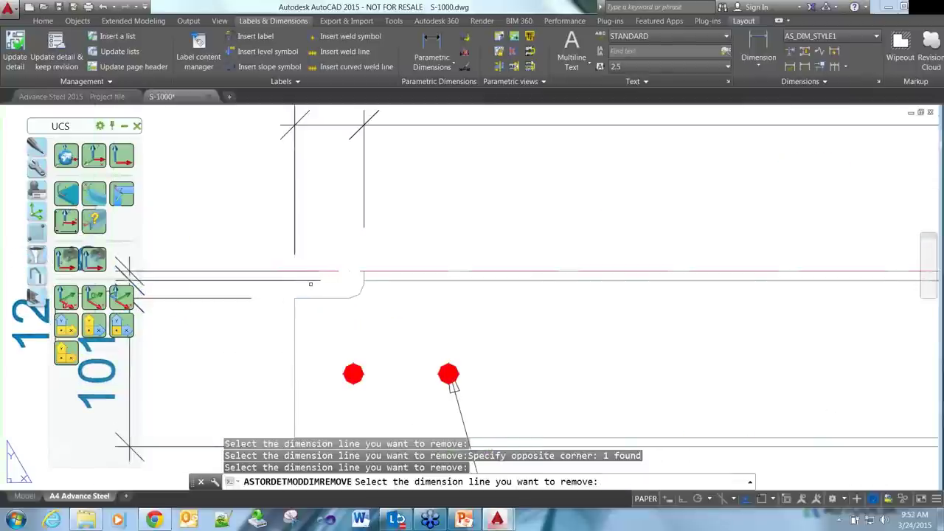
{"action": "scroll", "coordinate": [310, 283], "scroll_direction": "down", "scroll_amount": 2}
{"action": "left_click", "coordinate": [310, 282]}
{"action": "scroll", "coordinate": [309, 282], "scroll_direction": "down", "scroll_amount": 1}
{"action": "key", "text": "Return"}
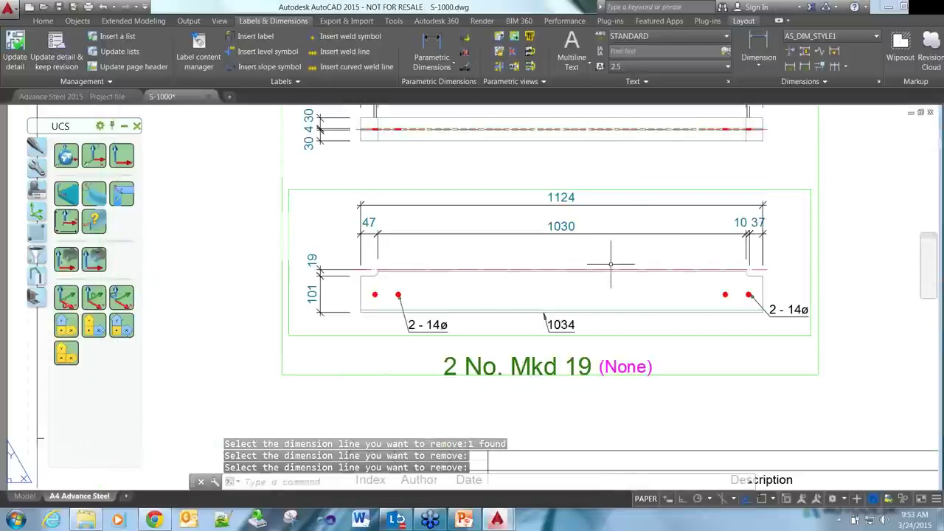
{"action": "left_click", "coordinate": [208, 96]}
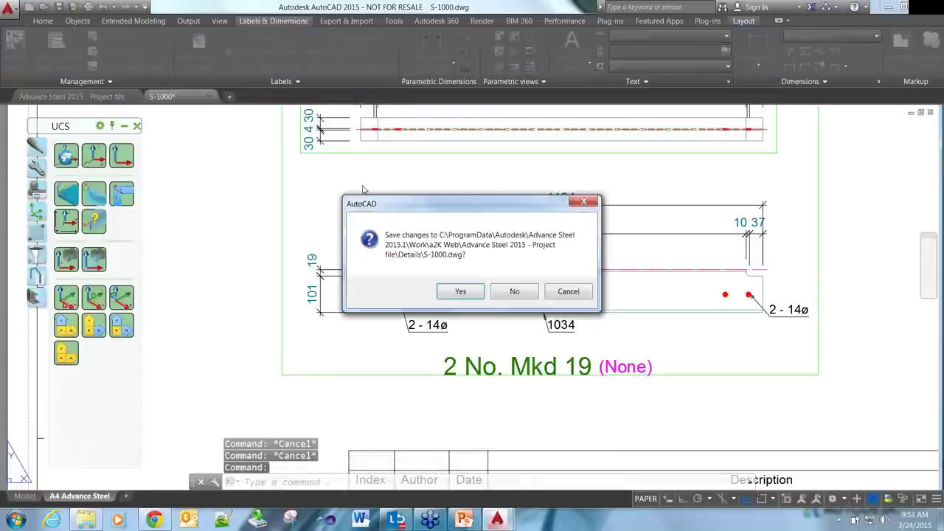
- Answer the 'Save changes to S-1000.dwg?' prompt to close the drawing
{"action": "left_click", "coordinate": [451, 291]}
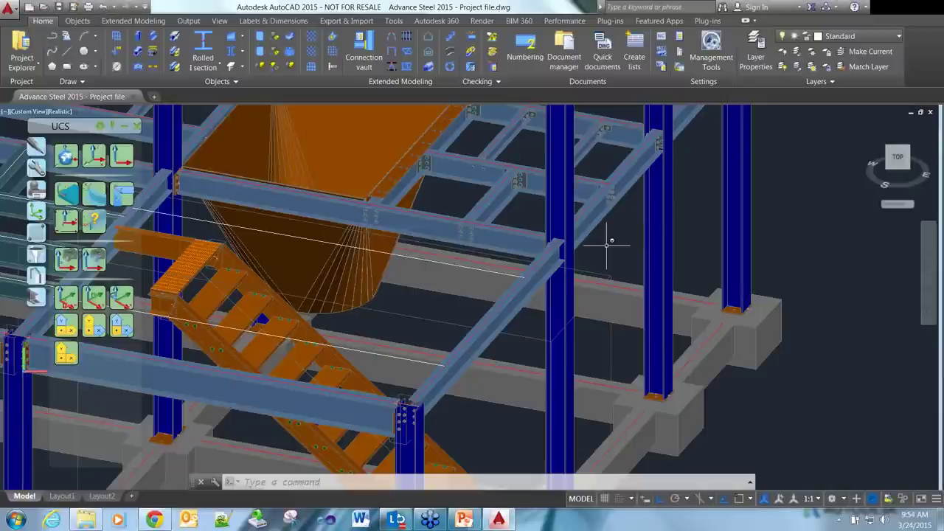
- Zoom out and pan to frame the whole frame with its hoppers, stair and foundations
{"action": "scroll", "coordinate": [606, 244], "scroll_direction": "down", "scroll_amount": 5}
{"action": "scroll", "coordinate": [722, 258], "scroll_direction": "down", "scroll_amount": 3}
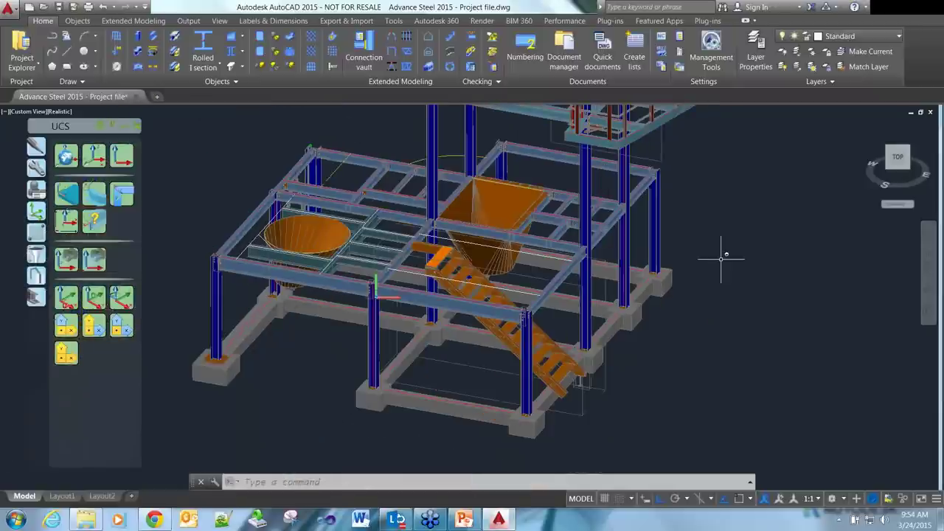
{"action": "middle_click_drag", "start_coordinate": [721, 259], "coordinate": [625, 270]}
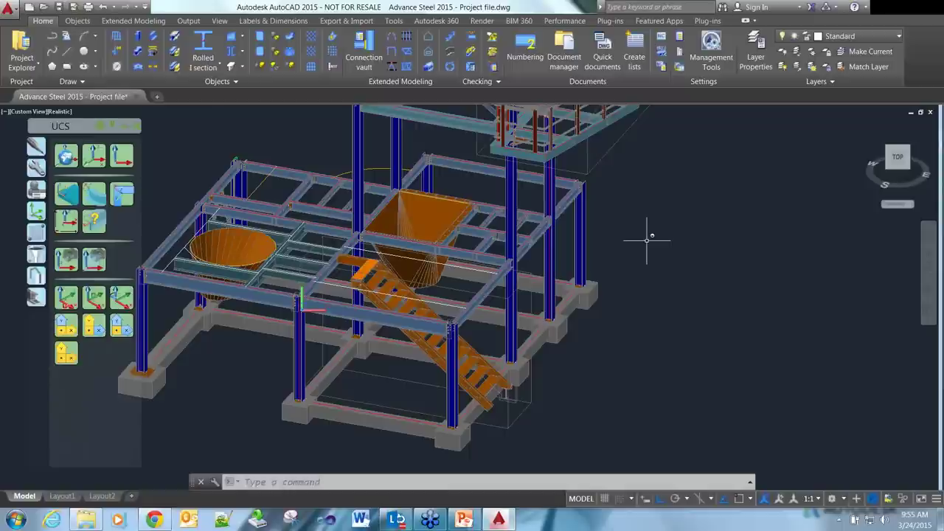
- Check the Export SDNF and Import SDNF options under Export & Import, then return to Home
{"action": "left_click", "coordinate": [370, 22]}
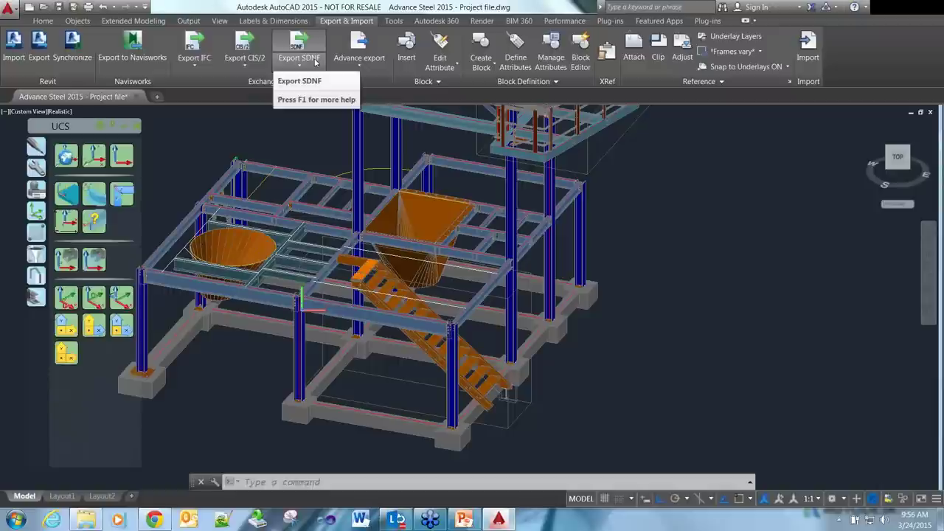
{"action": "left_click", "coordinate": [282, 82]}
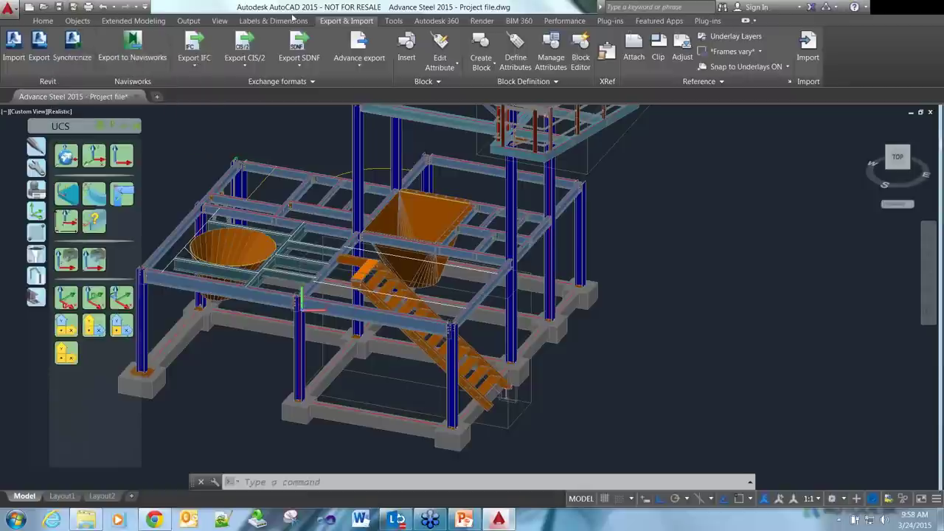
{"action": "left_click", "coordinate": [296, 64]}
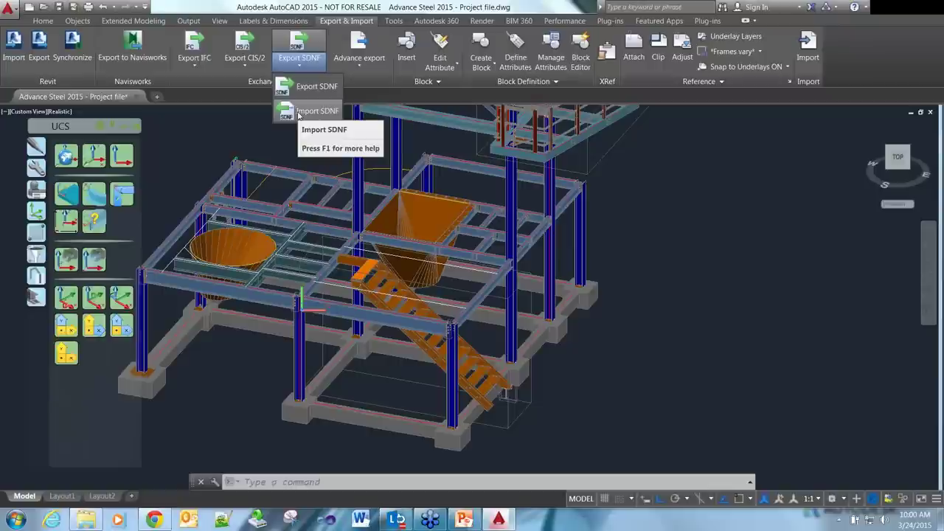
{"action": "left_click", "coordinate": [45, 22]}
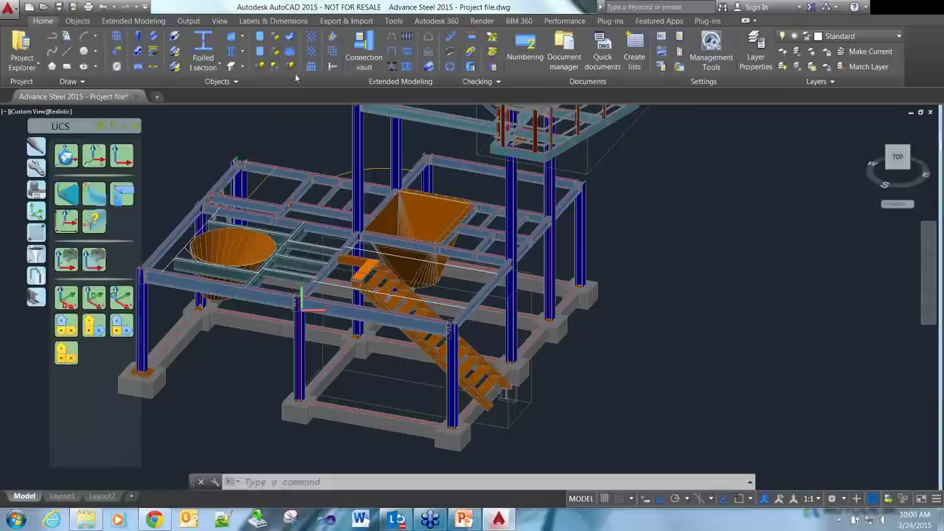
- In the Drawing Style Manager, view Parts > General Detail 1:10 CX > 2011 - Sp Beam Bottom Objects presentation
{"action": "left_click", "coordinate": [76, 20]}
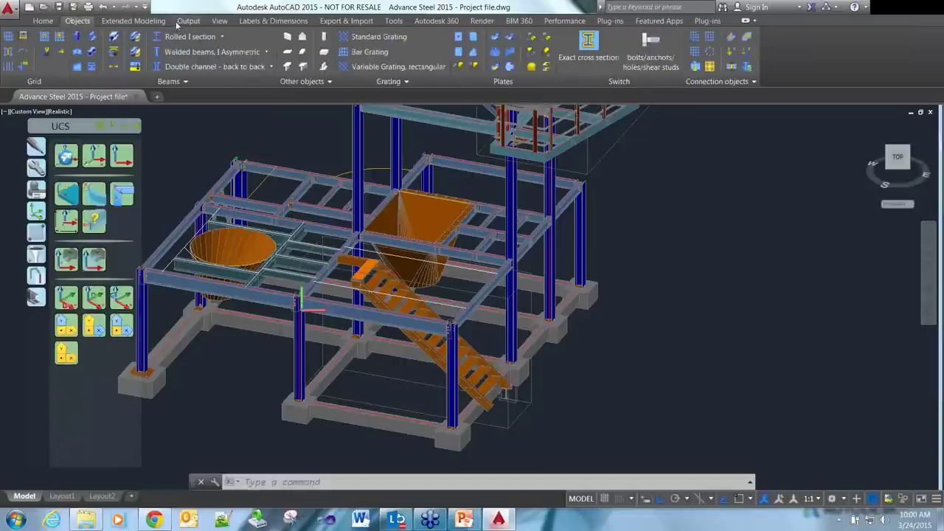
{"action": "left_click", "coordinate": [179, 22]}
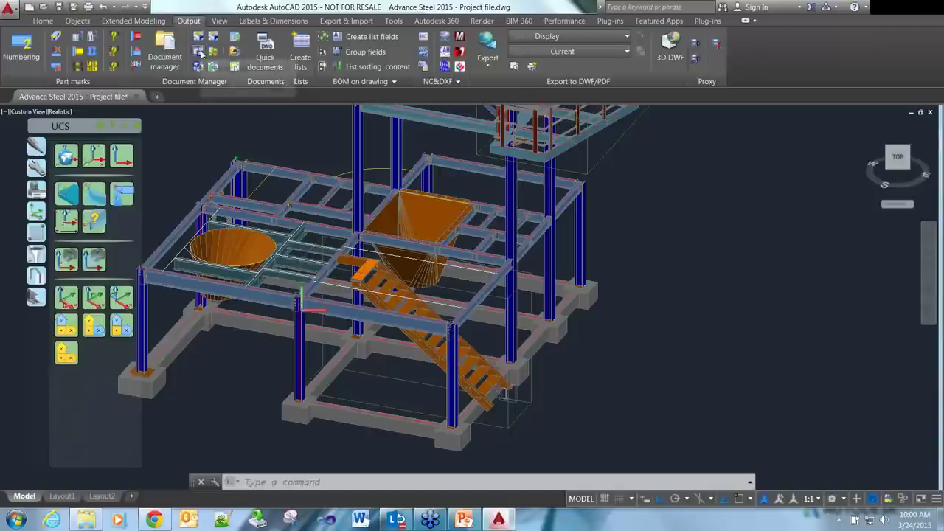
{"action": "left_click", "coordinate": [199, 51]}
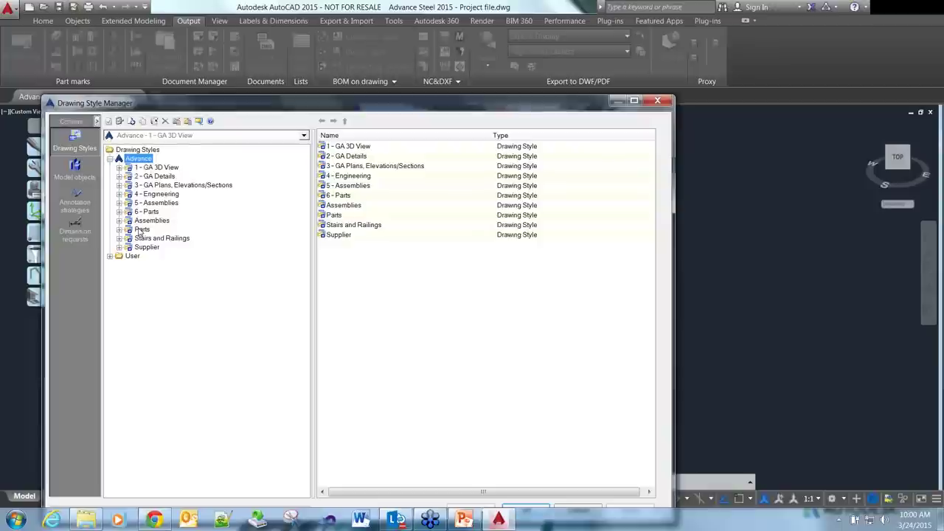
{"action": "double_click", "coordinate": [142, 229]}
{"action": "double_click", "coordinate": [183, 265]}
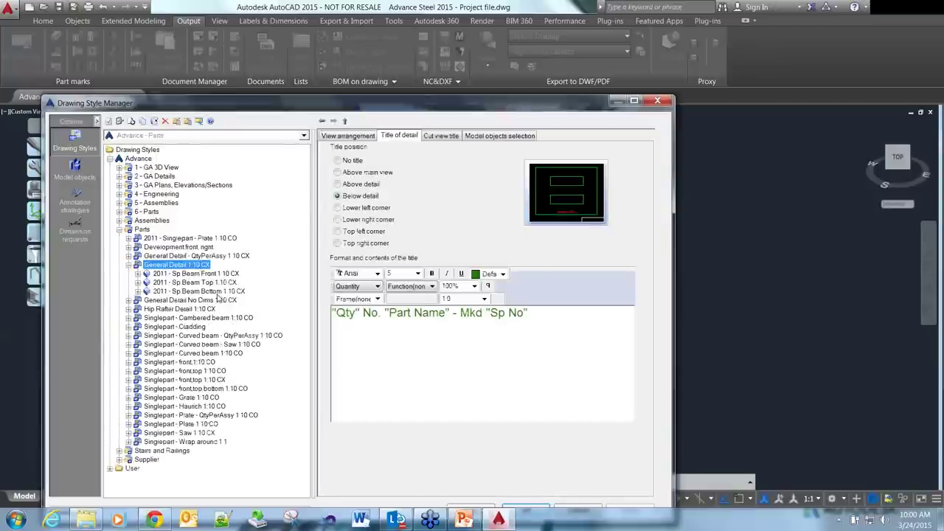
{"action": "left_click", "coordinate": [218, 292]}
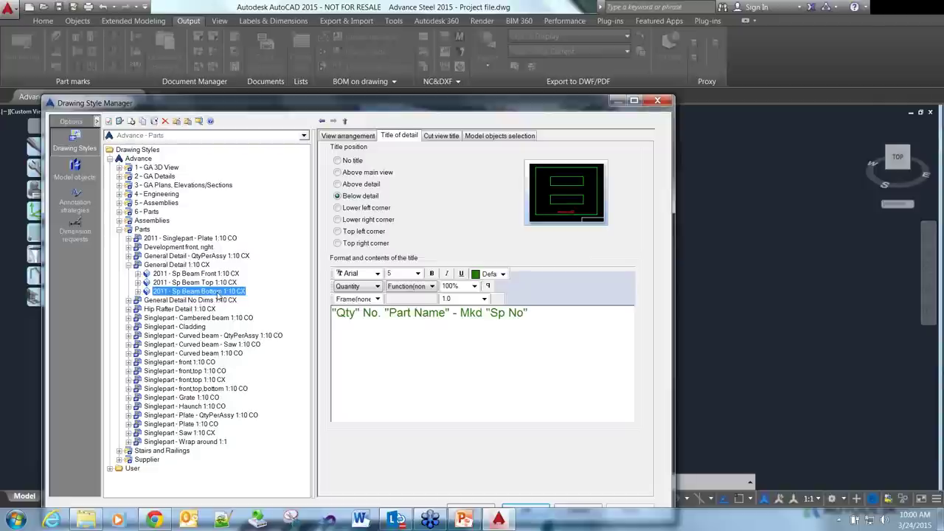
{"action": "double_click", "coordinate": [217, 292]}
{"action": "double_click", "coordinate": [193, 310]}
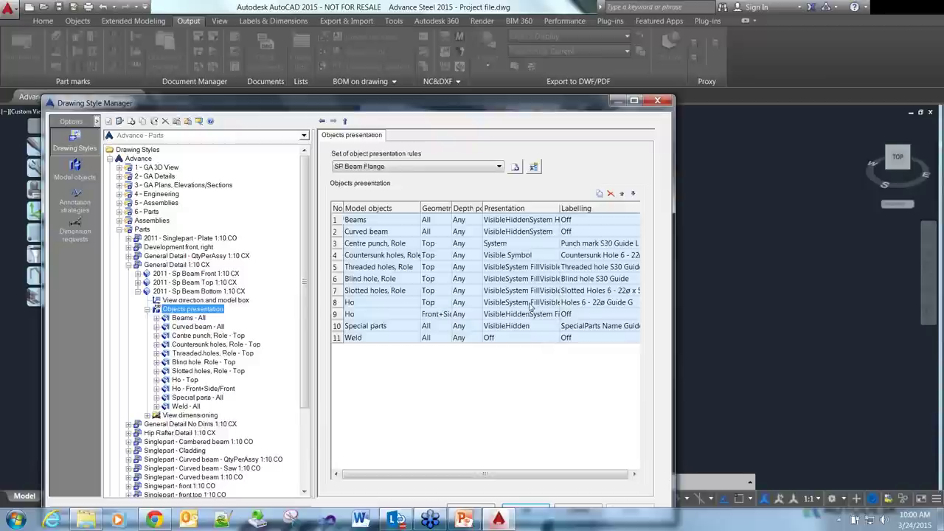
{"action": "left_click", "coordinate": [657, 101]}
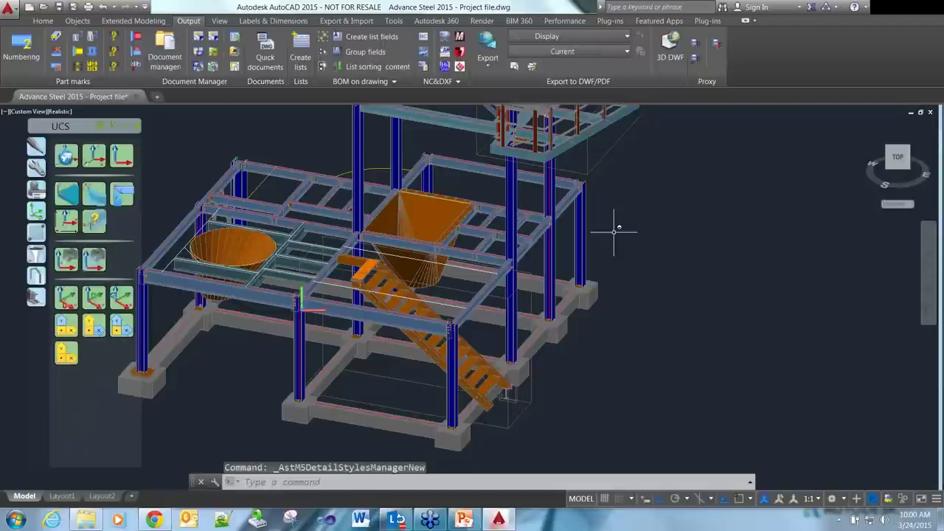